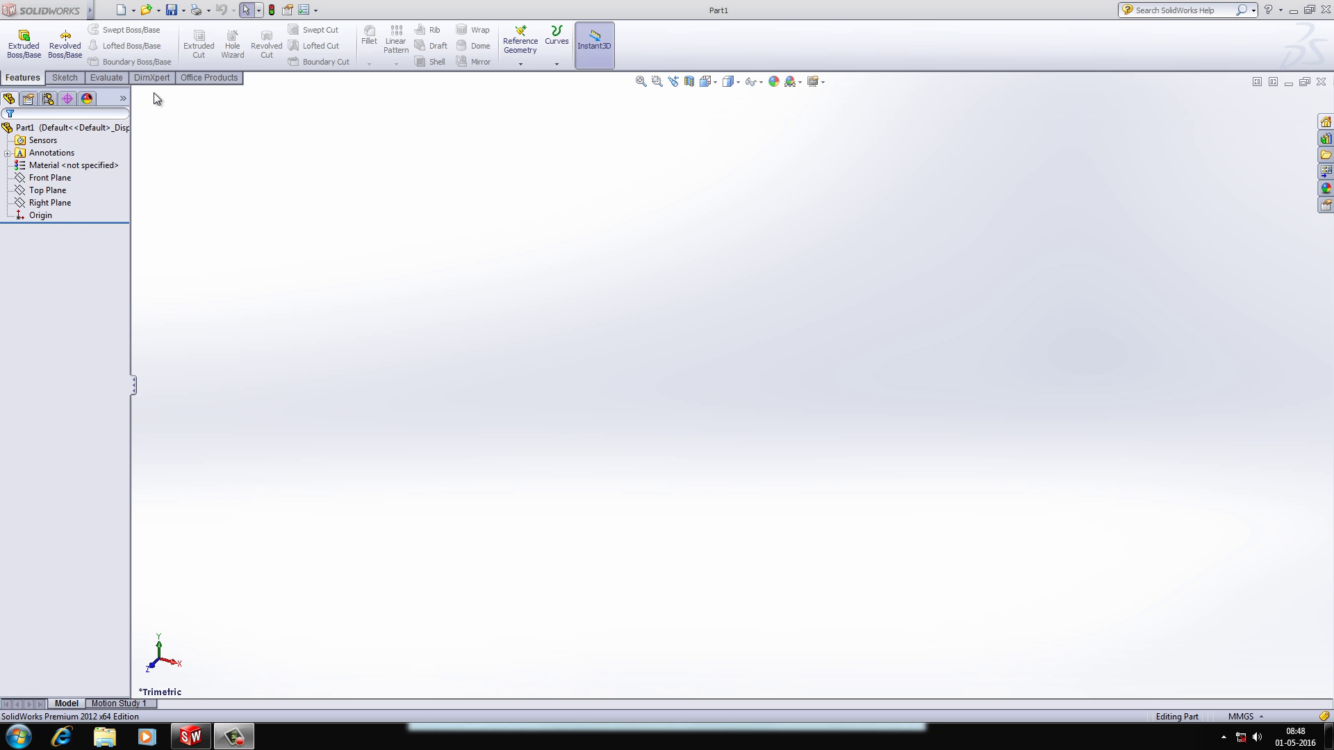
# Start a sketch on the Top Plane and draw a hexagon centred on the origin
pyautogui.click(49, 178)
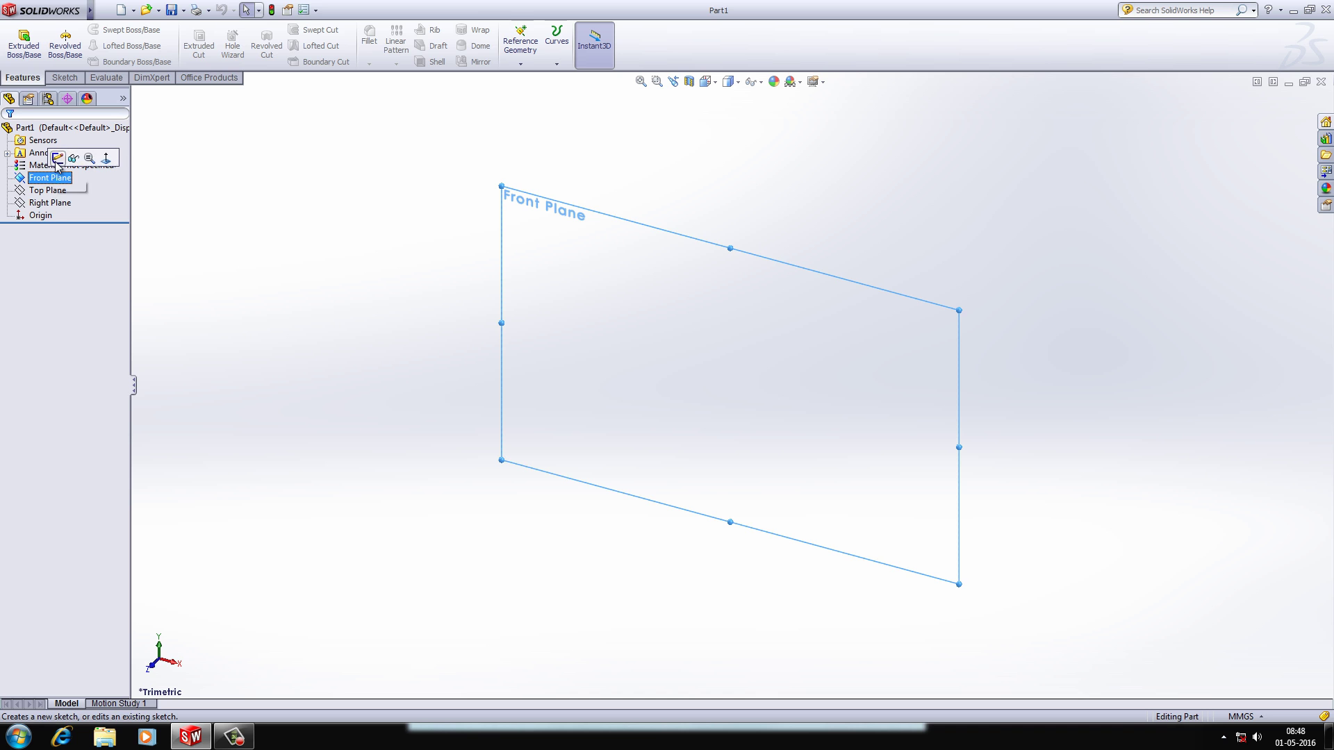
pyautogui.keyDown('ctrl'); pyautogui.click(43, 191); pyautogui.keyUp('ctrl')
pyautogui.keyDown('ctrl'); pyautogui.click(44, 191); pyautogui.keyUp('ctrl')
pyautogui.click(46, 190)
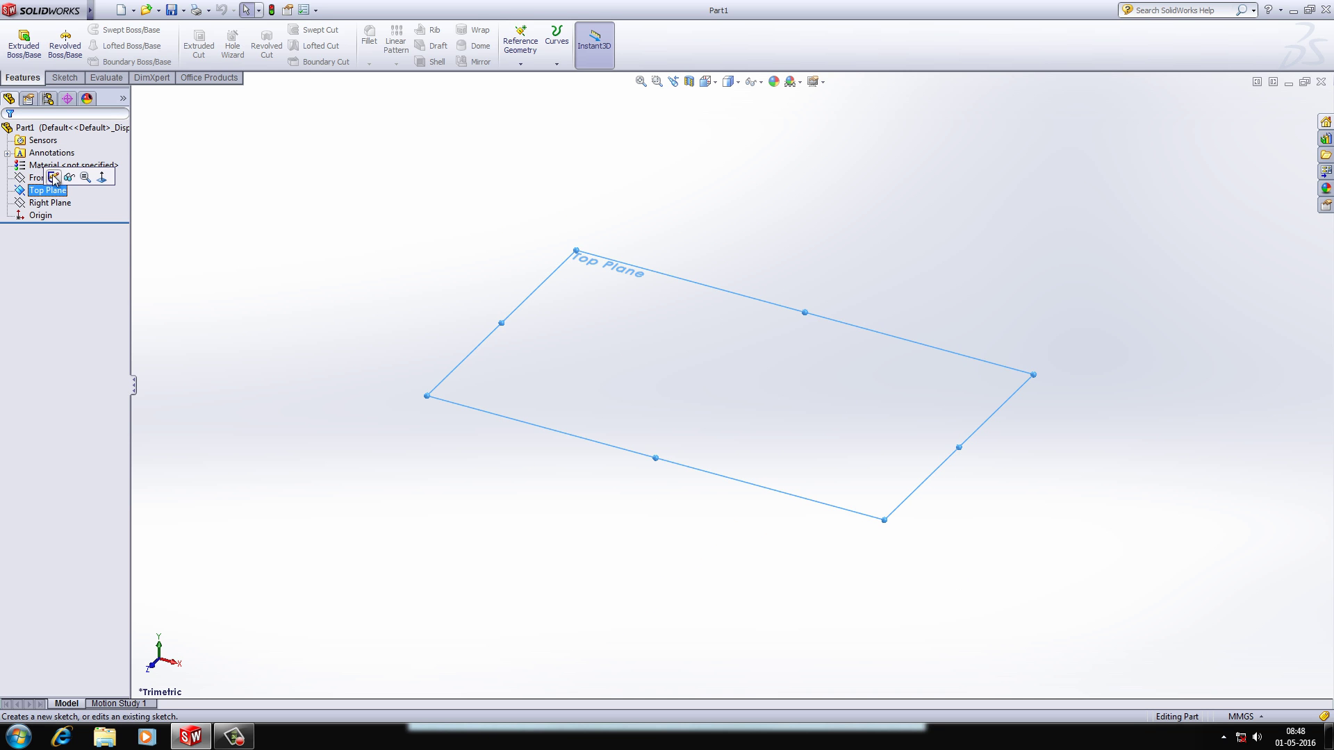
pyautogui.click(54, 172)
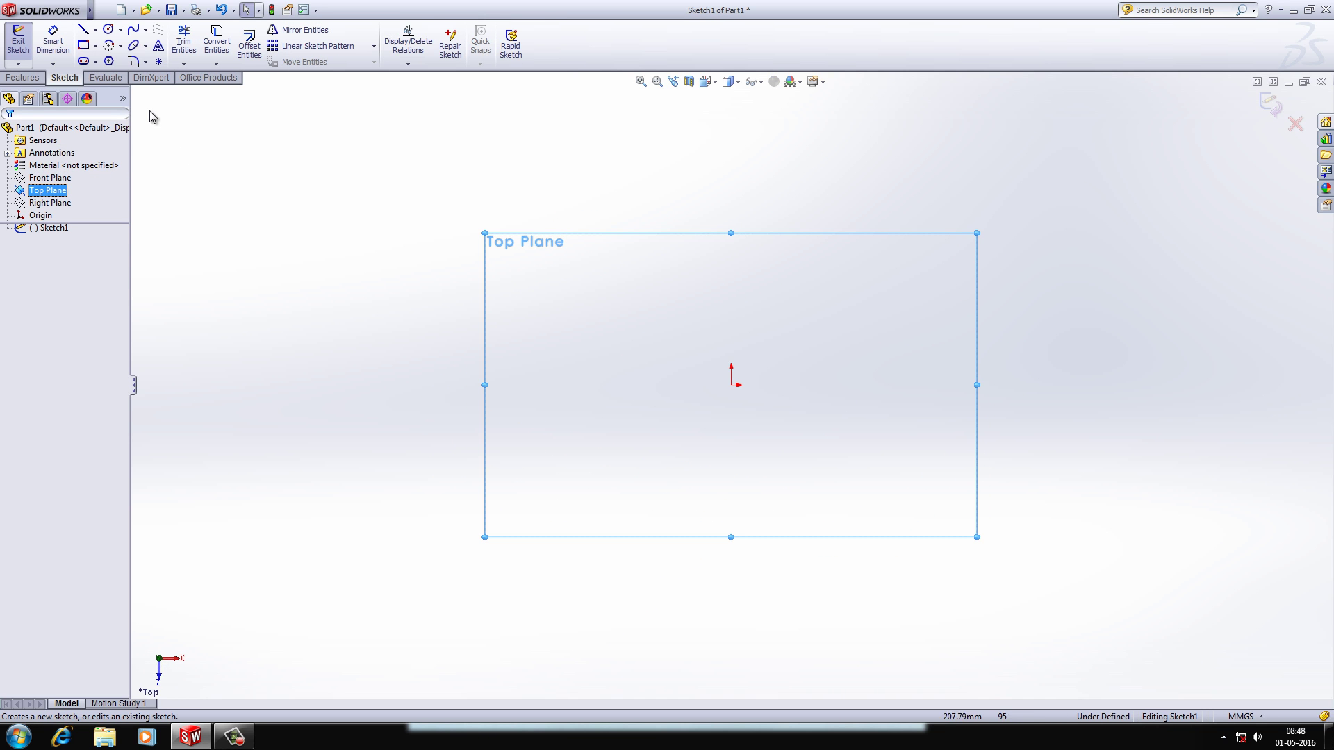
pyautogui.click(109, 61)
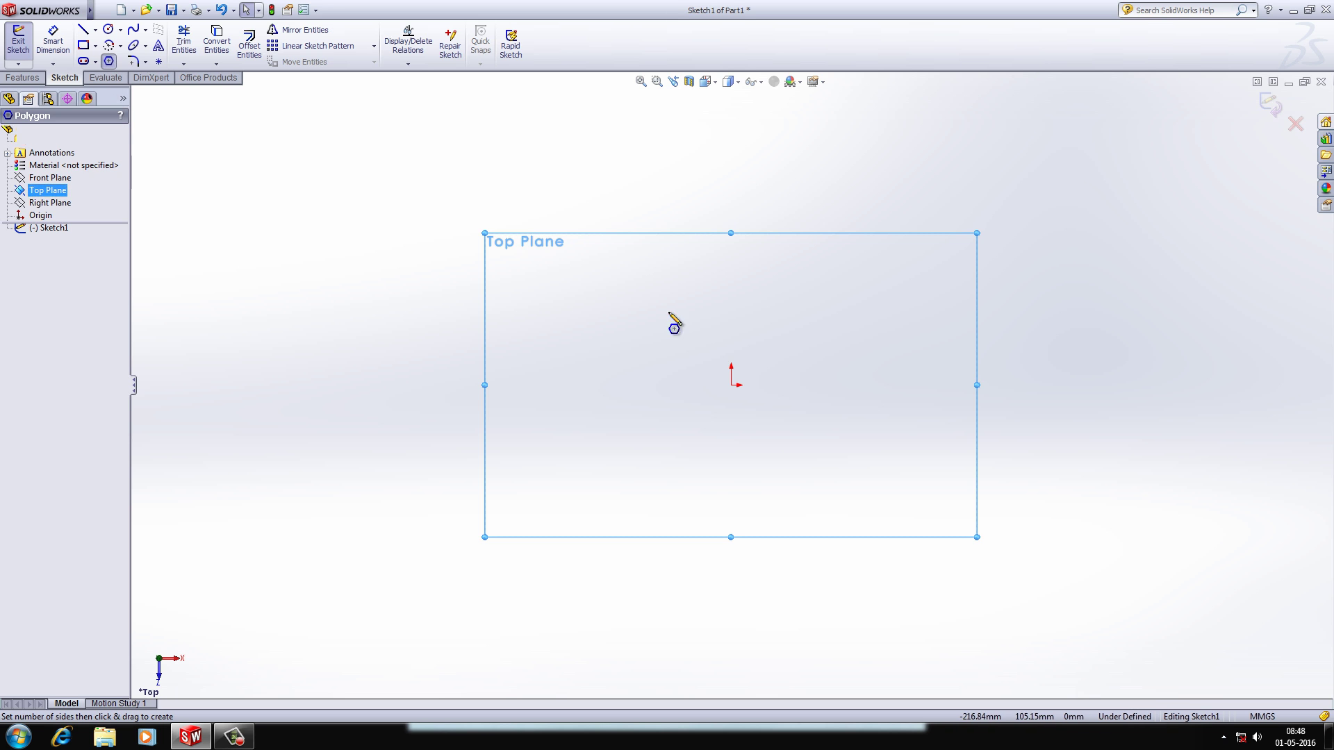
pyautogui.moveTo(731, 384); pyautogui.dragTo(874, 386)
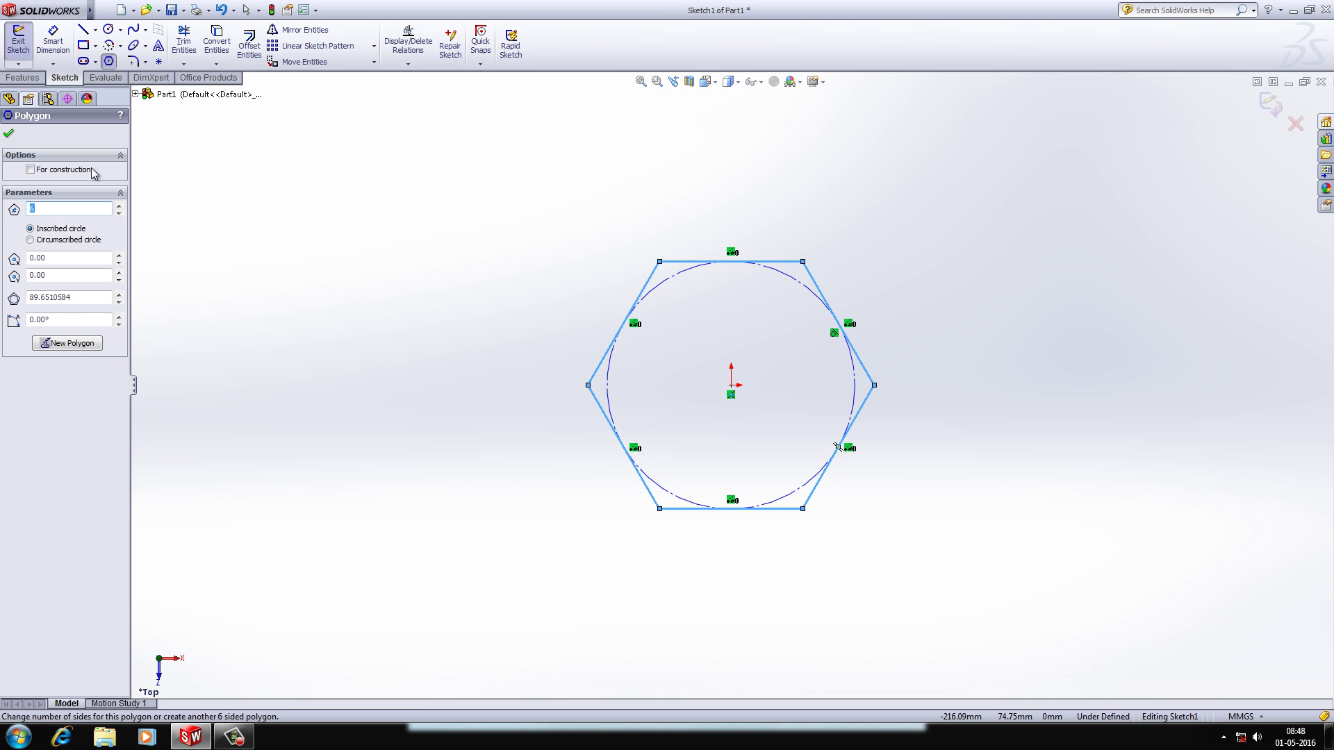
pyautogui.click(10, 135)
# Dimension the hexagon's top edge to 20 mm
pyautogui.click(52, 41)
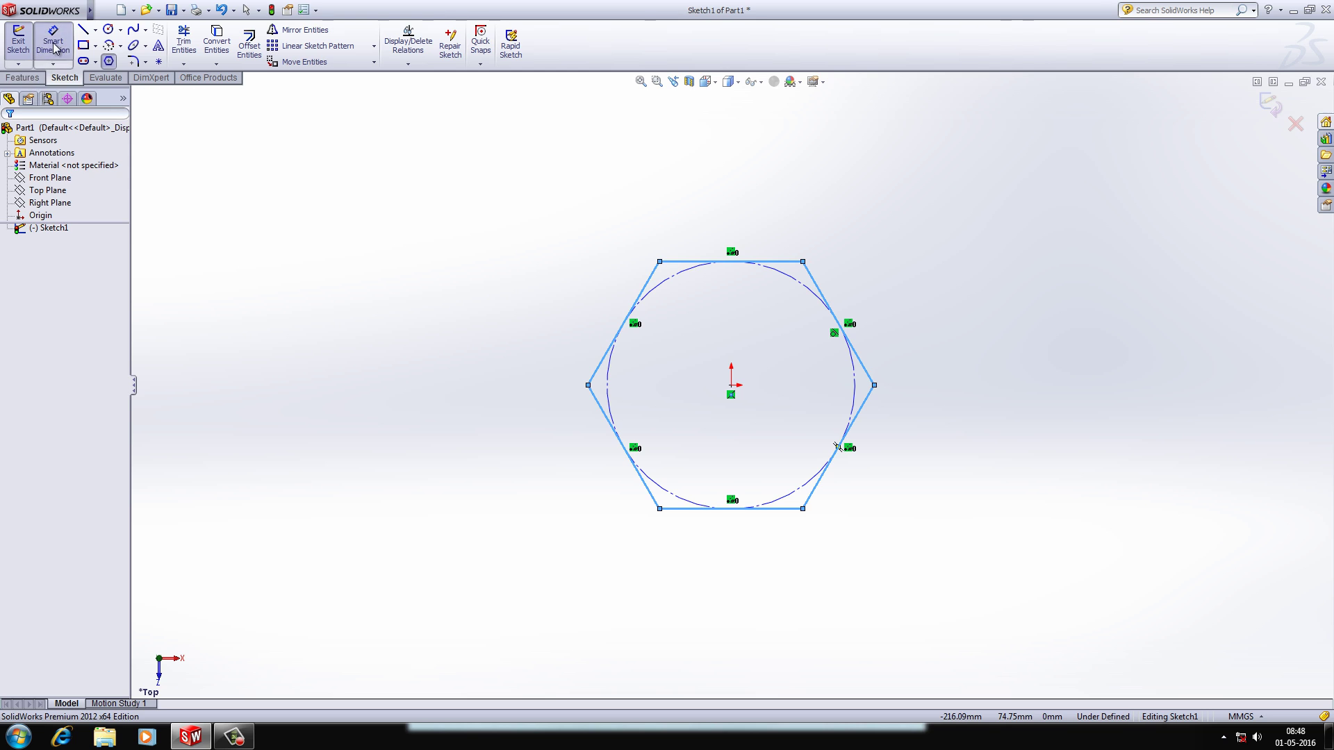
pyautogui.click(724, 264)
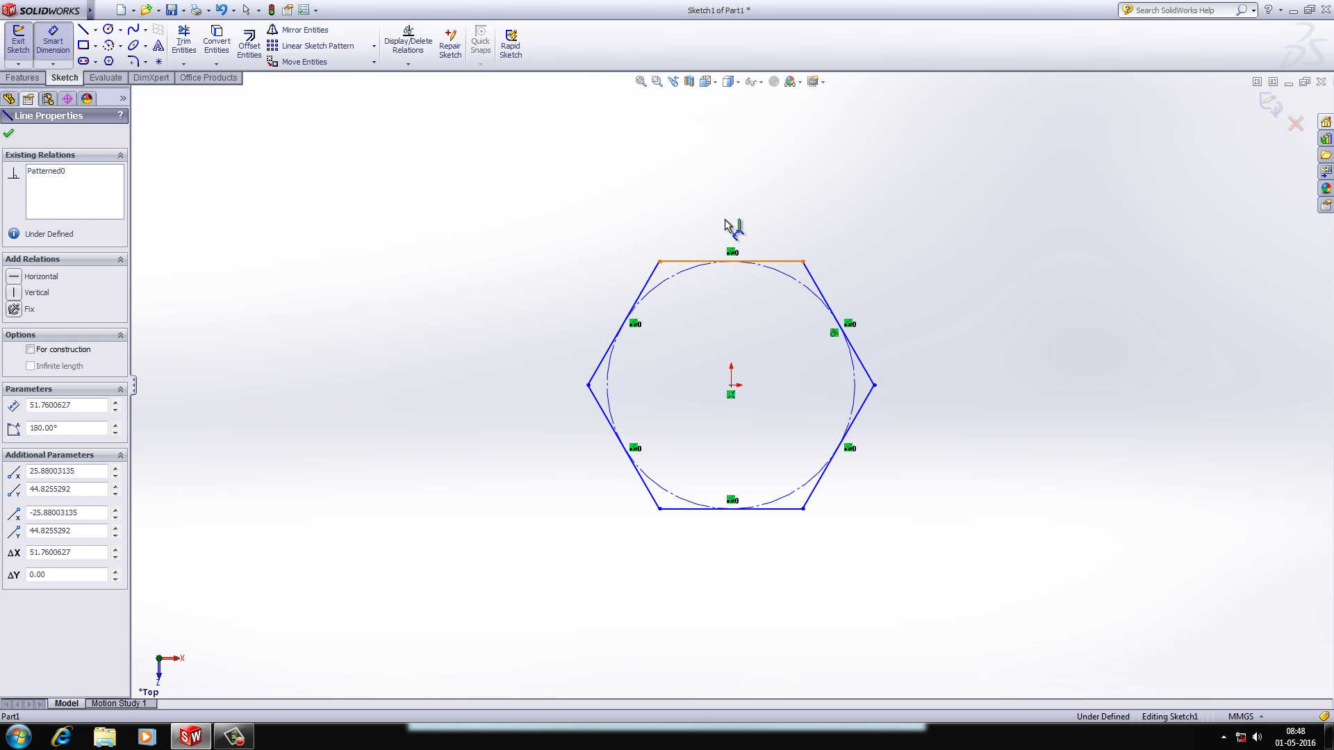
pyautogui.click(725, 222)
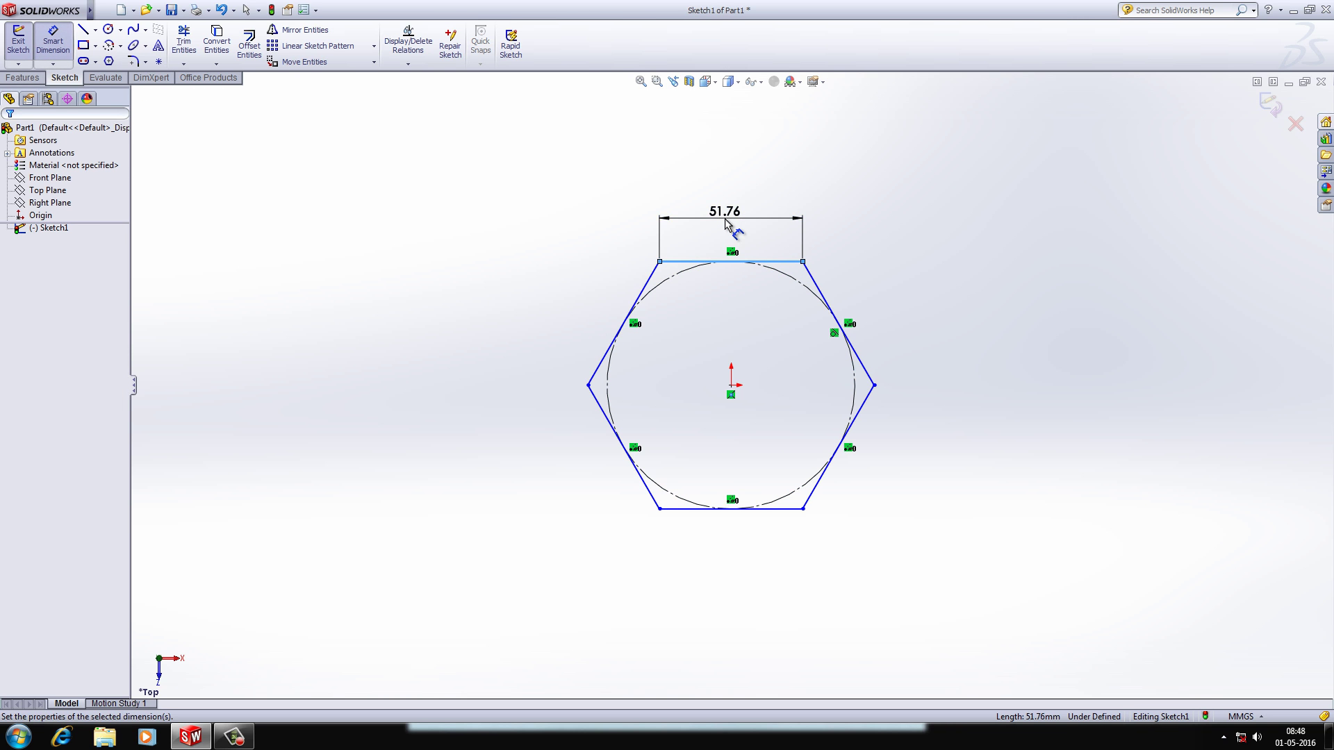
pyautogui.write('20')
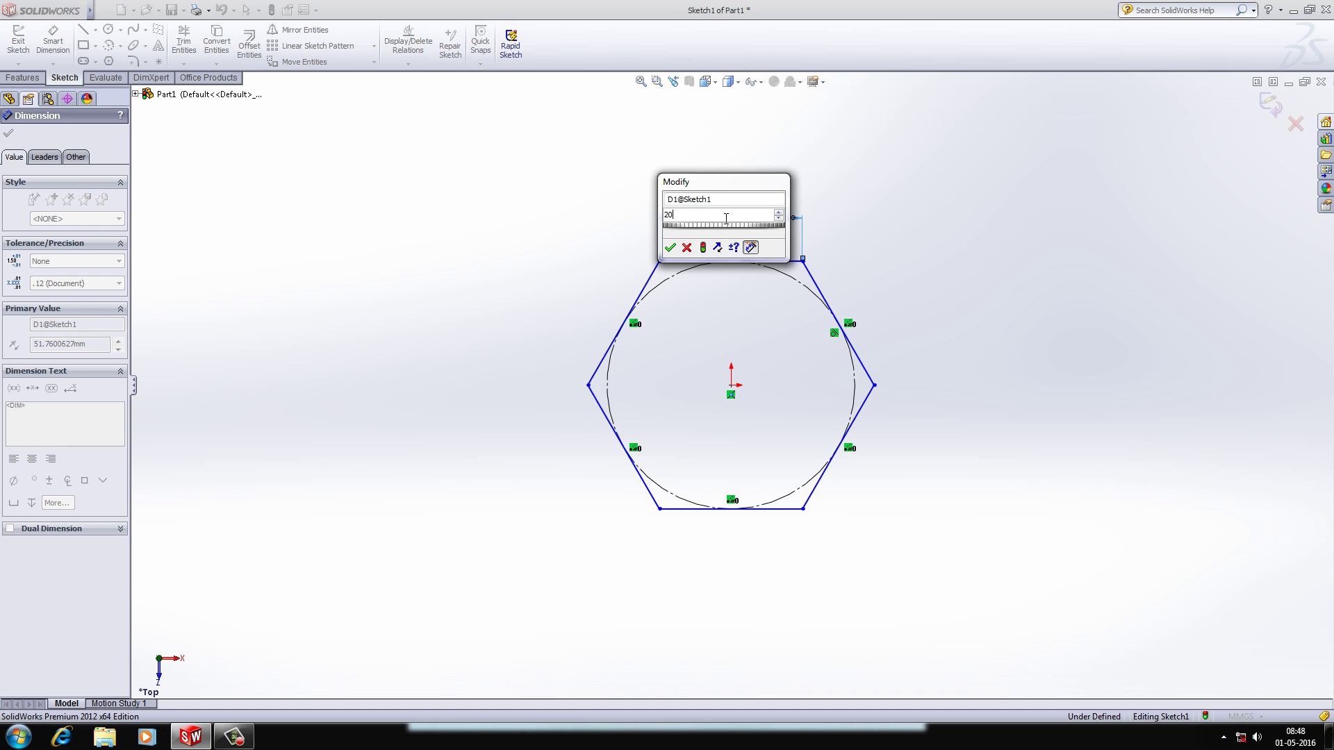
pyautogui.press('Return')
pyautogui.scroll(-2, 733, 390)
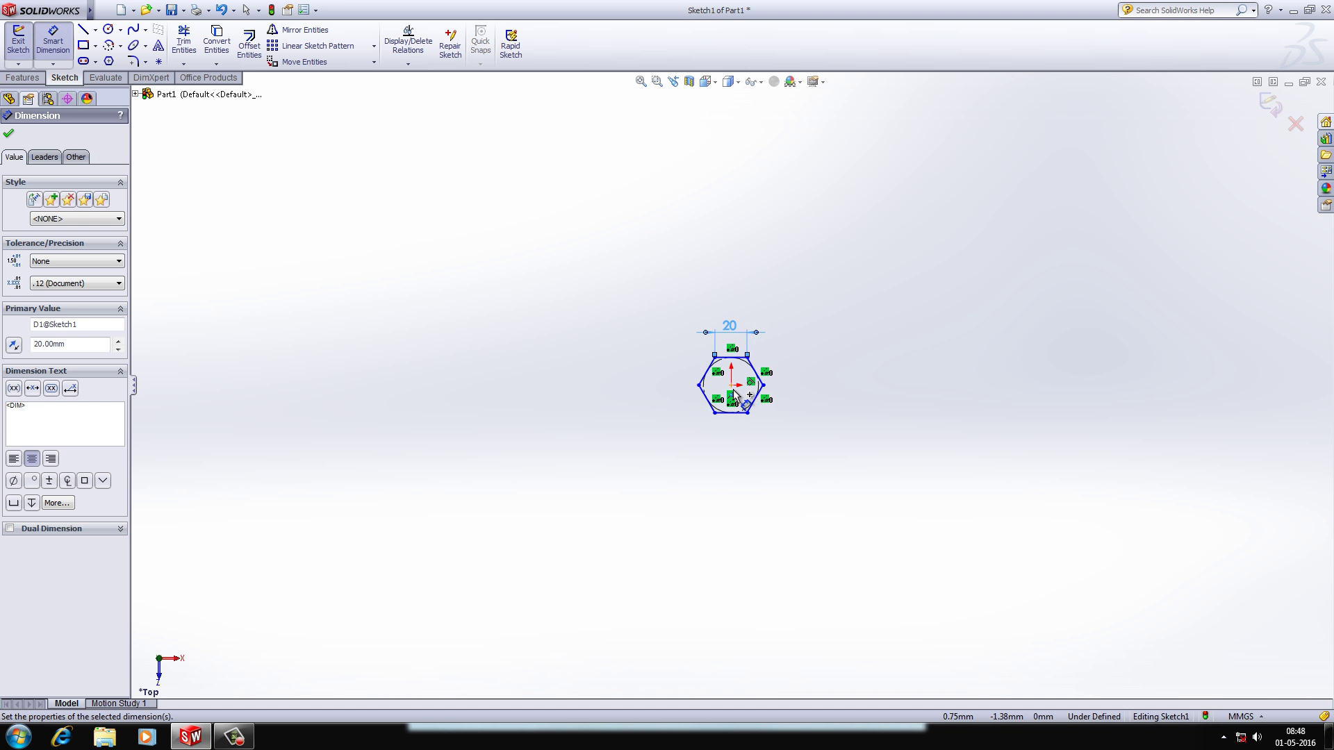
pyautogui.scroll(5, 733, 389)
pyautogui.click(8, 133)
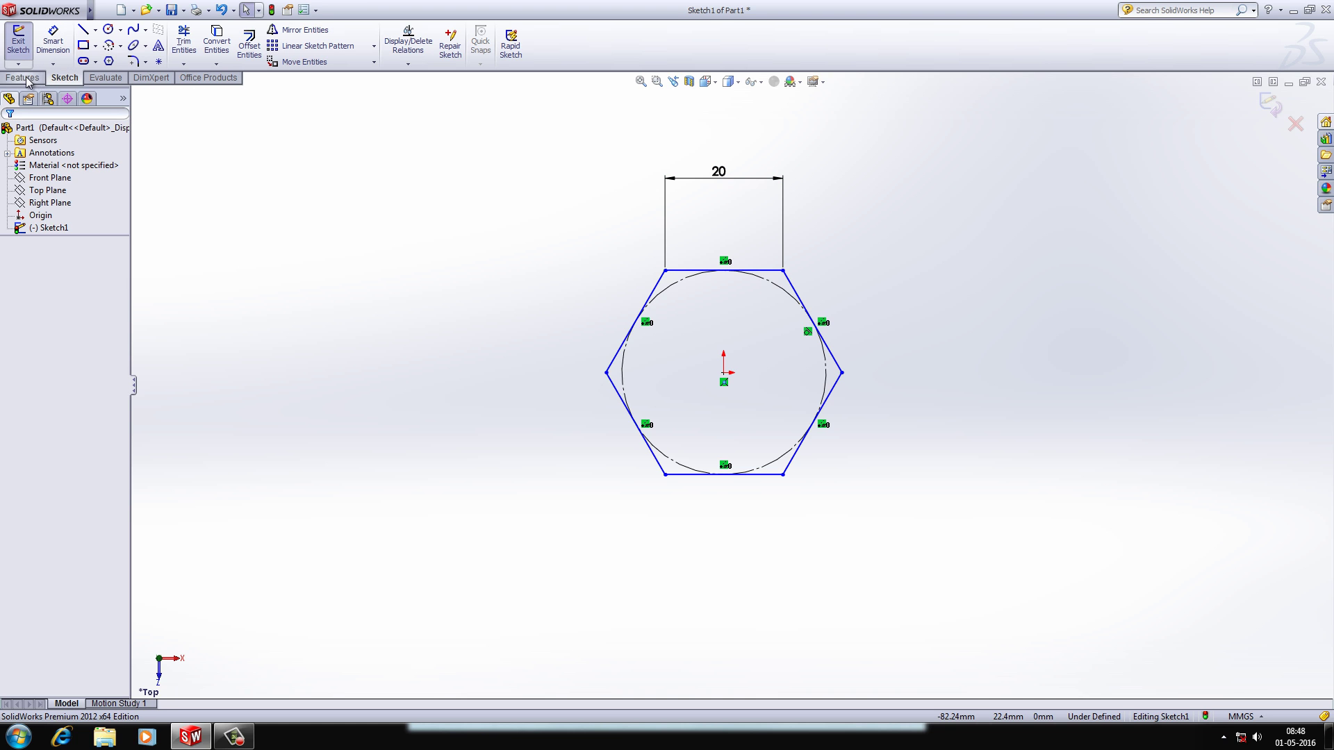
# Exit the sketch and extrude the hexagon to a 13 mm blind depth as Boss-Extrude1
pyautogui.click(1270, 104)
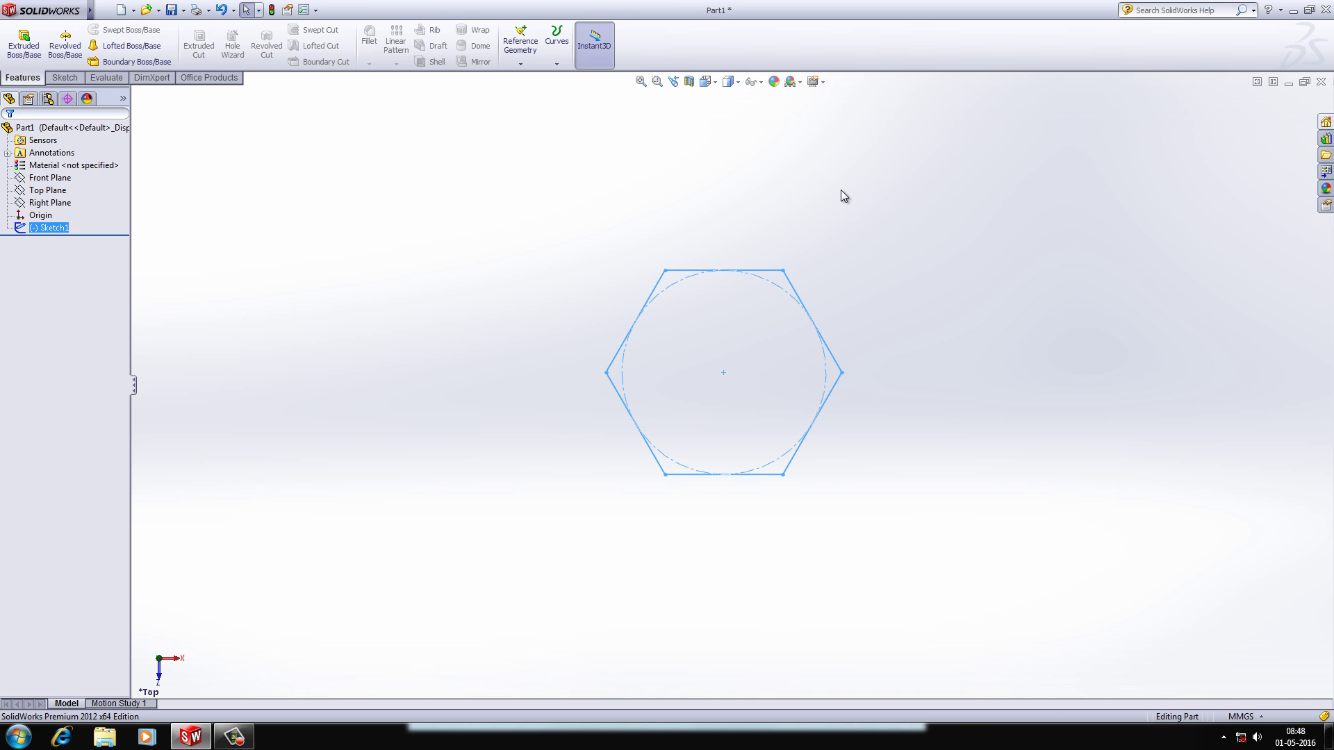
pyautogui.click(23, 42)
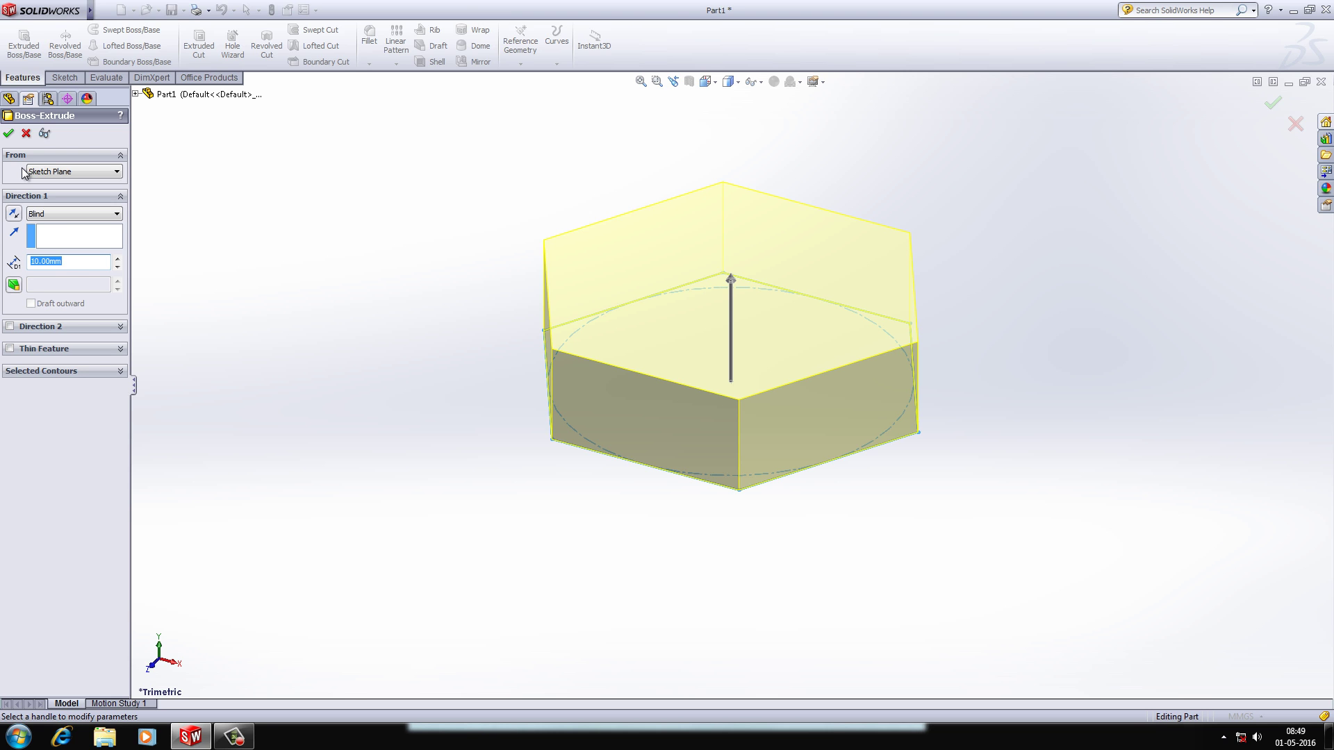
pyautogui.press('Return')
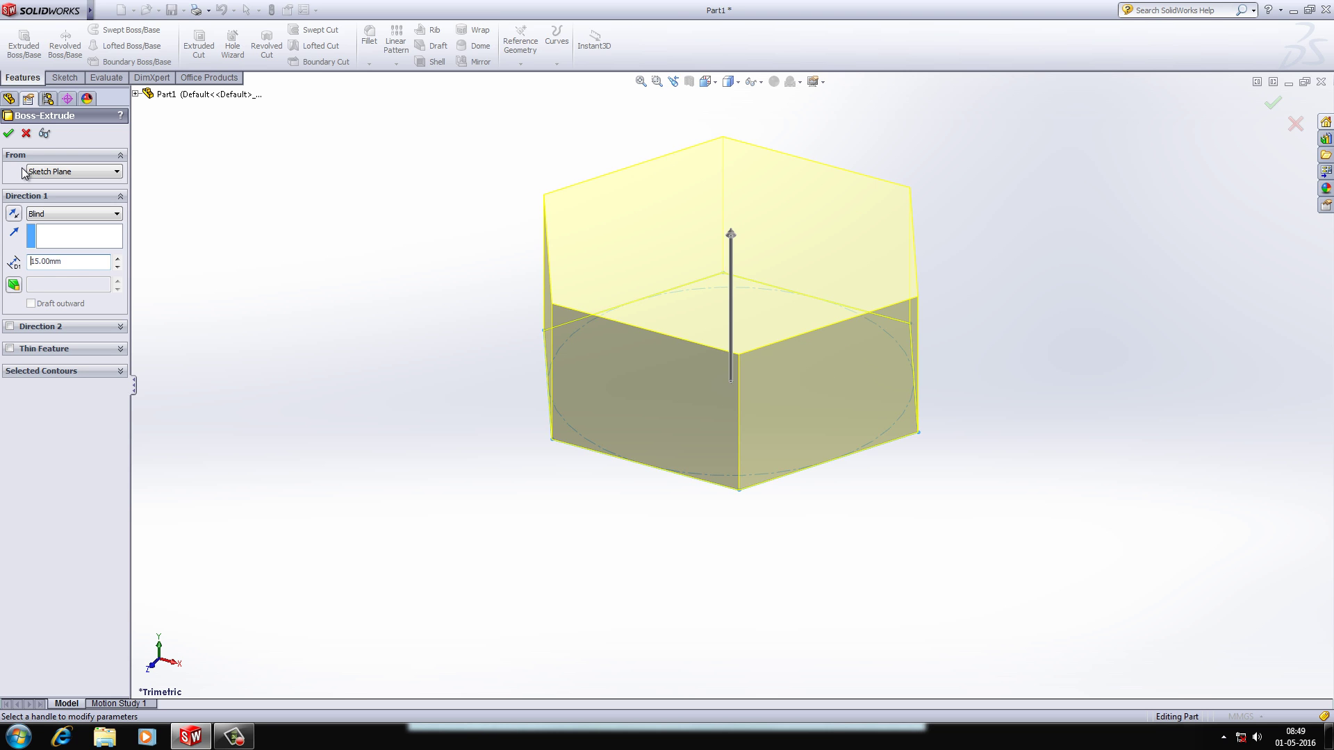
pyautogui.moveTo(340, 268); pyautogui.dragTo(380, 430, button='middle')
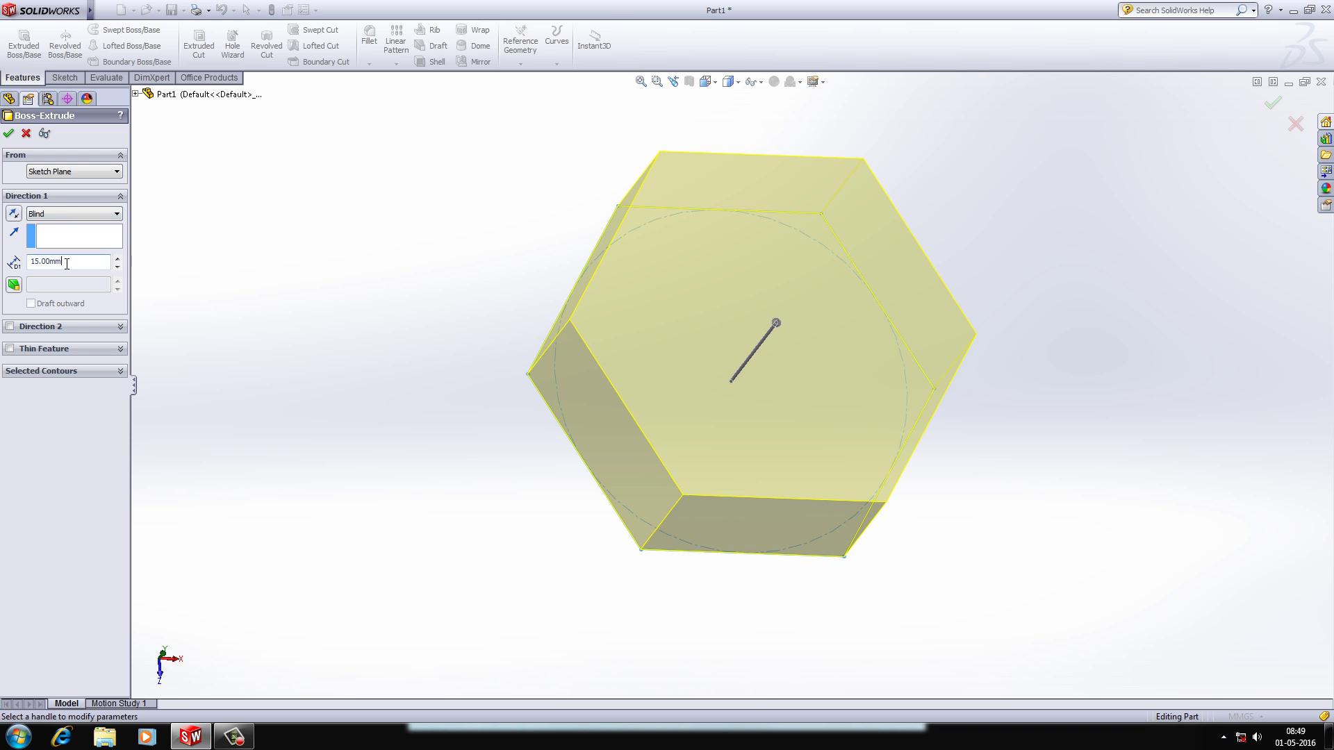
pyautogui.press('Return')
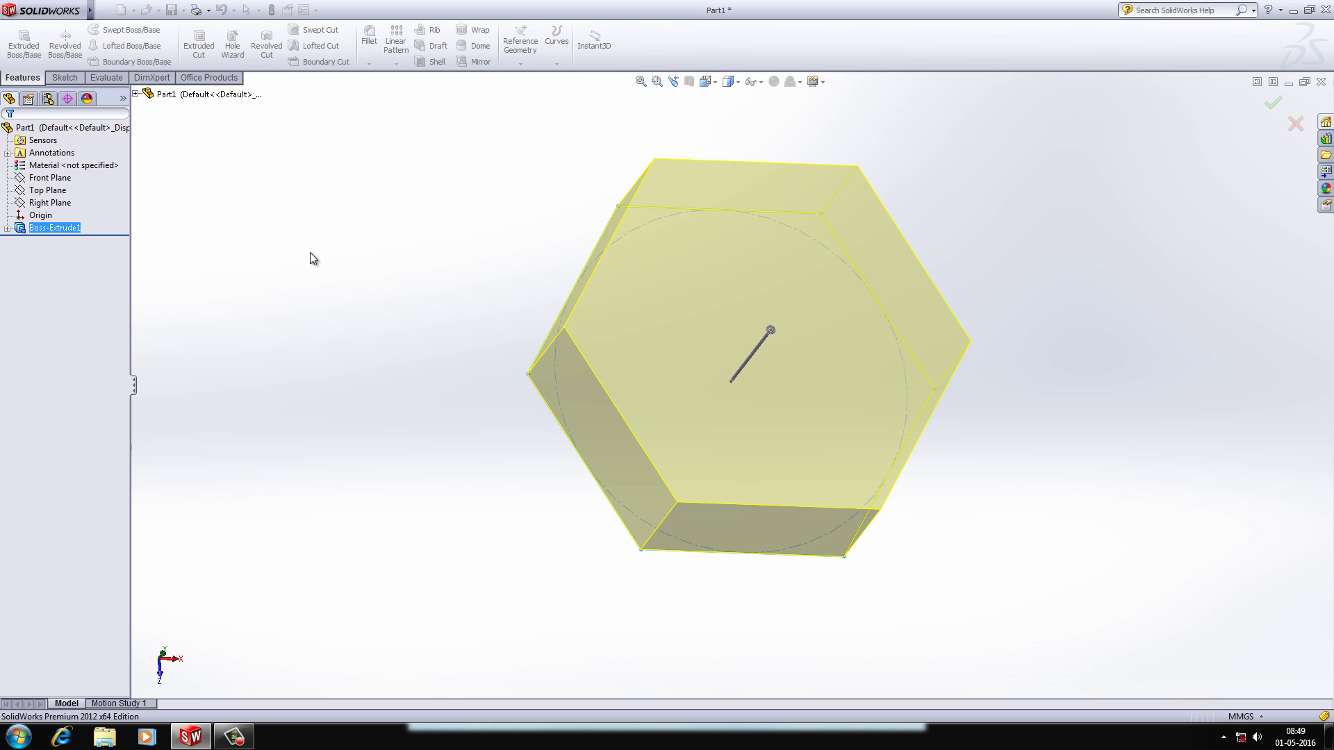
pyautogui.moveTo(408, 364)
pyautogui.mouseDown(button='middle')
pyautogui.moveTo(432, 197)
pyautogui.moveTo(444, 191)
pyautogui.moveTo(691, 316)
pyautogui.mouseUp(button='middle')
# Open a new sketch on the hexagonal head's end face, viewed from the Bottom orientation
pyautogui.moveTo(530, 465)
pyautogui.mouseDown(button='middle')
pyautogui.moveTo(595, 306)
pyautogui.moveTo(670, 307)
pyautogui.mouseUp(button='middle')
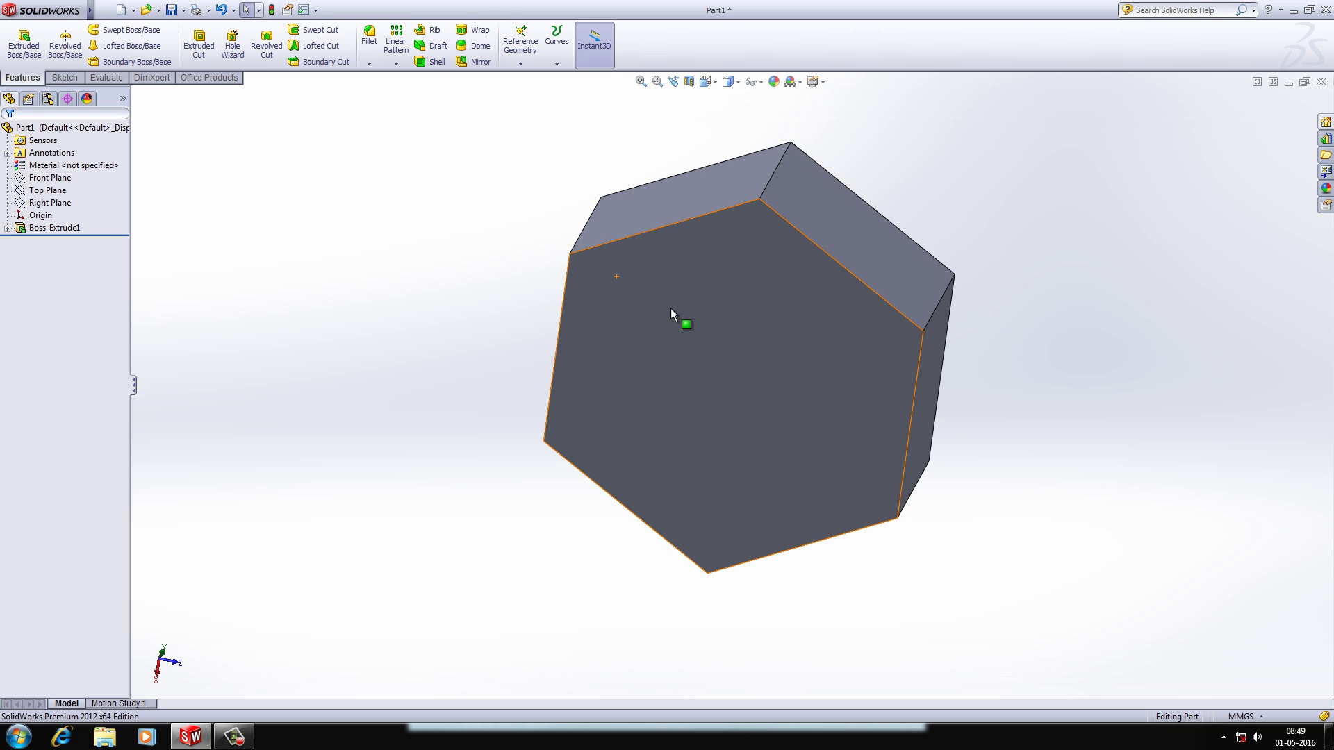
pyautogui.click(670, 307)
pyautogui.click(725, 265)
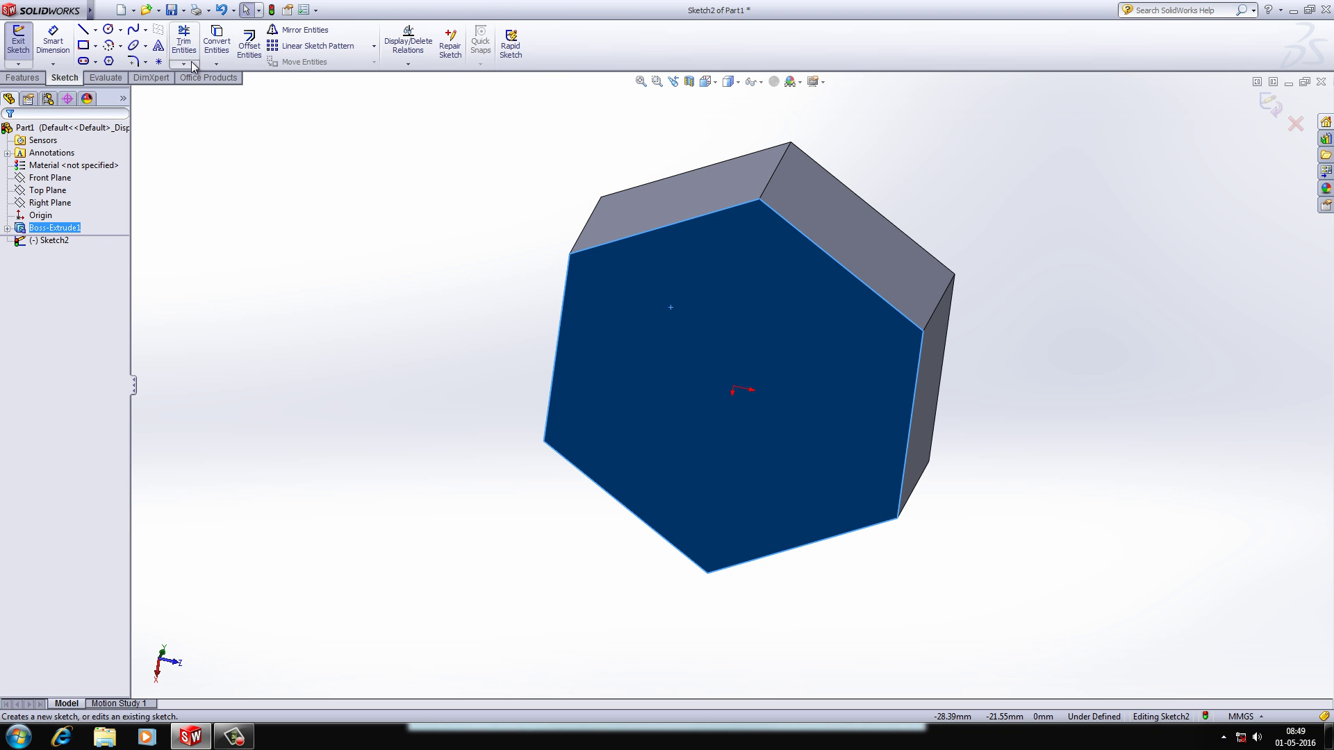
pyautogui.click(689, 81)
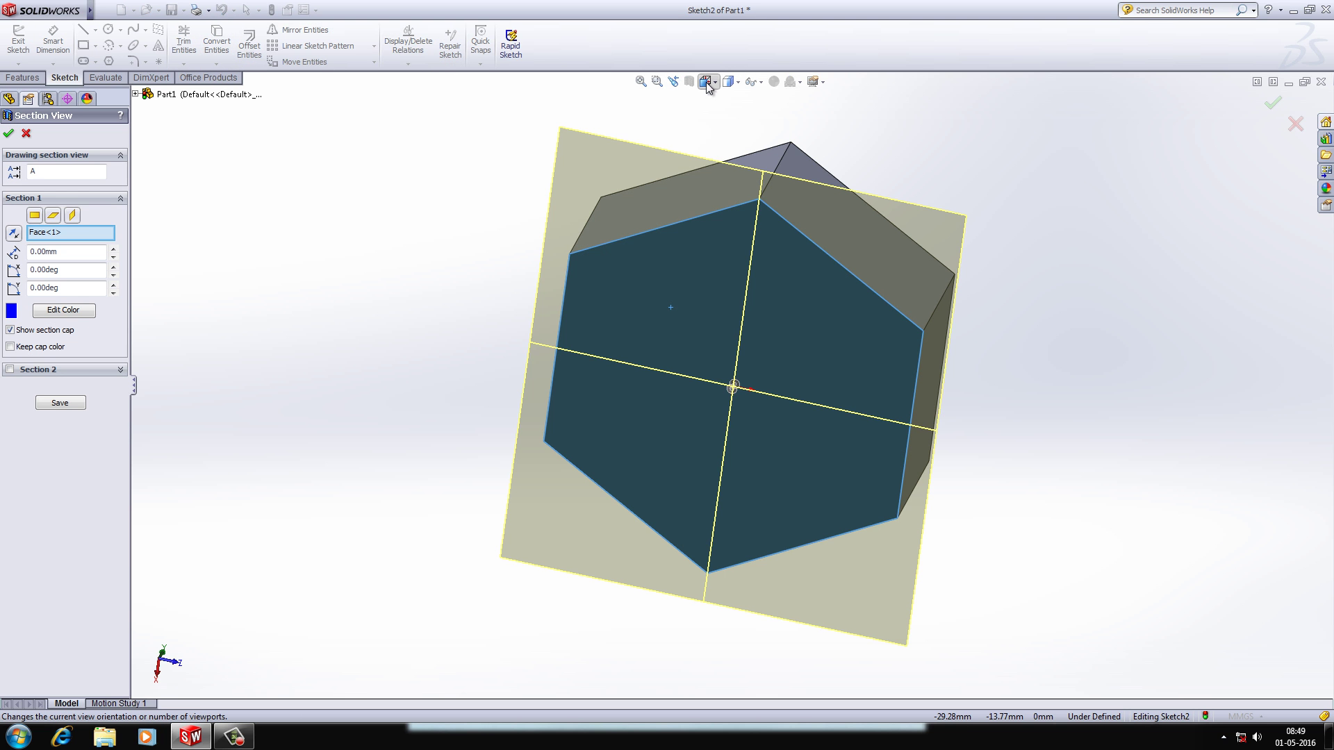
pyautogui.click(707, 82)
pyautogui.click(743, 116)
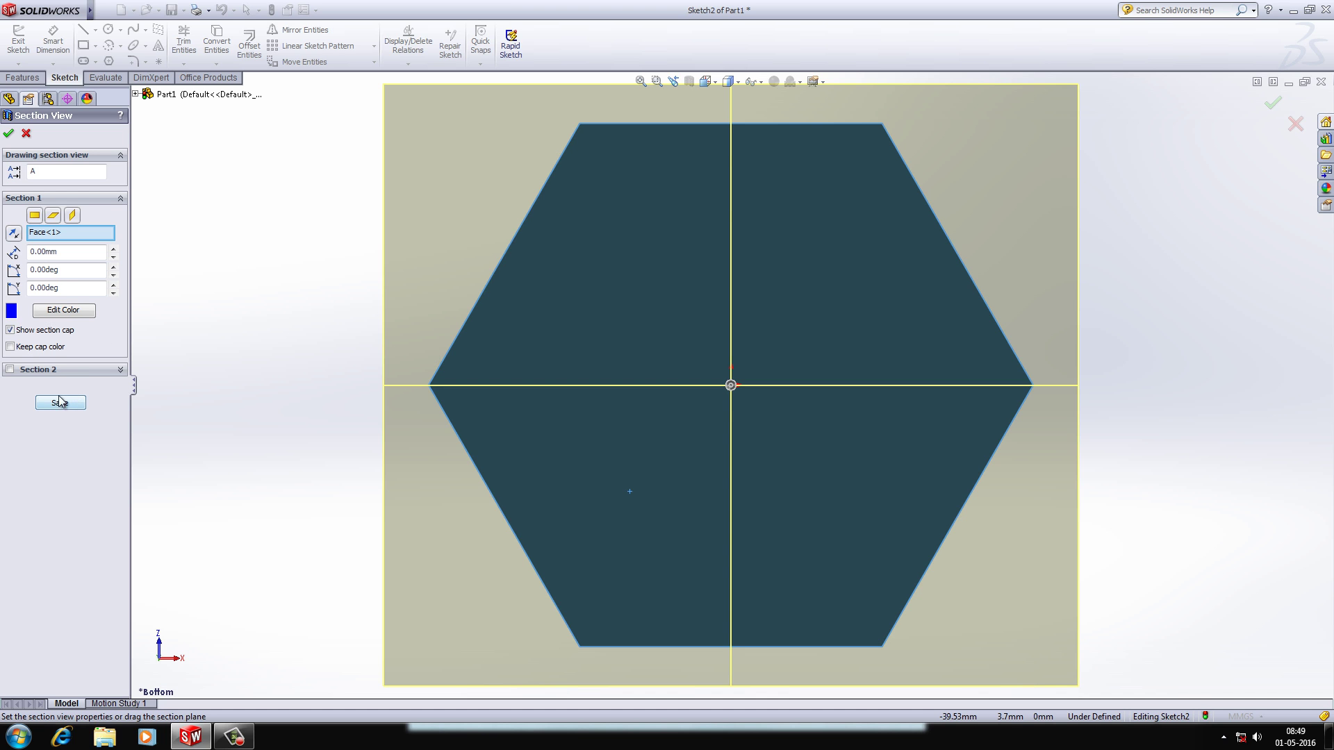
pyautogui.click(25, 134)
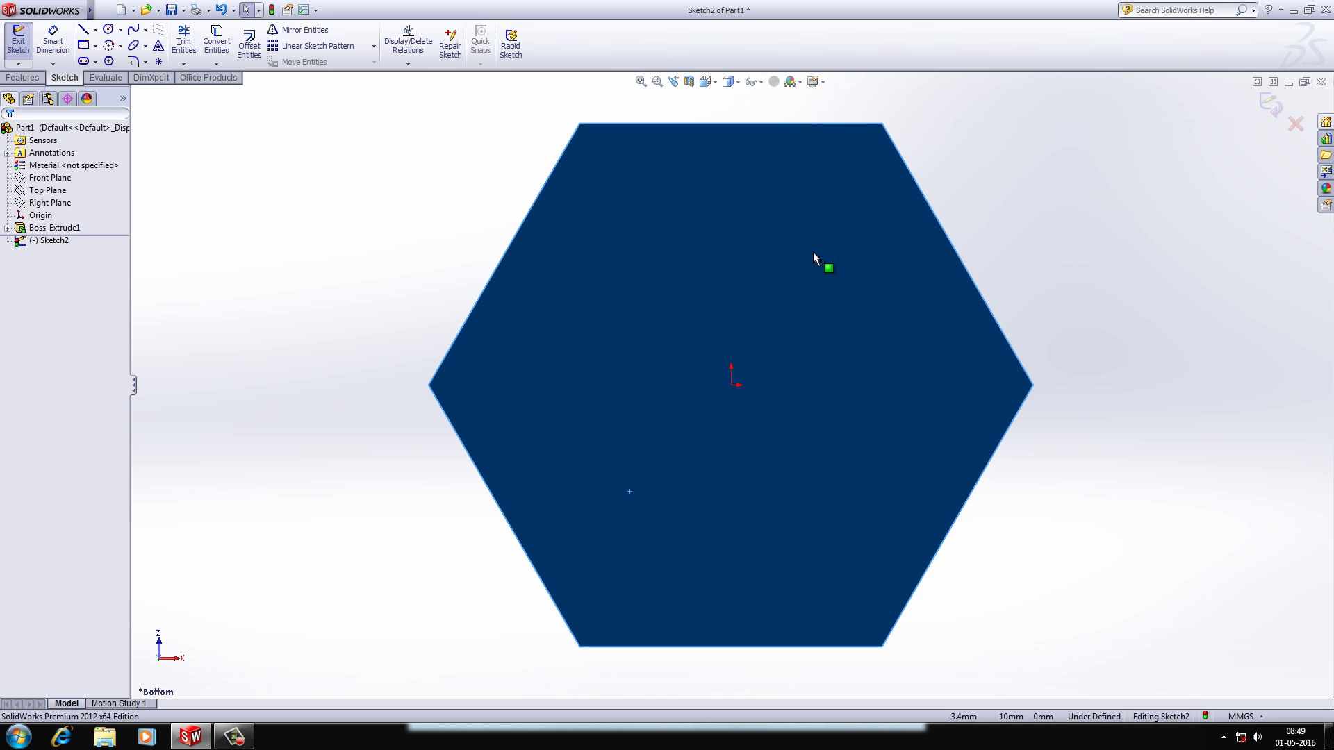
pyautogui.scroll(-2, 770, 351)
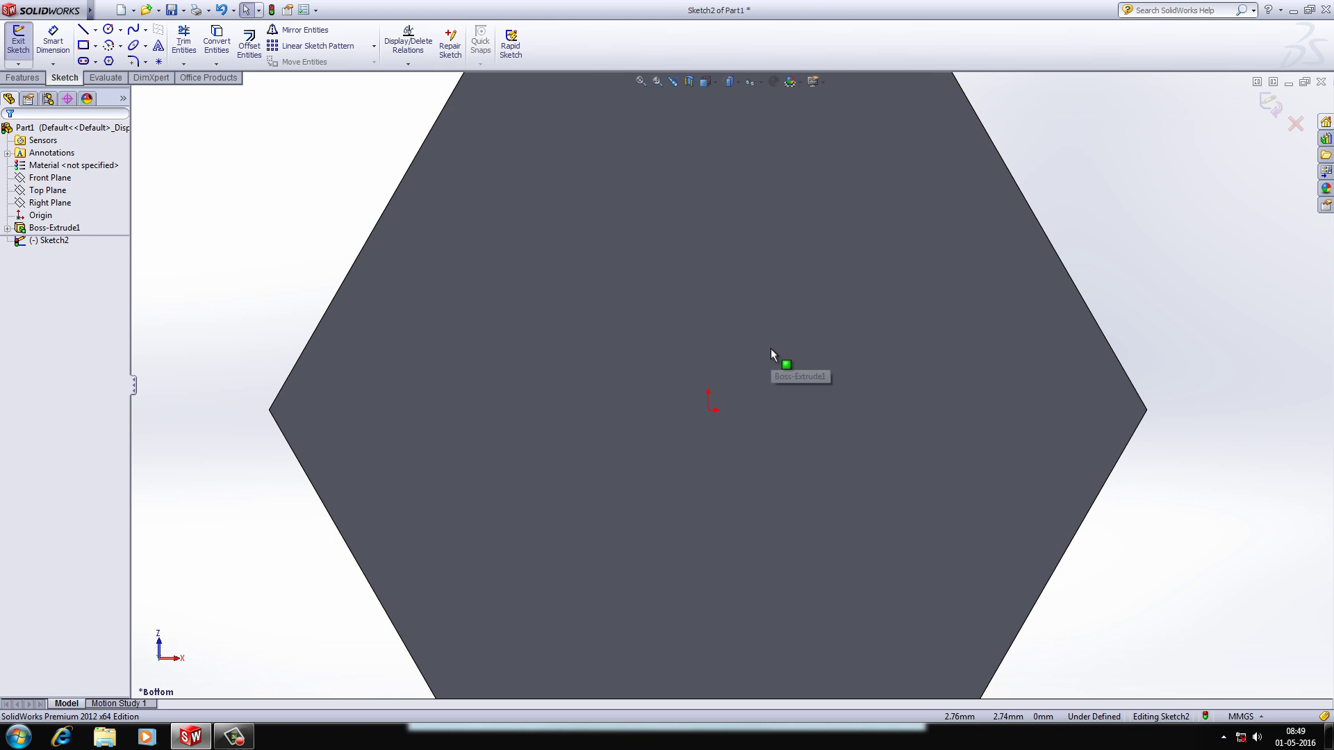
pyautogui.scroll(3, 770, 350)
pyautogui.press('f')
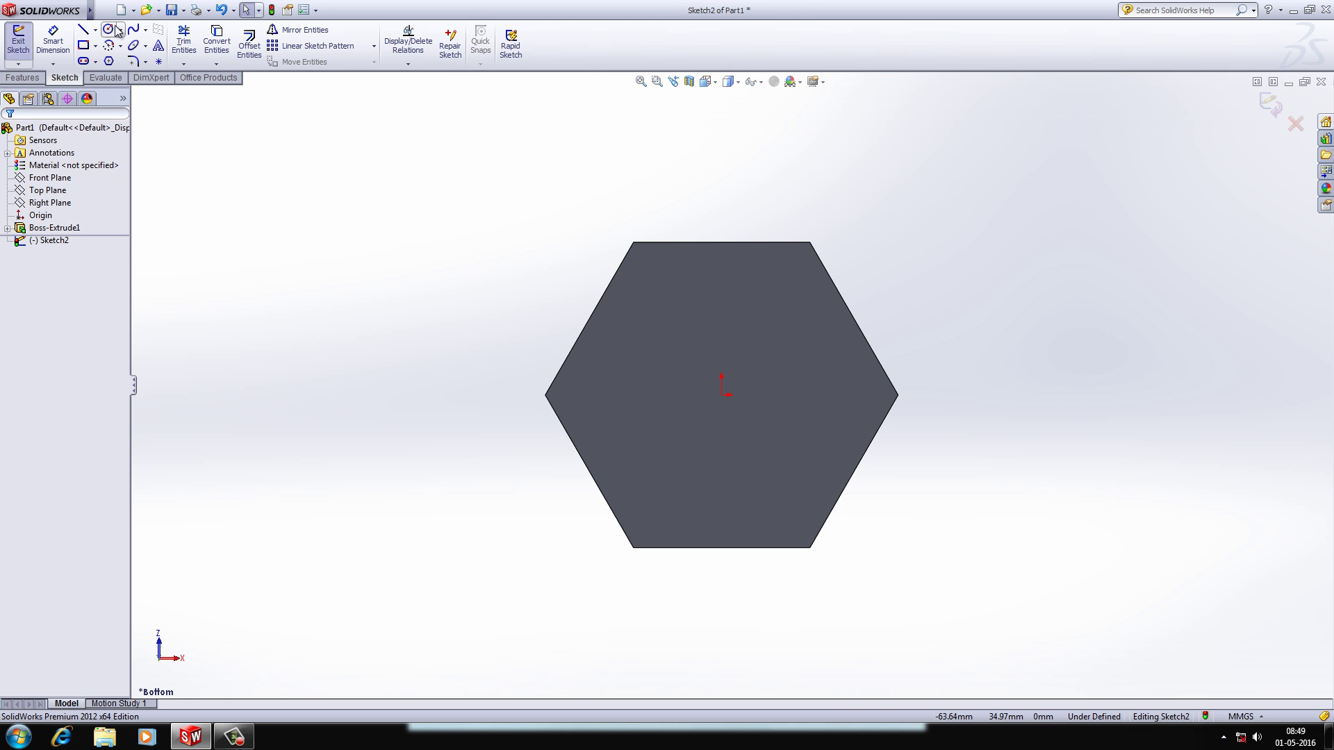
# Draw a circle from the origin tangent to the hexagon's sides and exit the sketch
pyautogui.click(108, 29)
pyautogui.click(723, 395)
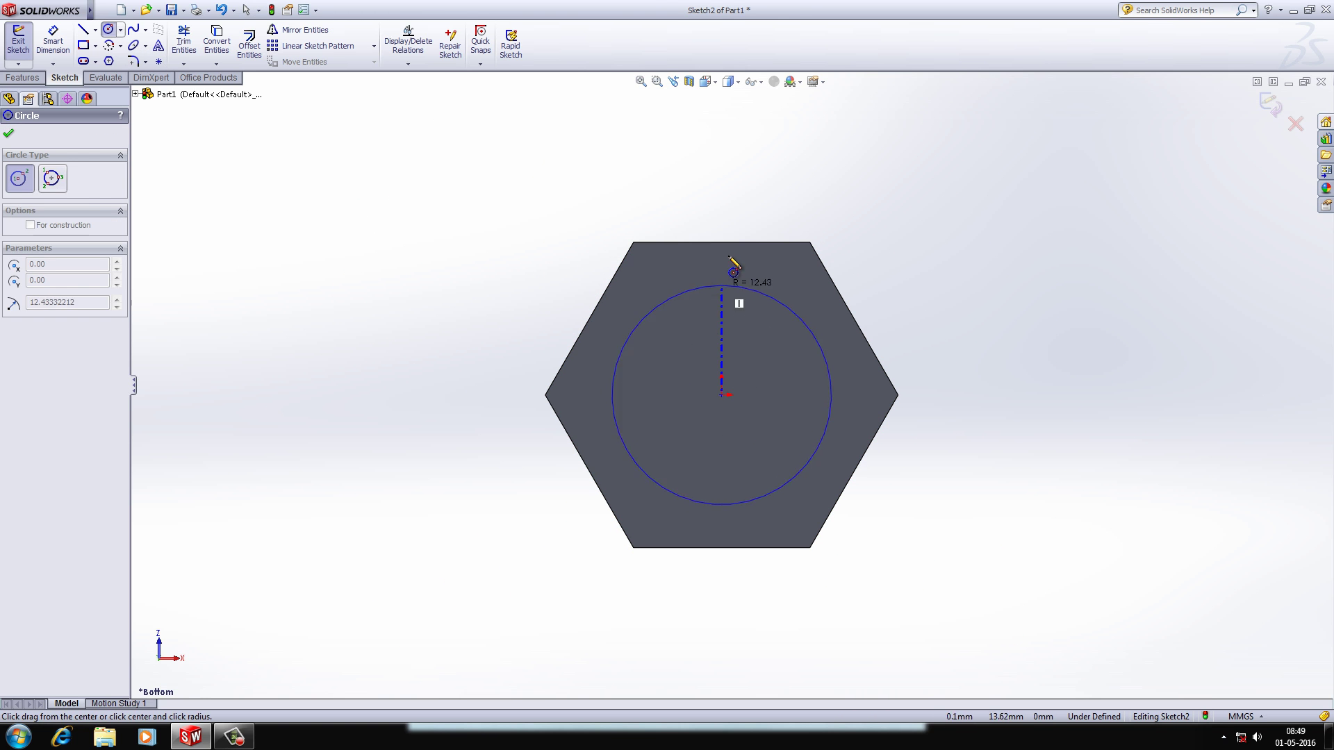
pyautogui.click(735, 262)
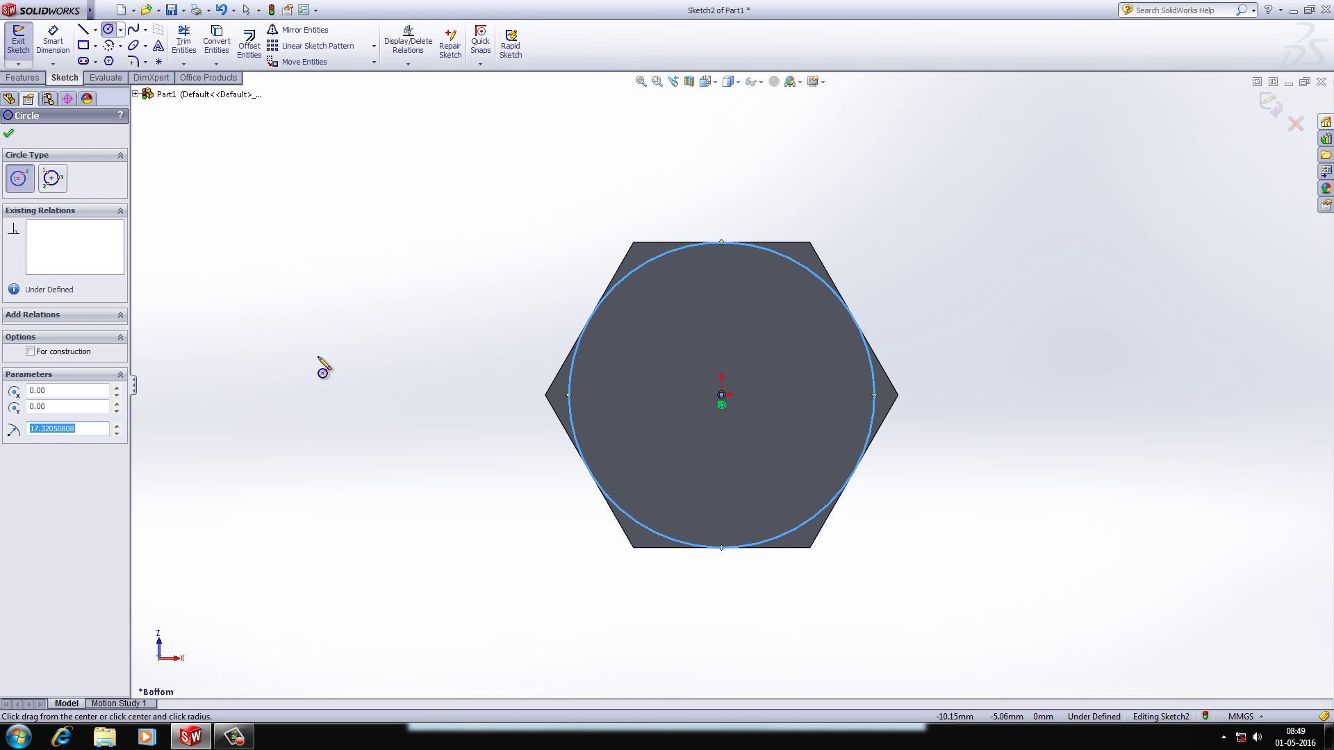
pyautogui.click(10, 134)
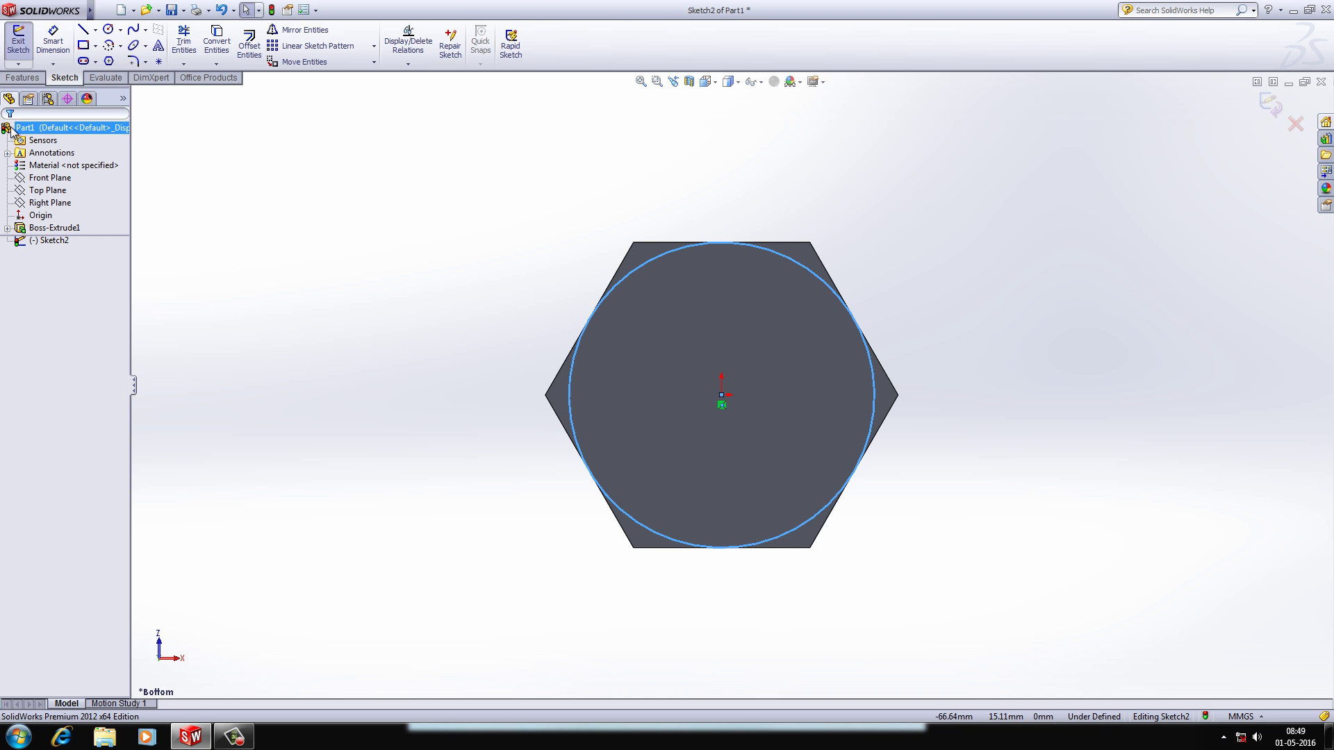
pyautogui.click(18, 40)
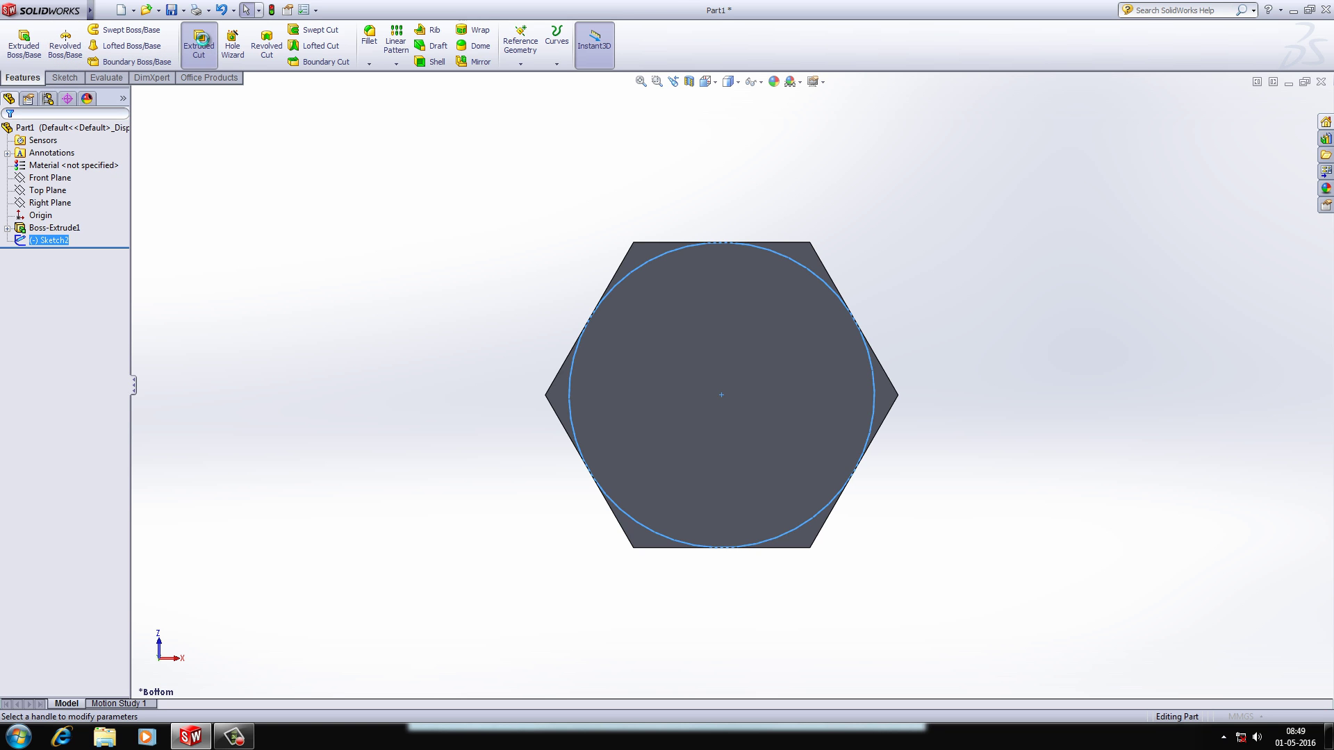
# Cut-extrude outside the circle, 13 mm blind with a 60° draft, to chamfer the hex corners
pyautogui.click(199, 43)
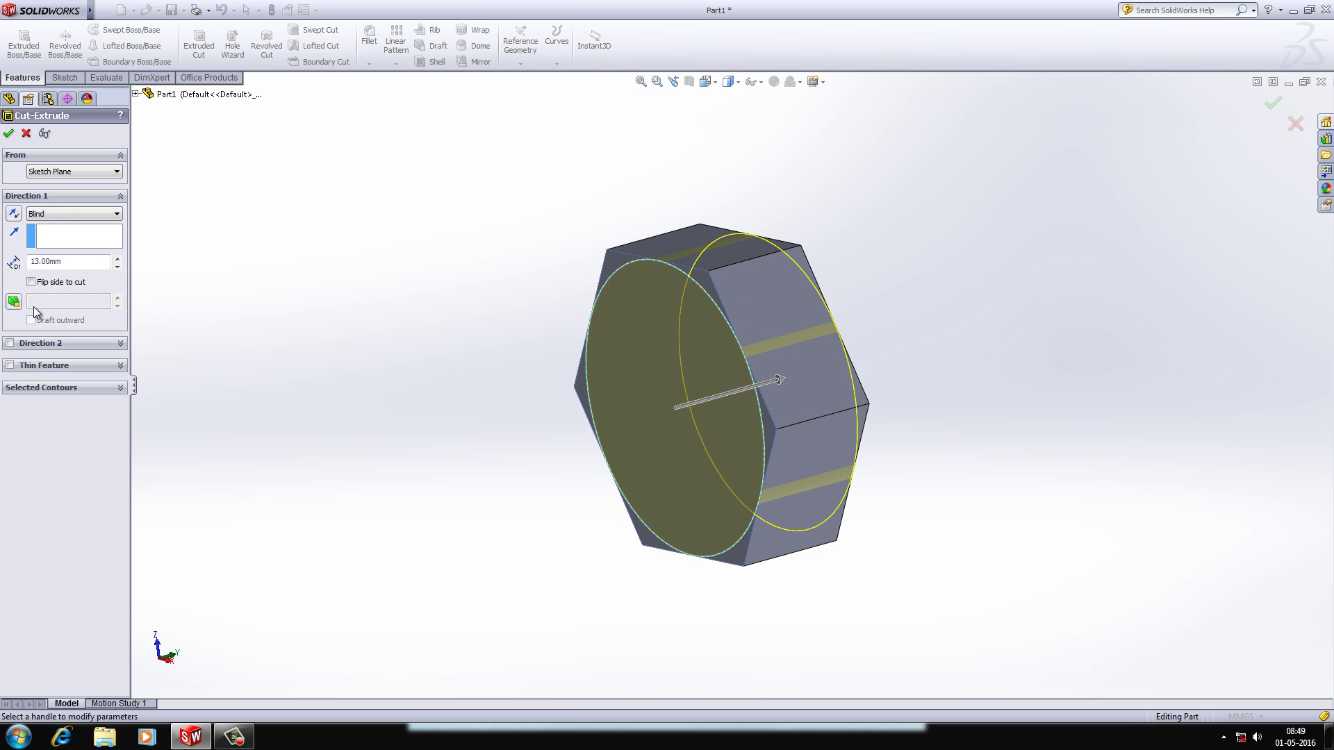
pyautogui.click(30, 282)
pyautogui.moveTo(375, 373); pyautogui.dragTo(438, 320, button='middle')
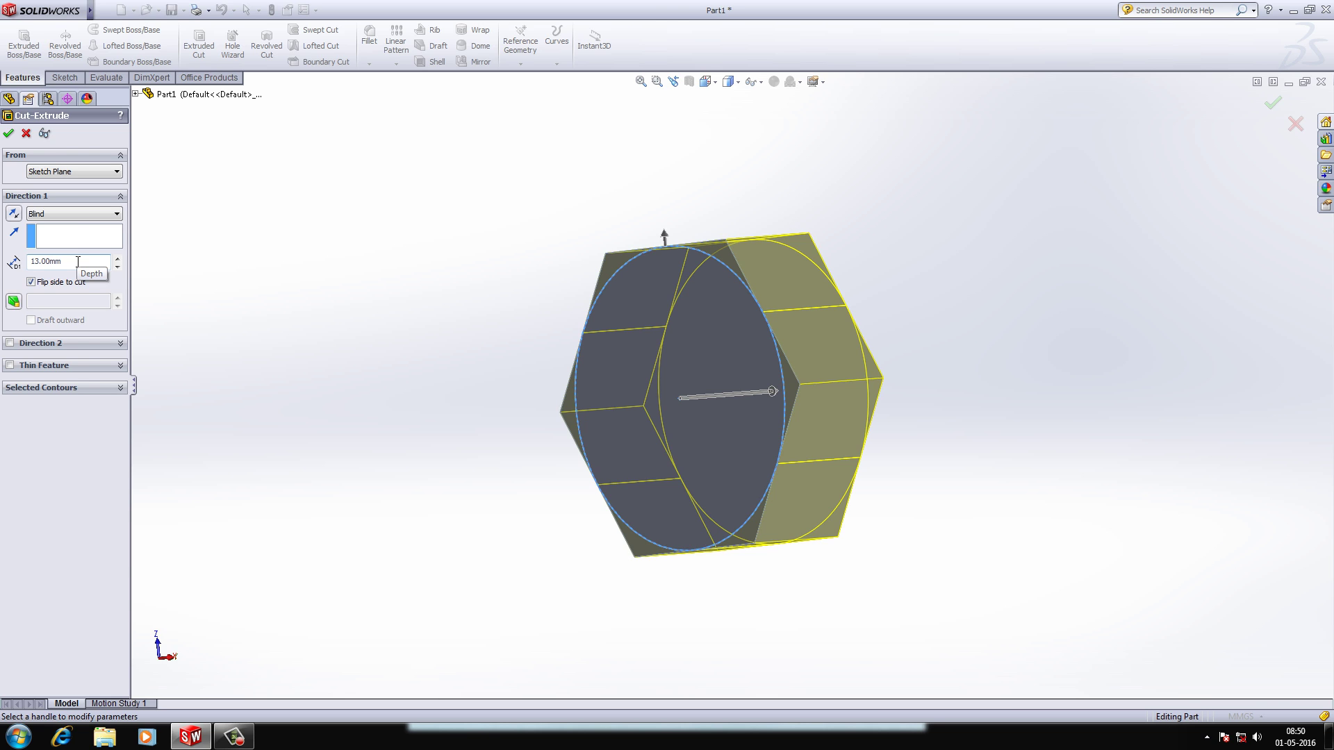
pyautogui.click(78, 216)
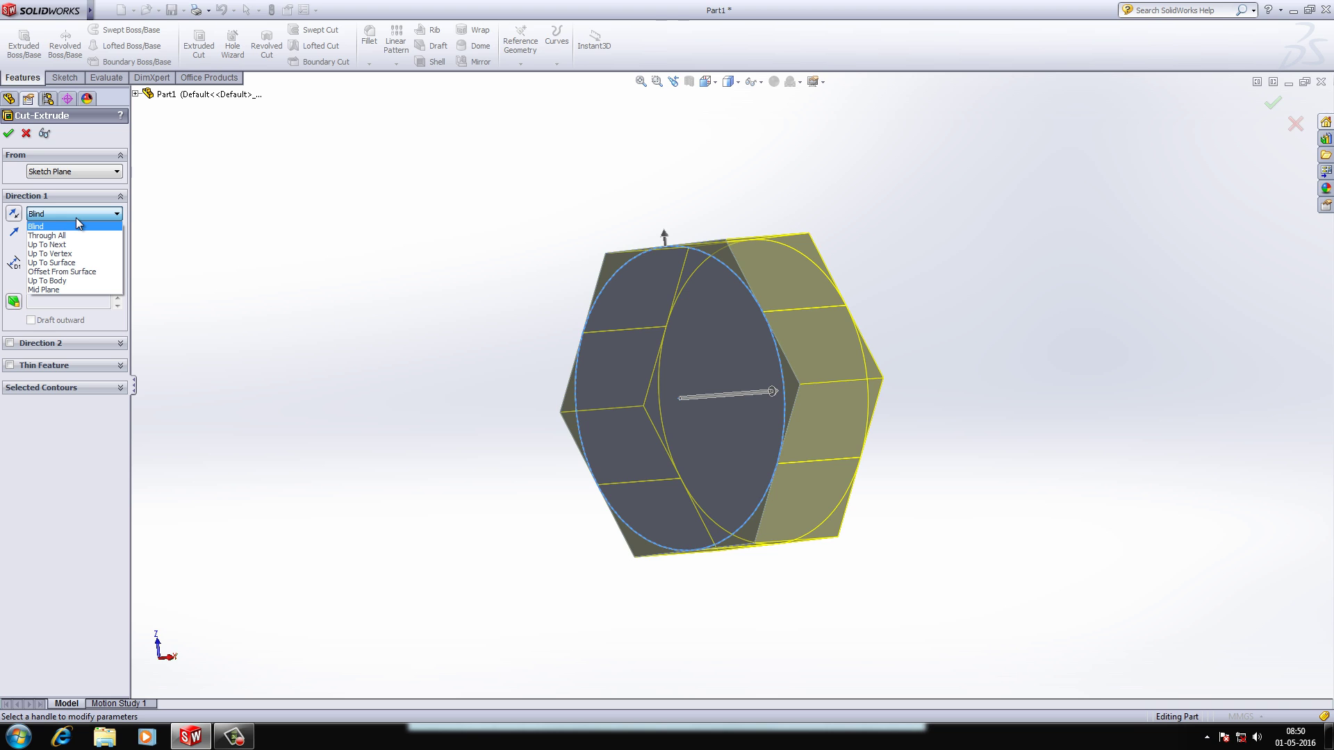
pyautogui.click(266, 214)
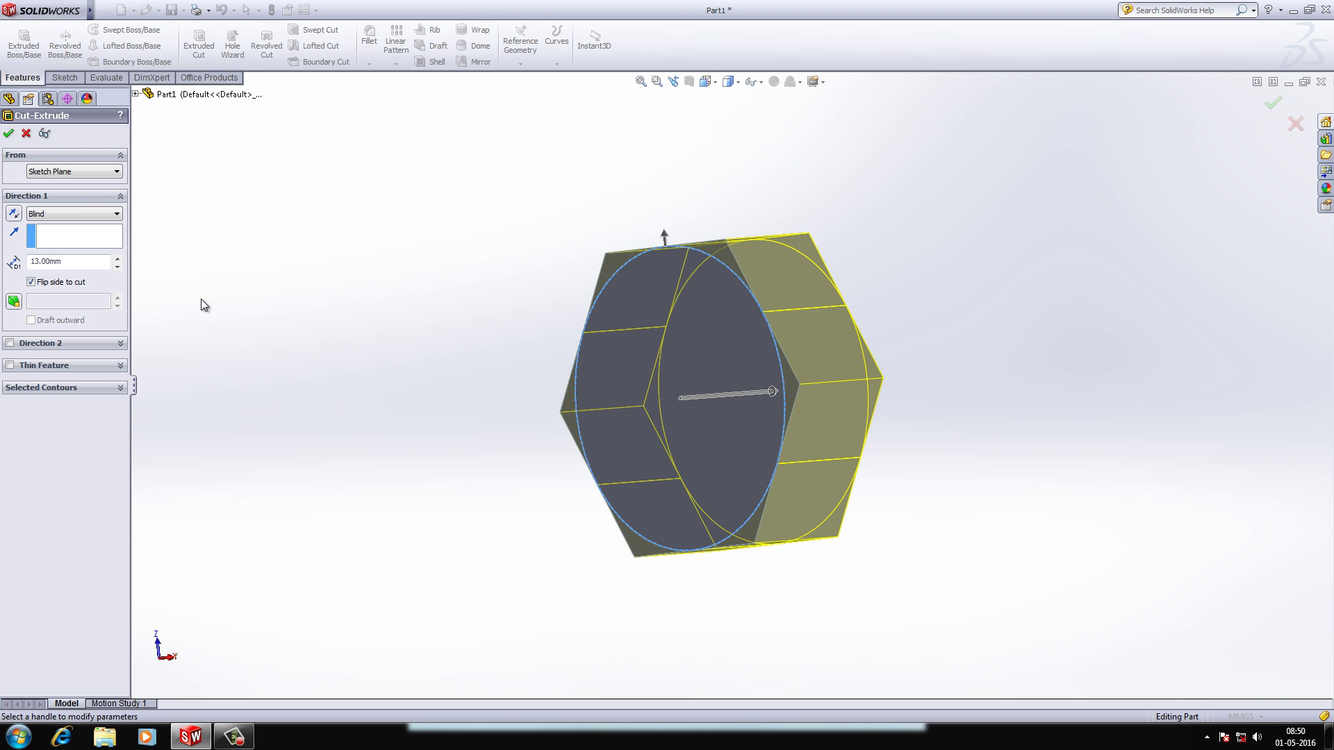
pyautogui.click(14, 301)
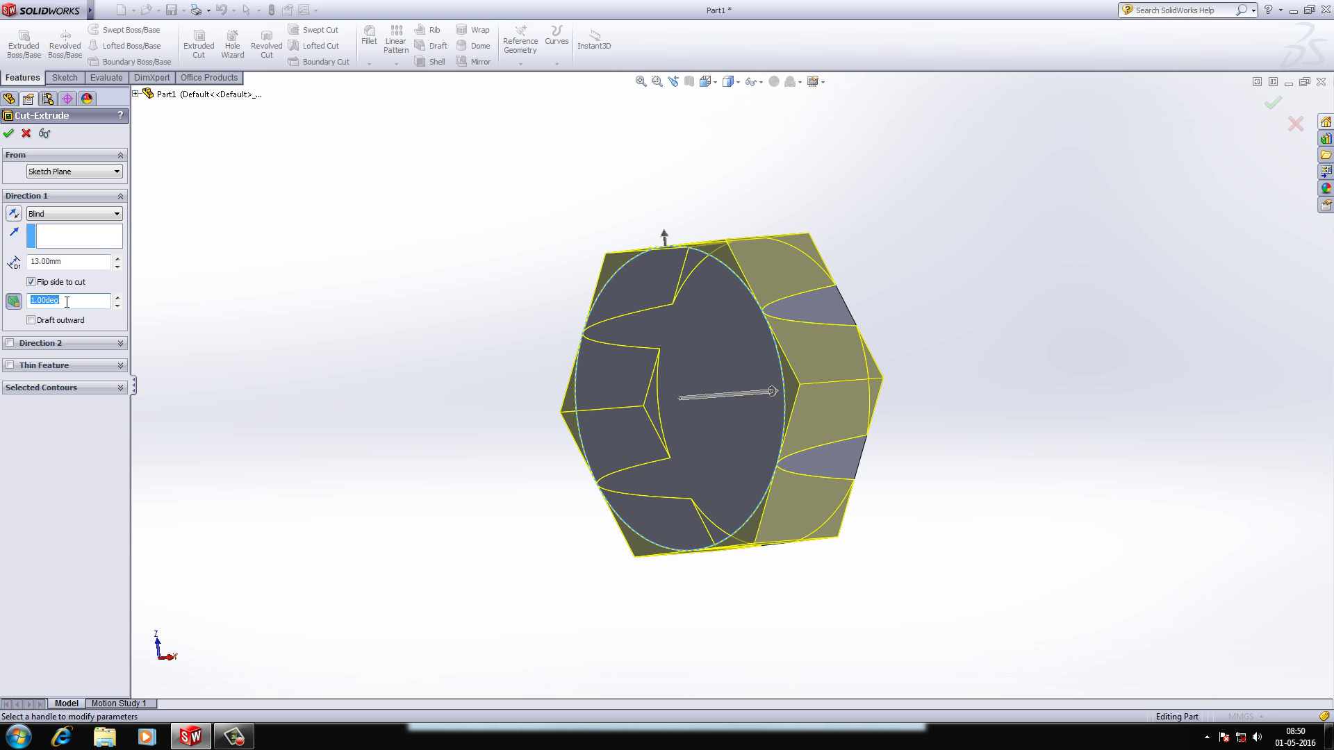
pyautogui.moveTo(243, 327); pyautogui.dragTo(161, 333, button='middle')
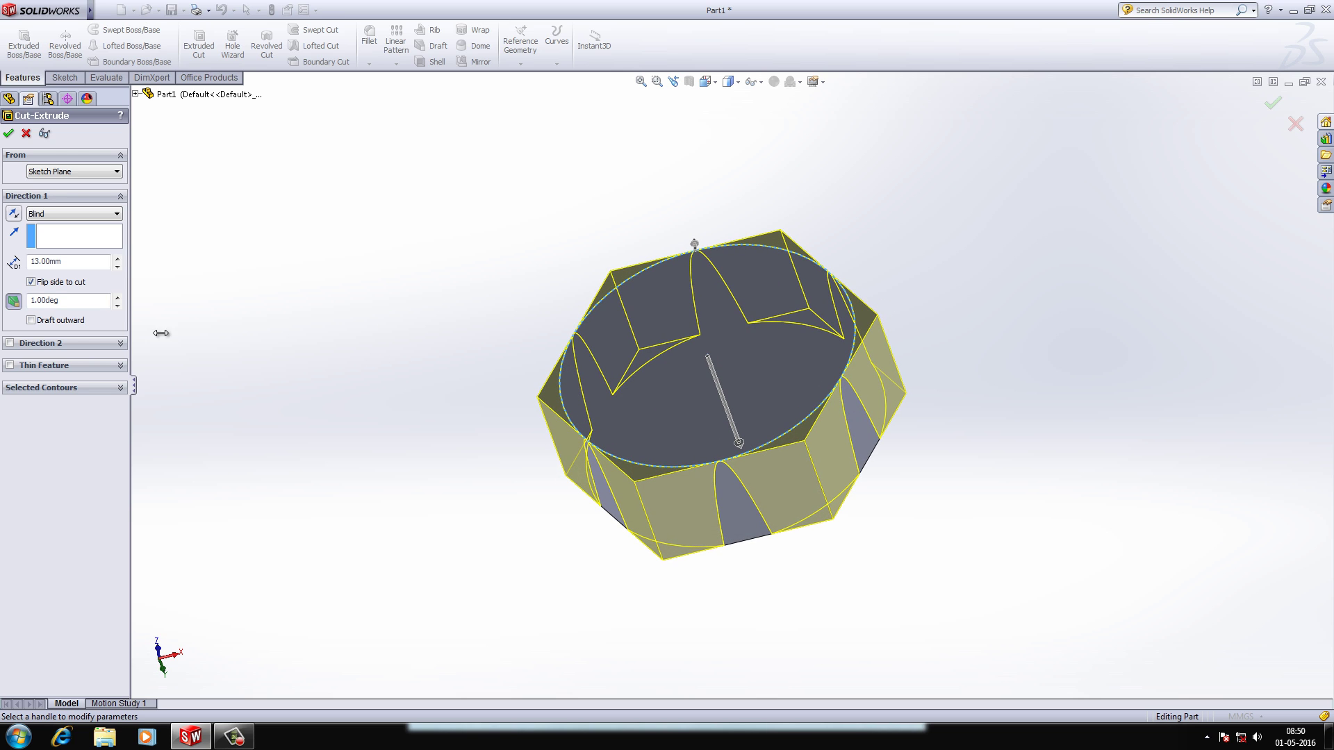
pyautogui.click(93, 302)
pyautogui.moveTo(351, 312); pyautogui.dragTo(451, 304, button='middle')
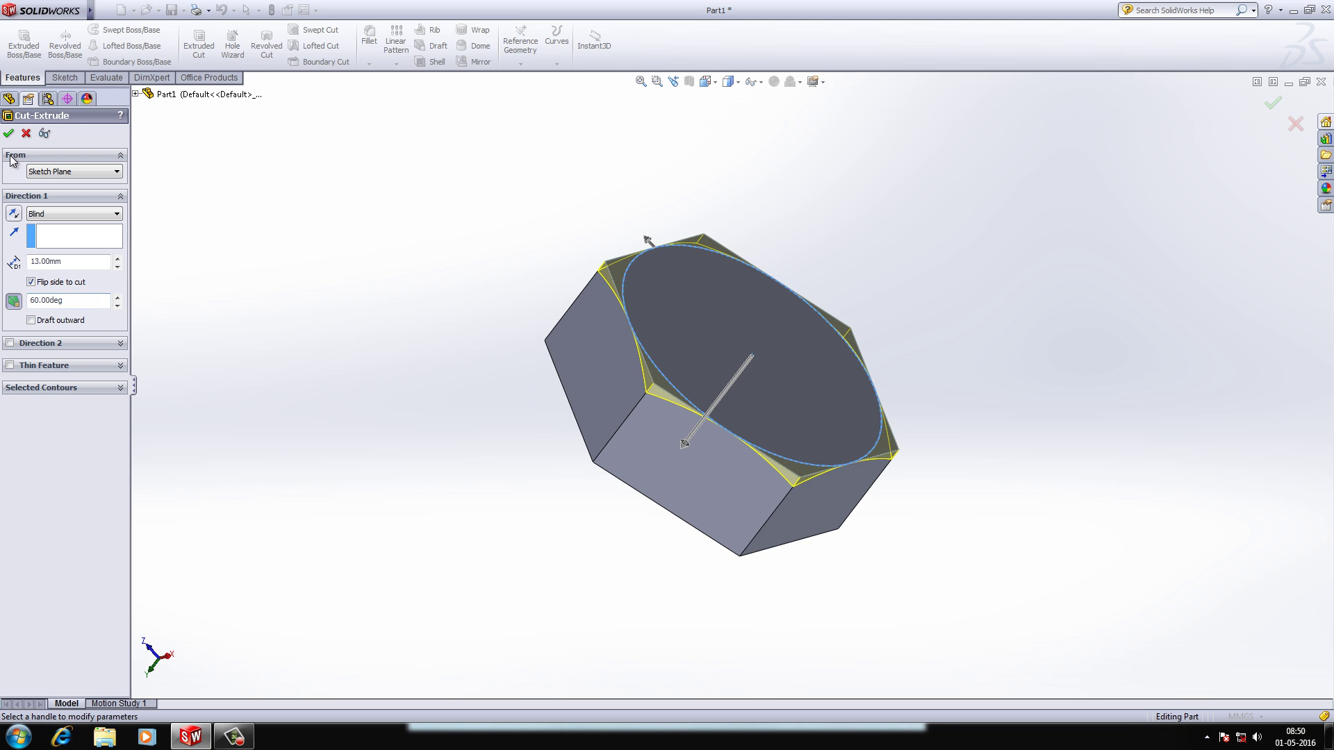
pyautogui.click(8, 134)
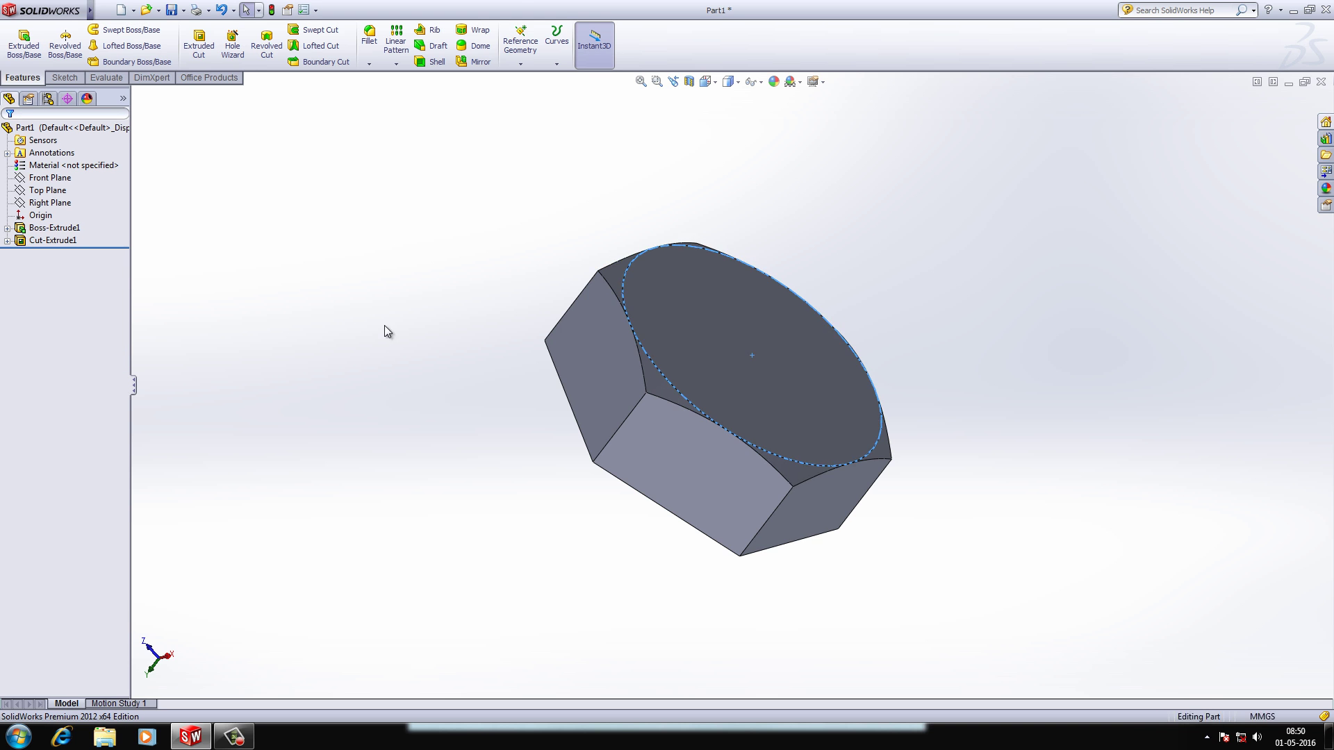
# Dimension the circle to 20 mm diameter and exit the sketch
pyautogui.moveTo(387, 328)
pyautogui.mouseDown(button='middle')
pyautogui.moveTo(417, 426)
pyautogui.moveTo(367, 499)
pyautogui.moveTo(241, 609)
pyautogui.moveTo(147, 648)
pyautogui.mouseUp(button='middle')
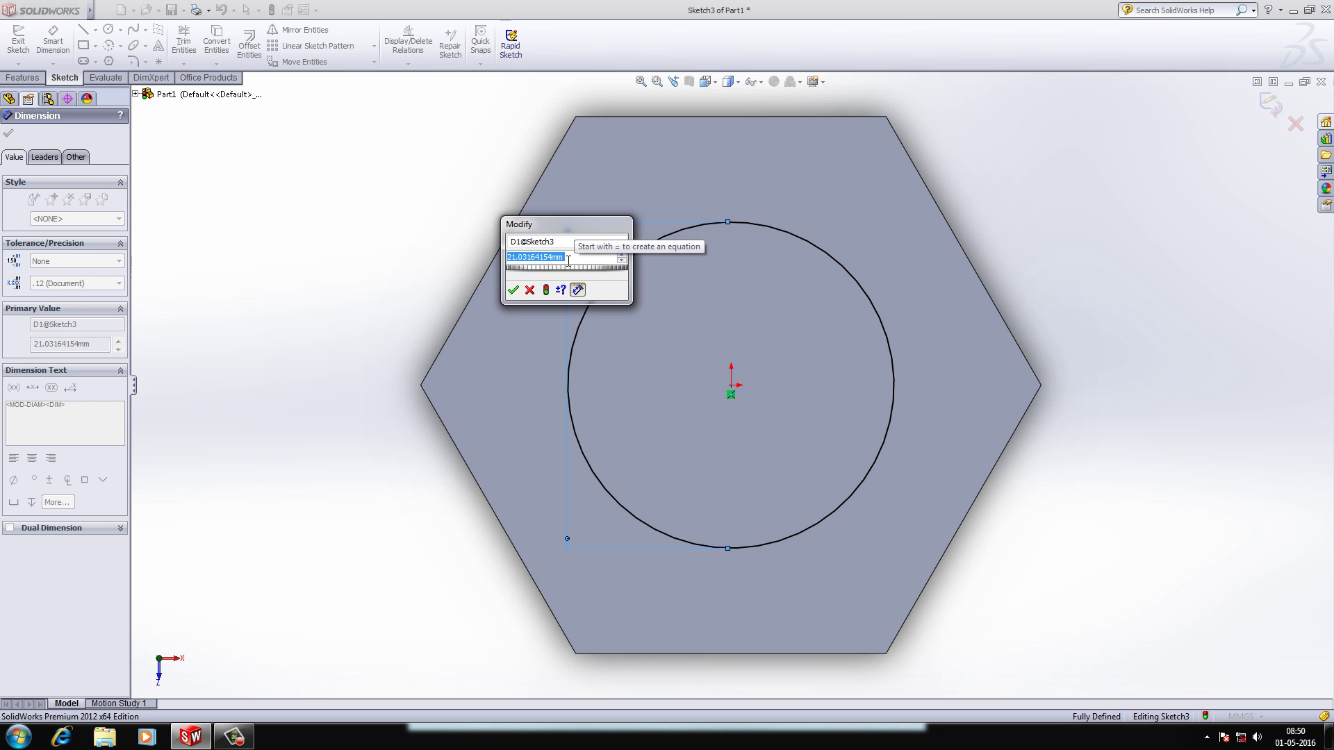
pyautogui.write('20')
pyautogui.press('Return')
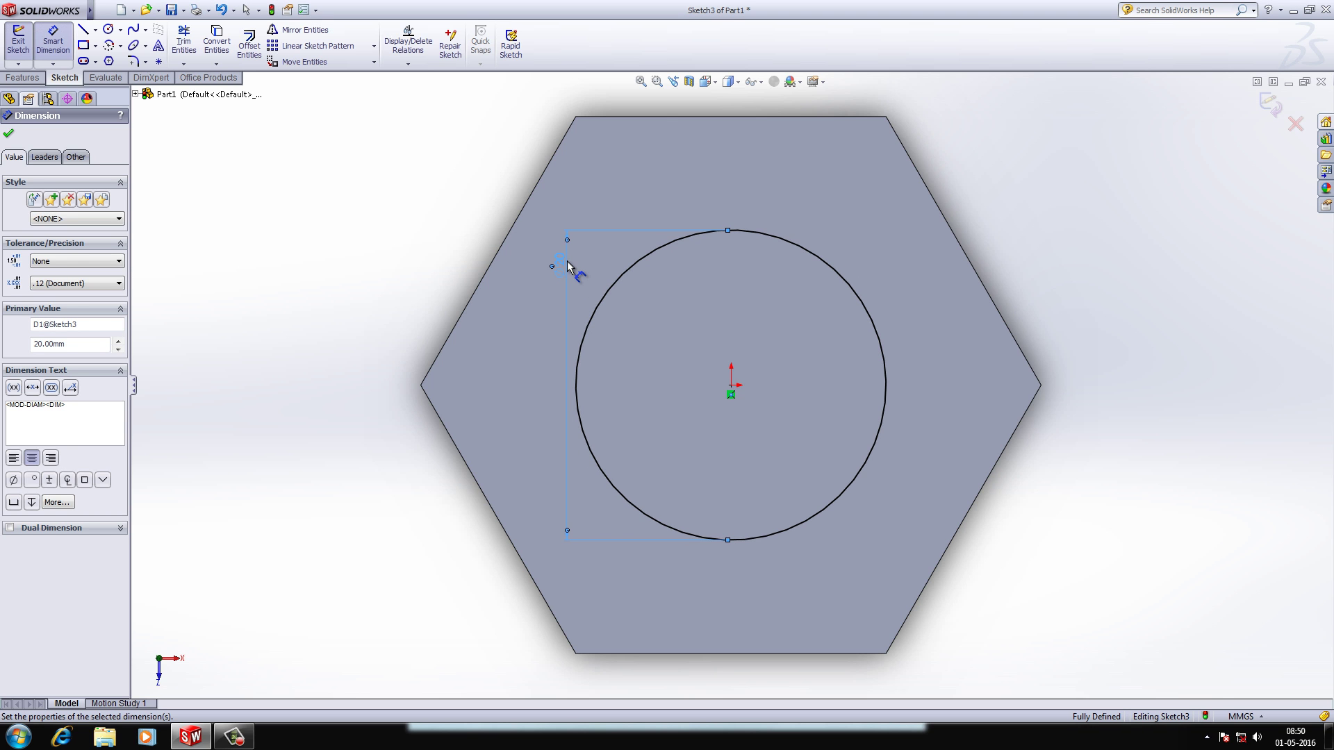
pyautogui.click(1271, 104)
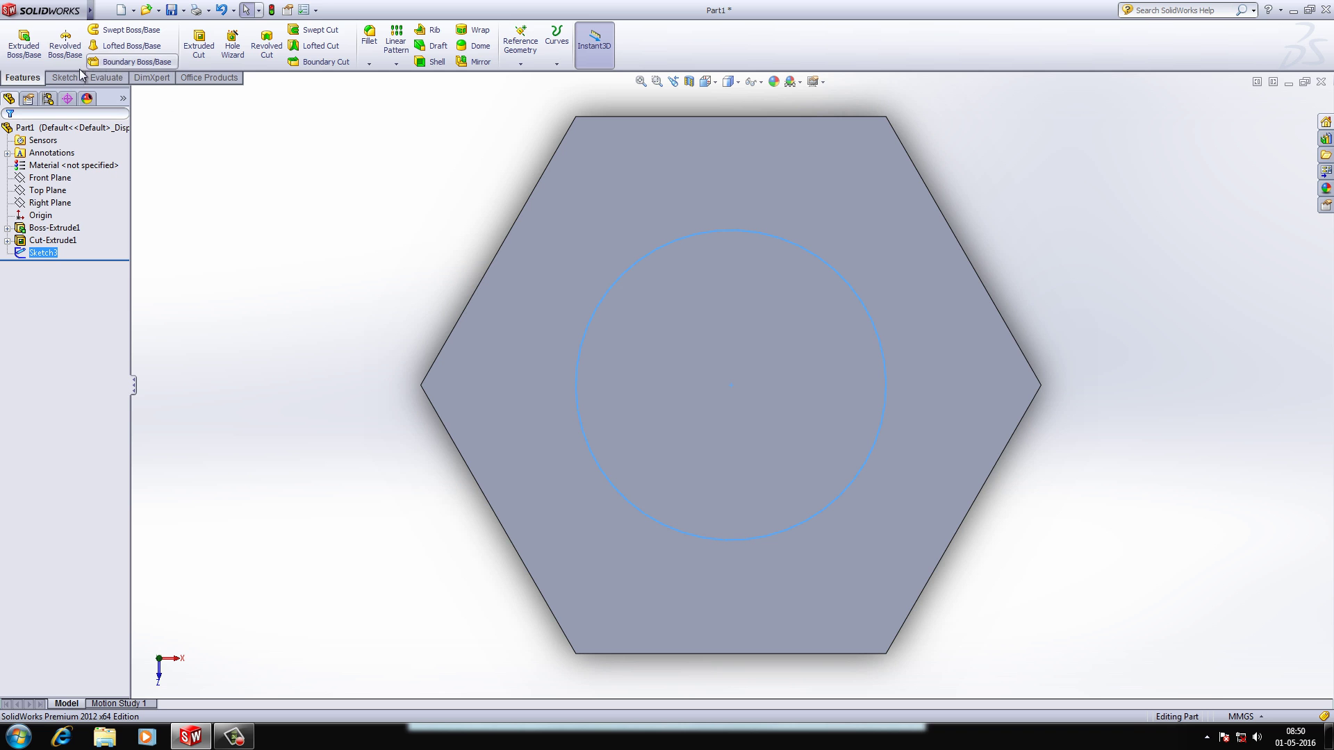
# Extrude the 20 mm circle into a 100 mm long shank as Boss-Extrude2
pyautogui.click(23, 43)
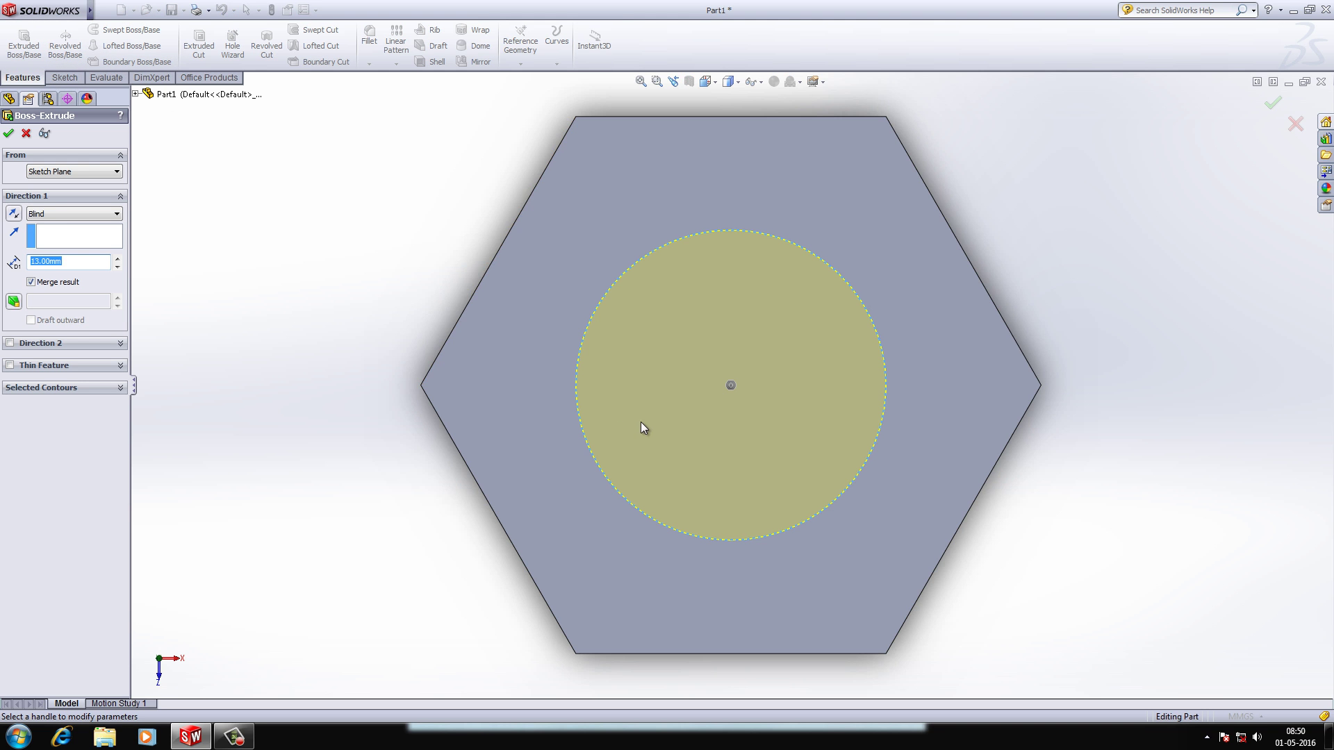
pyautogui.scroll(-3, 678, 425)
pyautogui.scroll(3, 679, 426)
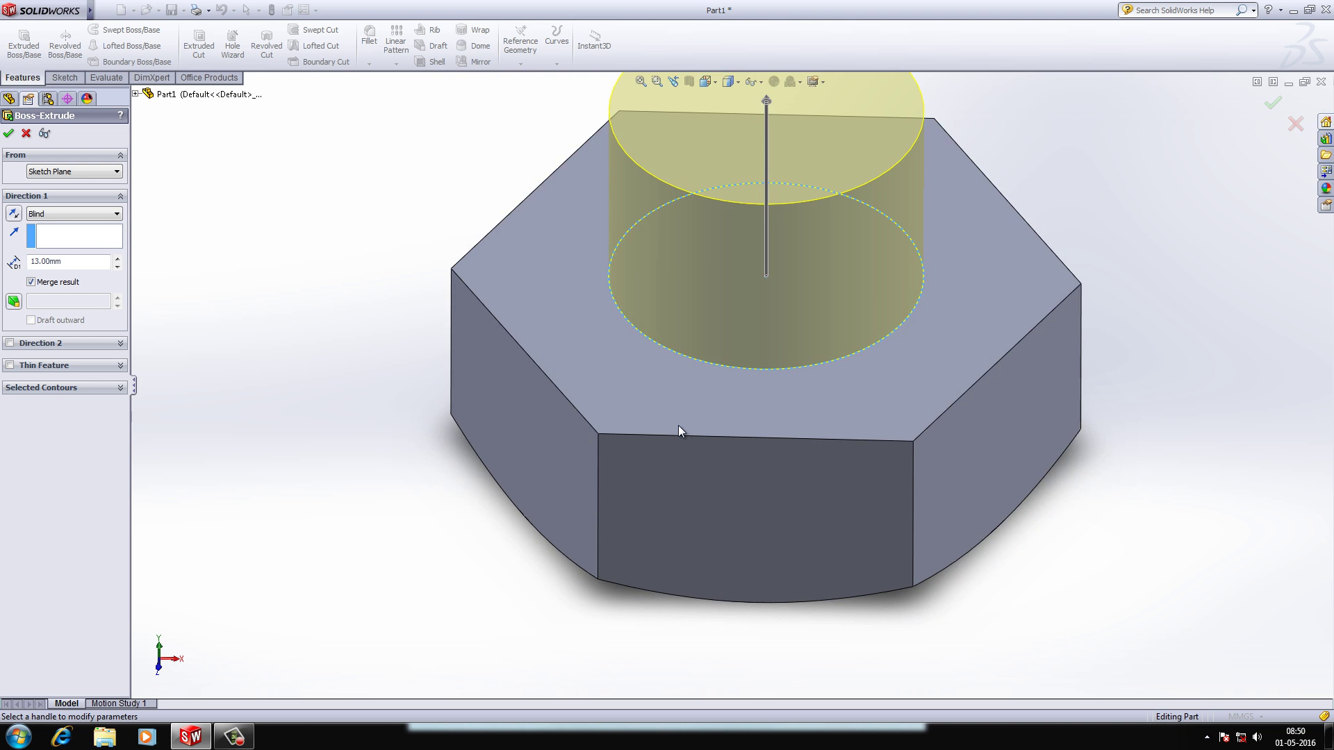
pyautogui.scroll(4, 678, 425)
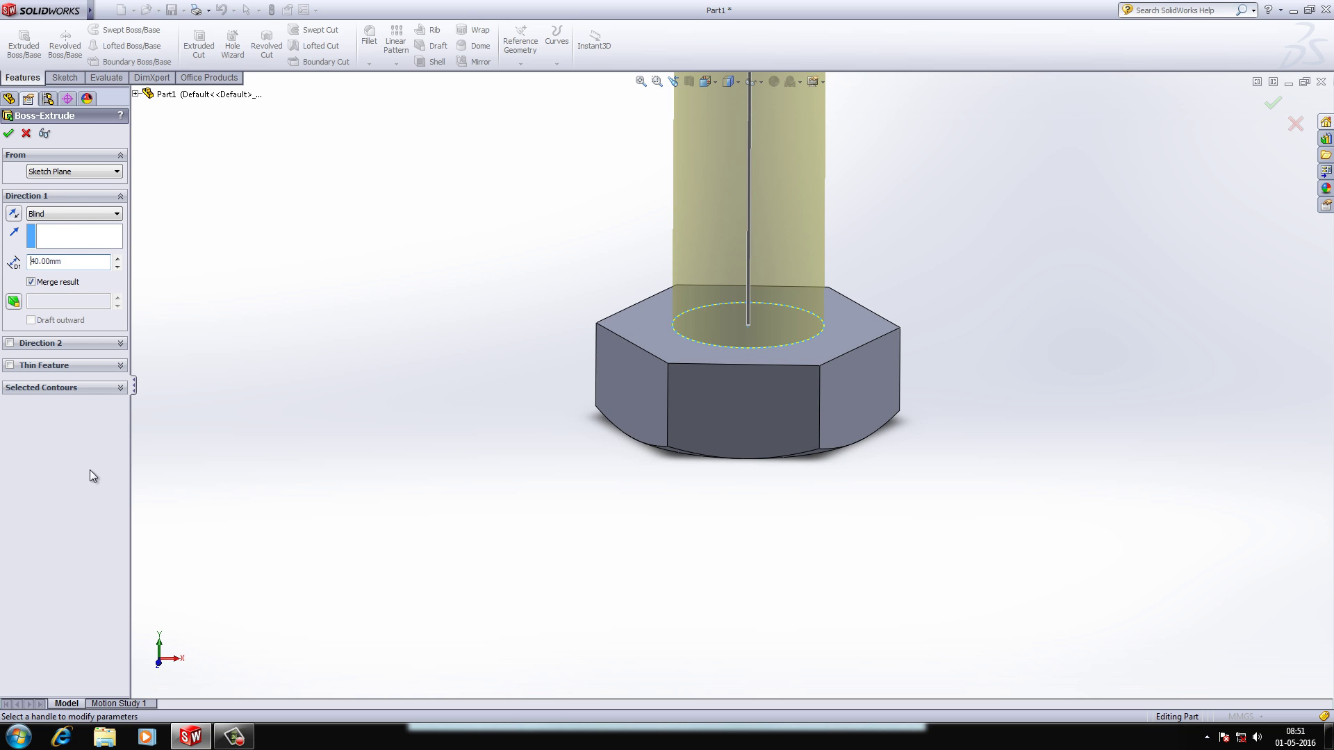
pyautogui.scroll(-3, 653, 574)
pyautogui.scroll(4, 655, 574)
pyautogui.scroll(2, 654, 573)
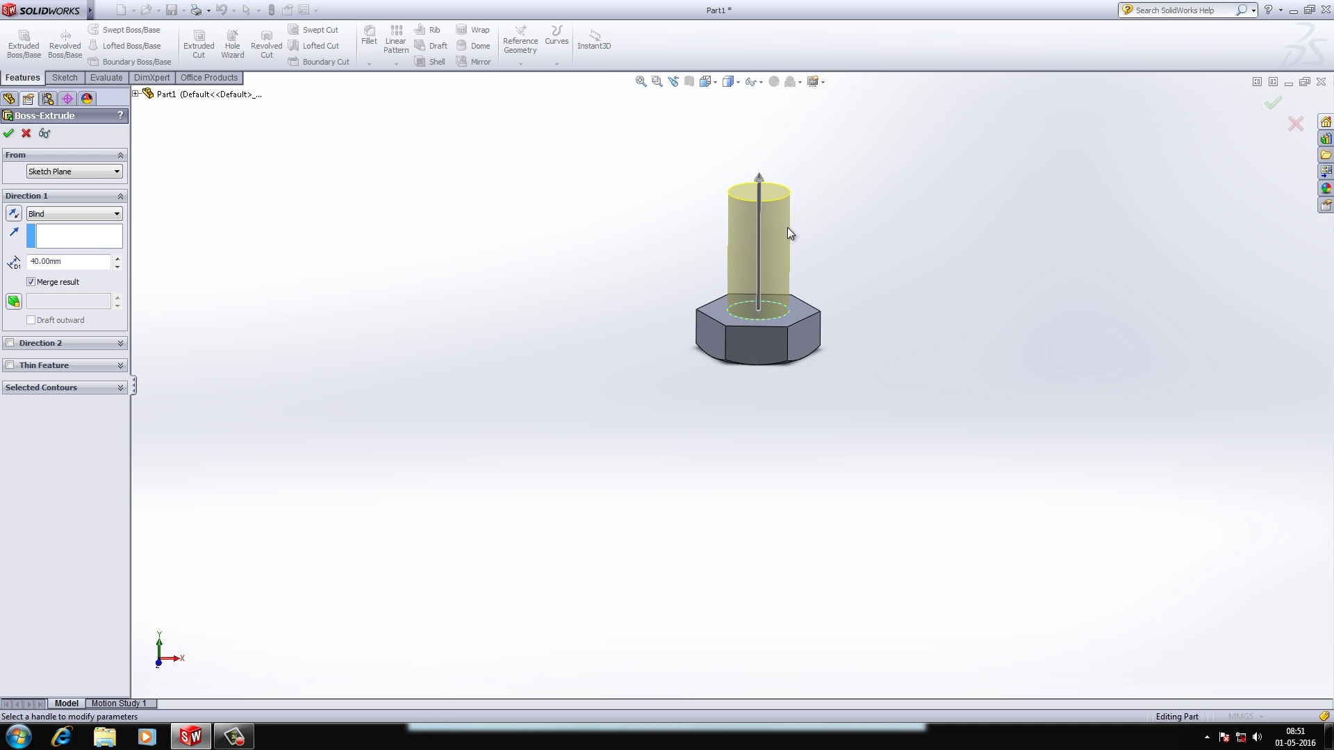
pyautogui.scroll(-2, 832, 229)
pyautogui.moveTo(769, 357); pyautogui.dragTo(566, 405, button='middle')
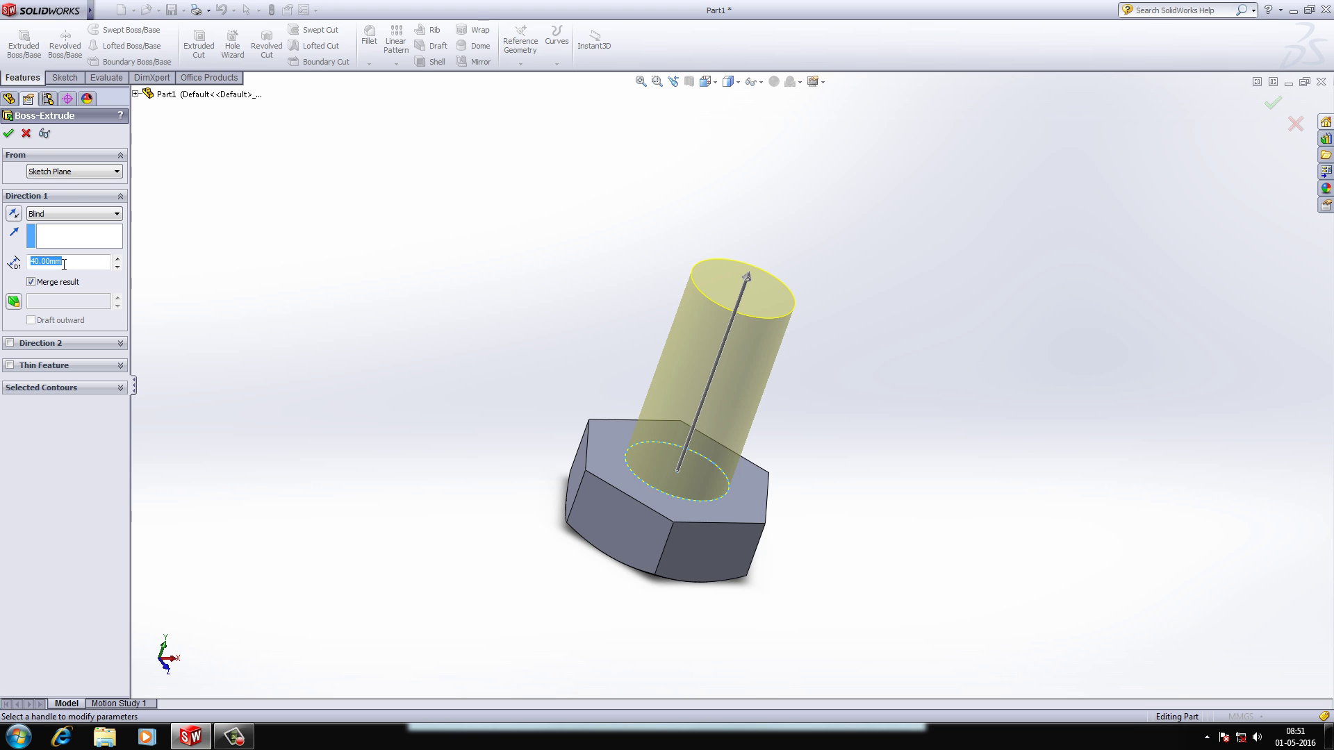
pyautogui.press('Return')
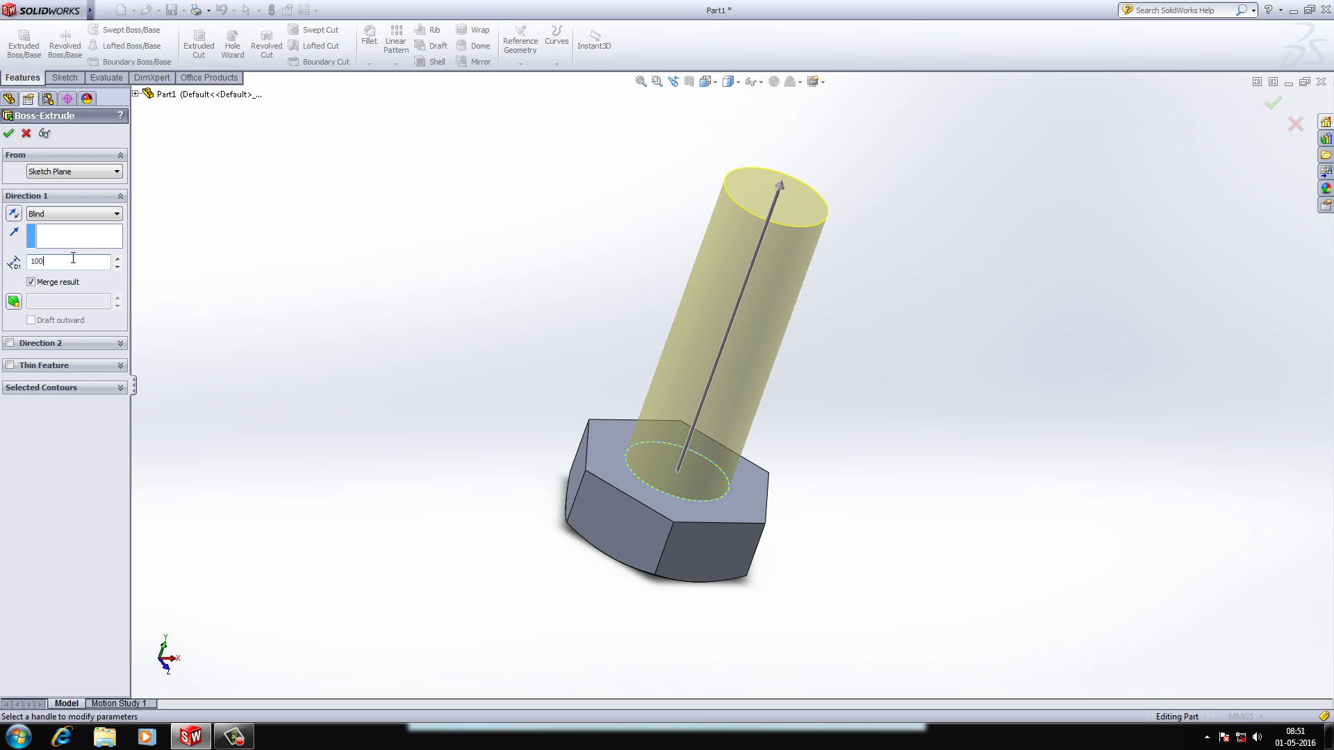
pyautogui.write('100')
pyautogui.press('Return')
pyautogui.scroll(-2, 441, 388)
pyautogui.scroll(4, 435, 390)
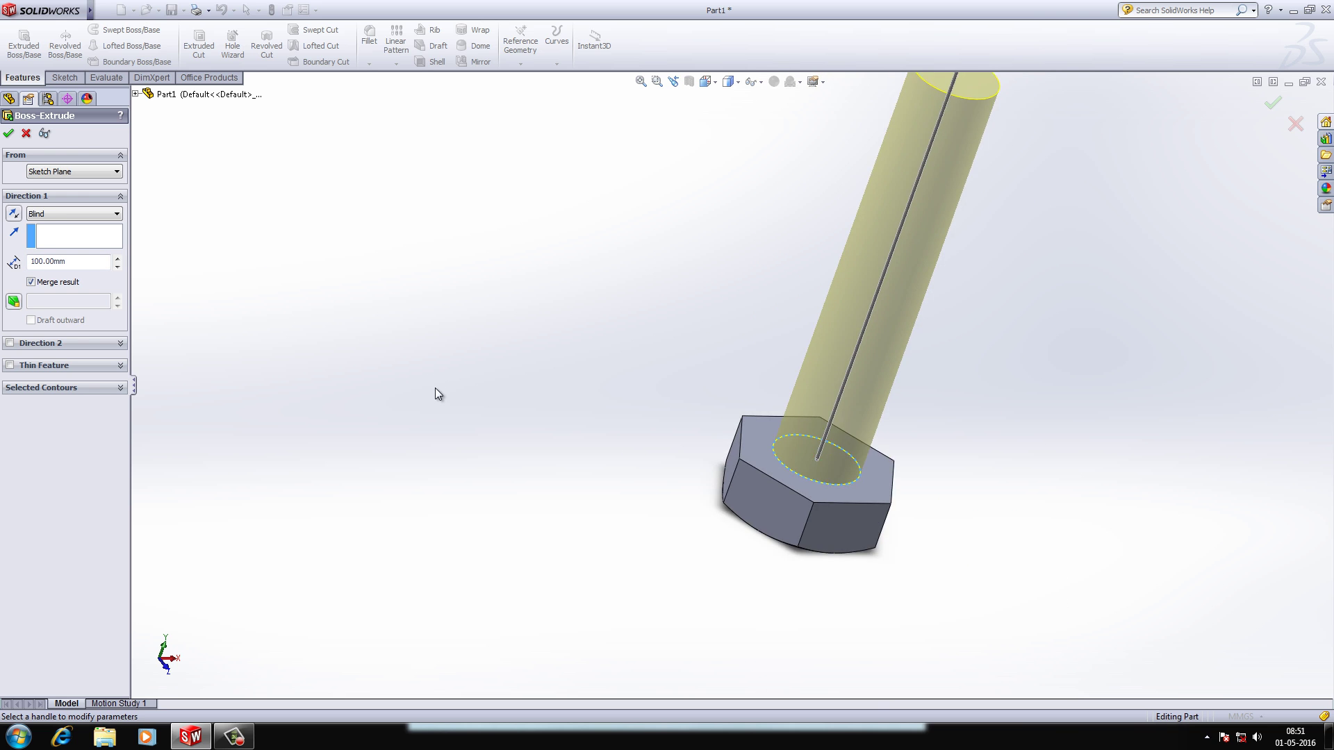
pyautogui.moveTo(435, 390); pyautogui.dragTo(571, 336, button='middle')
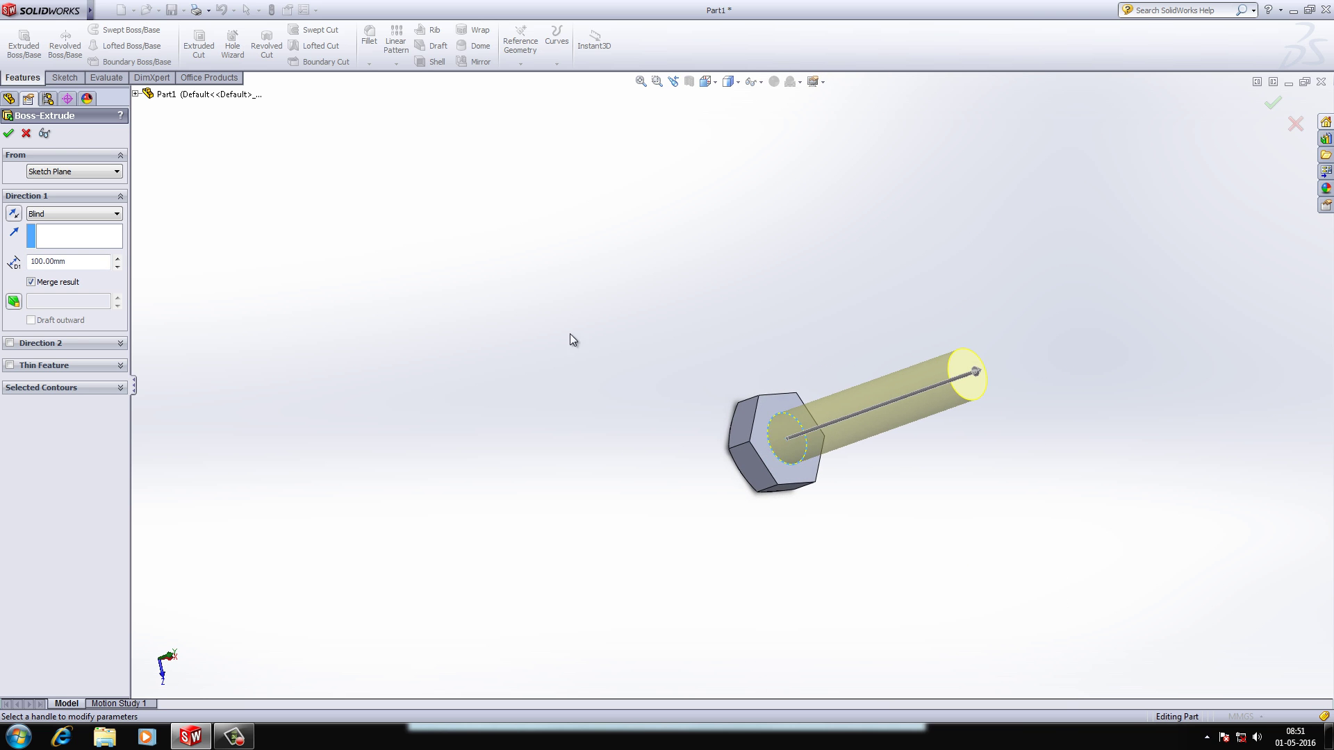
pyautogui.click(9, 134)
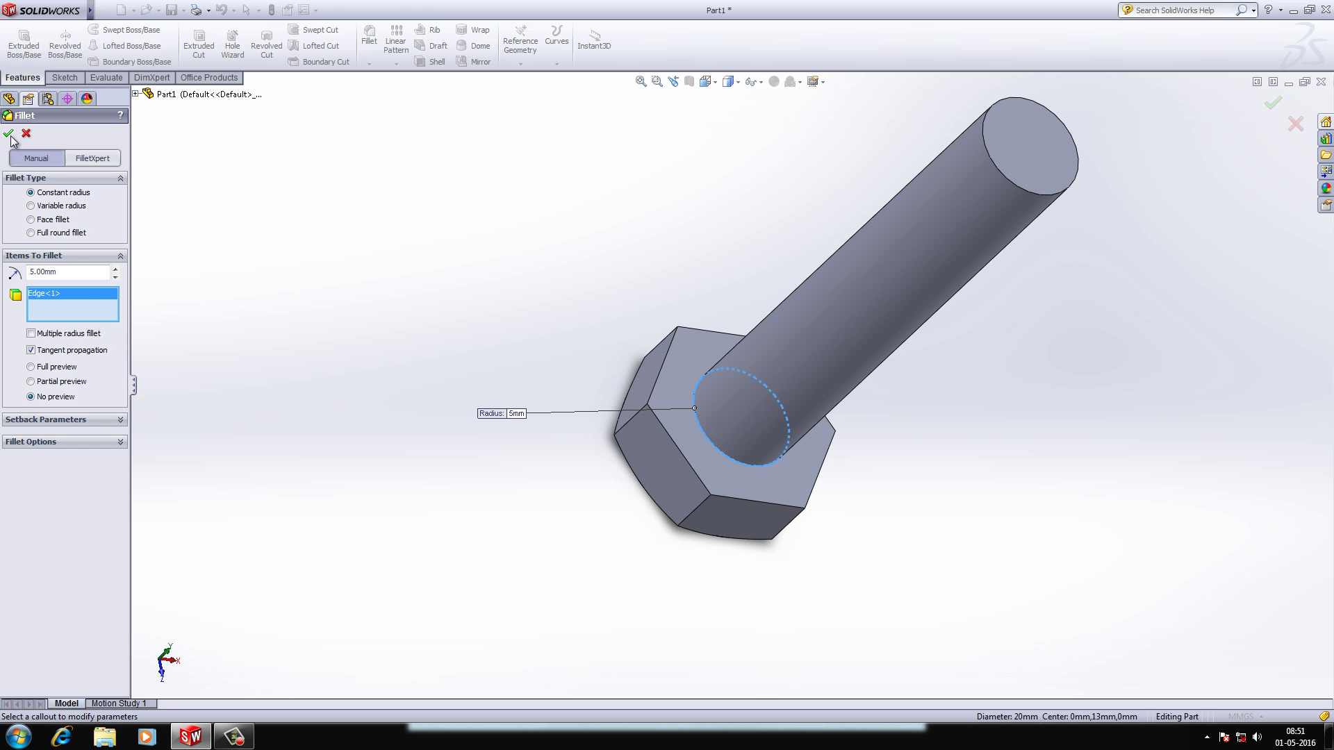
# Apply the shank-base fillet, then edit Fillet1 to change its radius from 5 mm to 2 mm
pyautogui.click(9, 134)
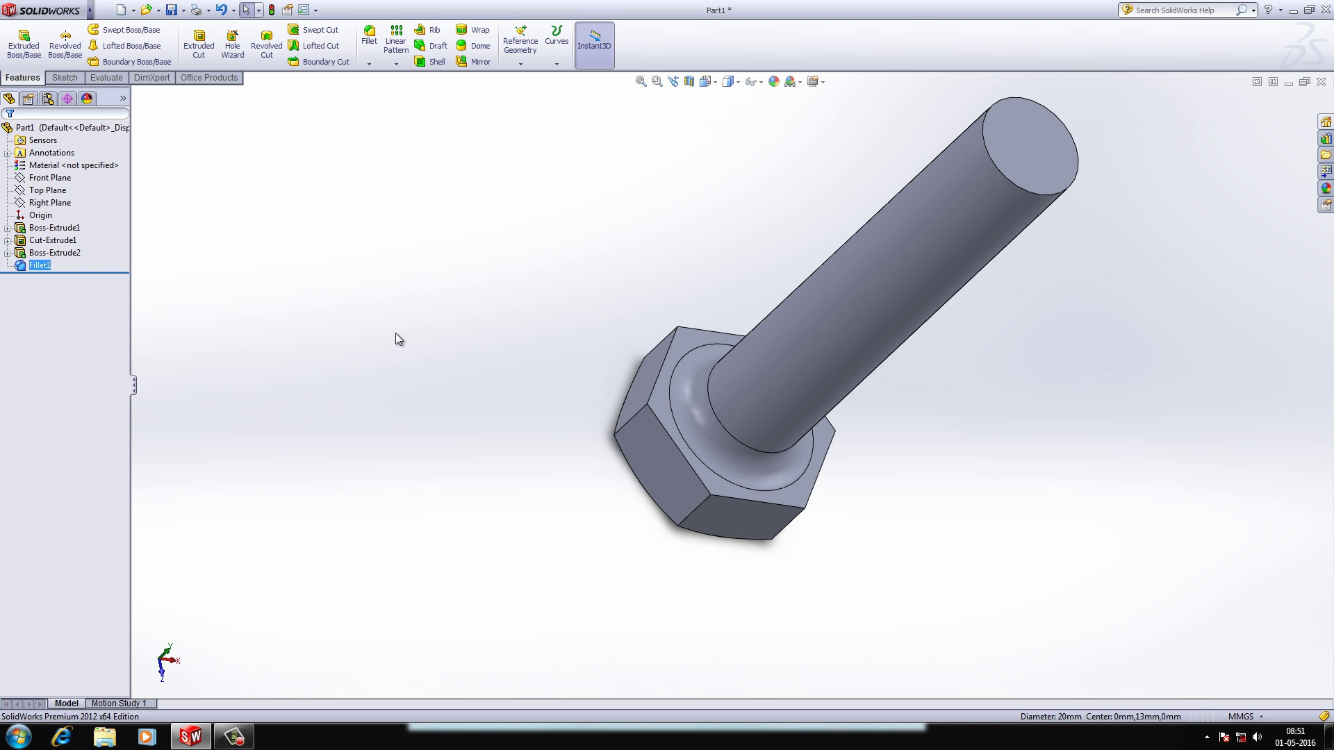
pyautogui.rightClick(34, 264)
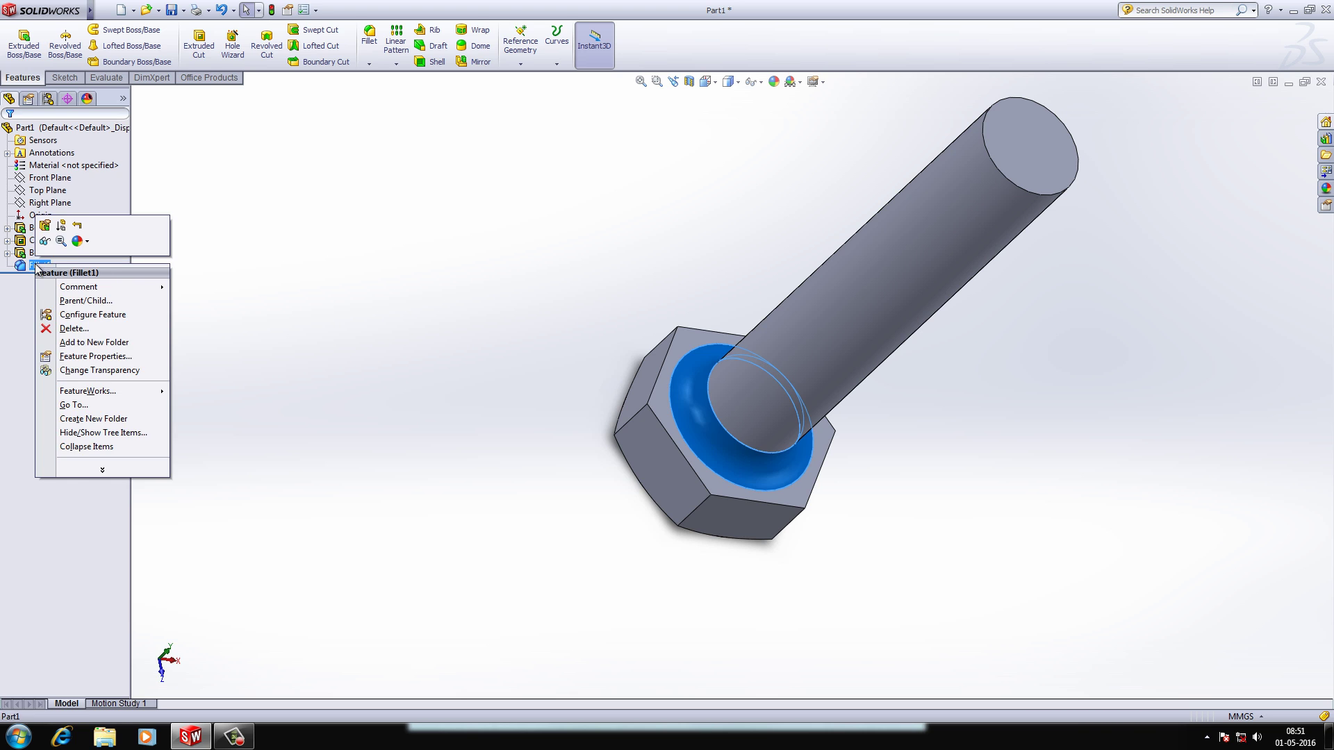
pyautogui.click(47, 234)
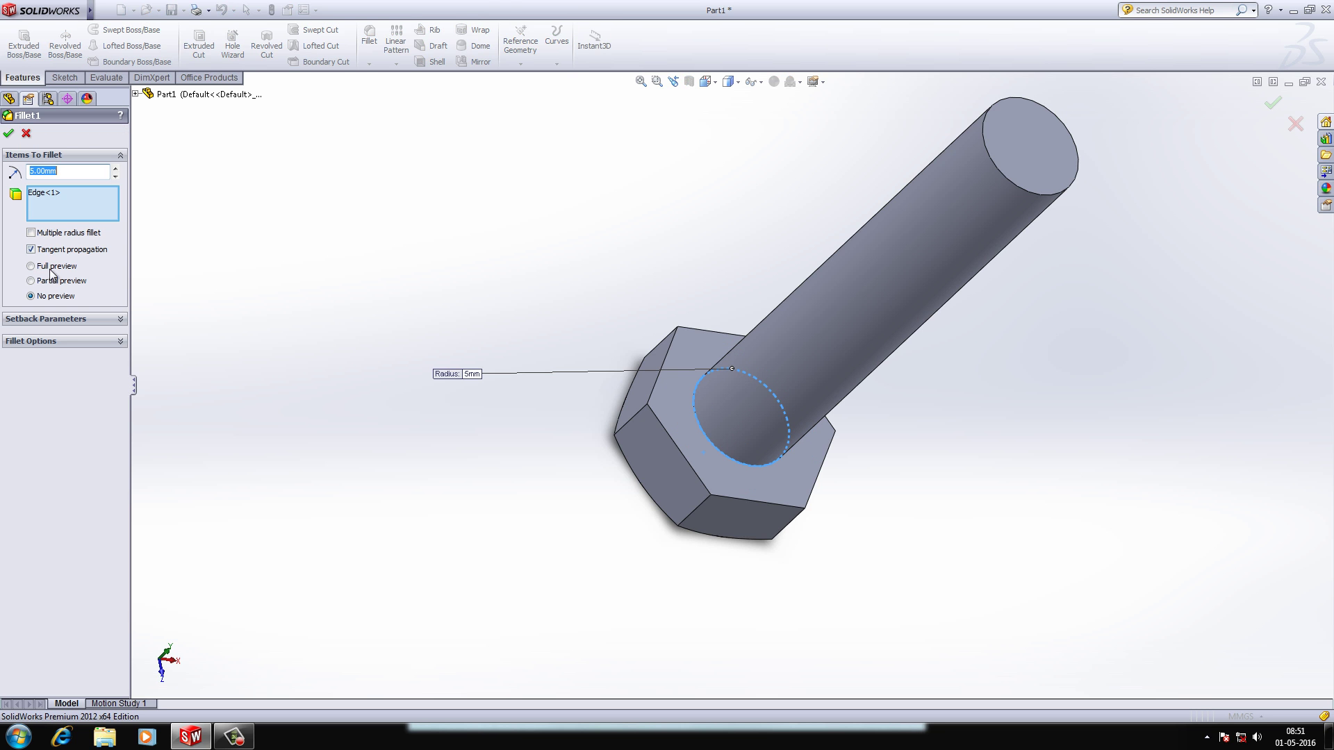
pyautogui.write('2')
pyautogui.press('Return')
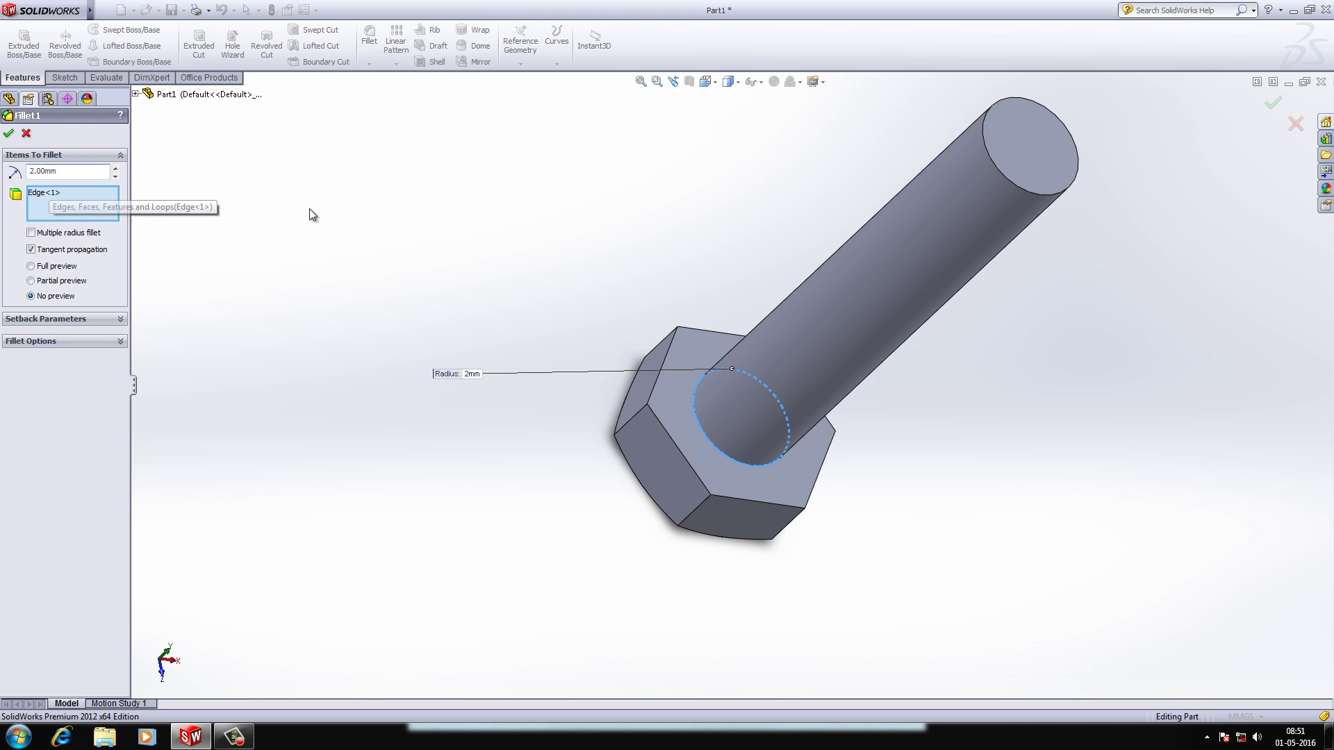
pyautogui.click(8, 135)
pyautogui.moveTo(335, 302); pyautogui.dragTo(307, 476, button='middle')
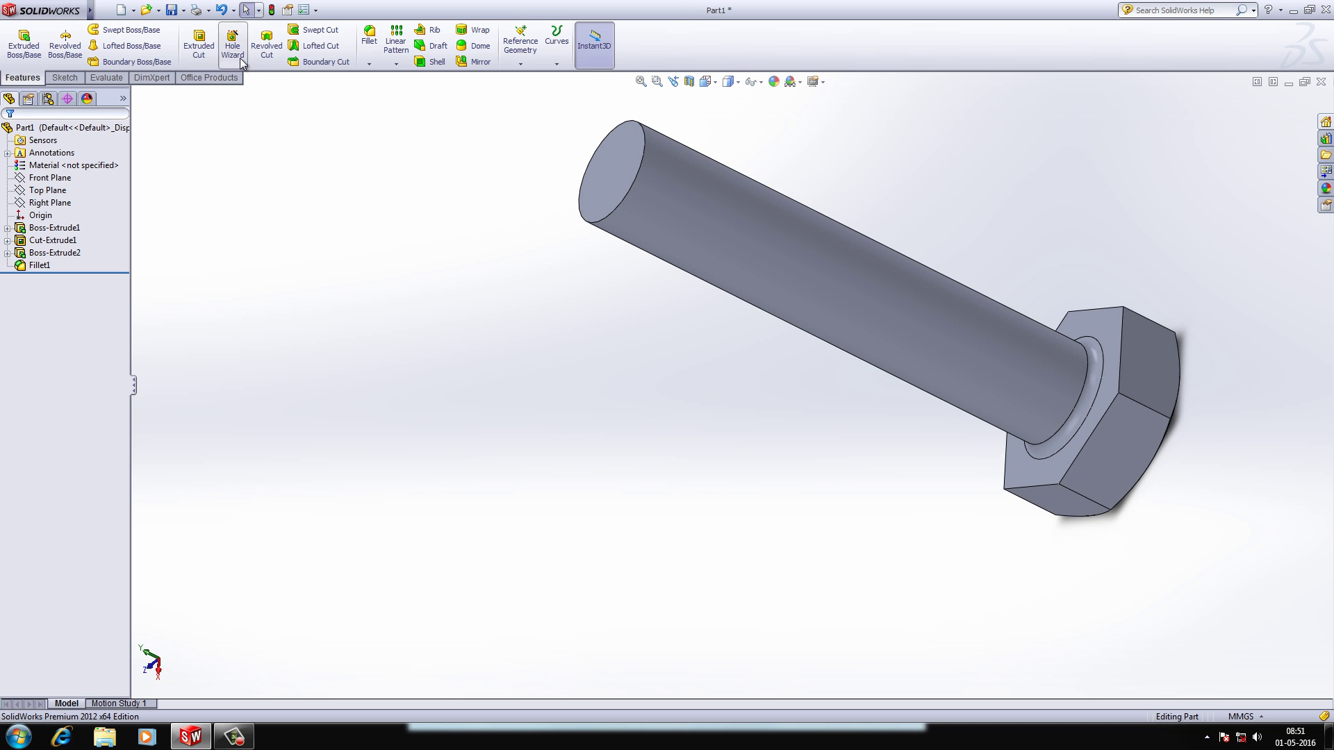
# Add Fillet2 with a 1 mm radius on the shank's free end edge
pyautogui.click(374, 44)
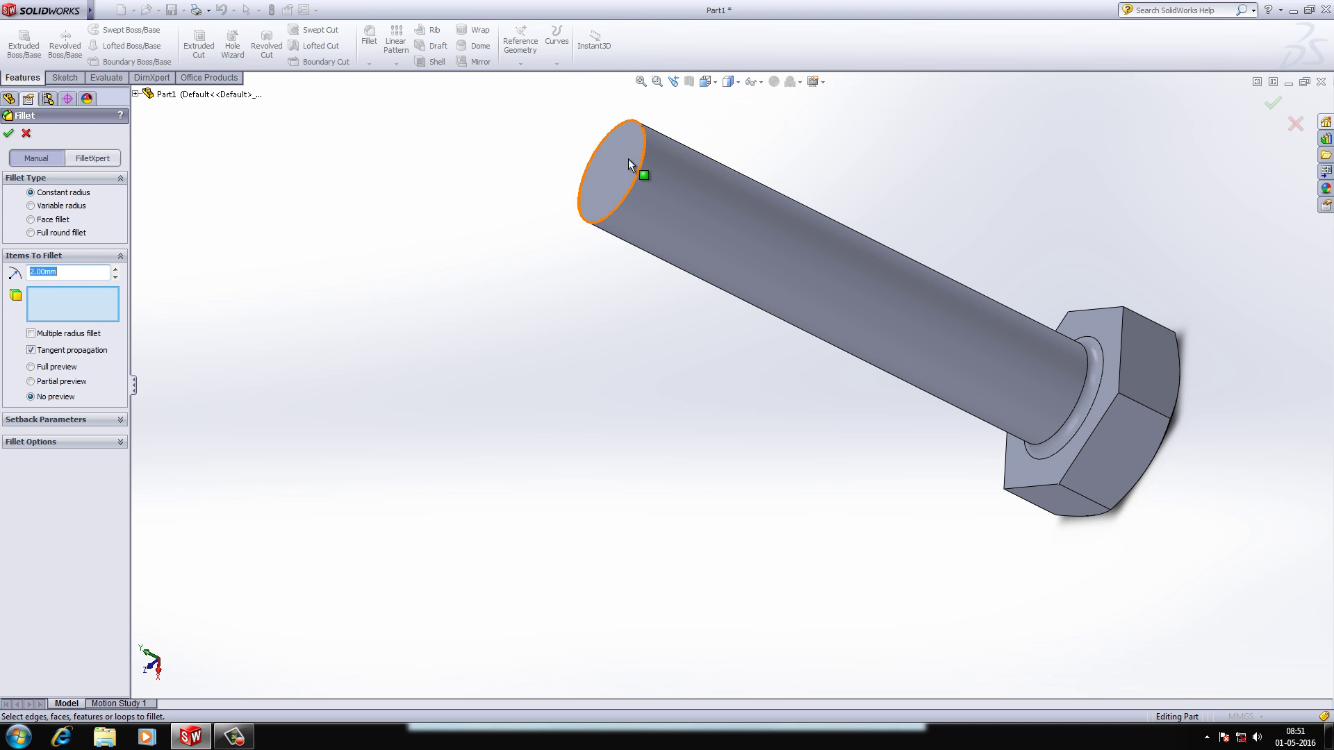
pyautogui.click(644, 162)
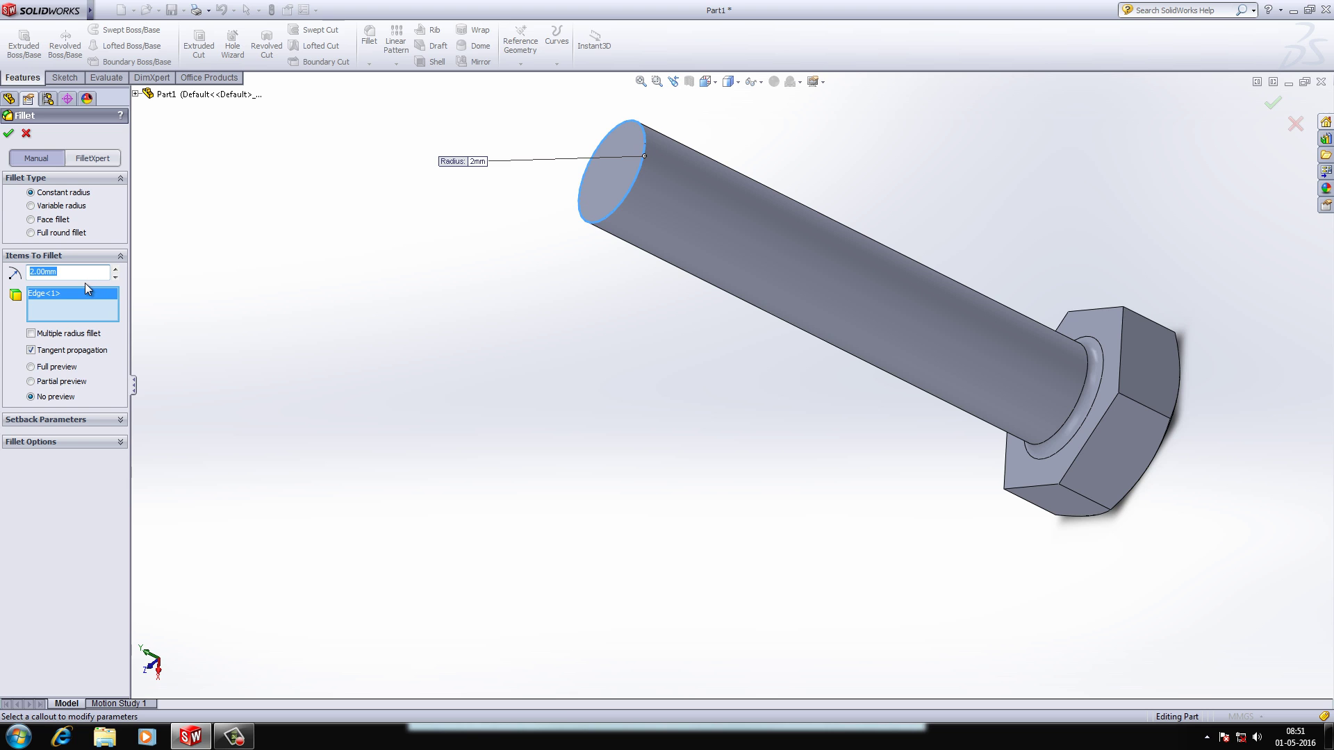
pyautogui.write('1')
pyautogui.press('Return')
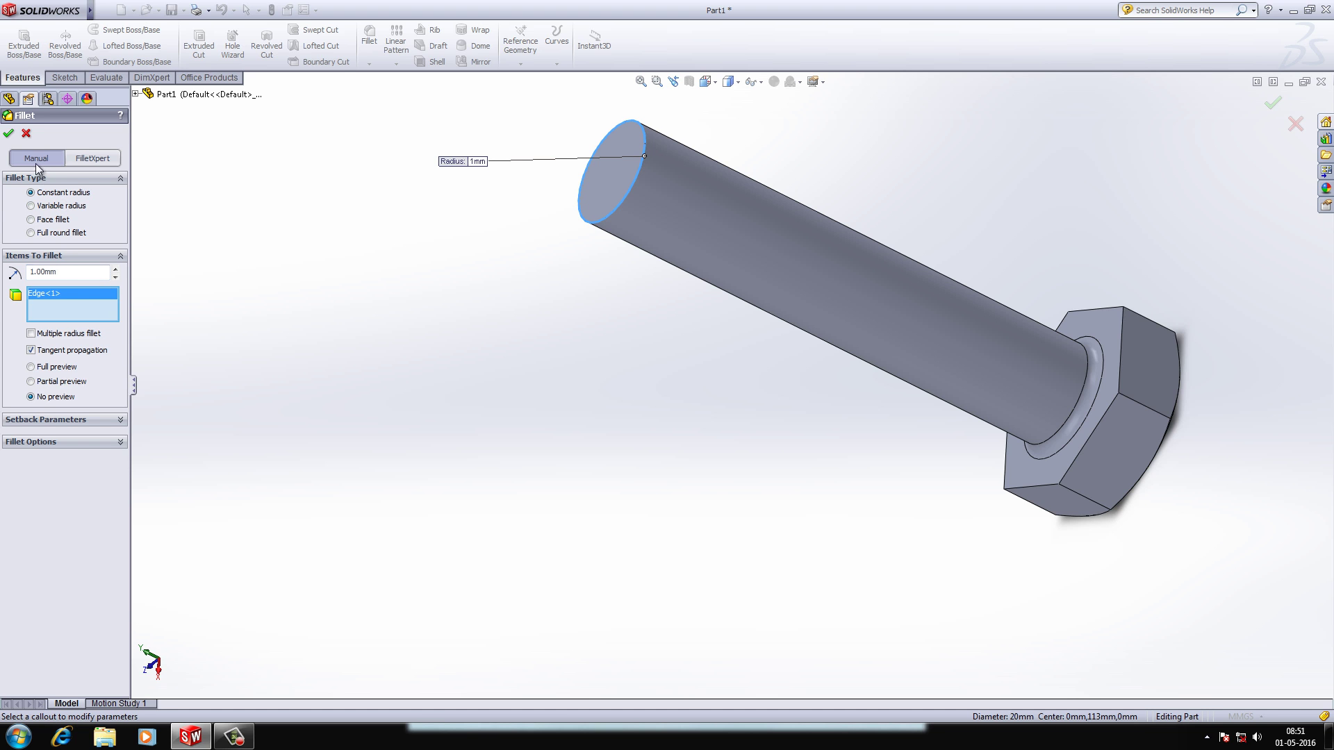
pyautogui.click(10, 139)
pyautogui.moveTo(378, 333); pyautogui.dragTo(603, 437, button='middle')
pyautogui.moveTo(648, 346); pyautogui.dragTo(585, 154, button='middle')
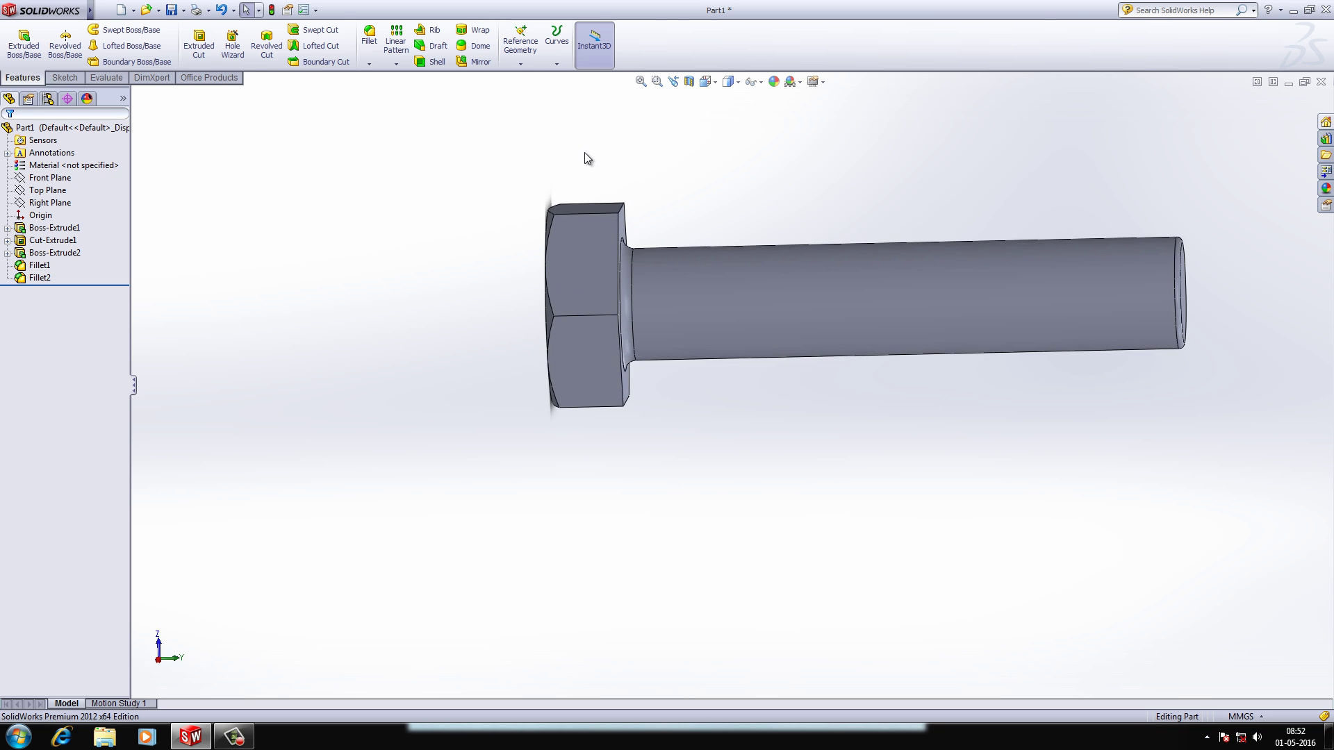
pyautogui.moveTo(944, 283); pyautogui.dragTo(906, 188, button='middle')
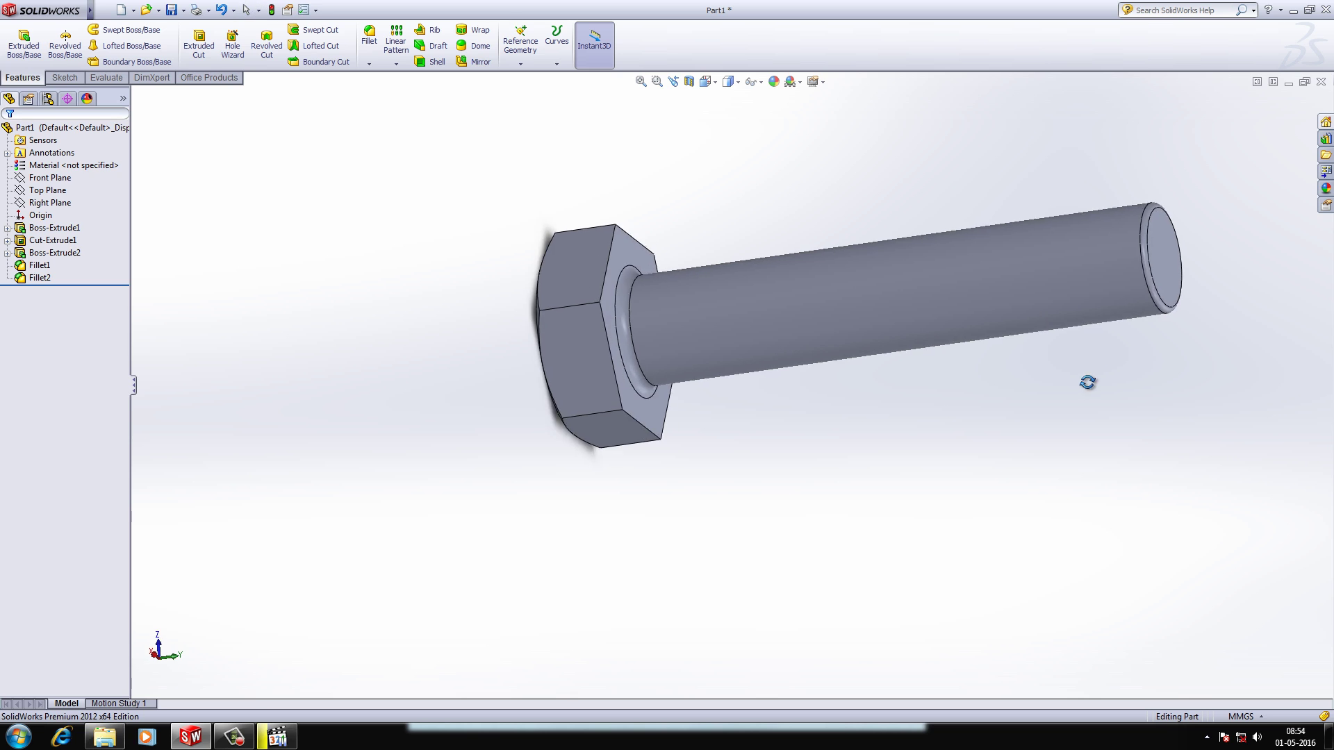
pyautogui.moveTo(1087, 378); pyautogui.dragTo(1176, 322, button='middle')
pyautogui.scroll(3, 1174, 310)
pyautogui.scroll(-3, 923, 351)
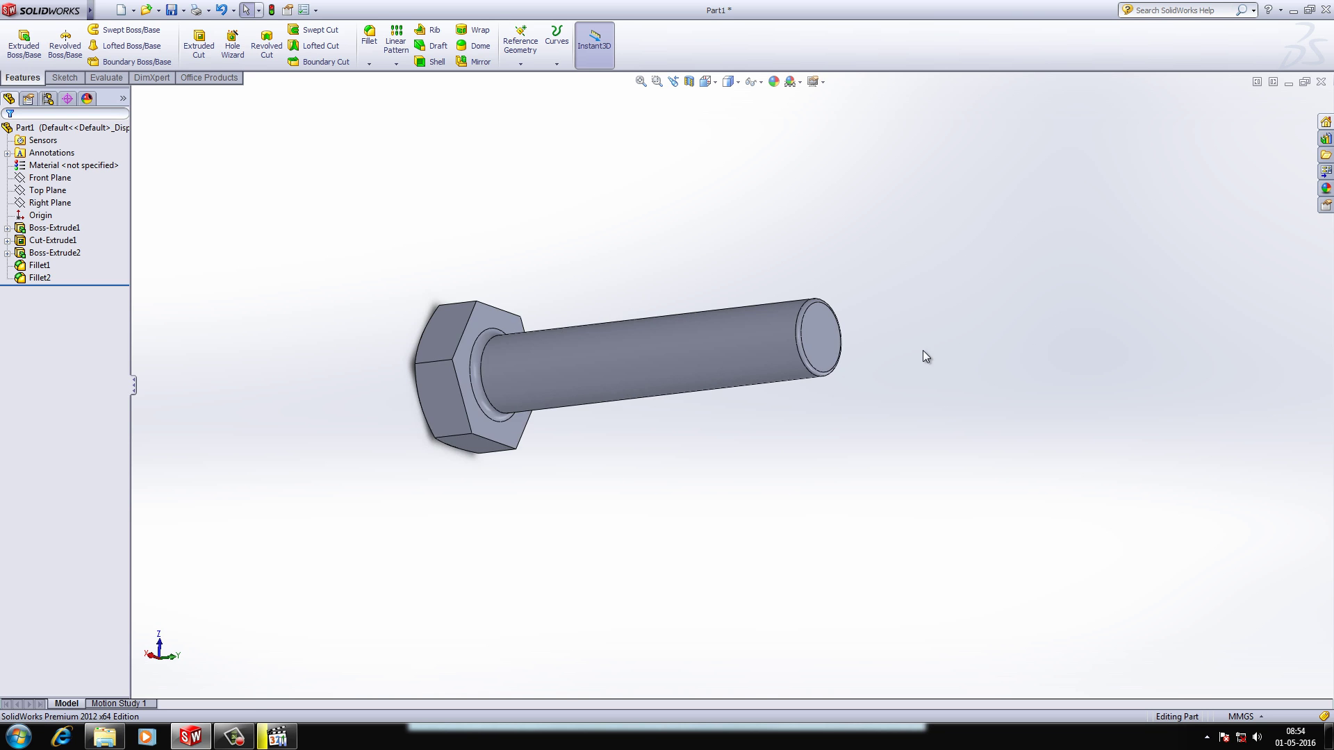
# Sketch on the shank end face, convert its circular edge into a 20 mm circle, and exit Sketch4
pyautogui.scroll(-2, 923, 350)
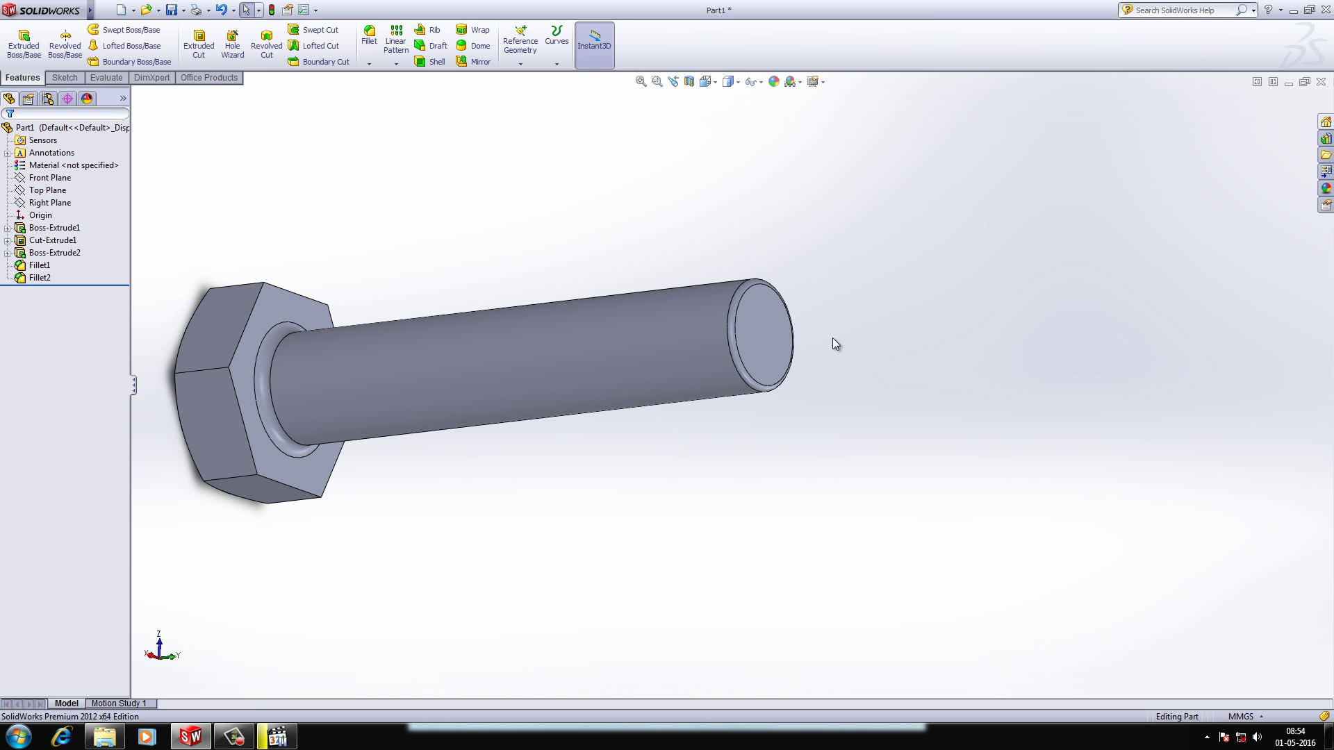
pyautogui.click(771, 324)
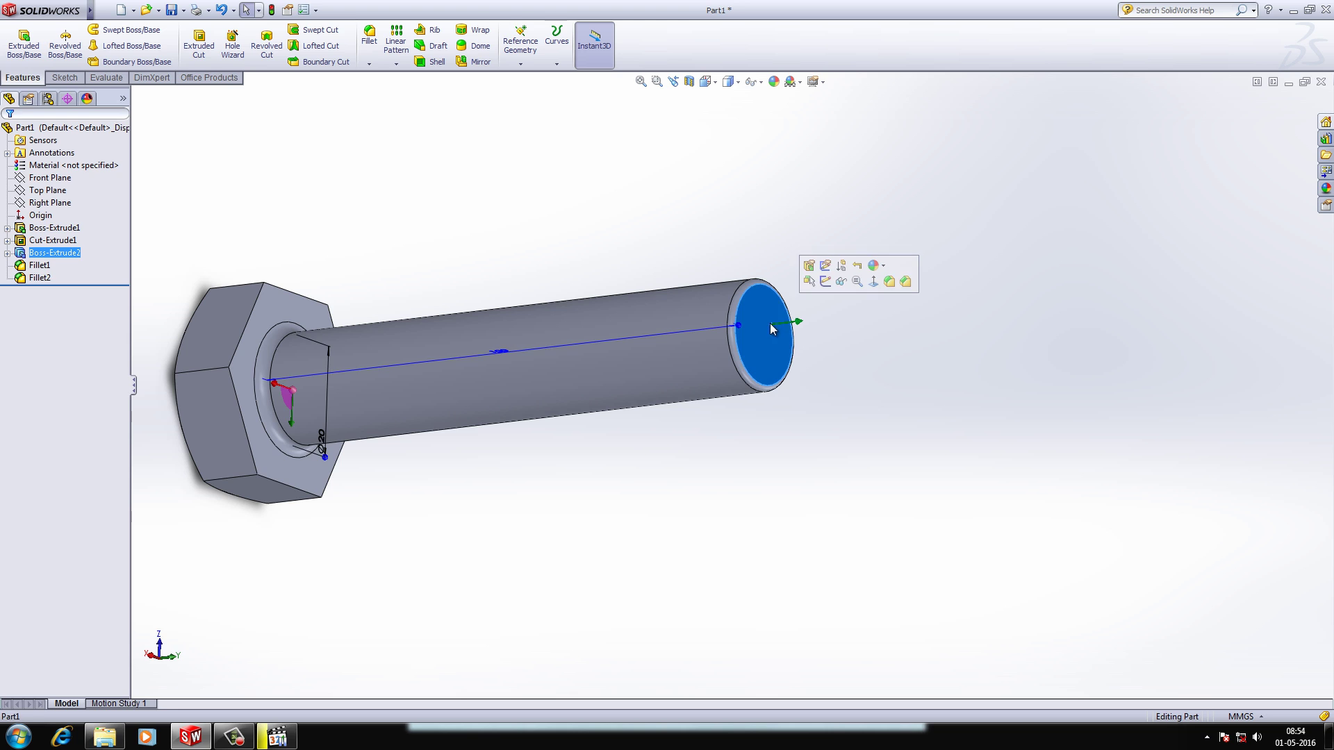
pyautogui.click(826, 282)
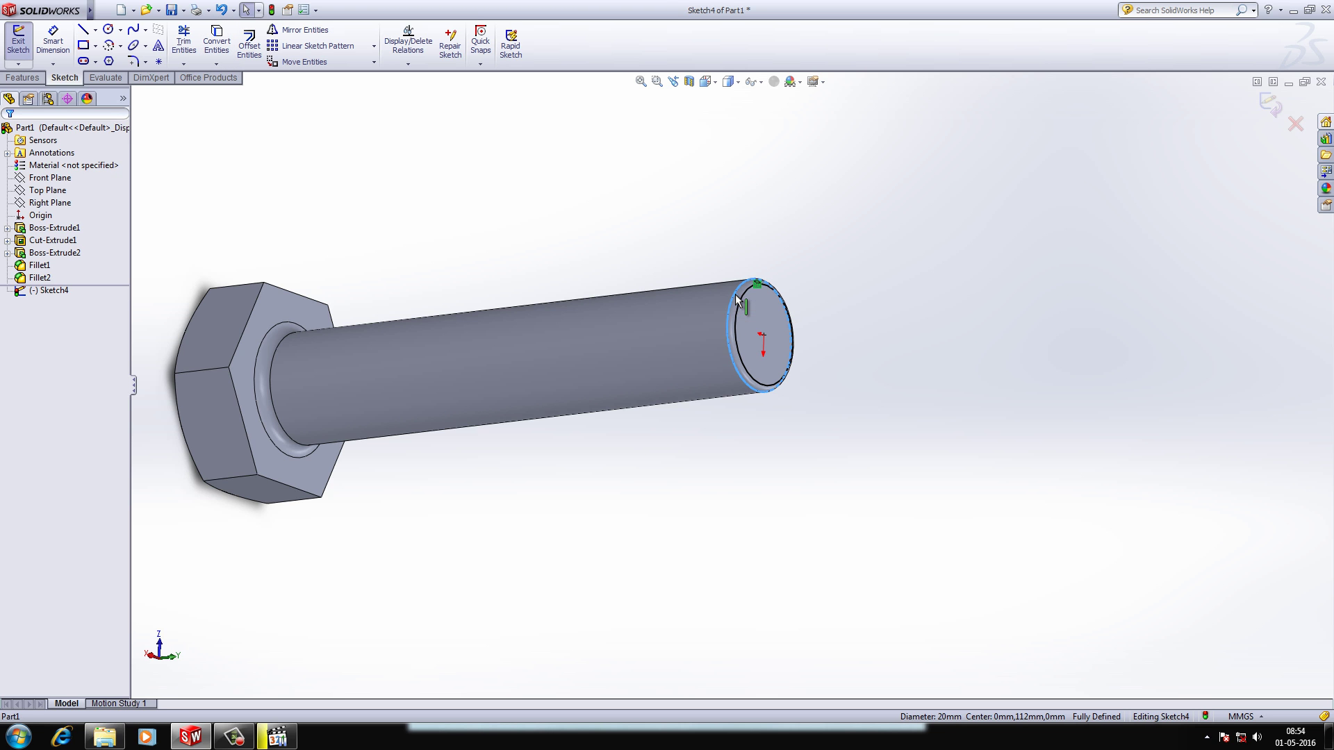
pyautogui.moveTo(831, 315)
pyautogui.mouseDown(button='middle')
pyautogui.moveTo(890, 318)
pyautogui.moveTo(781, 319)
pyautogui.mouseUp(button='middle')
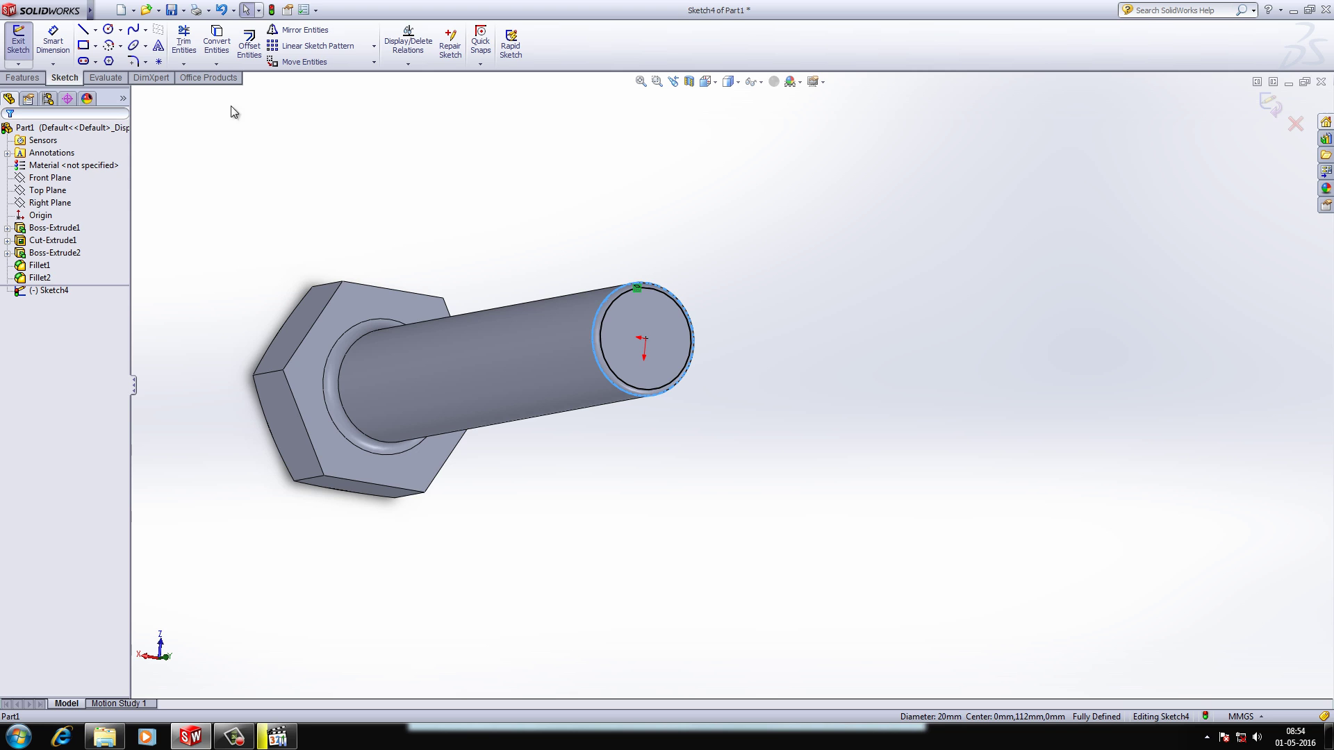
pyautogui.click(212, 45)
pyautogui.moveTo(667, 238); pyautogui.dragTo(688, 244, button='middle')
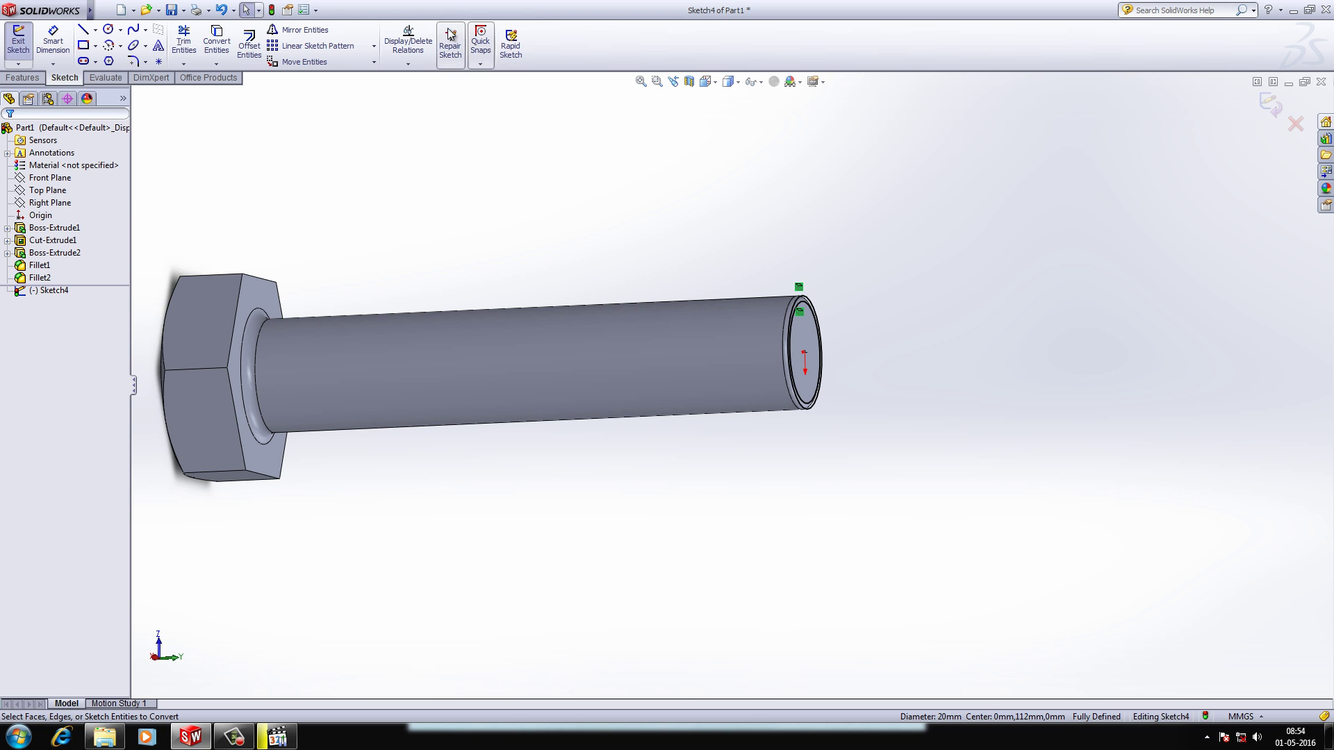
pyautogui.click(271, 10)
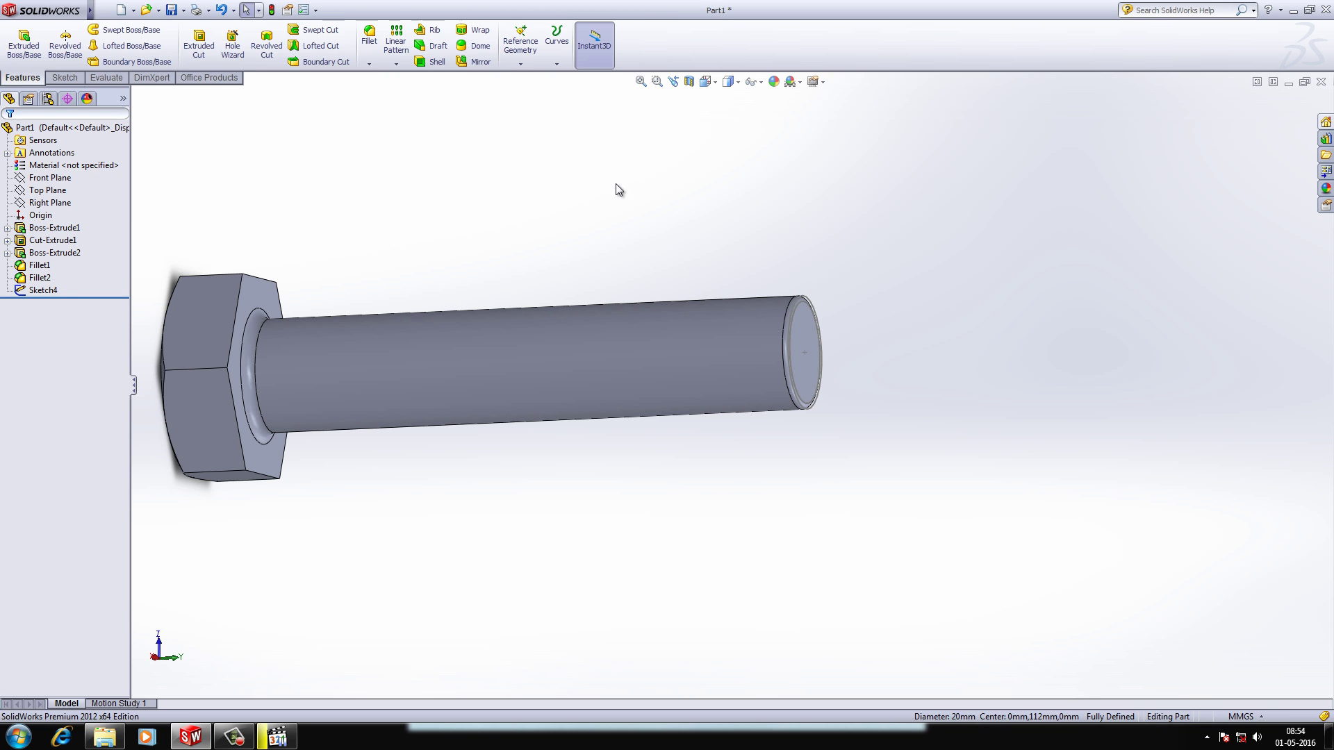
# Edit Sketch4 and try Helix and Spiral, dismiss the circle warning, and discard the sketch changes
pyautogui.moveTo(767, 260)
pyautogui.mouseDown(button='middle')
pyautogui.moveTo(767, 243)
pyautogui.moveTo(731, 229)
pyautogui.moveTo(745, 259)
pyautogui.mouseUp(button='middle')
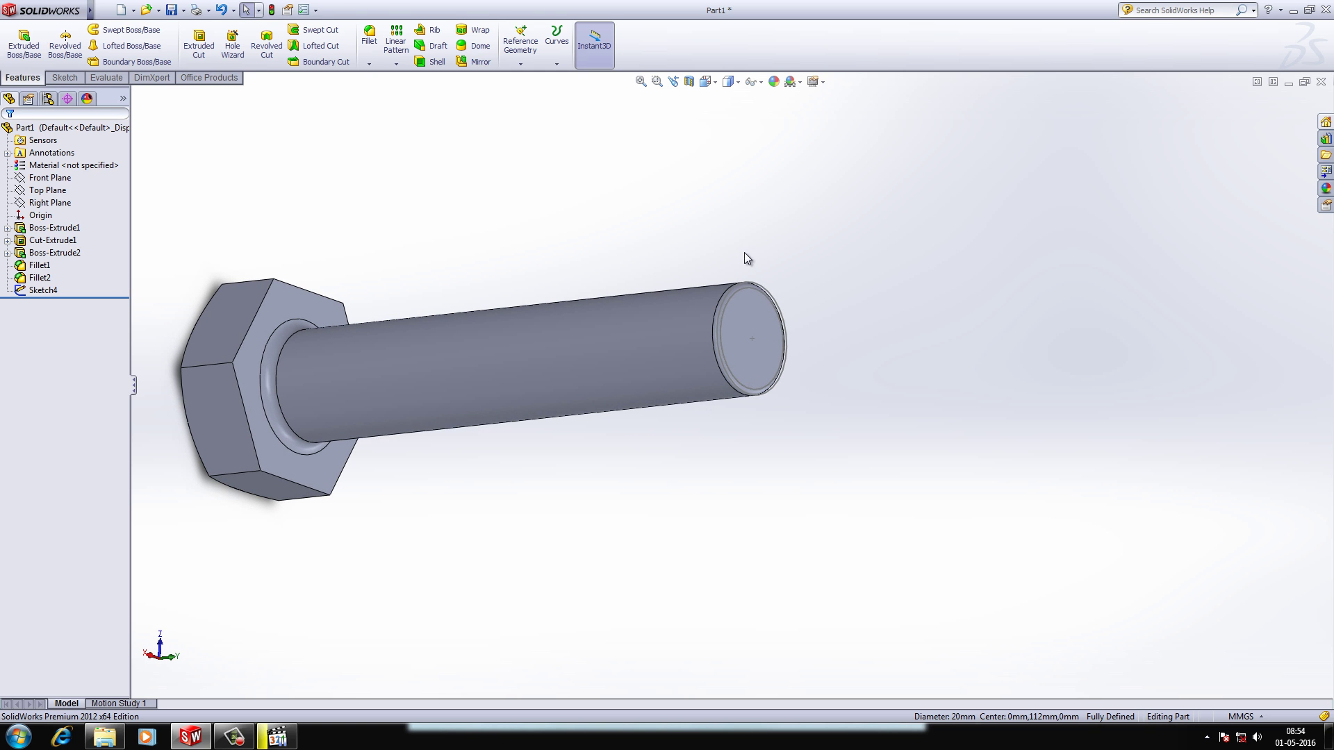
pyautogui.doubleClick(758, 285)
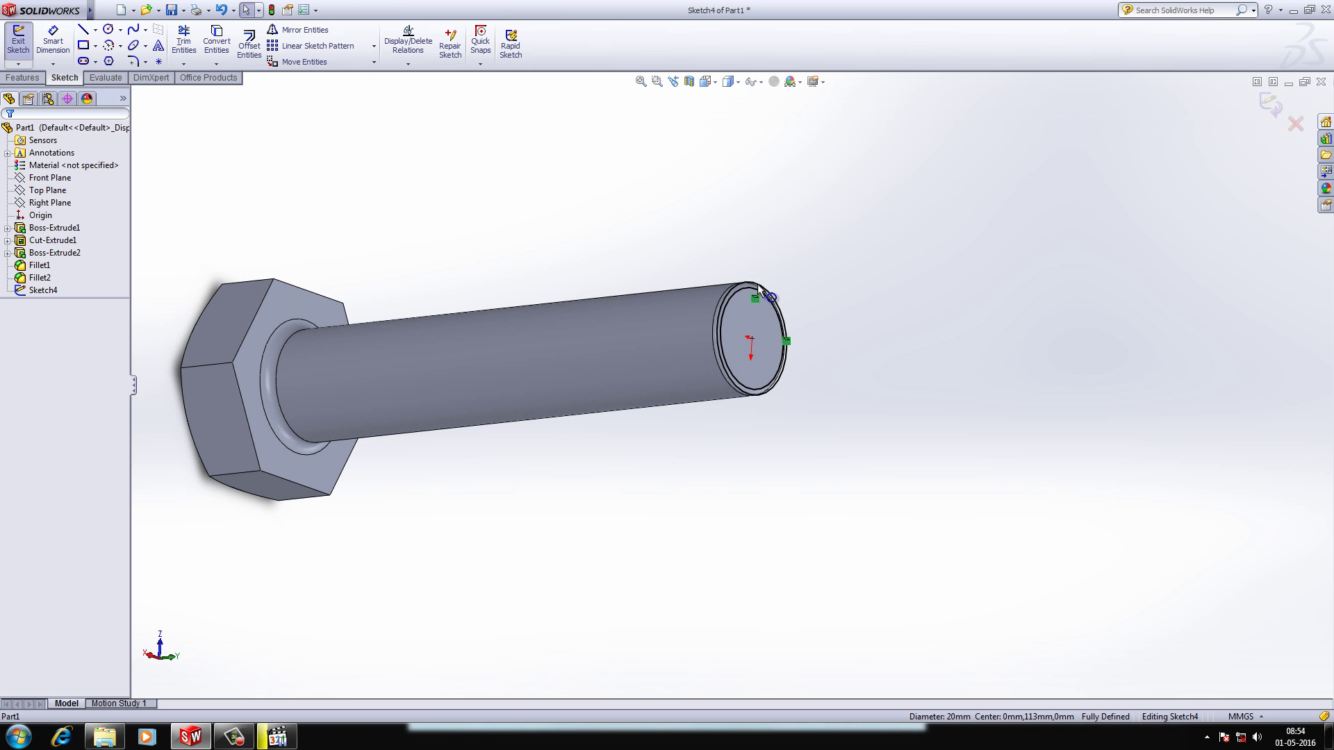
pyautogui.click(21, 78)
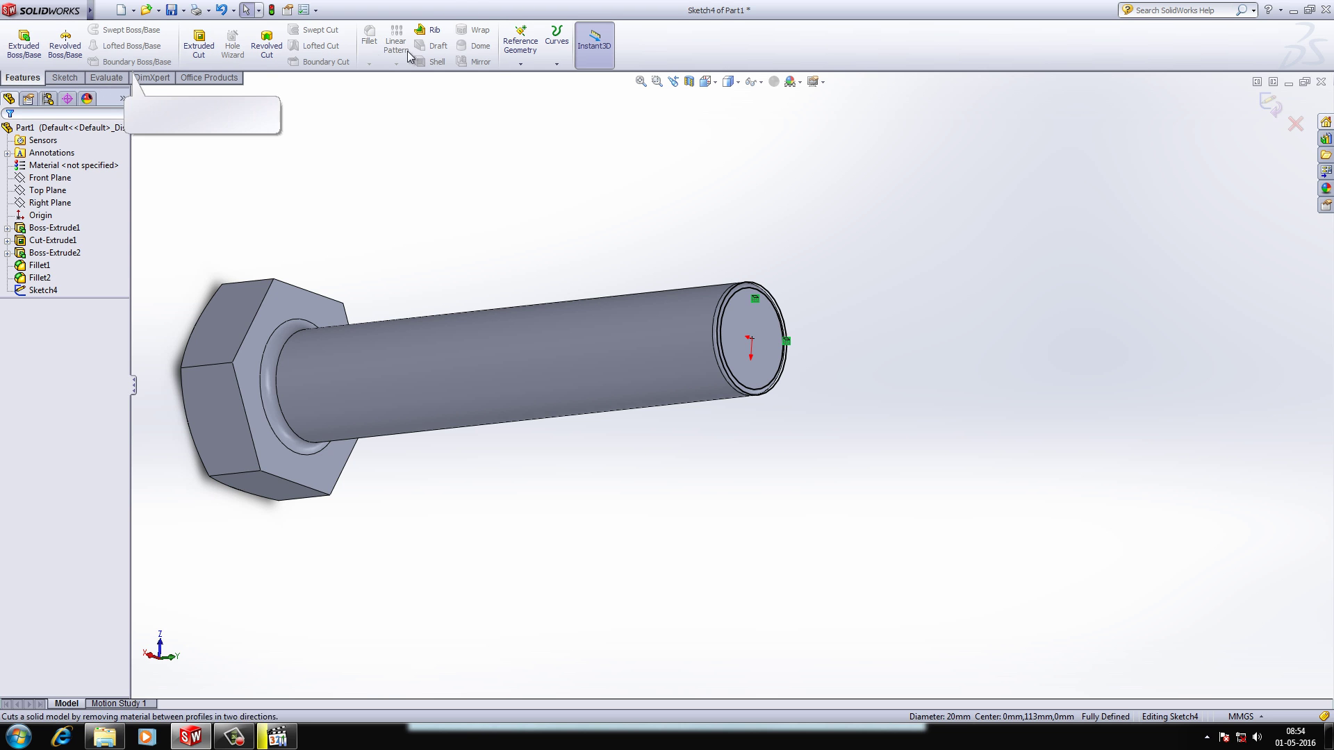
pyautogui.click(554, 55)
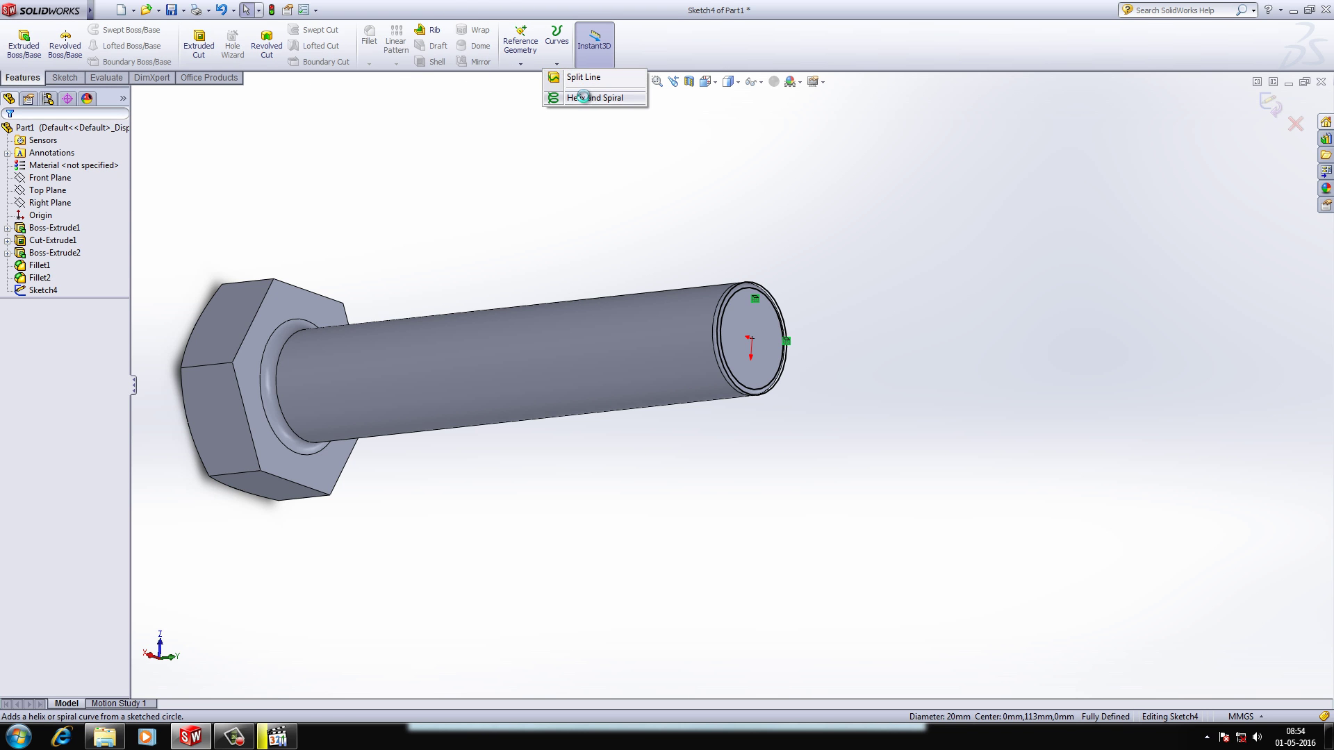
pyautogui.click(583, 99)
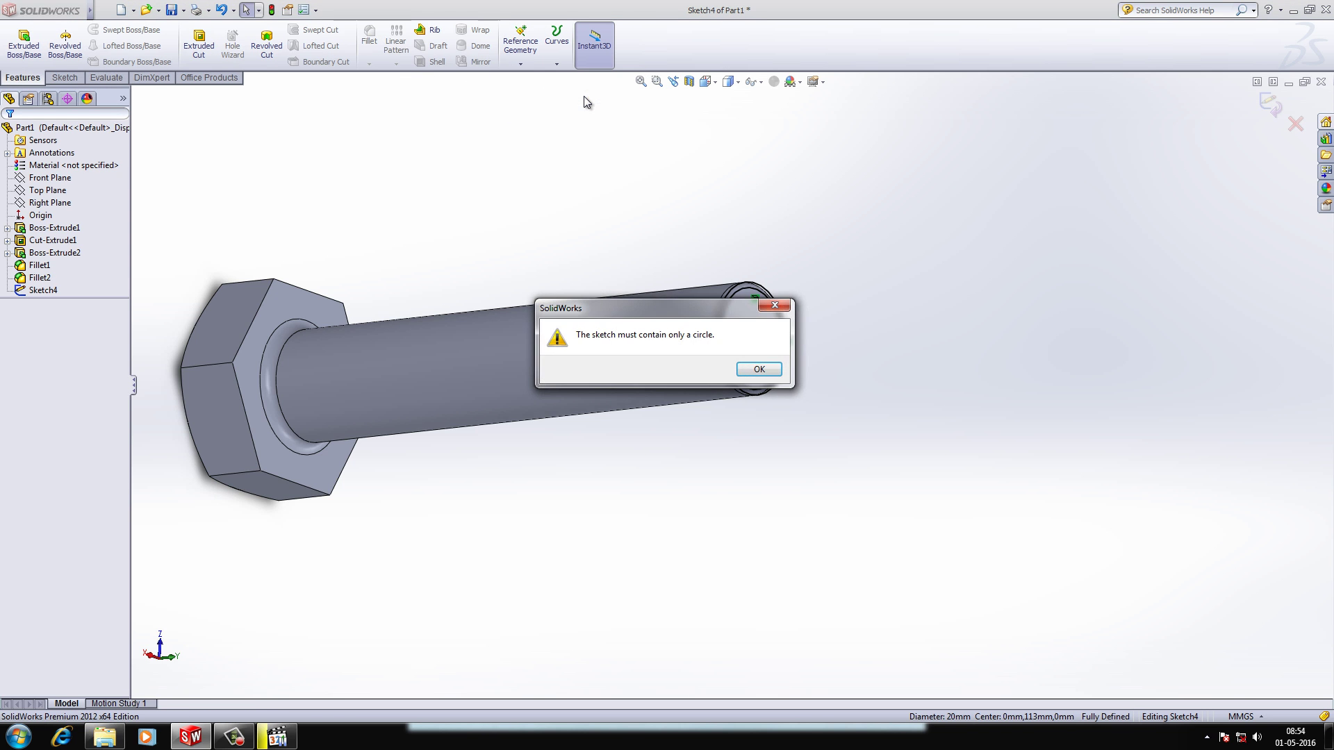
pyautogui.click(758, 370)
pyautogui.moveTo(800, 264); pyautogui.dragTo(774, 236, button='middle')
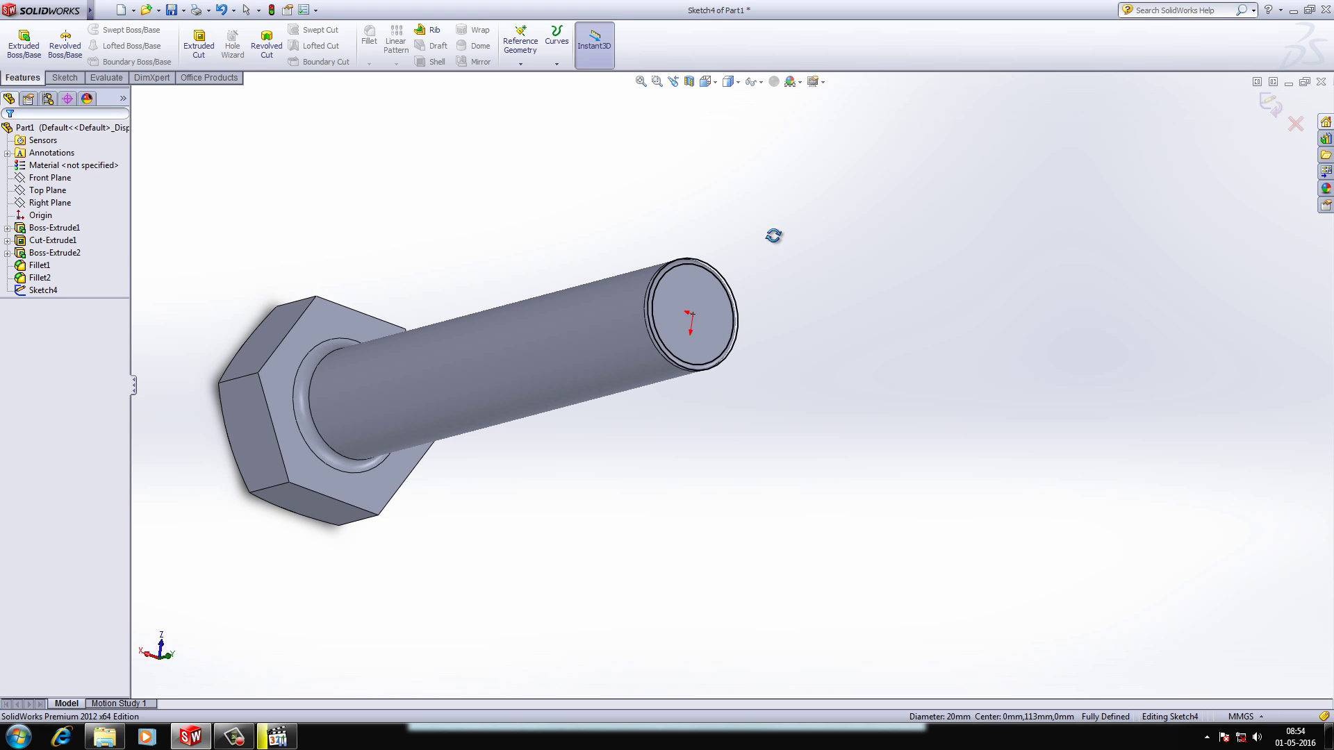
pyautogui.click(1296, 123)
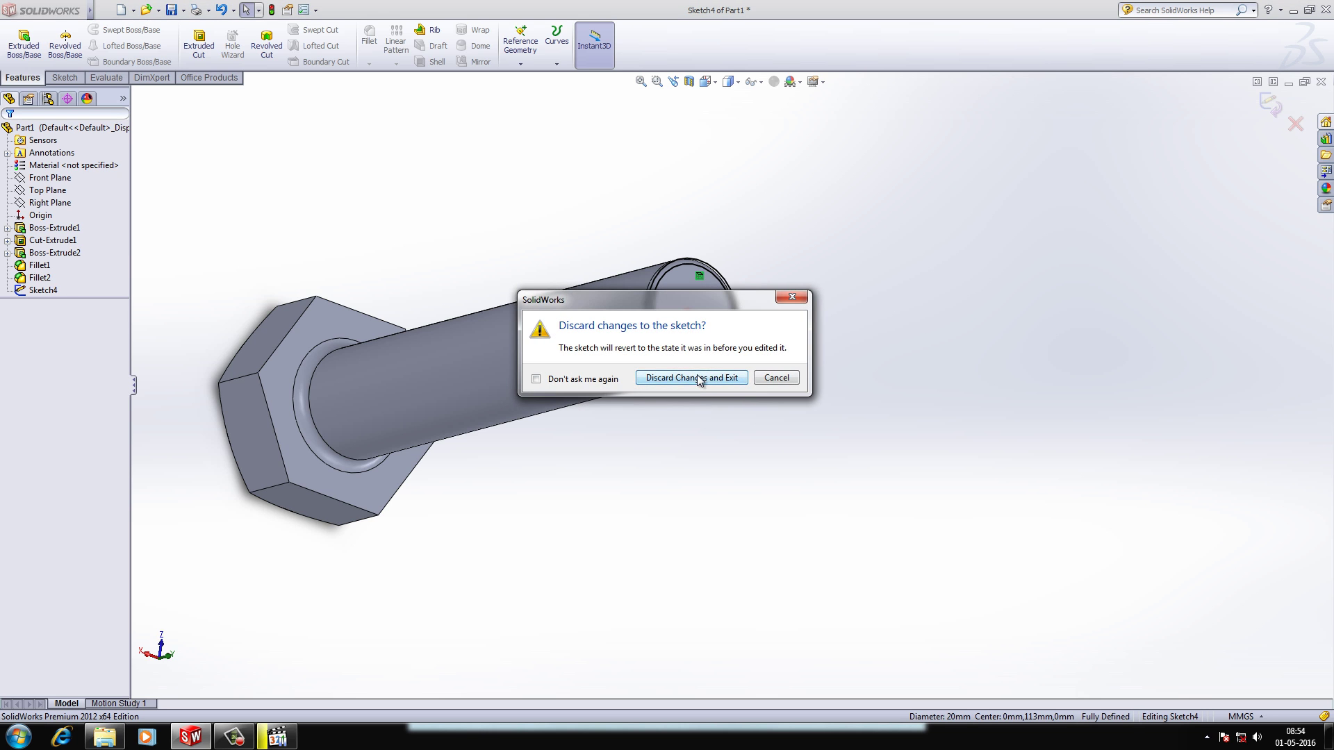
pyautogui.click(697, 381)
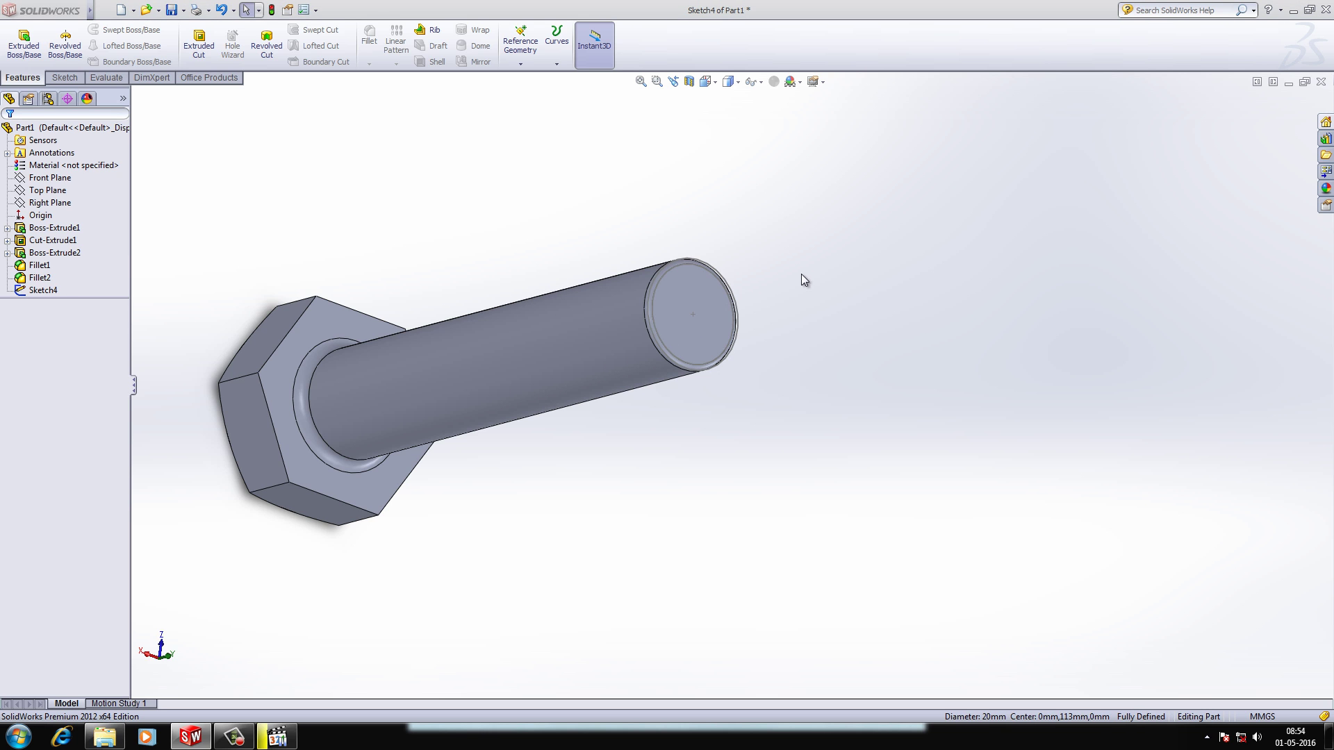
# Reopen Sketch4 for editing and inspect its 18 mm end-face circle
pyautogui.doubleClick(693, 265)
pyautogui.click(692, 266)
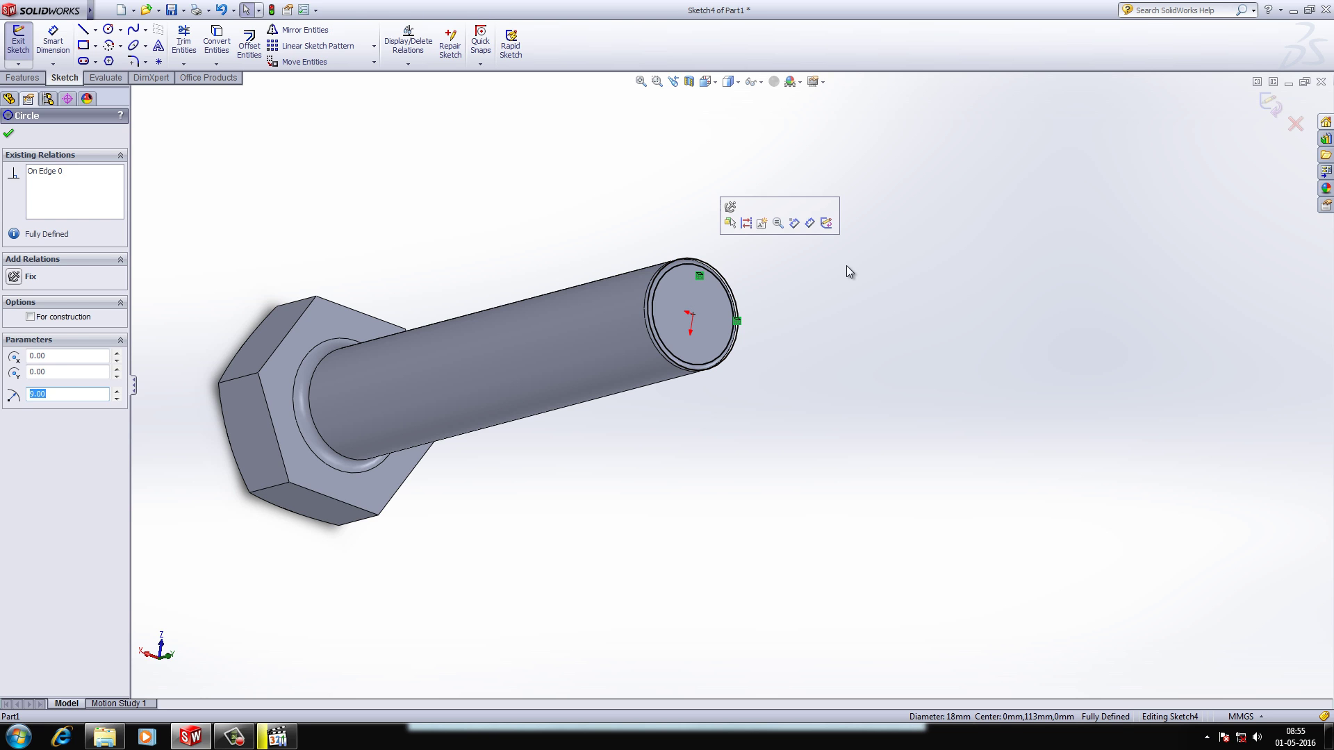
pyautogui.click(716, 279)
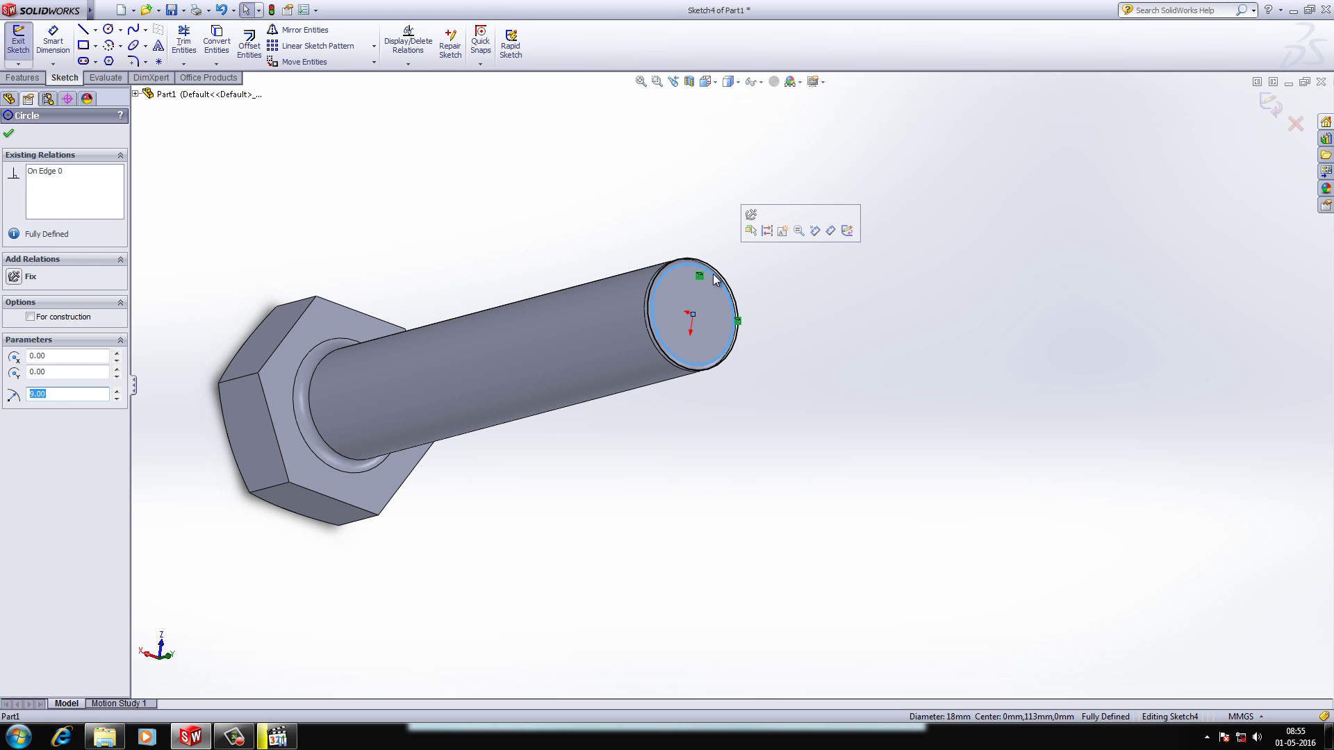
pyautogui.press('Escape')
pyautogui.moveTo(742, 243); pyautogui.dragTo(758, 286, button='middle')
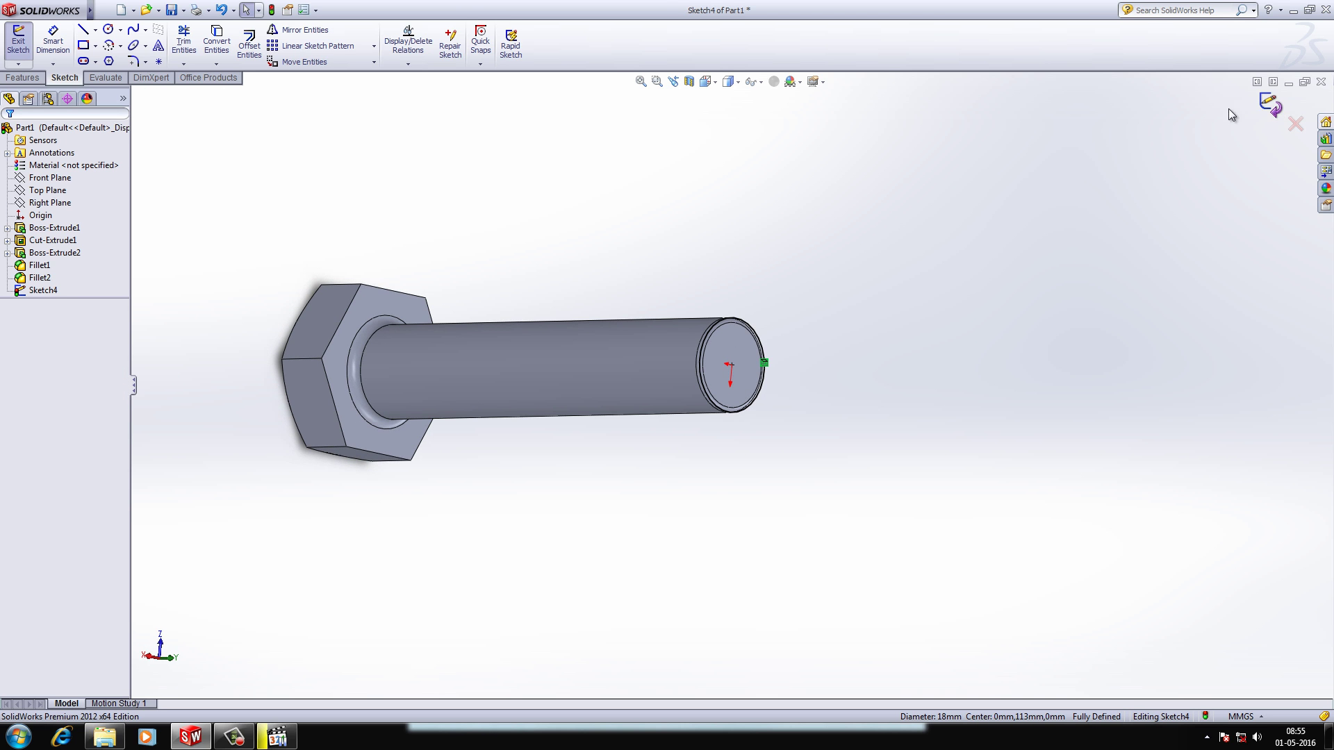
pyautogui.click(22, 77)
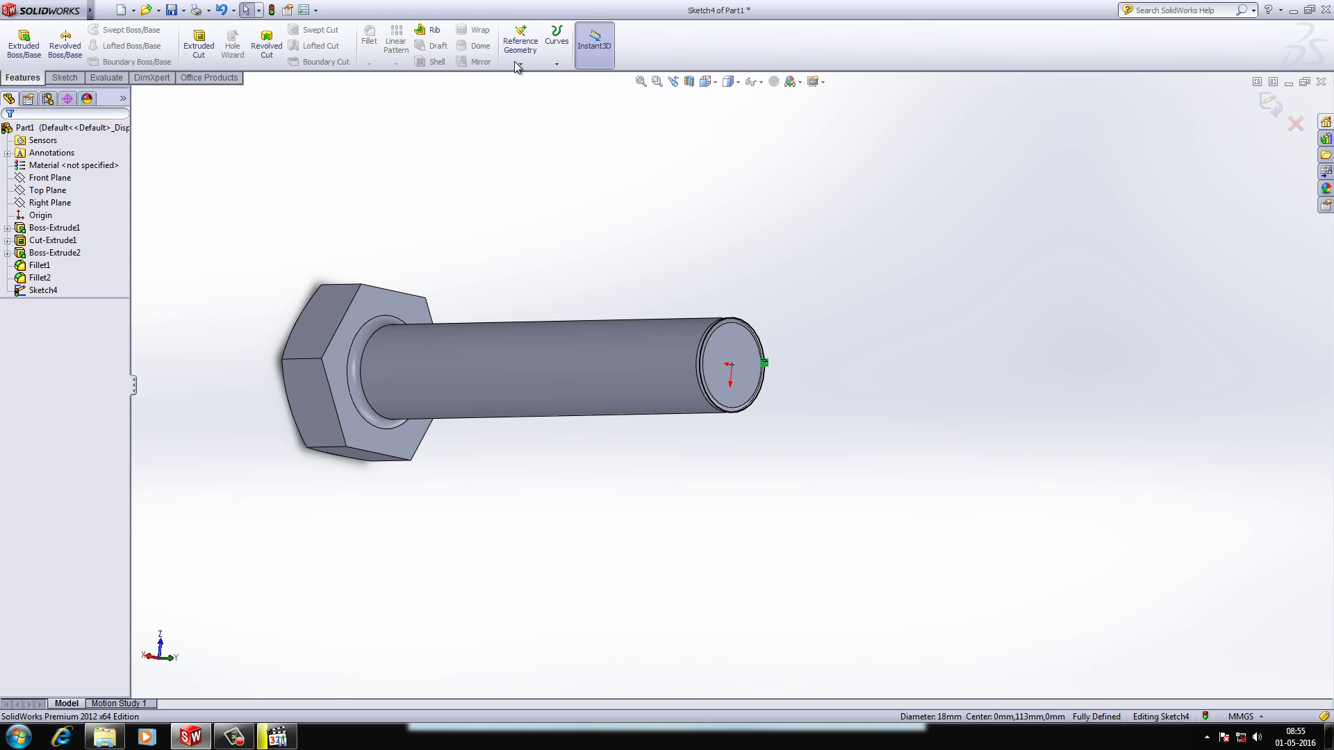
# Create a Height and Pitch helix on the end circle with Variable pitch (50 mm height, 20 mm pitch)
pyautogui.click(557, 64)
pyautogui.click(574, 101)
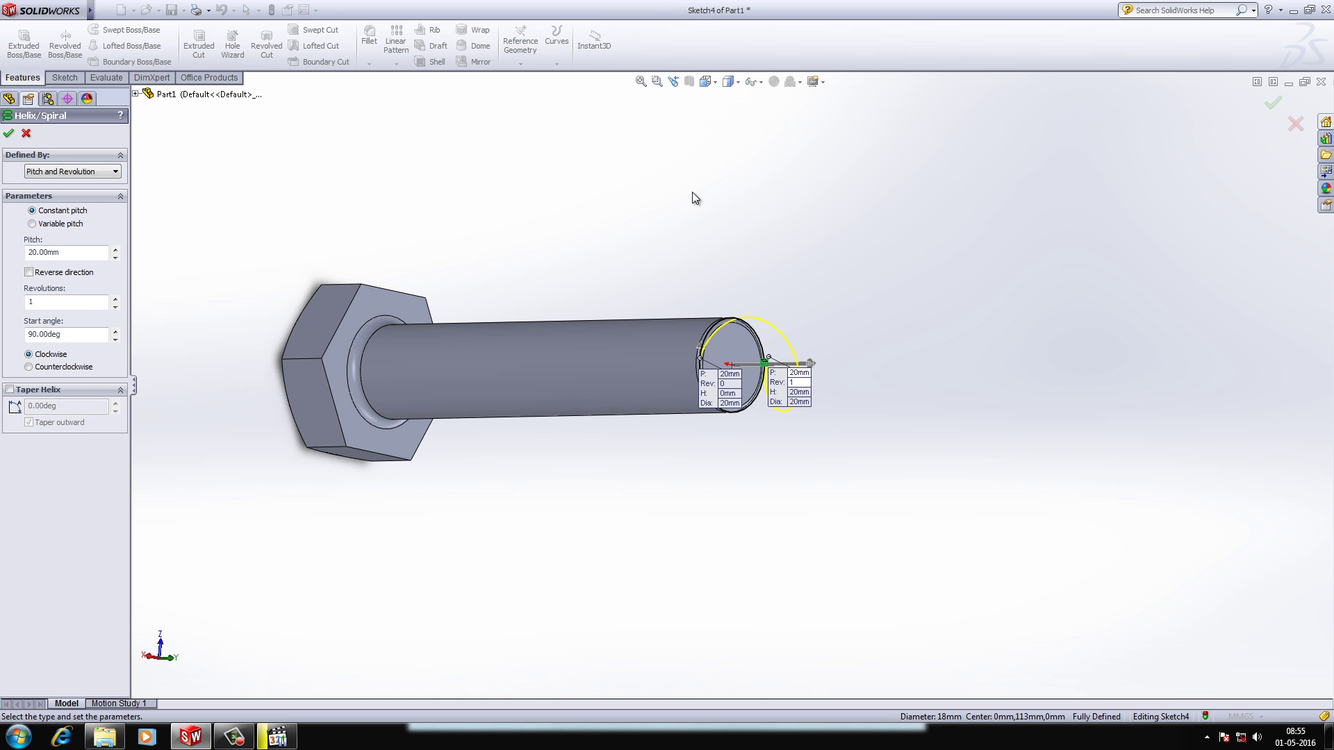
pyautogui.moveTo(693, 198); pyautogui.dragTo(738, 207, button='middle')
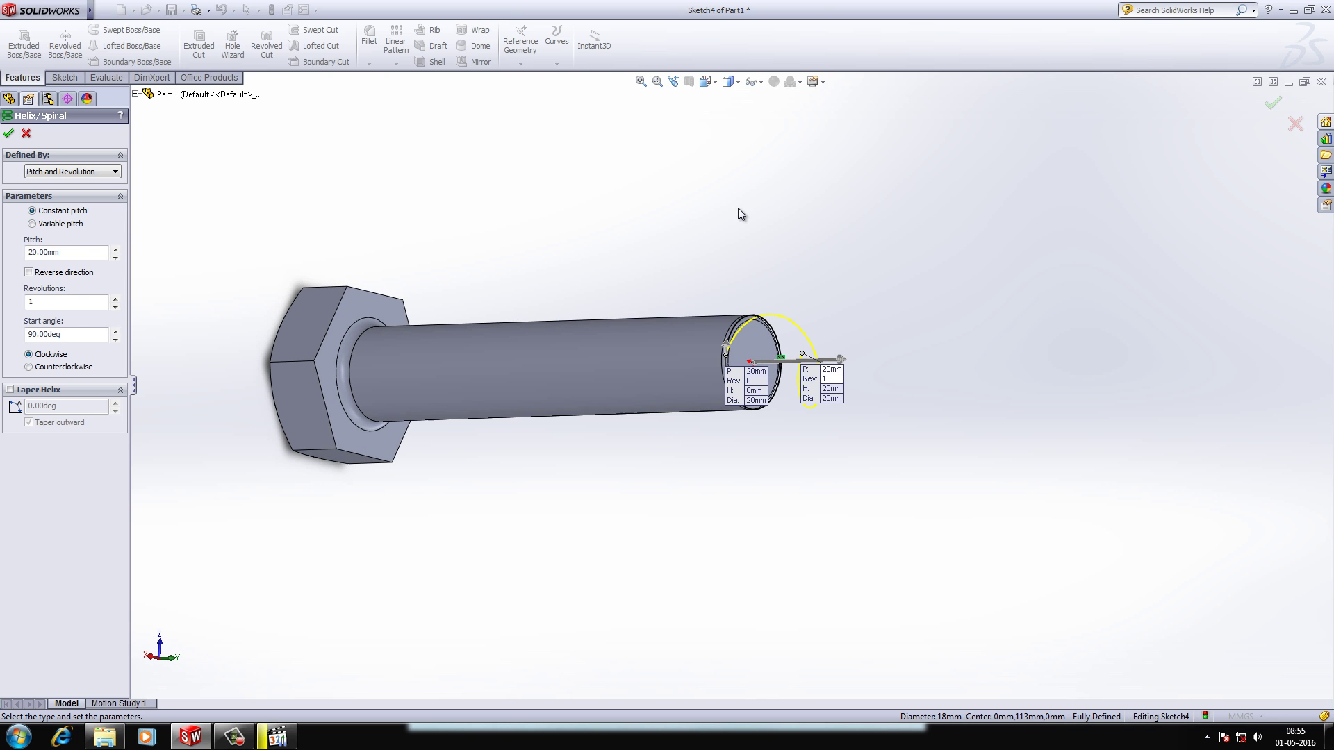
pyautogui.click(76, 175)
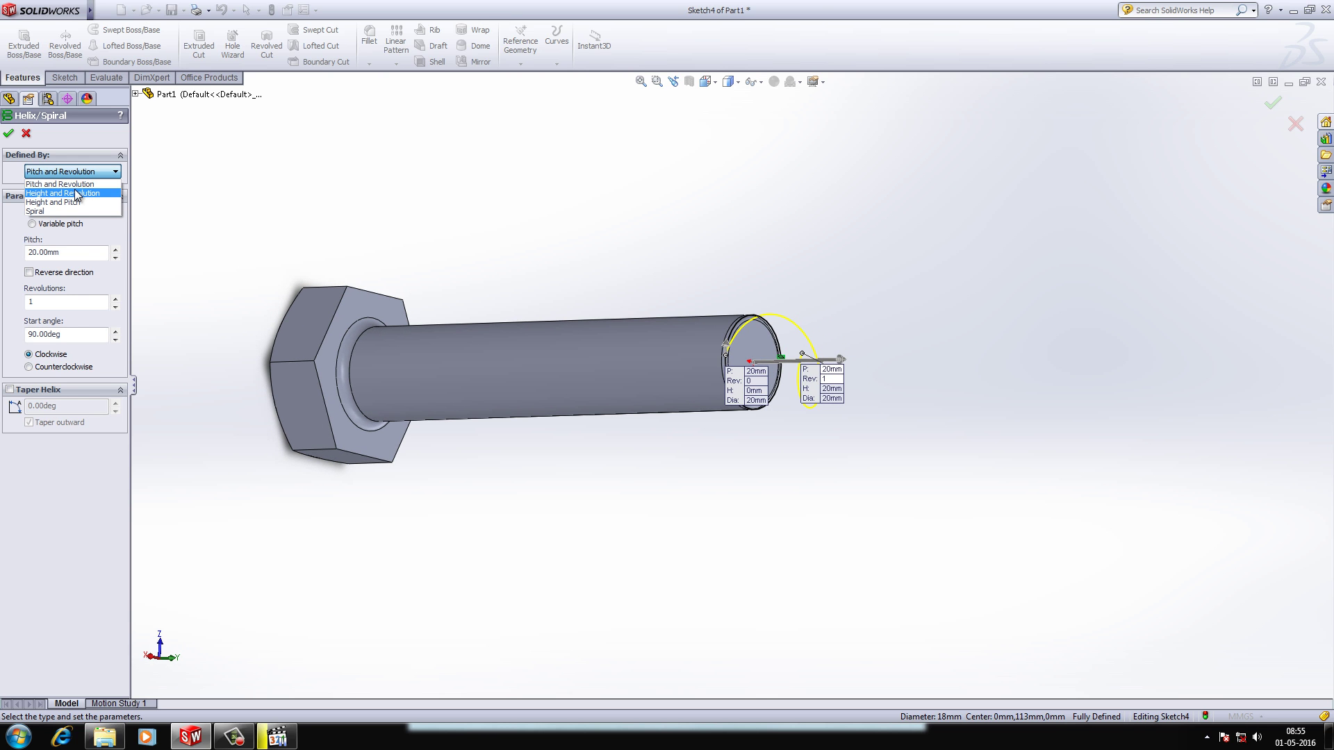
pyautogui.click(76, 202)
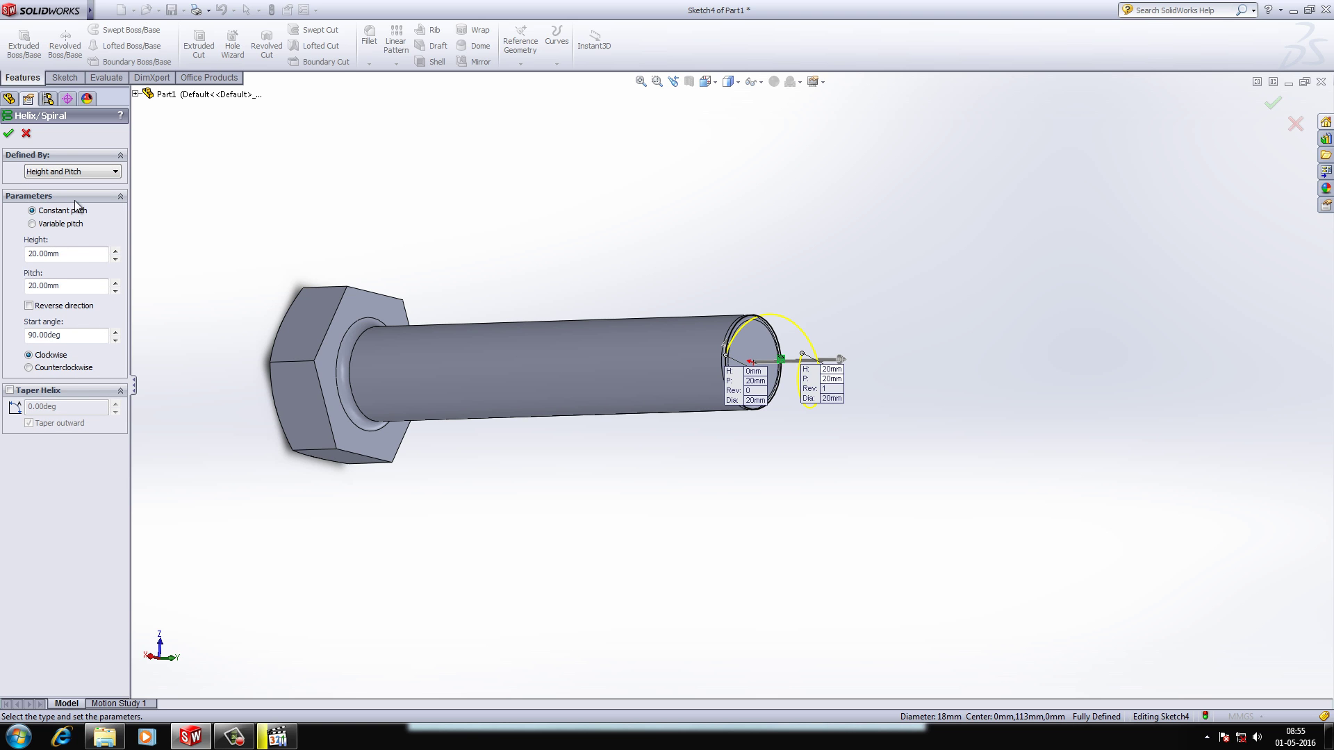
pyautogui.click(66, 227)
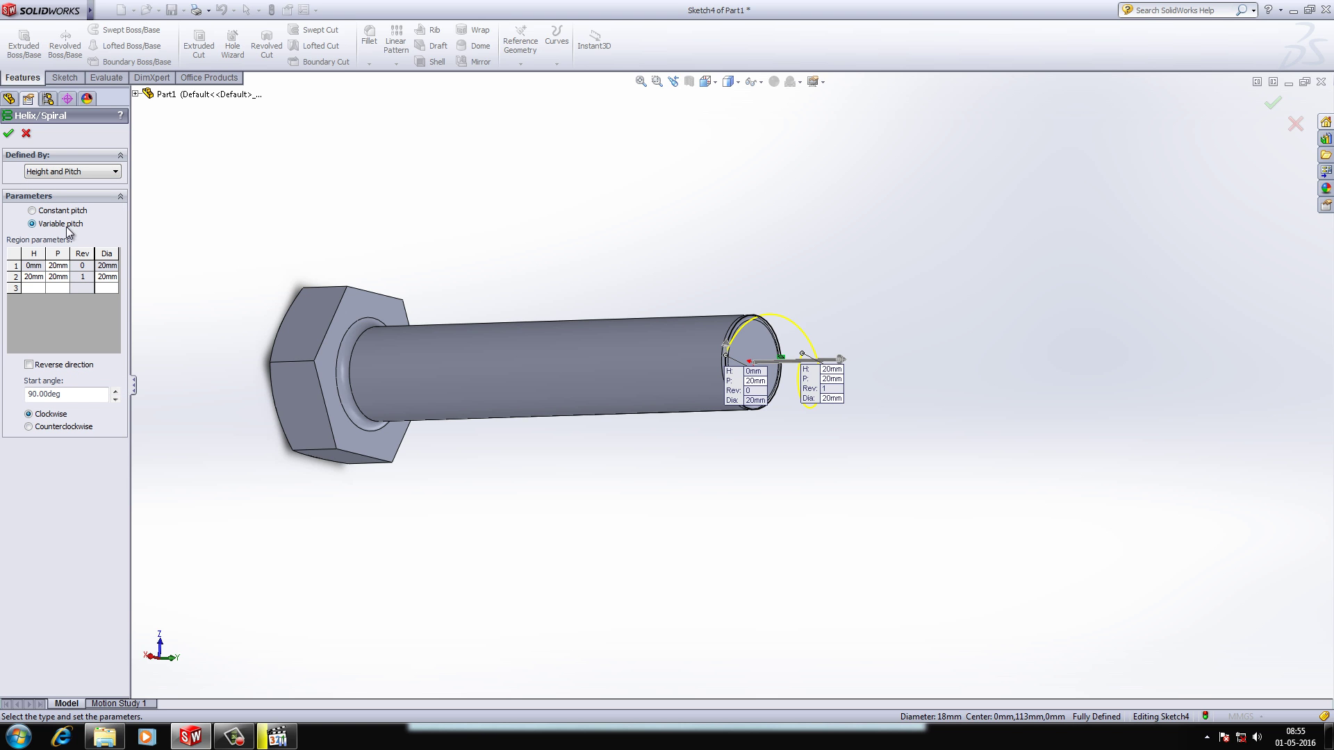
pyautogui.moveTo(507, 275); pyautogui.dragTo(536, 310, button='middle')
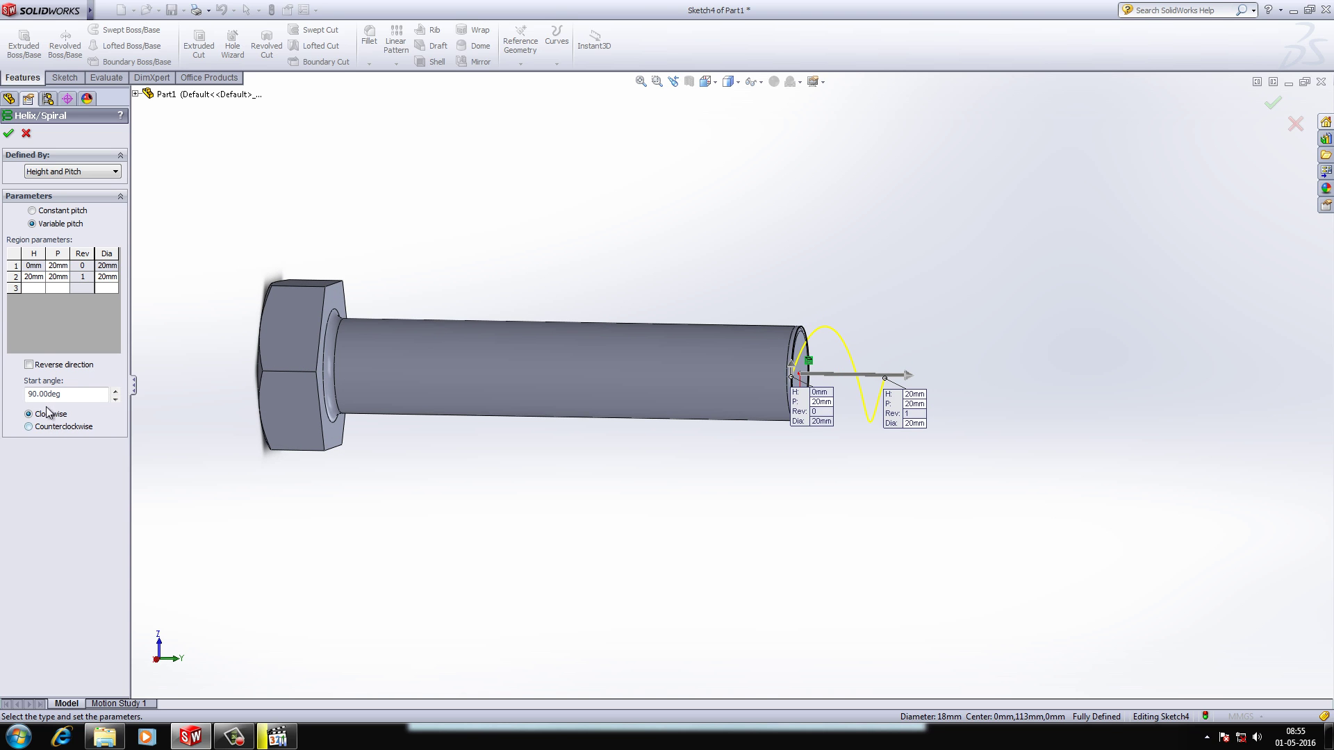
pyautogui.click(35, 276)
# Set the second helix region's height to 70mm and both region pitches to 5mm
pyautogui.write('50')
pyautogui.press('Tab')
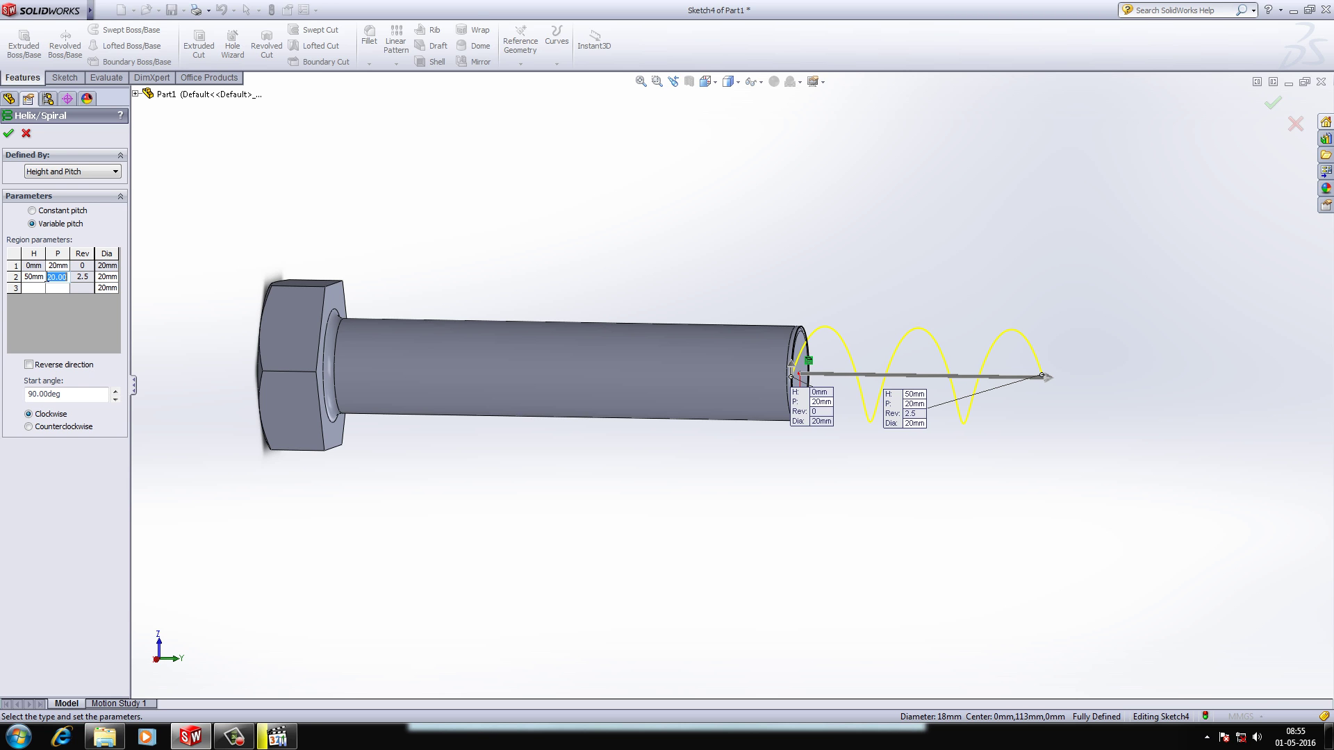
pyautogui.click(33, 277)
pyautogui.write('70')
pyautogui.press('Return')
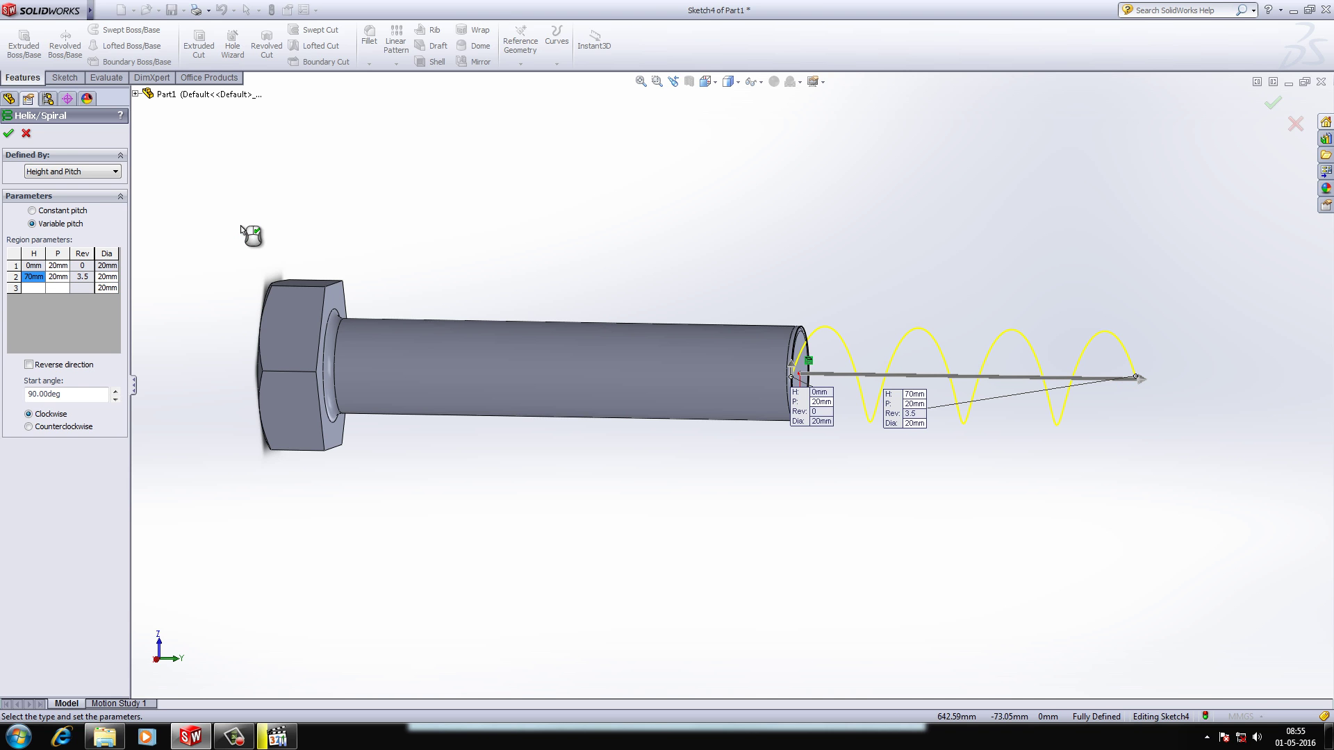
pyautogui.click(58, 266)
pyautogui.write('5')
pyautogui.press('Return')
pyautogui.write('5')
pyautogui.press('Return')
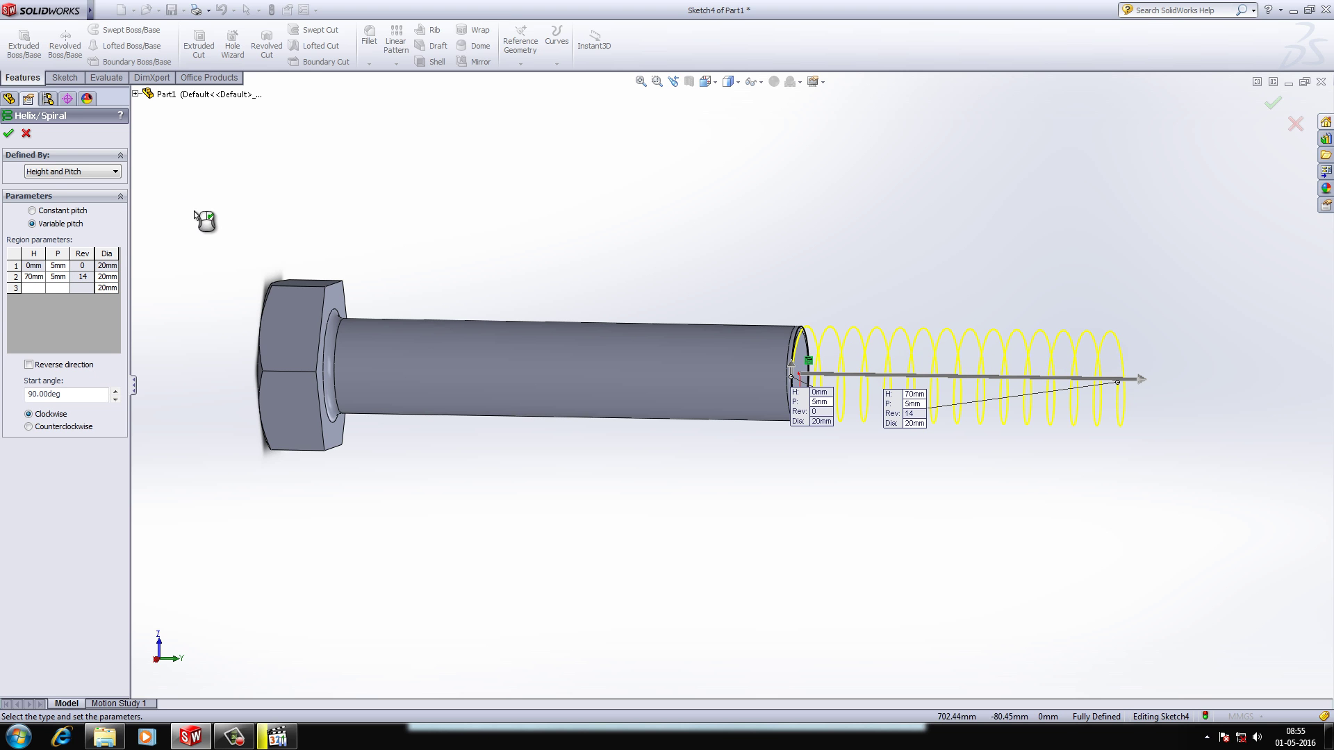
pyautogui.moveTo(356, 235)
pyautogui.mouseDown(button='middle')
pyautogui.moveTo(342, 223)
pyautogui.moveTo(375, 232)
pyautogui.mouseUp(button='middle')
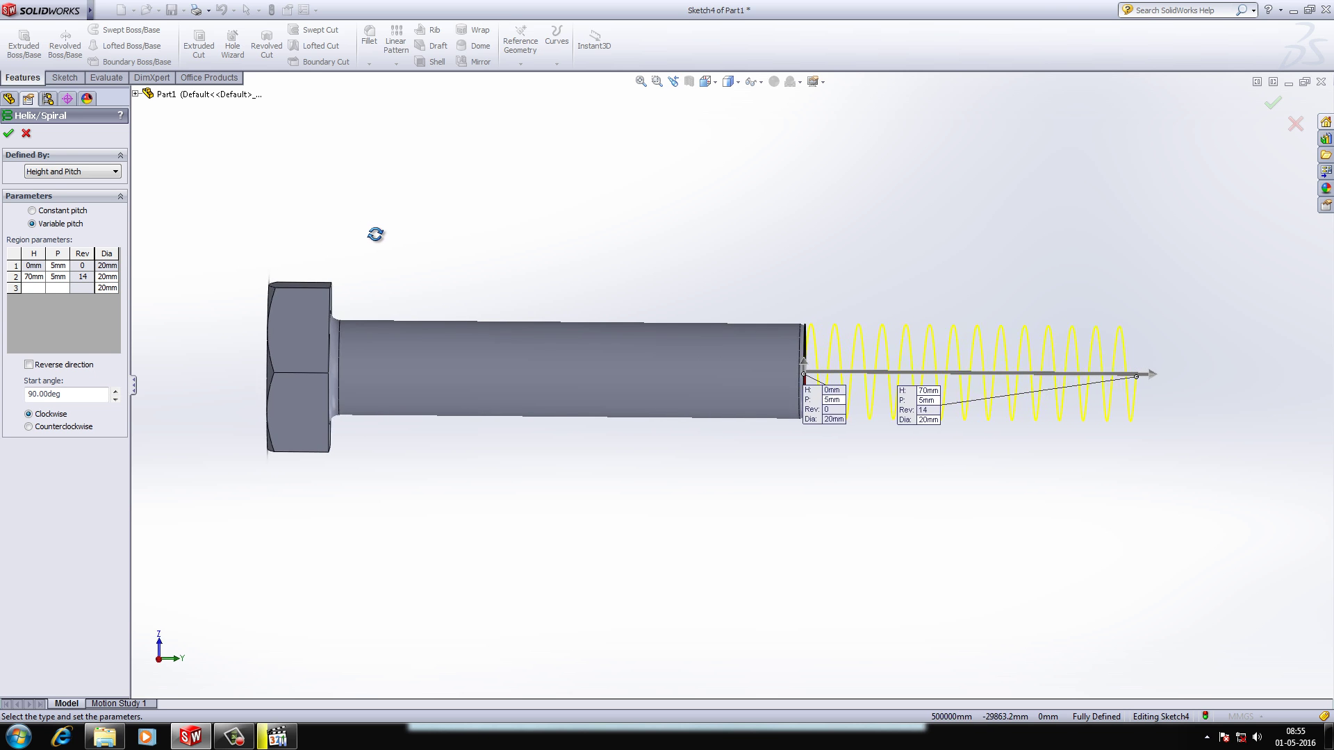
pyautogui.click(63, 264)
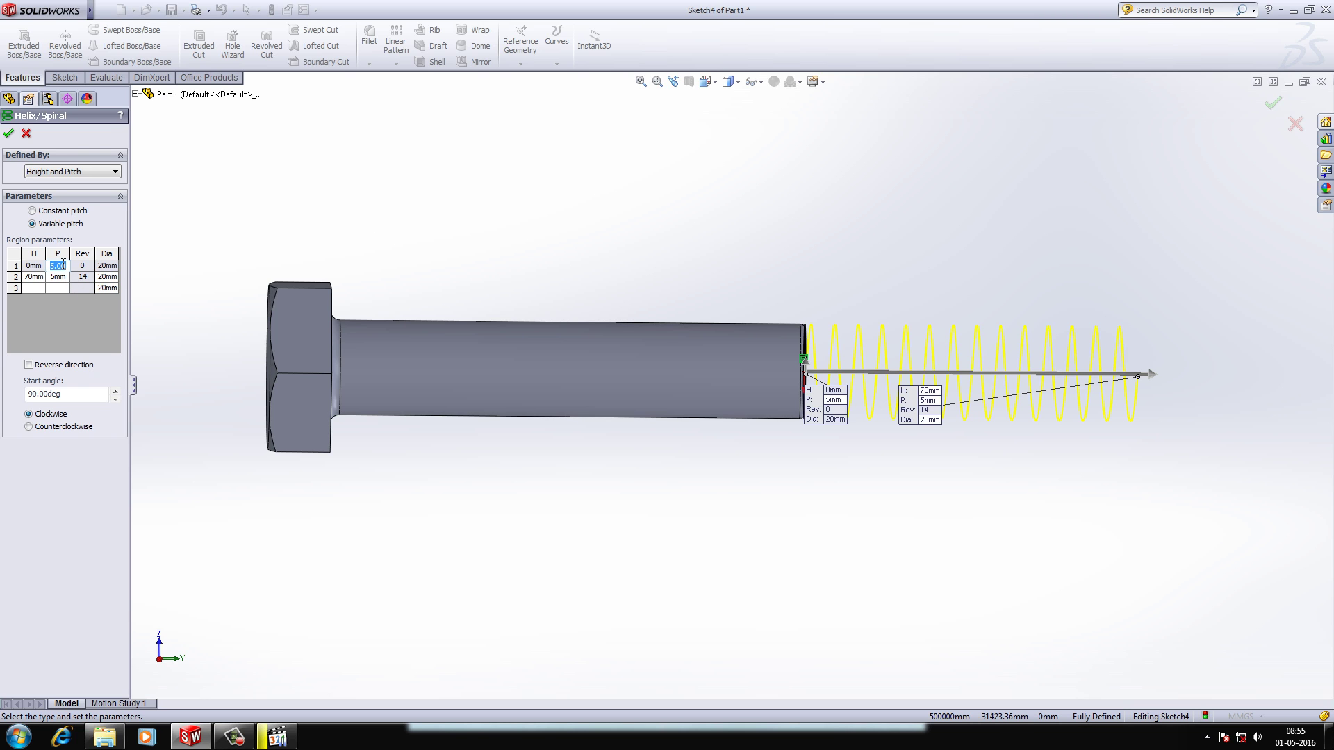
# Change both helix region pitches to 2mm
pyautogui.write('2')
pyautogui.click(57, 276)
pyautogui.write('2')
pyautogui.press('Return')
# Add a third helix region with height 75mm, pitch 2mm and diameter 23mm
pyautogui.click(34, 287)
pyautogui.write('75')
pyautogui.click(53, 287)
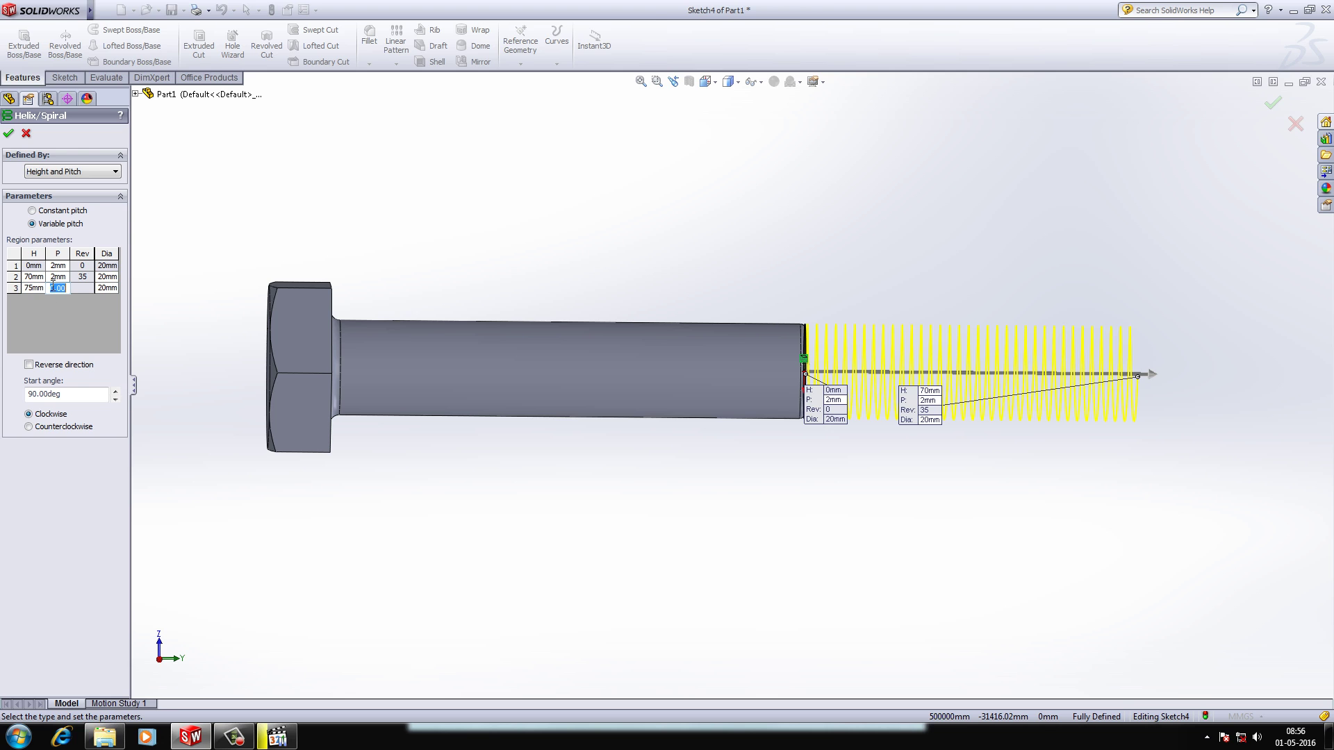
pyautogui.click(100, 288)
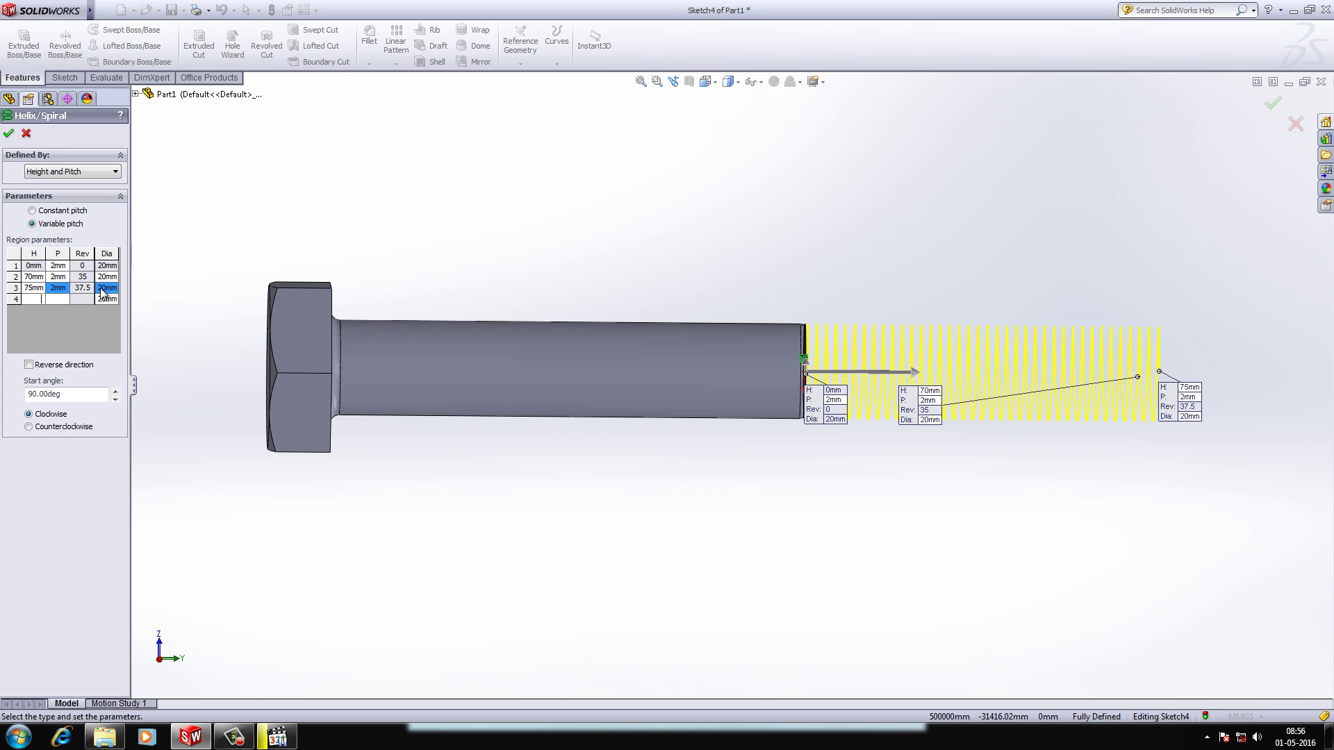
pyautogui.write('23')
pyautogui.press('Return')
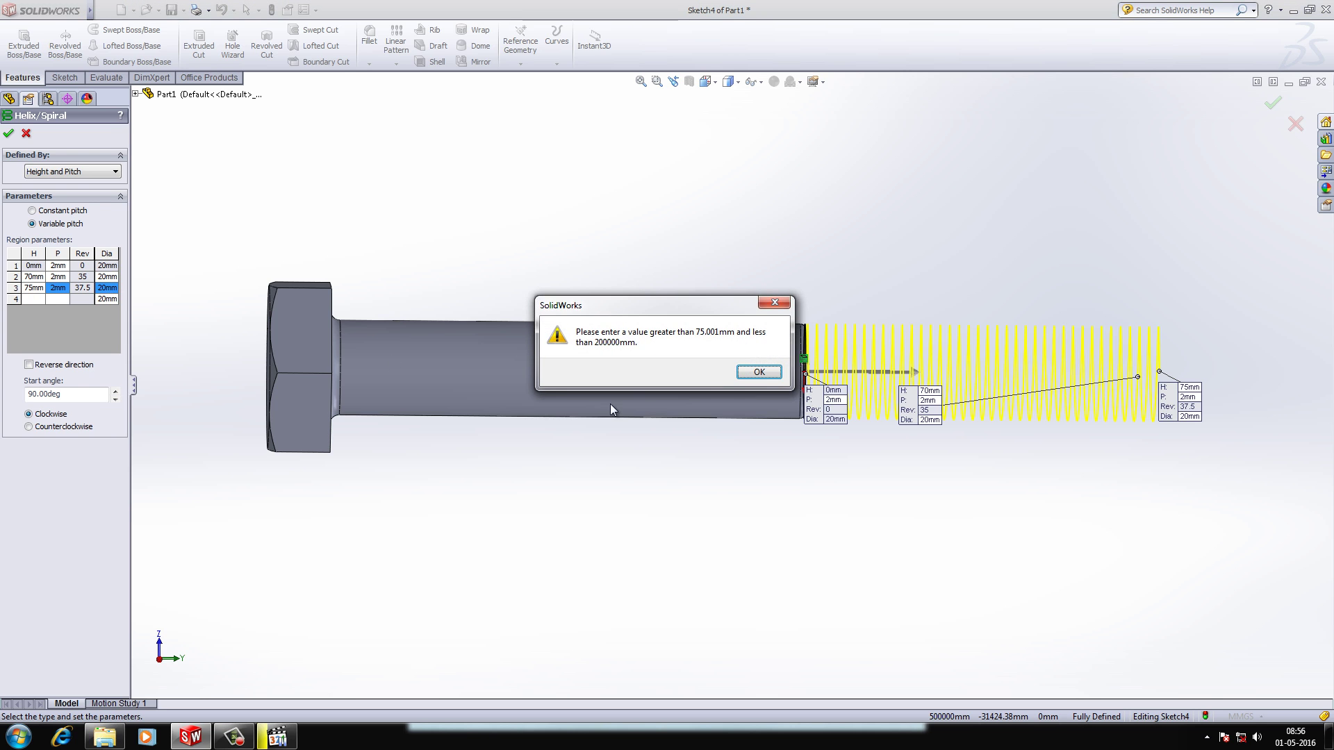
pyautogui.click(754, 379)
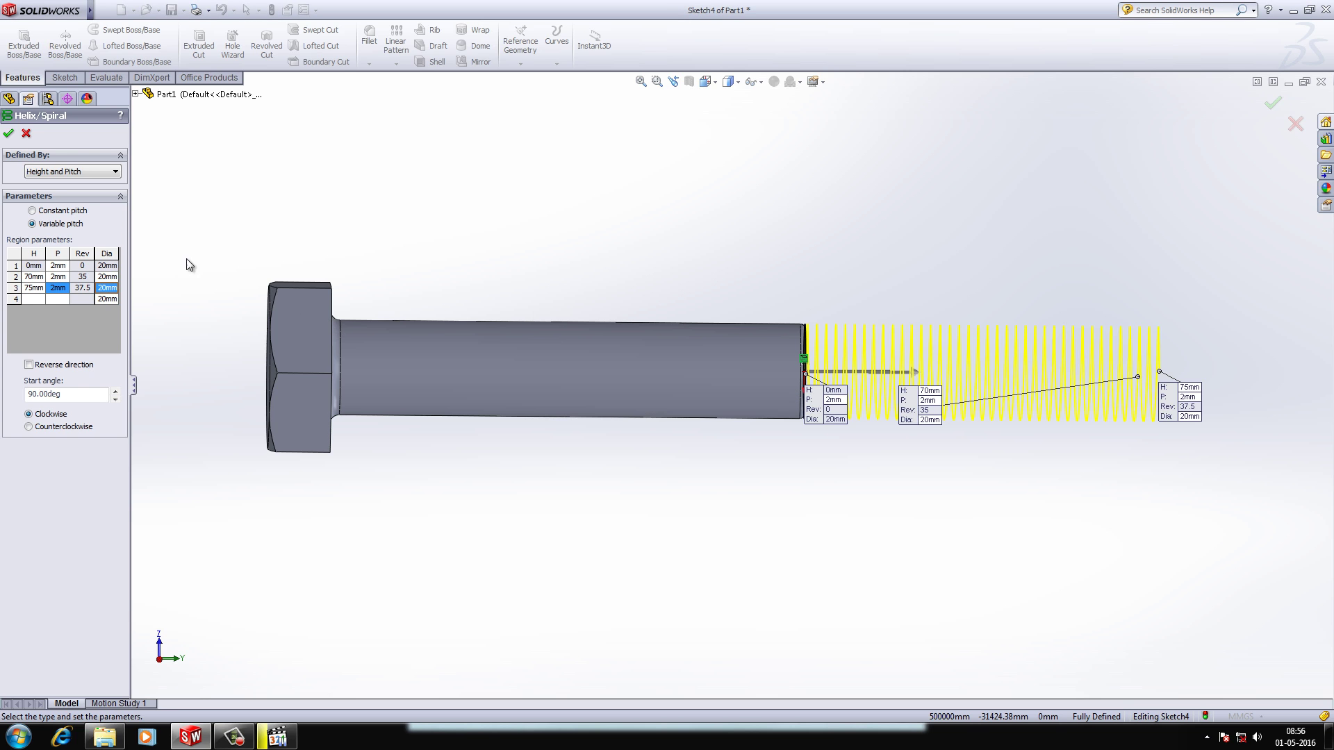
pyautogui.click(108, 288)
pyautogui.write('2')
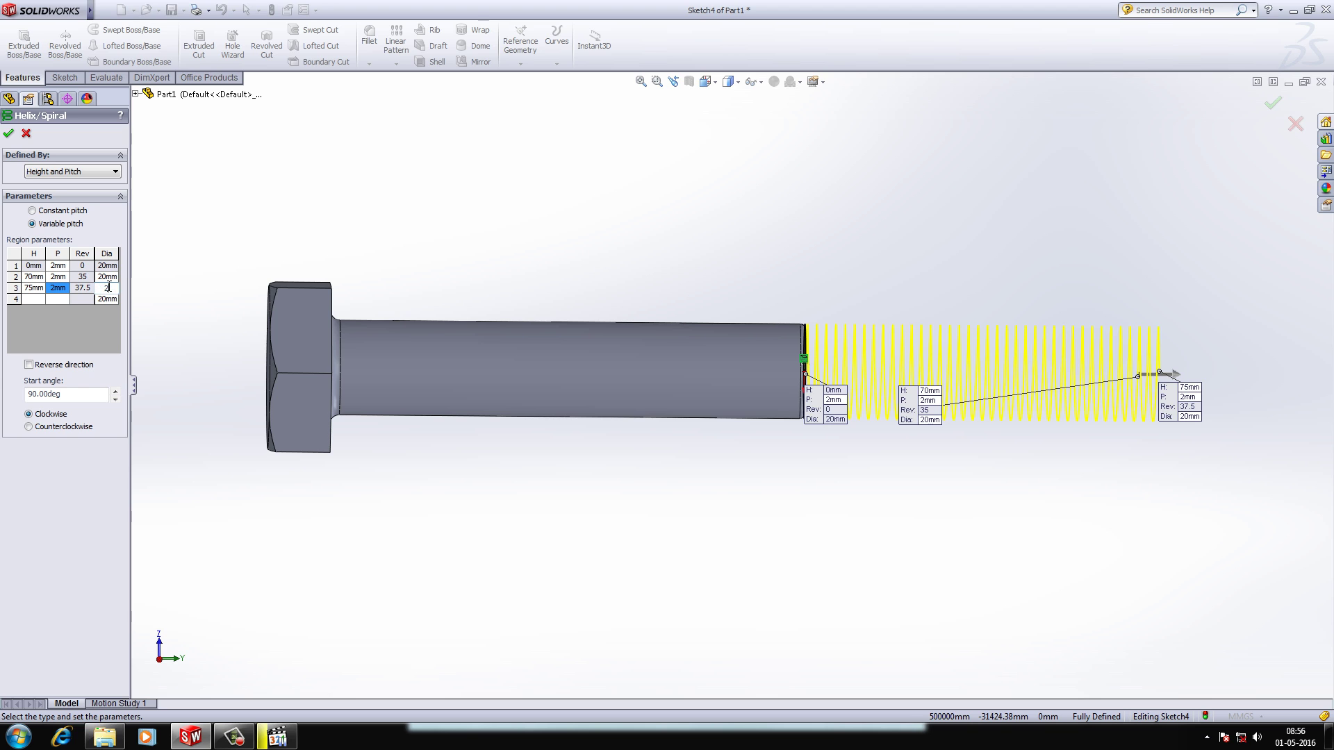
pyautogui.write('3')
pyautogui.press('Return')
# Reverse the helix direction, keep Clockwise winding, and accept Helix/Spiral1
pyautogui.click(29, 364)
pyautogui.moveTo(532, 299)
pyautogui.mouseDown(button='middle')
pyautogui.moveTo(508, 301)
pyautogui.moveTo(548, 291)
pyautogui.mouseUp(button='middle')
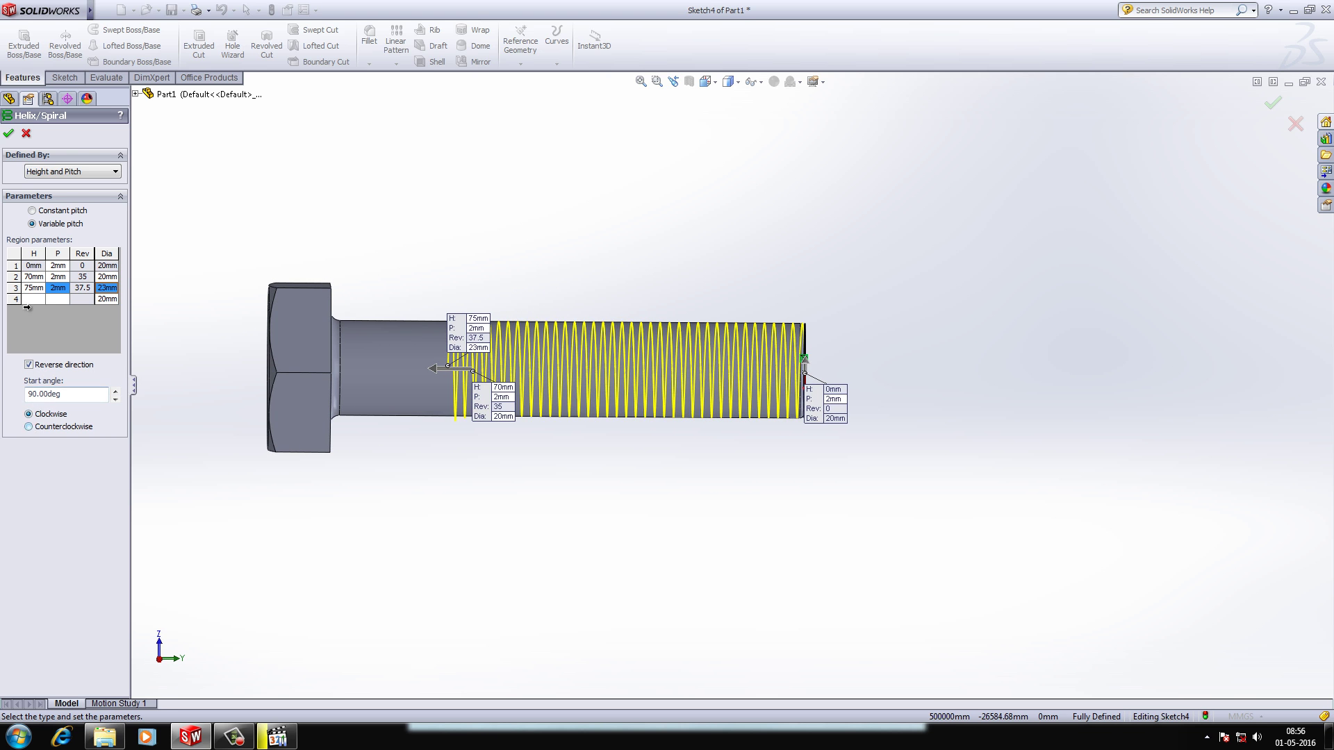
pyautogui.click(29, 426)
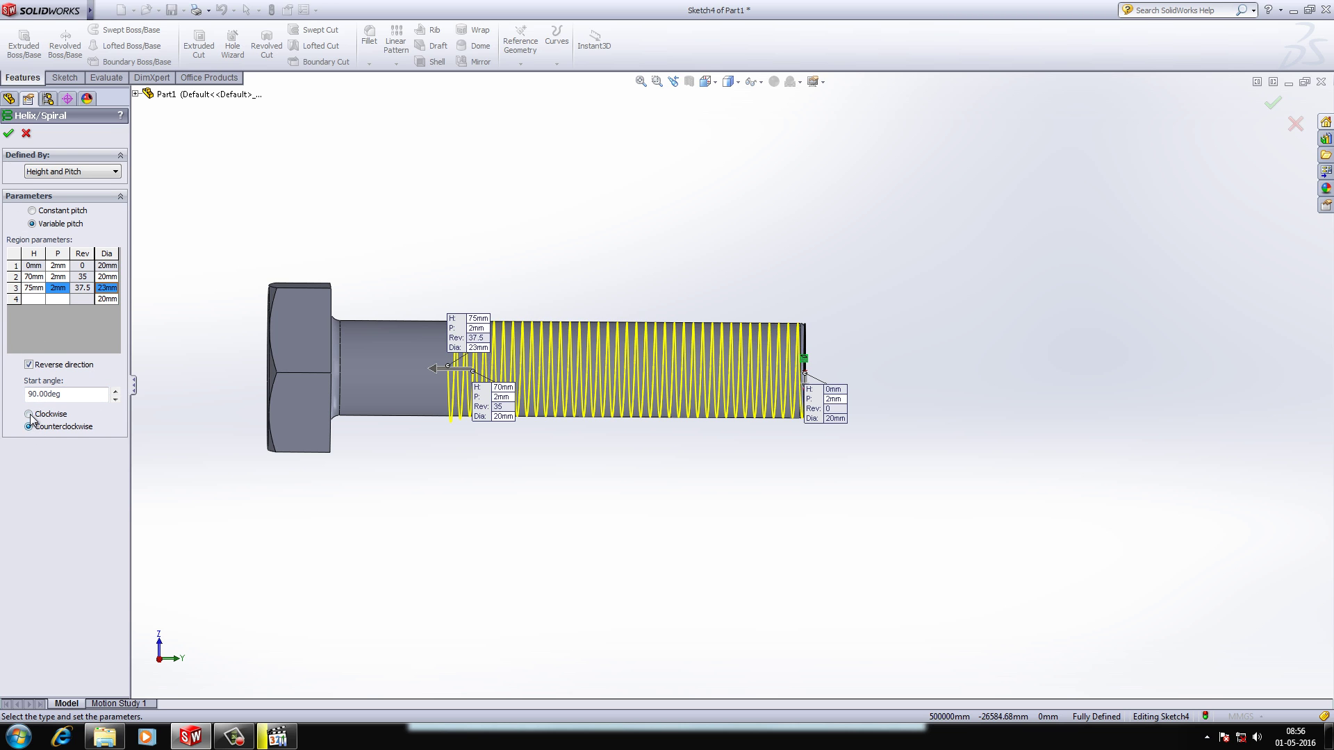
pyautogui.click(28, 415)
pyautogui.click(9, 132)
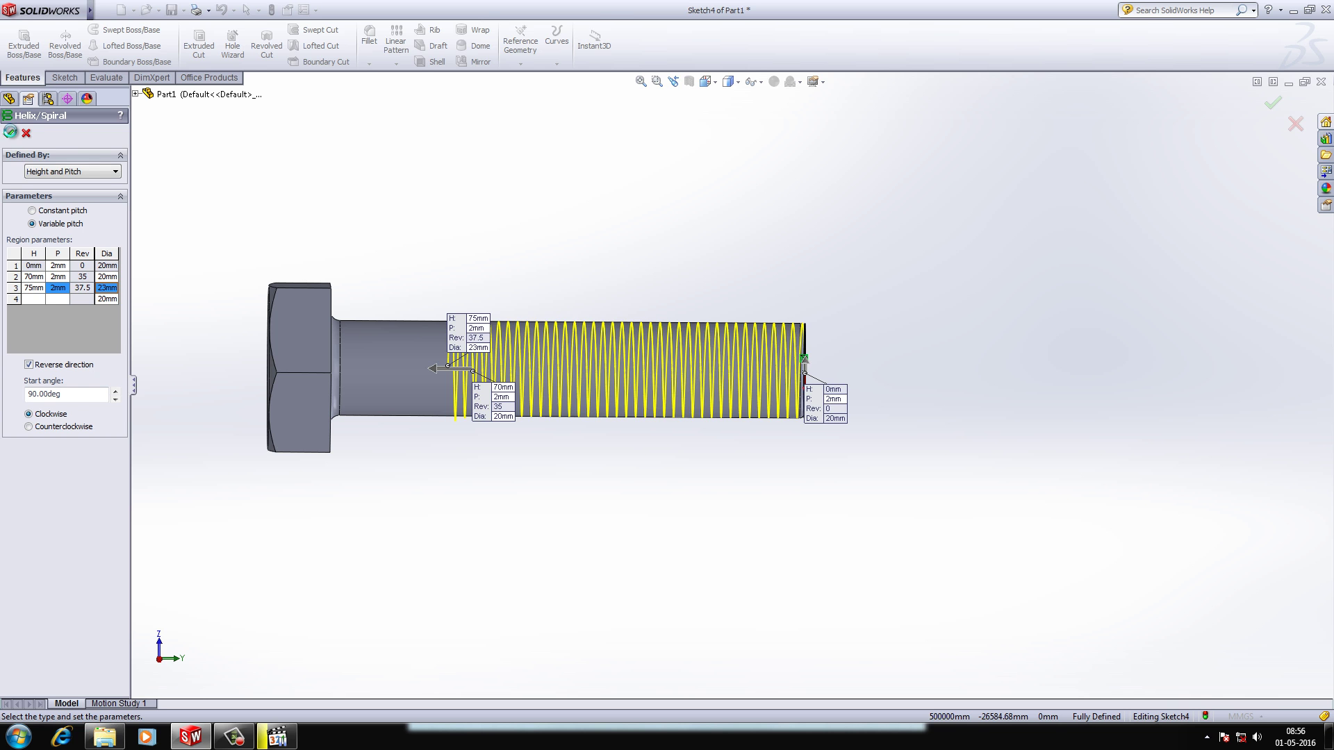
# Return from the tutorial video to SolidWorks and orbit the helix-wrapped bolt obliquely
pyautogui.click(882, 259)
pyautogui.moveTo(881, 270)
pyautogui.mouseDown(button='middle')
pyautogui.moveTo(823, 227)
pyautogui.moveTo(897, 274)
pyautogui.mouseUp(button='middle')
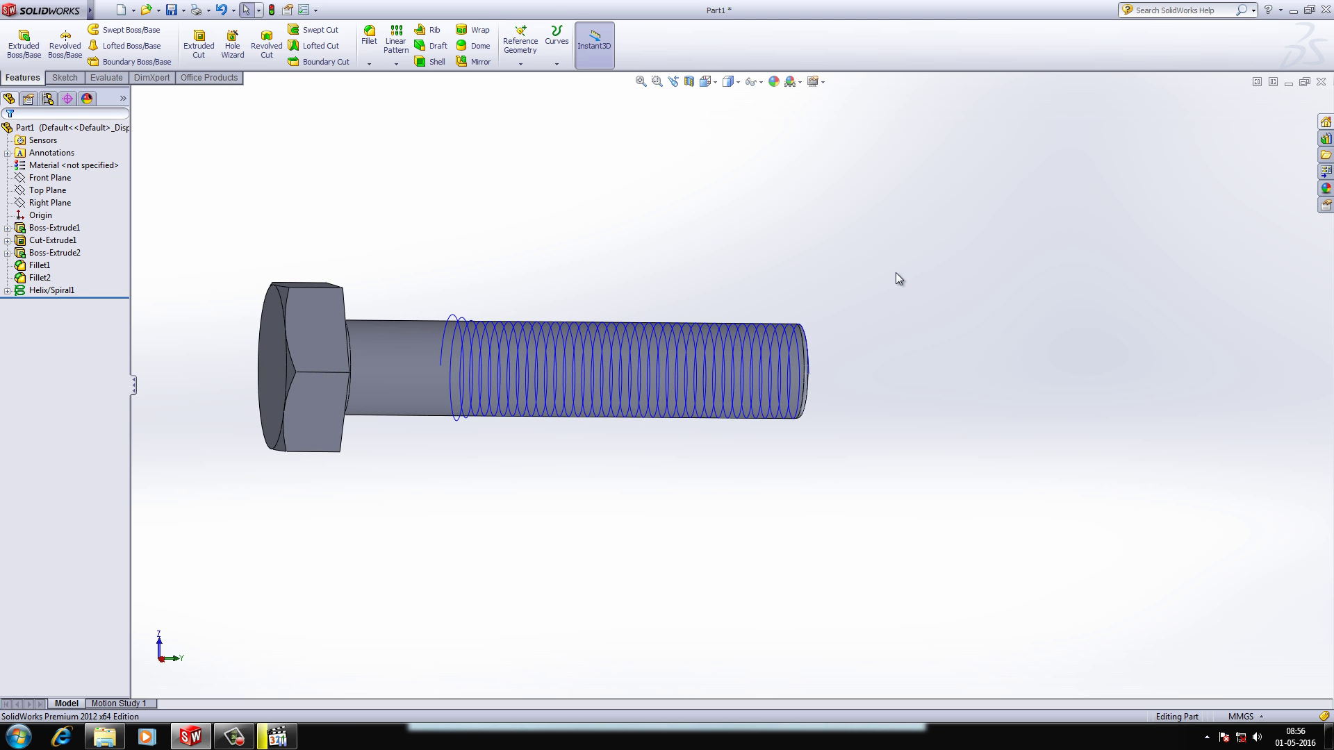
pyautogui.click(277, 736)
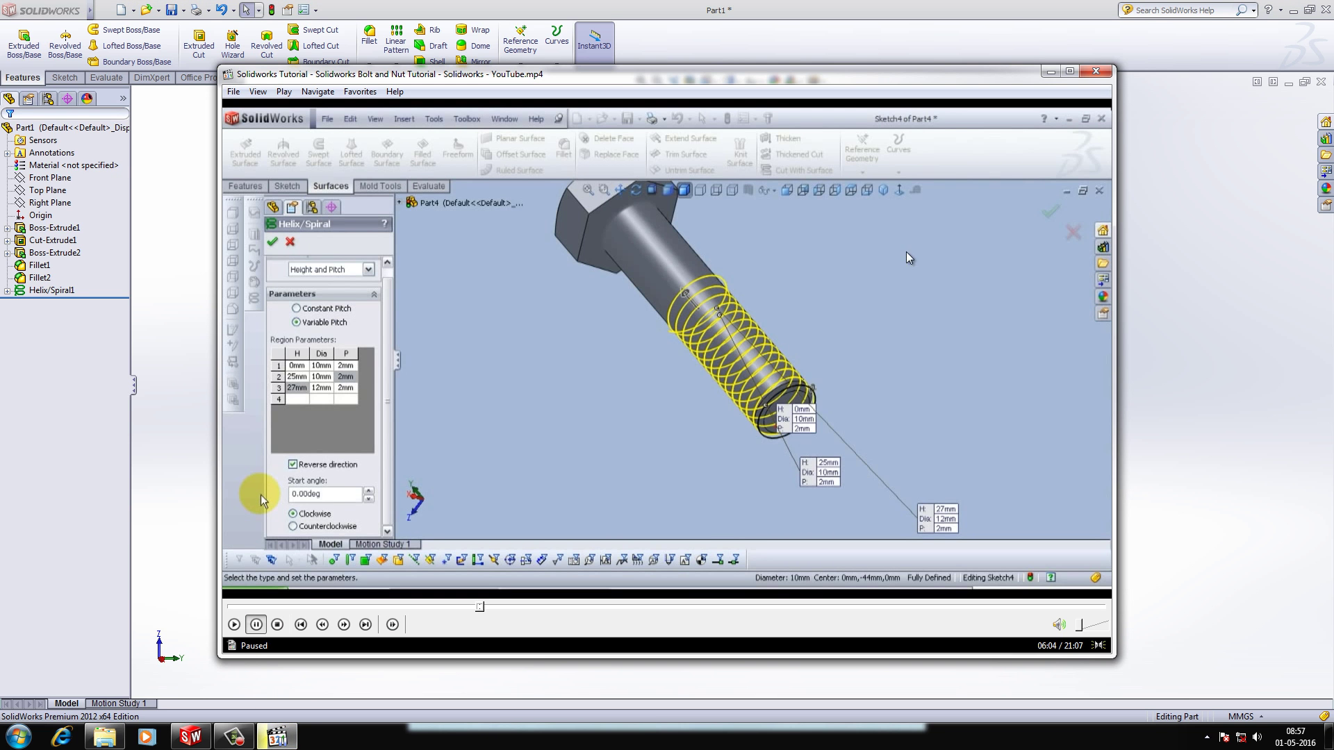
pyautogui.click(233, 737)
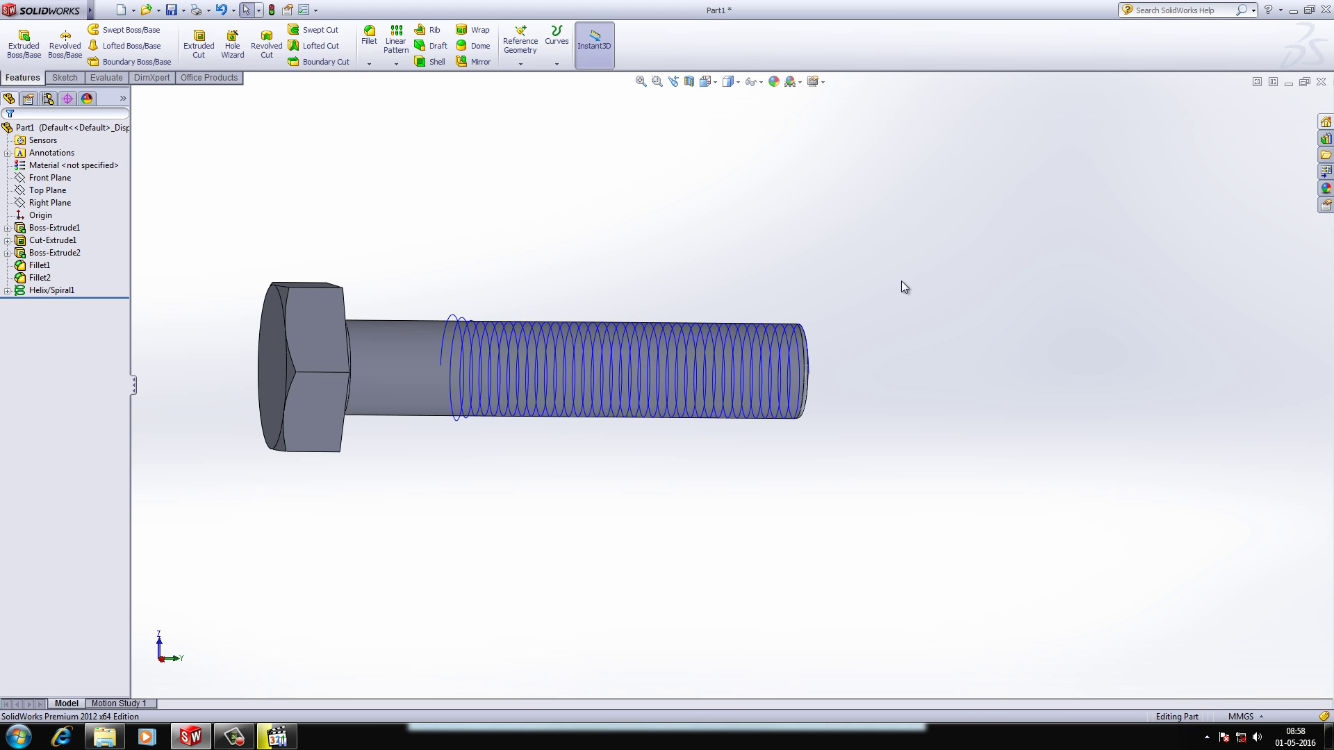
pyautogui.moveTo(894, 276); pyautogui.dragTo(796, 201, button='middle')
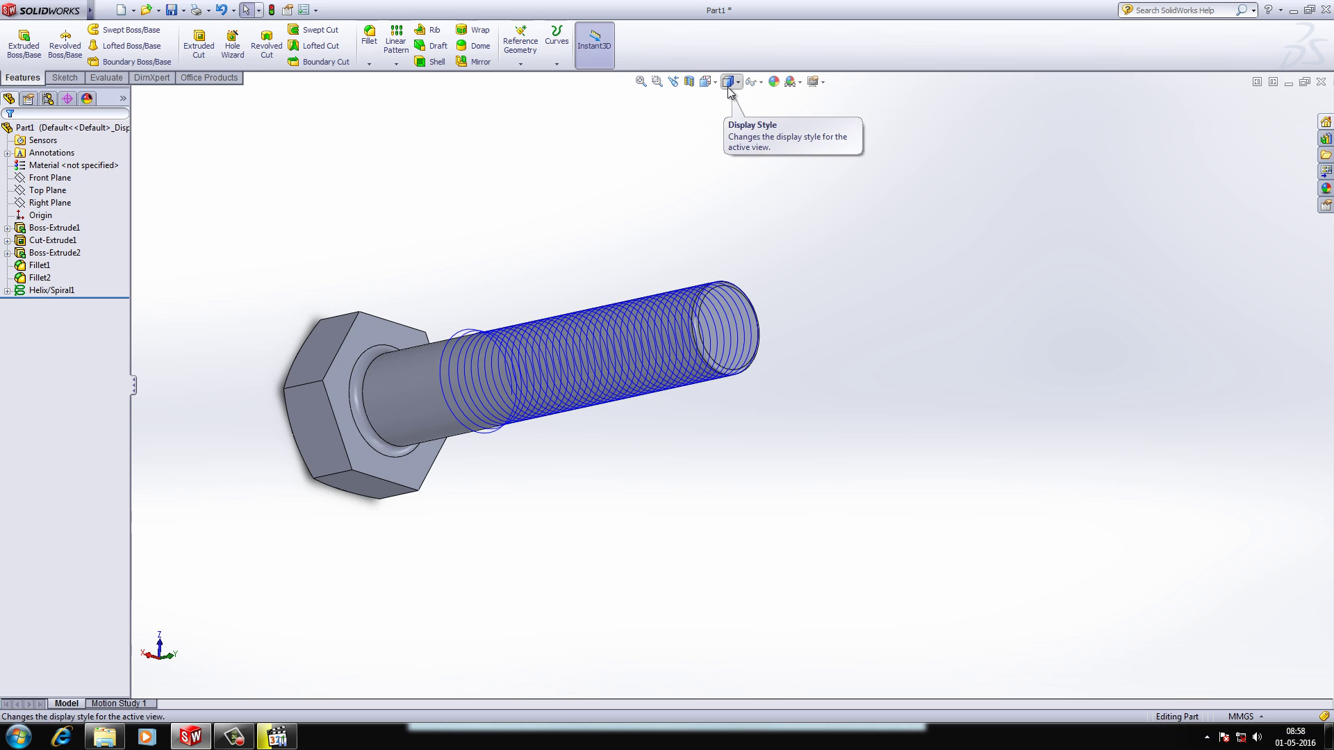
# Start a new sketch on the Right Plane and view it Normal To
pyautogui.click(51, 203)
pyautogui.click(52, 179)
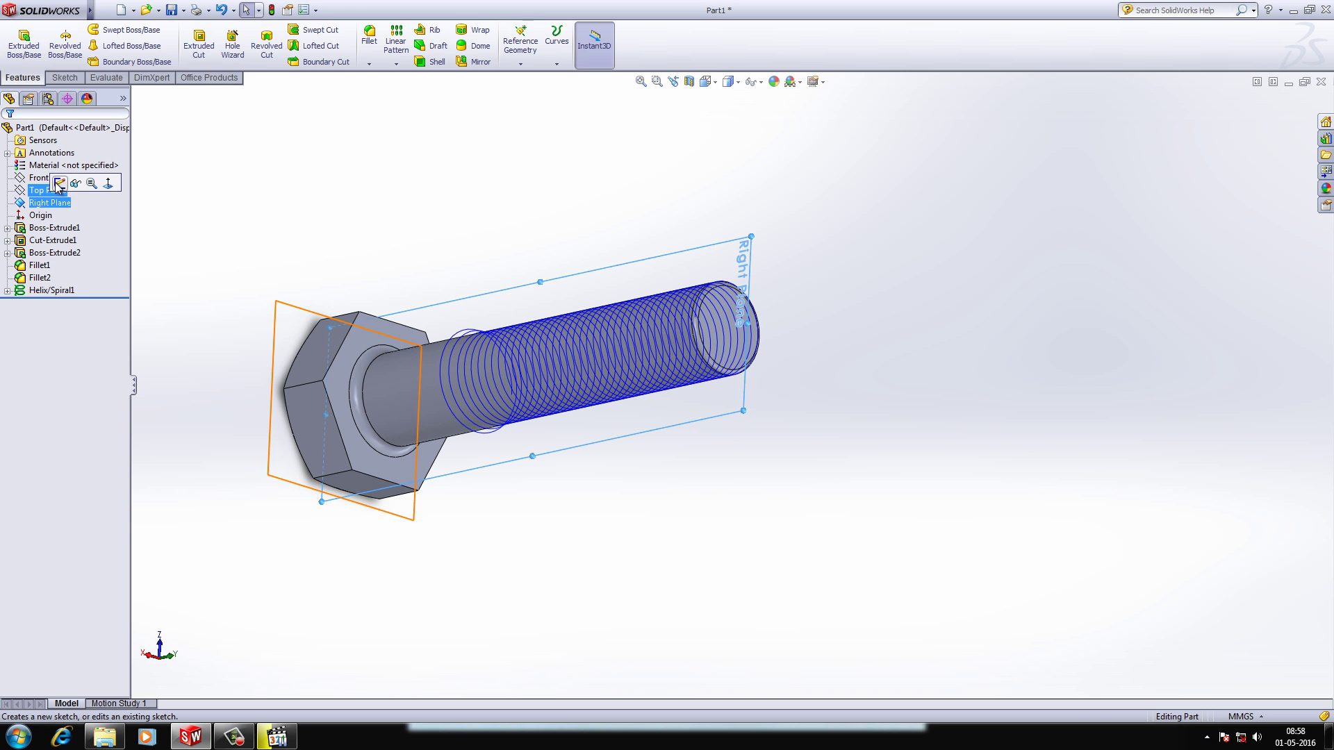
pyautogui.click(57, 186)
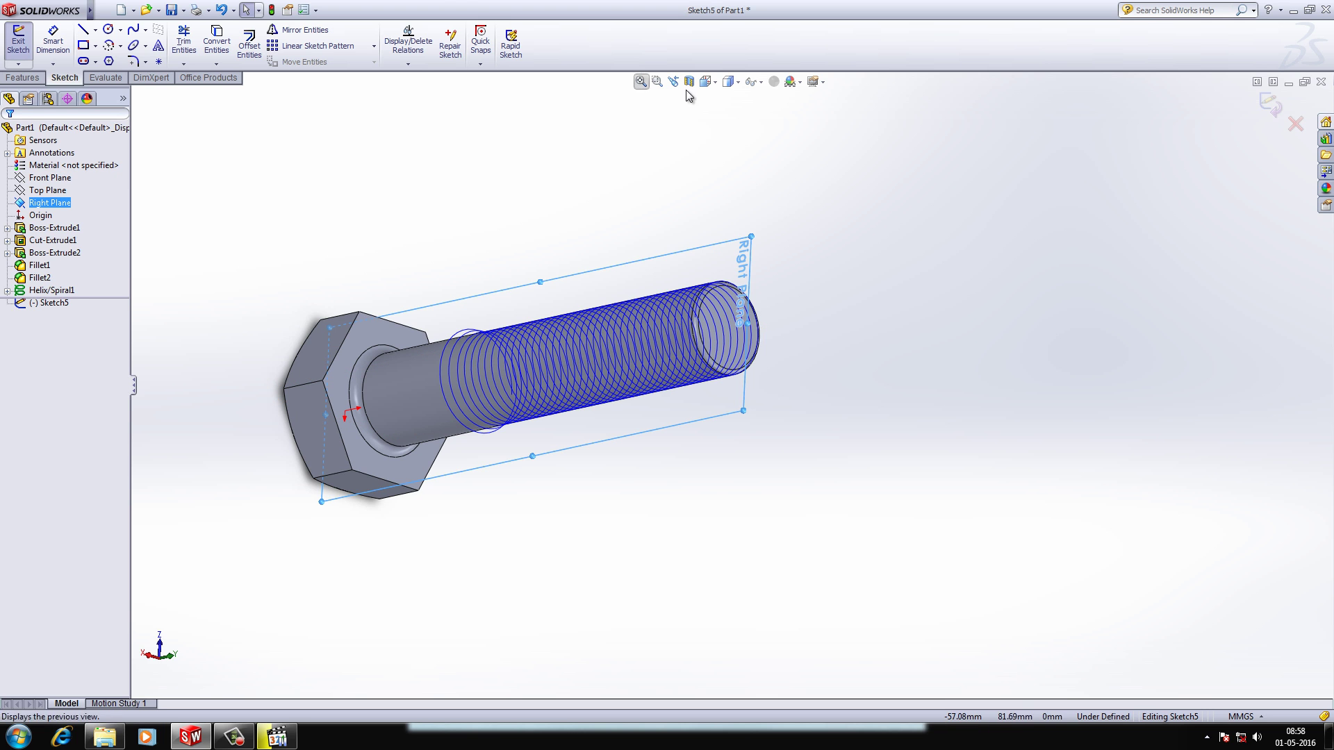
pyautogui.click(713, 89)
pyautogui.click(776, 139)
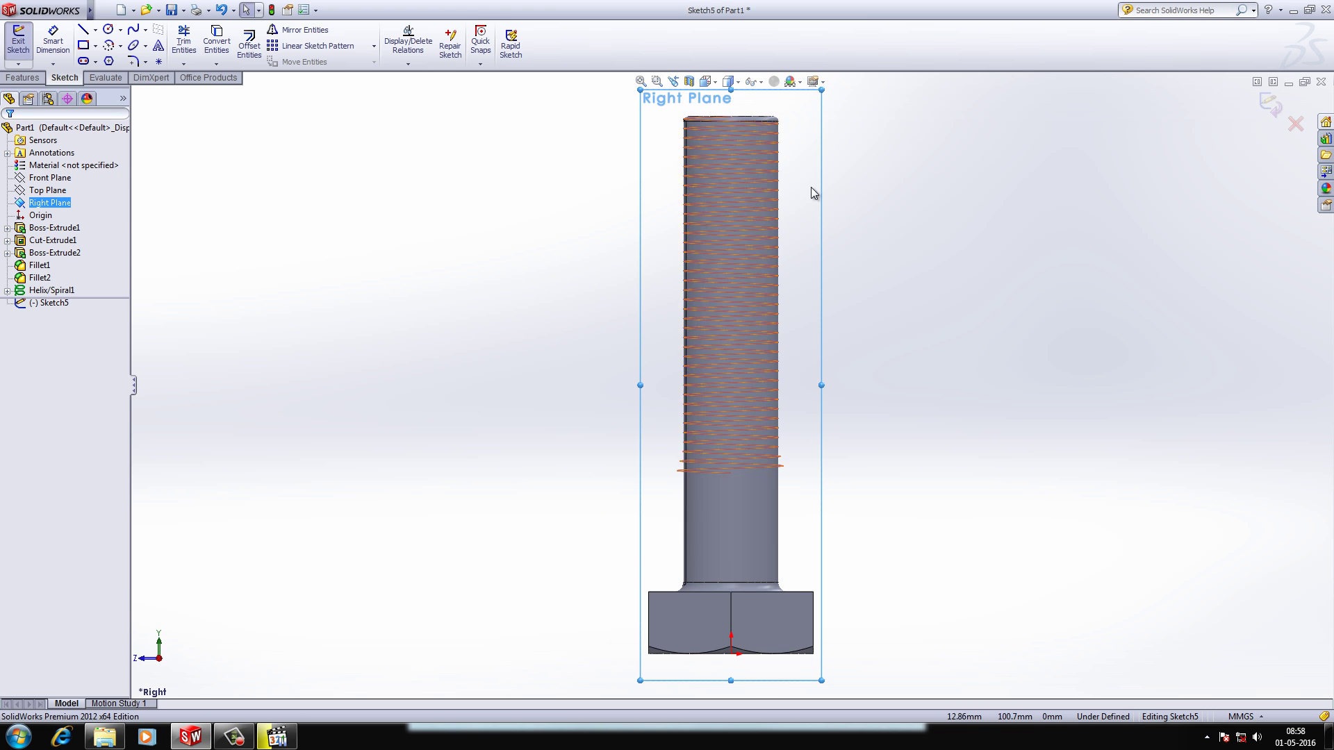
pyautogui.scroll(-4, 769, 178)
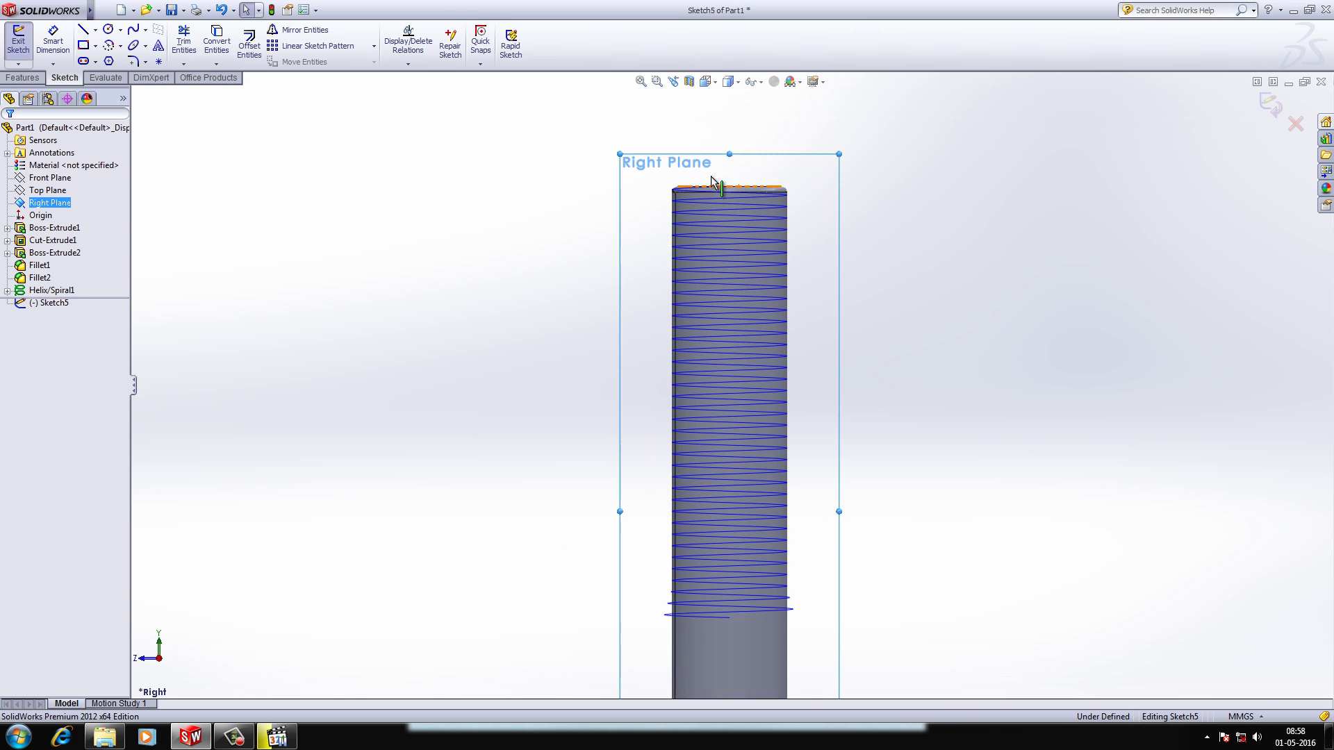
pyautogui.scroll(-3, 707, 285)
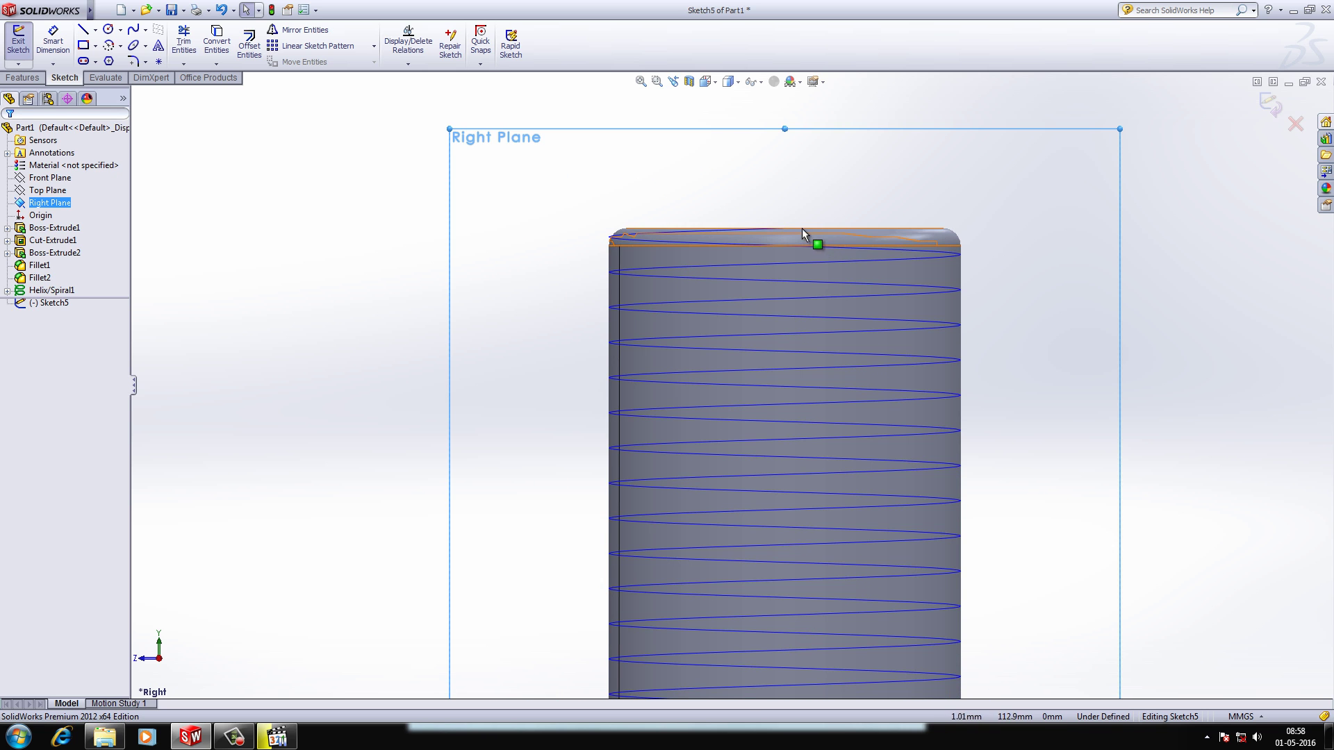
pyautogui.moveTo(826, 246); pyautogui.dragTo(826, 254, button='middle')
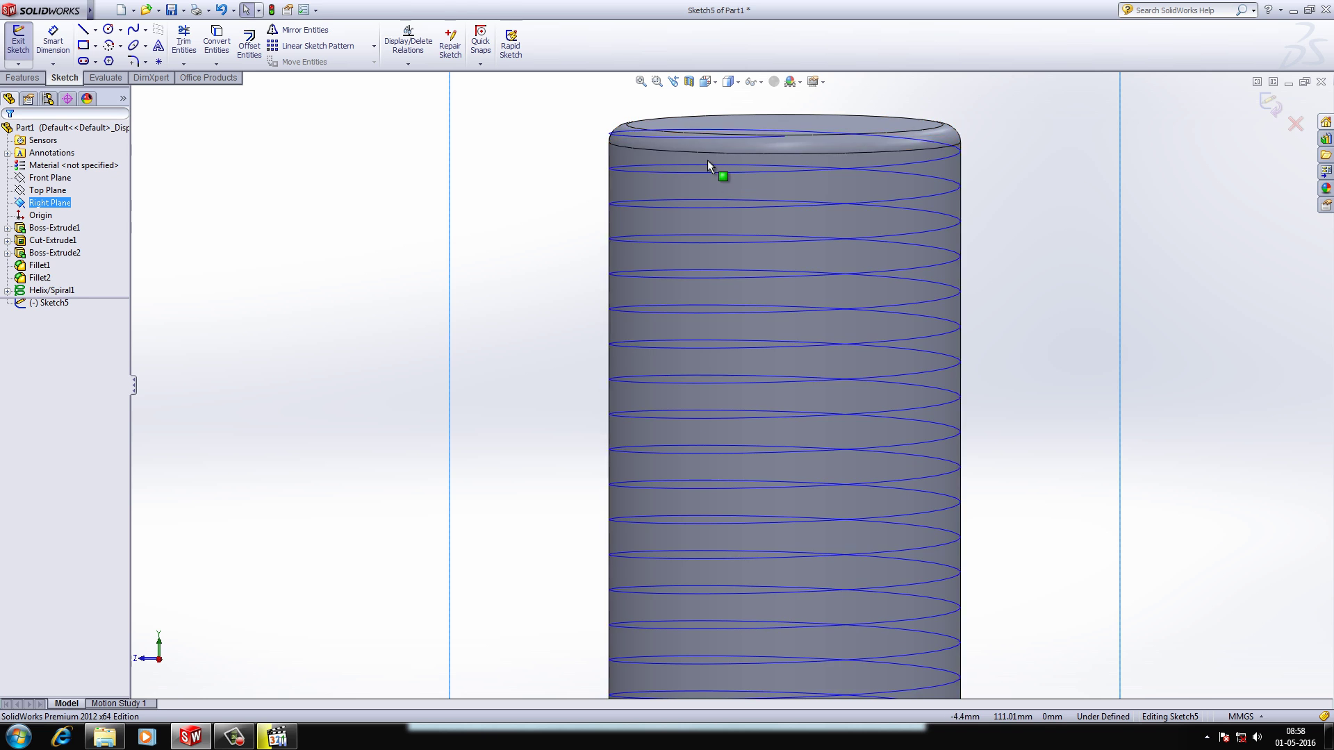
# Rotate the threaded shank, then turn the view square to the sketch plane again
pyautogui.scroll(2, 715, 174)
pyautogui.scroll(-3, 801, 247)
pyautogui.scroll(-3, 800, 247)
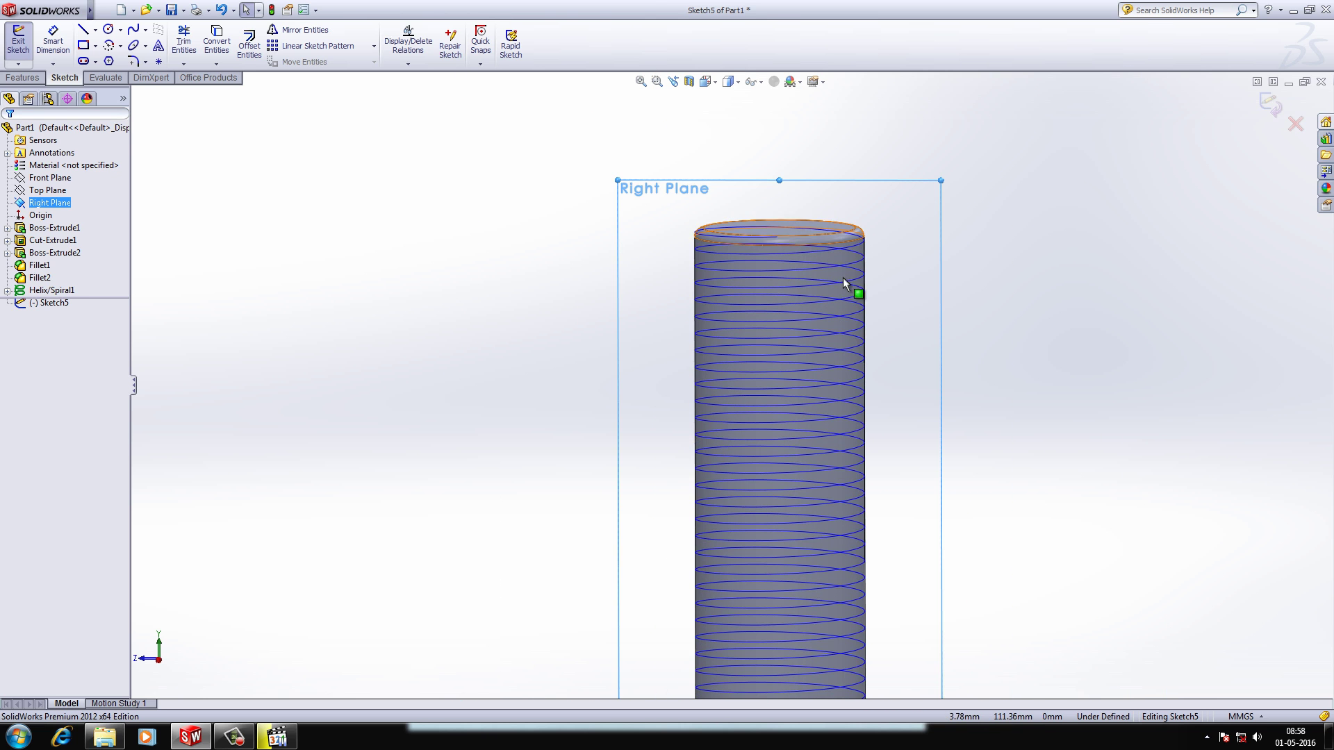
pyautogui.scroll(2, 843, 285)
pyautogui.moveTo(853, 290); pyautogui.dragTo(732, 131, button='middle')
pyautogui.click(715, 82)
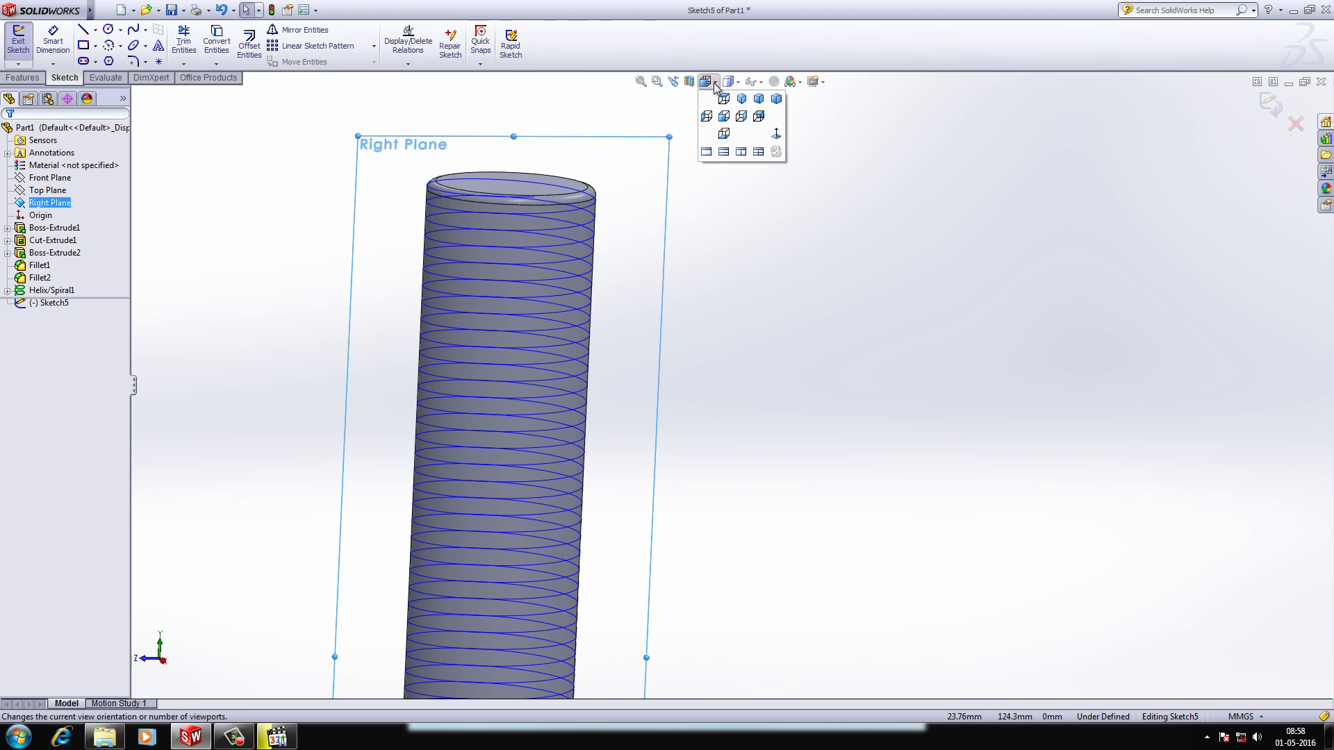
pyautogui.click(780, 135)
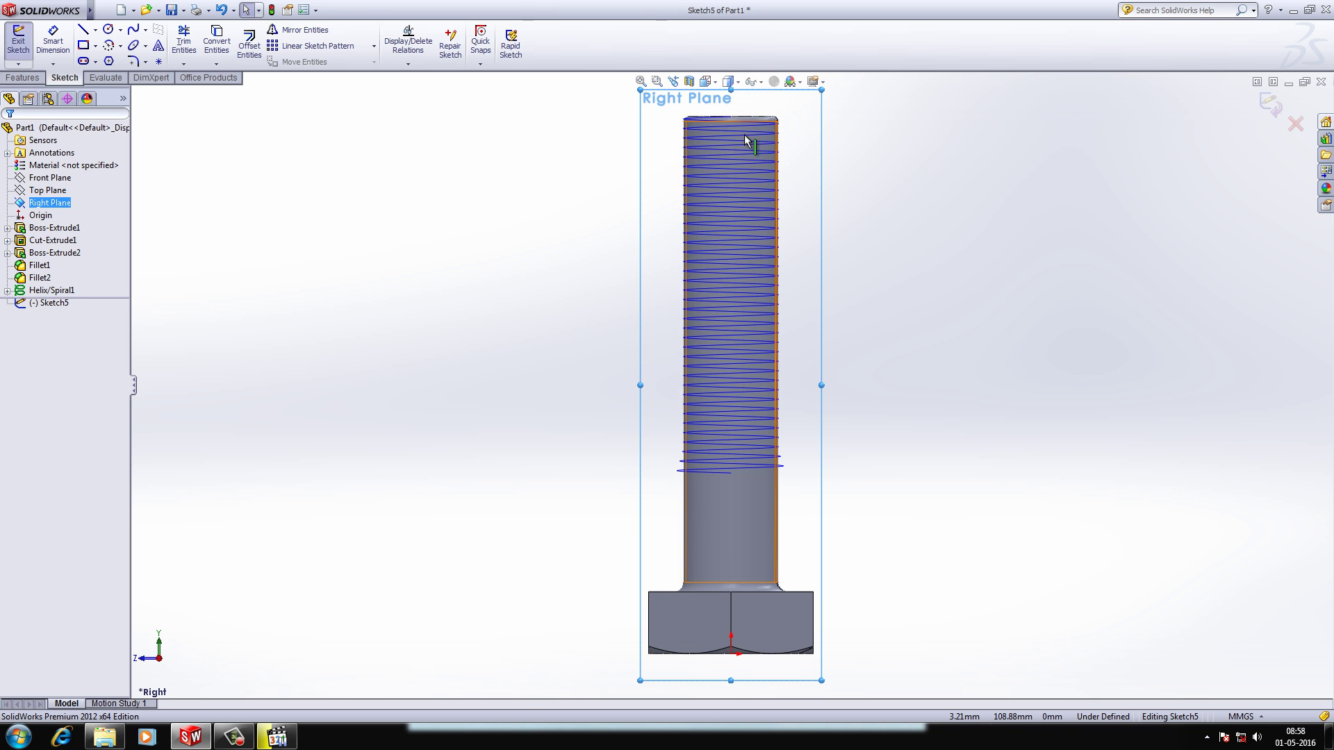
pyautogui.scroll(-3, 751, 112)
pyautogui.scroll(2, 762, 312)
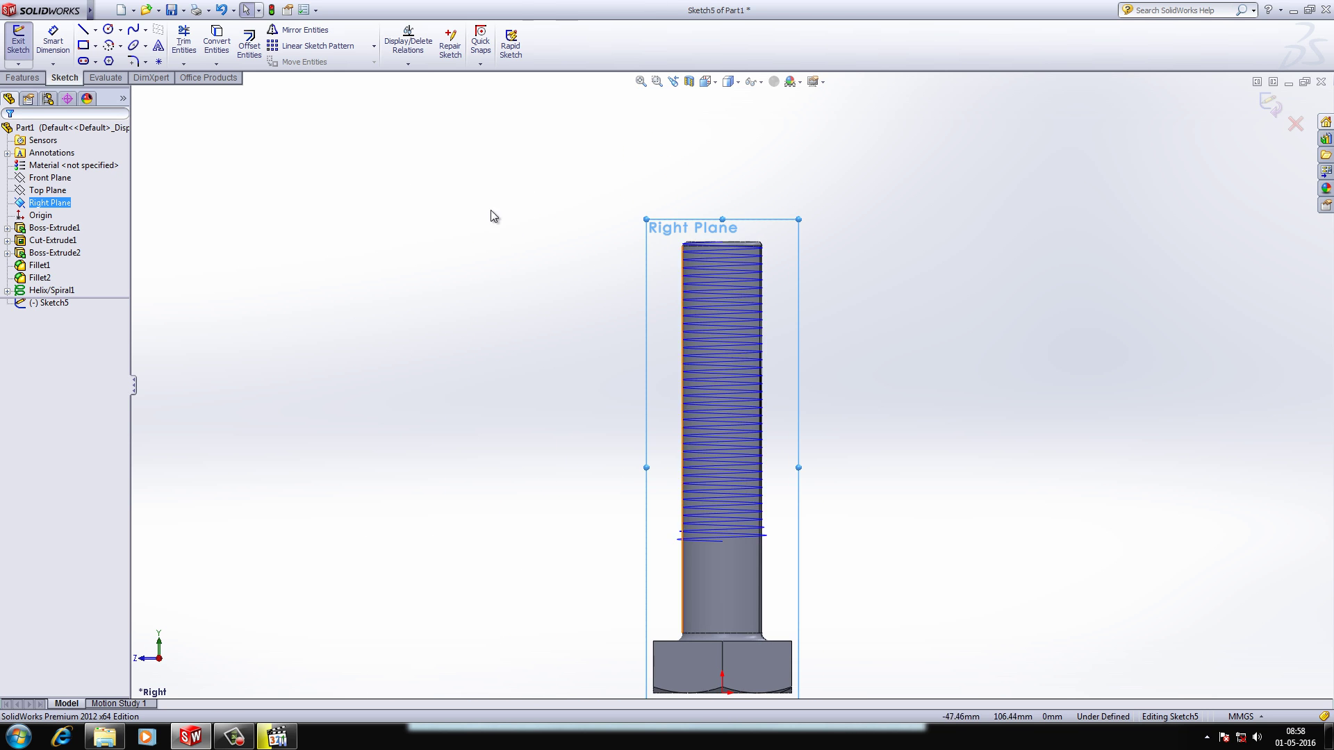
# Set the bolt's display style to Wireframe
pyautogui.click(727, 582)
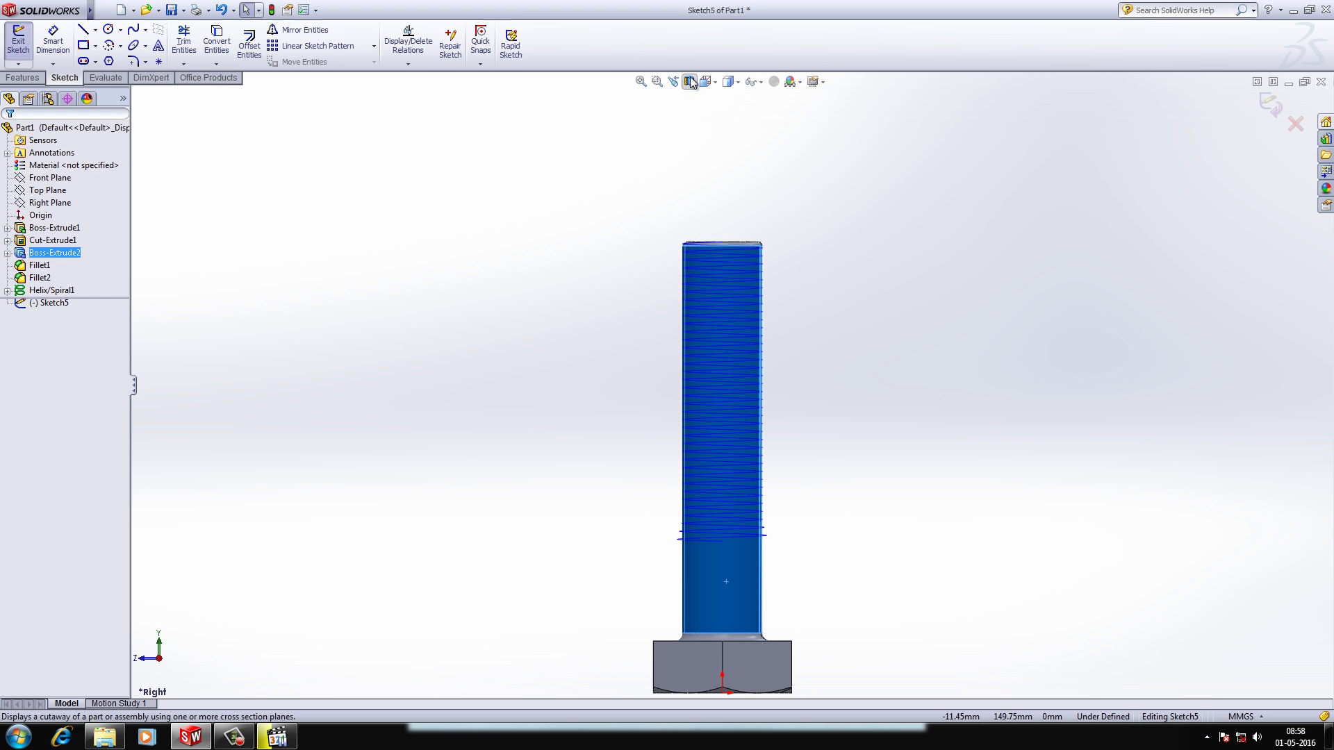
pyautogui.click(728, 82)
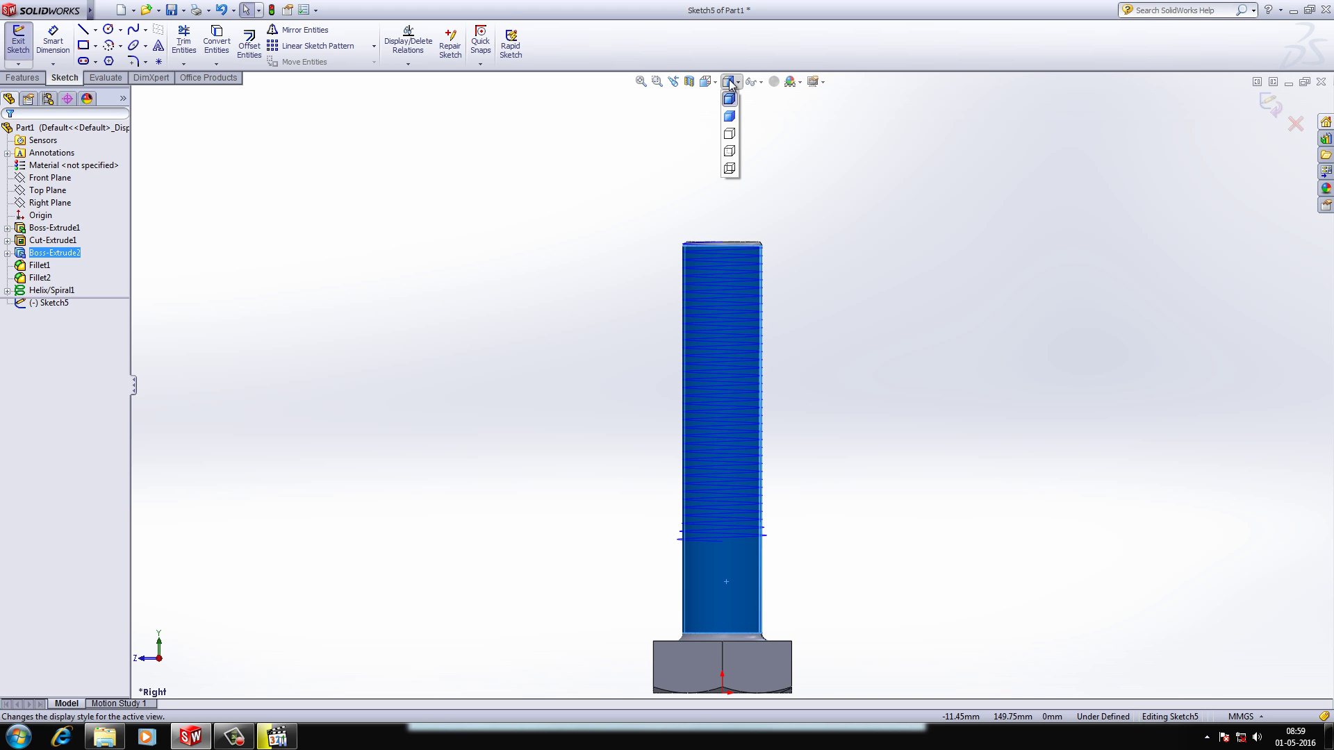
pyautogui.click(731, 165)
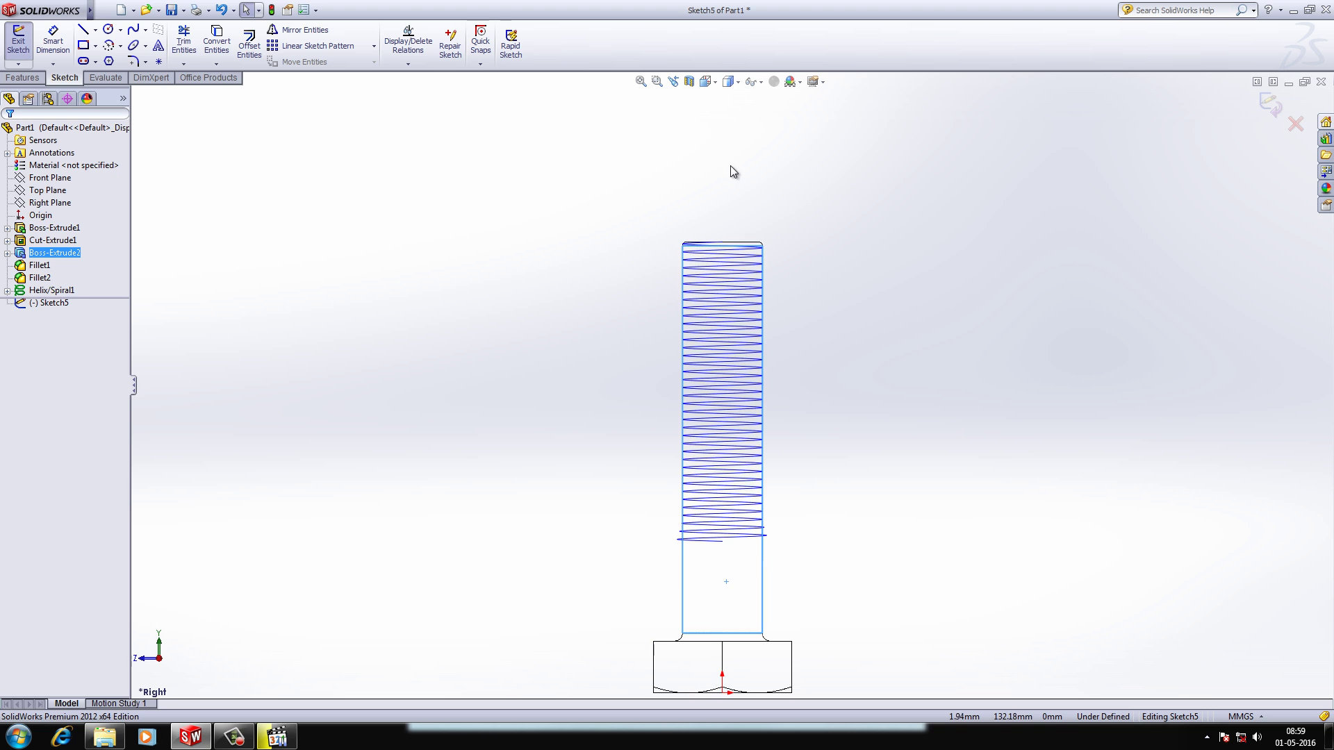
pyautogui.click(785, 219)
pyautogui.scroll(2, 708, 262)
pyautogui.scroll(-5, 730, 337)
pyautogui.scroll(-3, 731, 303)
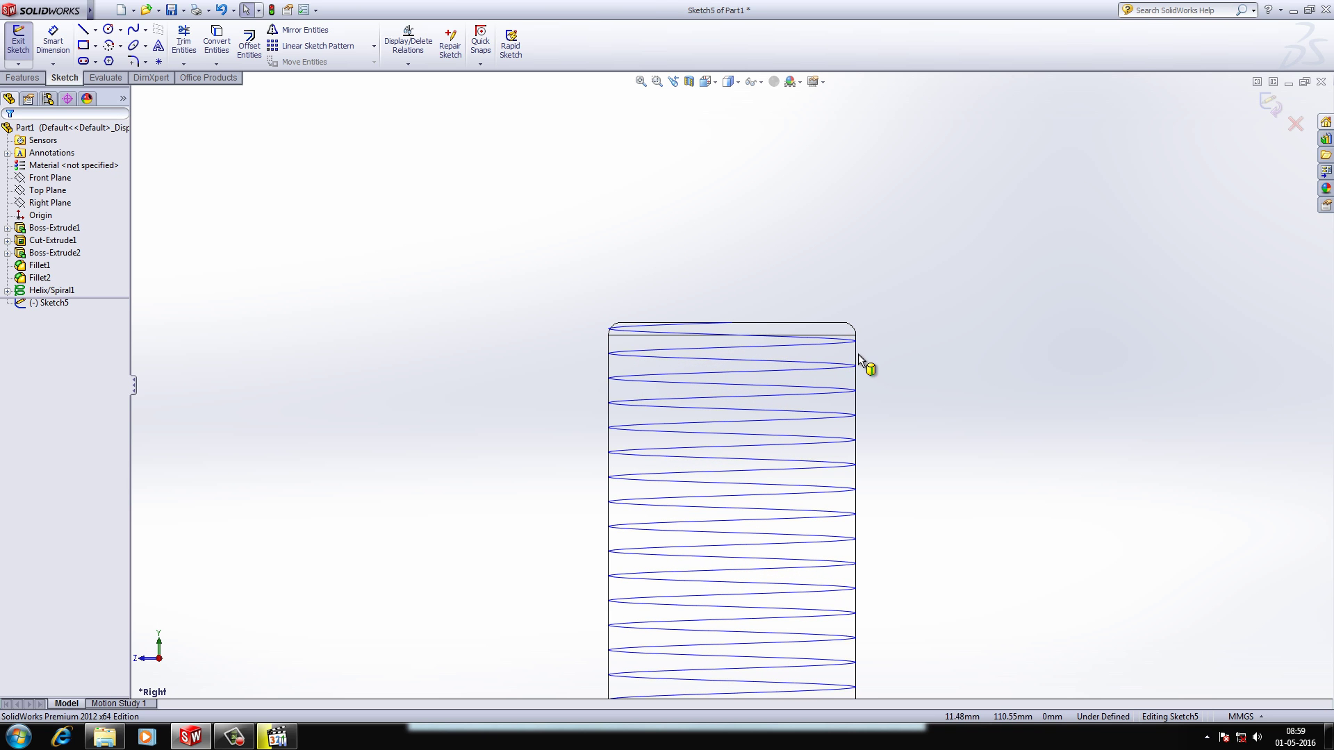
# Switch to the Left view and zoom to fit the whole bolt
pyautogui.click(706, 81)
pyautogui.click(778, 135)
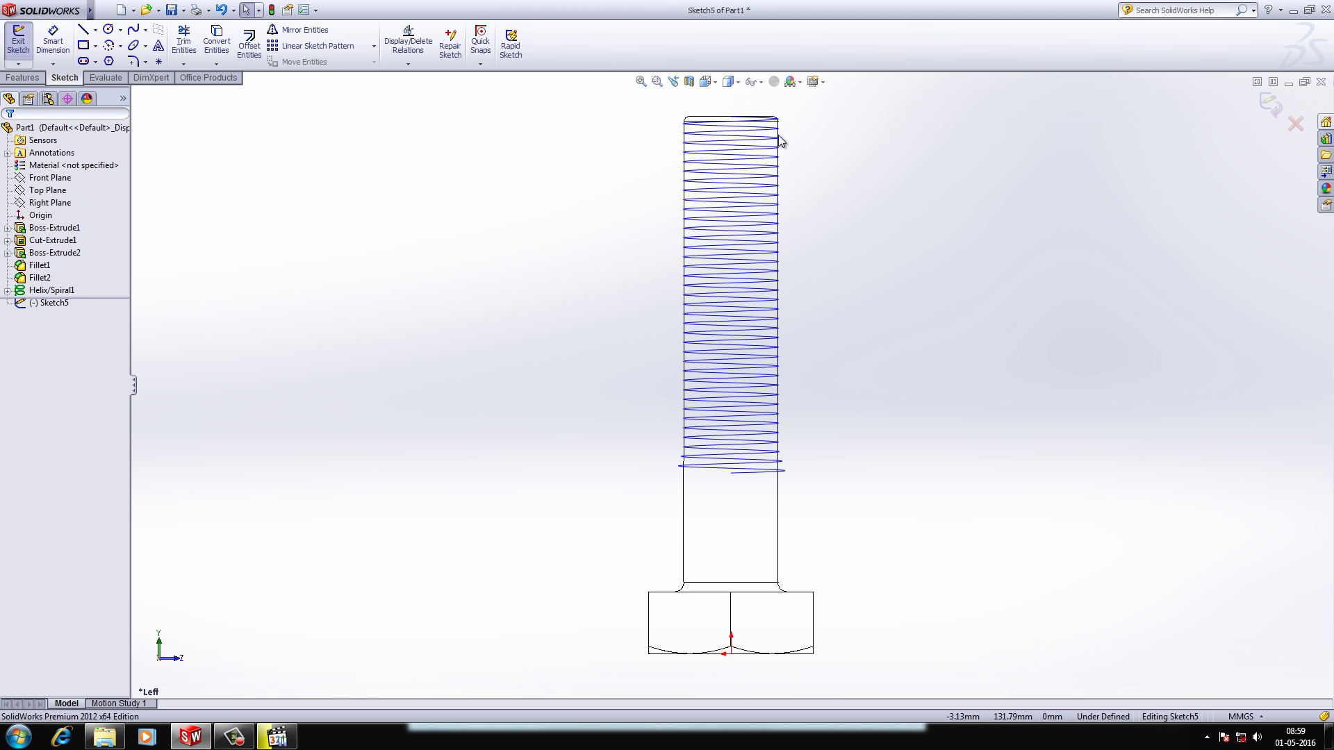
pyautogui.press('z')
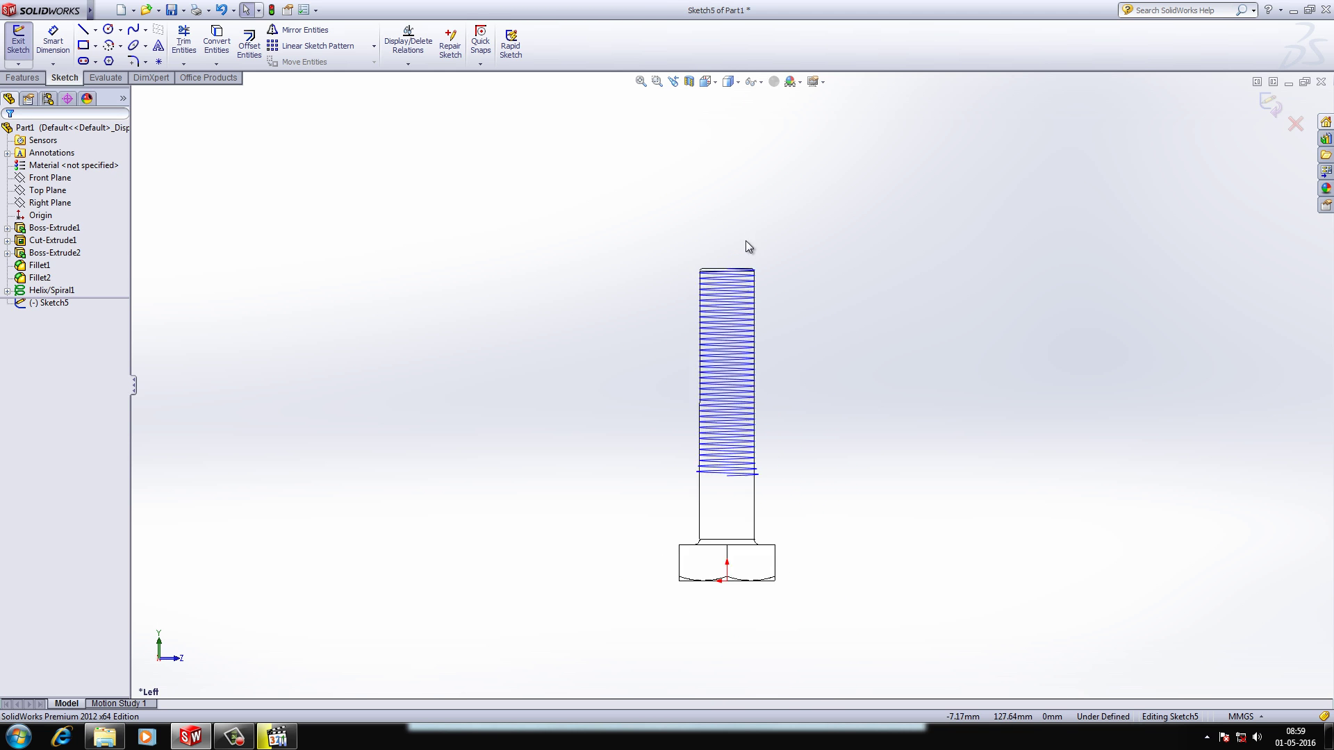
pyautogui.scroll(-10, 745, 248)
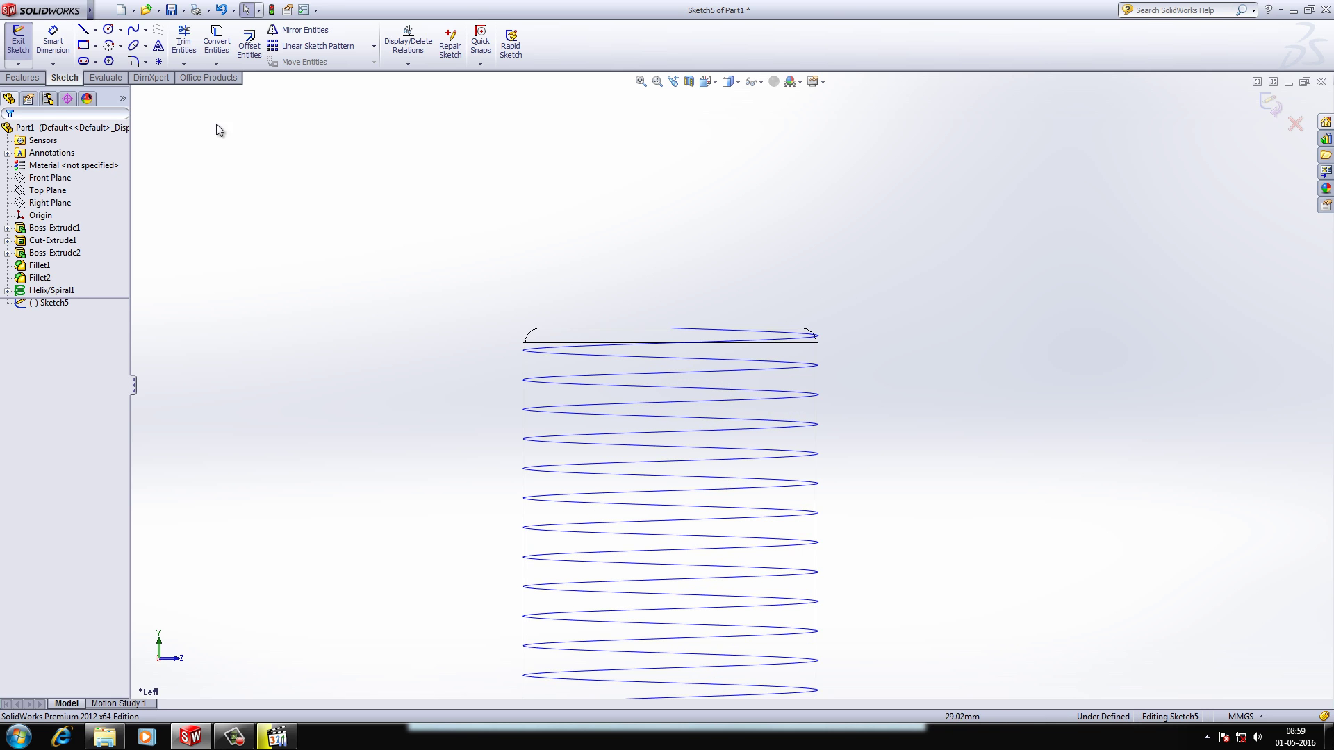
pyautogui.click(83, 30)
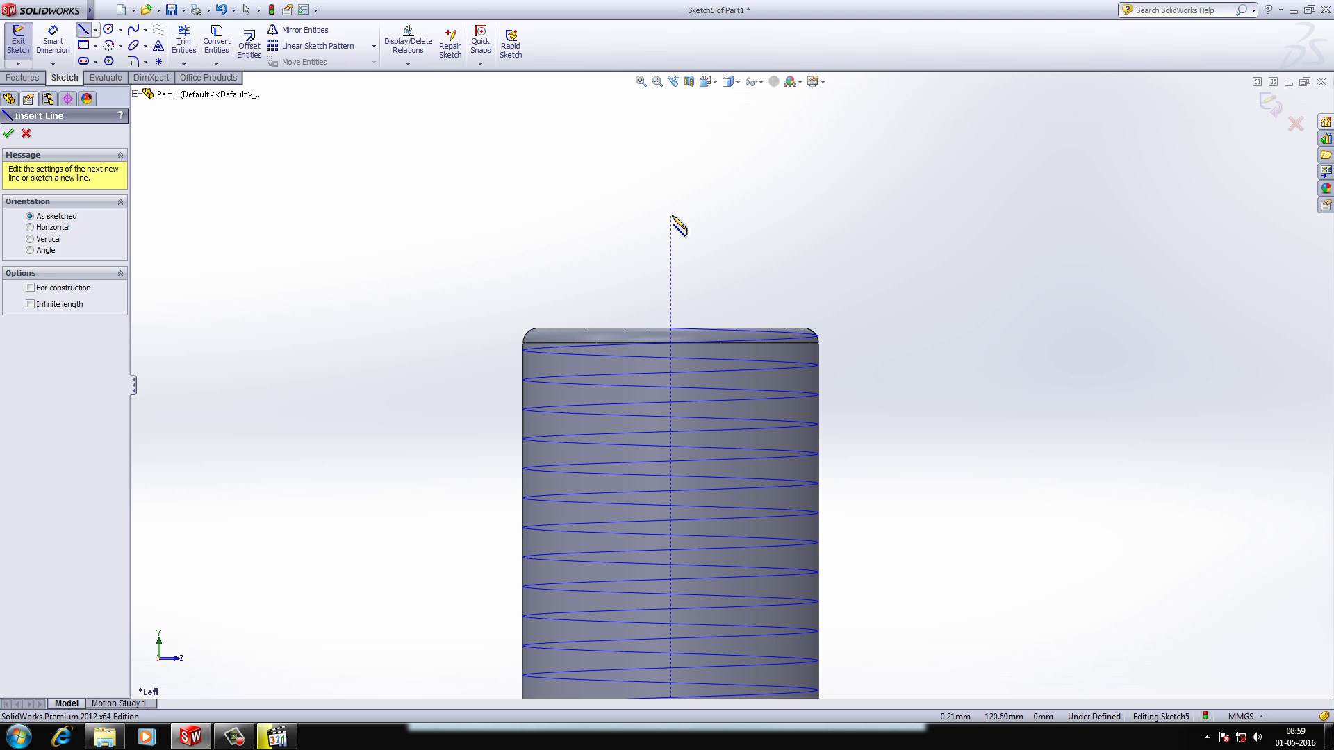
# Sketch a closed triangle beside the shank with a vertical back edge and pointed tip
pyautogui.click(701, 237)
pyautogui.click(701, 286)
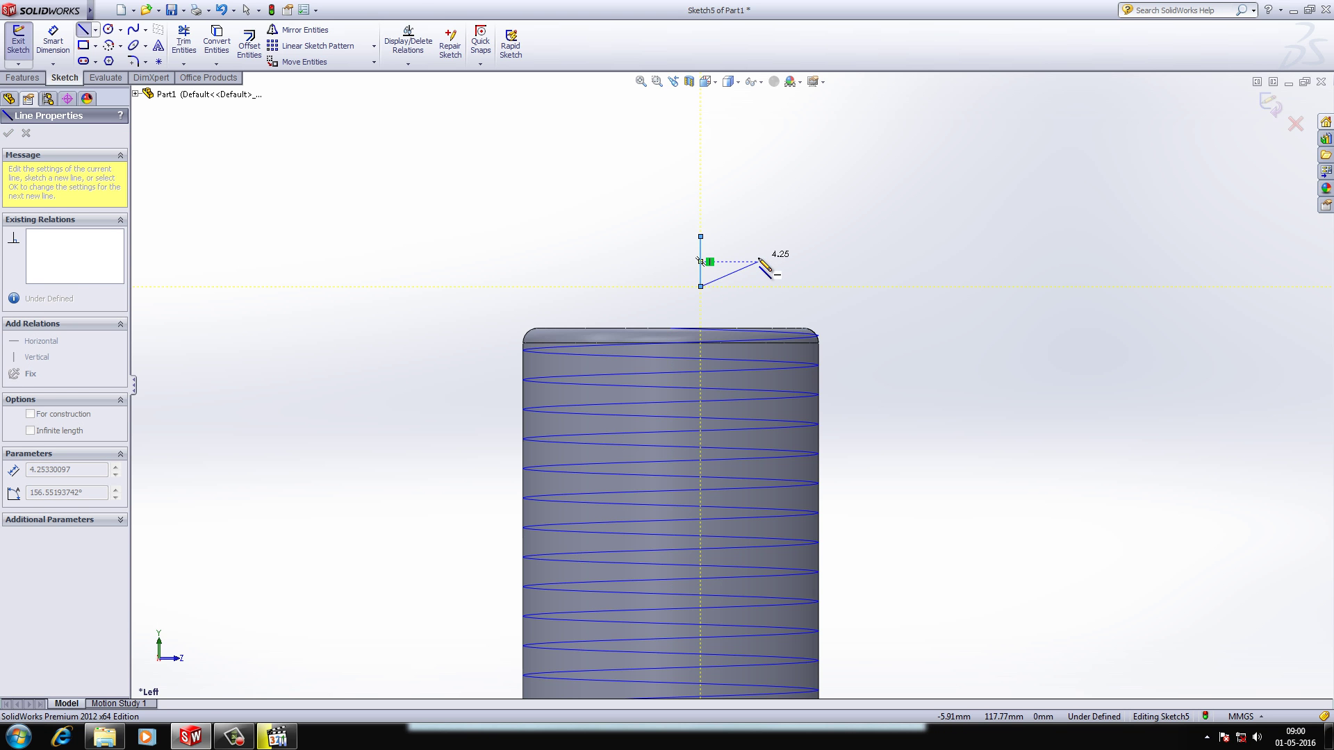
pyautogui.click(757, 262)
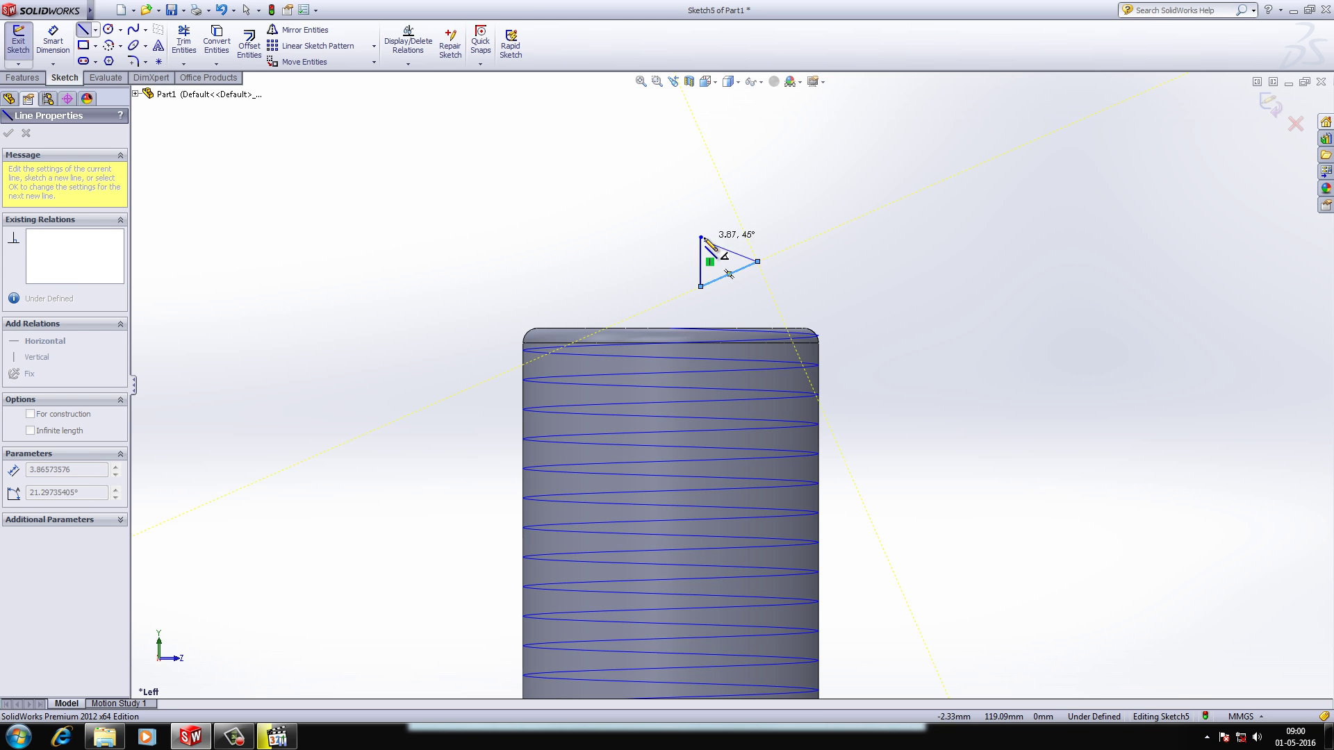
pyautogui.click(701, 237)
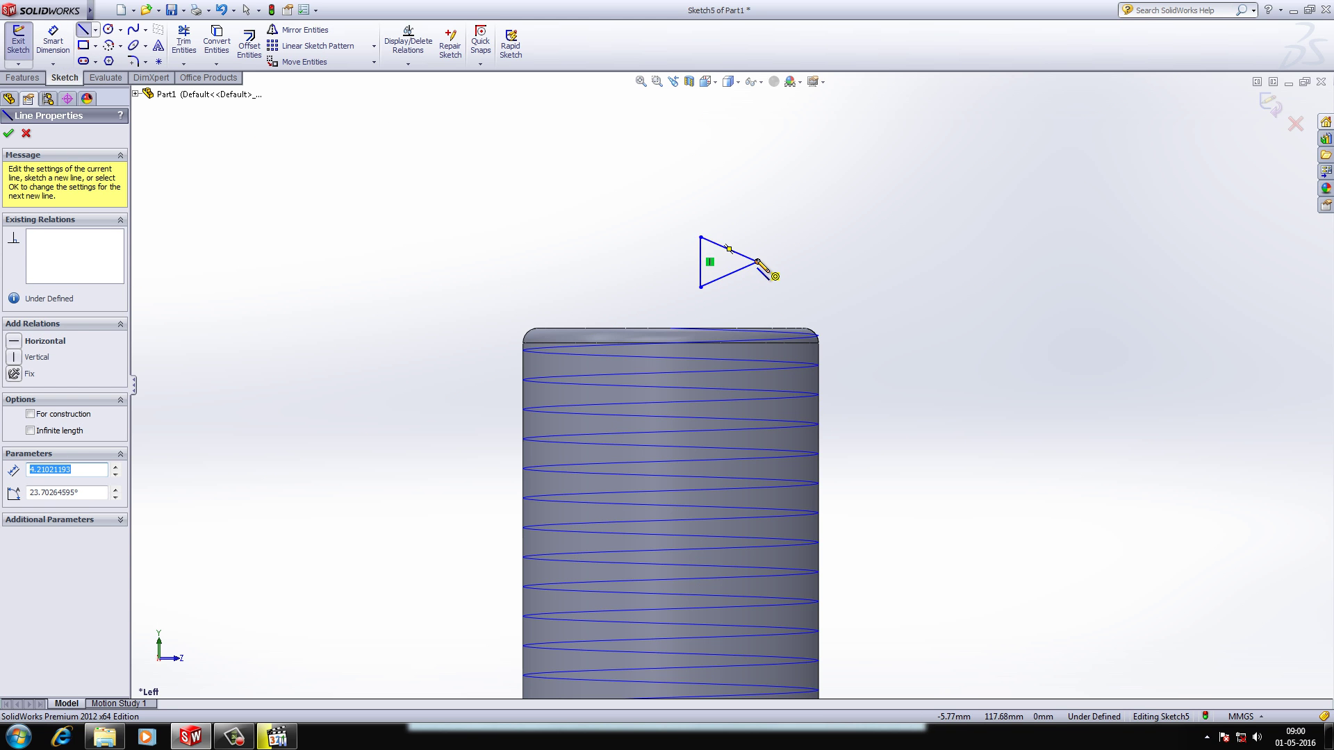
pyautogui.click(701, 262)
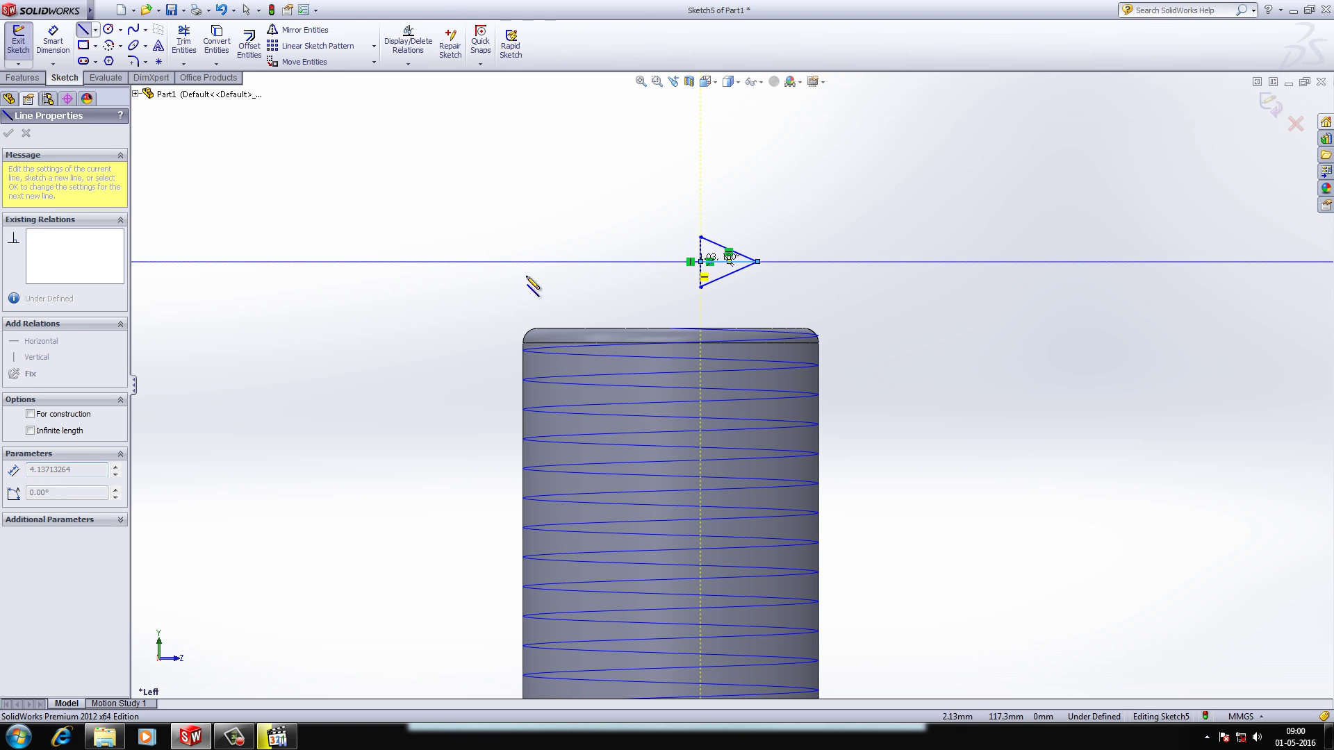
pyautogui.rightClick(500, 271)
pyautogui.click(615, 291)
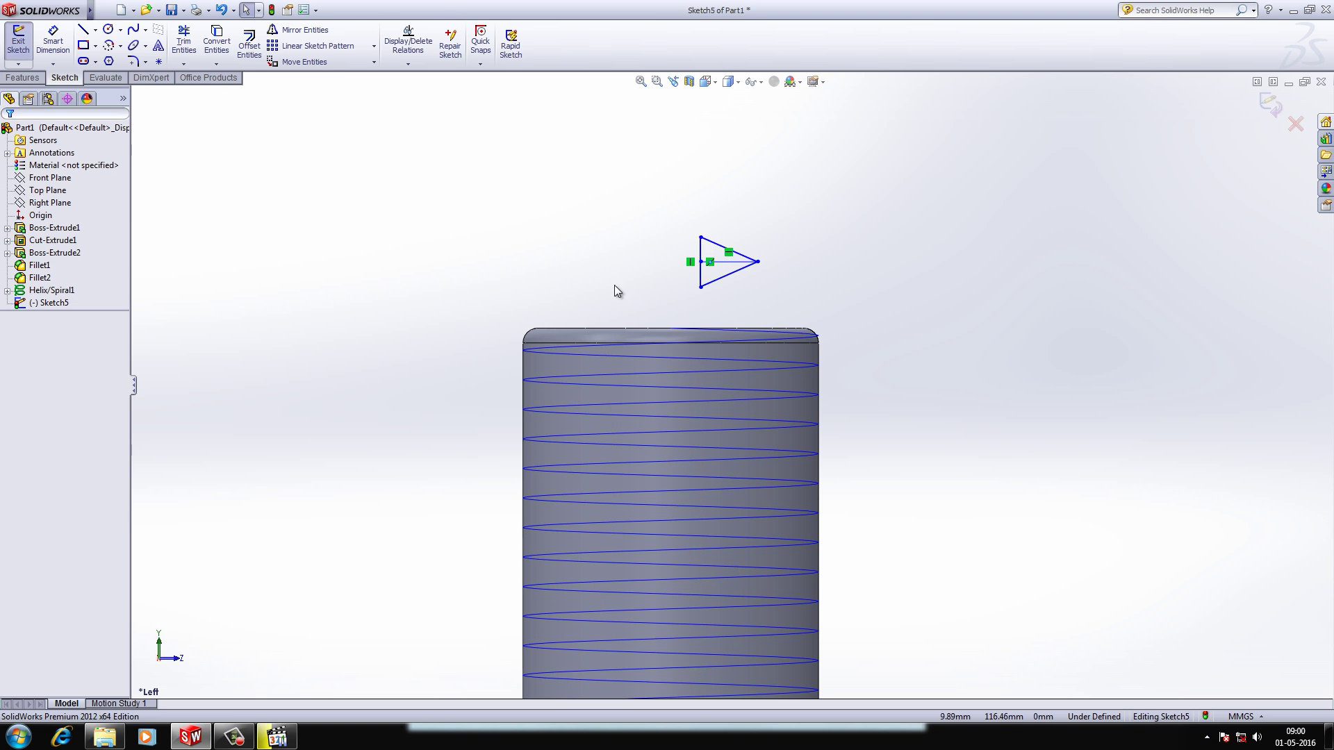
# Convert the horizontal centreline across the triangle into construction geometry
pyautogui.click(723, 262)
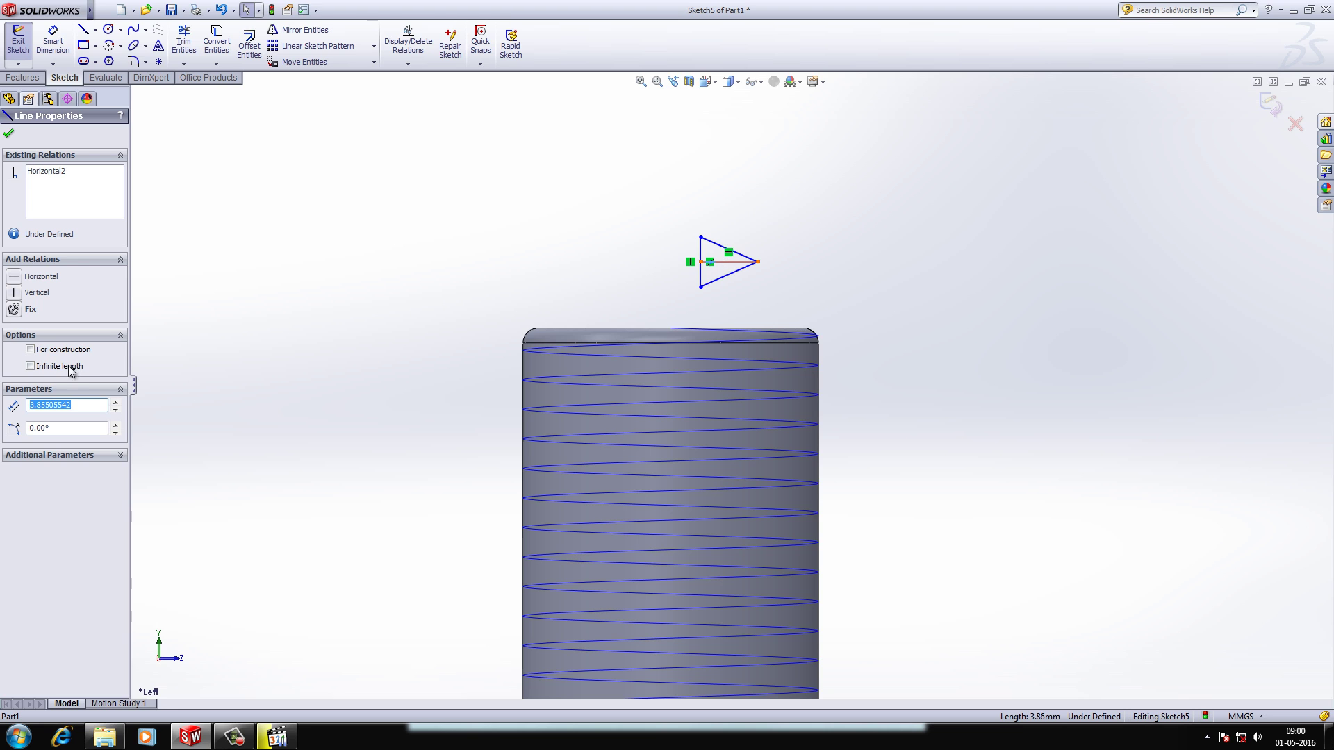
pyautogui.click(30, 349)
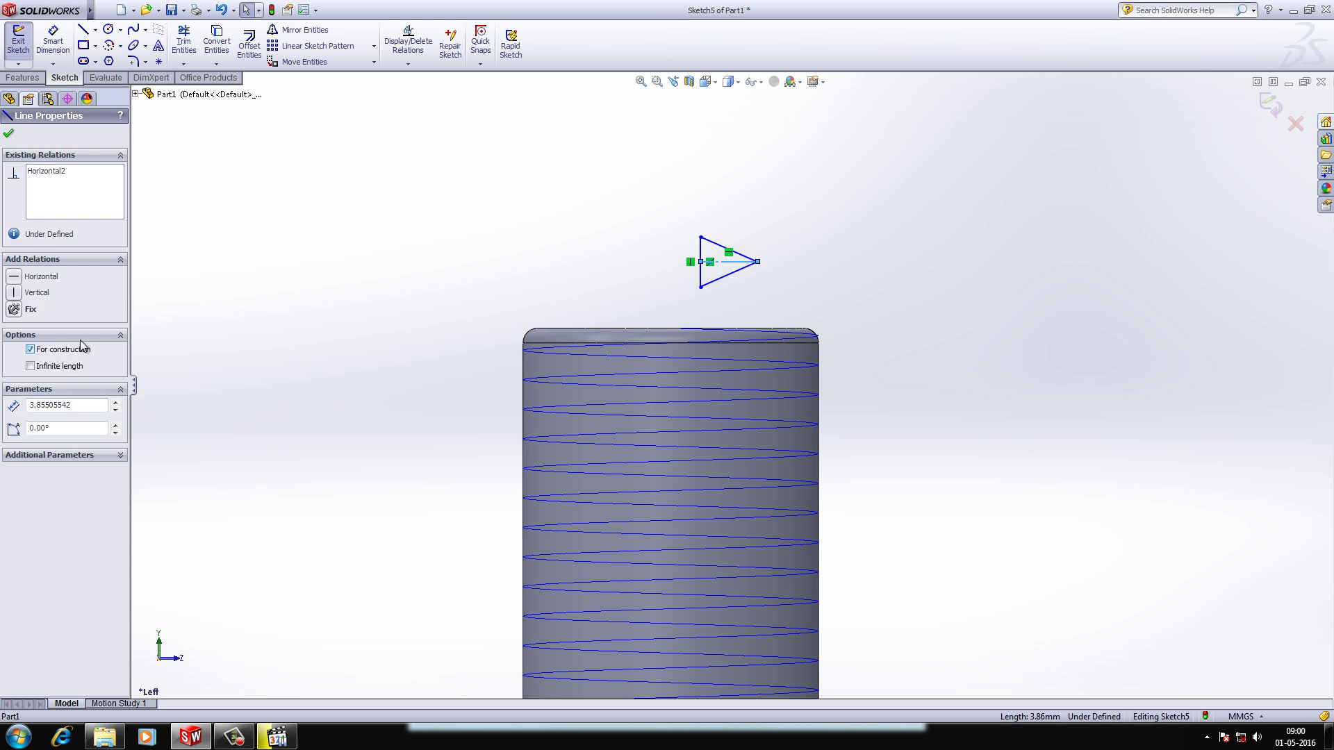
pyautogui.click(577, 193)
pyautogui.click(83, 29)
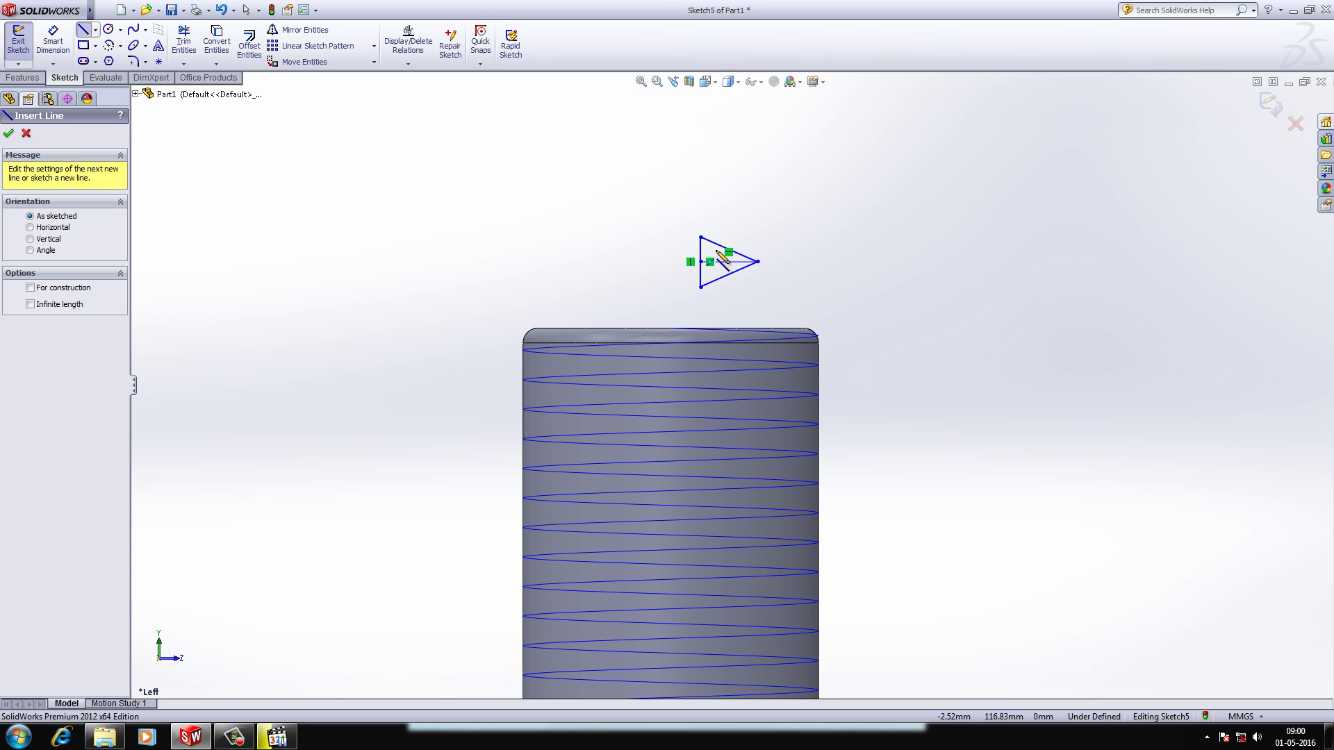
pyautogui.click(728, 250)
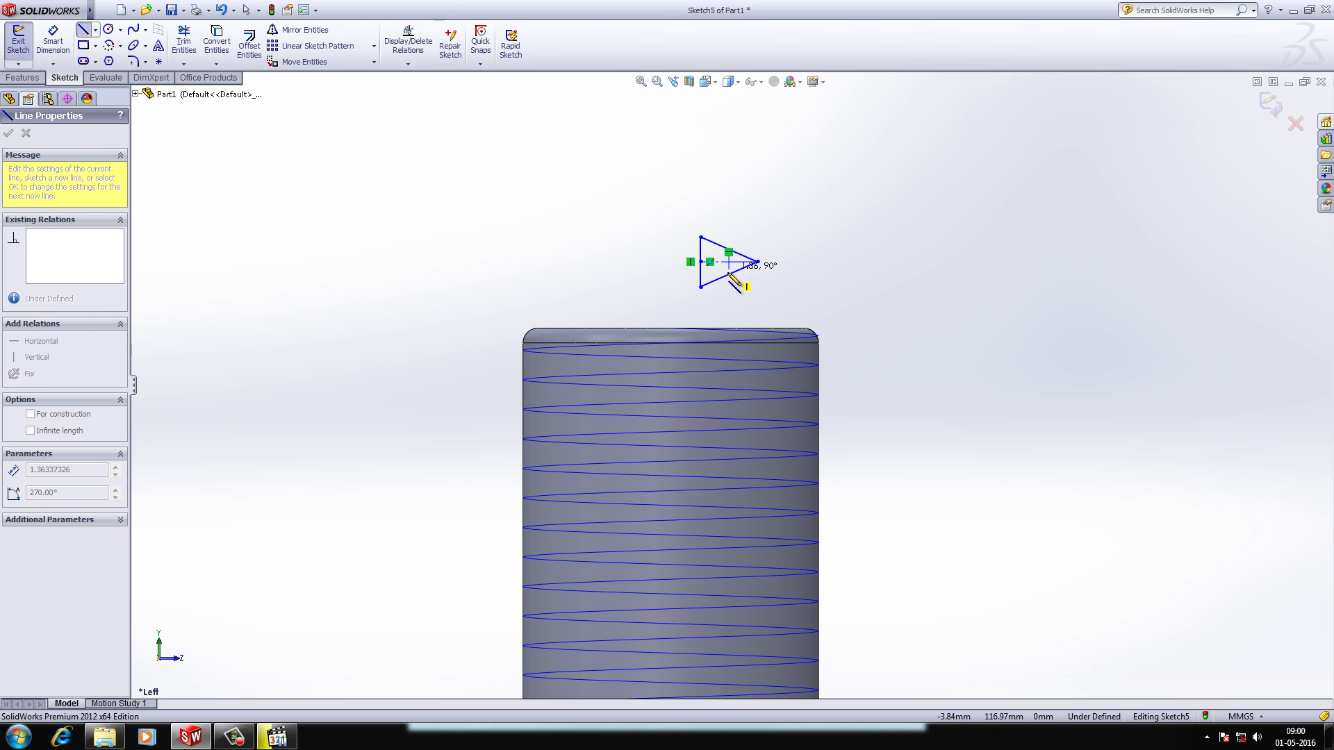
pyautogui.rightClick(783, 225)
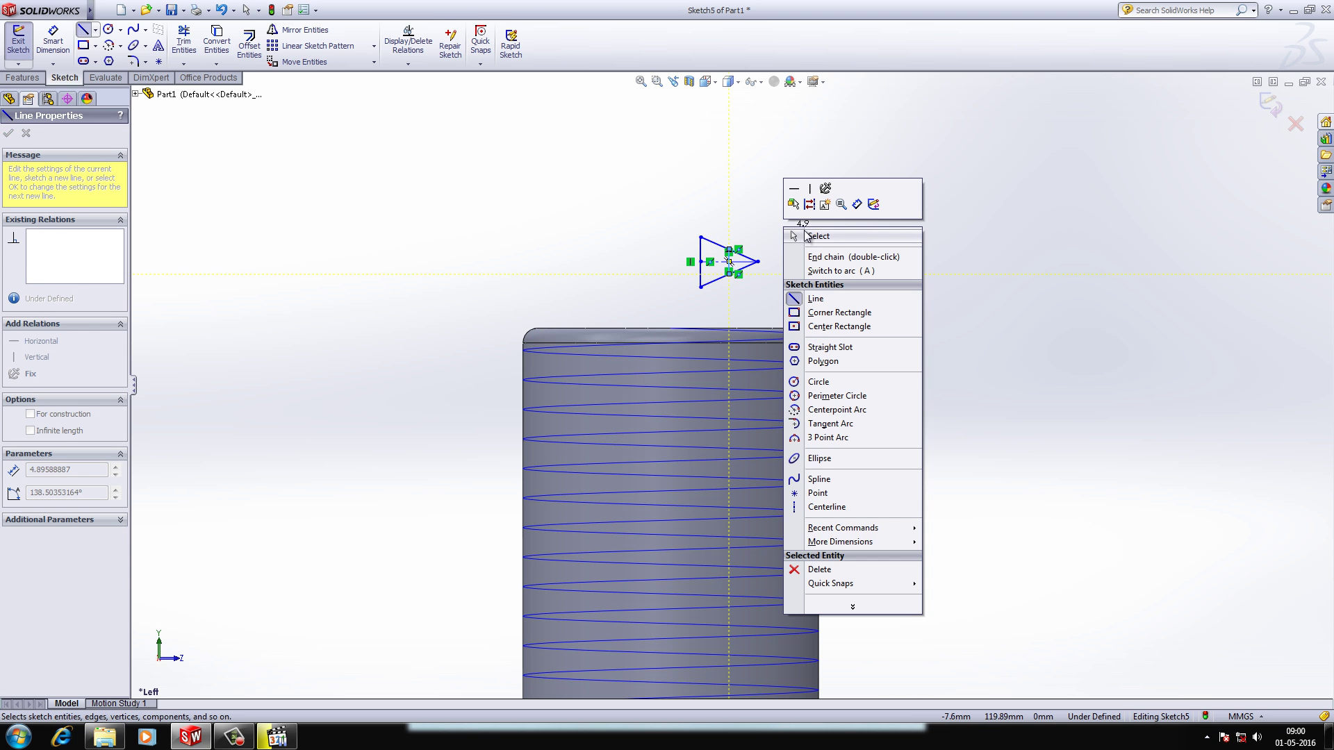
pyautogui.click(809, 237)
pyautogui.click(730, 270)
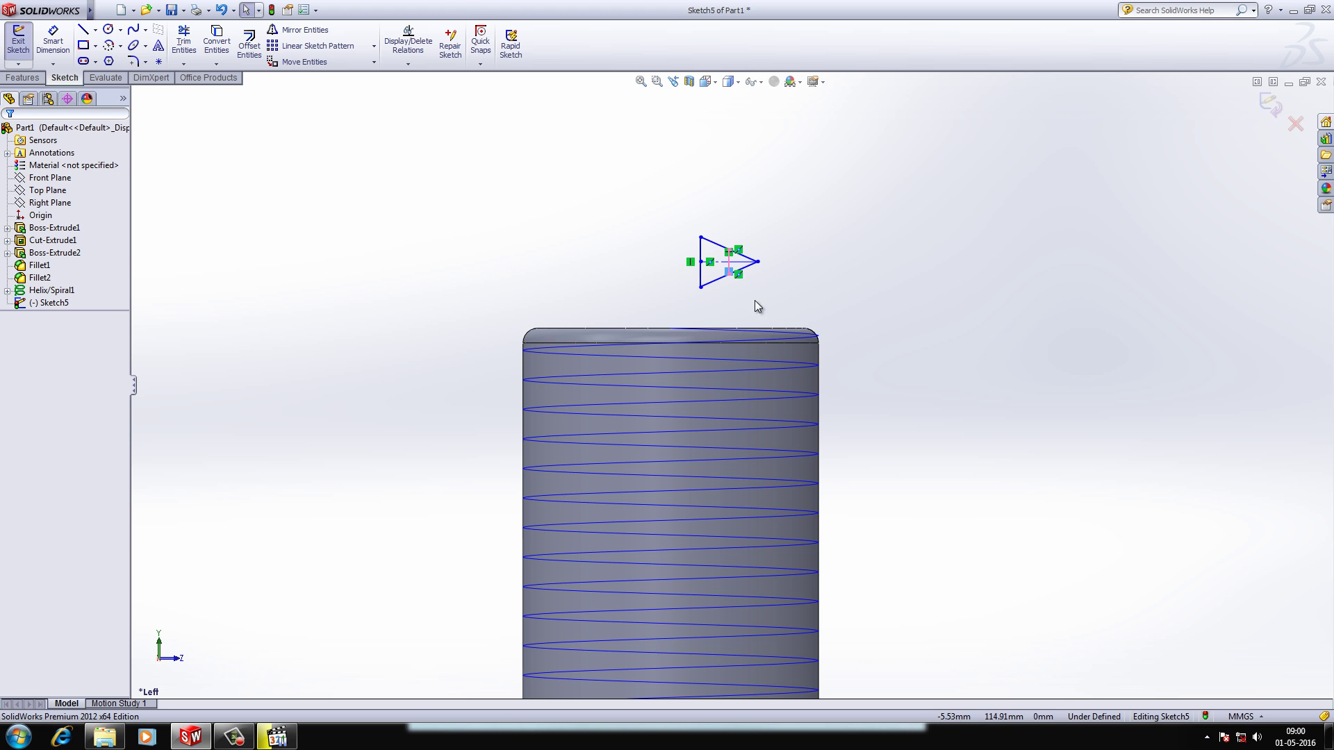
# Make the triangle's inner vertical line construction geometry
pyautogui.scroll(1, 736, 262)
pyautogui.scroll(-8, 737, 278)
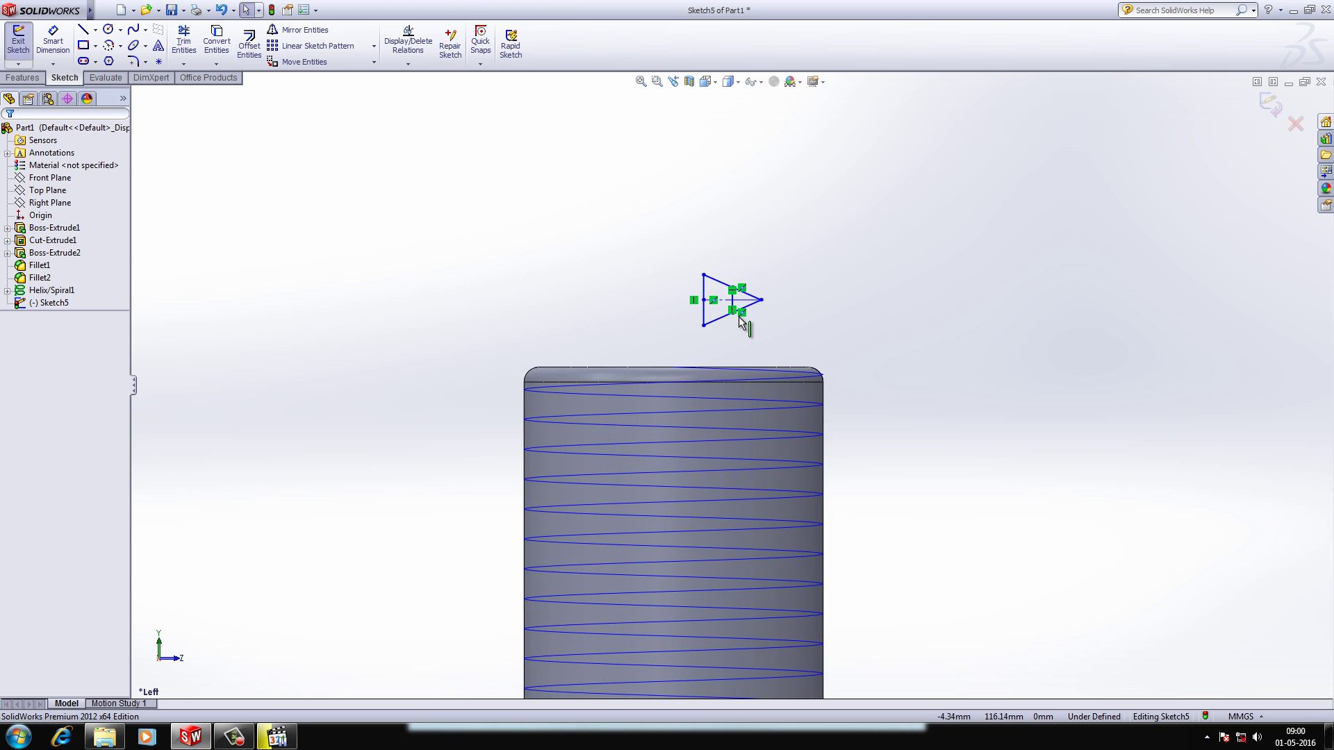
pyautogui.click(717, 294)
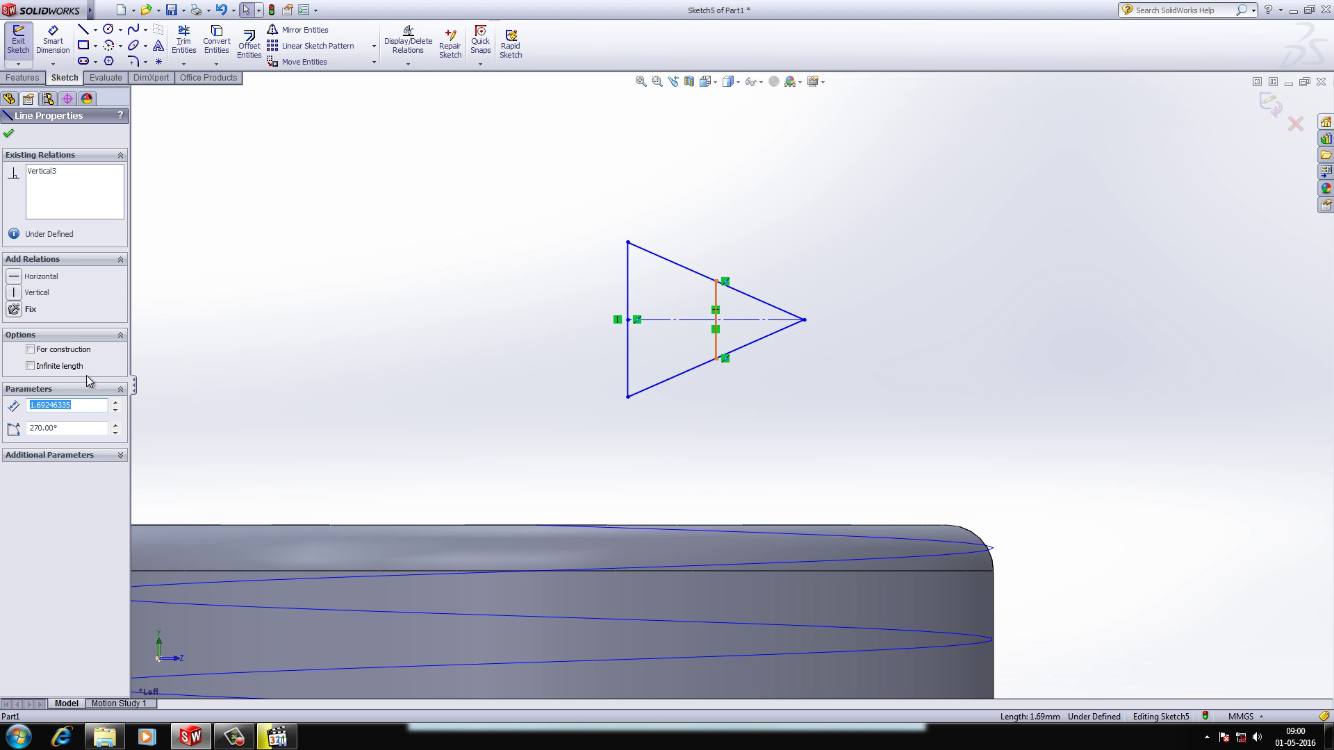
pyautogui.click(58, 351)
pyautogui.click(453, 252)
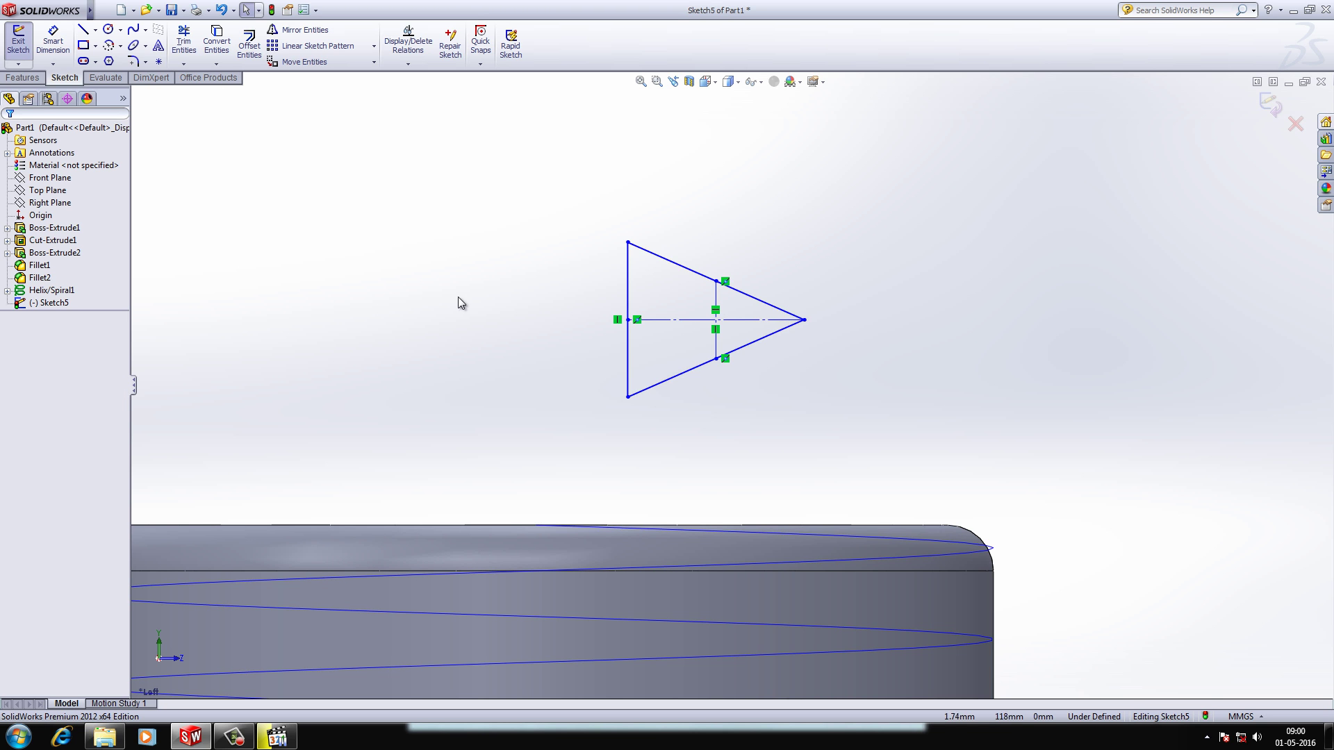
# Place a sketch point at the centreline's midpoint and drag it to reshape the triangle
pyautogui.click(158, 62)
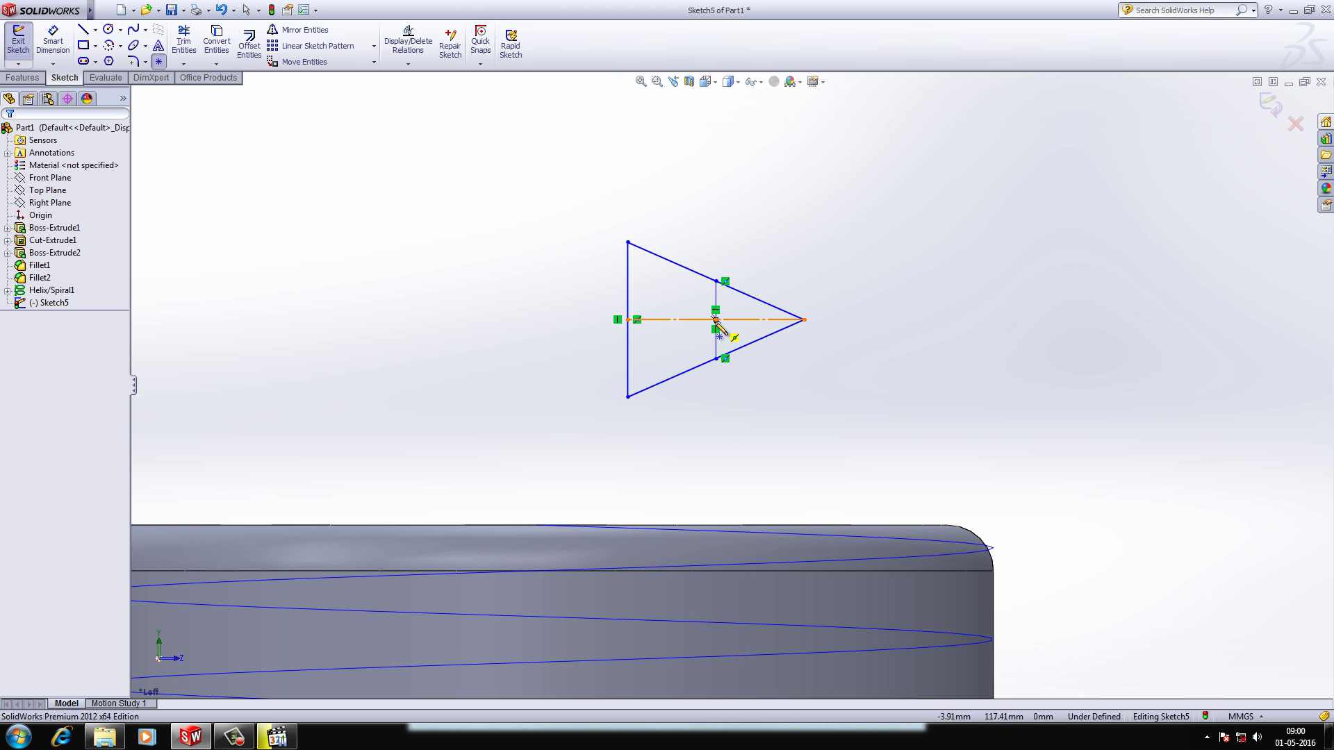
pyautogui.click(716, 320)
pyautogui.rightClick(848, 282)
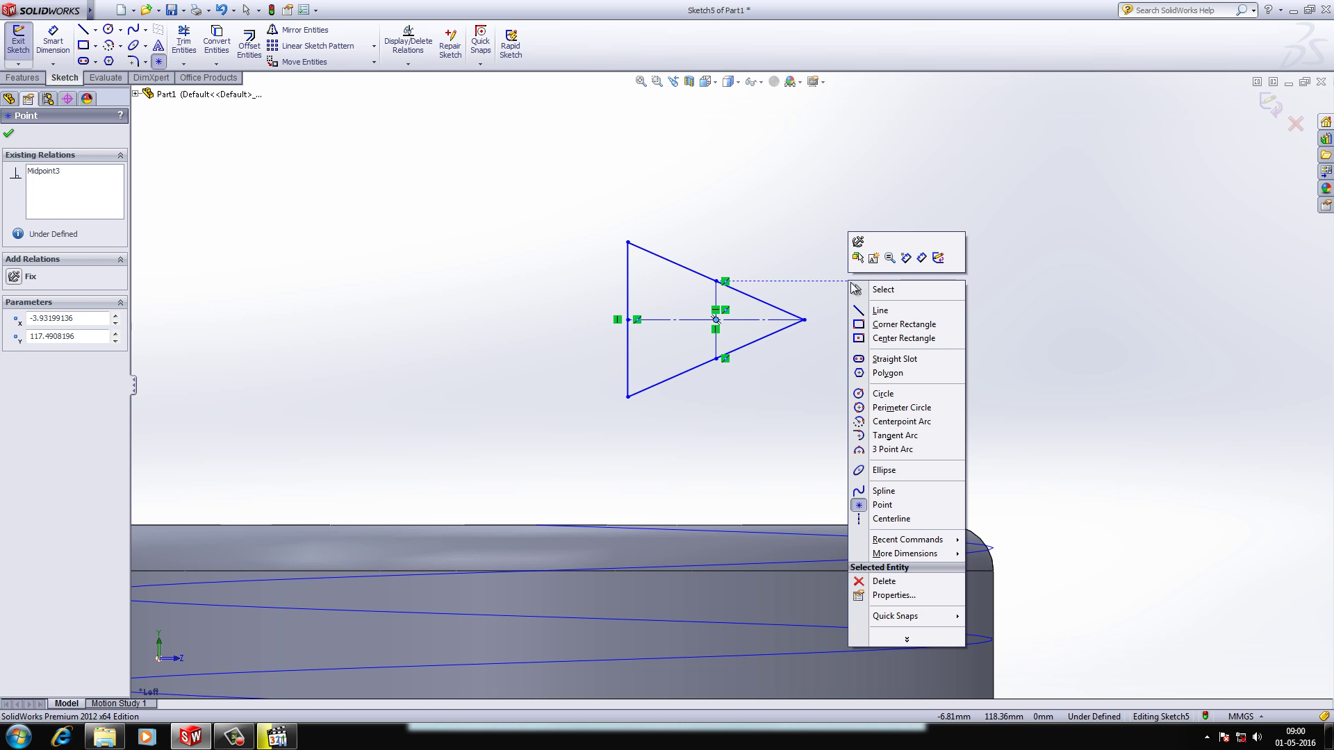
pyautogui.click(858, 298)
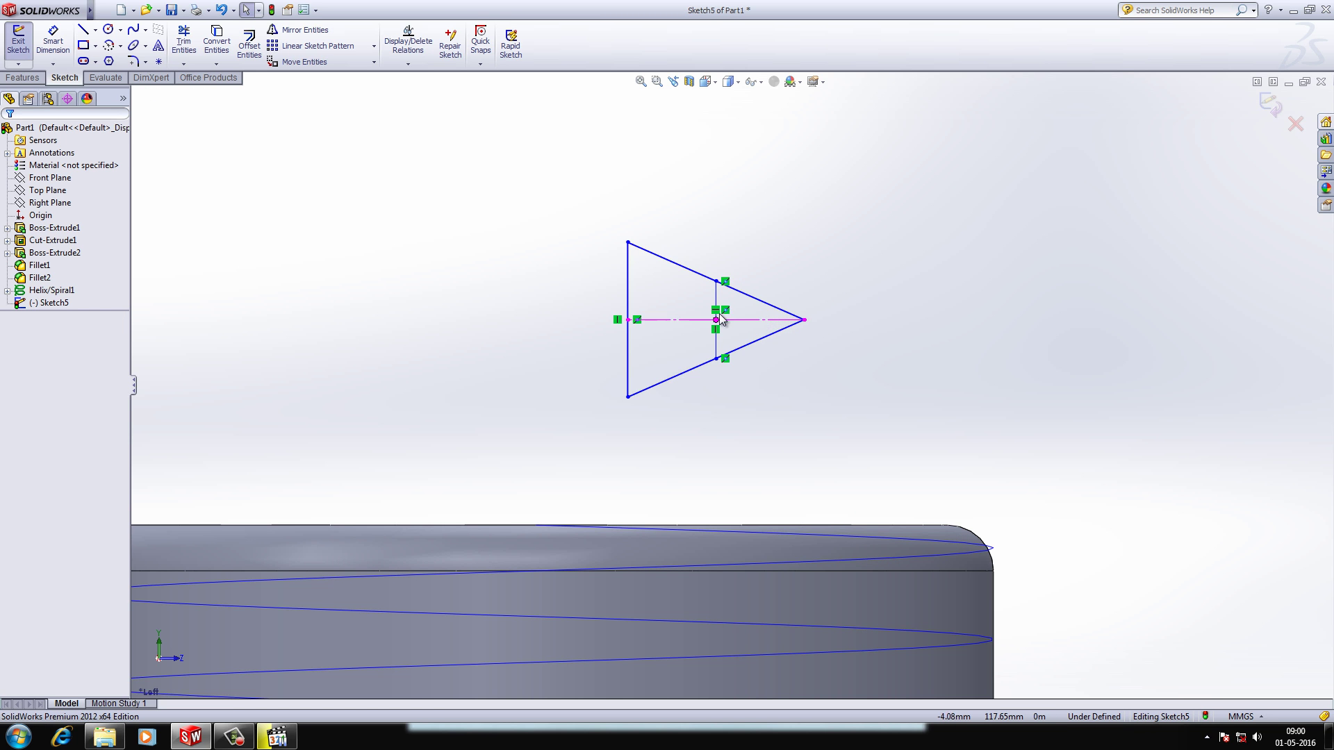
pyautogui.moveTo(717, 322); pyautogui.dragTo(722, 317)
pyautogui.click(53, 42)
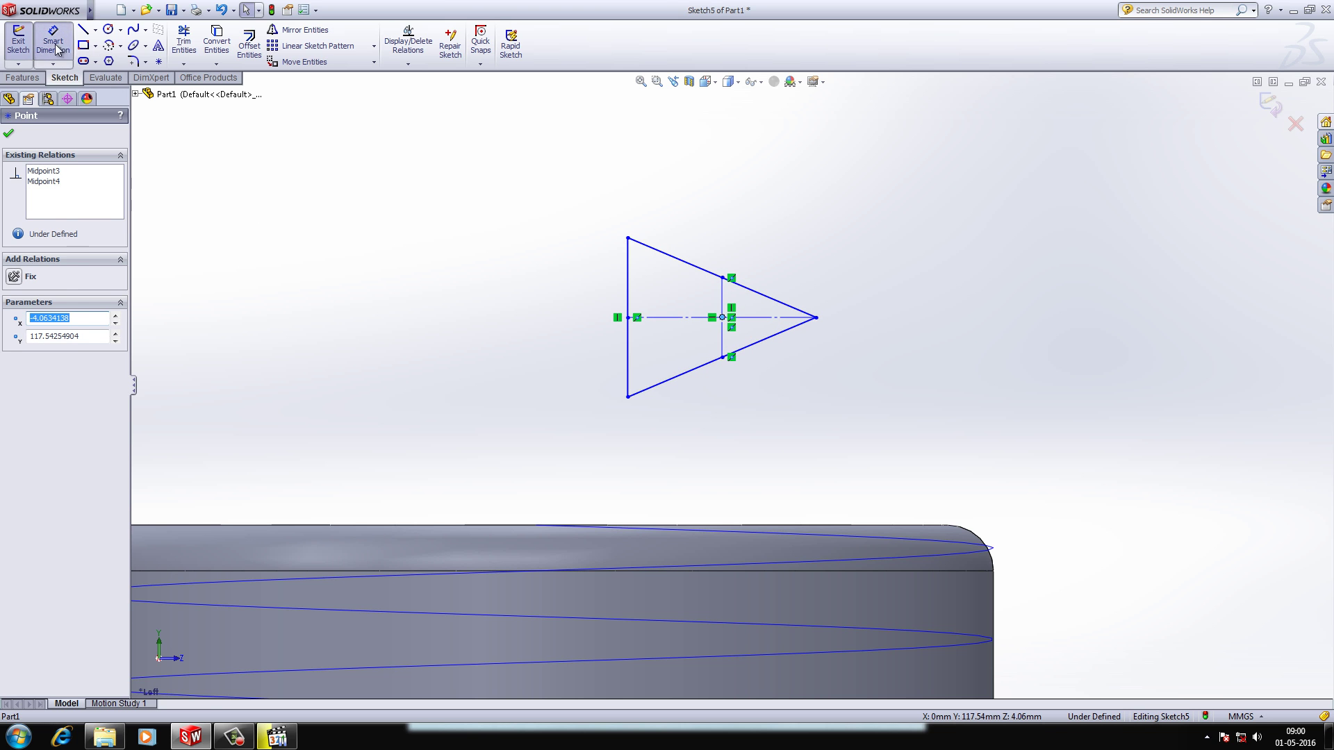
pyautogui.click(627, 306)
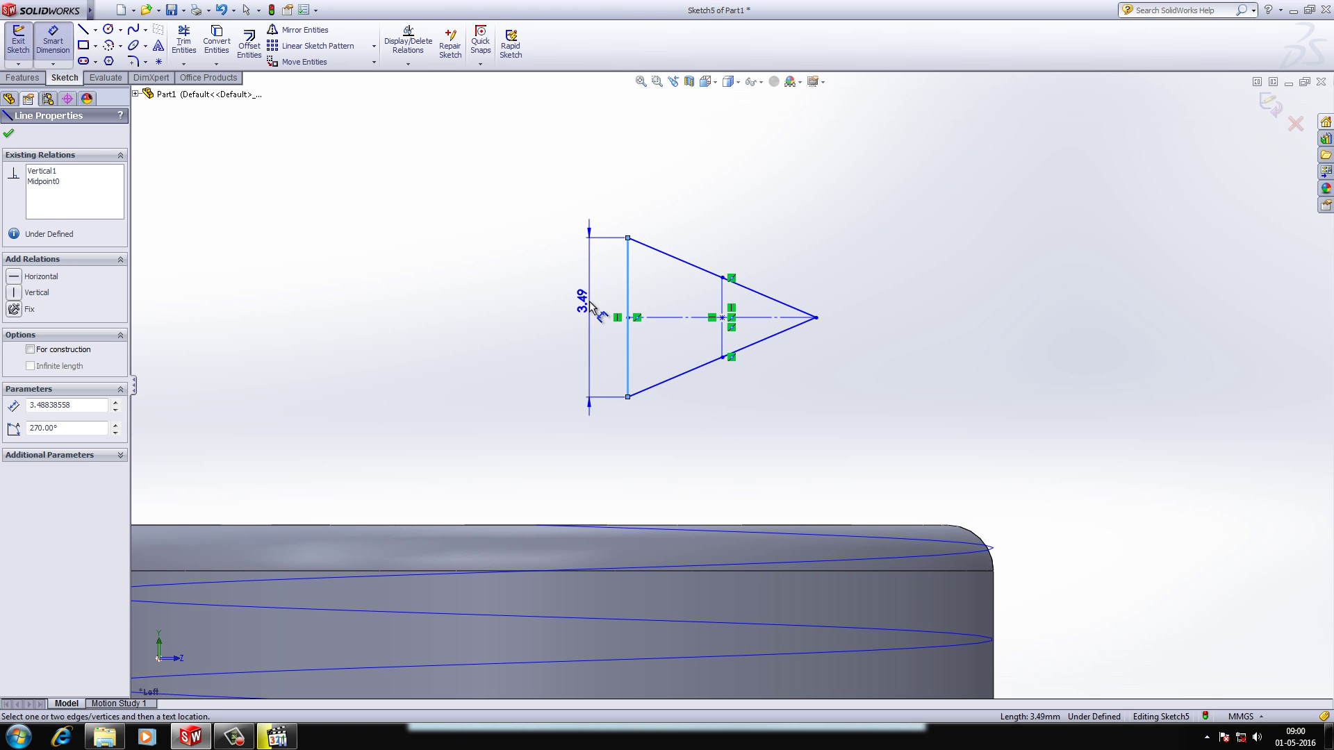
# Dimension the triangle's left side to 2 mm and its tip angle to 60°
pyautogui.click(591, 306)
pyautogui.write('2')
pyautogui.press('Return')
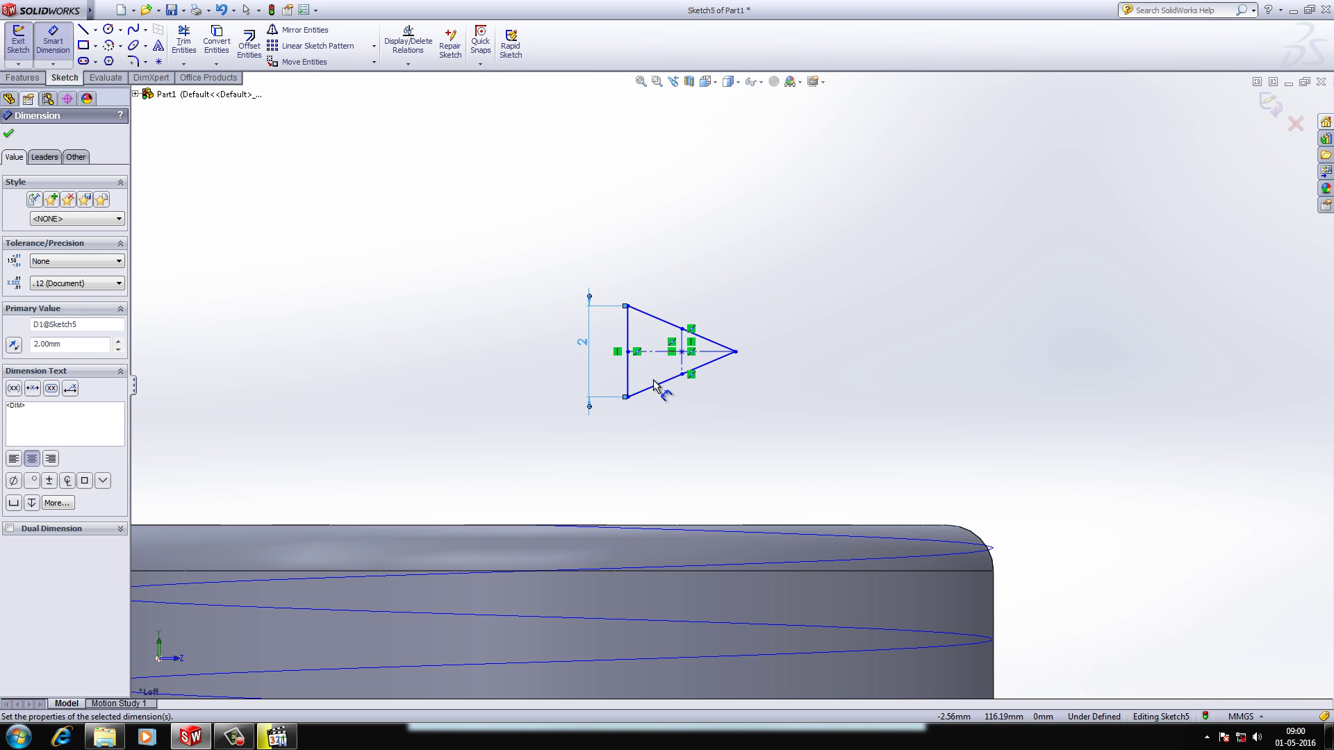
pyautogui.click(705, 359)
pyautogui.click(719, 345)
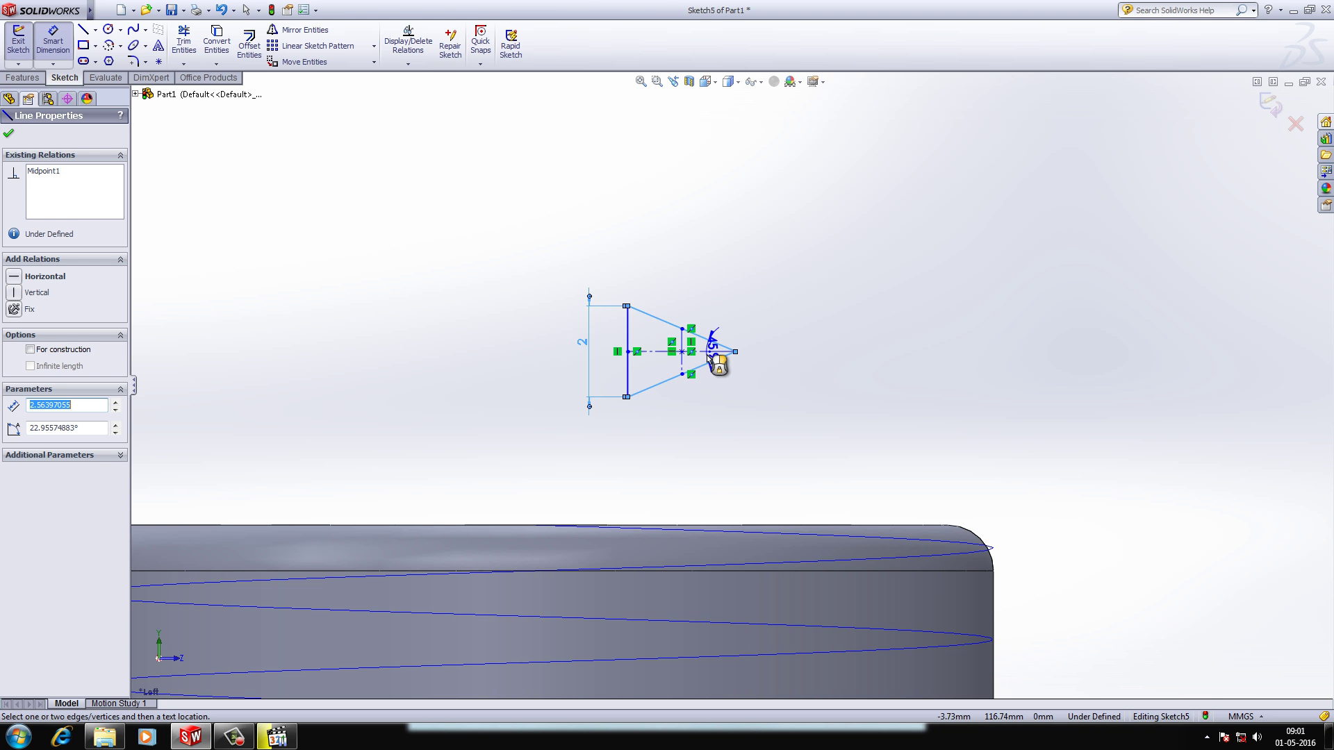
pyautogui.click(715, 357)
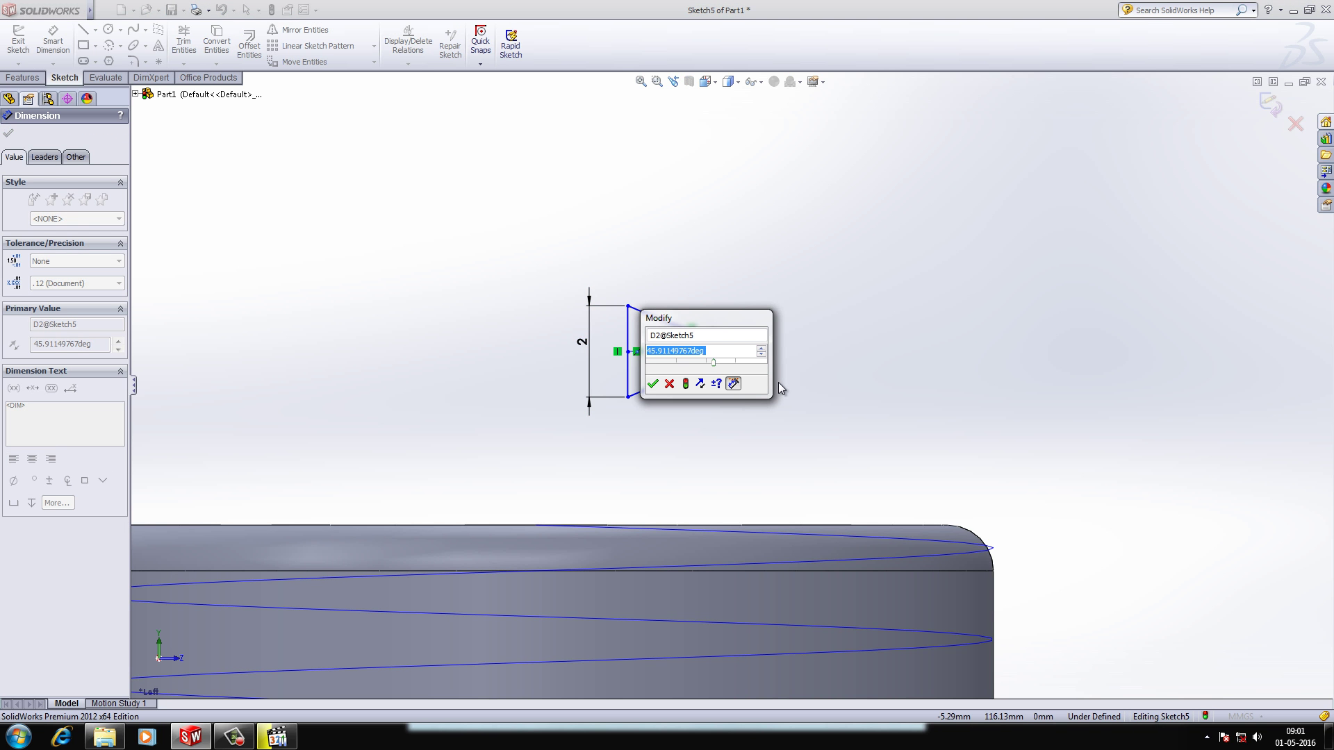
pyautogui.write('60')
pyautogui.press('Return')
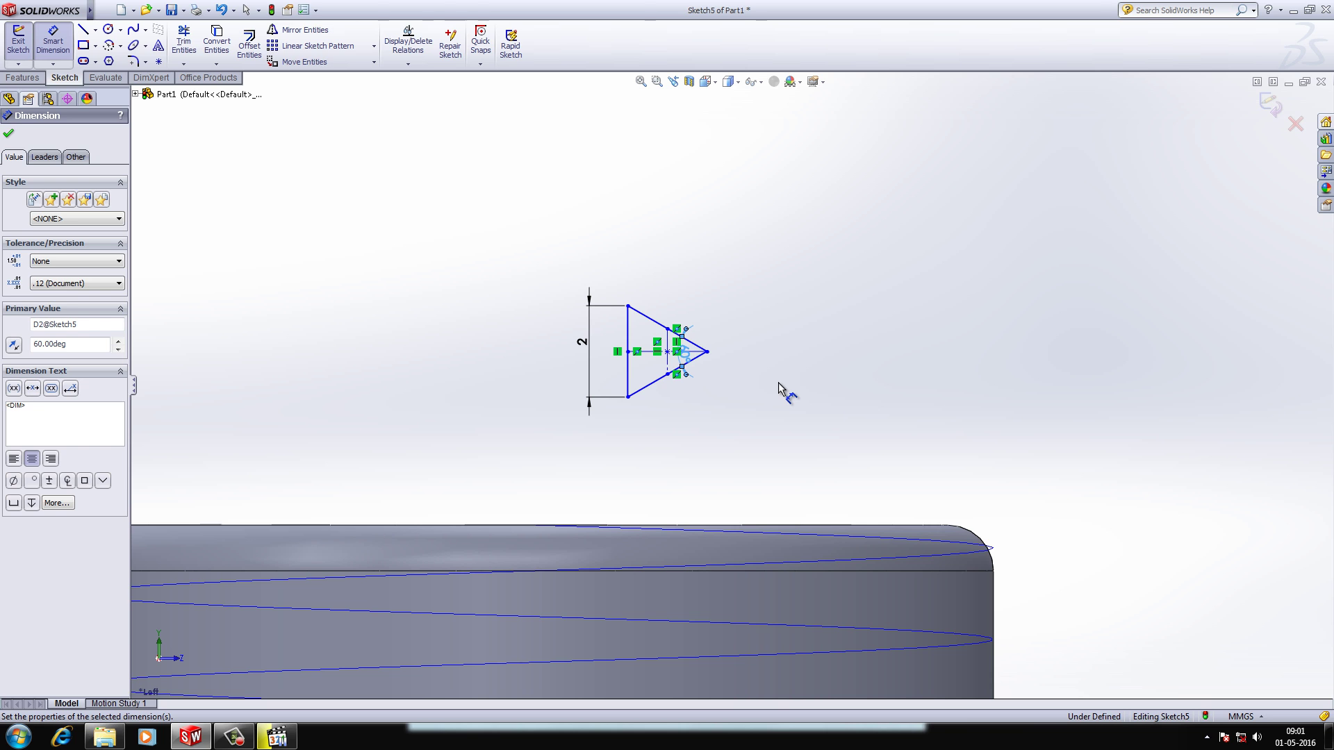
pyautogui.click(10, 137)
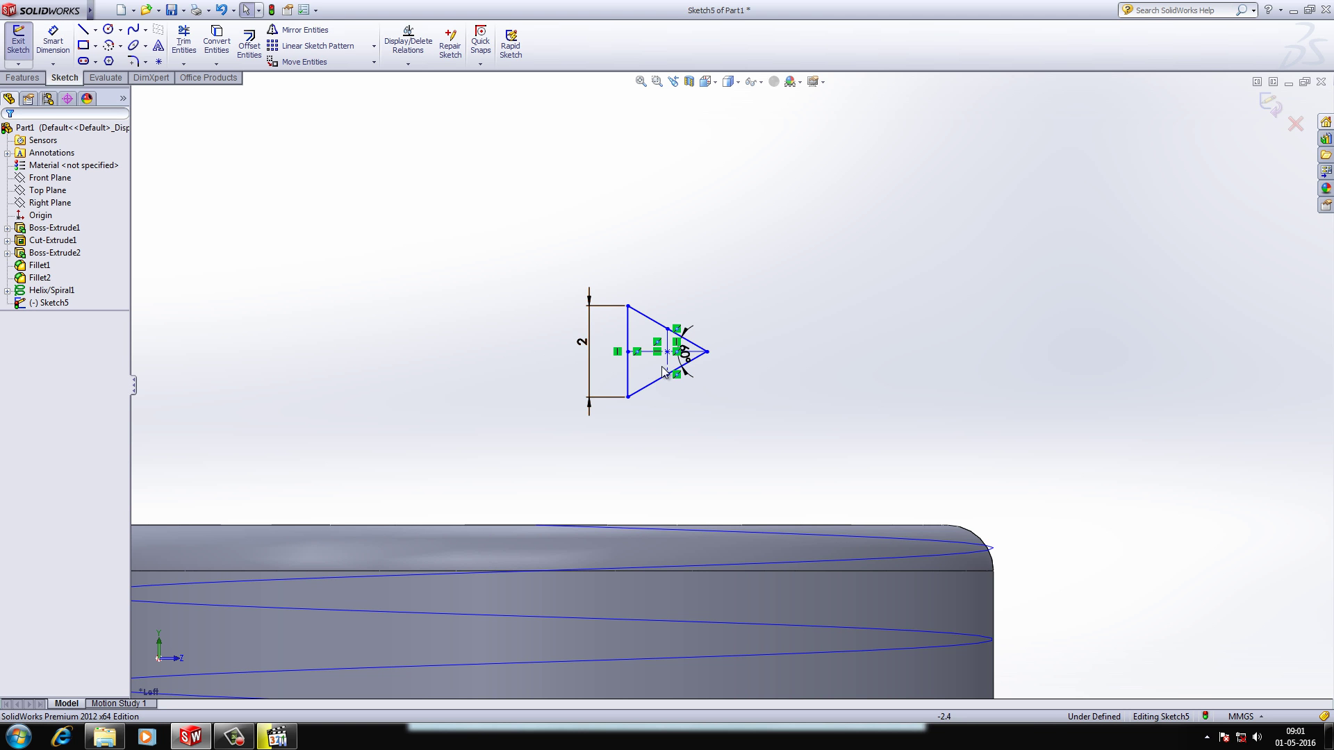
pyautogui.moveTo(668, 355)
pyautogui.mouseDown()
pyautogui.moveTo(665, 396)
pyautogui.moveTo(635, 438)
pyautogui.mouseUp()
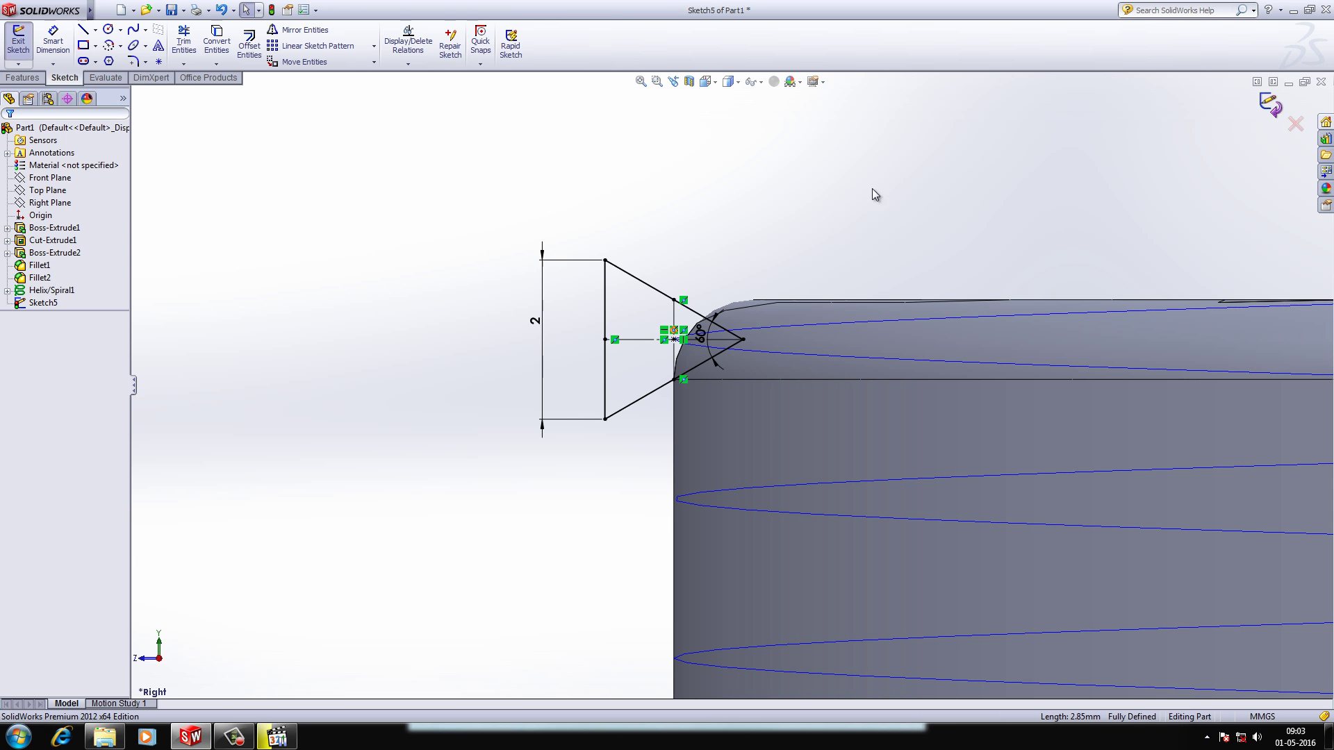
# Delete the inner vertical construction line and the centreline midpoint from Sketch5
pyautogui.hotkey('ctrl', 'b')
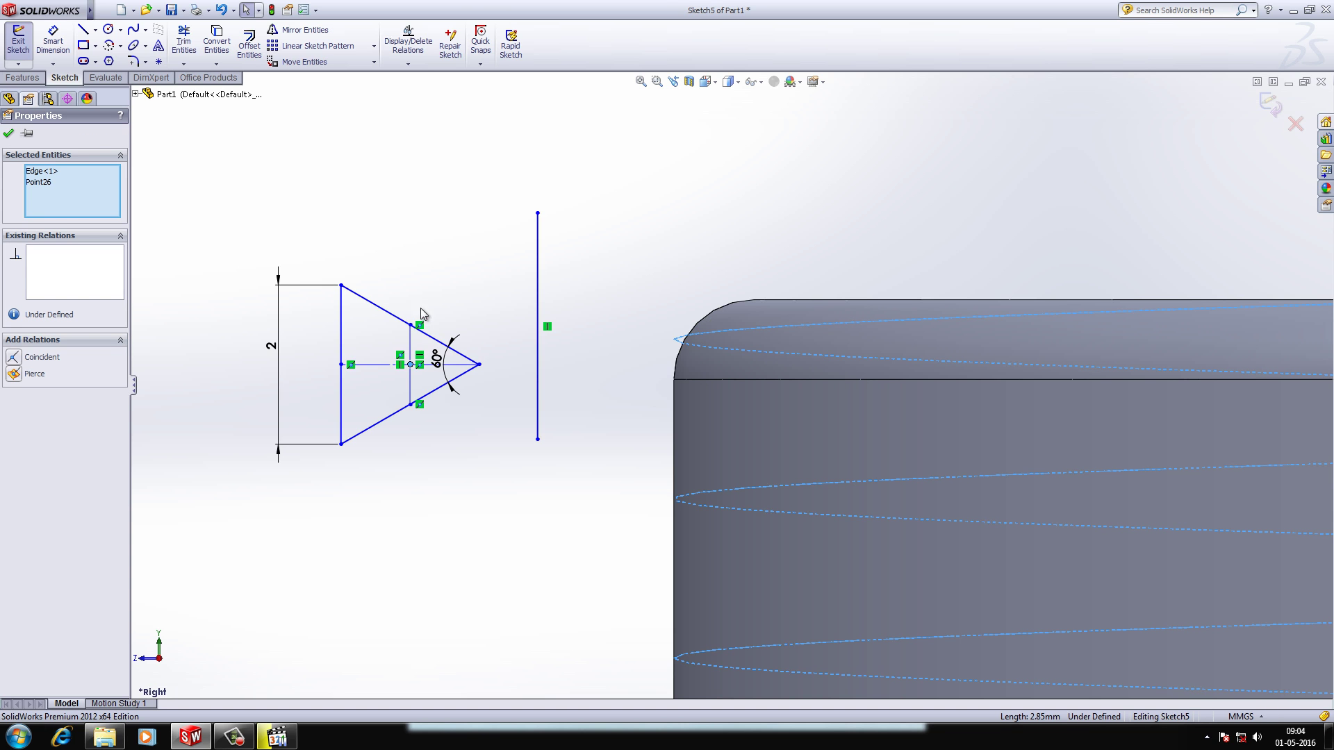
pyautogui.click(410, 343)
pyautogui.press('Delete')
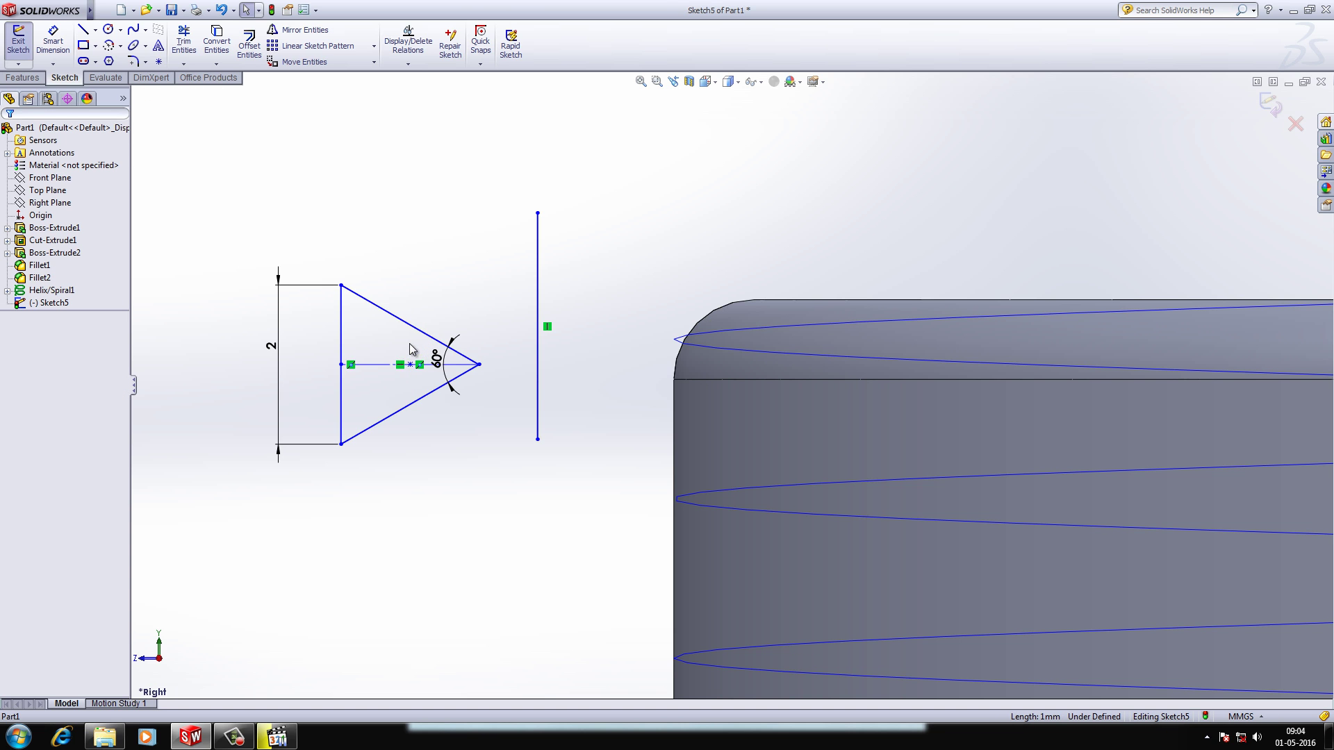
pyautogui.click(411, 365)
pyautogui.press('Delete')
pyautogui.click(81, 31)
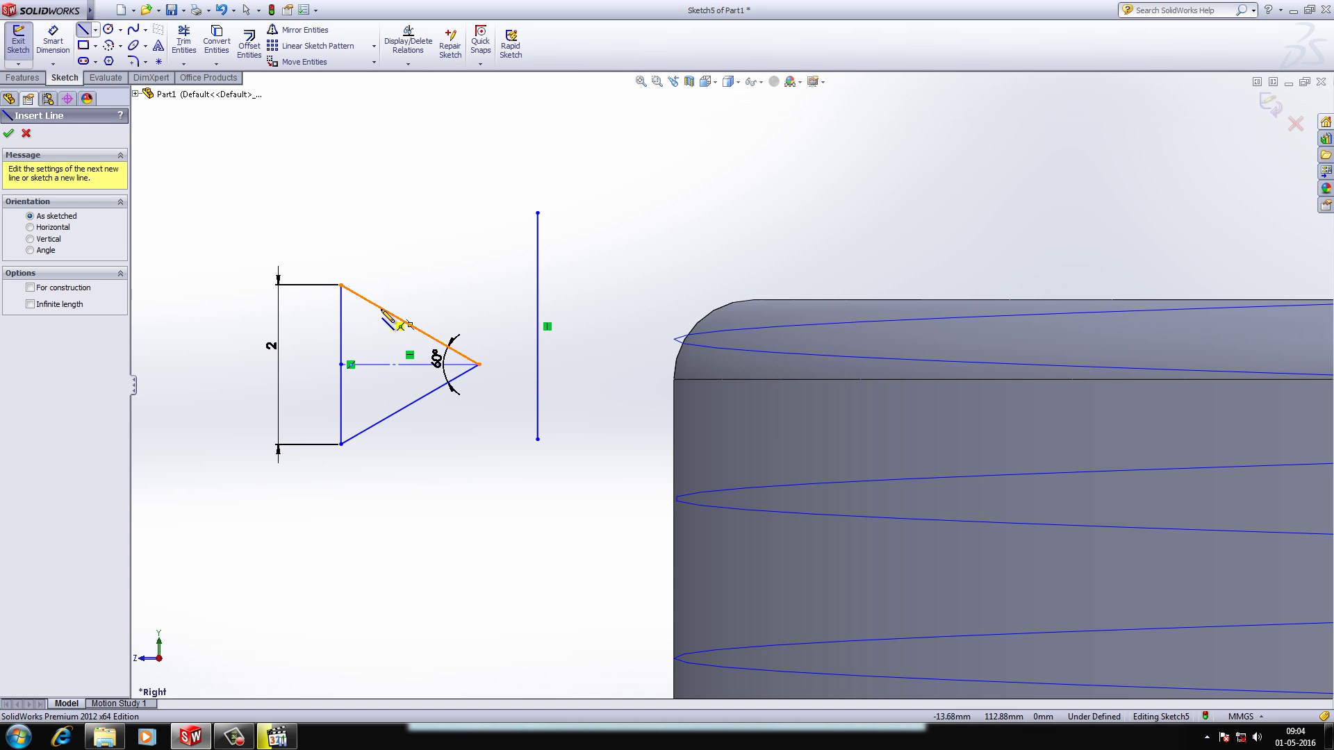
# Draw a vertical construction line across the profile with a sketch point at its middle
pyautogui.click(381, 309)
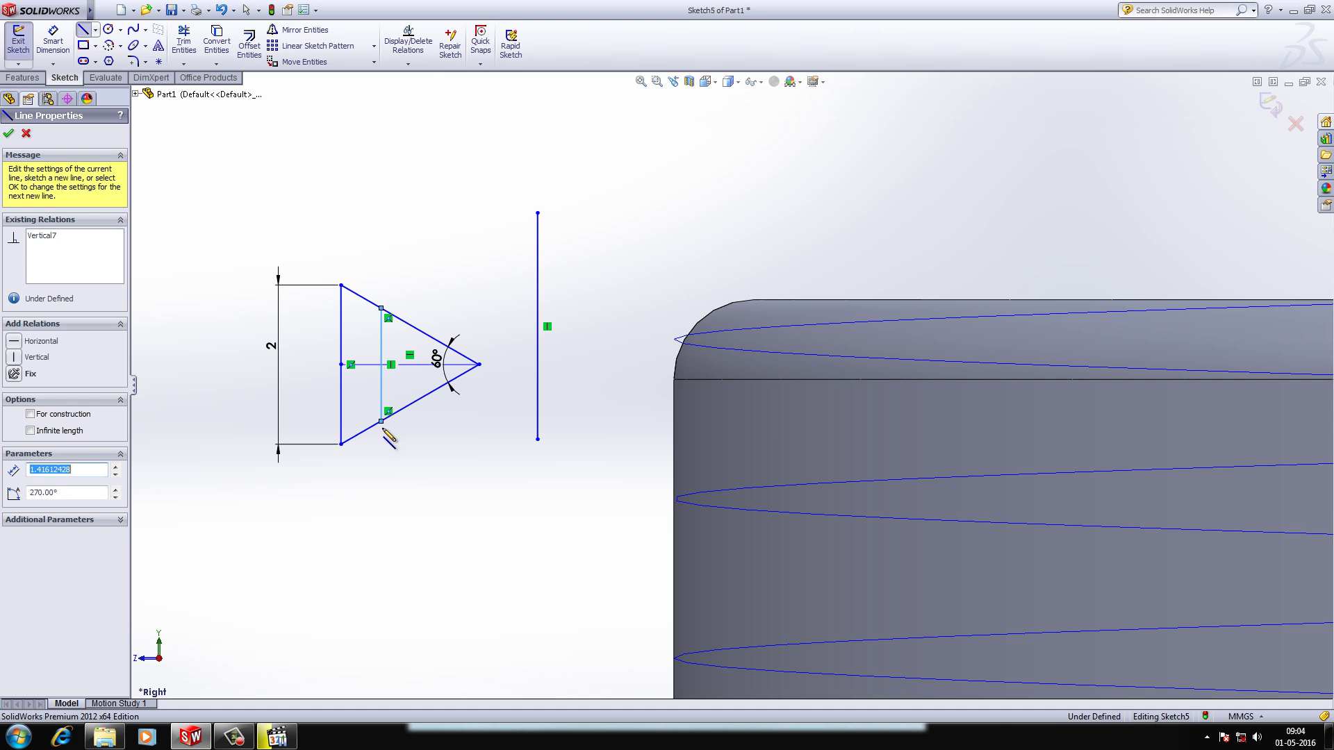
pyautogui.click(380, 421)
pyautogui.press('Escape')
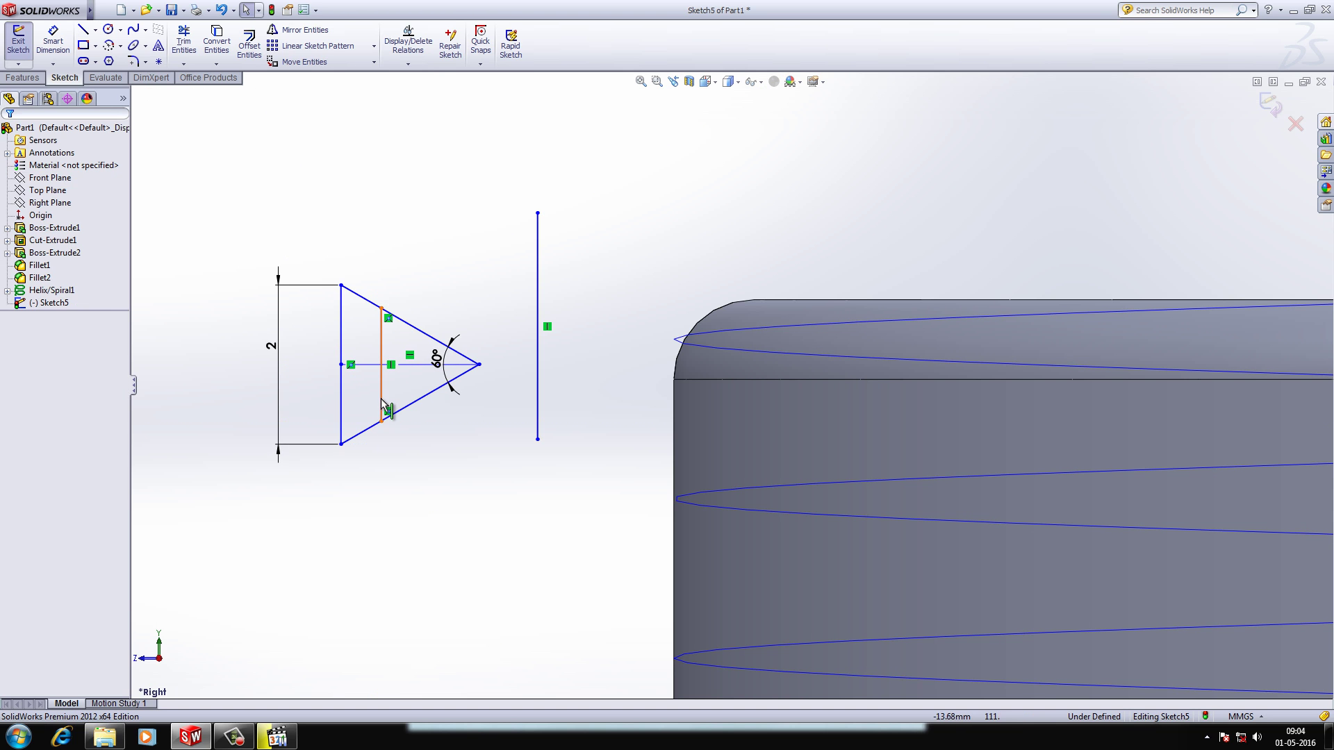
pyautogui.click(381, 364)
pyautogui.click(31, 350)
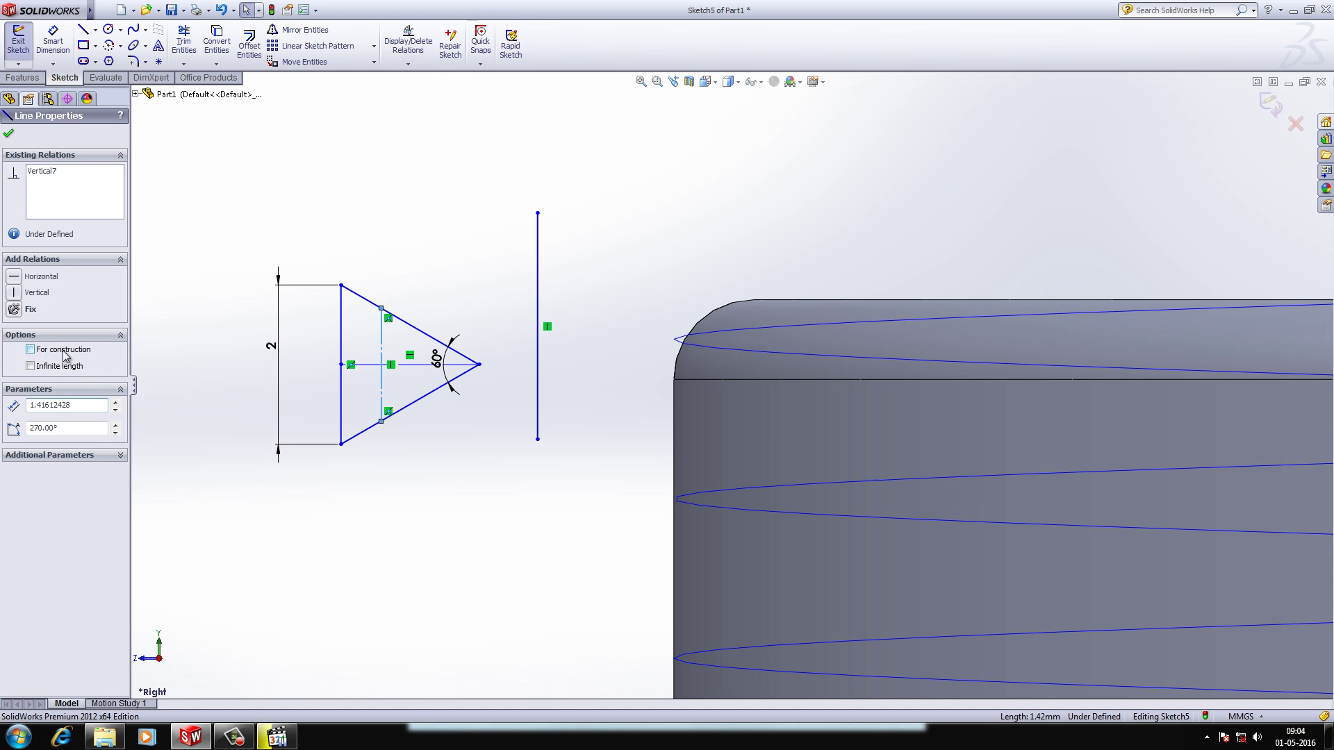
pyautogui.click(200, 471)
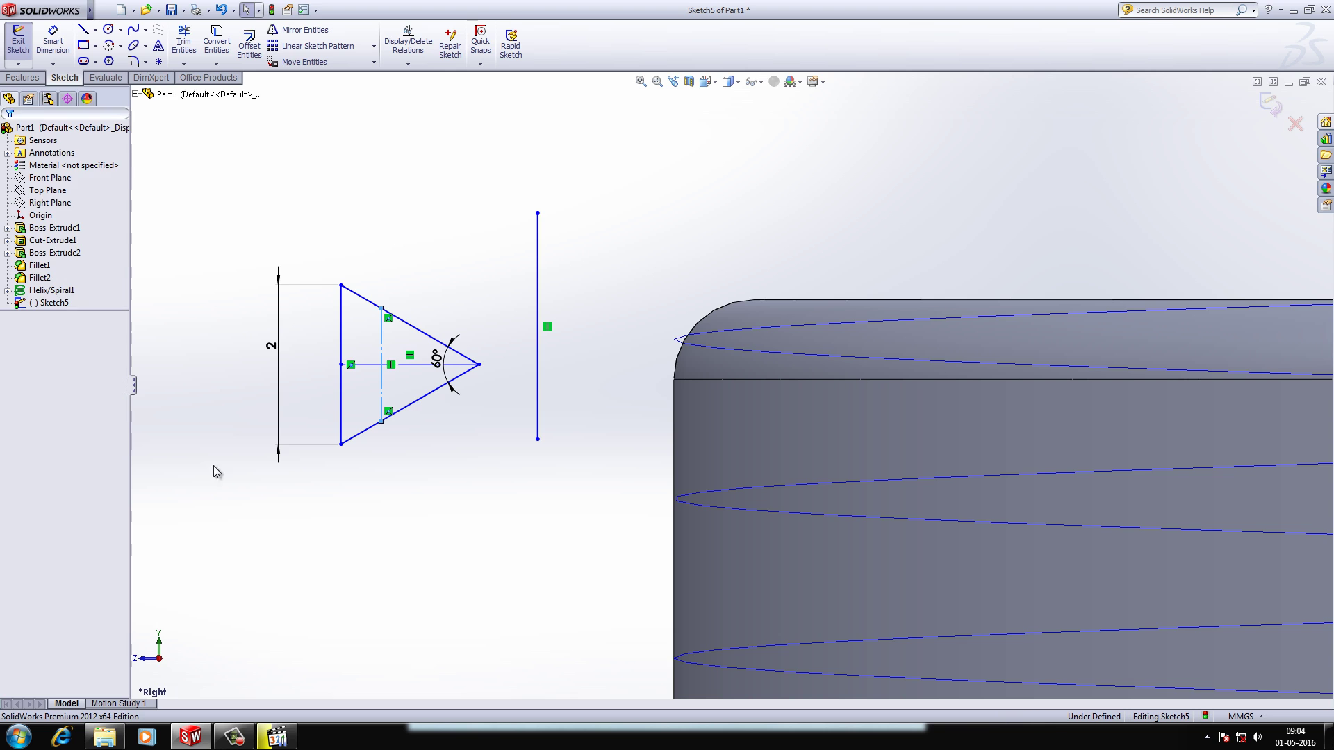
pyautogui.click(158, 61)
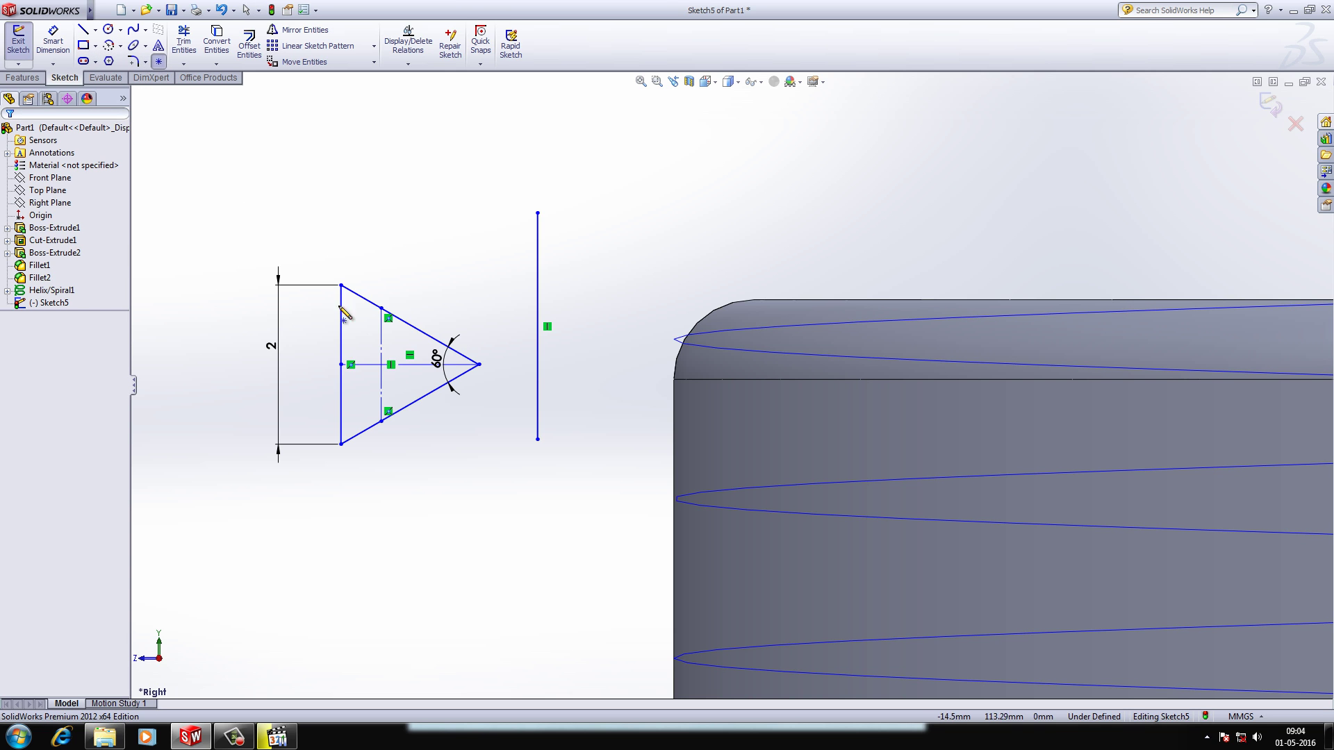
pyautogui.click(380, 364)
pyautogui.press('Escape')
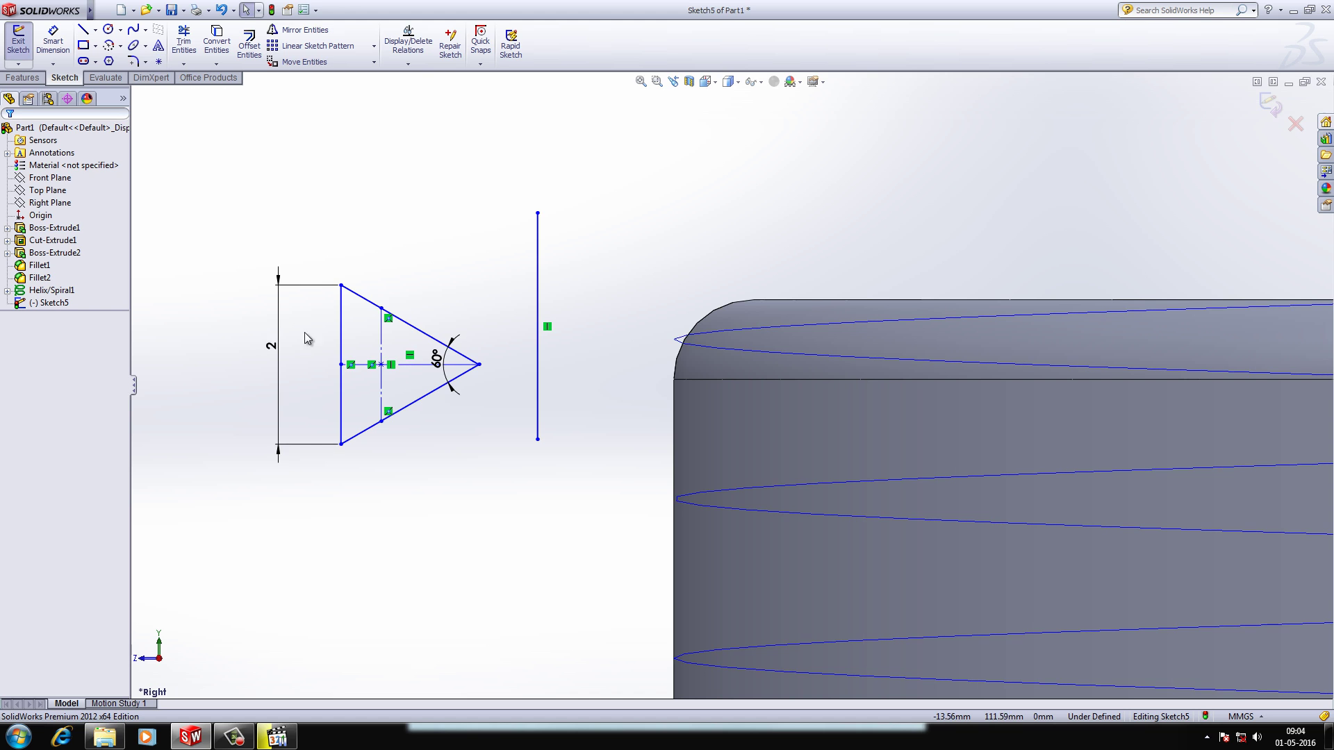
# Draw a short line across the tip and trim the tip away with Trim to closest
pyautogui.click(82, 30)
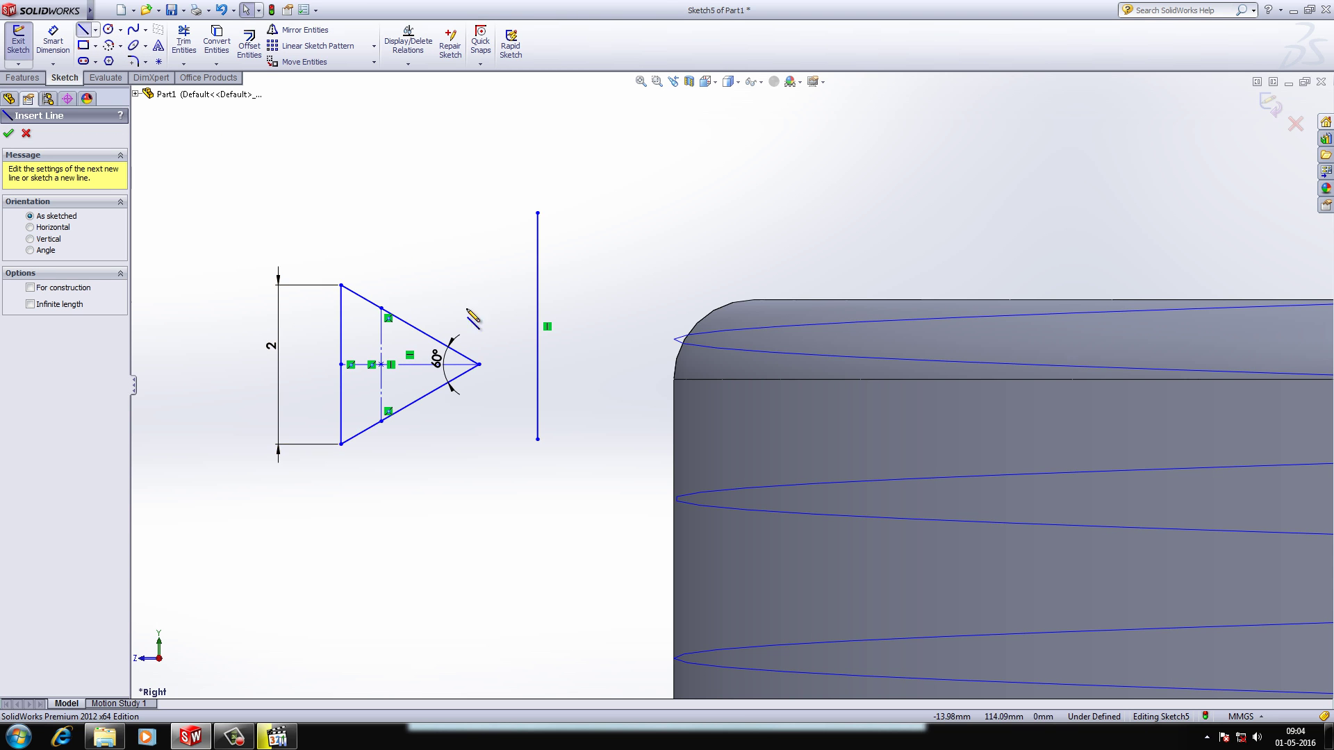
pyautogui.click(479, 365)
pyautogui.click(457, 380)
pyautogui.press('Escape')
pyautogui.press('Escape')
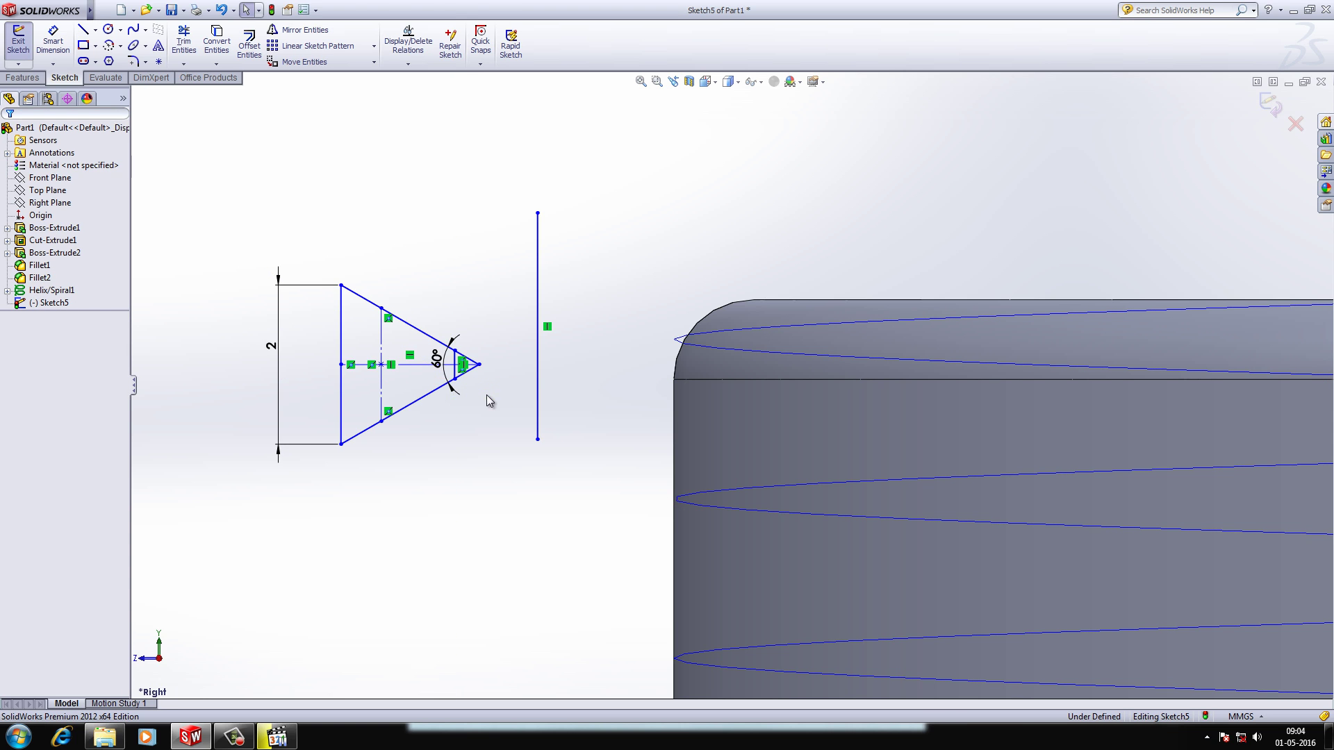
pyautogui.click(184, 43)
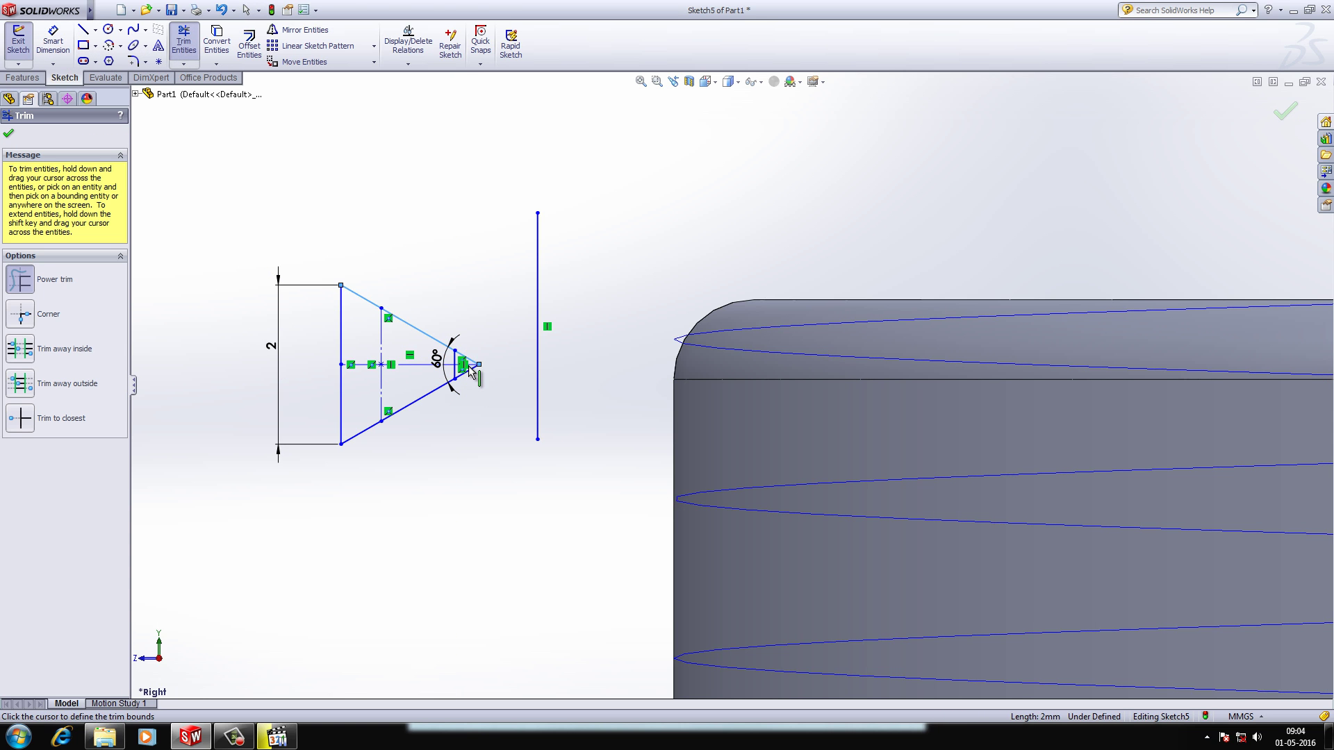
pyautogui.click(20, 418)
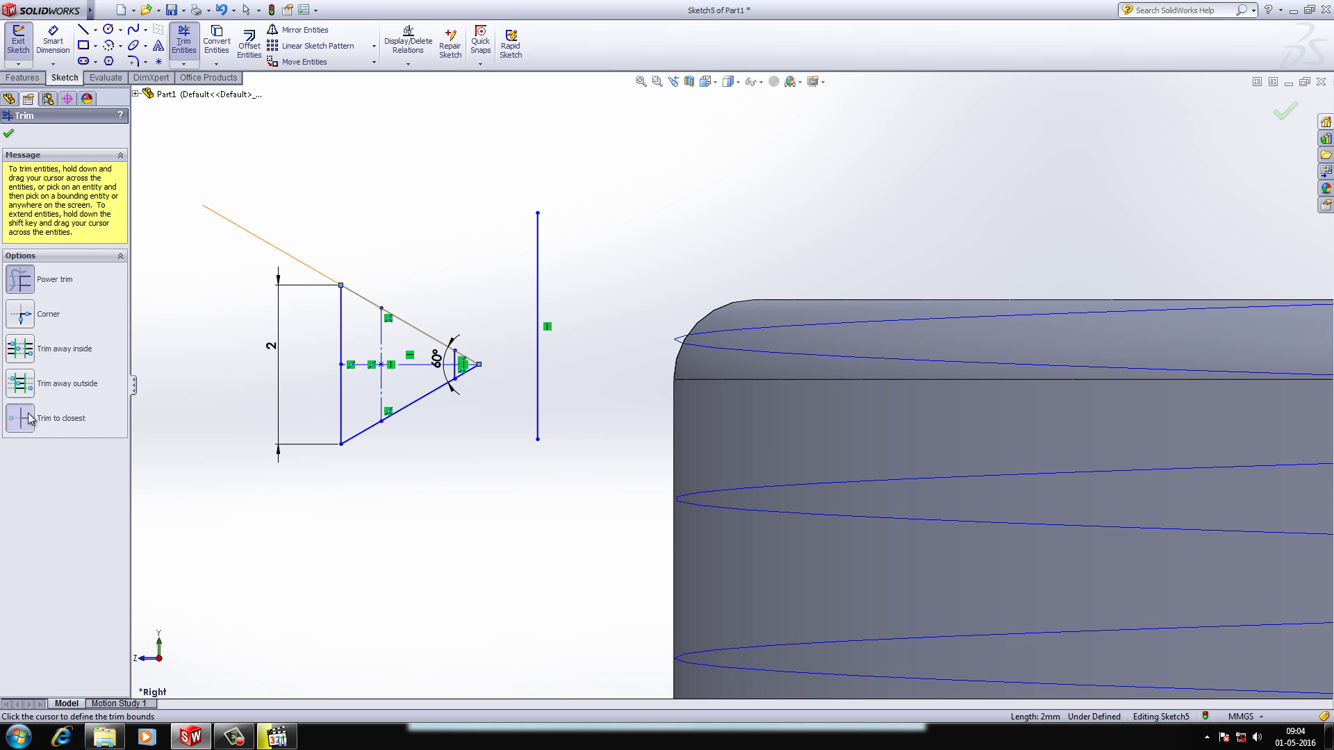
pyautogui.click(466, 358)
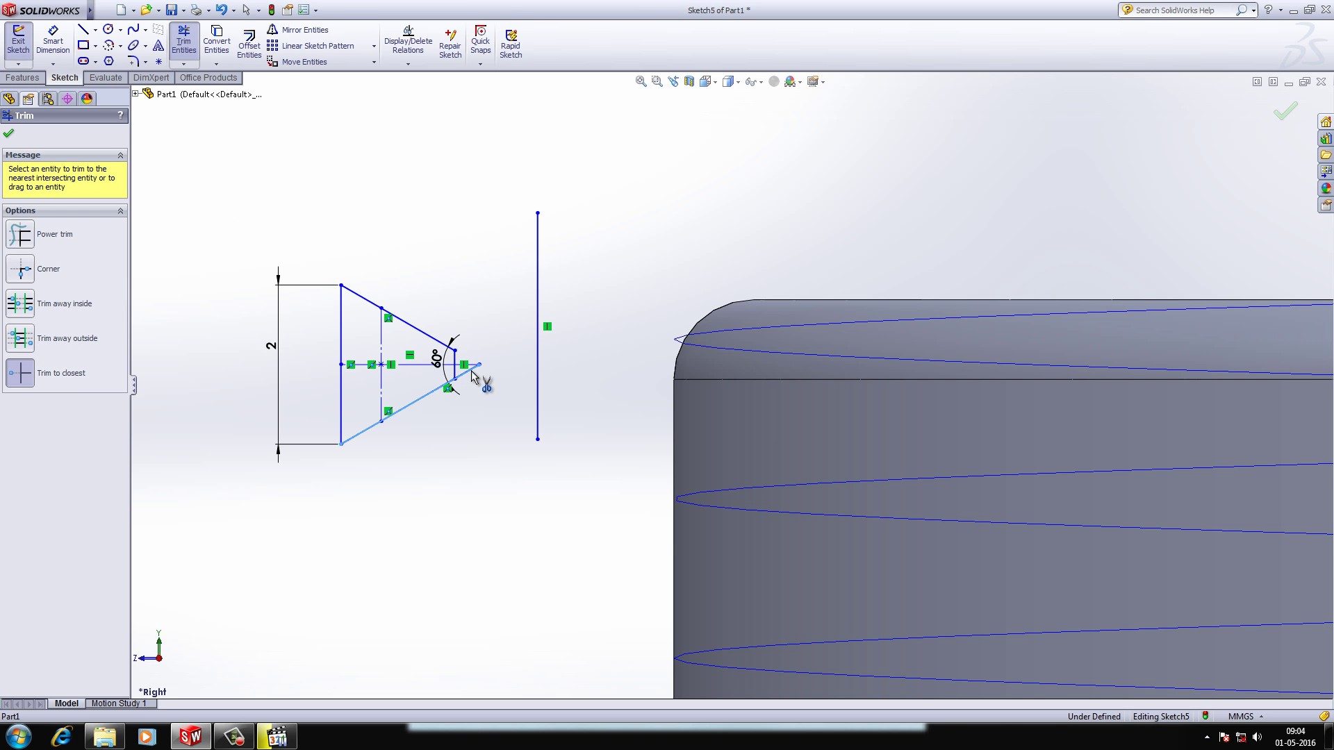
pyautogui.click(467, 371)
pyautogui.click(472, 364)
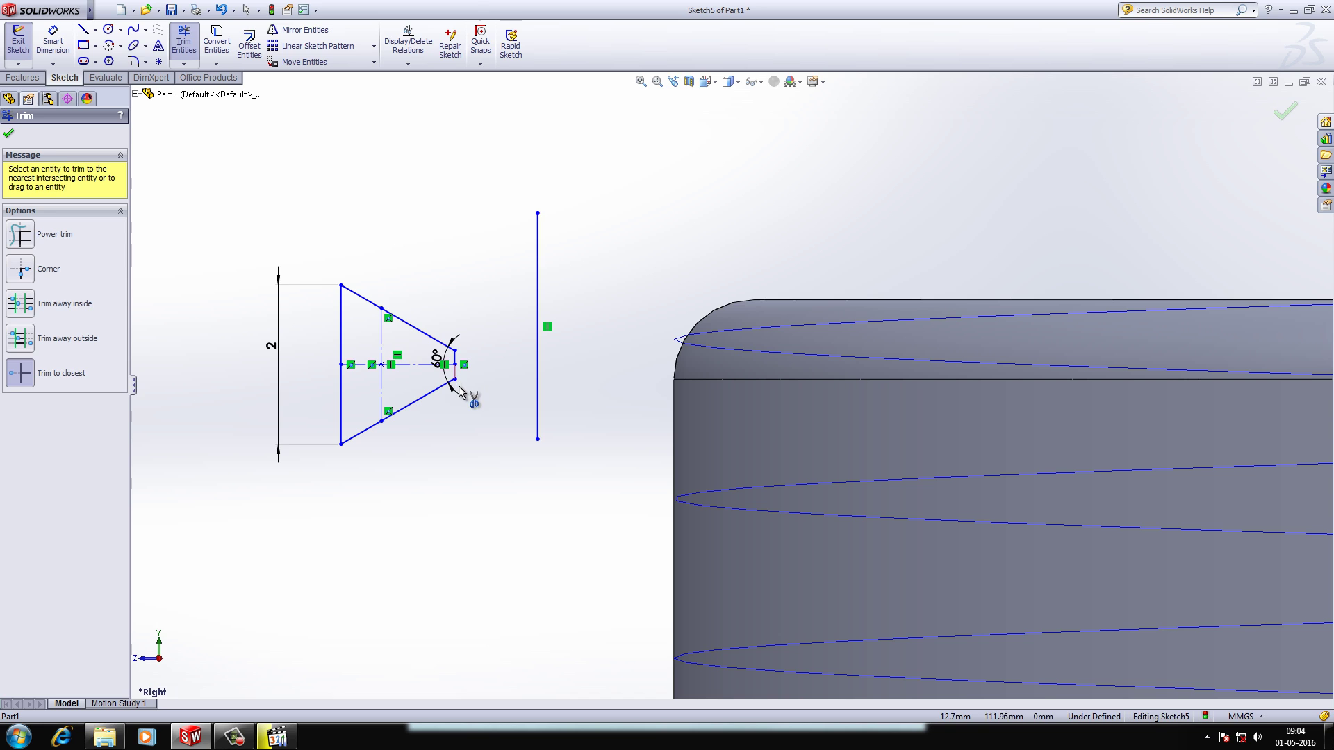
pyautogui.click(9, 135)
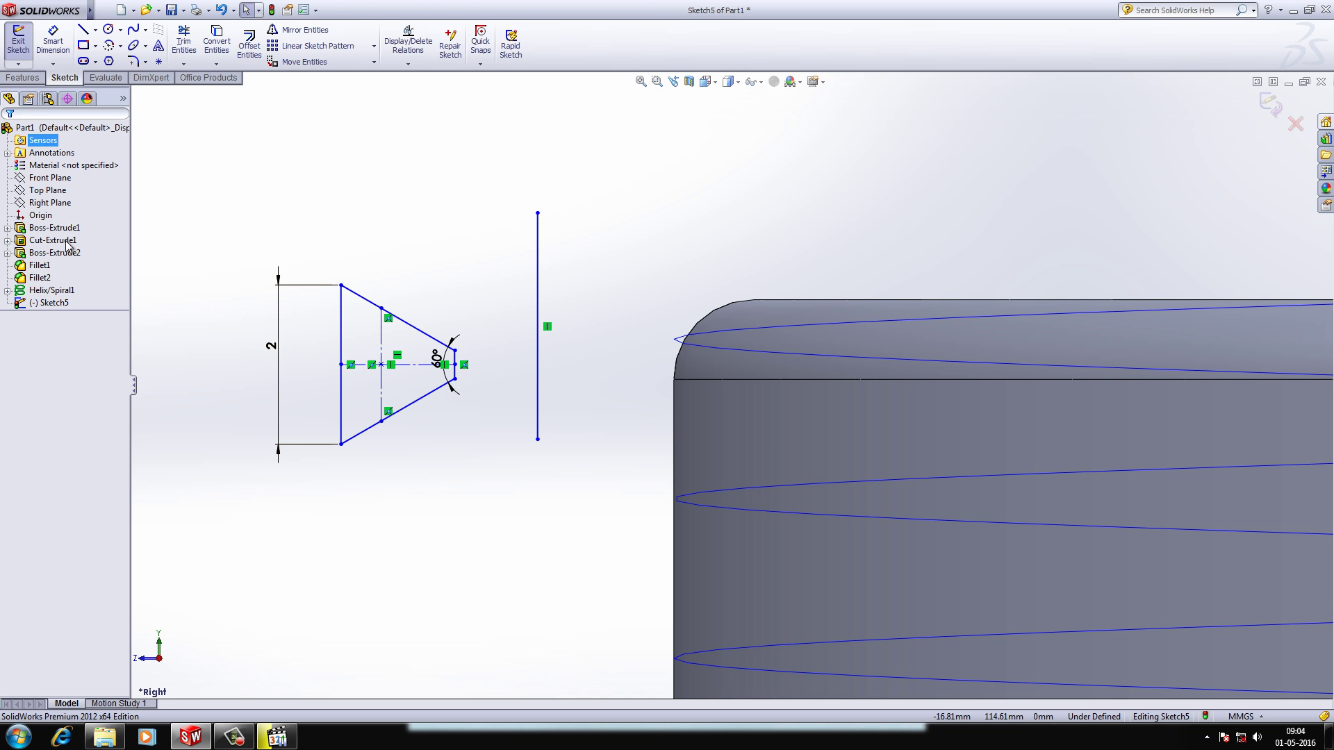
# Pierce the profile's sketch point onto the helix and exit the sketch
pyautogui.click(384, 367)
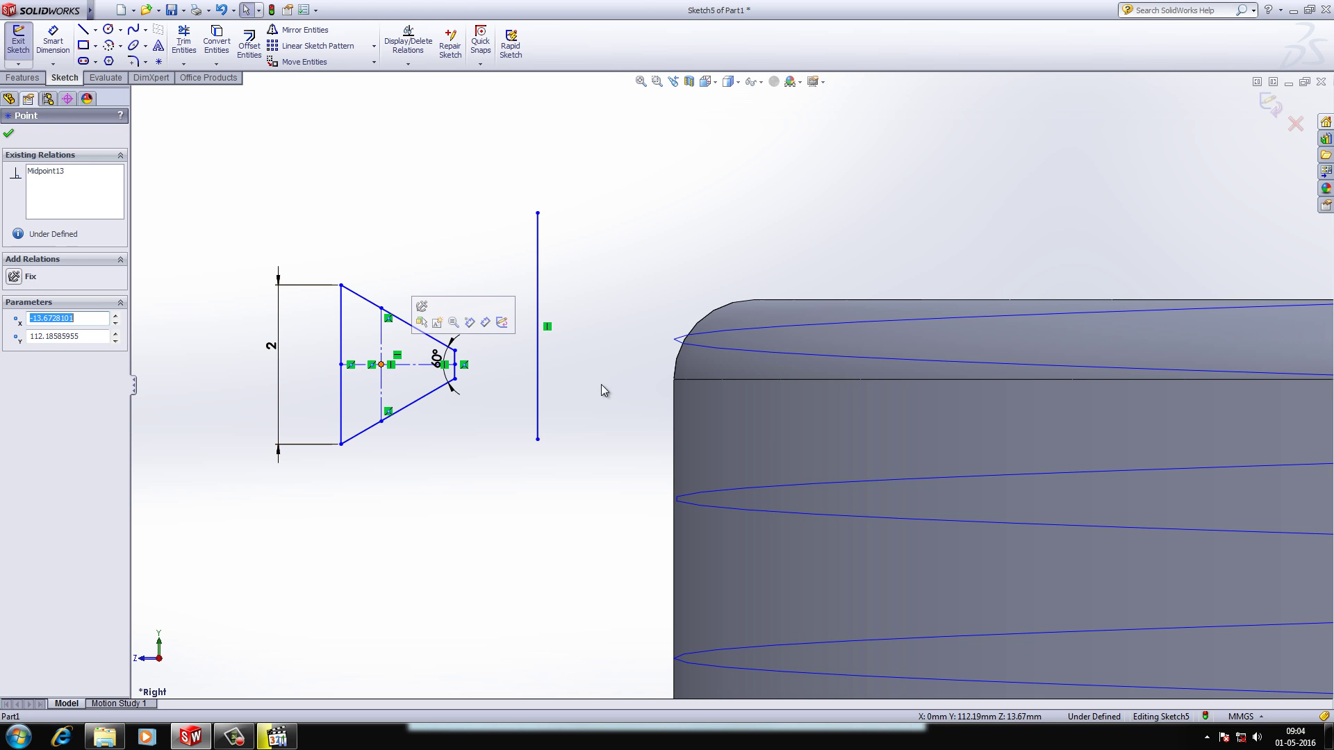
pyautogui.keyDown('ctrl'); pyautogui.click(816, 357); pyautogui.keyUp('ctrl')
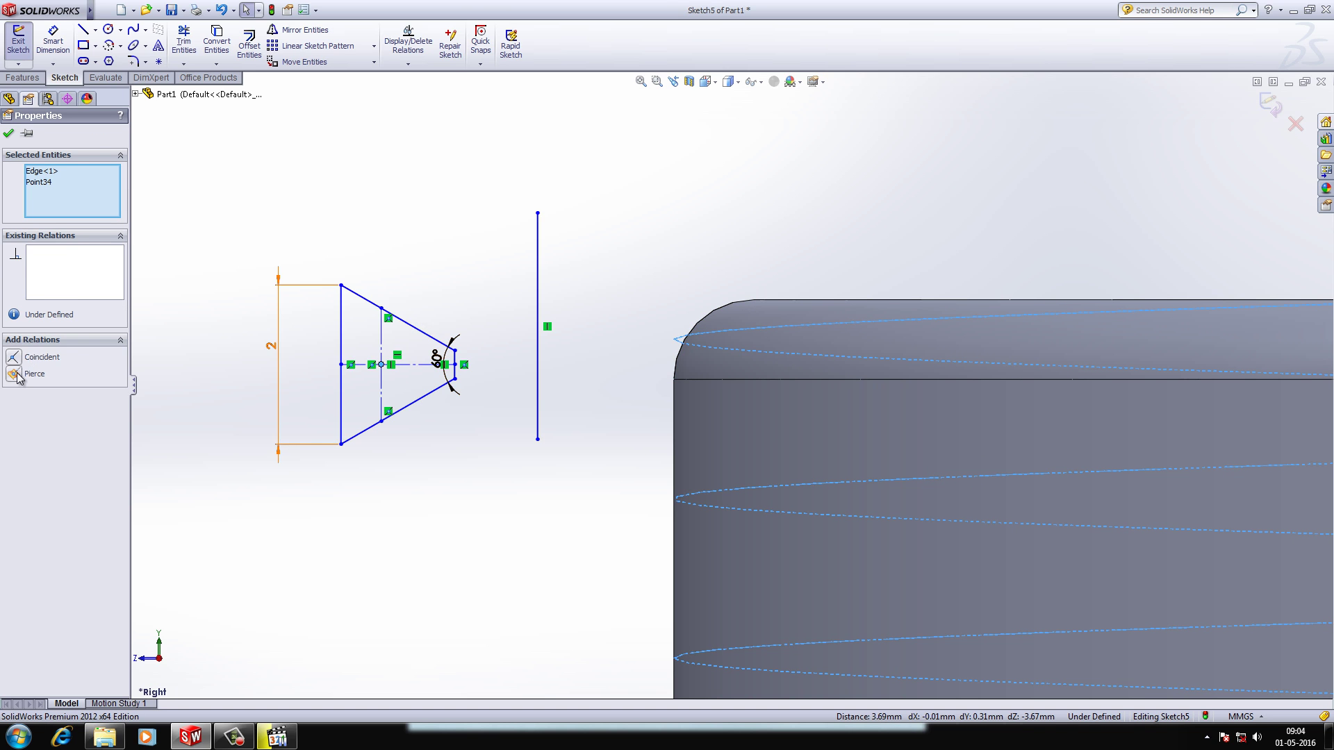
pyautogui.click(19, 375)
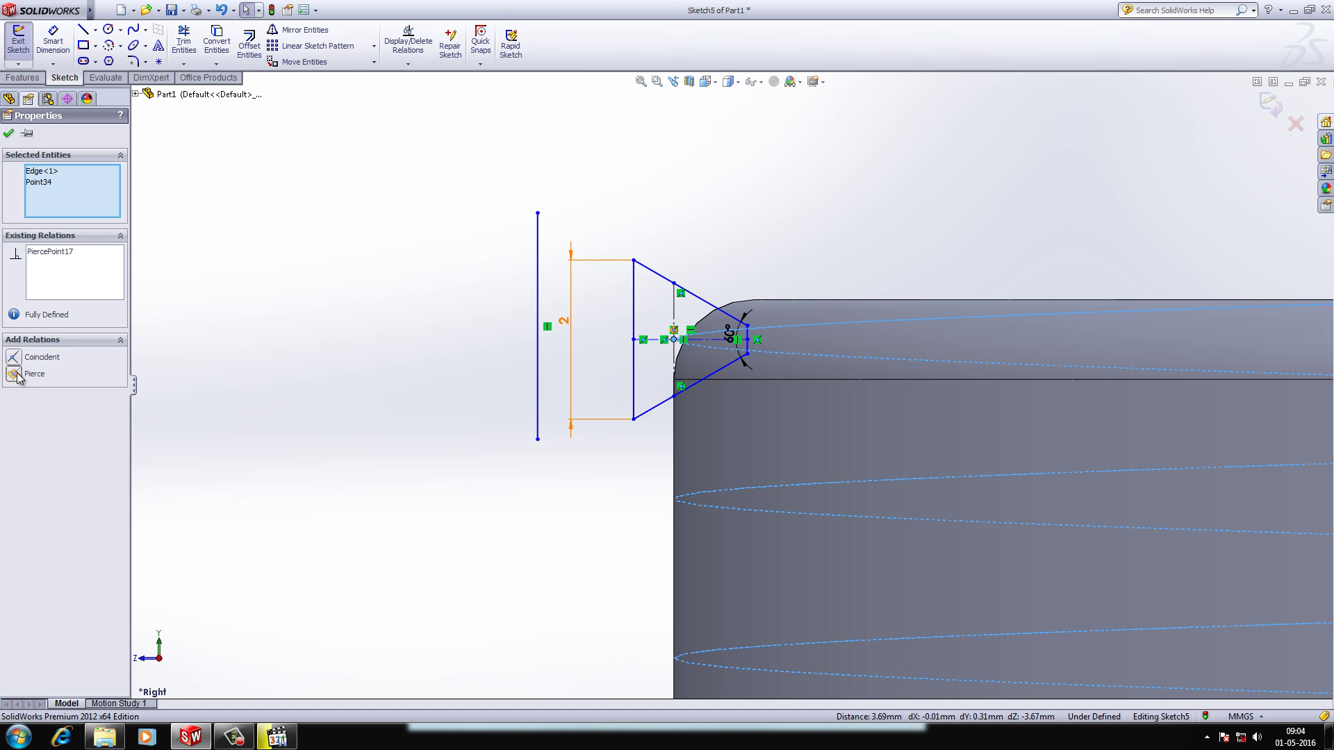
pyautogui.click(10, 134)
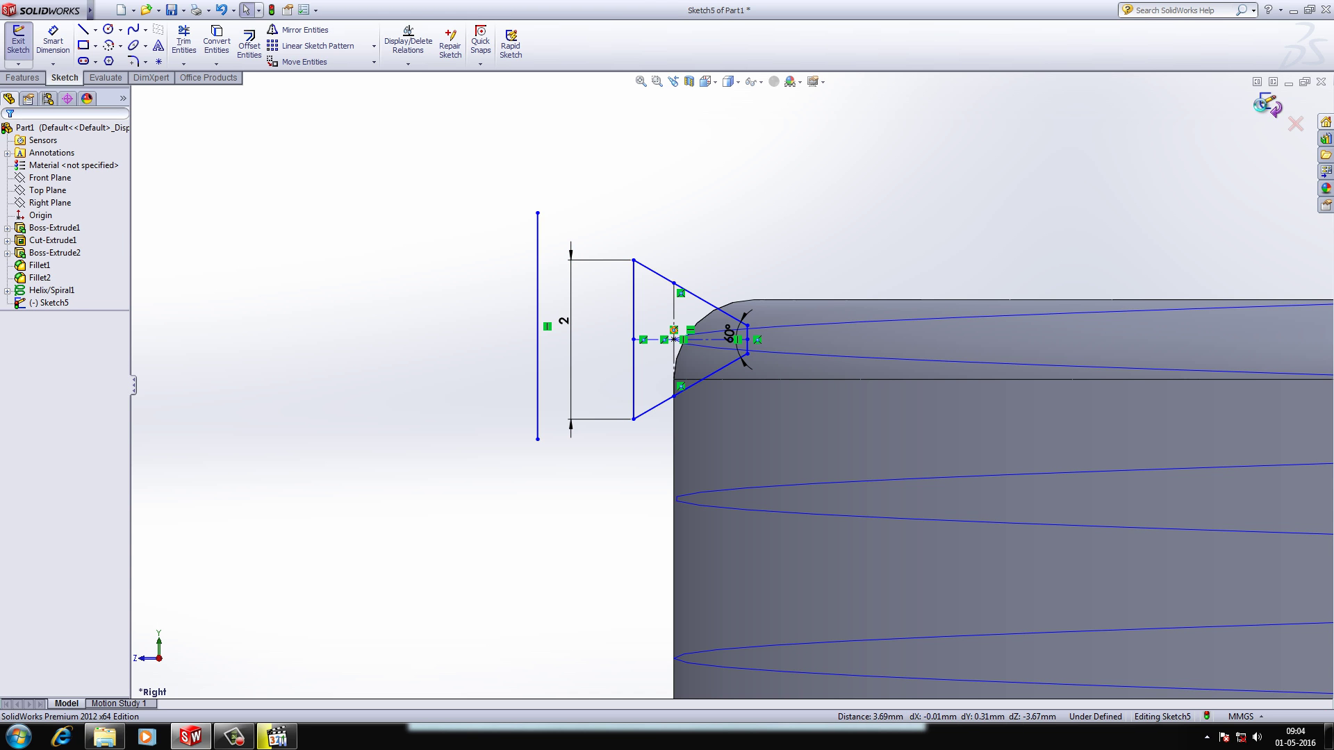
pyautogui.click(1267, 104)
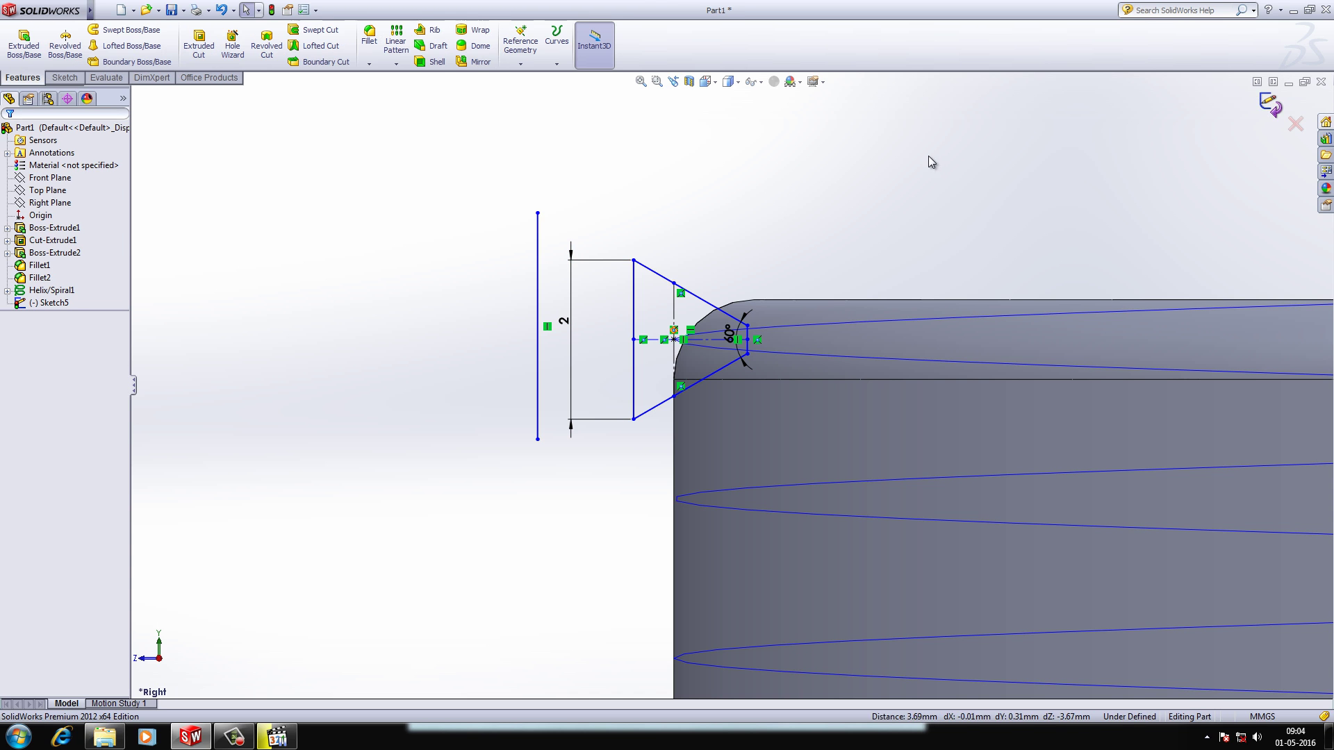
# Delete the extra vertical line from the profile sketch and start a Swept Cut
pyautogui.doubleClick(632, 280)
pyautogui.click(537, 281)
pyautogui.press('Delete')
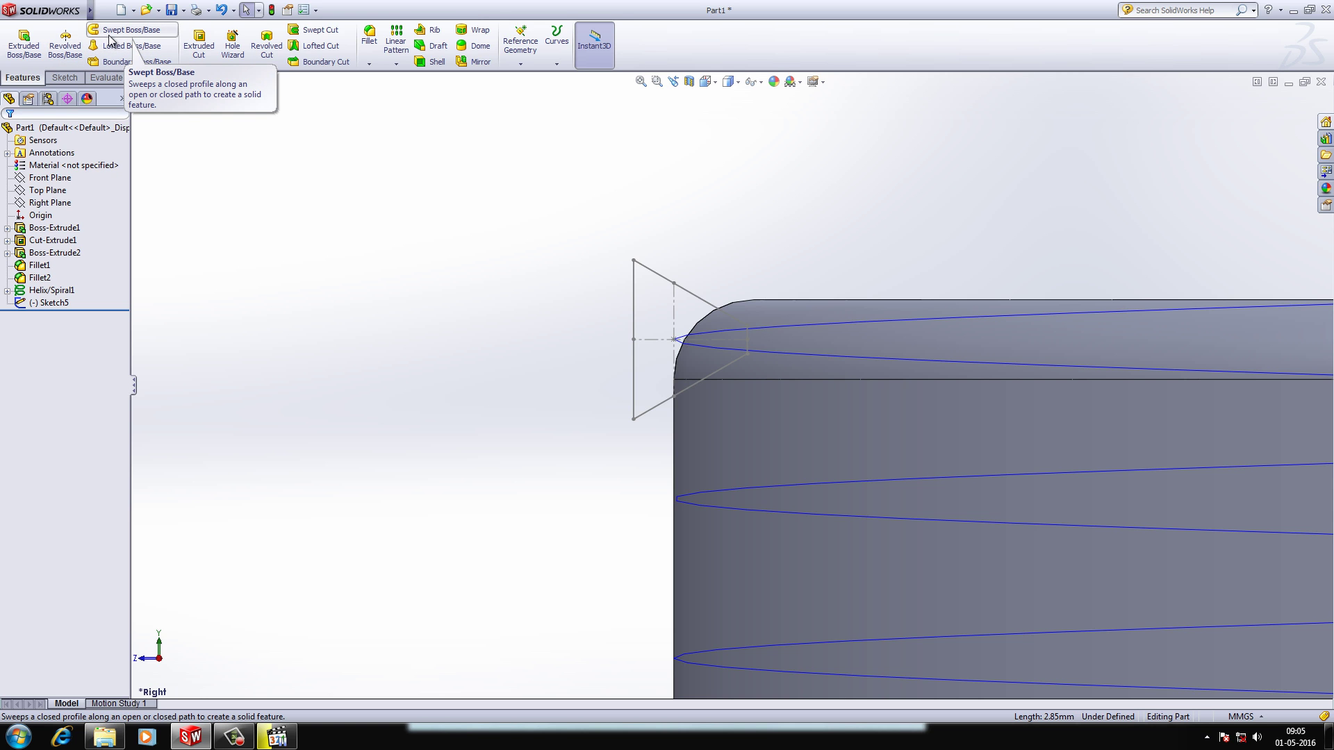
pyautogui.click(311, 31)
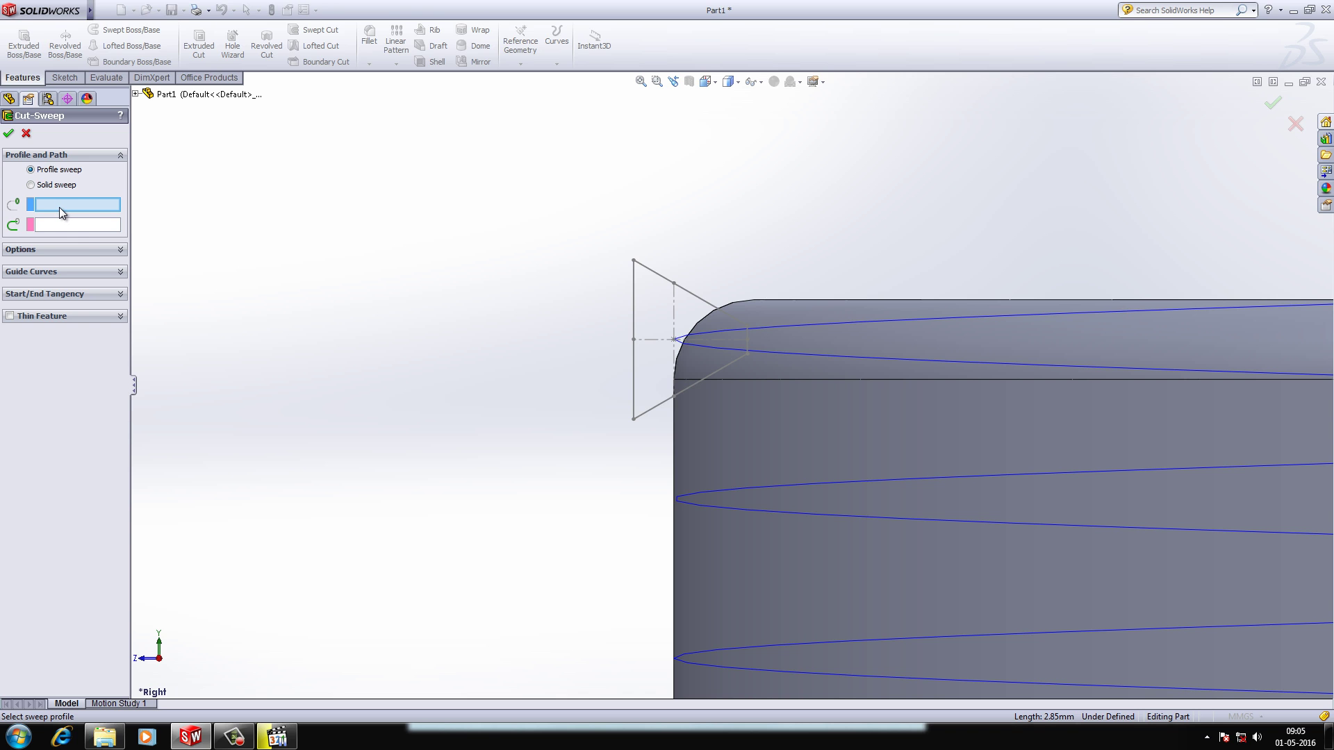
# Cut-sweep with Sketch5 as profile and Helix/Spiral1 as path; the sweep fails to complete
pyautogui.click(653, 275)
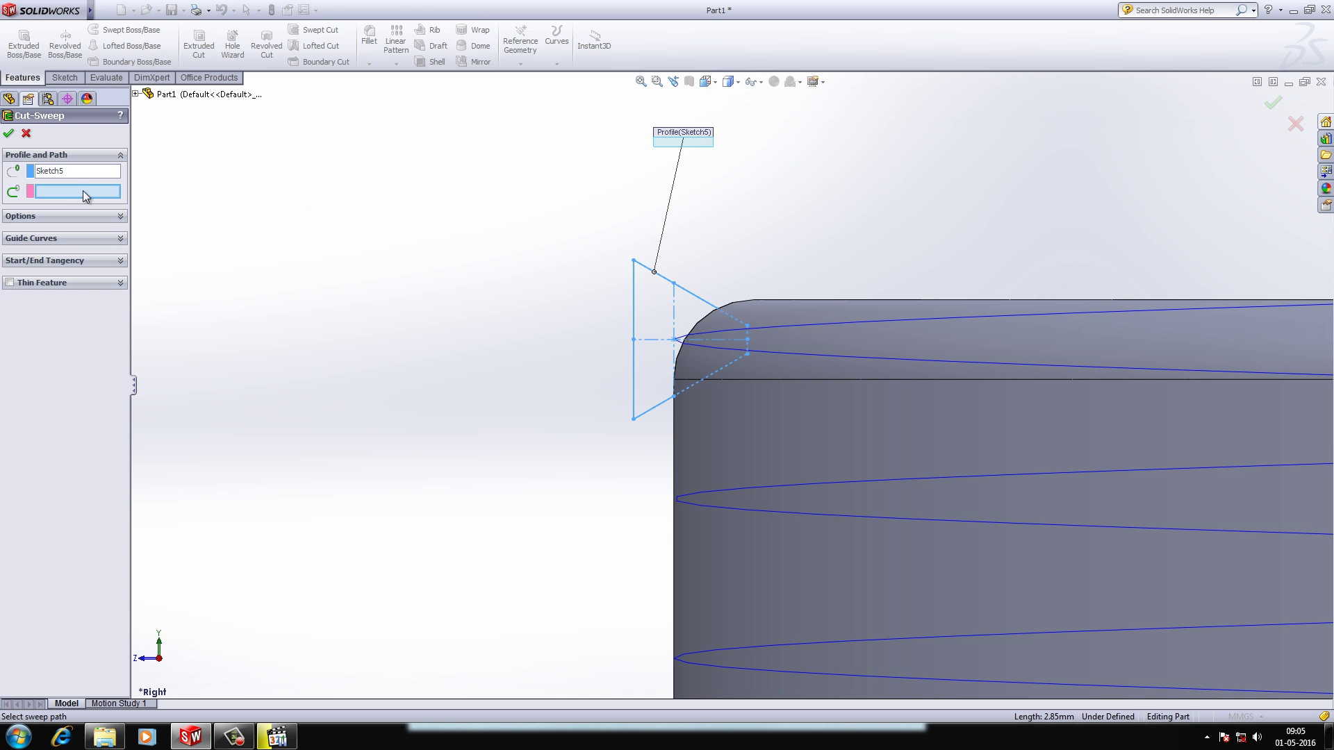
pyautogui.click(787, 326)
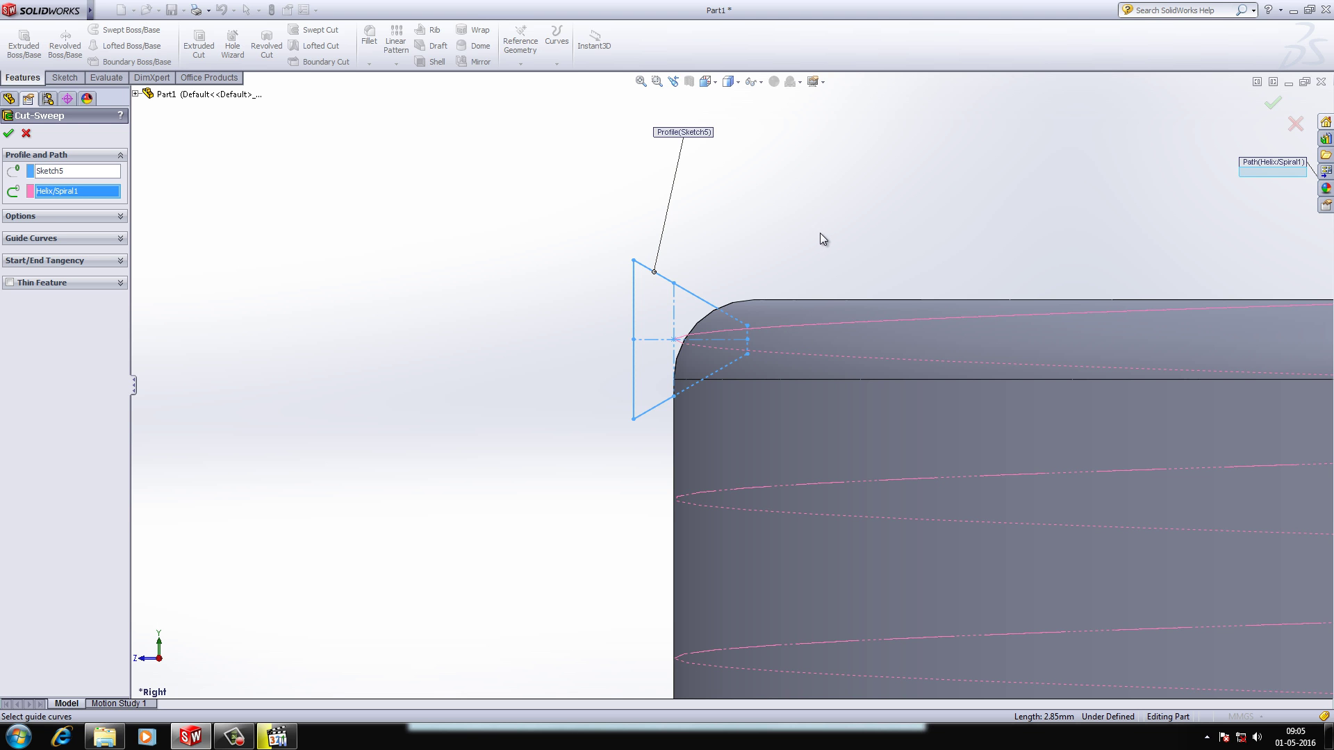
pyautogui.scroll(6, 810, 239)
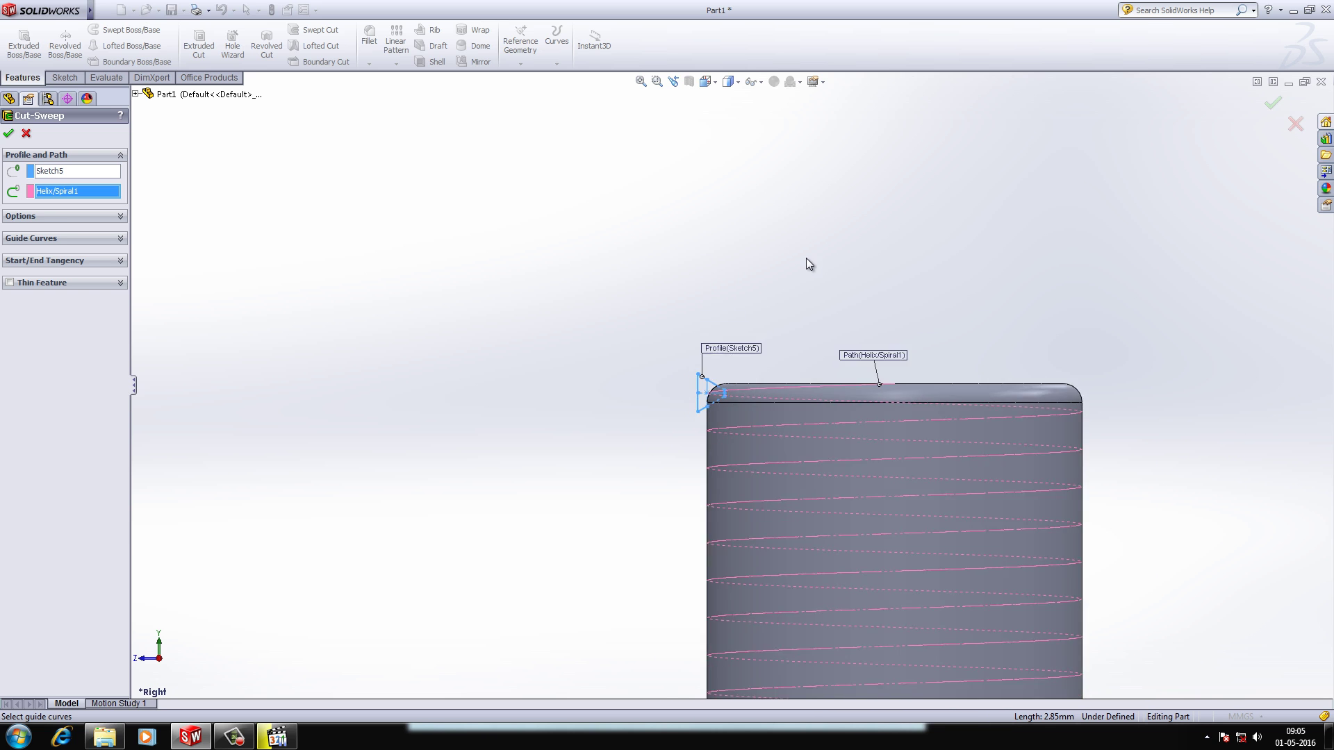
pyautogui.scroll(4, 809, 269)
pyautogui.moveTo(828, 500); pyautogui.dragTo(801, 407, button='middle')
pyautogui.scroll(4, 726, 577)
pyautogui.scroll(-4, 726, 528)
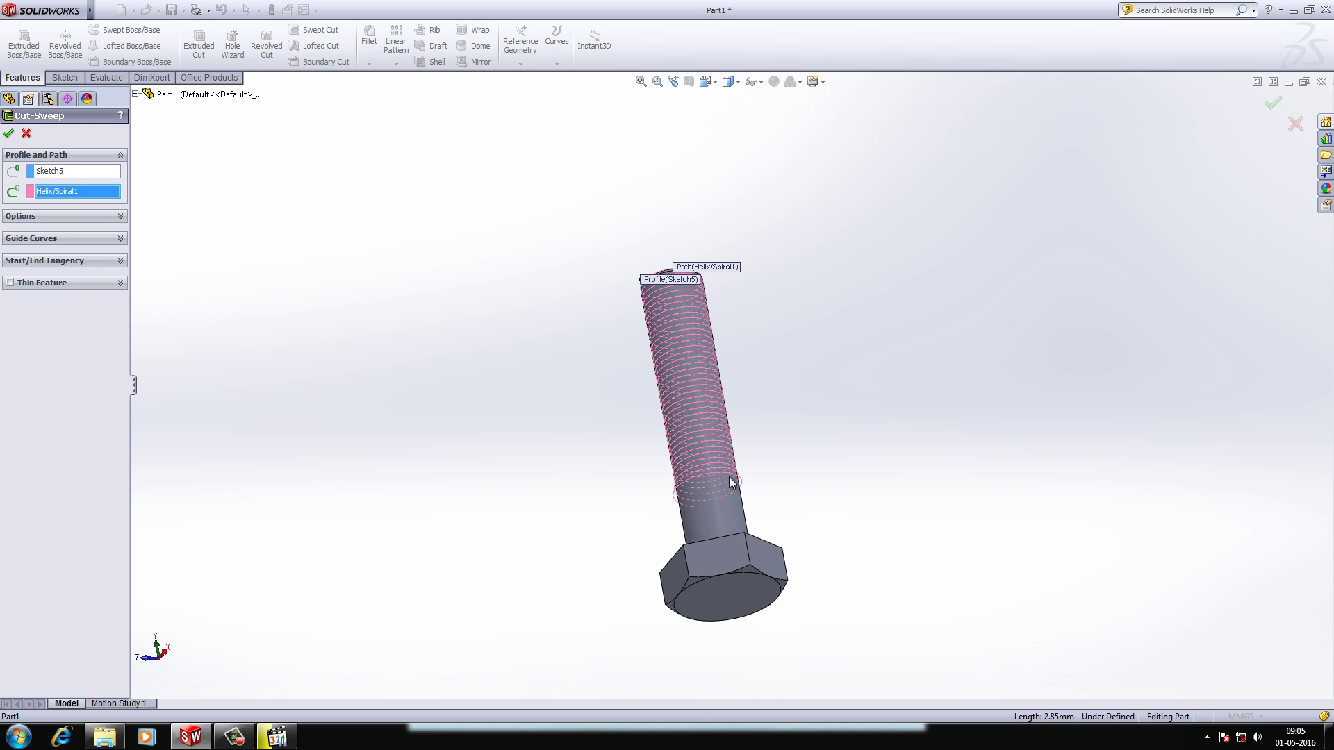
pyautogui.moveTo(730, 482); pyautogui.dragTo(863, 354, button='middle')
pyautogui.click(7, 132)
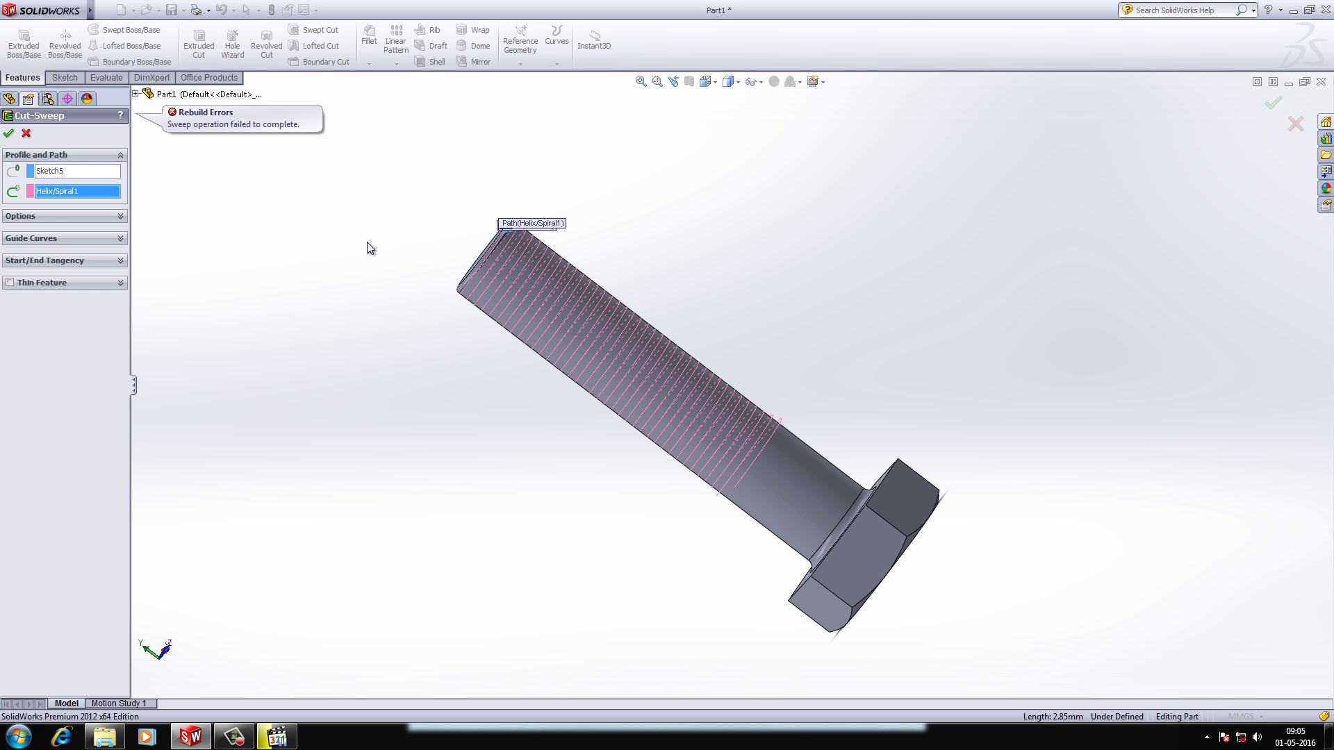
# Review the Cut-Sweep Options, Guide Curves and Start/End Tangency sections, keeping Follow Path orientation
pyautogui.click(118, 216)
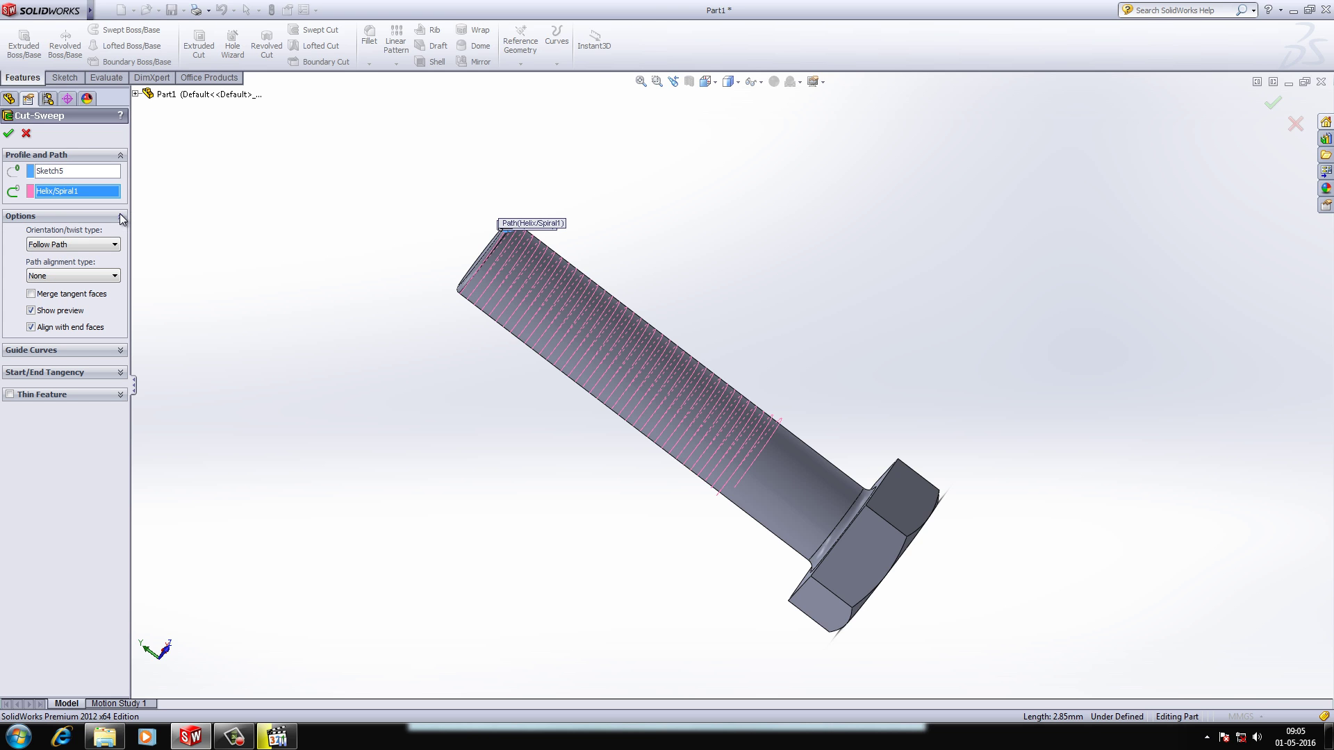
pyautogui.click(104, 247)
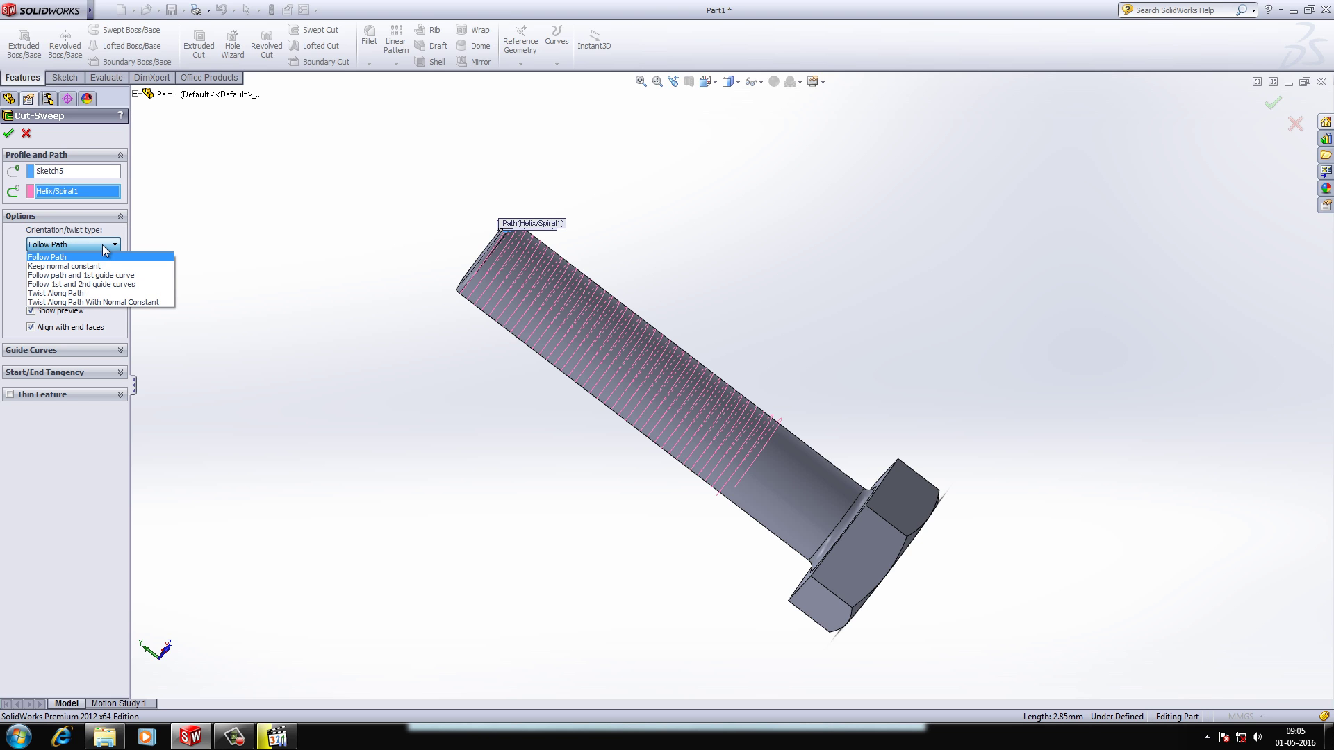
pyautogui.click(103, 245)
pyautogui.click(94, 348)
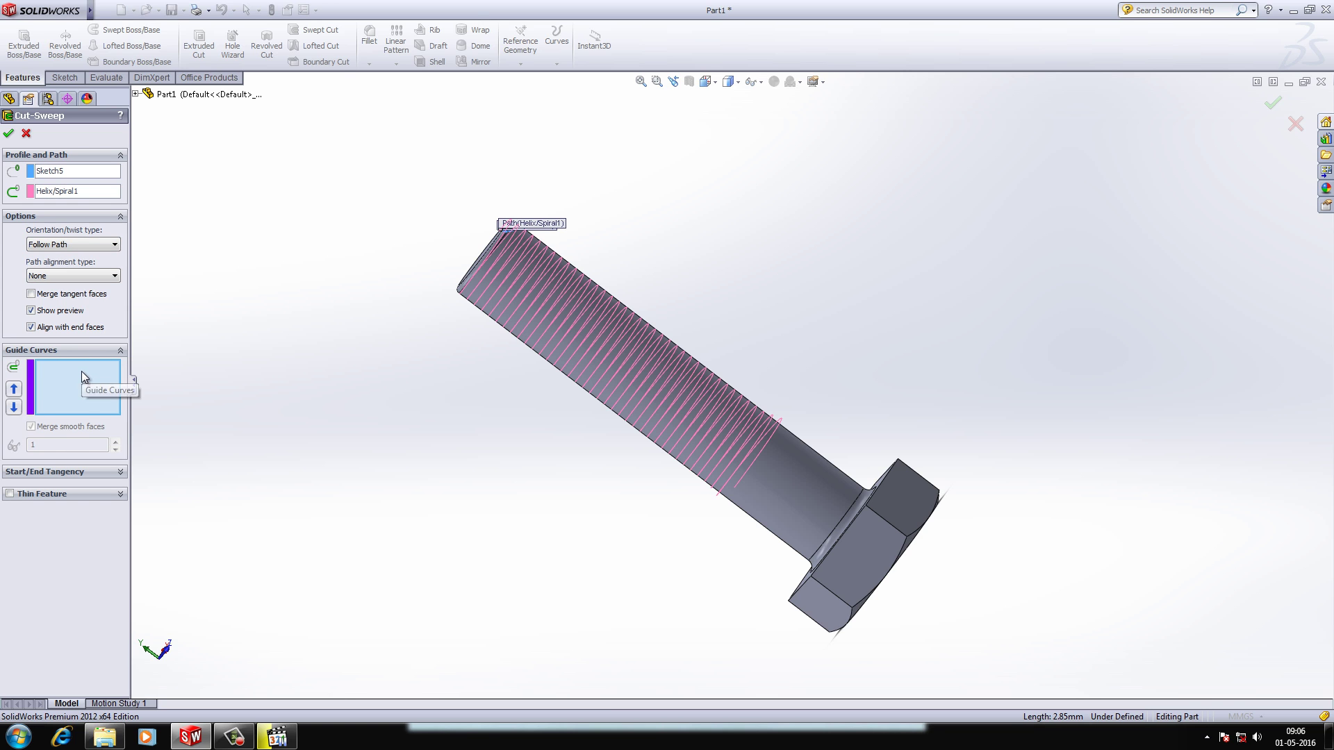
pyautogui.click(89, 473)
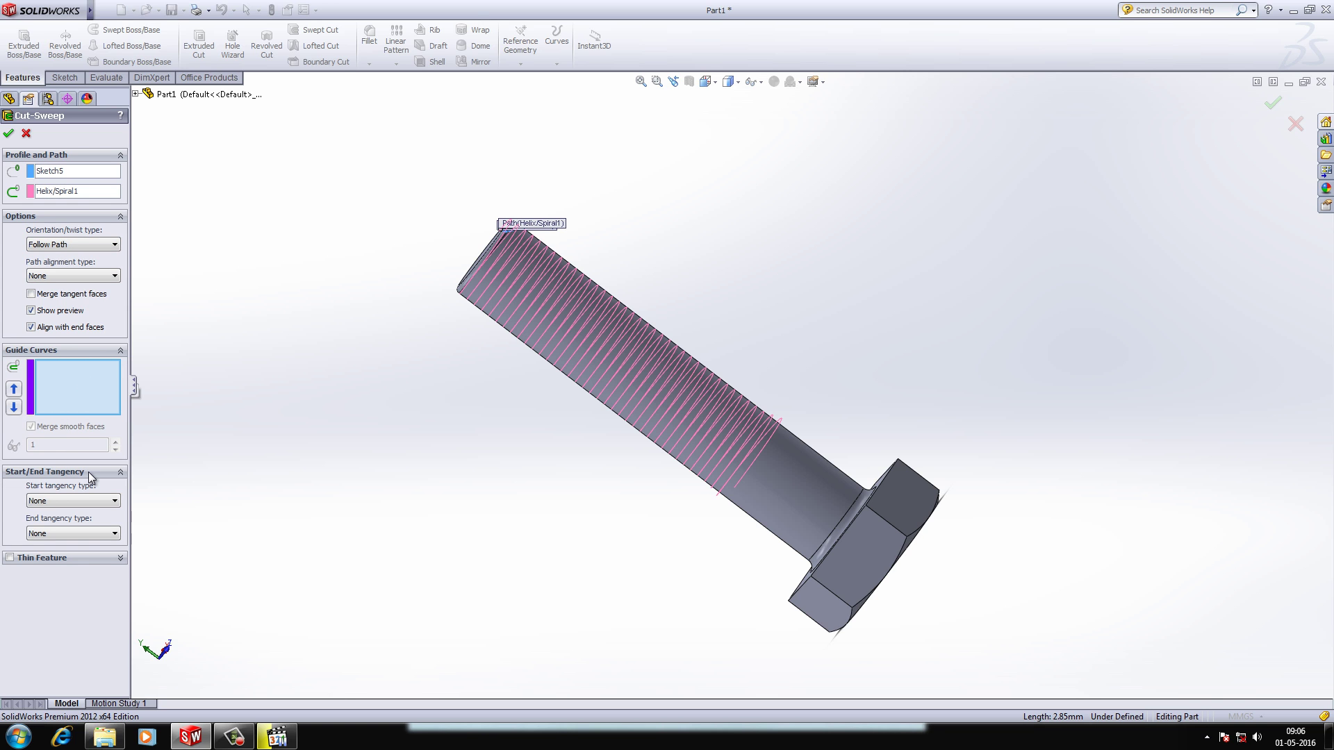
pyautogui.click(89, 473)
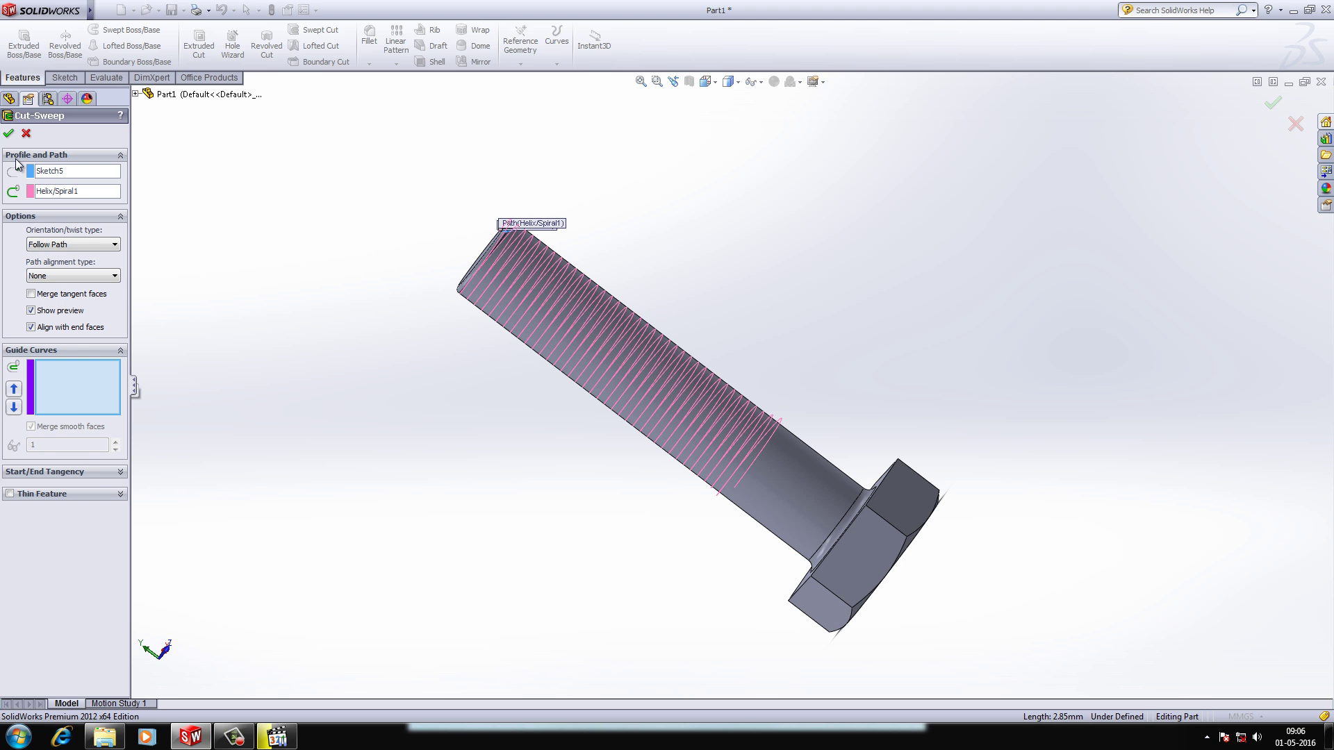
# Check the thread end, cancel the failed cut-sweep and reopen Sketch5 for editing
pyautogui.moveTo(630, 207); pyautogui.dragTo(477, 296, button='middle')
pyautogui.scroll(-3, 474, 308)
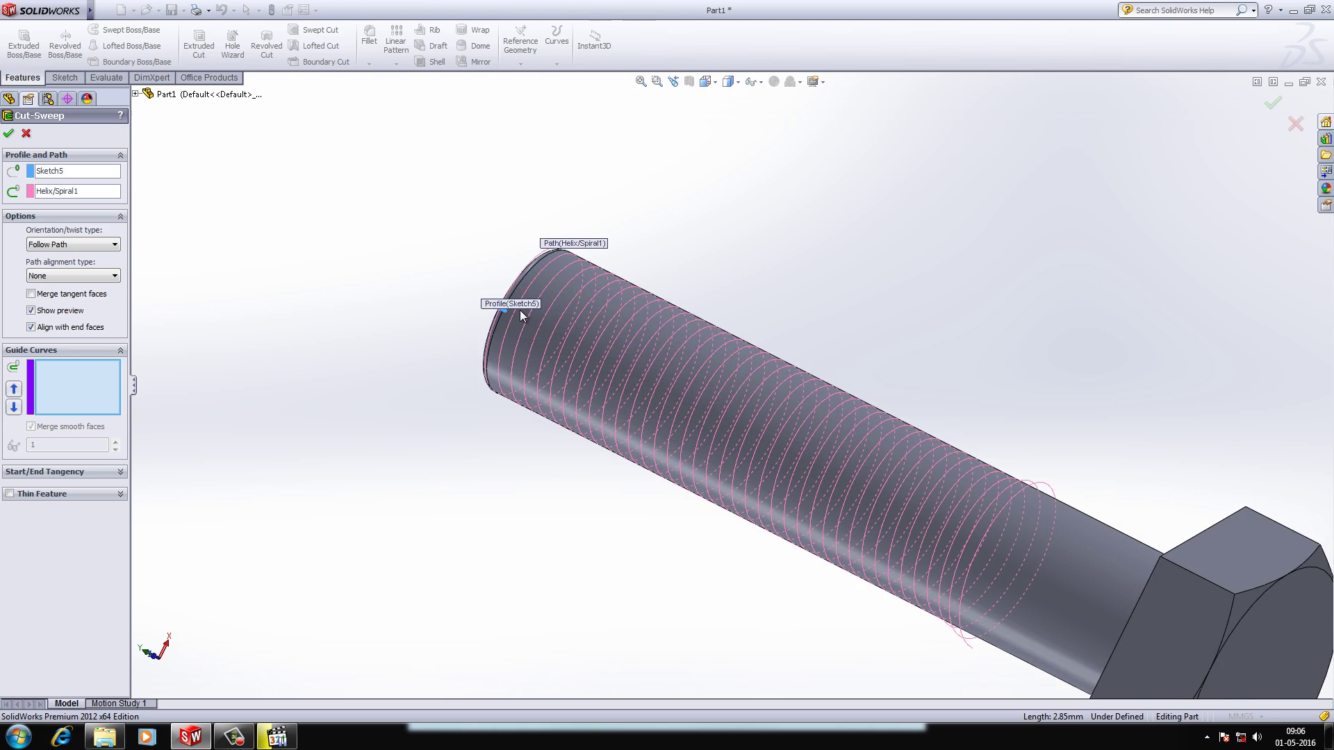
pyautogui.scroll(-5, 520, 310)
pyautogui.moveTo(670, 331); pyautogui.dragTo(733, 95, button='middle')
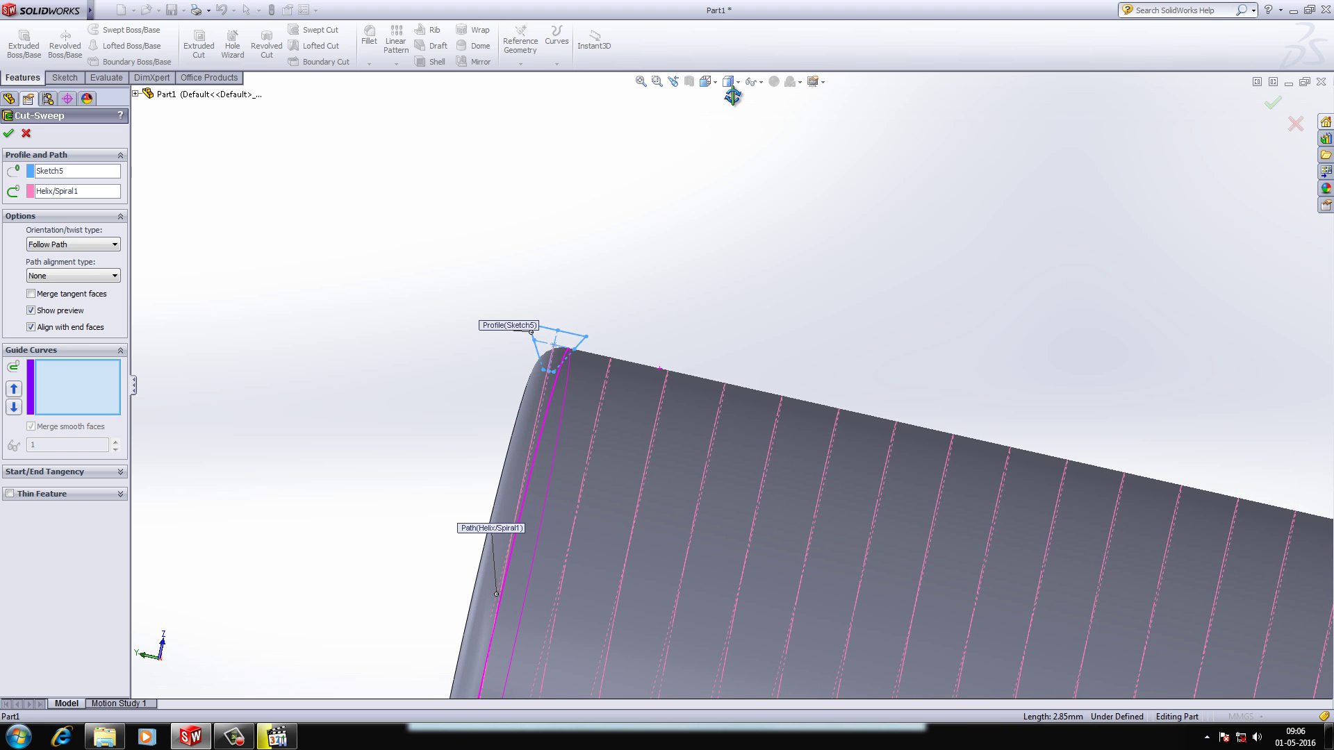
pyautogui.moveTo(733, 96); pyautogui.dragTo(735, 101, button='middle')
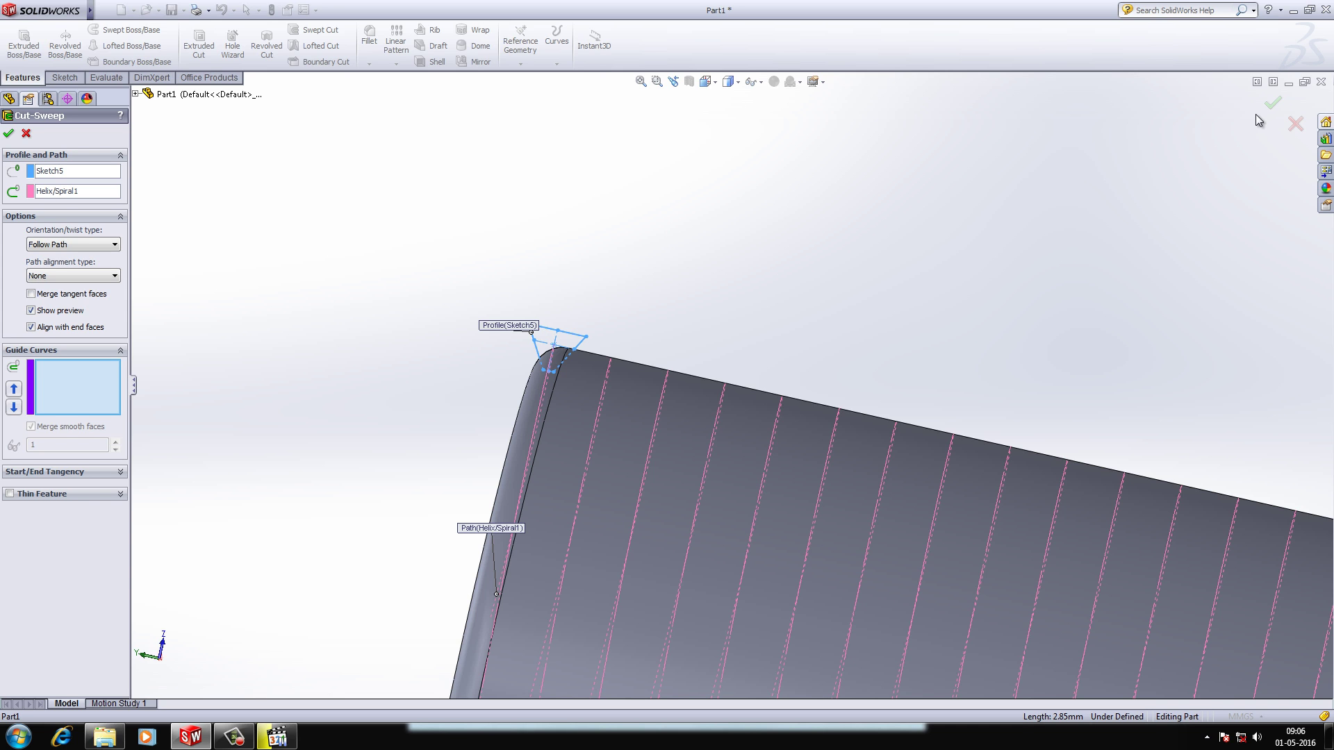
pyautogui.click(27, 134)
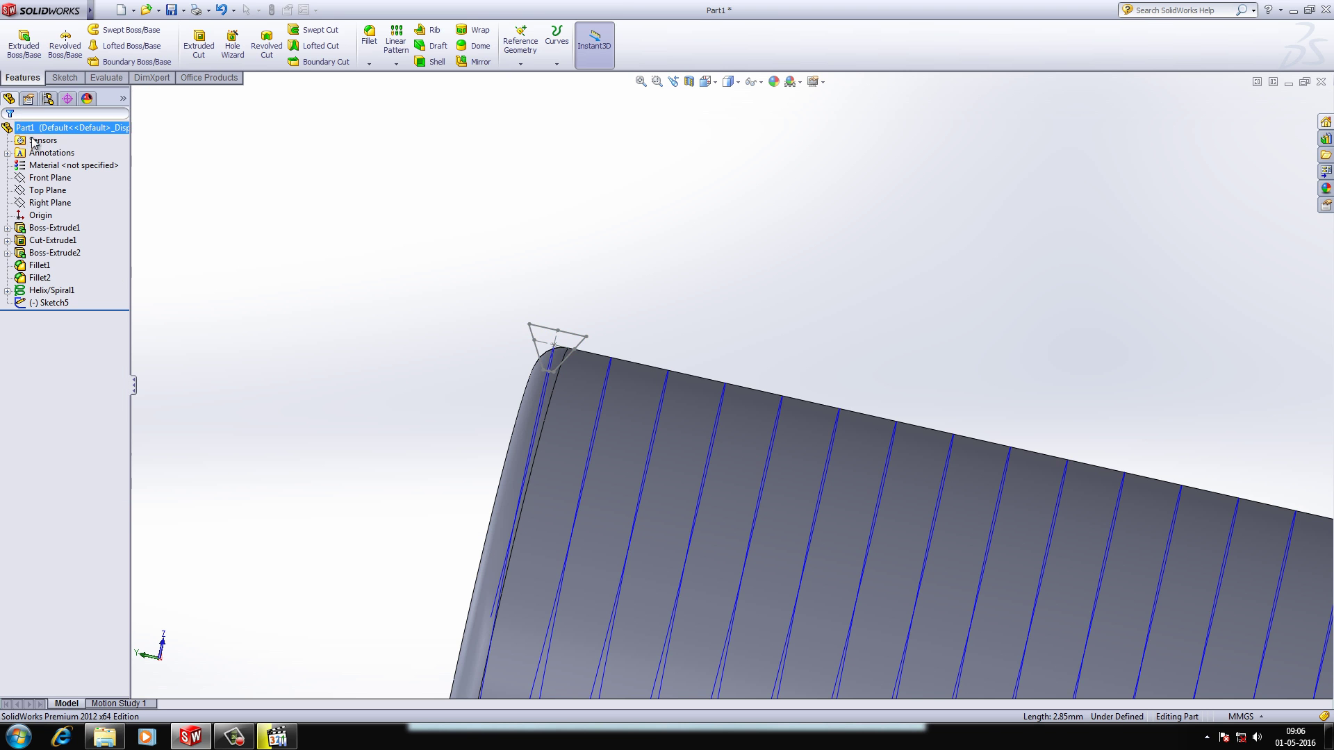
pyautogui.click(534, 340)
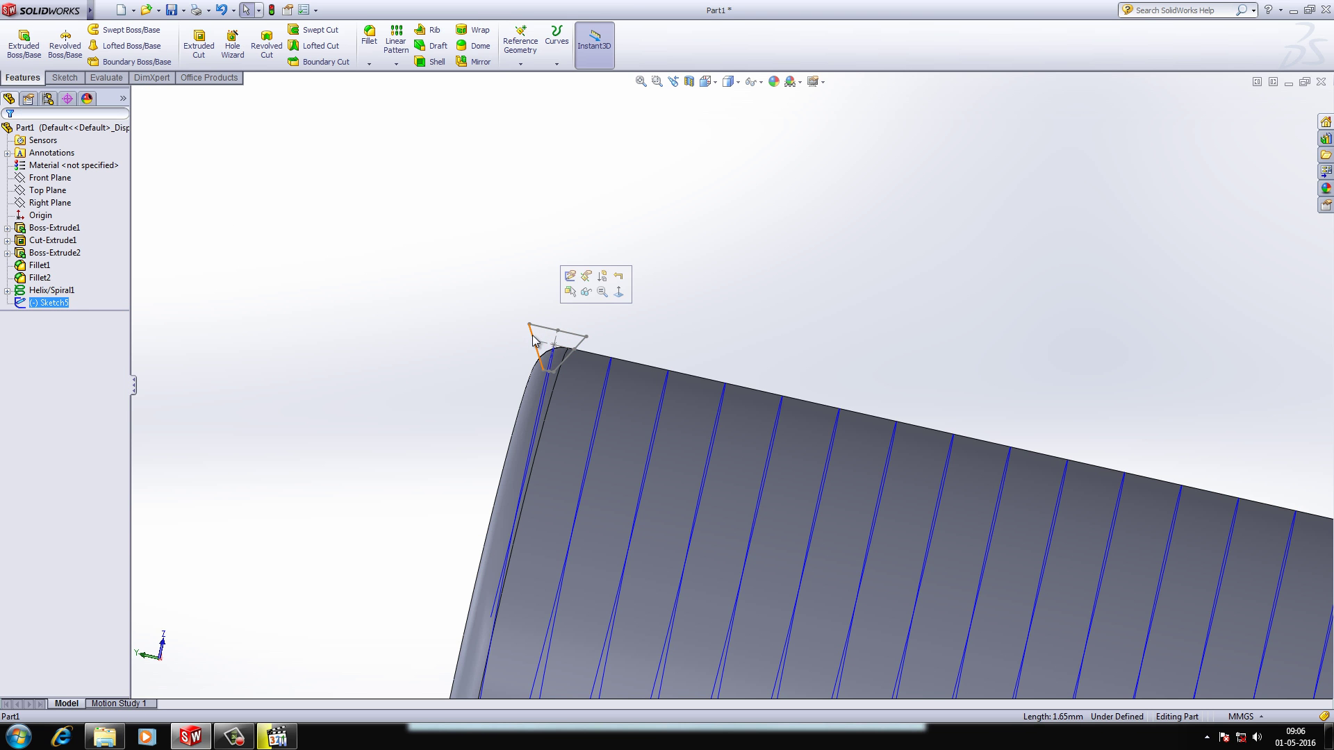
pyautogui.doubleClick(546, 351)
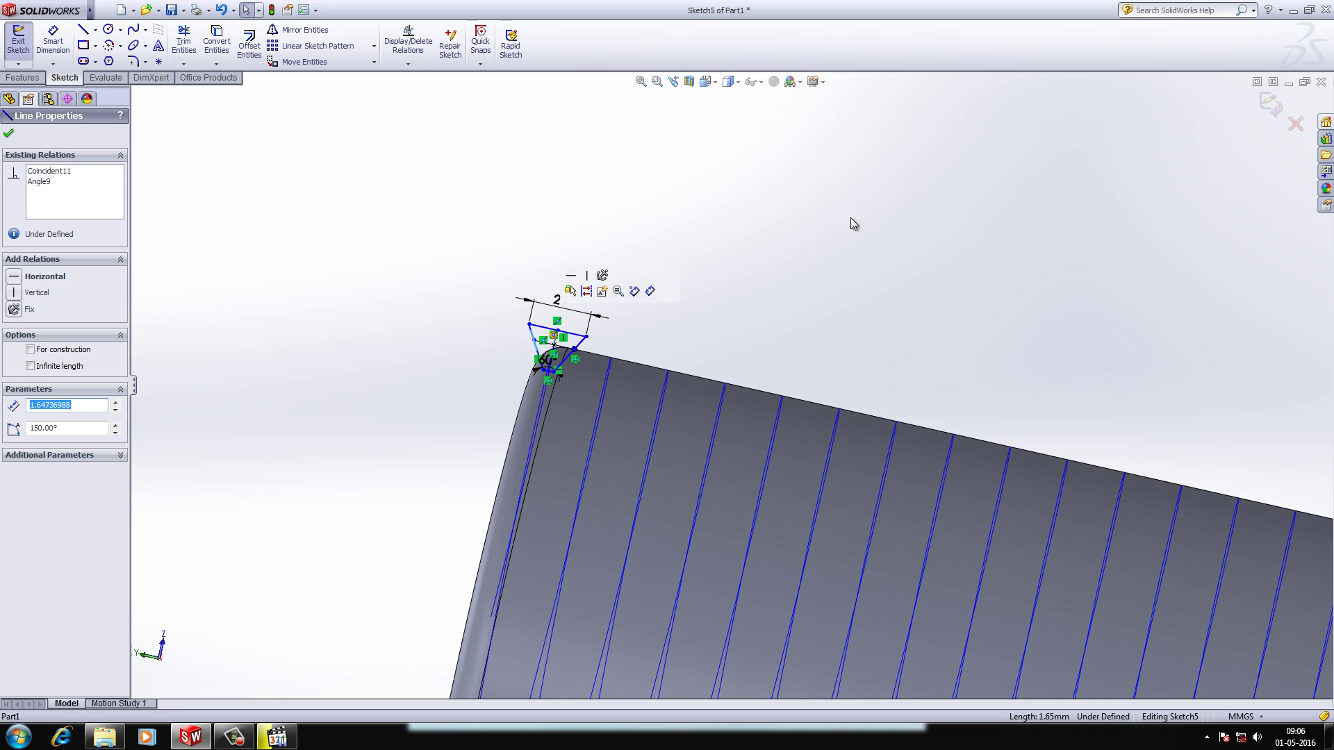
# In Right view, change the profile's 2 mm height to 1.8, then undo back to 2
pyautogui.click(708, 81)
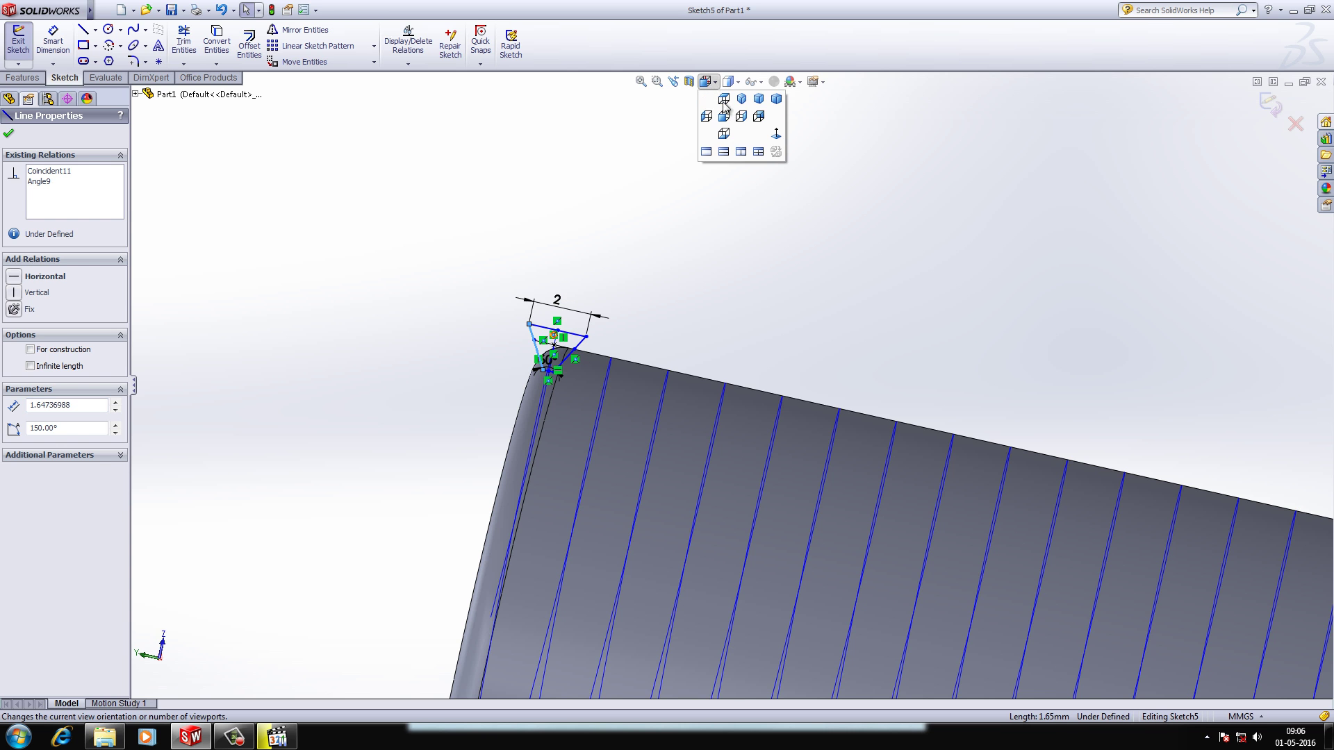
pyautogui.click(776, 133)
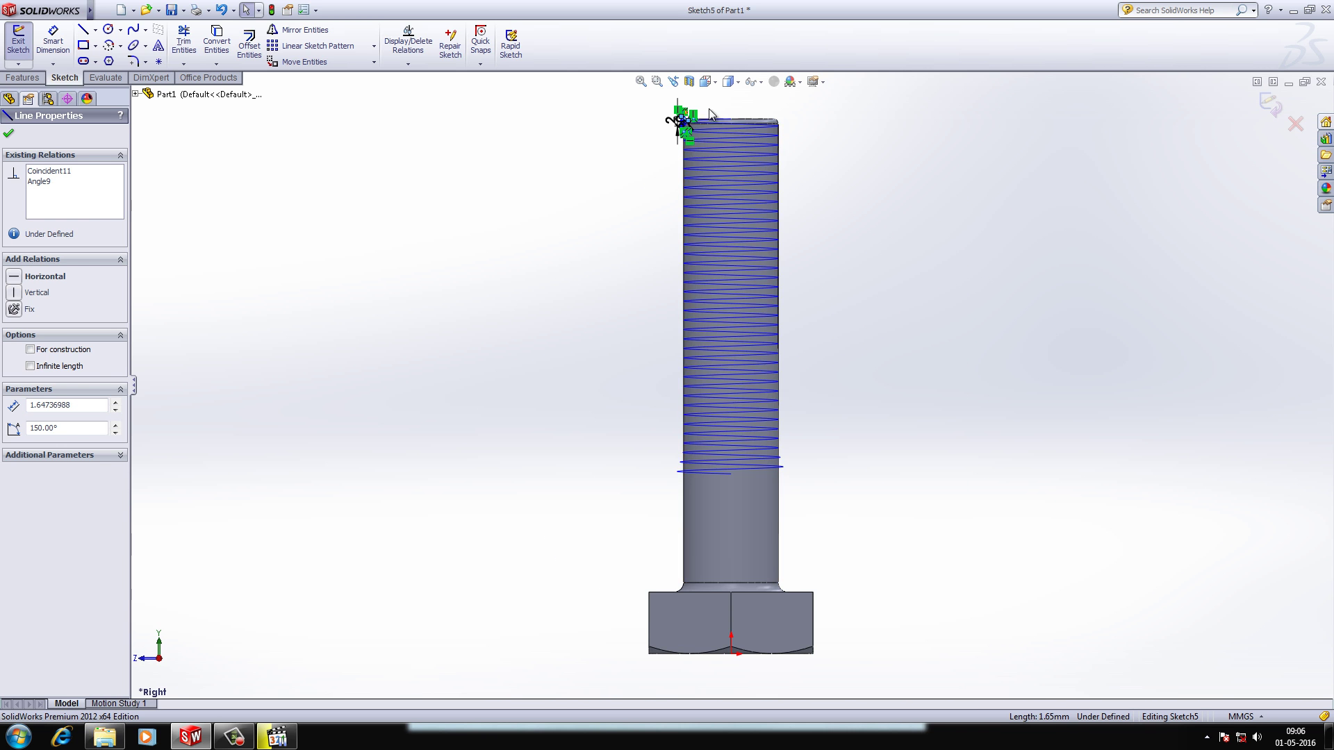
pyautogui.scroll(-10, 709, 109)
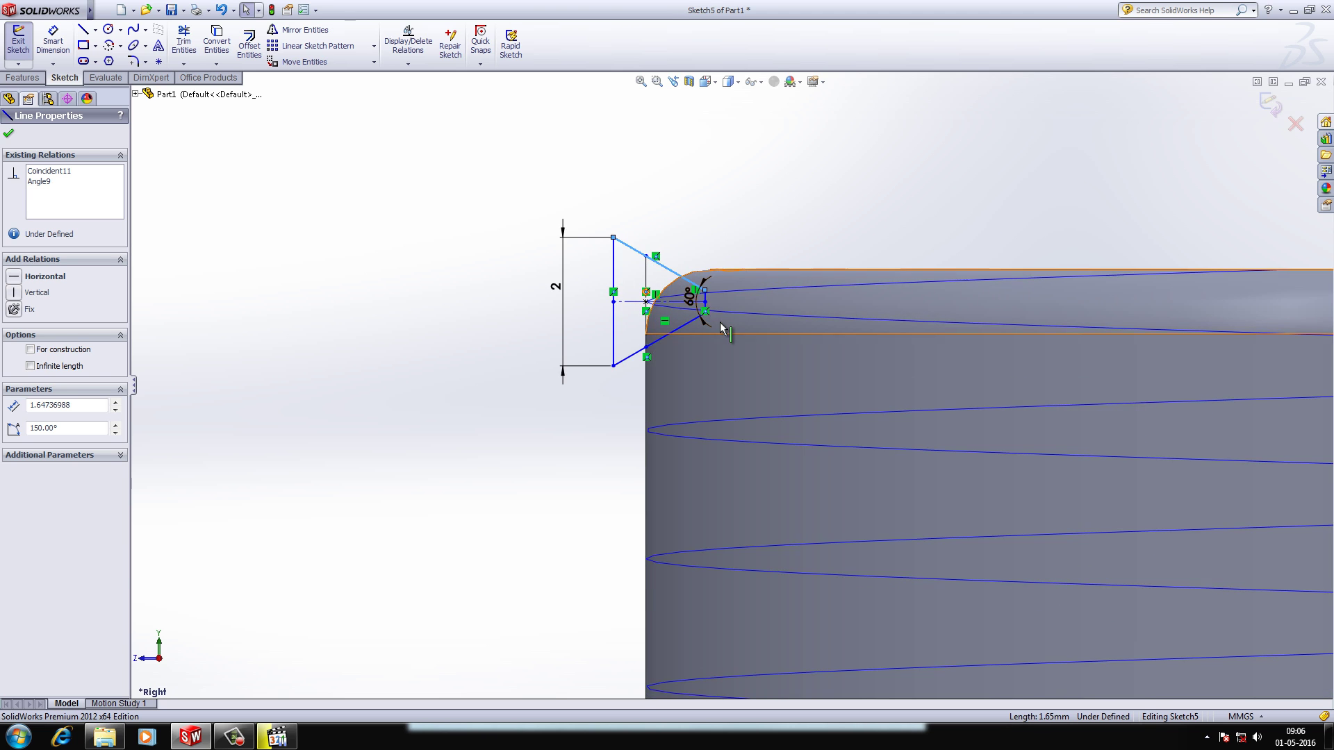
pyautogui.scroll(-4, 723, 331)
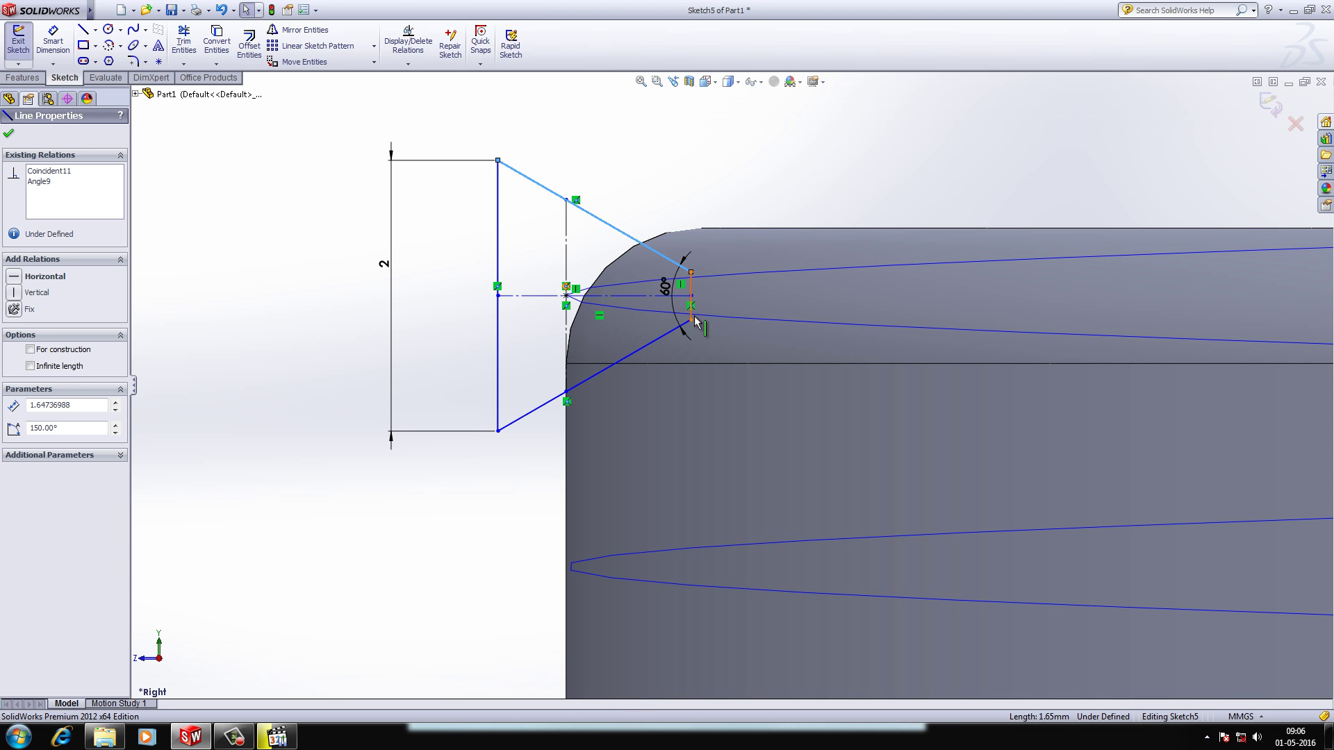
pyautogui.click(282, 218)
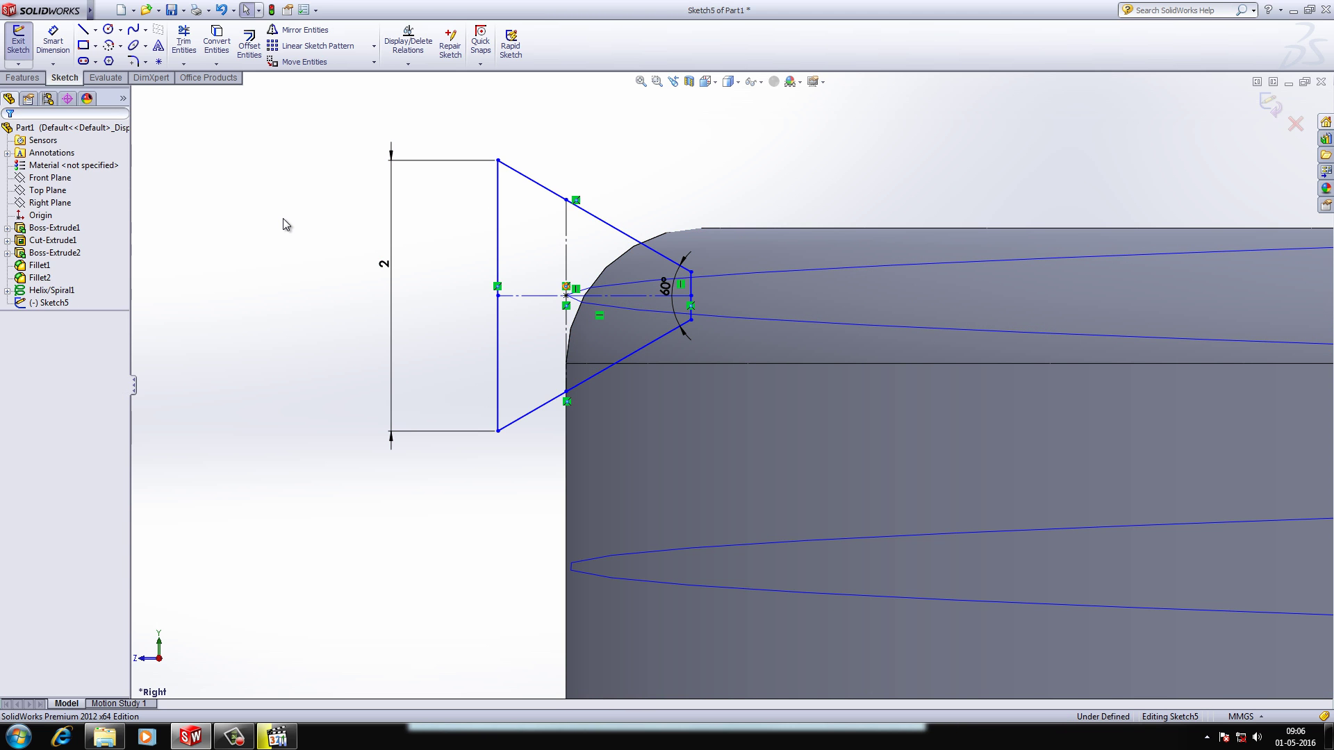
pyautogui.doubleClick(383, 267)
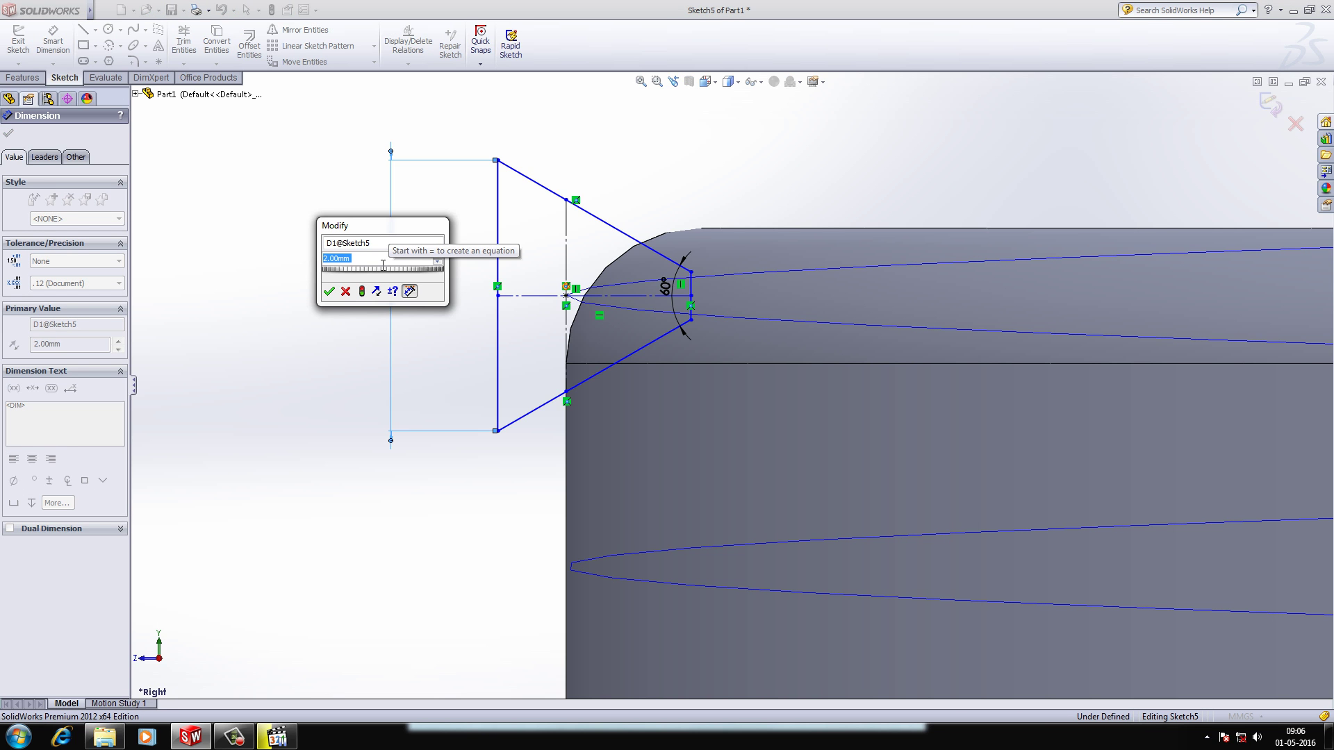
pyautogui.write('1.')
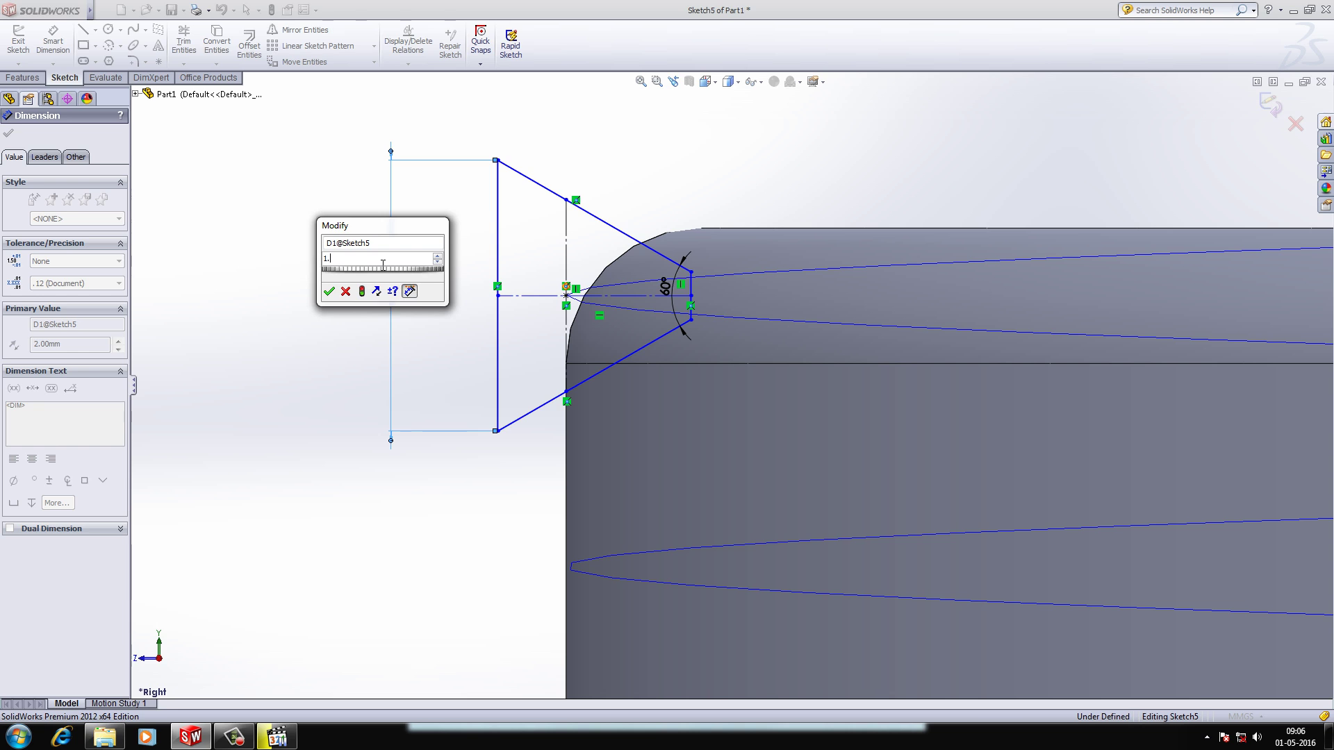
pyautogui.write('8')
pyautogui.press('Return')
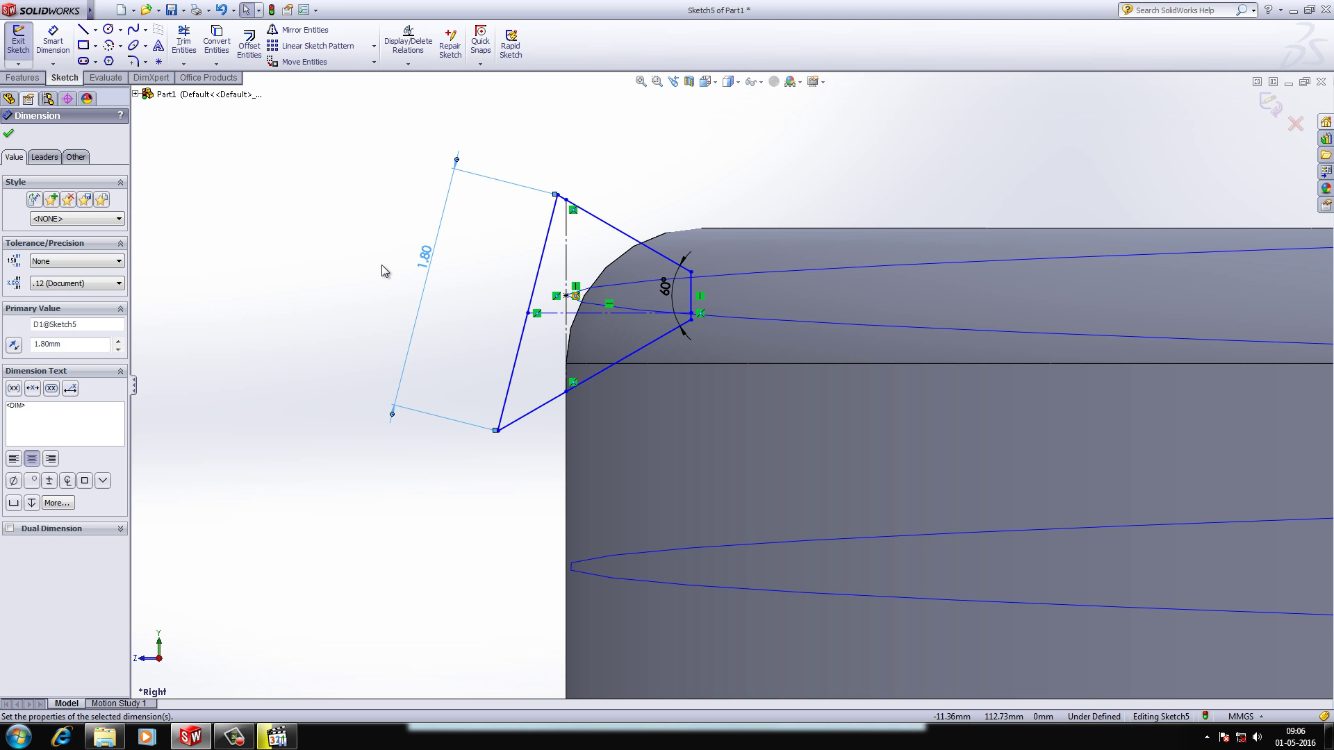
pyautogui.hotkey('ctrl', 'z')
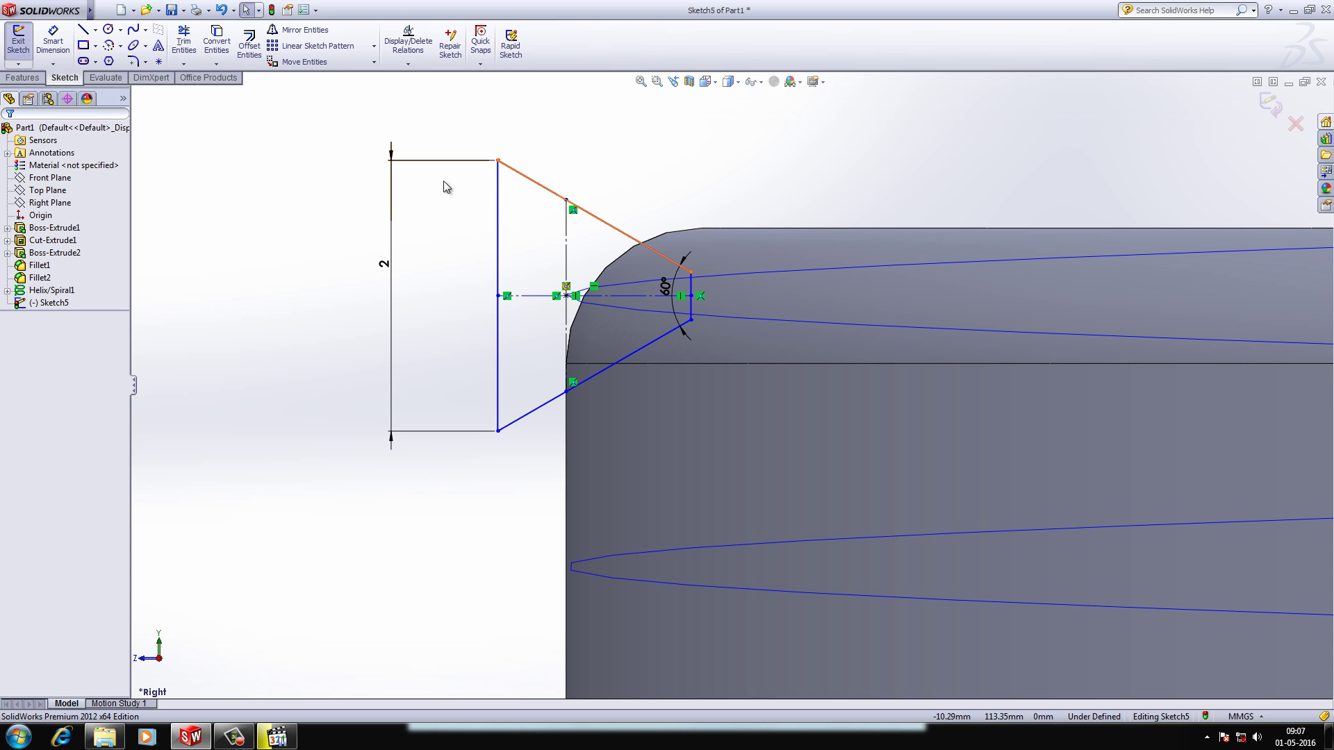
# Activate the Line tool in the thread profile sketch
pyautogui.click(82, 31)
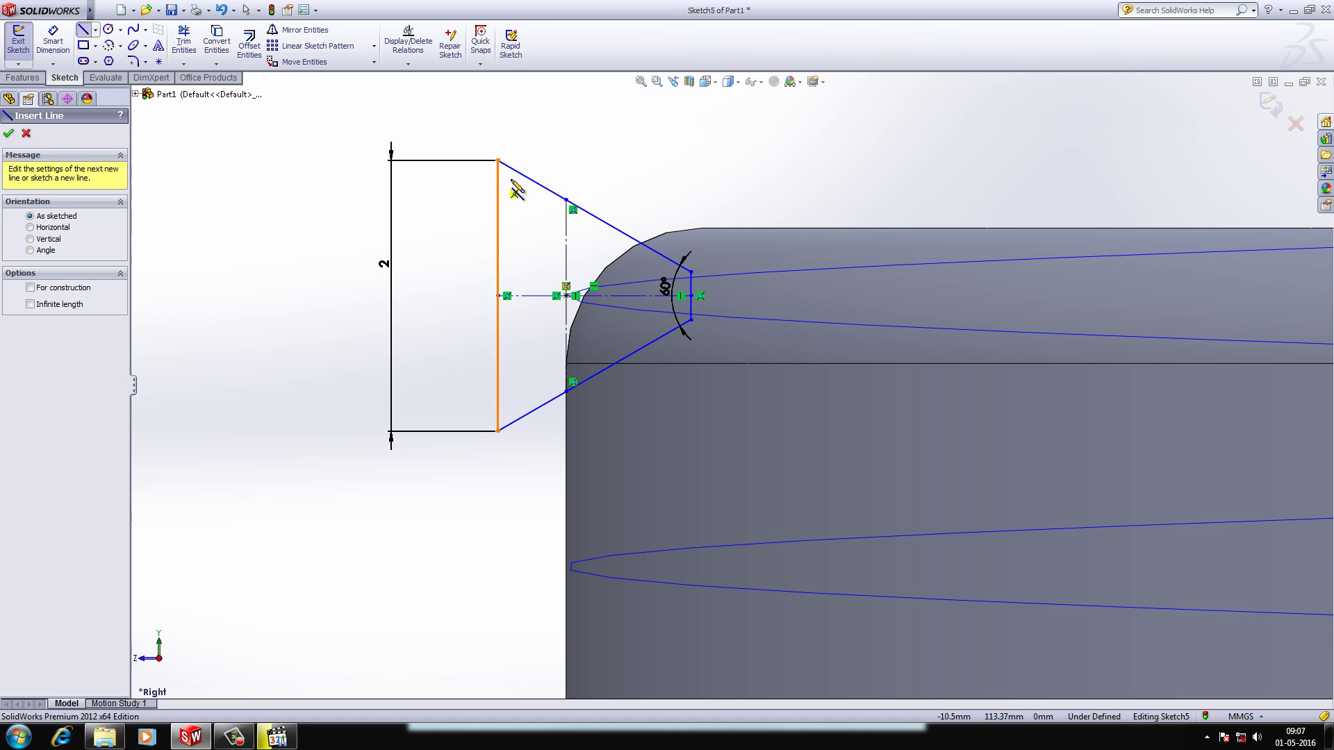
# Draw a vertical line from the upper slanted edge to the lower slanted edge
pyautogui.click(542, 186)
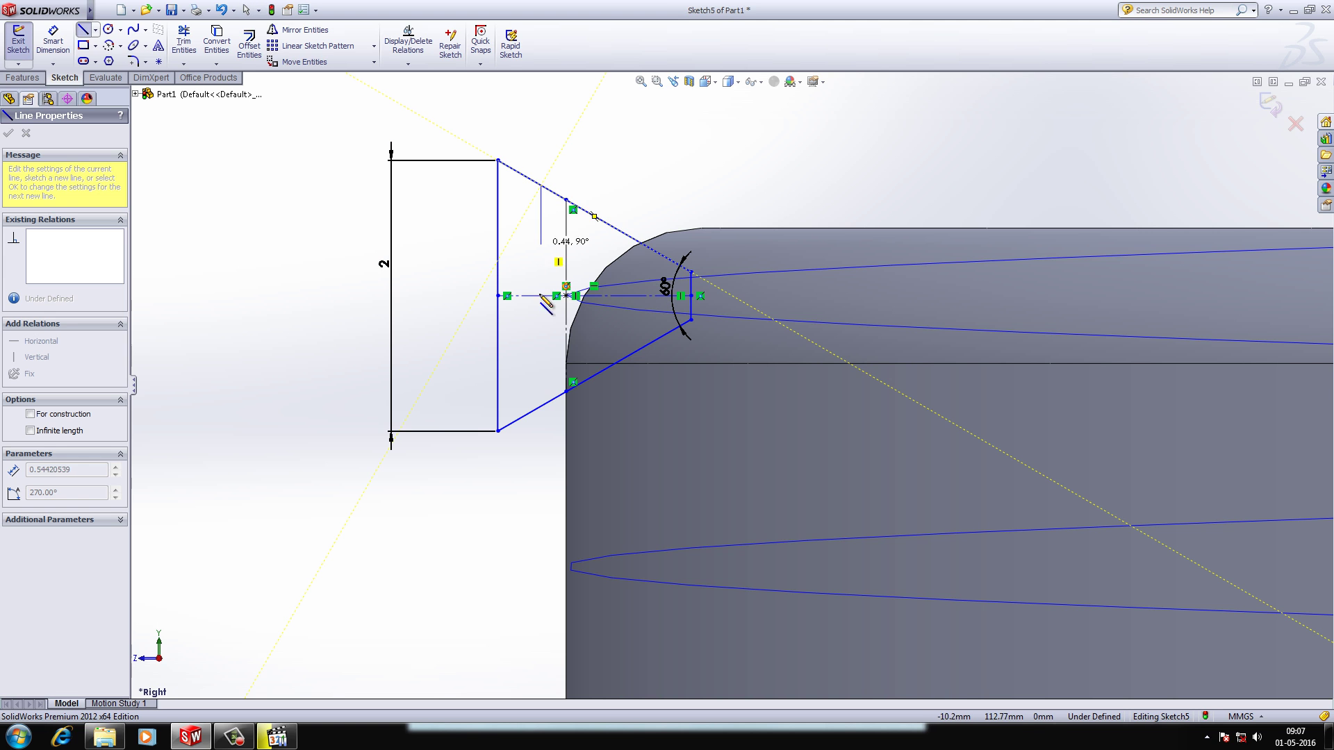
pyautogui.click(542, 406)
pyautogui.rightClick(541, 296)
pyautogui.click(416, 370)
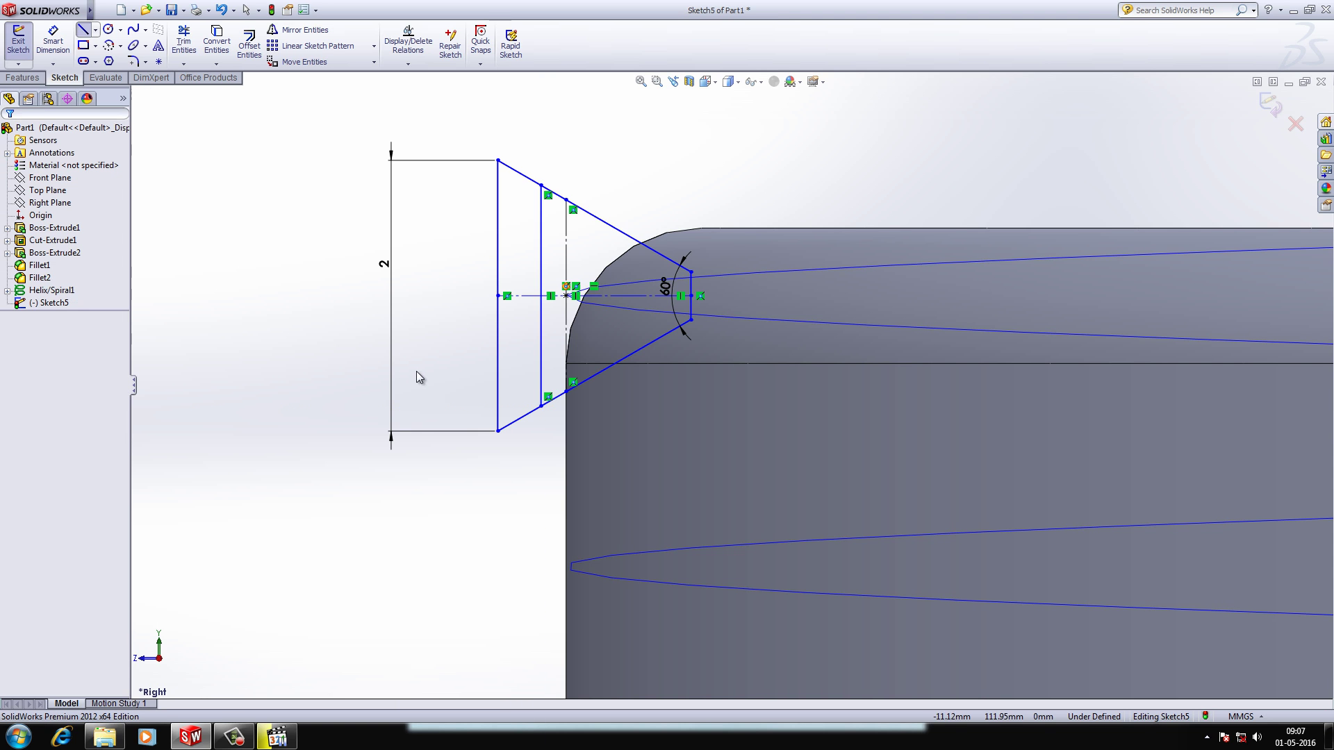
# Trim away the upper-left, left vertical and lower-left lines, accepting removal of the midpoint relation and 2 dimension
pyautogui.click(183, 42)
pyautogui.click(515, 182)
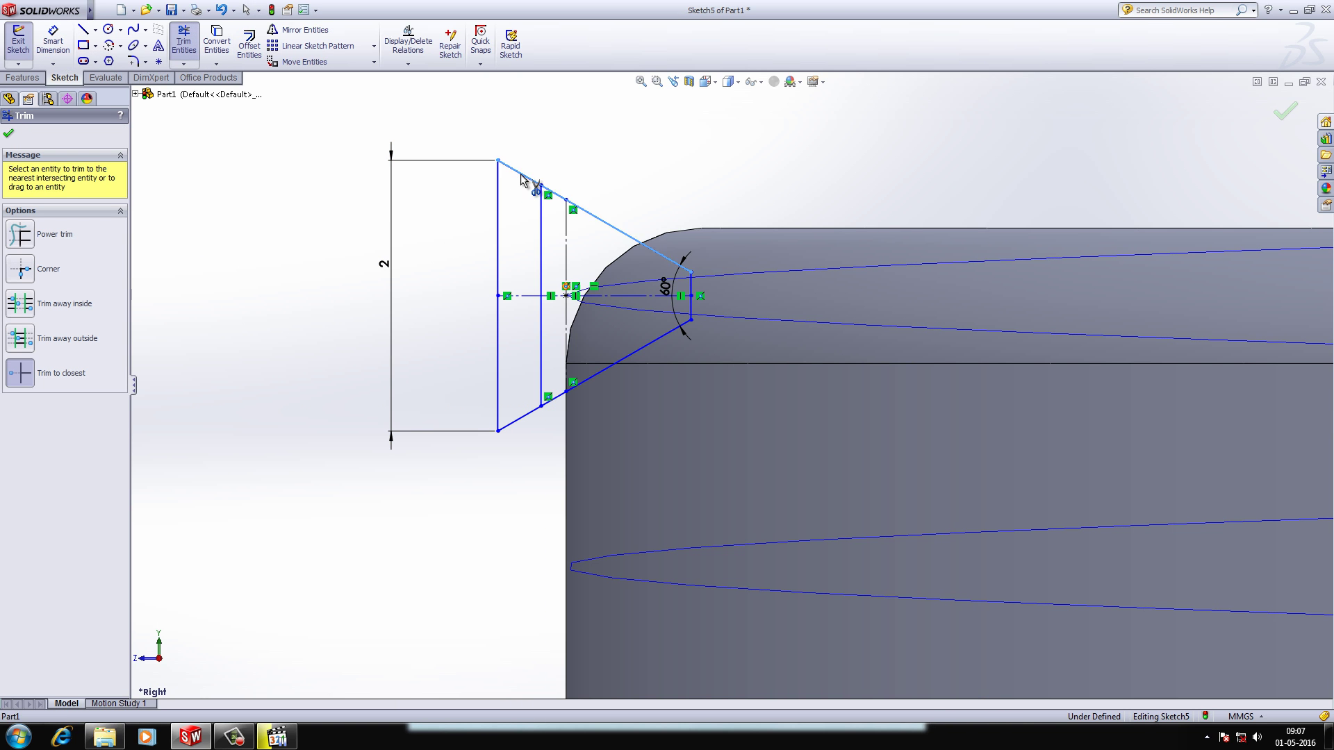
pyautogui.click(501, 210)
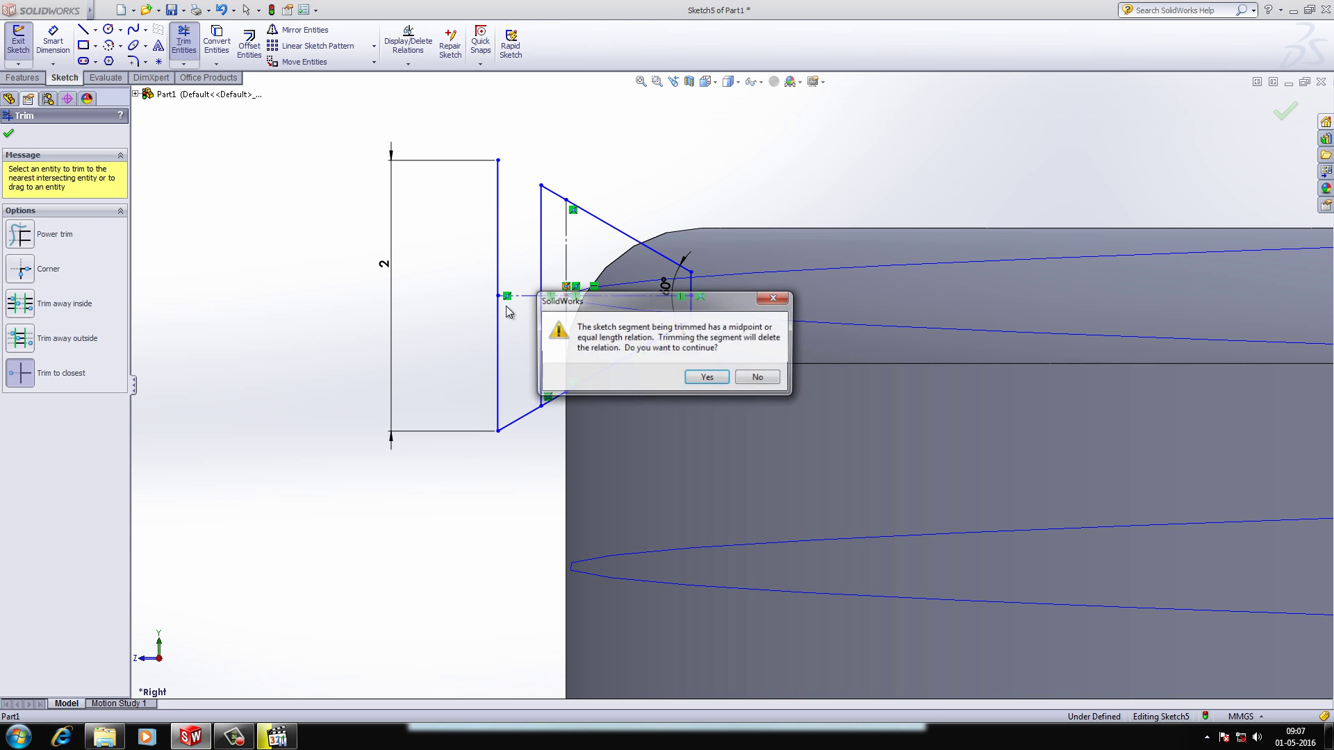
pyautogui.click(707, 376)
pyautogui.click(139, 64)
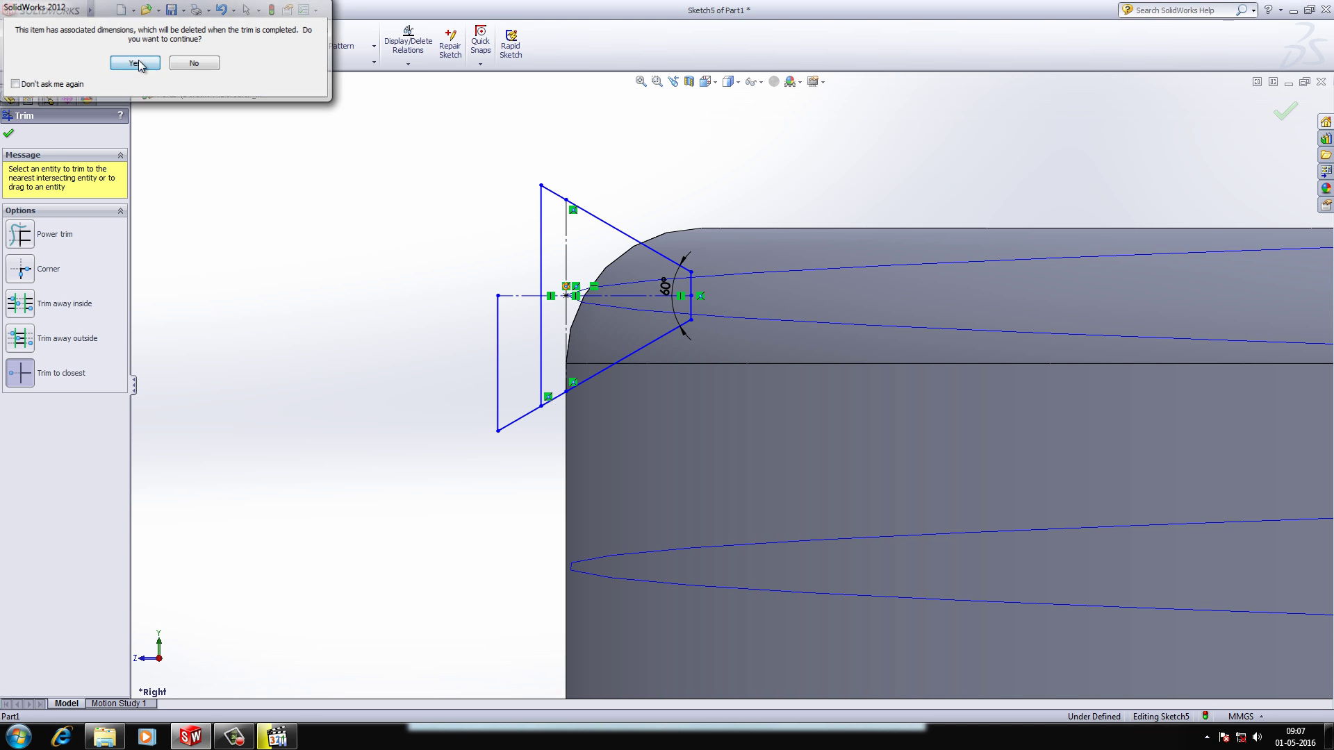
pyautogui.click(522, 413)
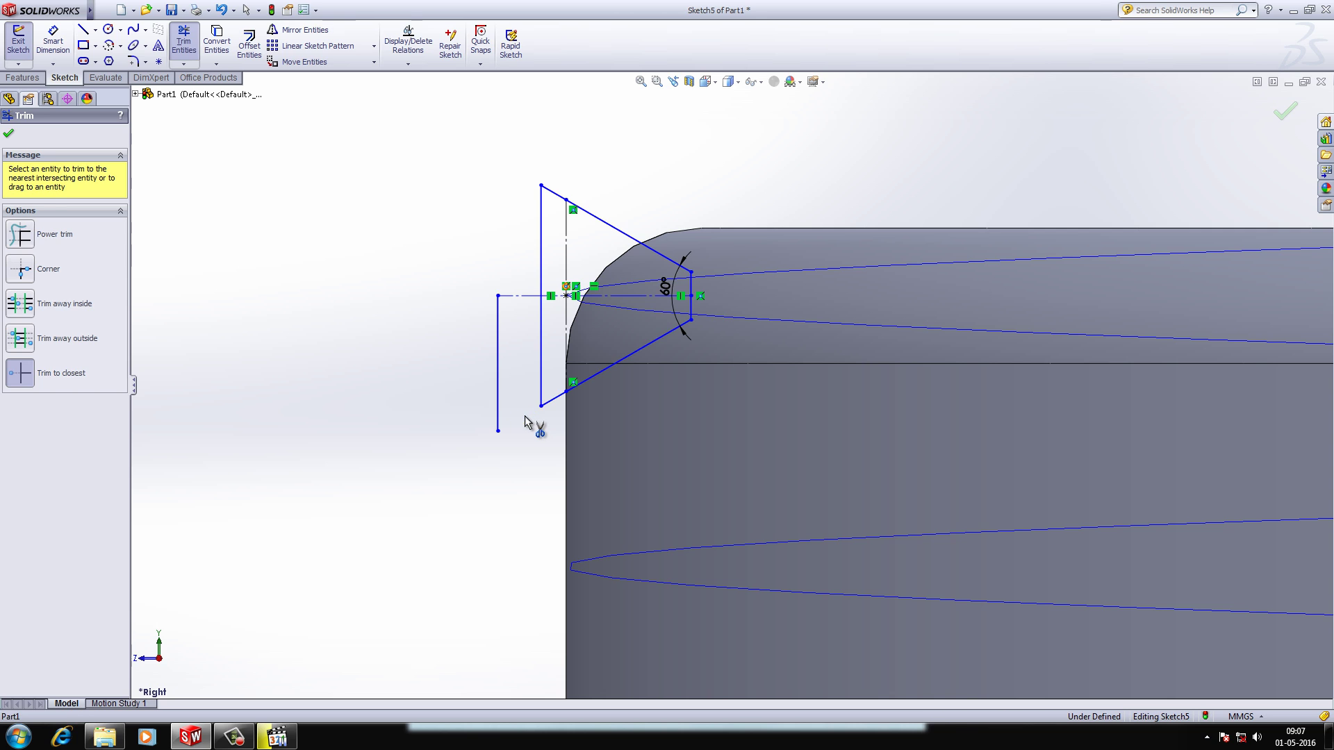
pyautogui.click(9, 133)
# Delete the leftover left vertical line, trim the short horizontal stub, and close Sketch5
pyautogui.click(499, 348)
pyautogui.press('Delete')
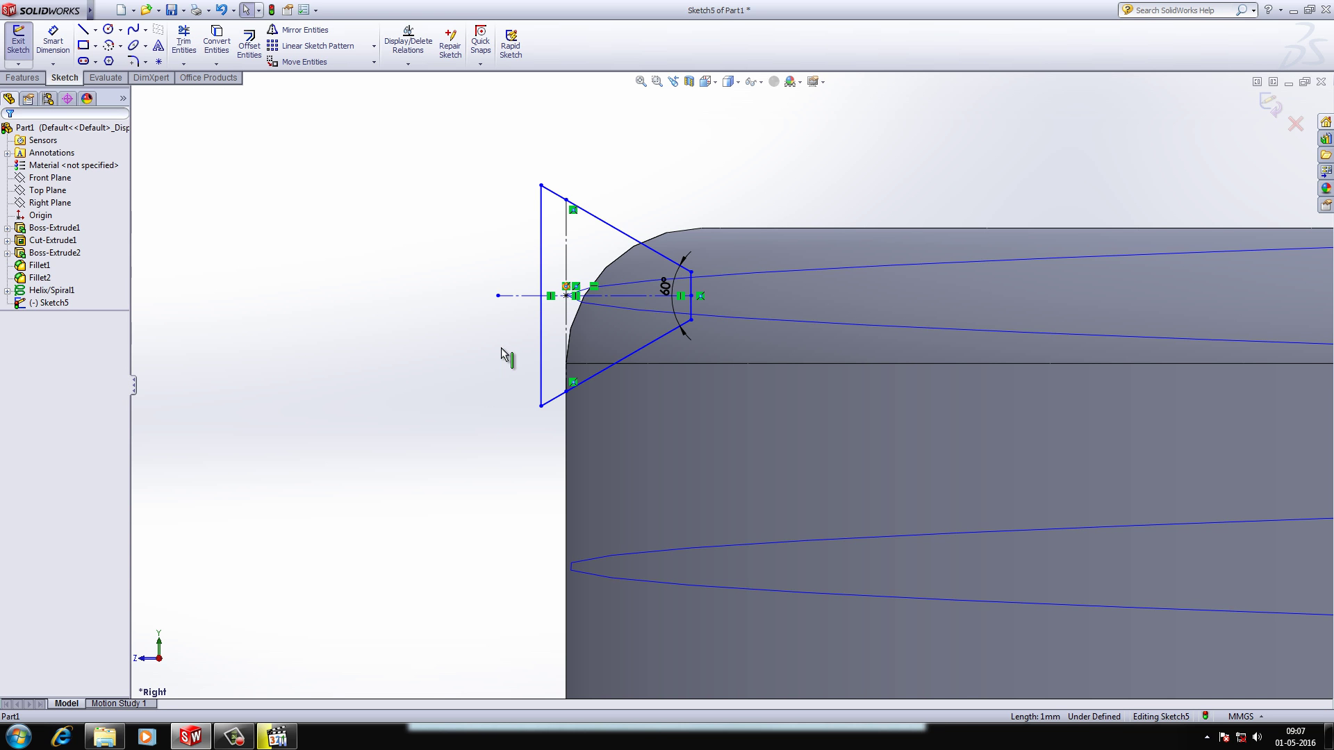
pyautogui.click(183, 40)
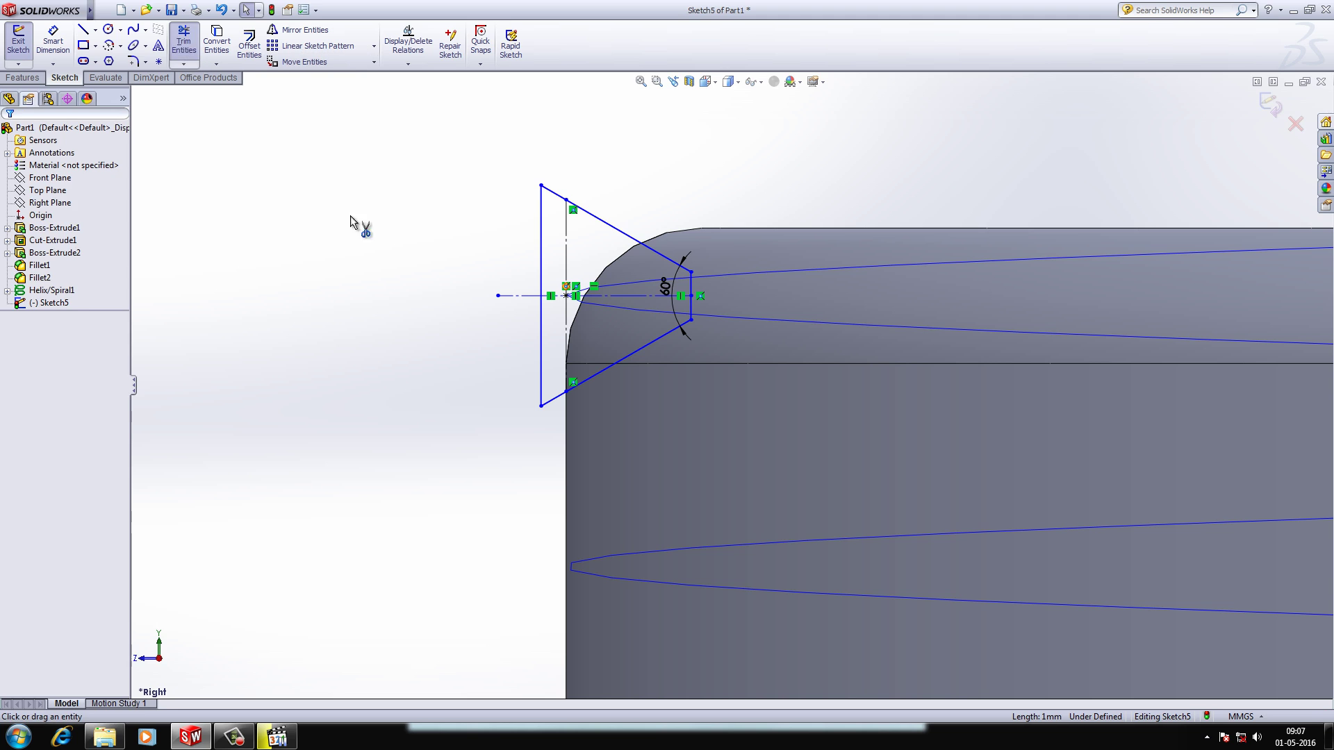
pyautogui.click(525, 297)
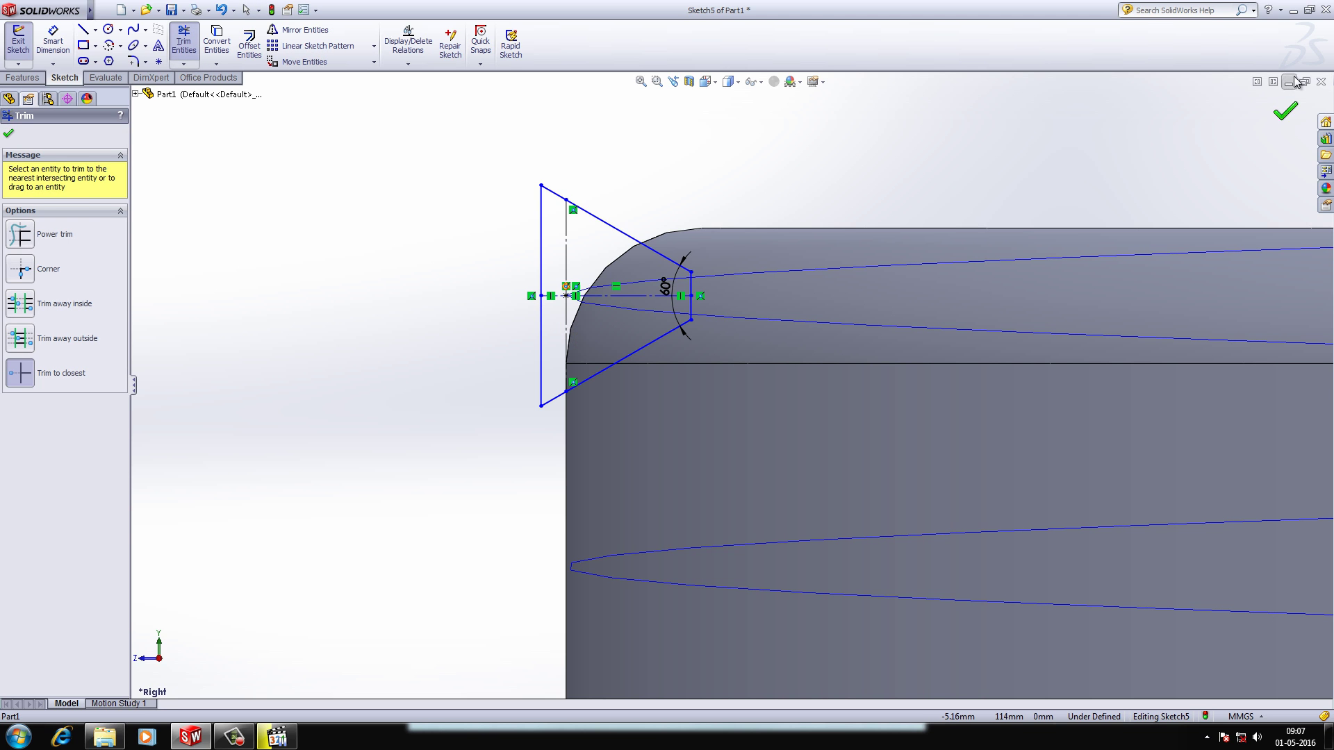
pyautogui.click(1285, 122)
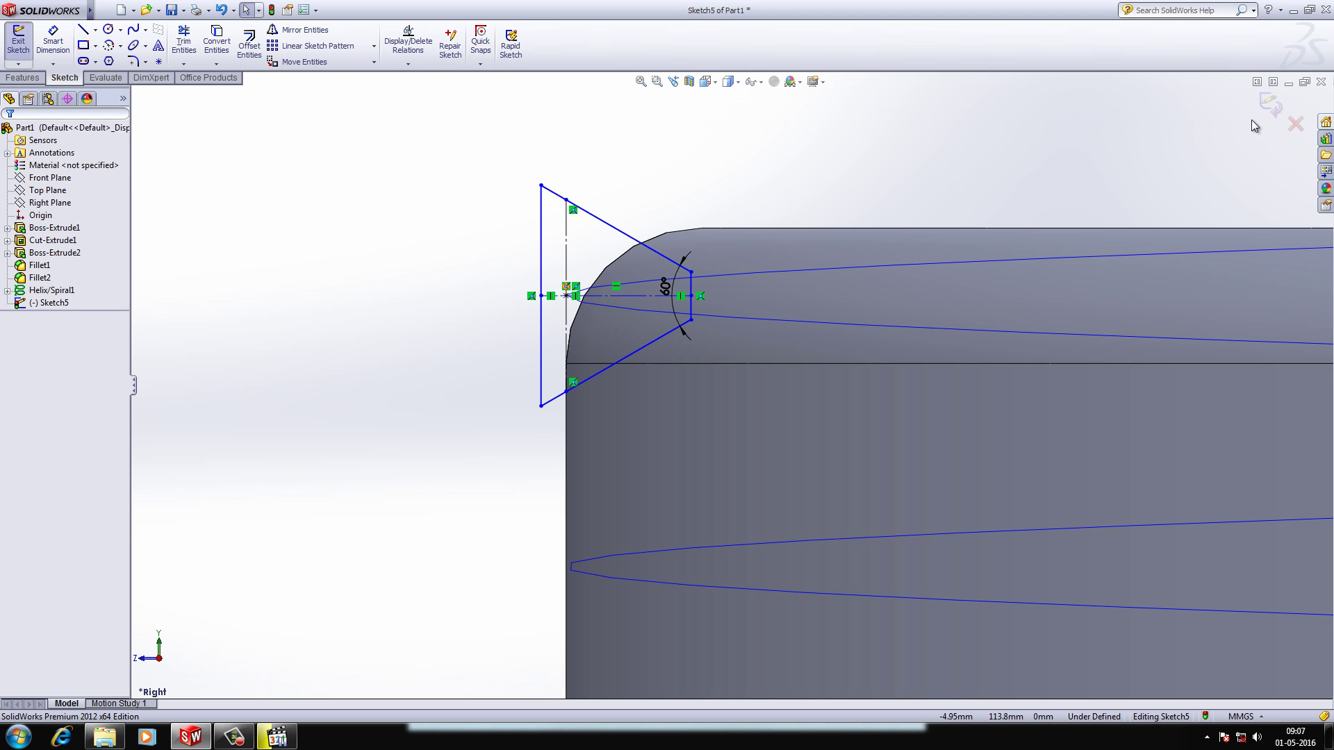
pyautogui.click(1269, 106)
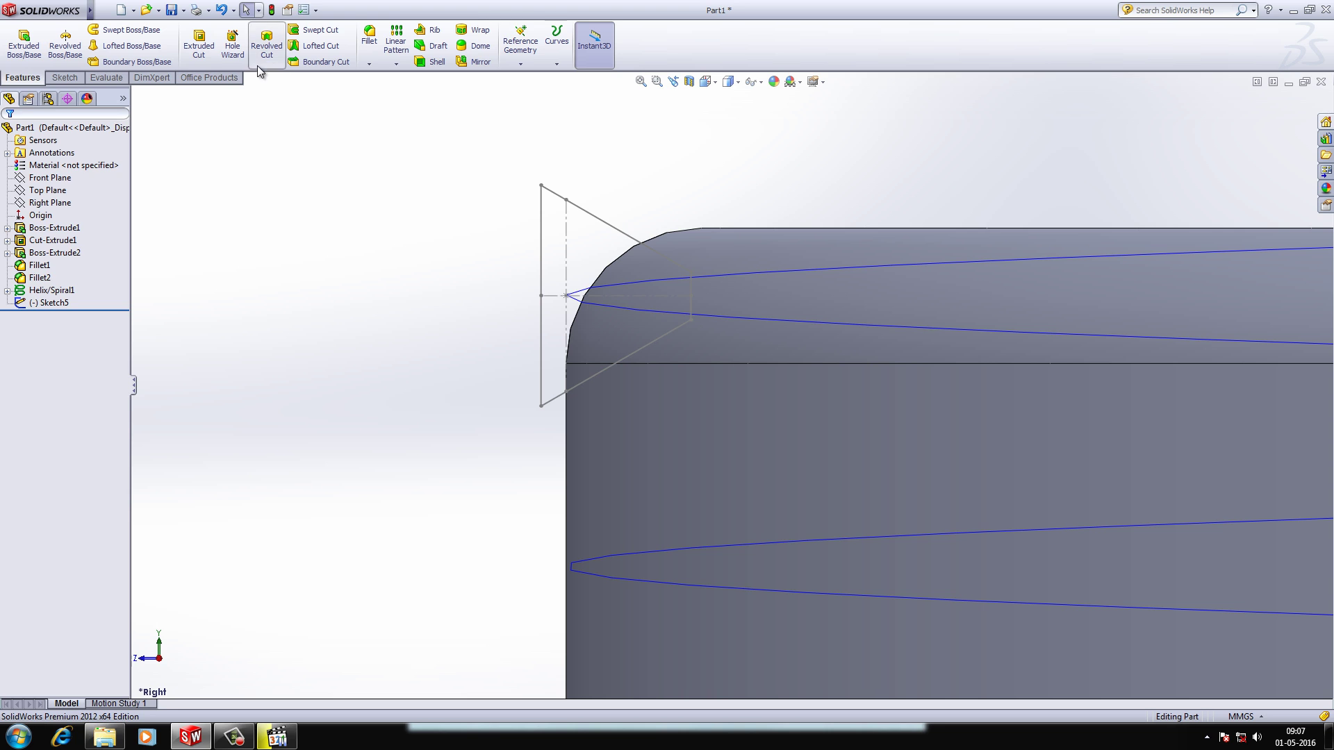
# Swept-cut Sketch5 along Helix/Spiral1, creating Cut-Sweep2 threading the whole shank
pyautogui.click(312, 30)
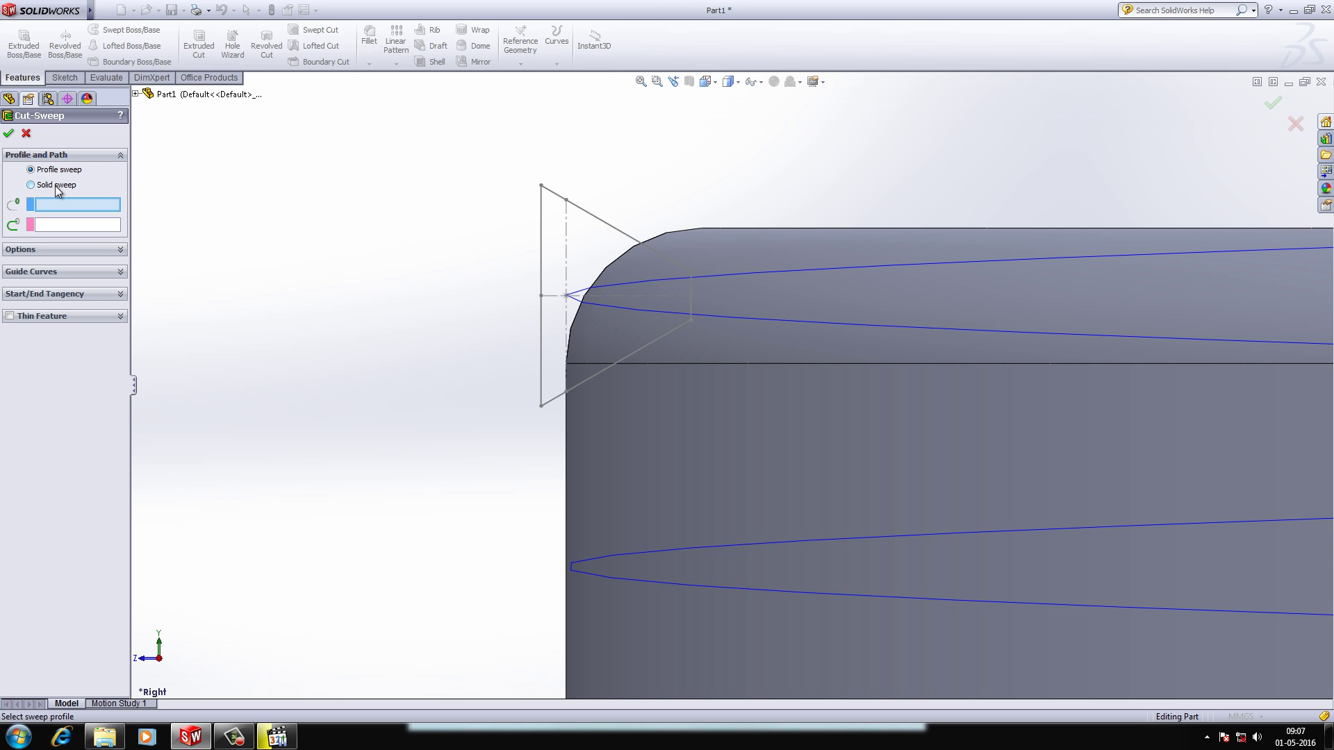
pyautogui.click(59, 227)
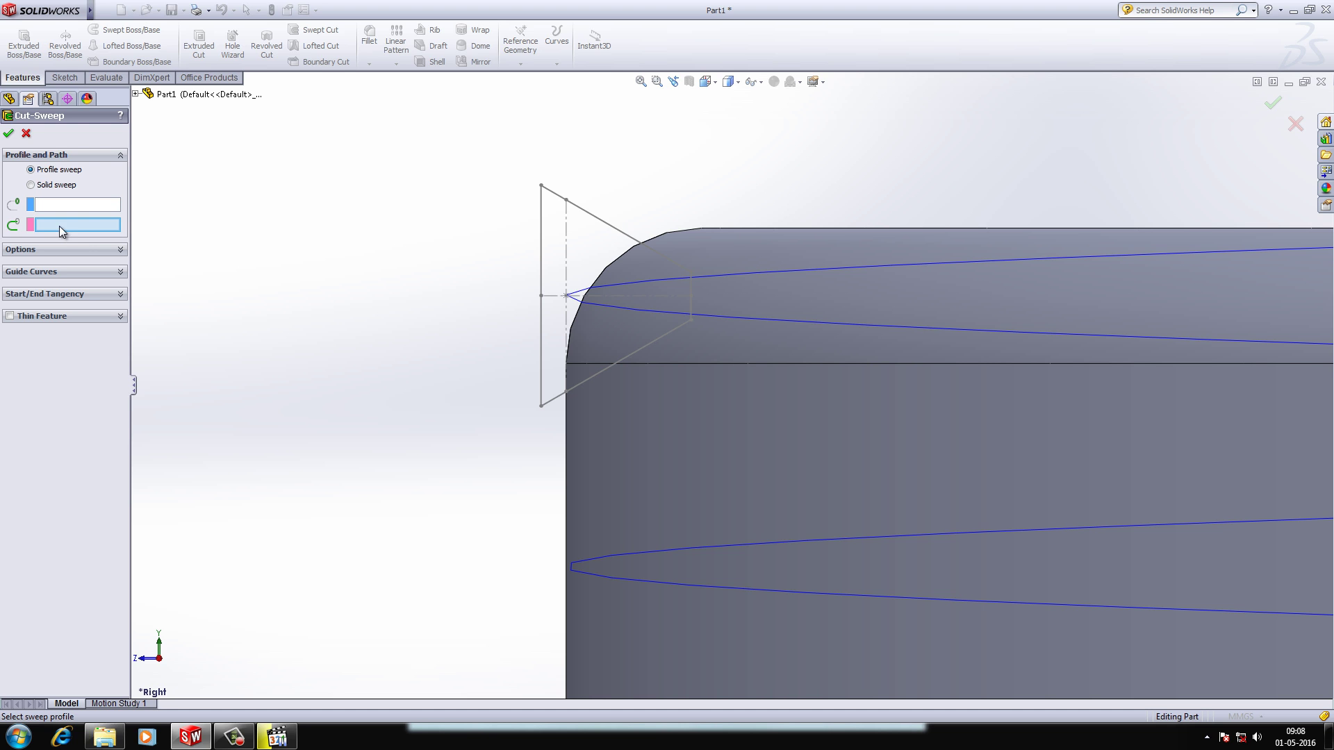
pyautogui.click(683, 280)
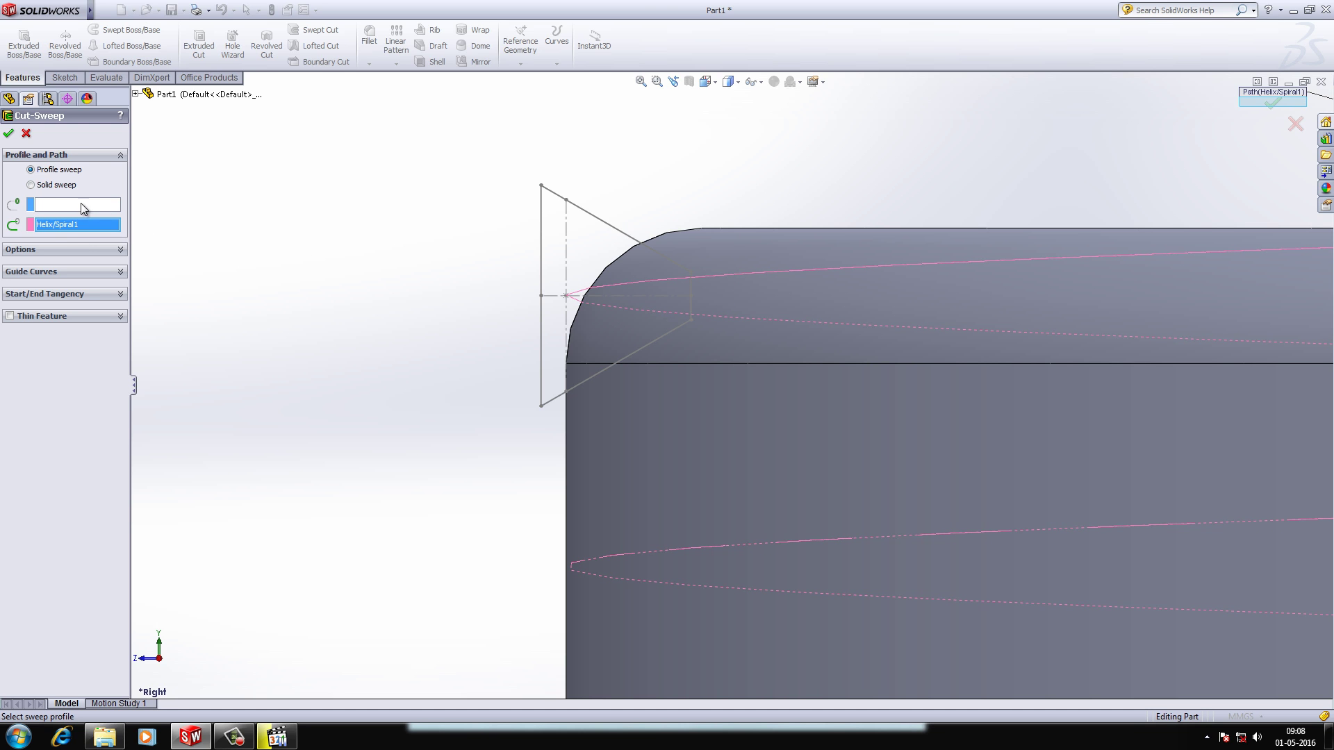
pyautogui.click(581, 216)
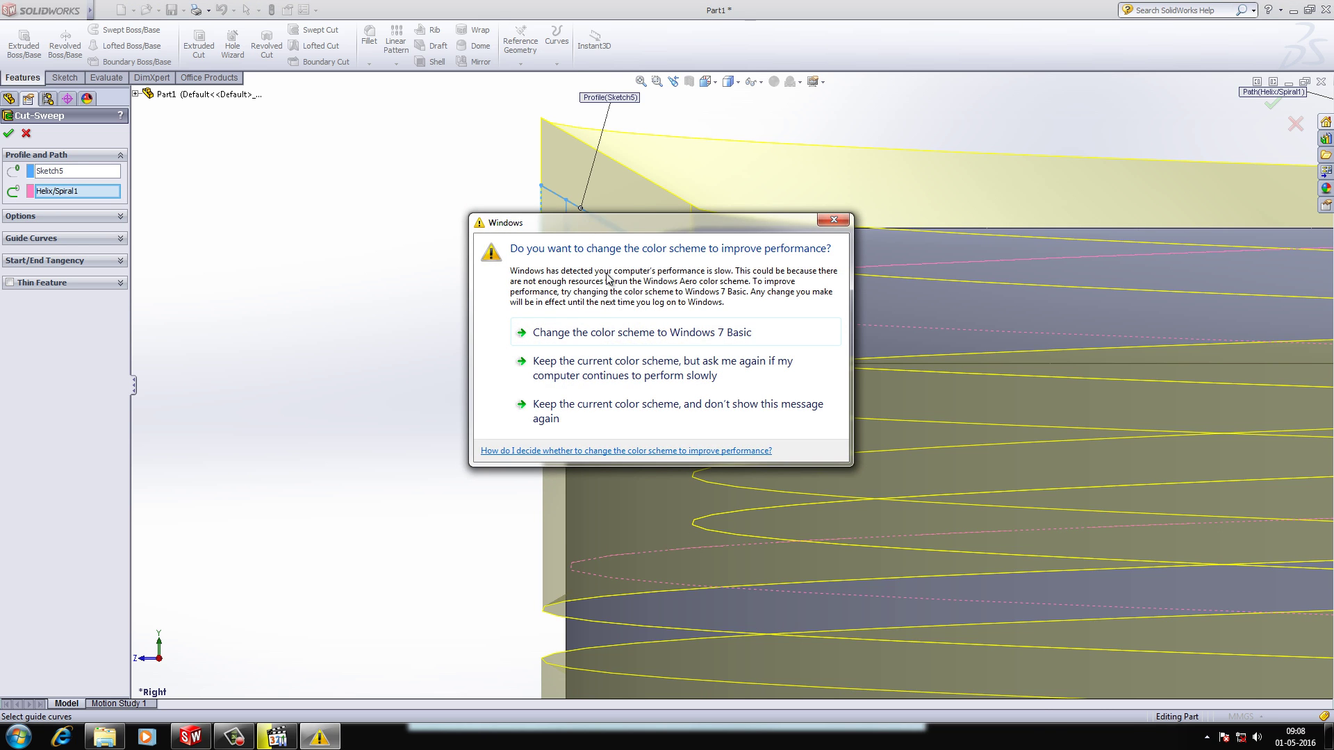
pyautogui.click(600, 333)
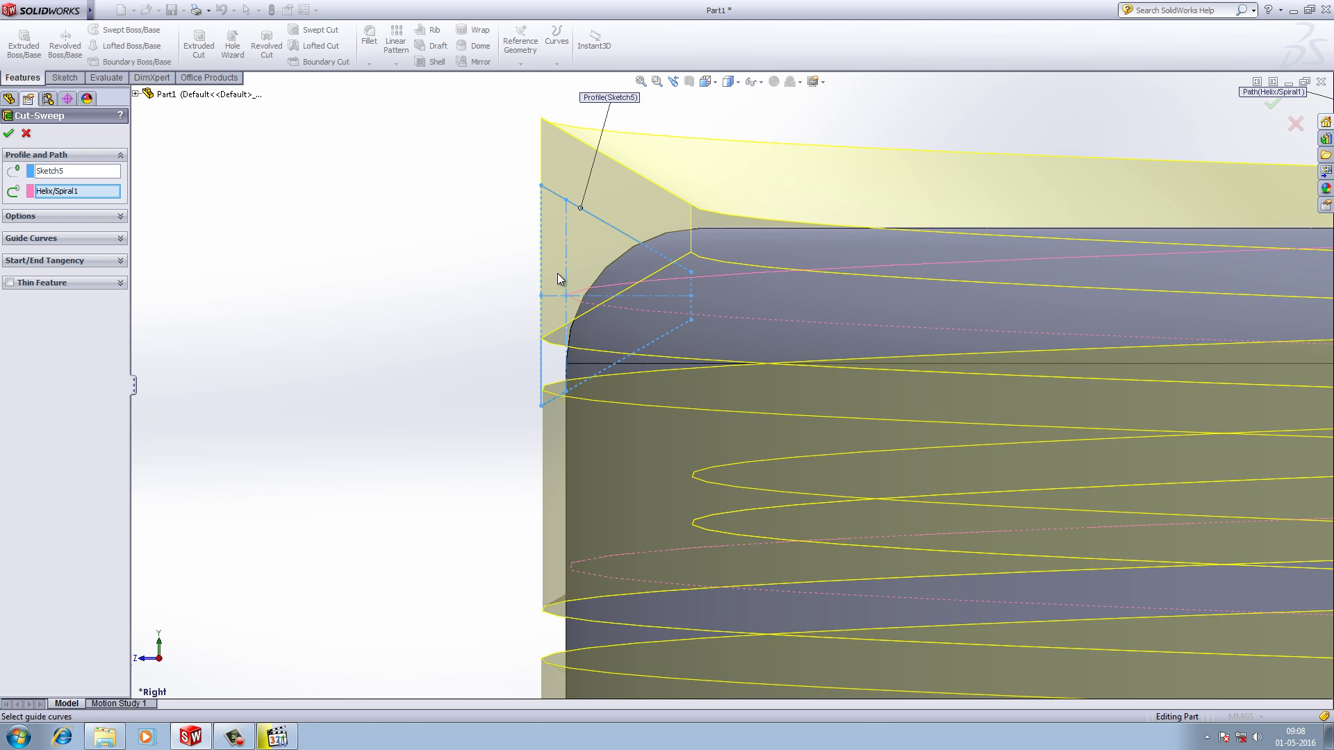
pyautogui.scroll(-3, 403, 245)
pyautogui.scroll(2, 403, 244)
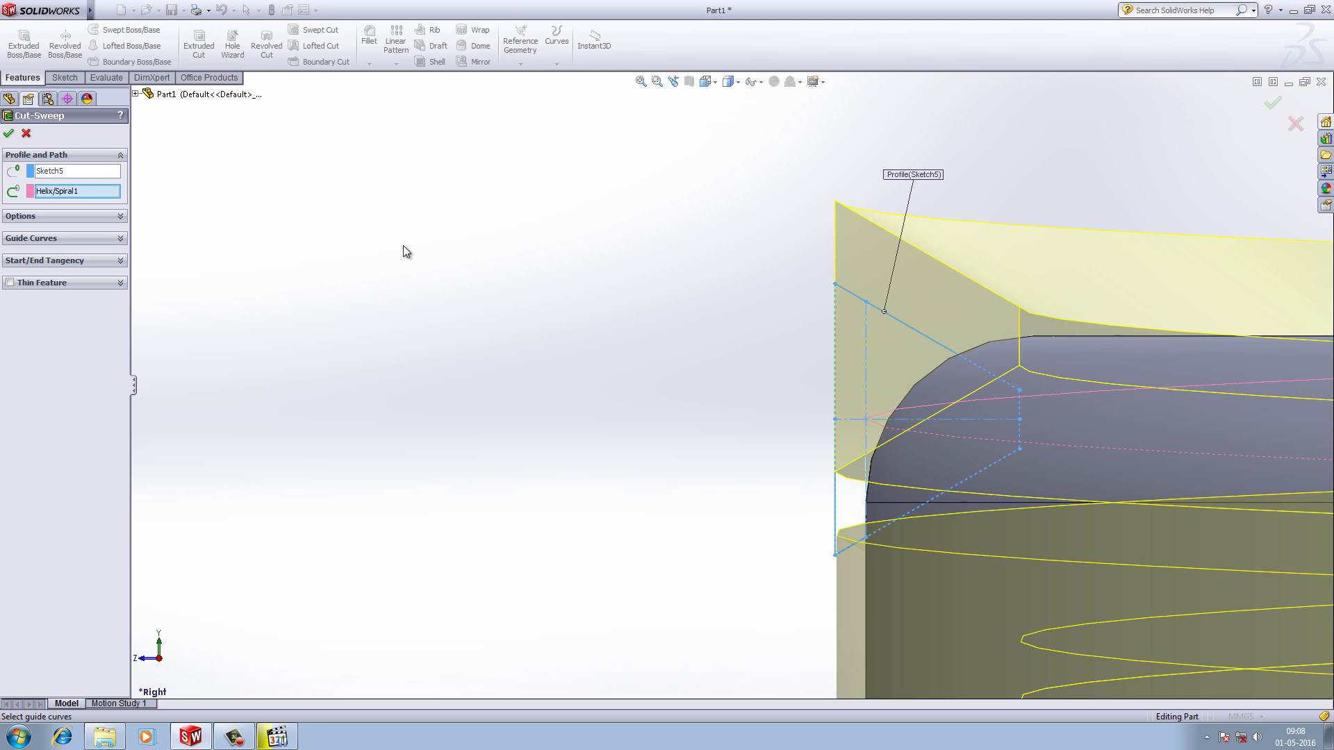
pyautogui.scroll(6, 403, 244)
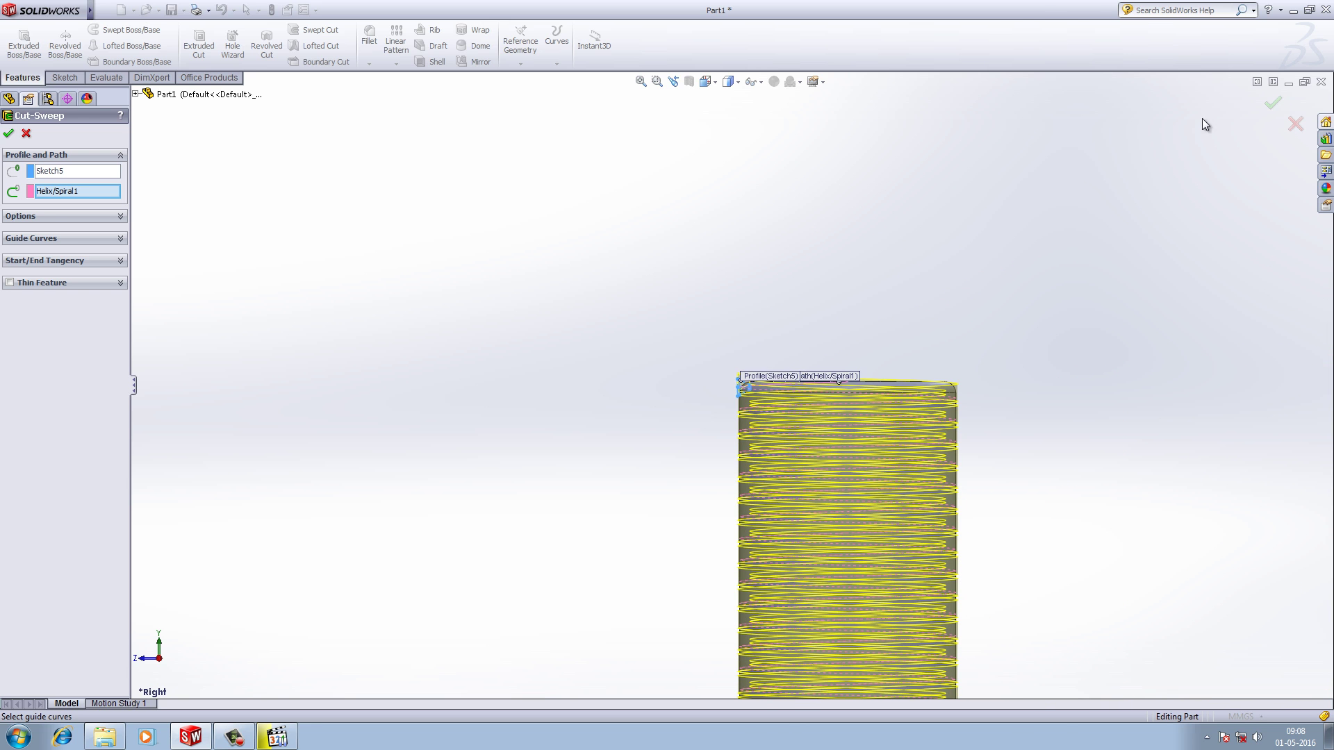
pyautogui.click(1273, 107)
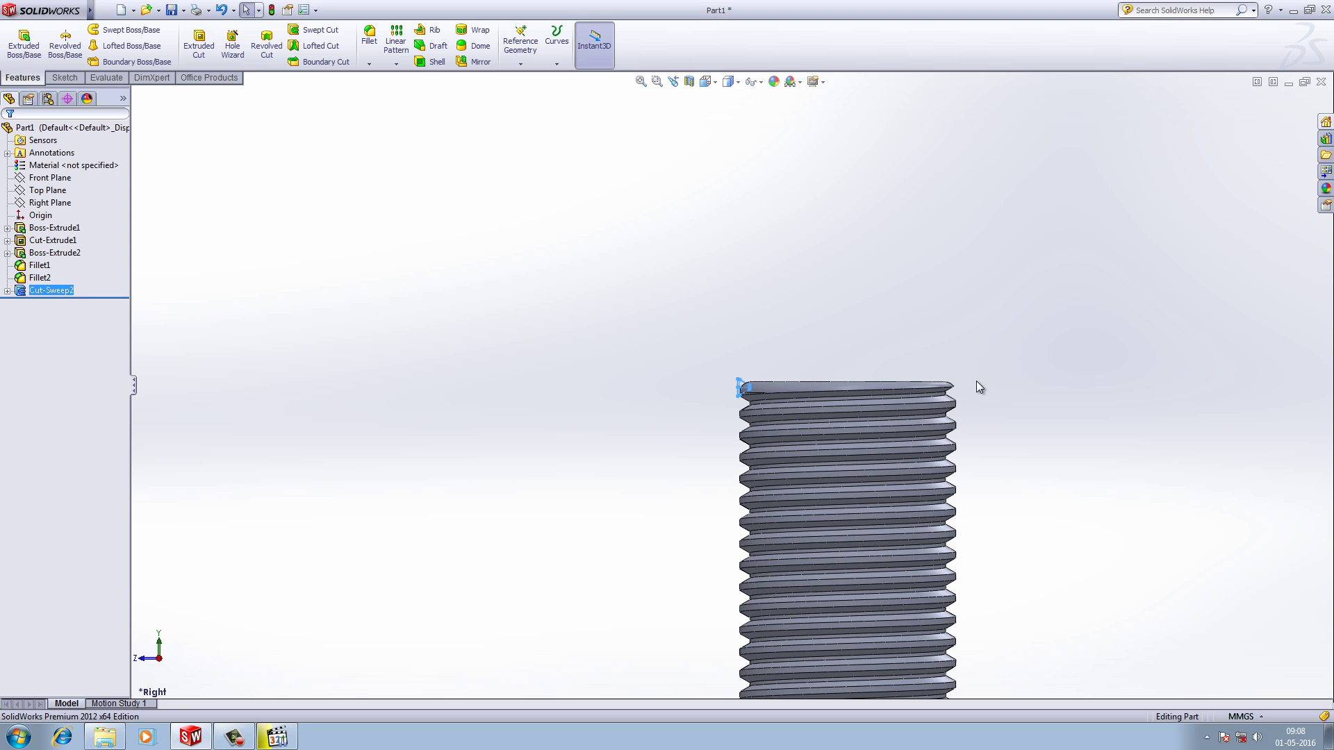
# Zoom and orbit the bolt to inspect where the thread runs out
pyautogui.click(970, 304)
pyautogui.scroll(-3, 970, 304)
pyautogui.scroll(2, 807, 477)
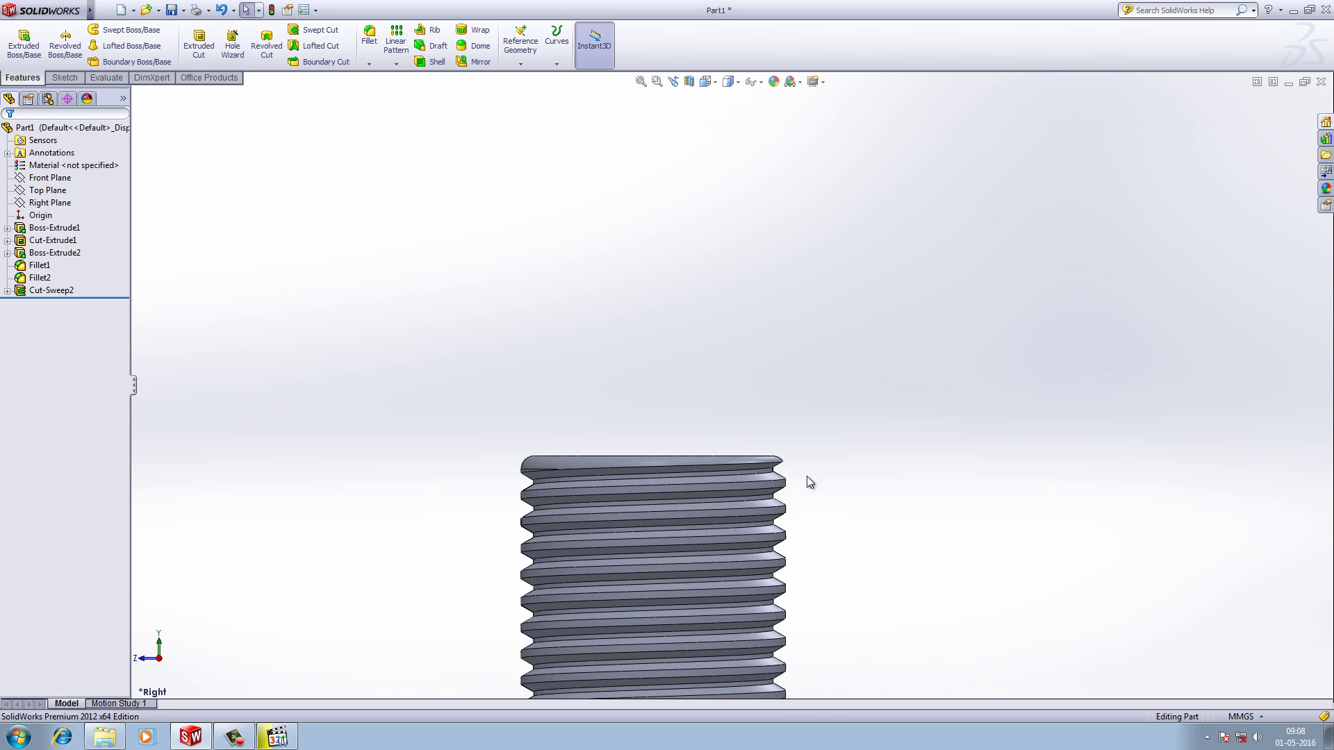
pyautogui.scroll(-3, 672, 547)
pyautogui.scroll(-2, 1004, 366)
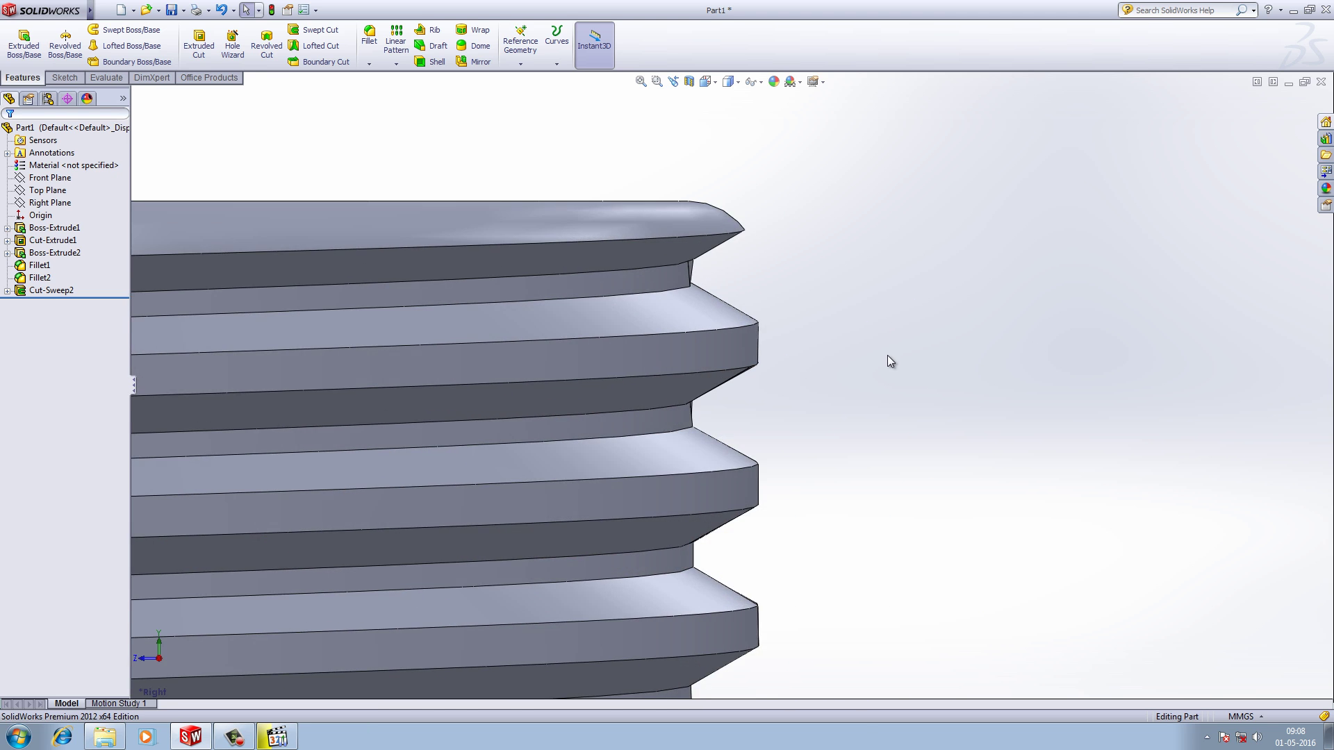
pyautogui.scroll(3, 887, 355)
pyautogui.scroll(5, 865, 376)
pyautogui.moveTo(827, 498)
pyautogui.mouseDown(button='middle')
pyautogui.moveTo(767, 515)
pyautogui.moveTo(660, 411)
pyautogui.moveTo(583, 417)
pyautogui.mouseUp(button='middle')
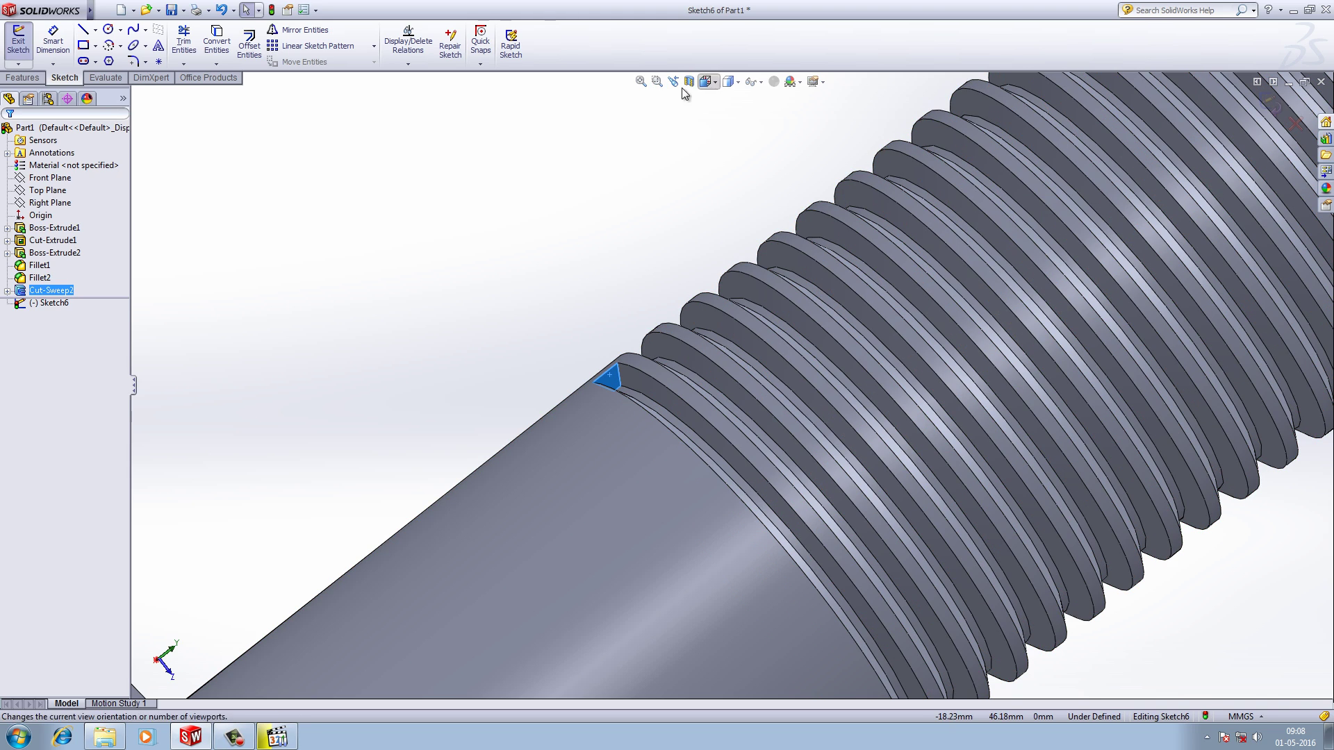
# Show the whole bolt from the side and zoom in on the thread end in Sketch6
pyautogui.click(716, 85)
pyautogui.click(780, 132)
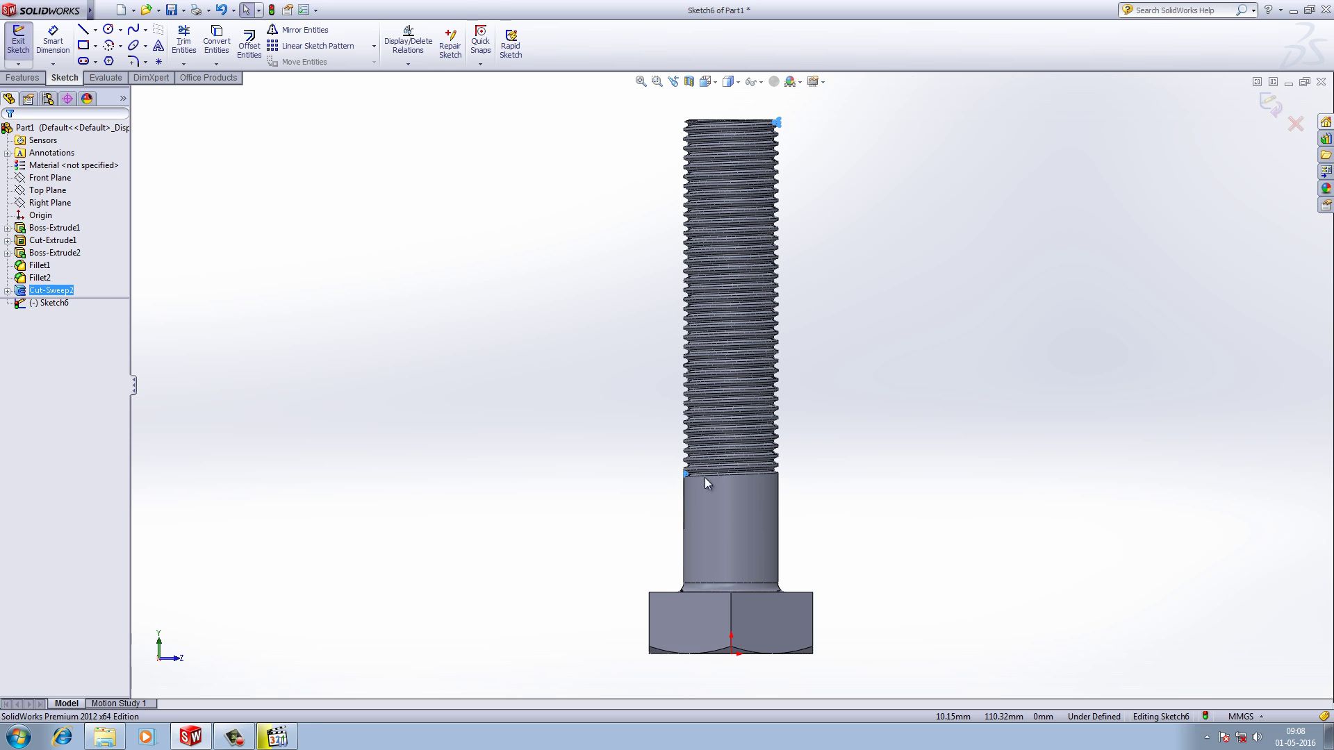
pyautogui.click(662, 471)
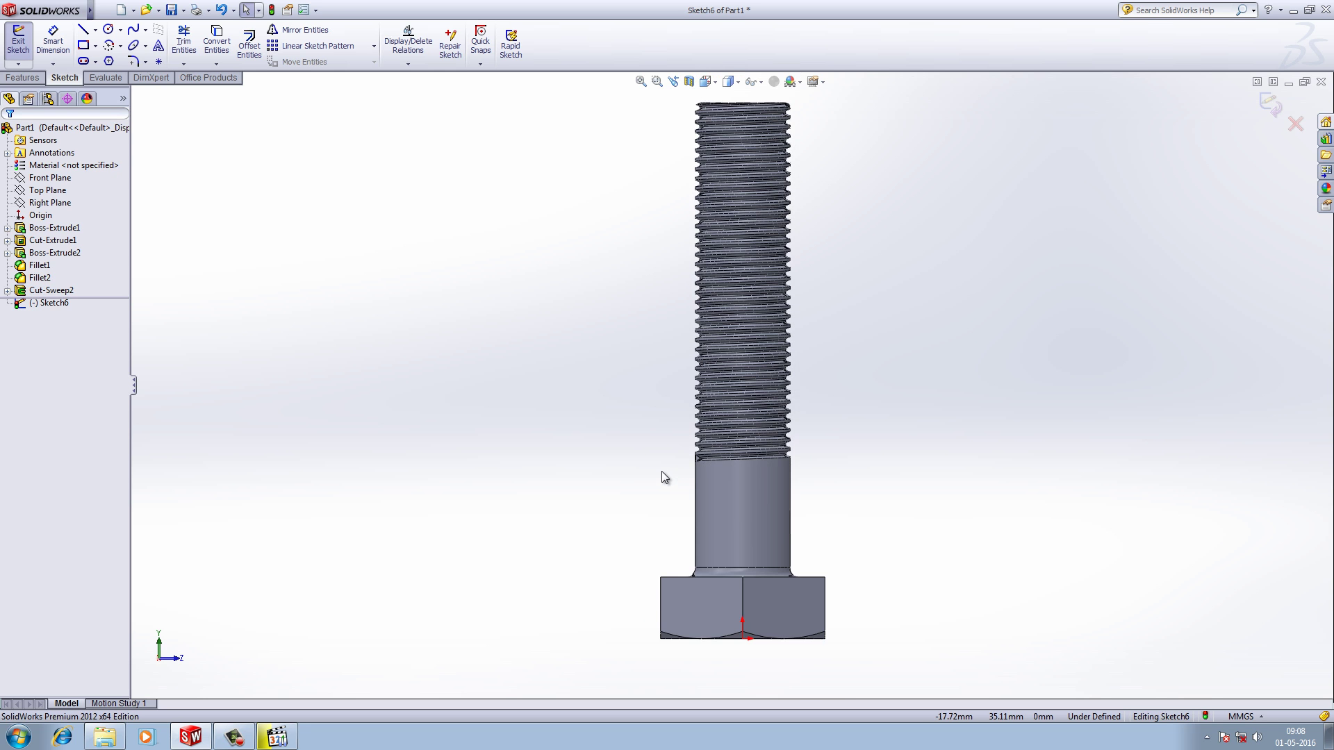
pyautogui.scroll(-4, 698, 460)
pyautogui.scroll(-6, 719, 439)
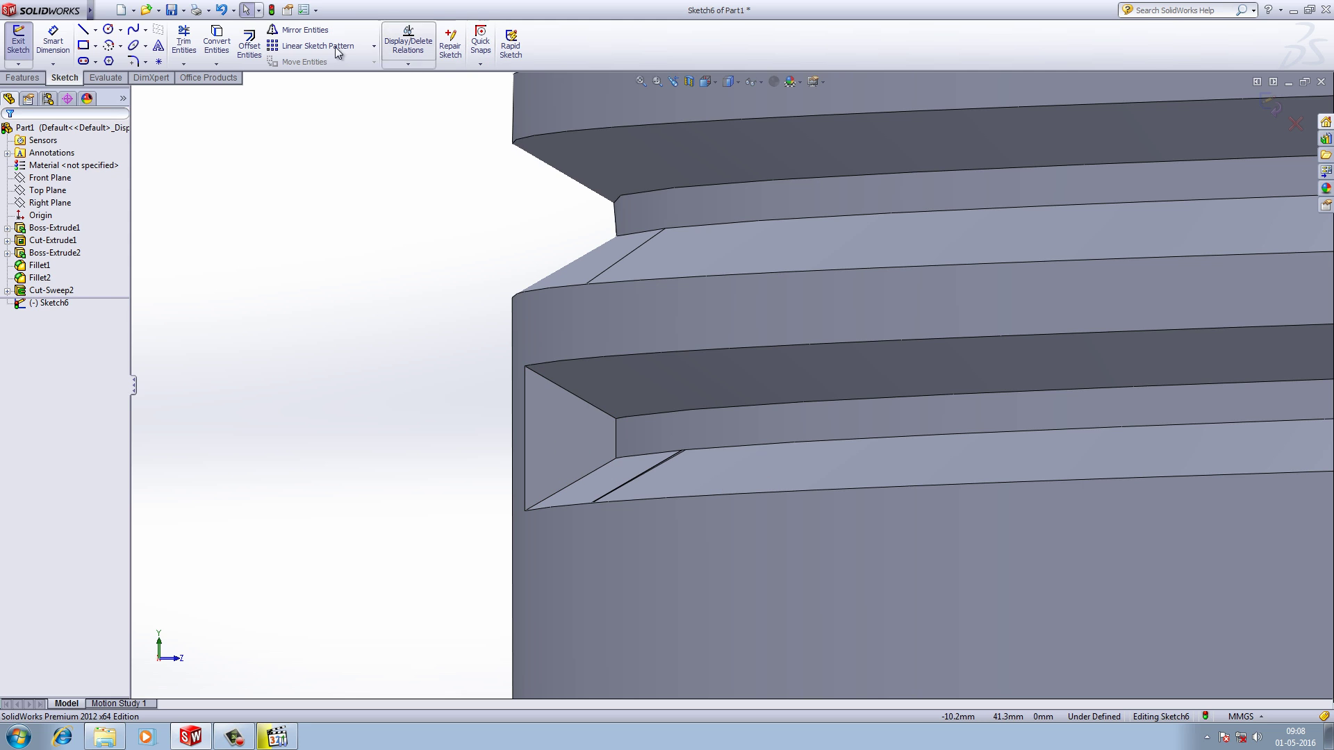
pyautogui.click(225, 46)
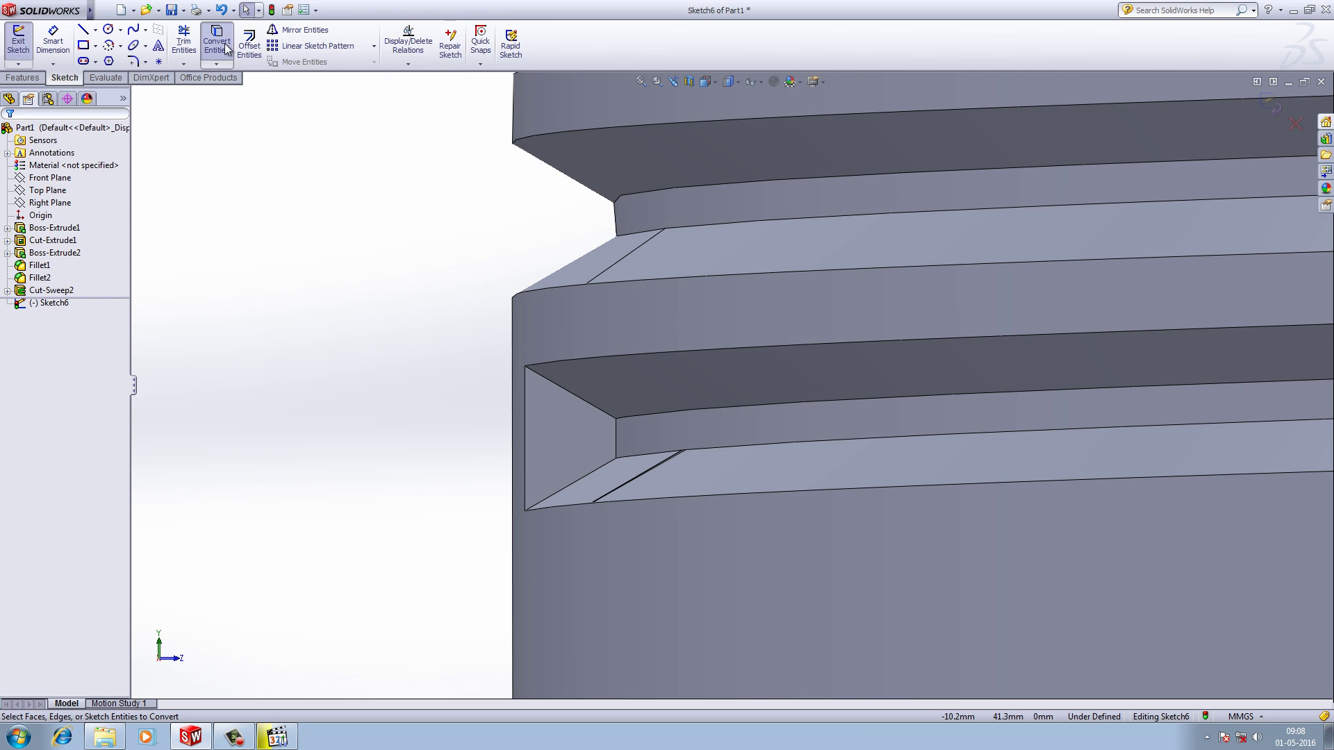
# Convert the groove face's four edges into Sketch6 and begin an Extruded Cut from the triangle
pyautogui.click(574, 395)
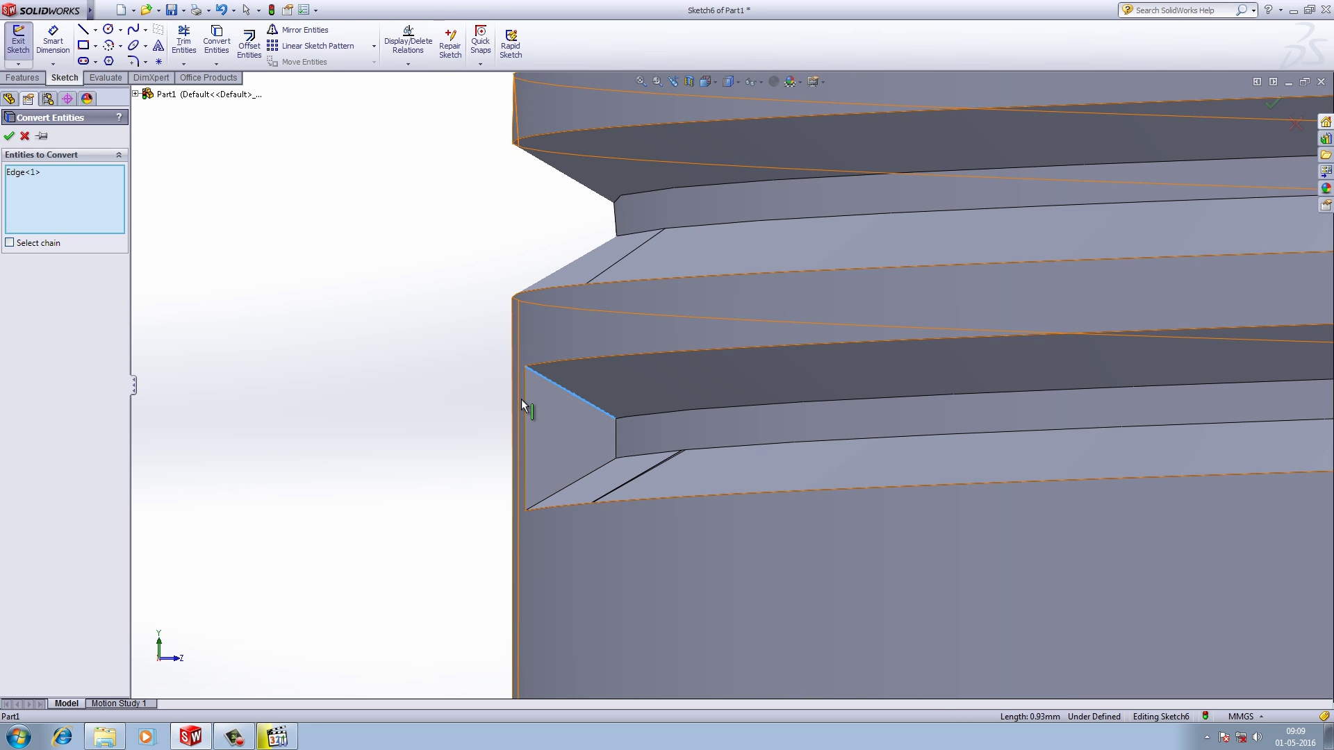
pyautogui.click(525, 400)
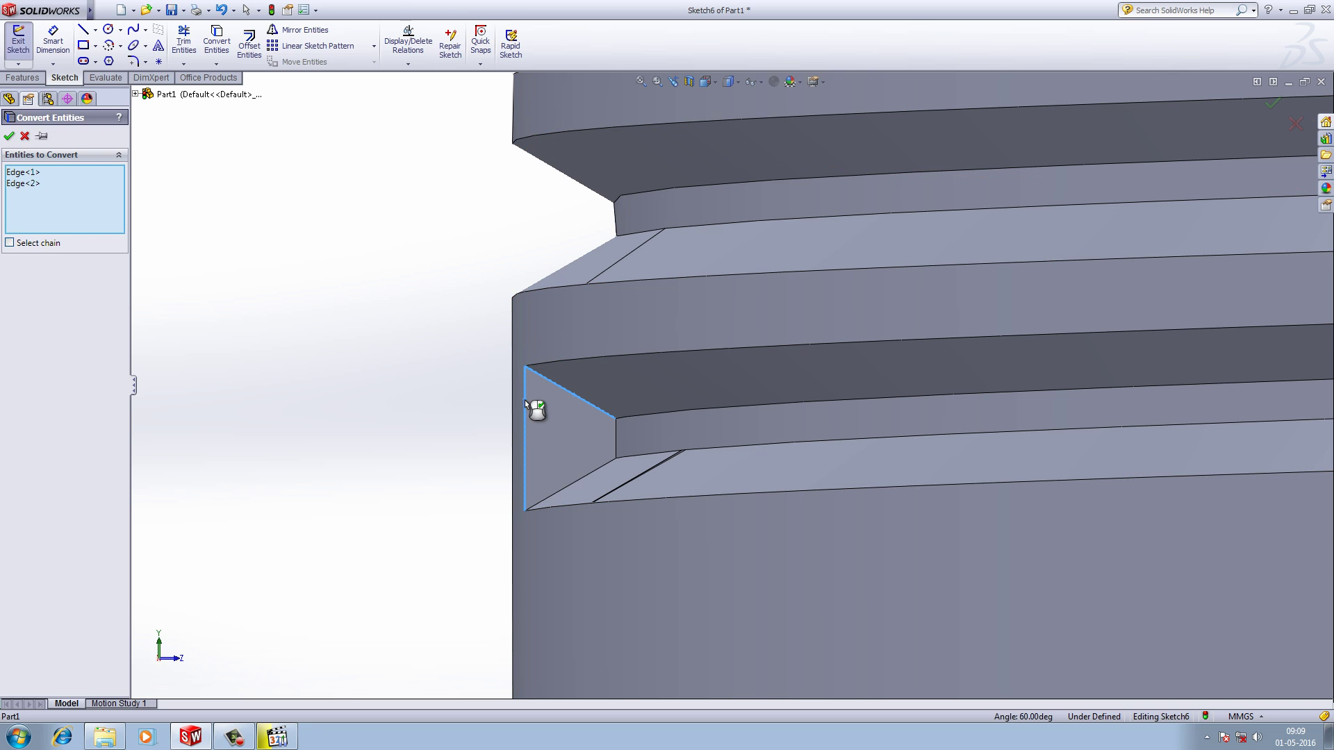
pyautogui.click(582, 477)
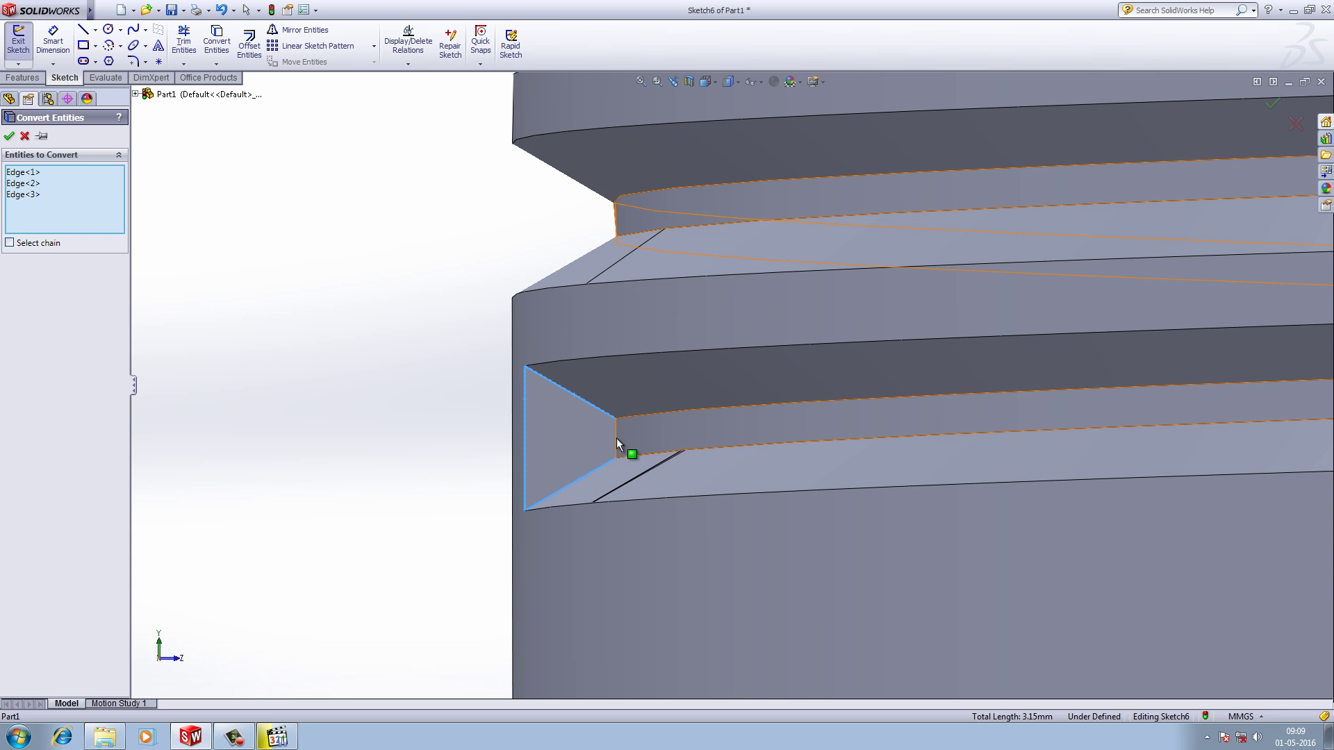
pyautogui.click(617, 442)
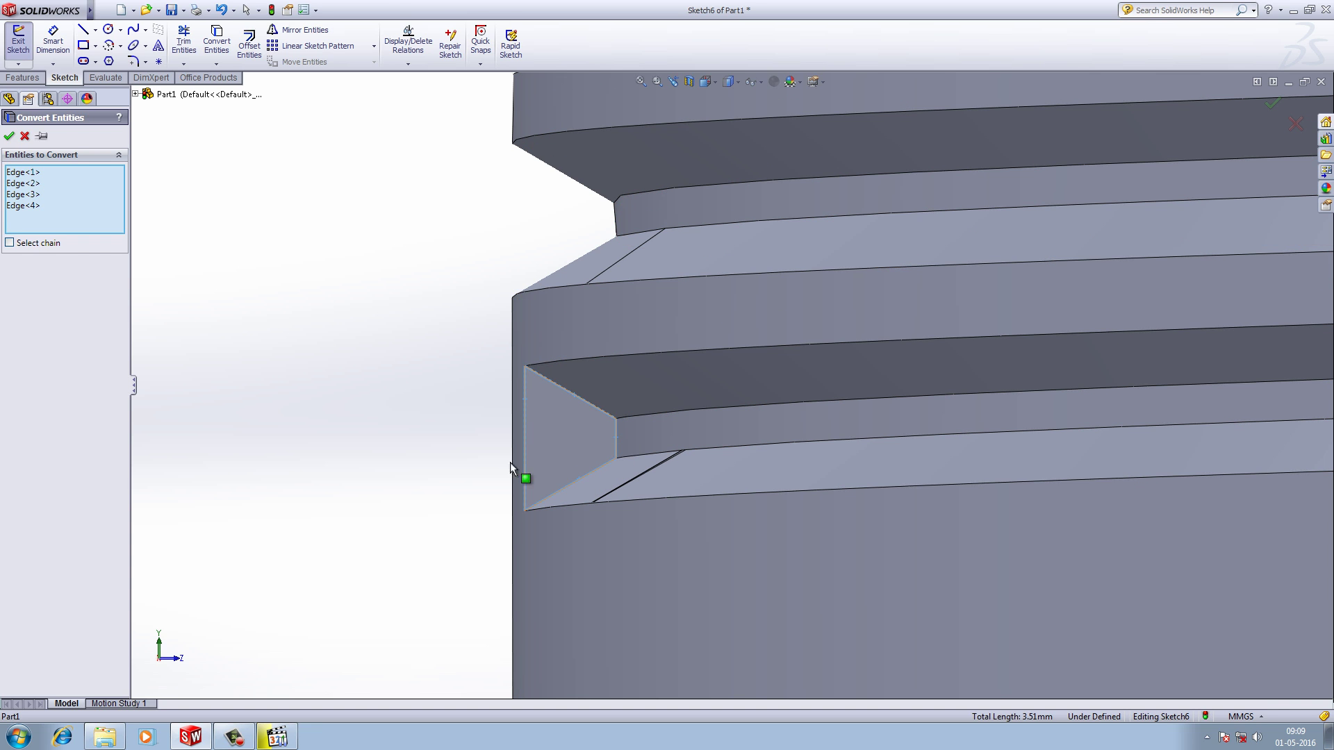
pyautogui.click(10, 137)
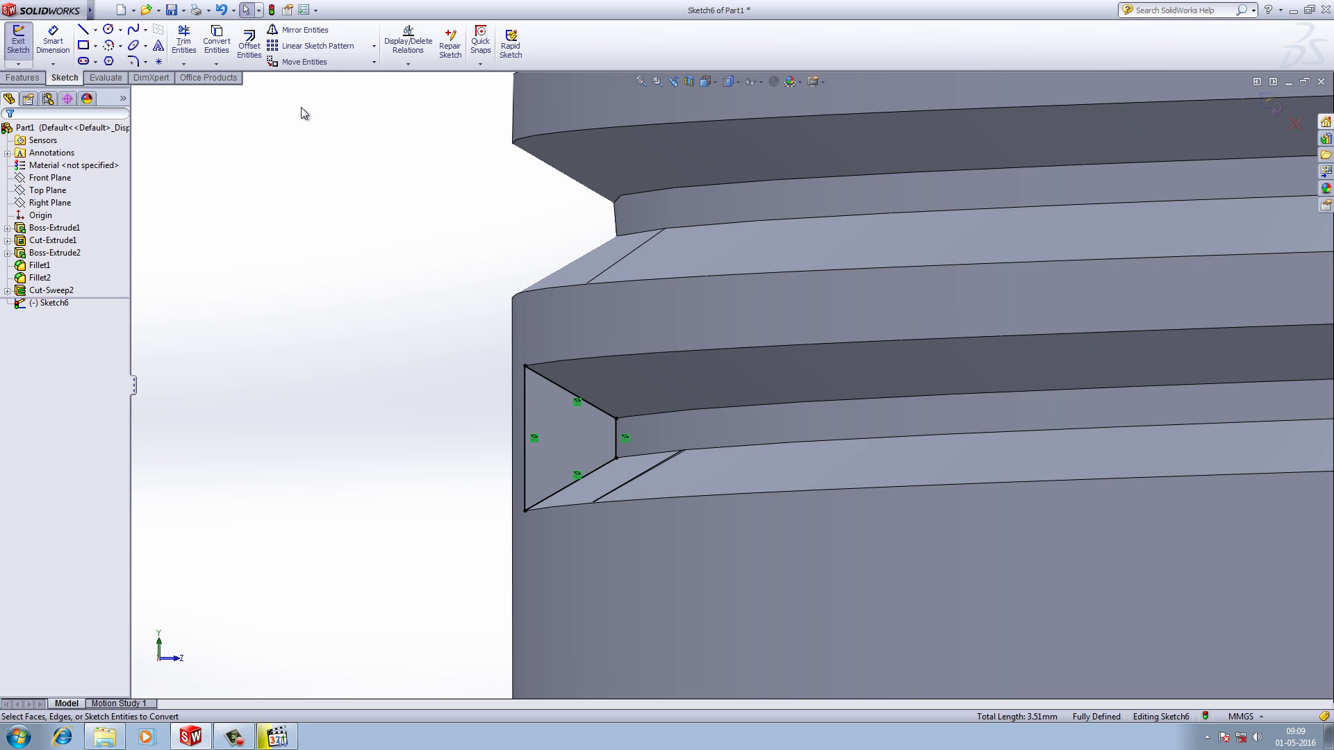
pyautogui.click(22, 77)
pyautogui.click(192, 47)
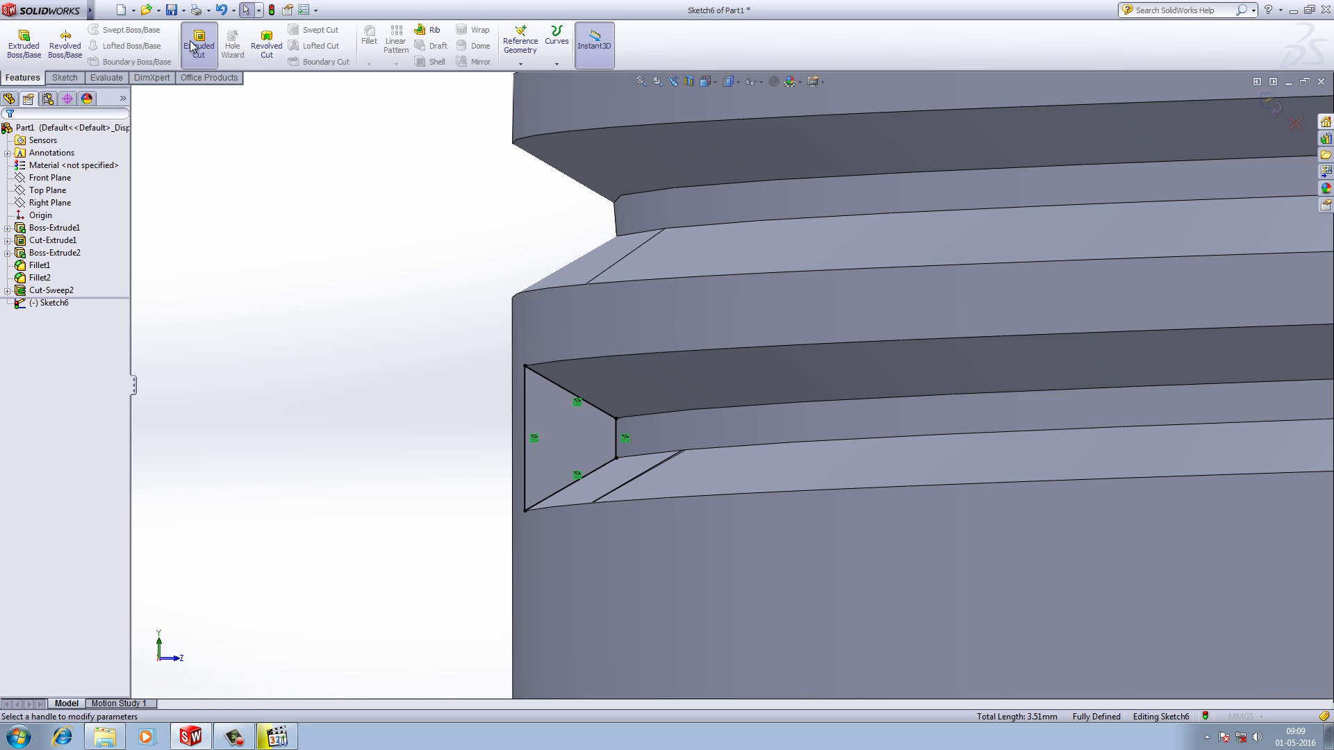
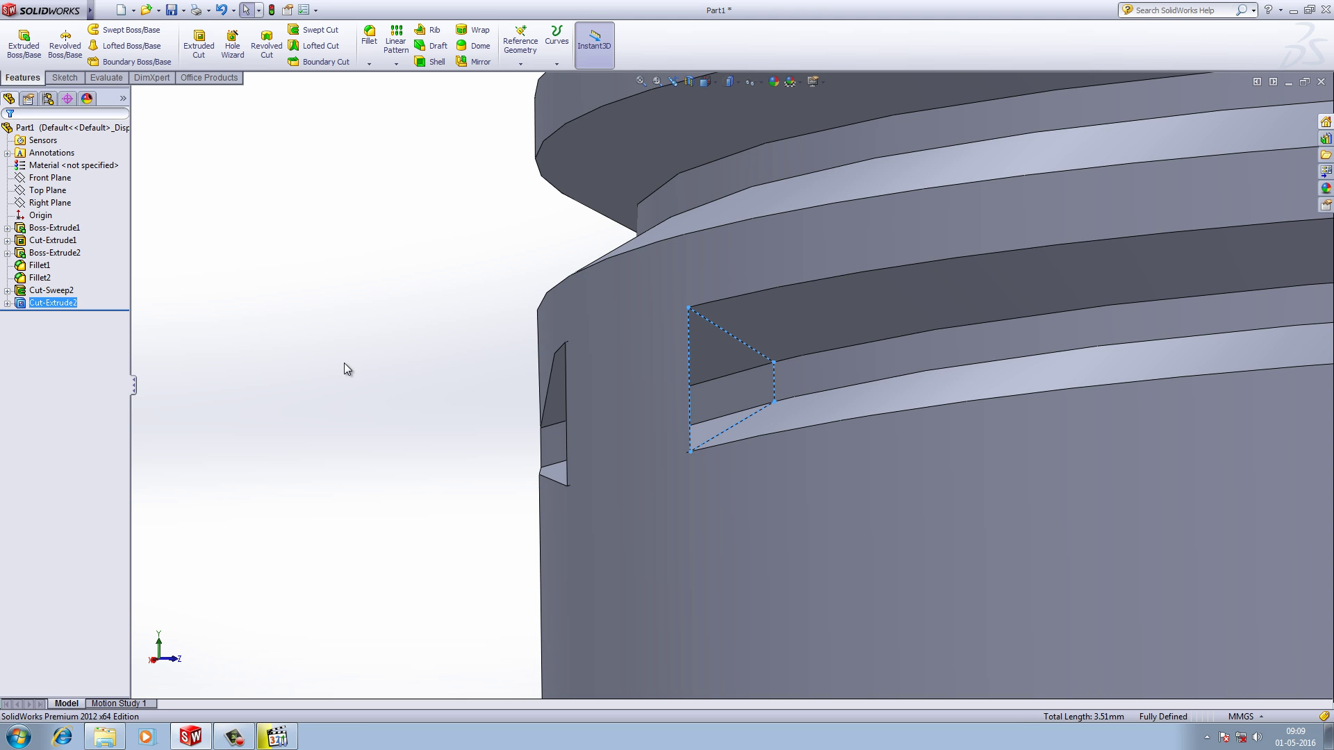
# Expand Cut-Extrude2 in the feature tree and edit its Sketch6 profile
pyautogui.moveTo(344, 363); pyautogui.dragTo(312, 358, button='middle')
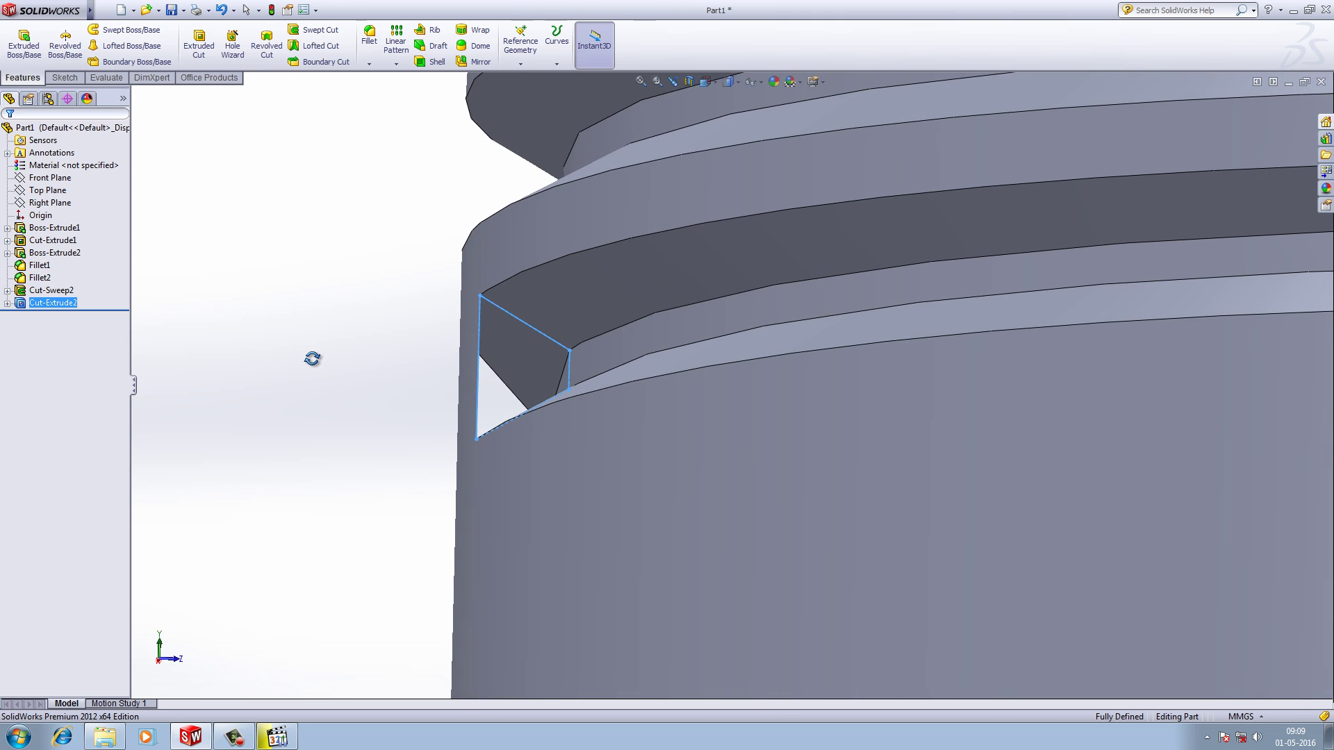
pyautogui.press('Escape')
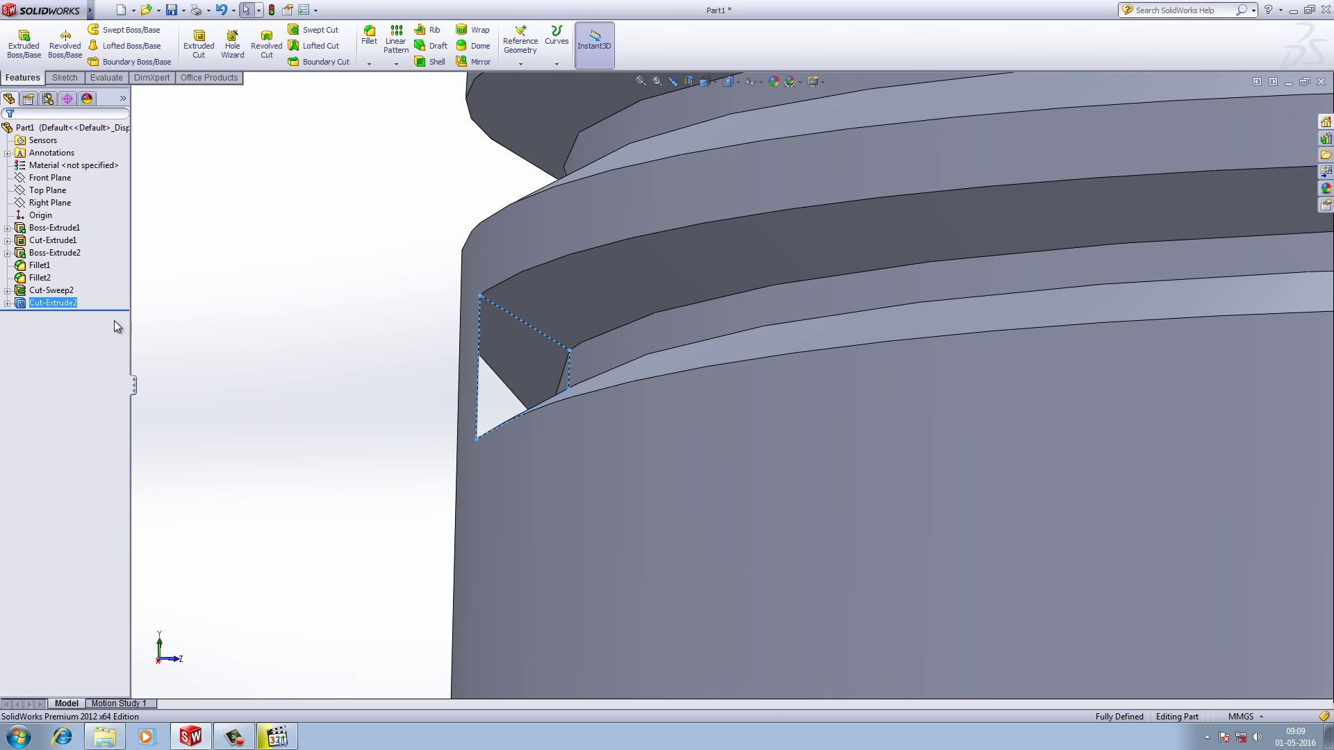
pyautogui.click(7, 303)
pyautogui.click(55, 315)
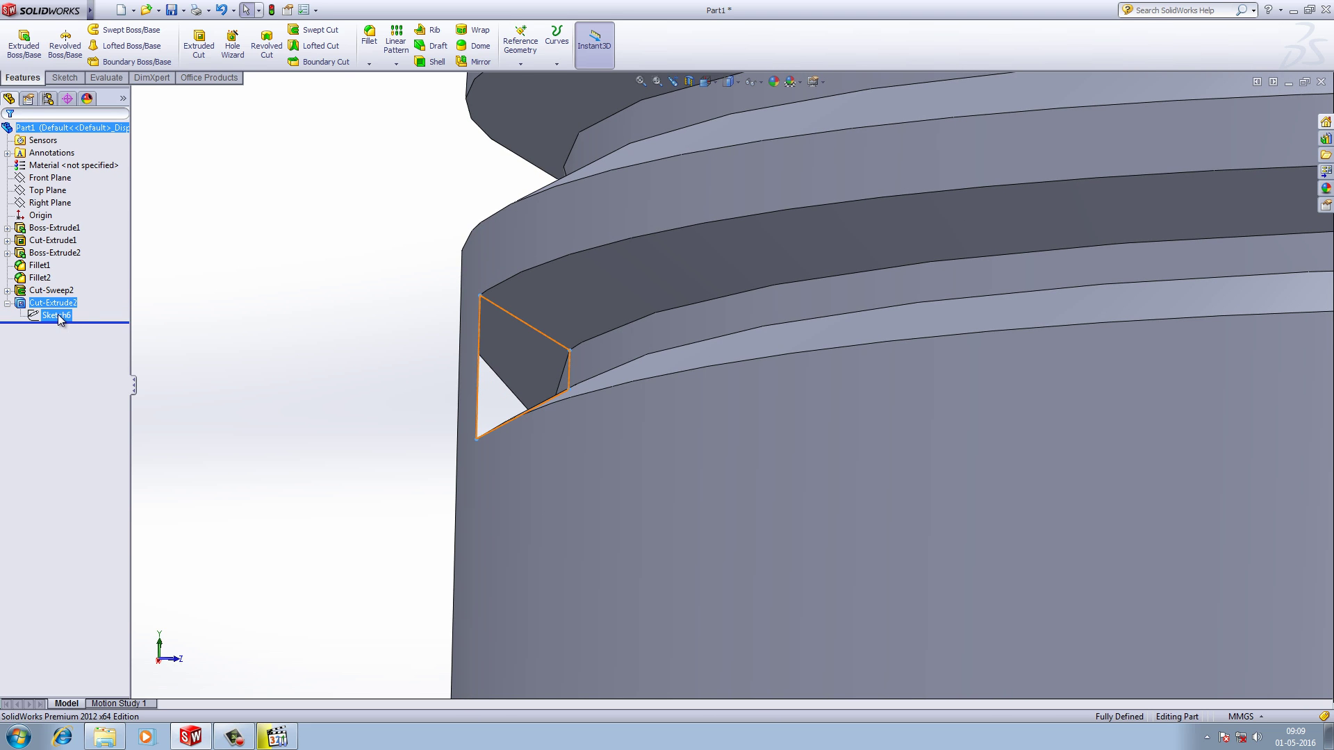
pyautogui.click(72, 291)
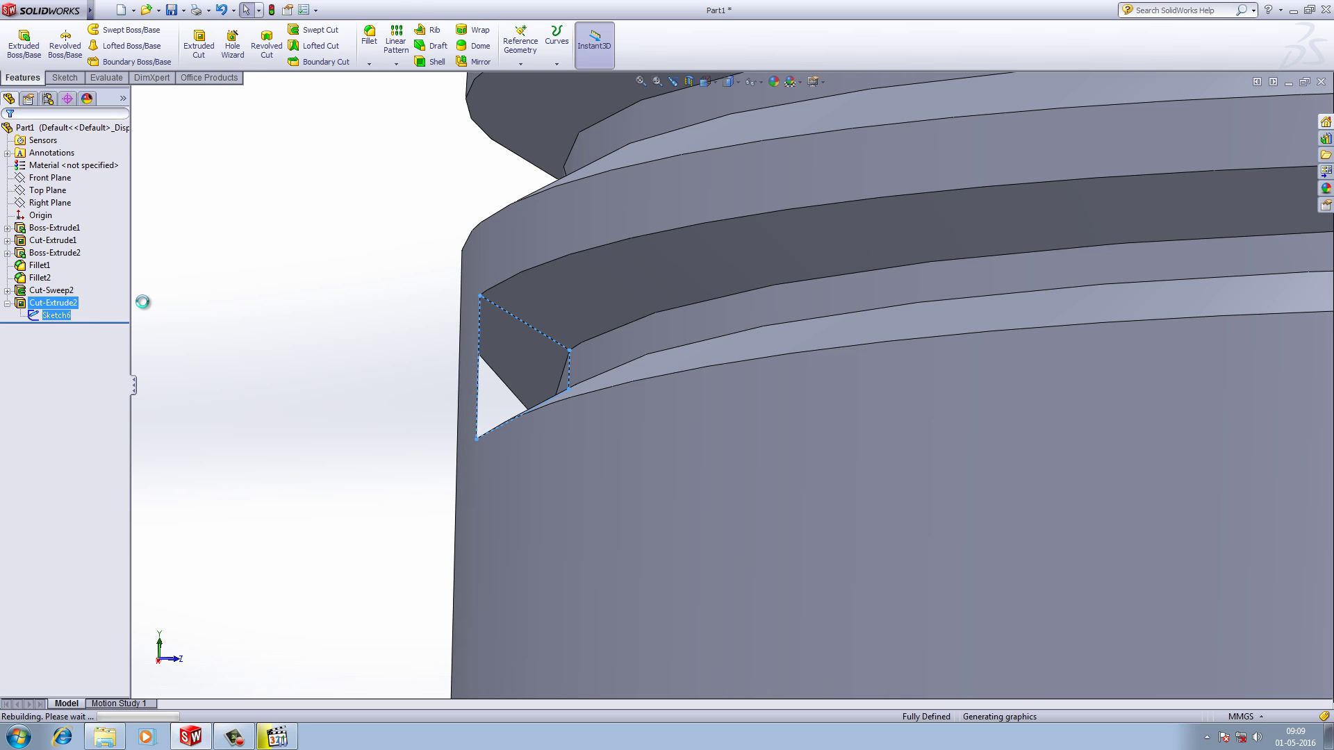
# View Sketch6's triangular profile normal to its plane, zoomed in on the thread end
pyautogui.click(56, 316)
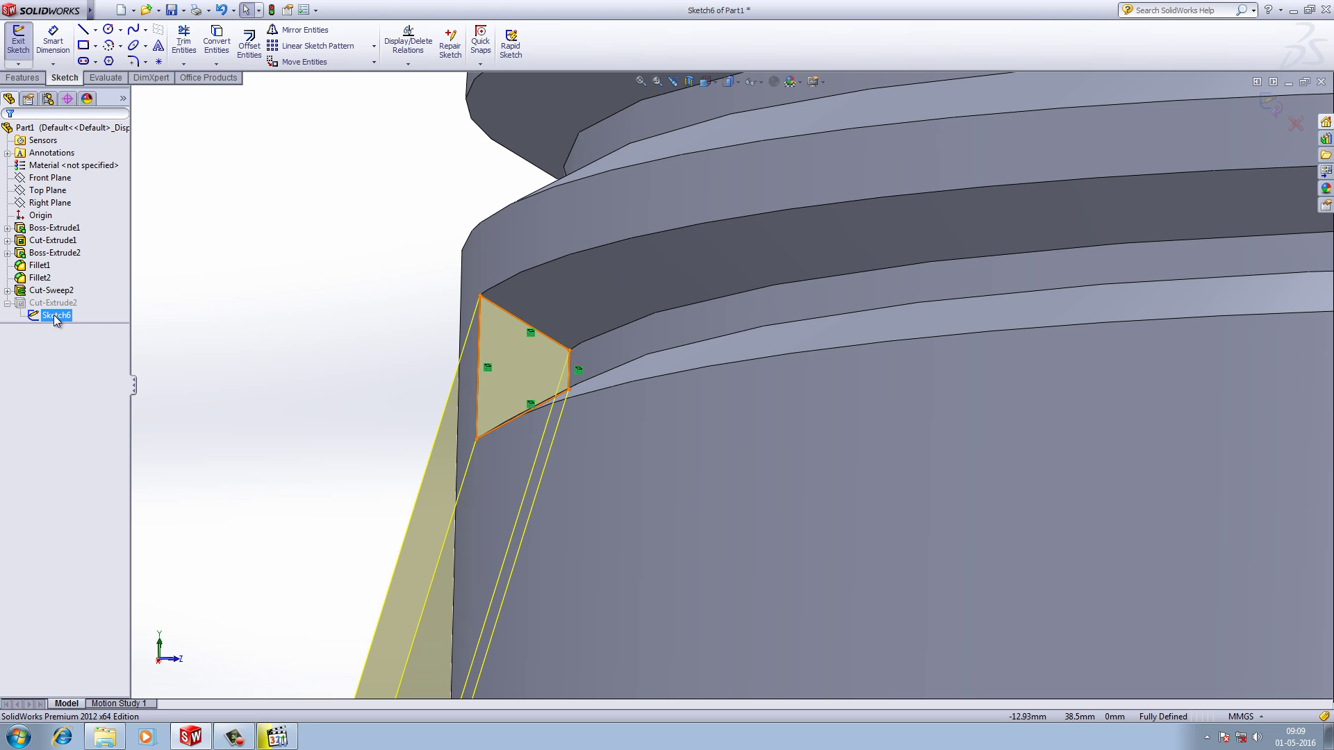
pyautogui.rightClick(56, 319)
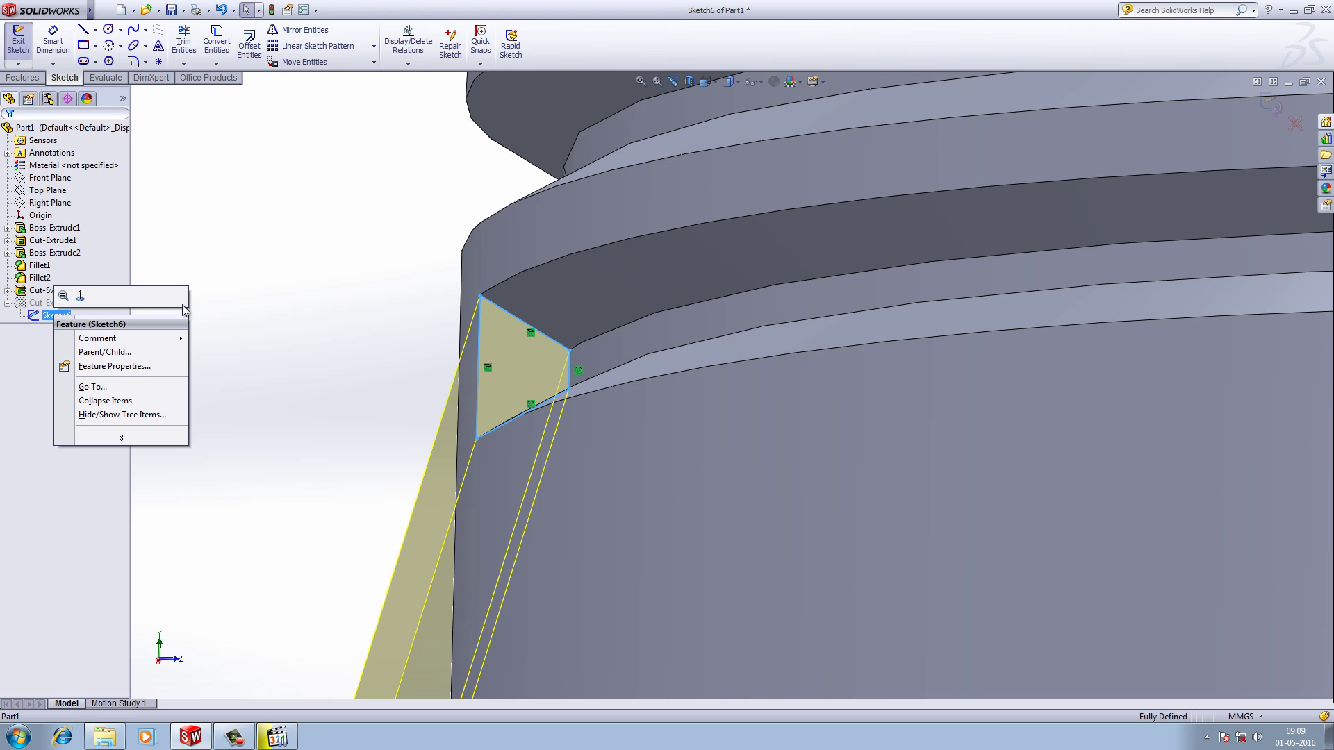
pyautogui.click(295, 277)
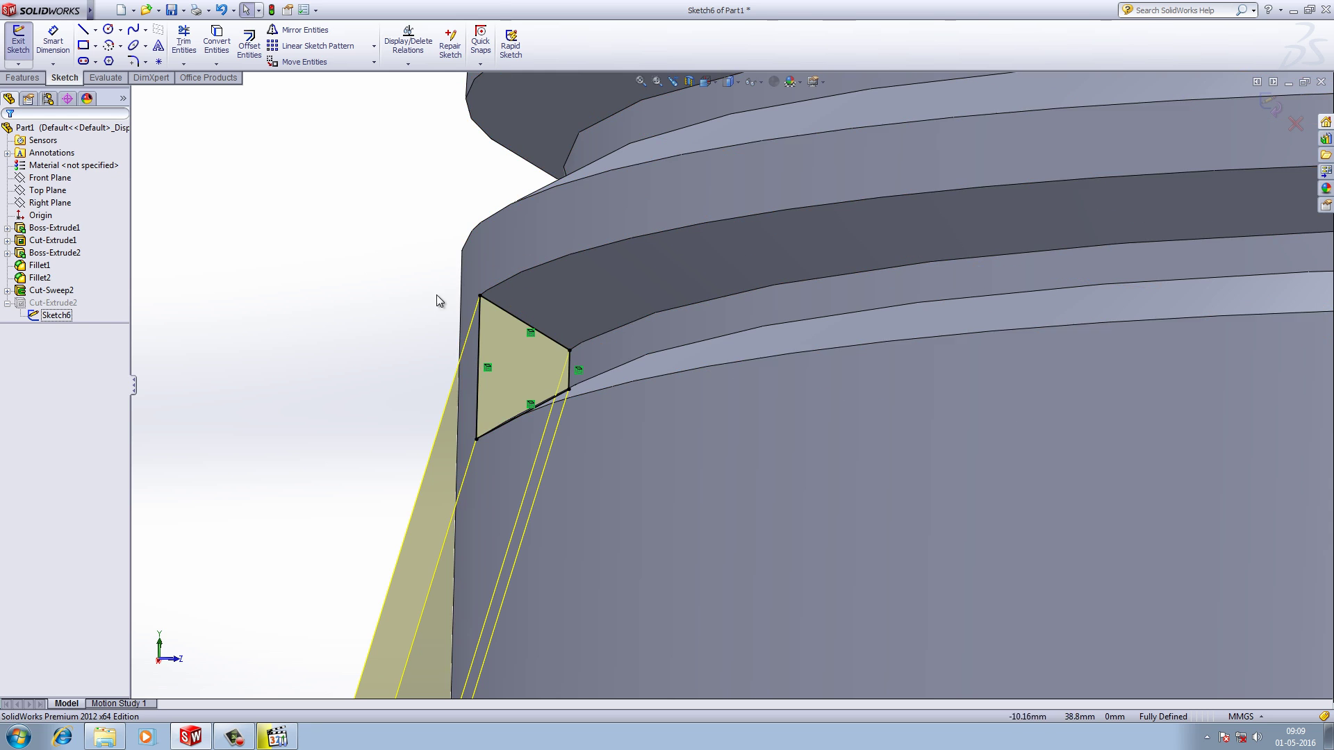
pyautogui.moveTo(436, 295)
pyautogui.mouseDown(button='middle')
pyautogui.moveTo(387, 310)
pyautogui.moveTo(381, 328)
pyautogui.moveTo(397, 327)
pyautogui.mouseUp(button='middle')
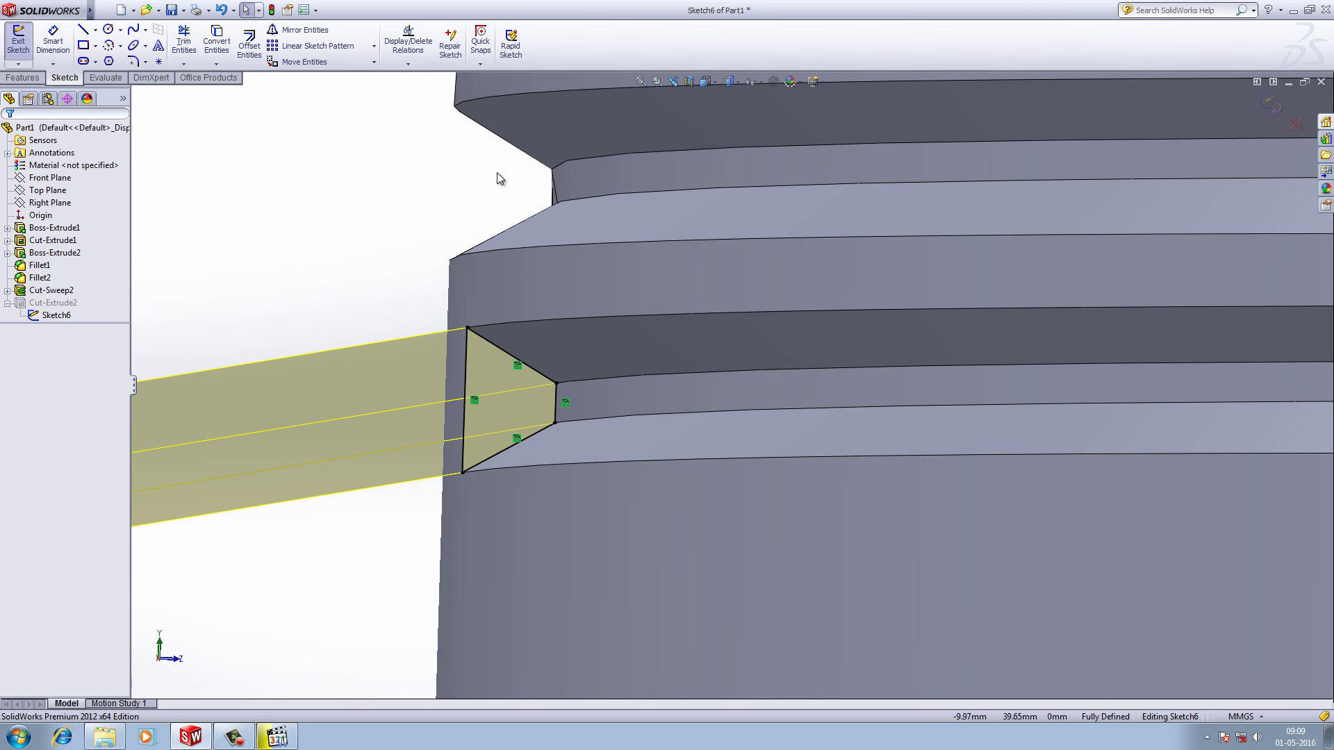
pyautogui.click(715, 98)
pyautogui.click(780, 137)
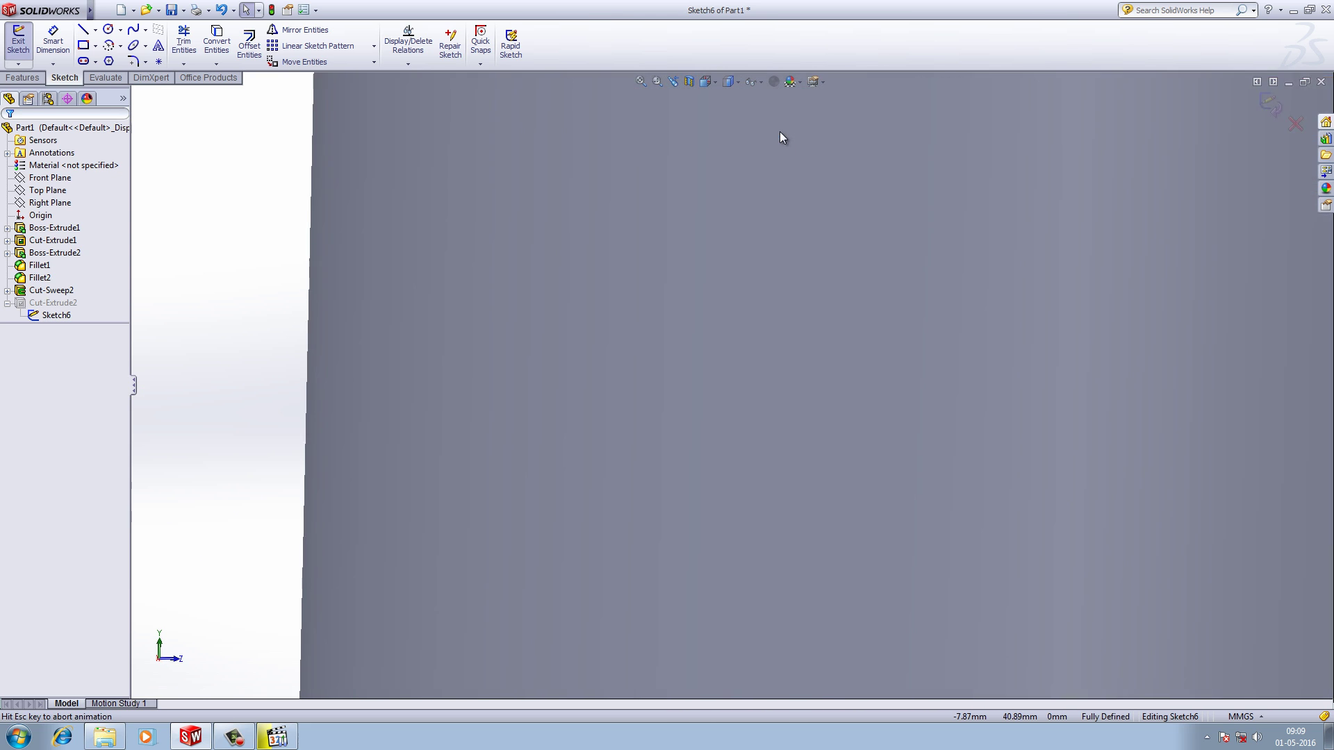
pyautogui.scroll(-6, 707, 373)
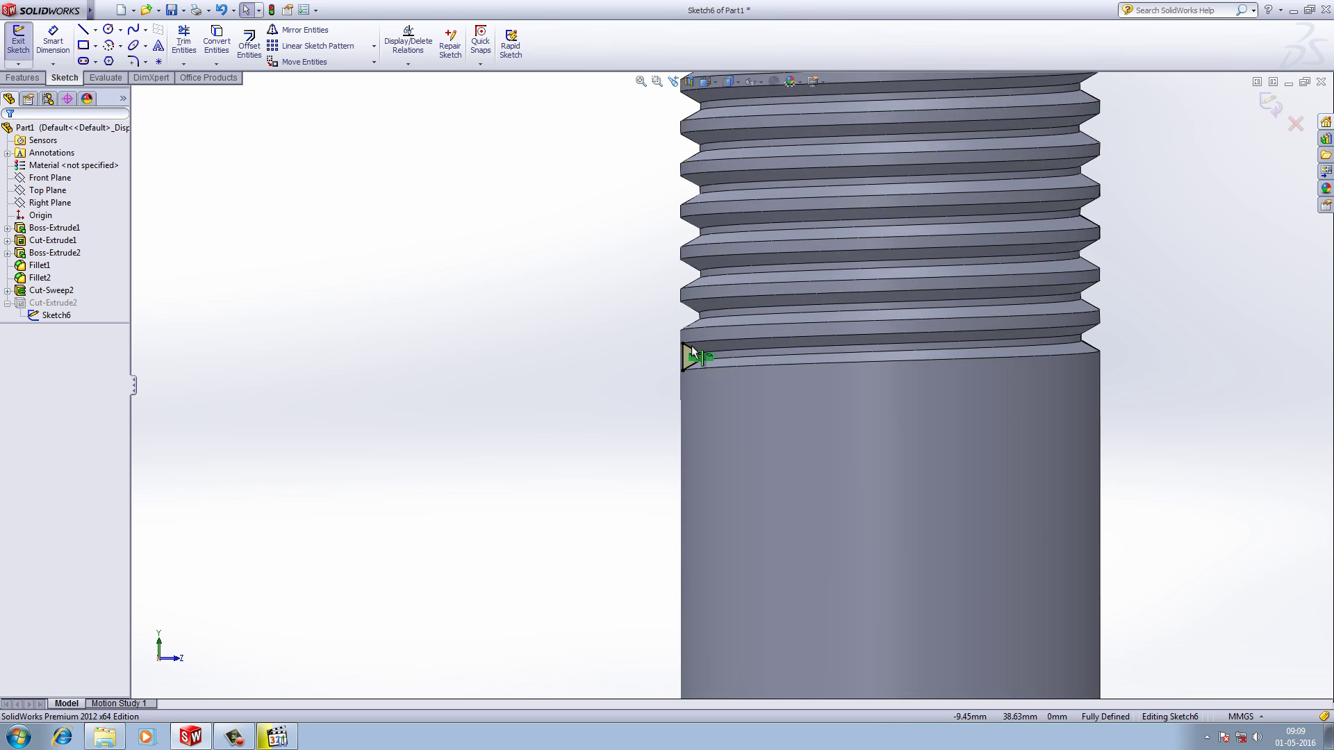
pyautogui.scroll(-8, 690, 347)
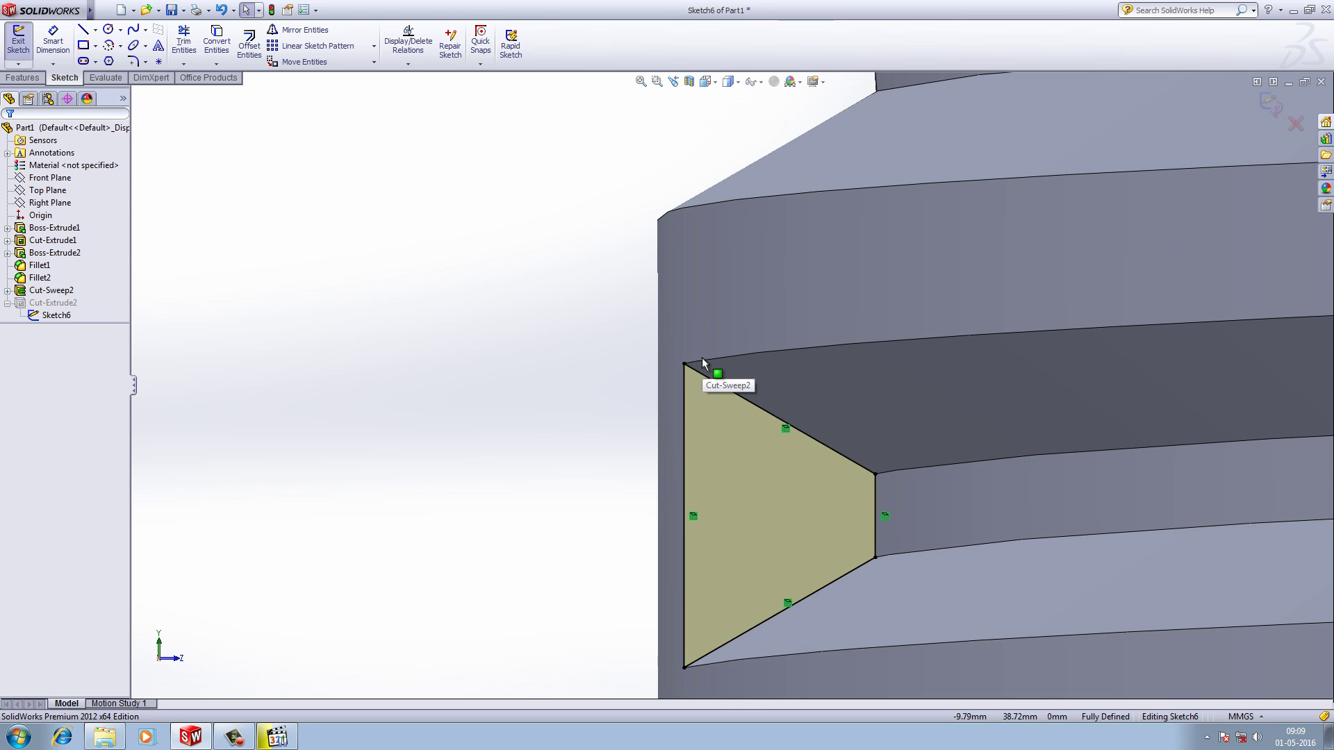
pyautogui.scroll(-3, 702, 357)
# Draw an upper extension line from the triangle's top corner, parallel to its upper slanted edge
pyautogui.click(83, 30)
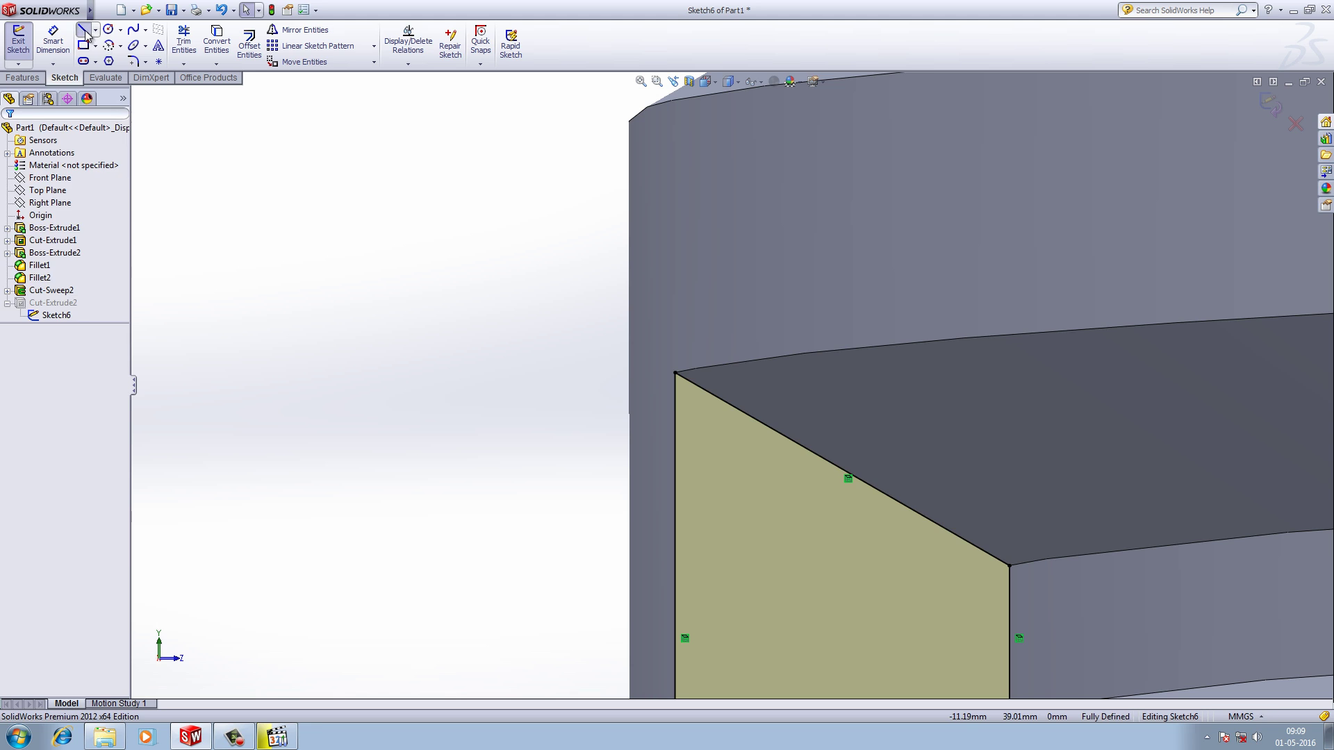
pyautogui.click(676, 373)
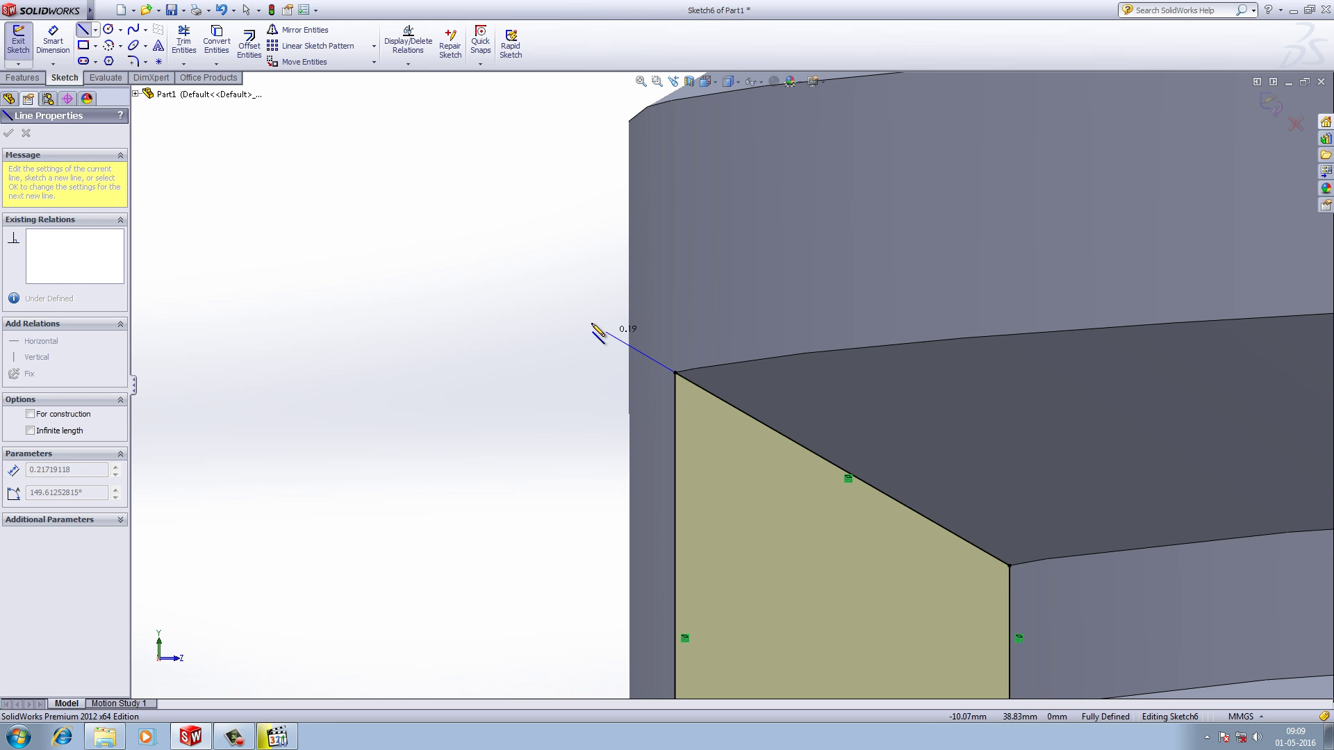
pyautogui.click(579, 306)
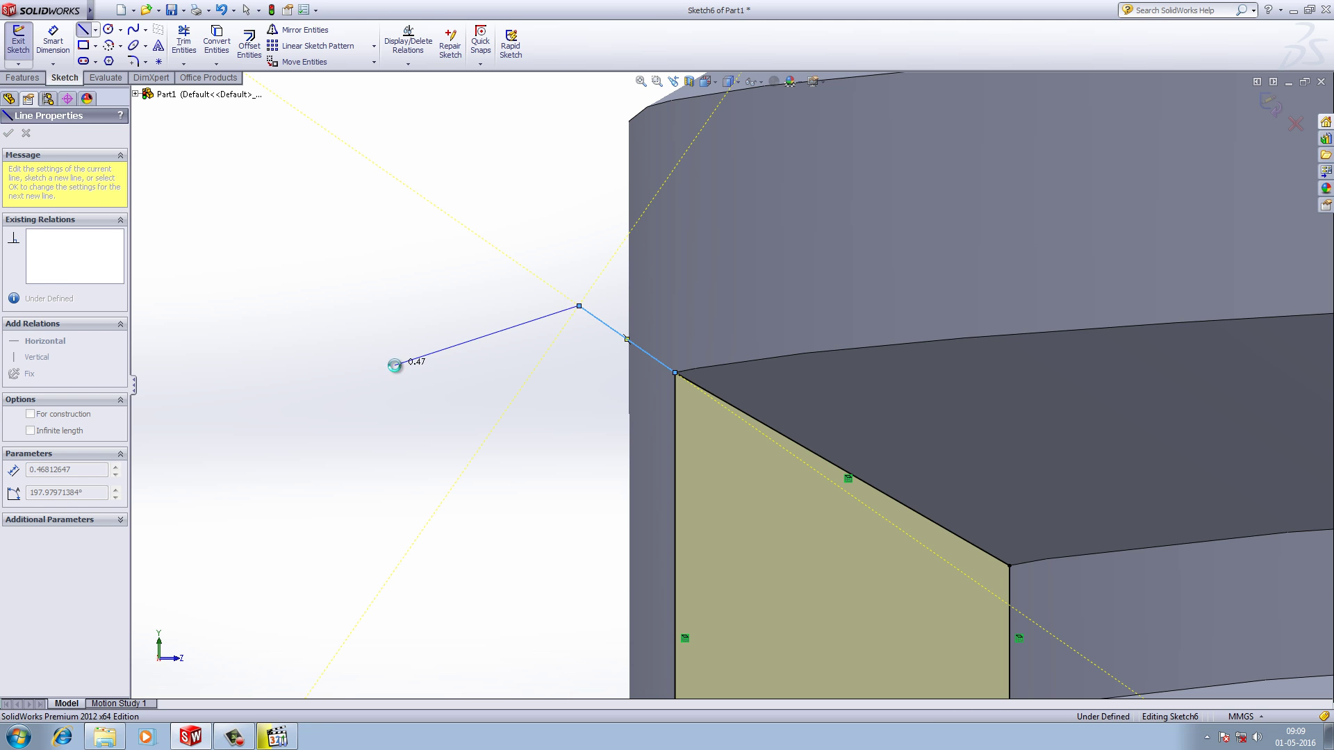
pyautogui.press('Escape')
pyautogui.click(603, 323)
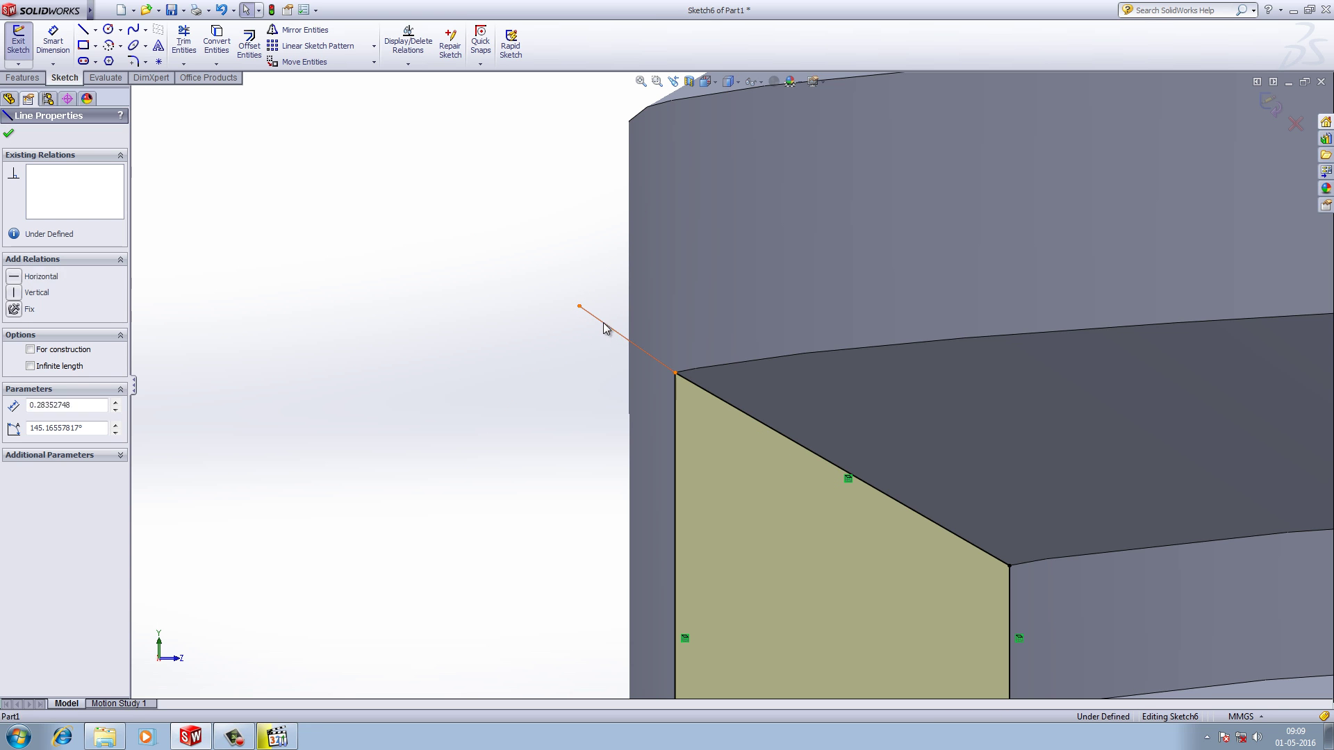
pyautogui.keyDown('ctrl'); pyautogui.click(706, 397); pyautogui.keyUp('ctrl')
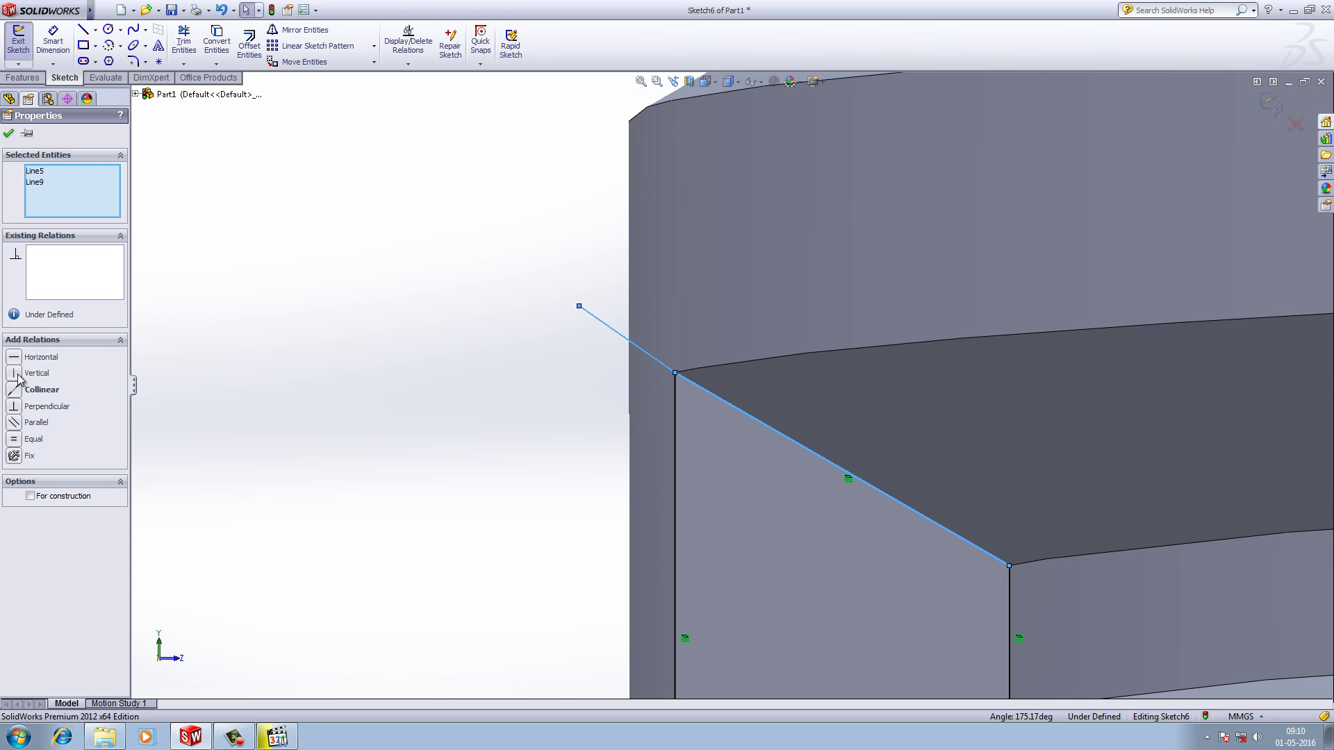
pyautogui.click(13, 427)
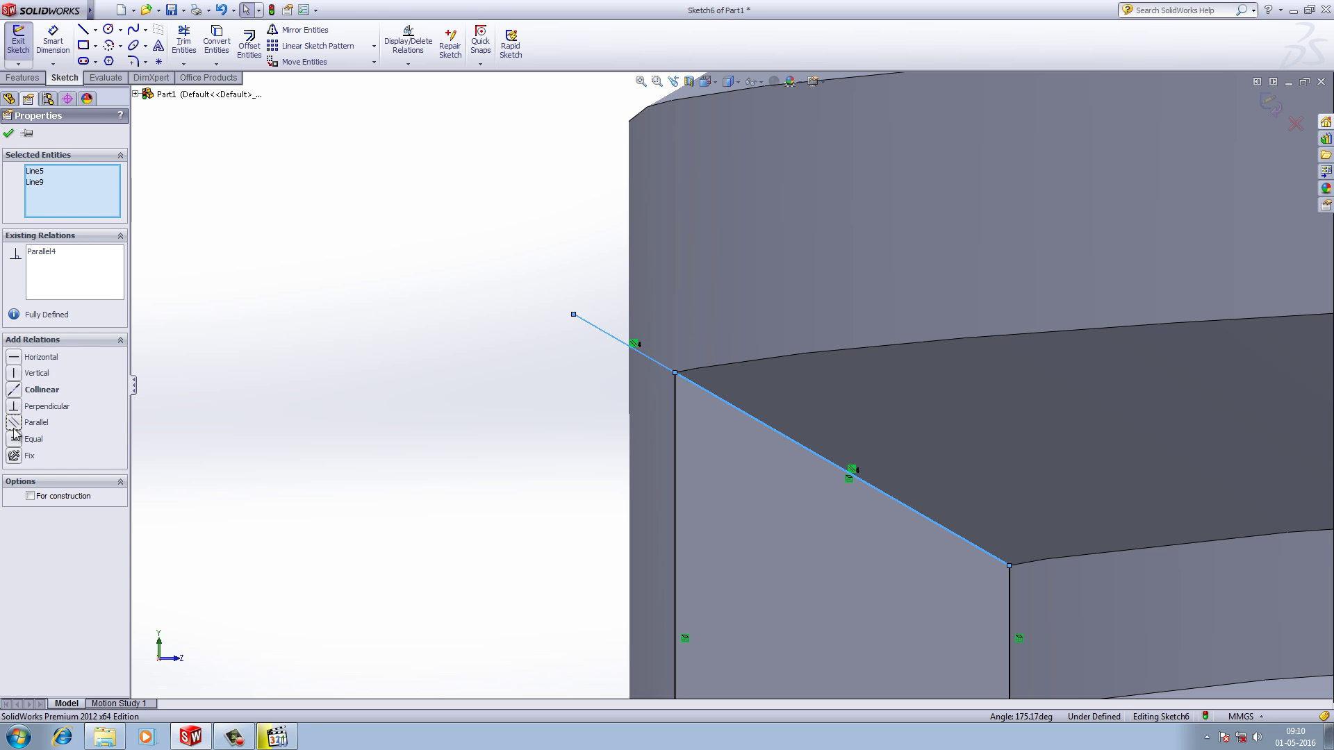
pyautogui.click(289, 389)
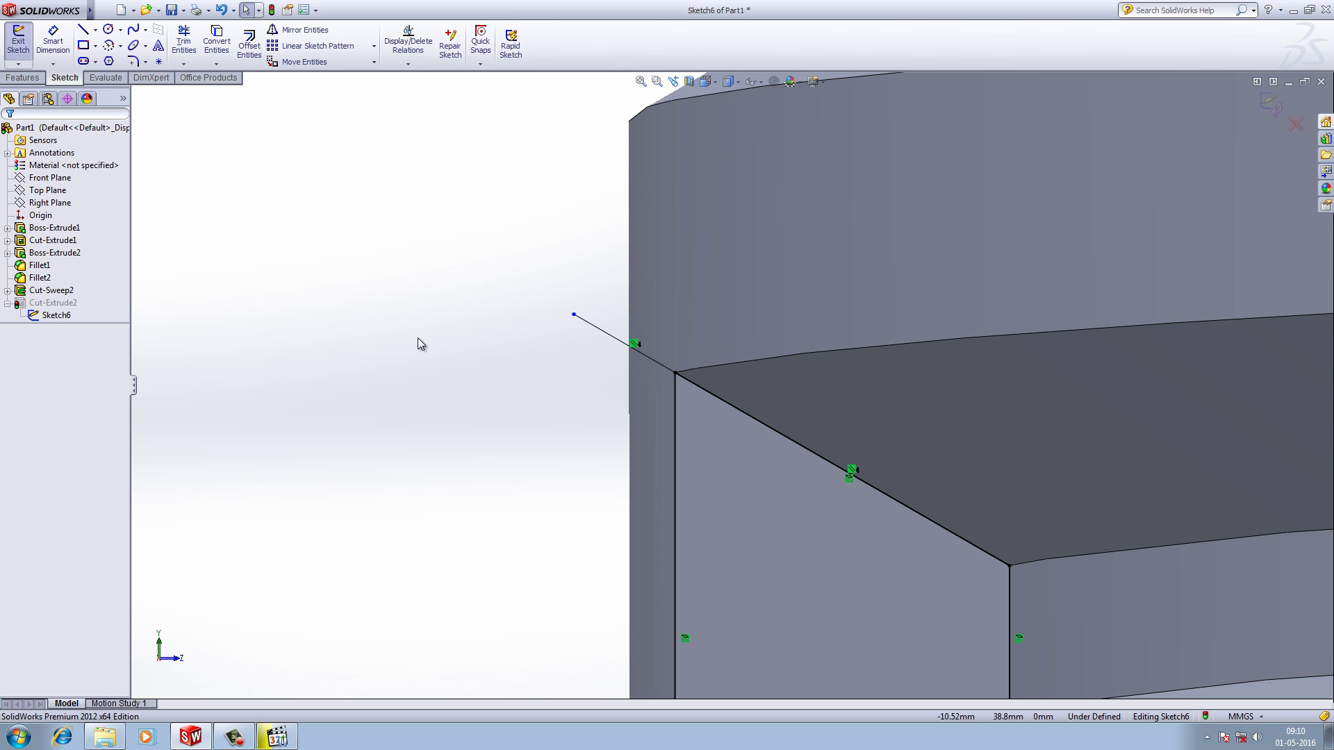
pyautogui.scroll(2, 442, 332)
pyautogui.scroll(-2, 441, 333)
pyautogui.scroll(2, 442, 338)
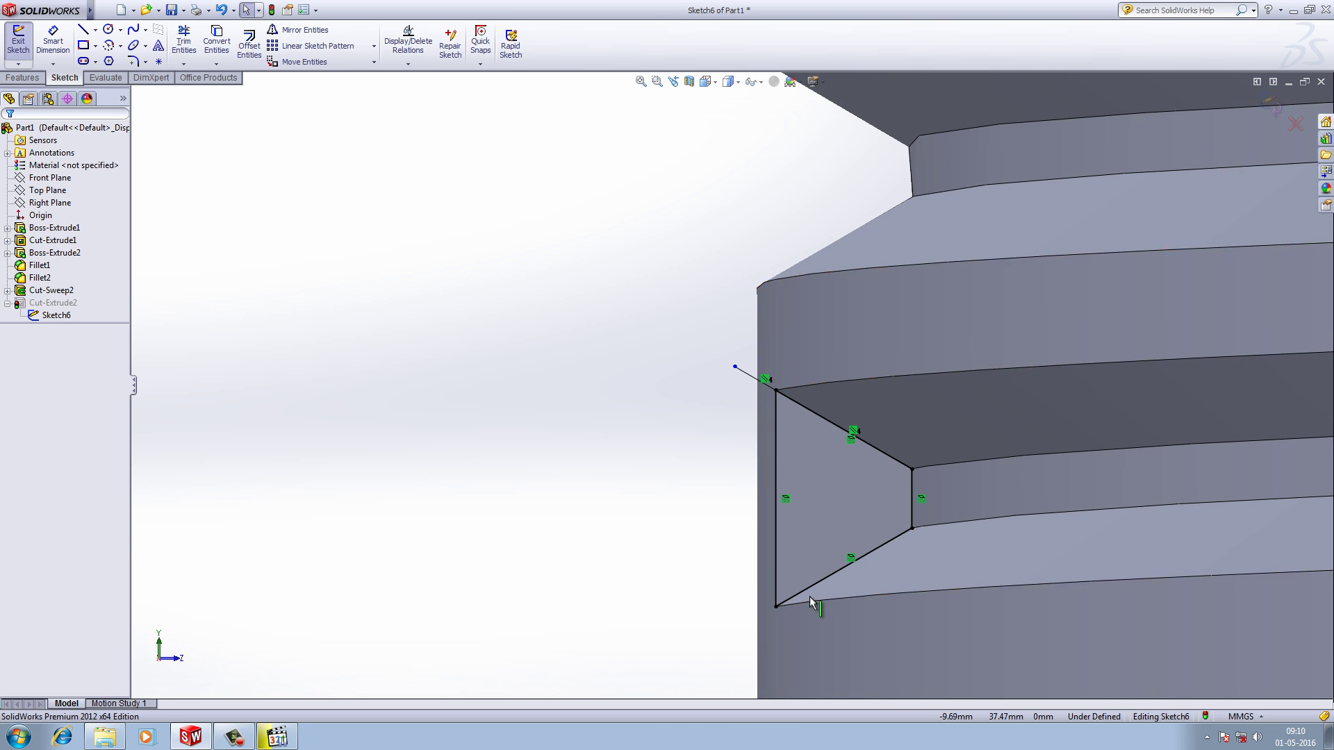
pyautogui.scroll(-4, 810, 605)
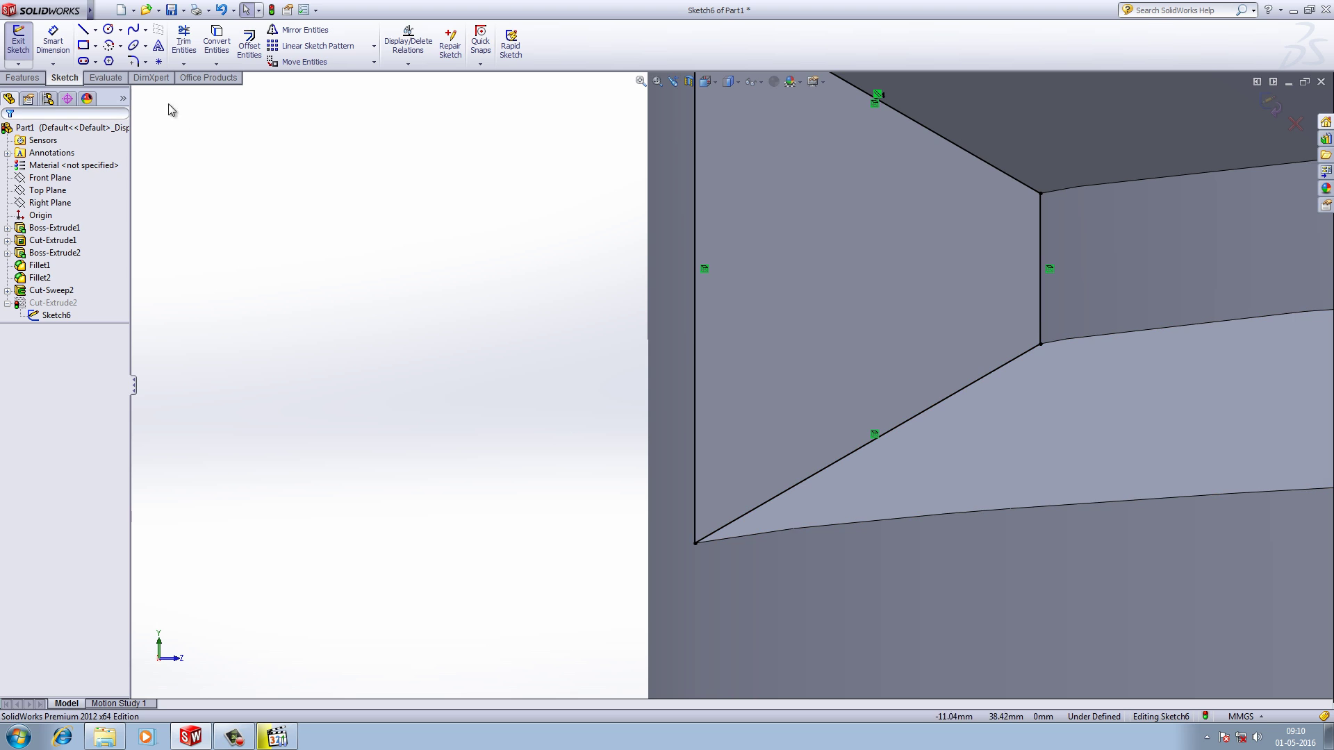
# Draw a lower extension line from the triangle's lower corner, parallel to its lower slanted edge
pyautogui.click(83, 29)
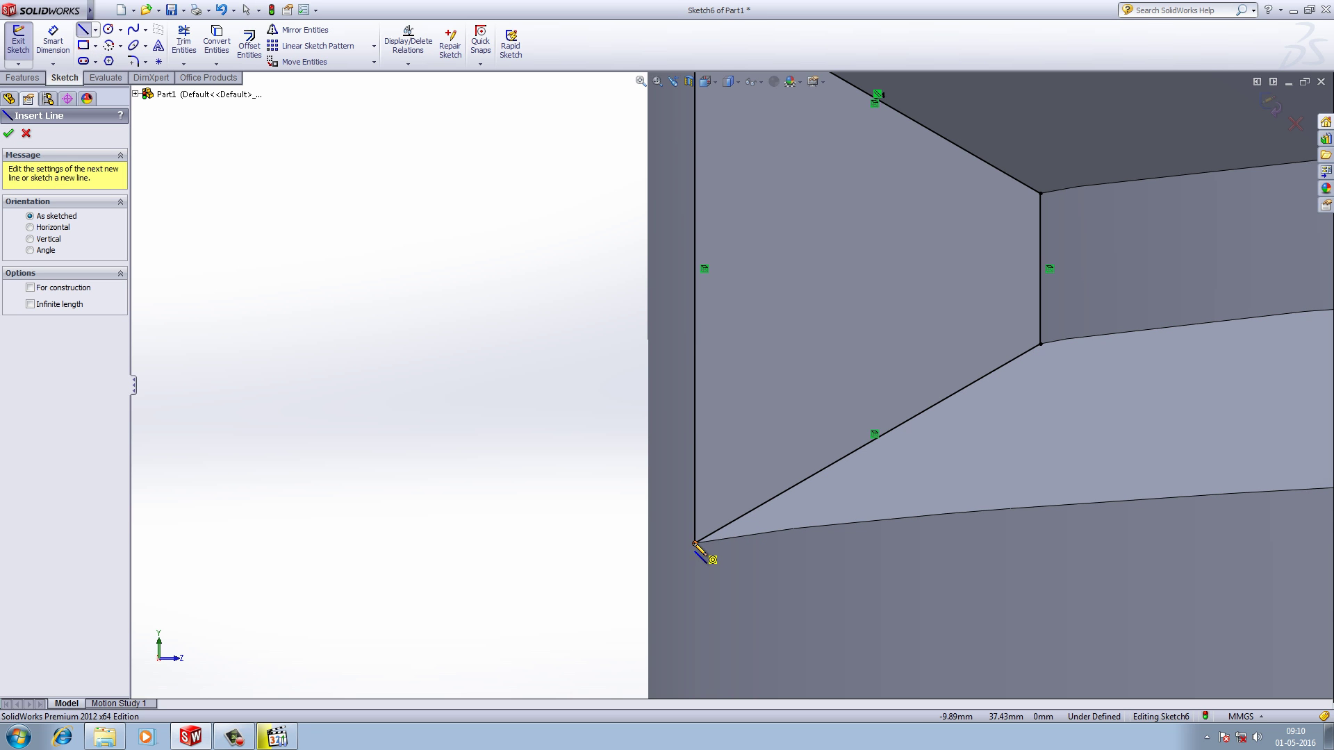
pyautogui.moveTo(695, 543); pyautogui.dragTo(567, 582)
pyautogui.press('Escape')
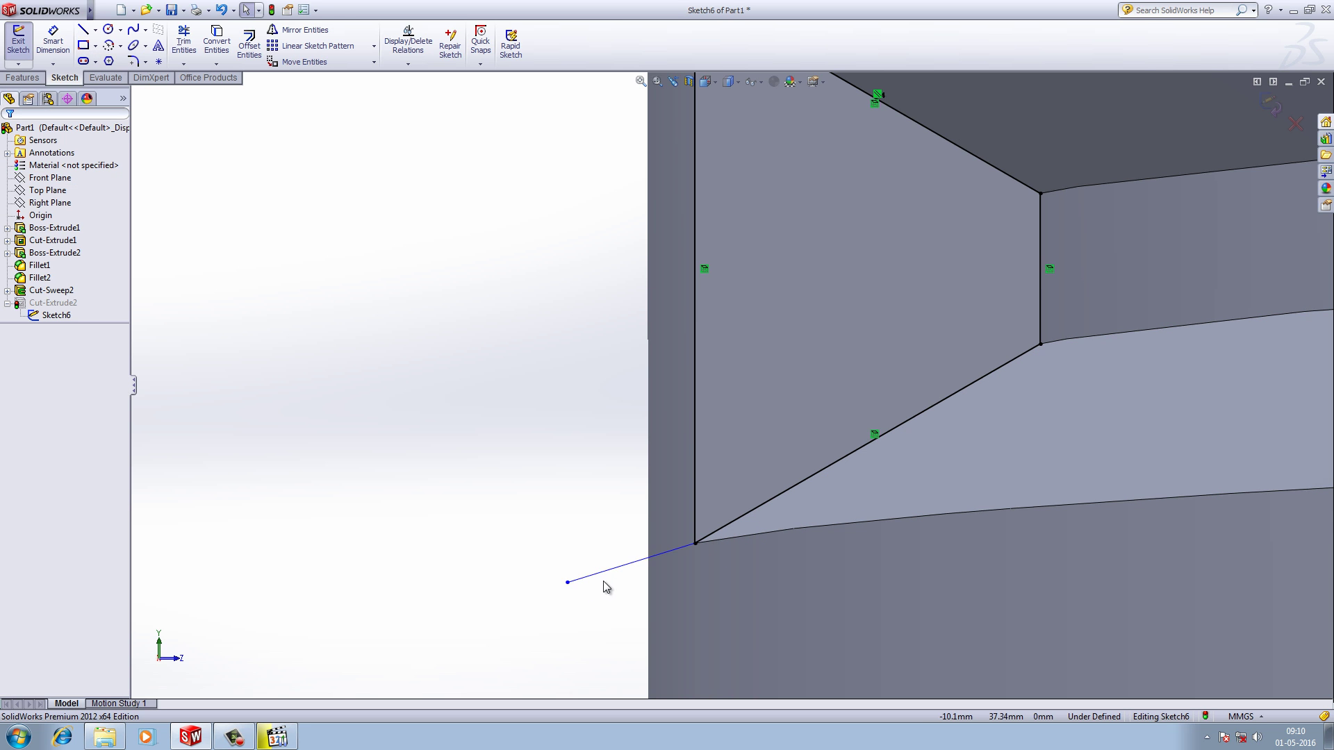
pyautogui.click(603, 576)
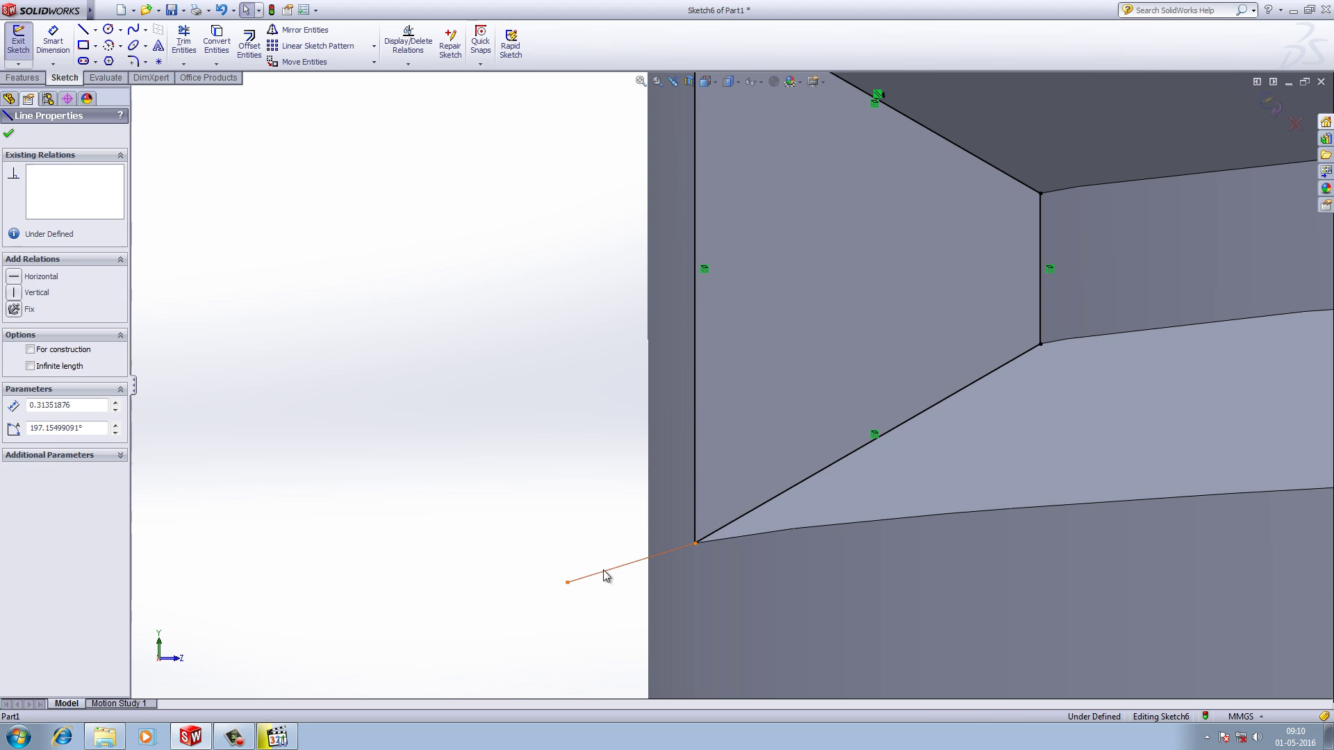
pyautogui.keyDown('ctrl'); pyautogui.click(779, 502); pyautogui.keyUp('ctrl')
pyautogui.click(21, 425)
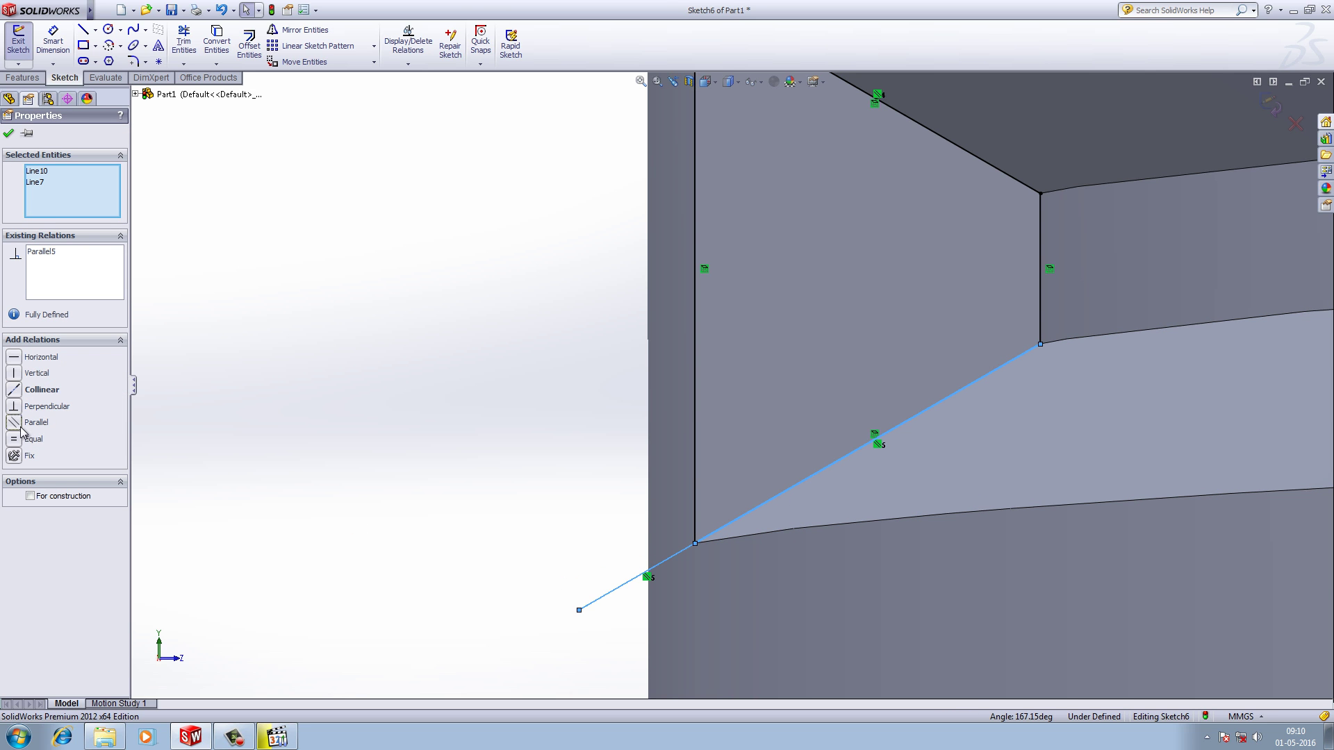
pyautogui.click(8, 135)
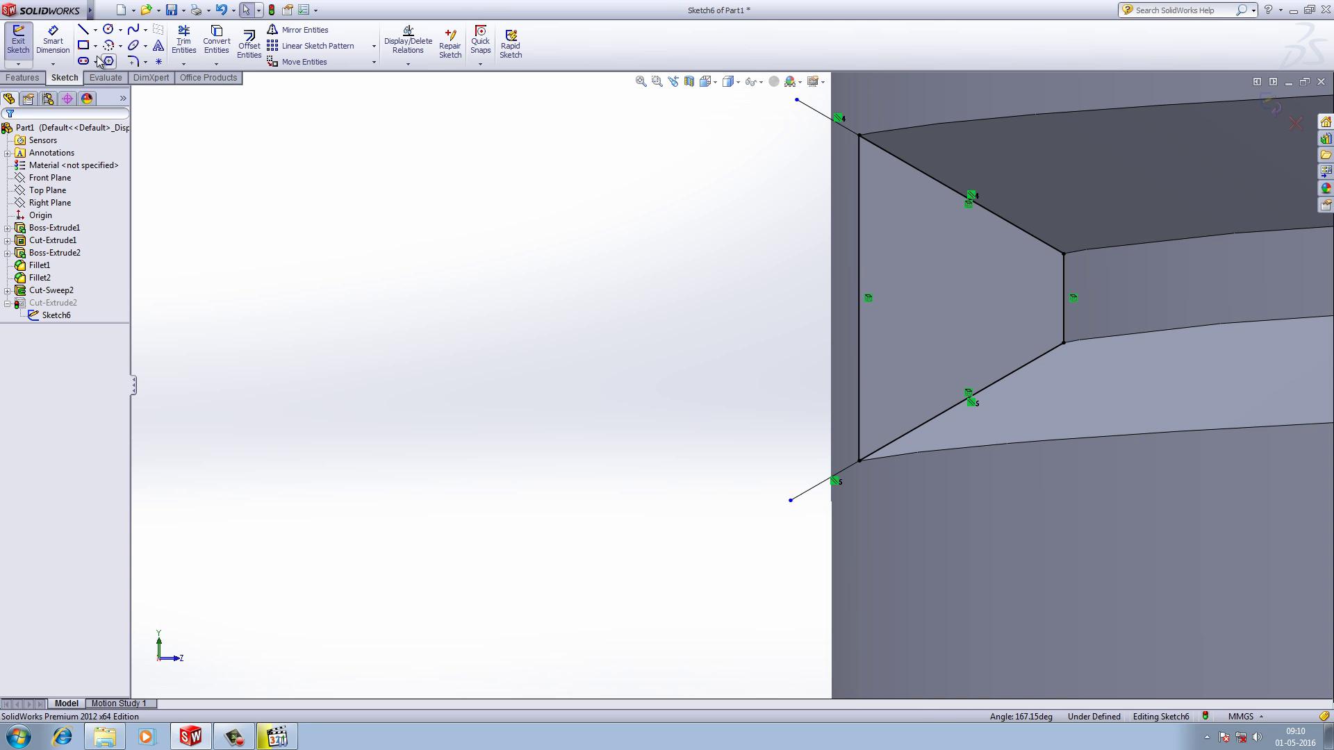
# Close the profile with a vertical line between the extensions and exit to rebuild the cut
pyautogui.click(797, 100)
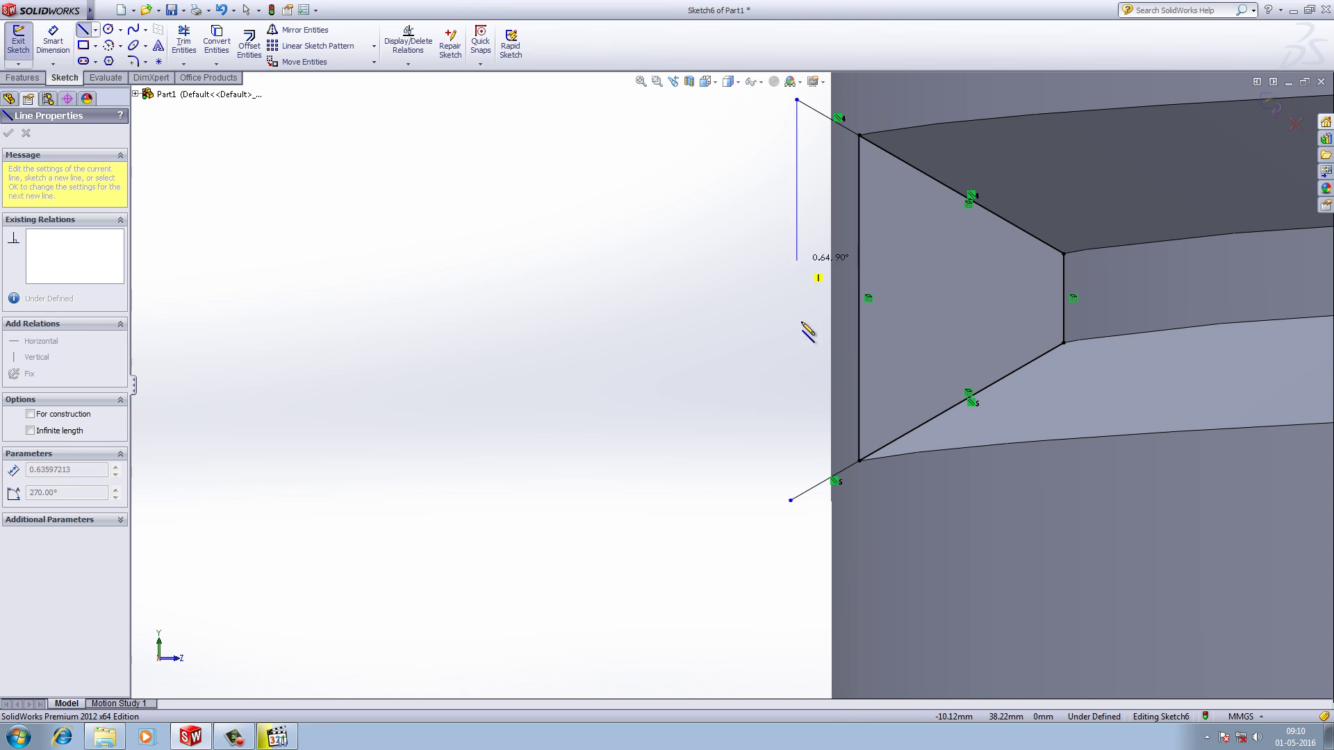
pyautogui.doubleClick(791, 500)
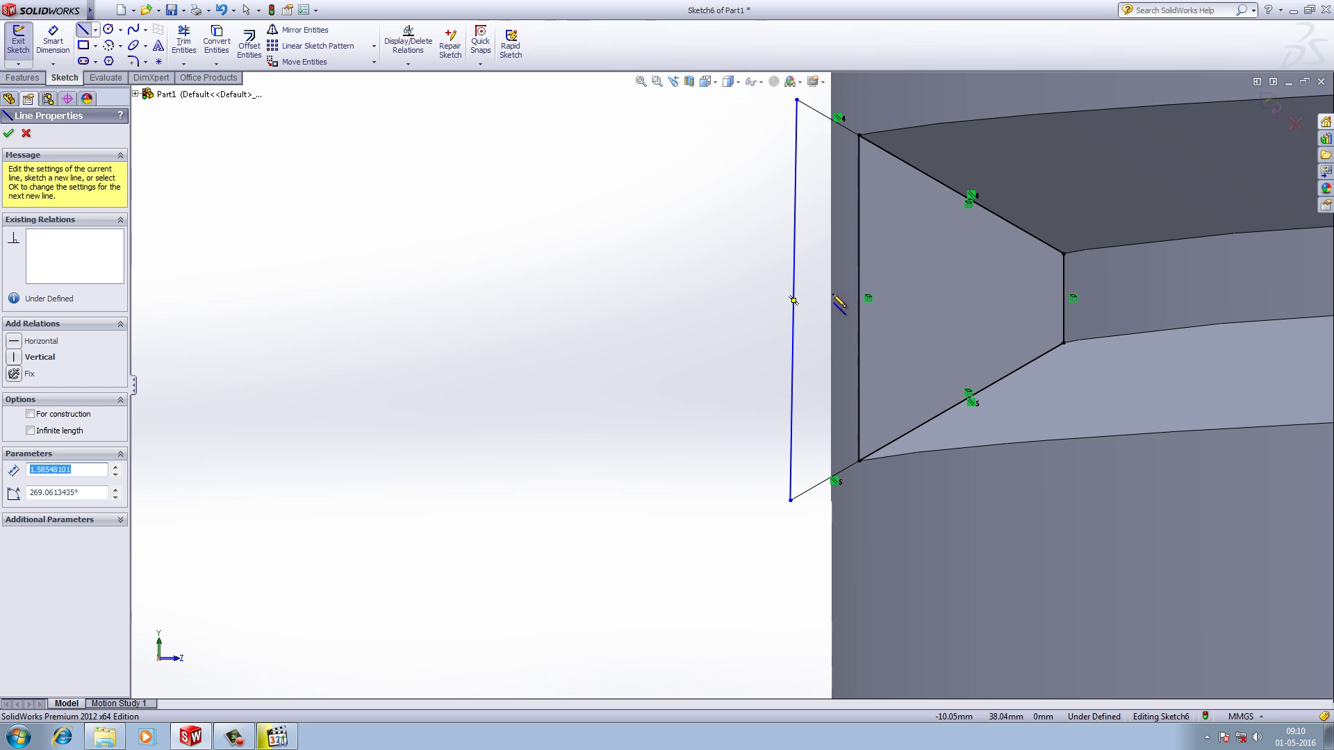
pyautogui.press('Escape')
pyautogui.click(858, 239)
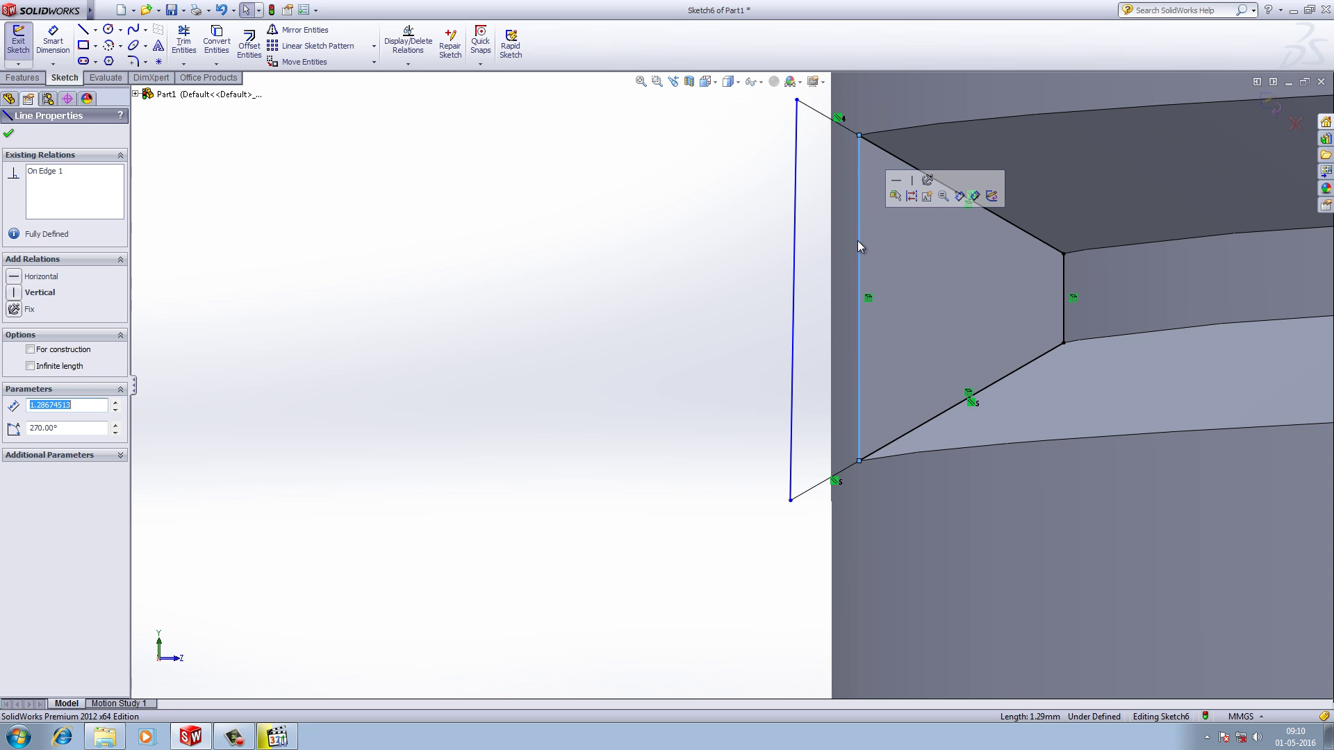
pyautogui.press('Escape')
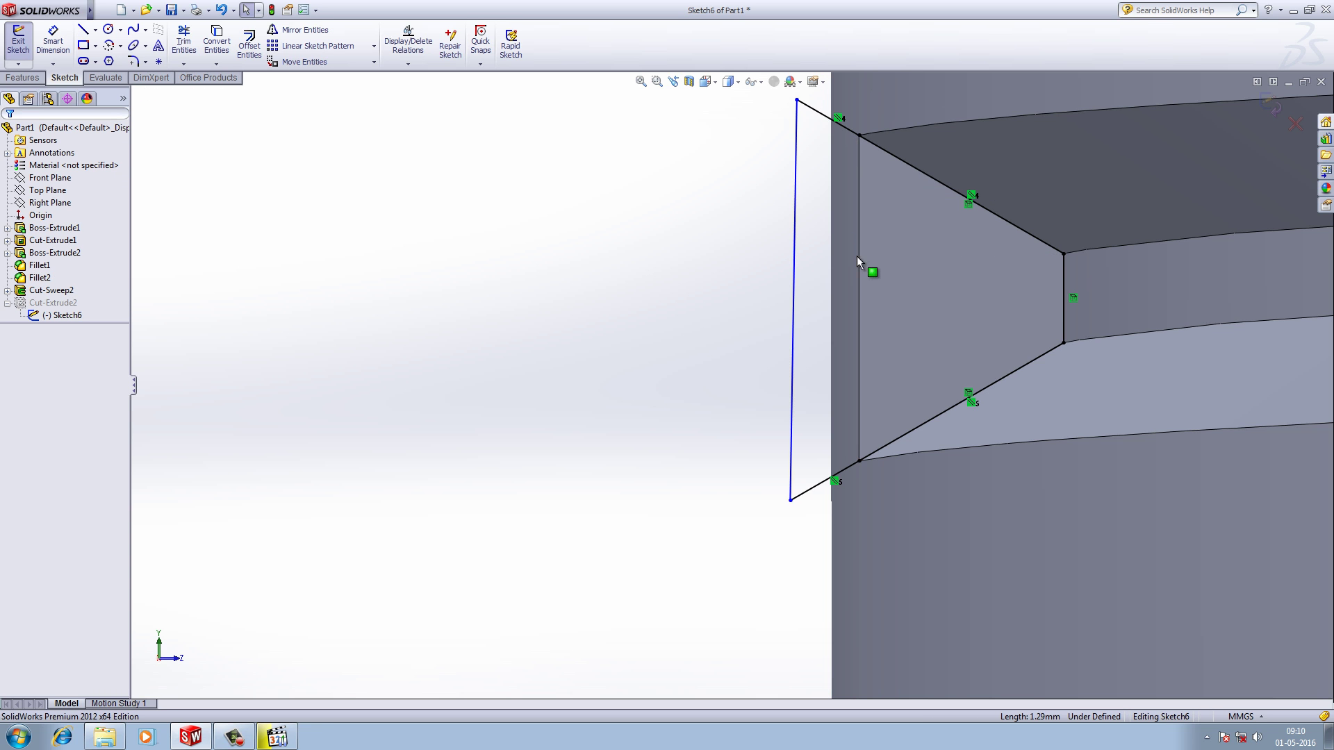
pyautogui.click(1269, 106)
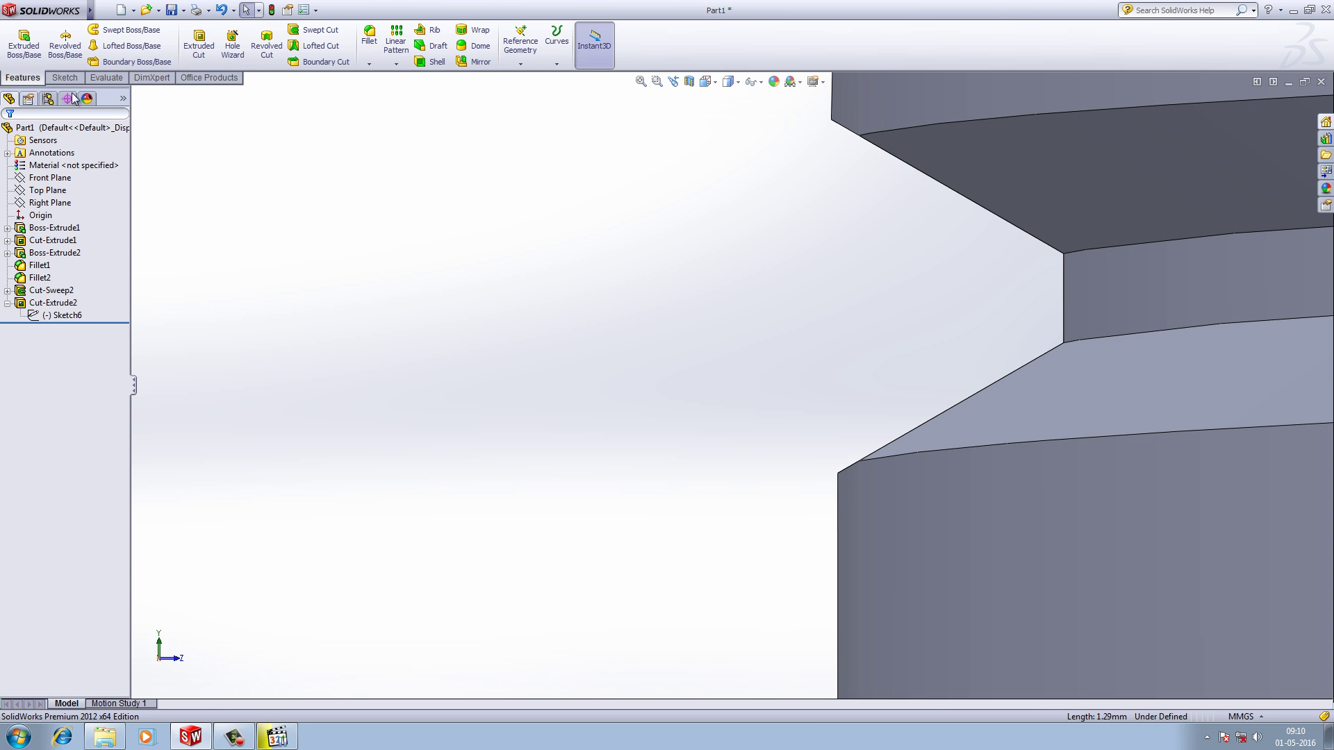
pyautogui.scroll(-3, 578, 357)
pyautogui.scroll(5, 574, 365)
pyautogui.moveTo(563, 388); pyautogui.dragTo(756, 169, button='middle')
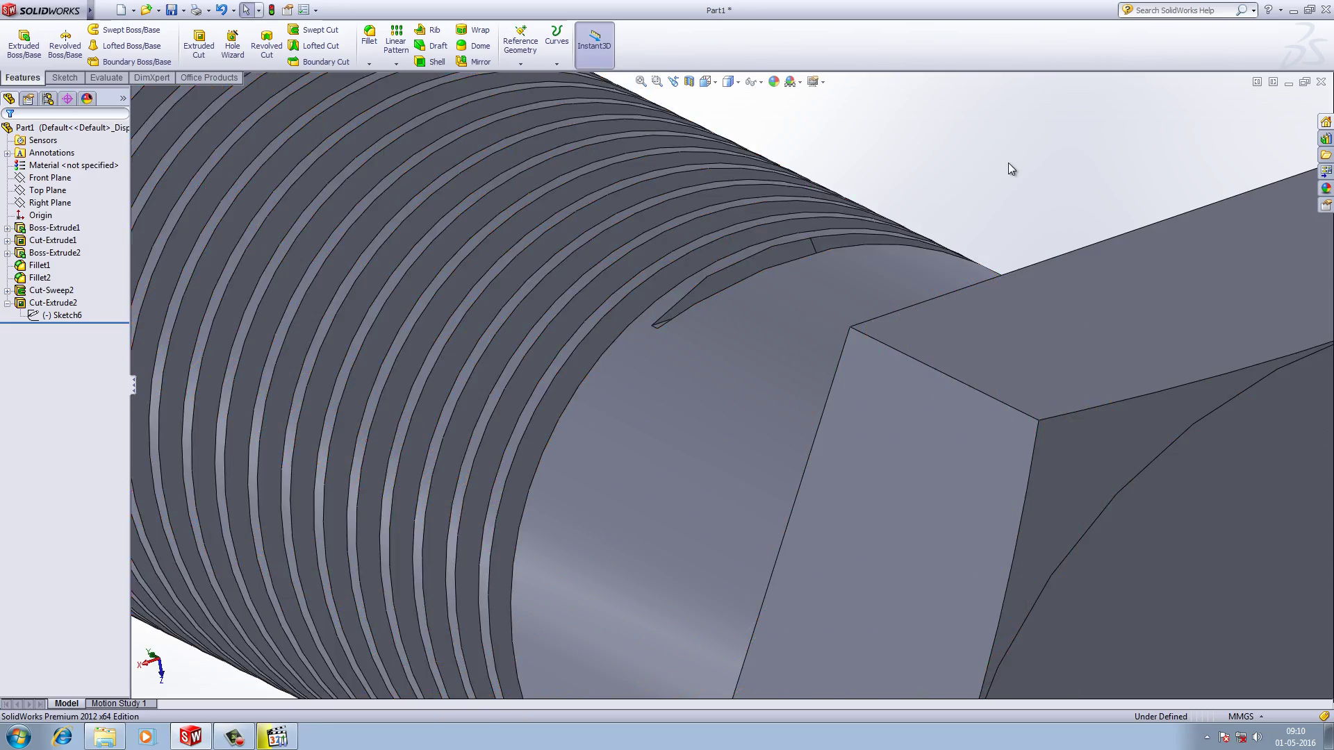
pyautogui.moveTo(1011, 168); pyautogui.dragTo(1035, 268, button='middle')
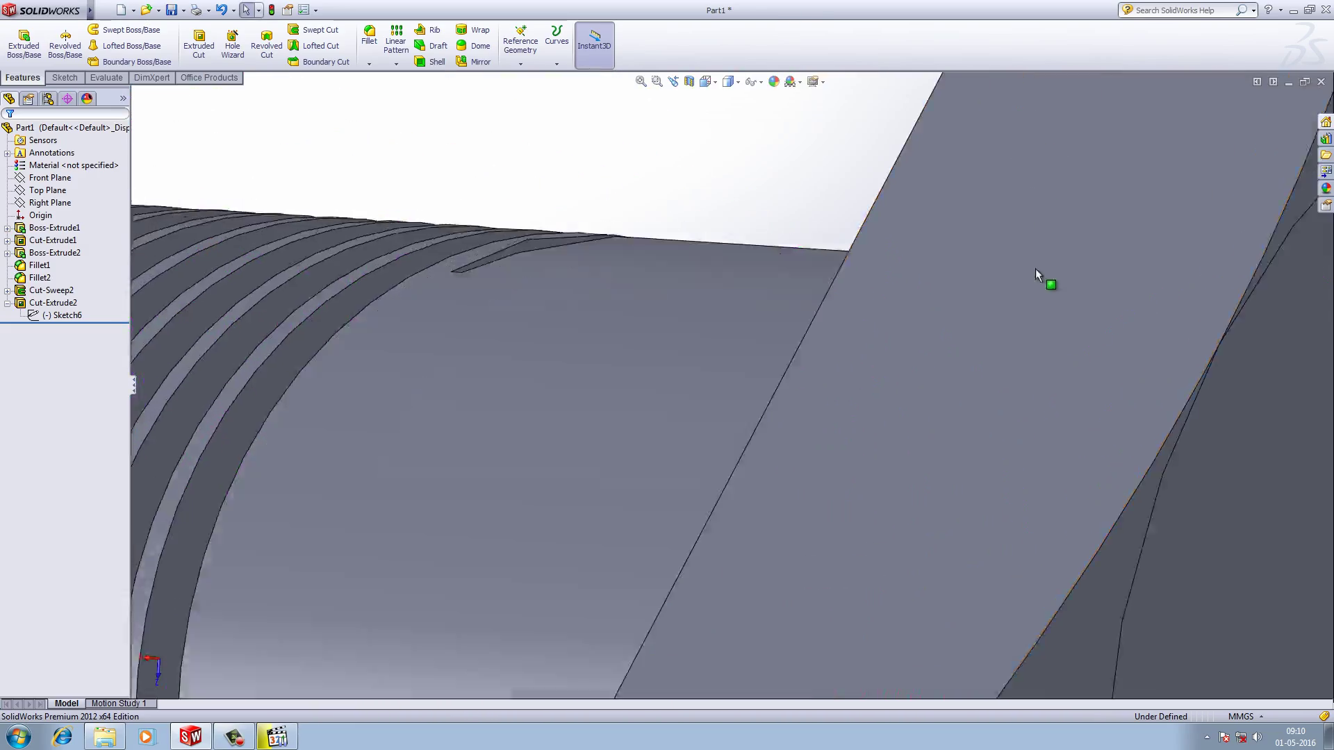
pyautogui.scroll(10, 1059, 310)
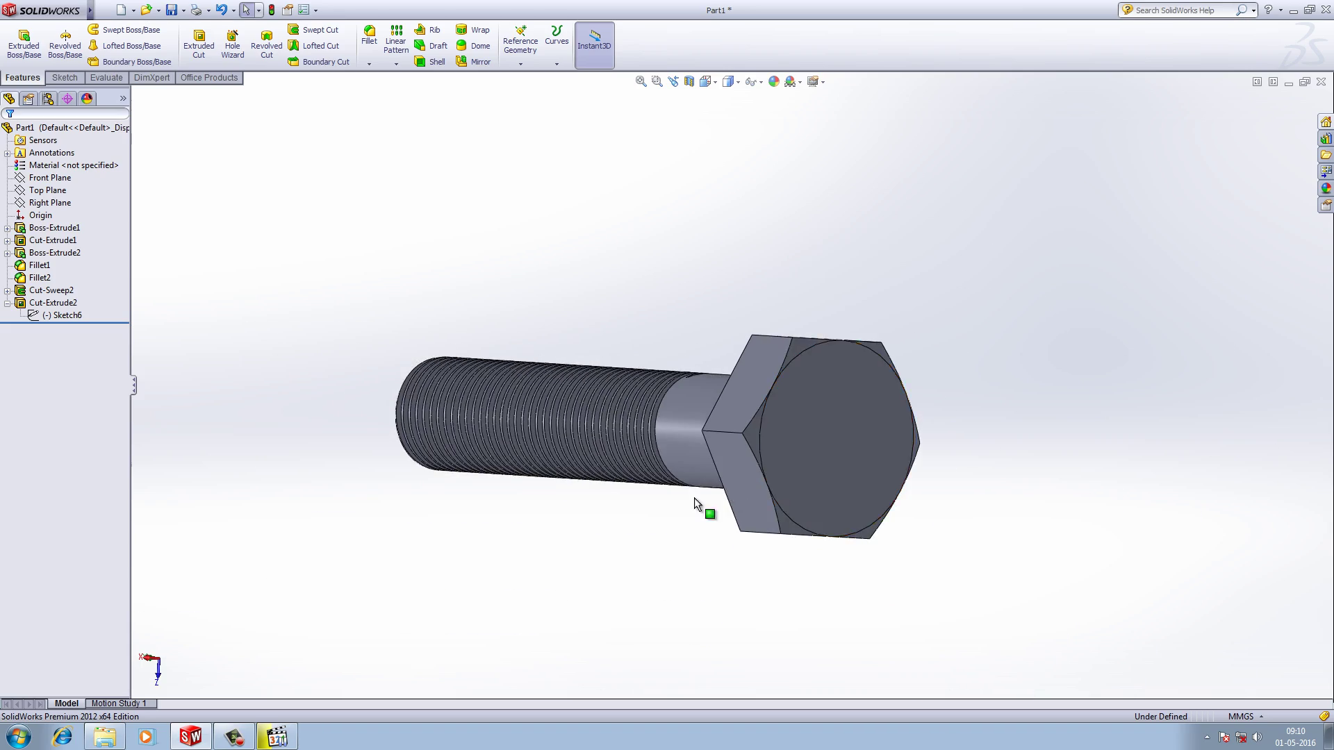
pyautogui.moveTo(695, 498); pyautogui.dragTo(798, 485, button='middle')
pyautogui.scroll(-8, 419, 514)
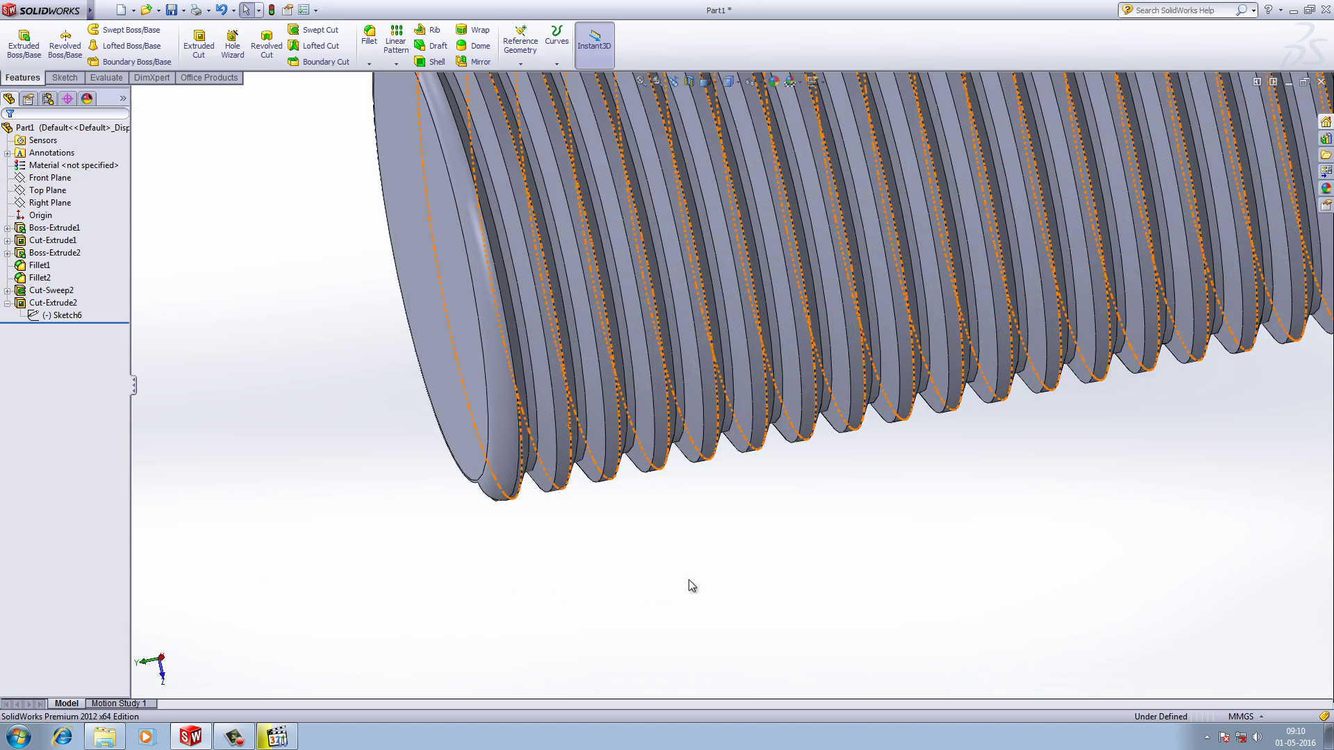
pyautogui.moveTo(680, 579); pyautogui.dragTo(921, 461, button='middle')
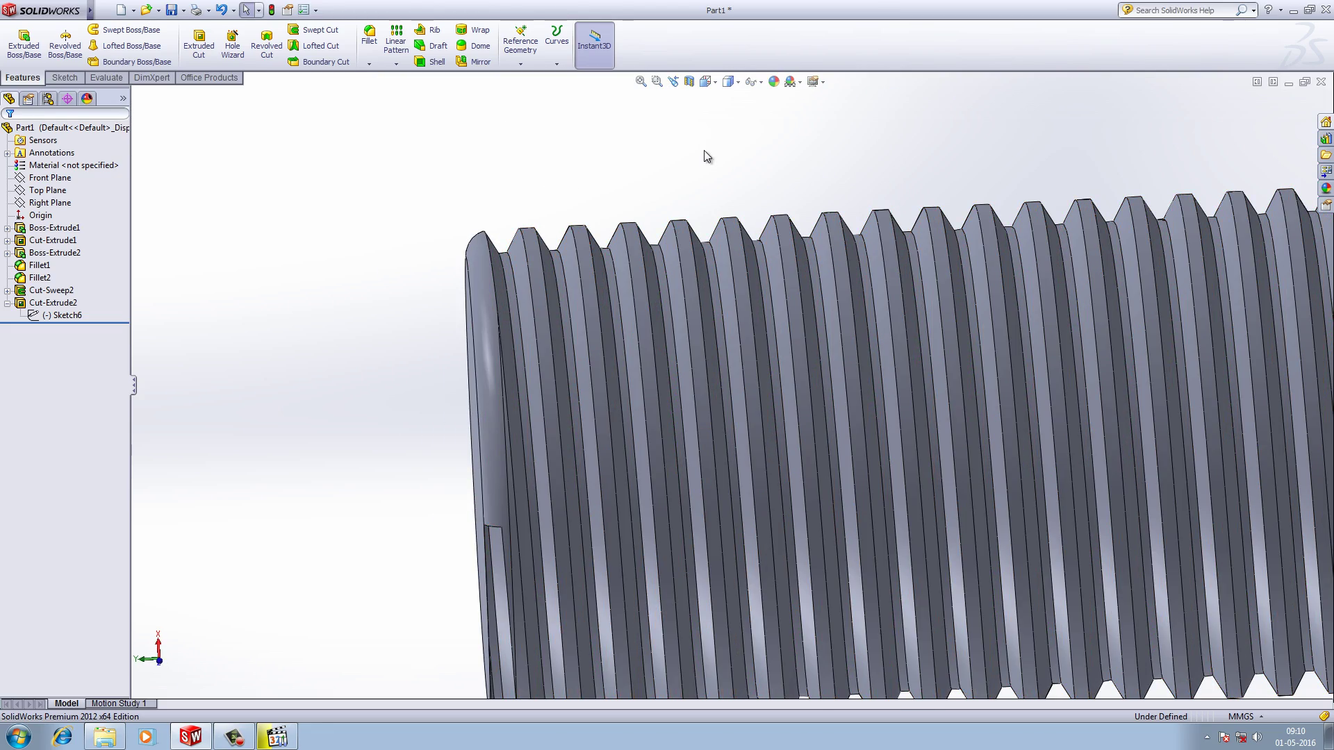
pyautogui.scroll(5, 702, 156)
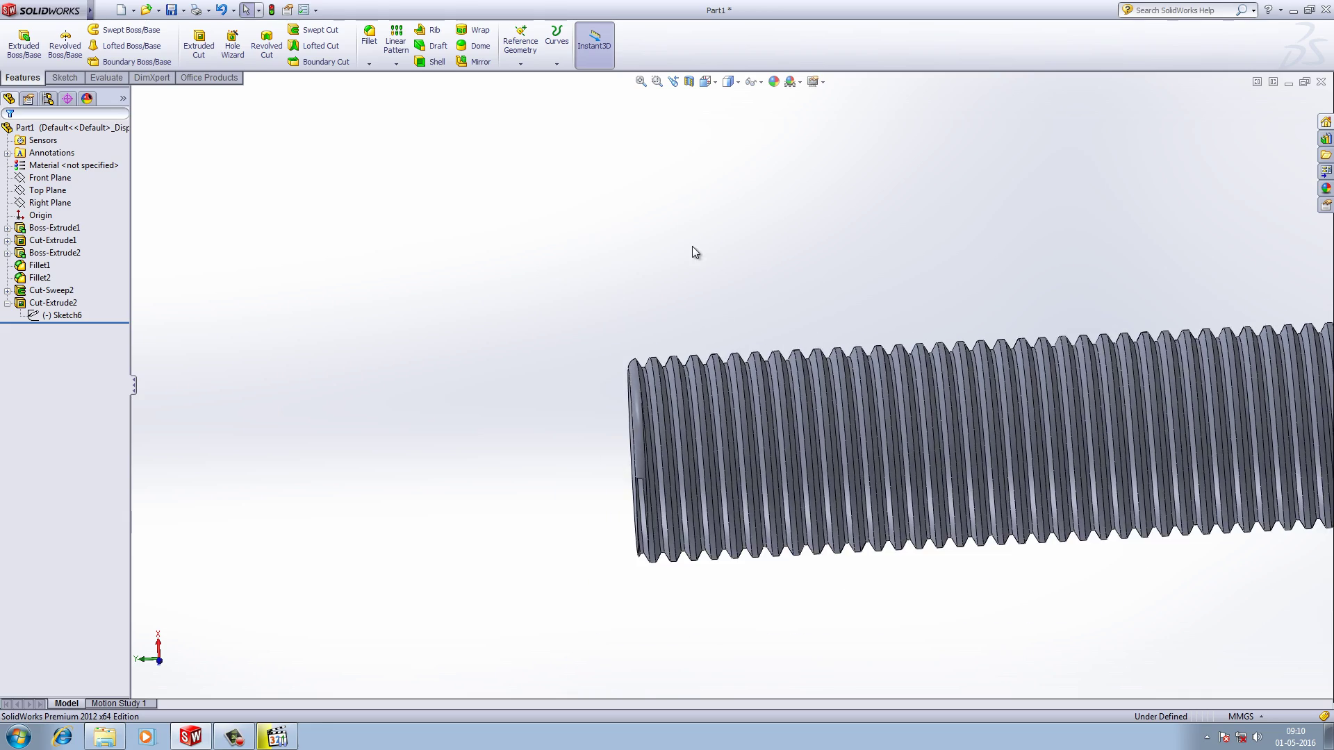
pyautogui.moveTo(692, 247); pyautogui.dragTo(676, 71, button='middle')
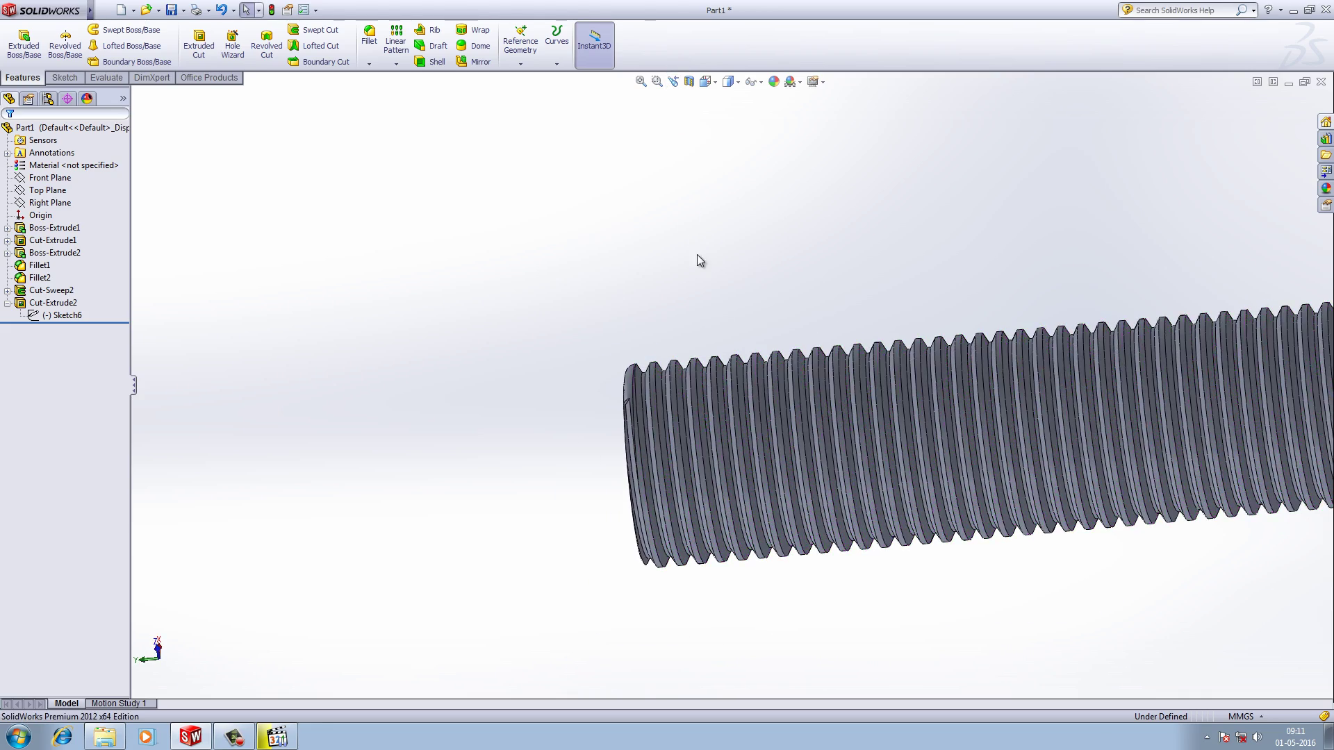
pyautogui.moveTo(699, 261); pyautogui.dragTo(631, 361, button='middle')
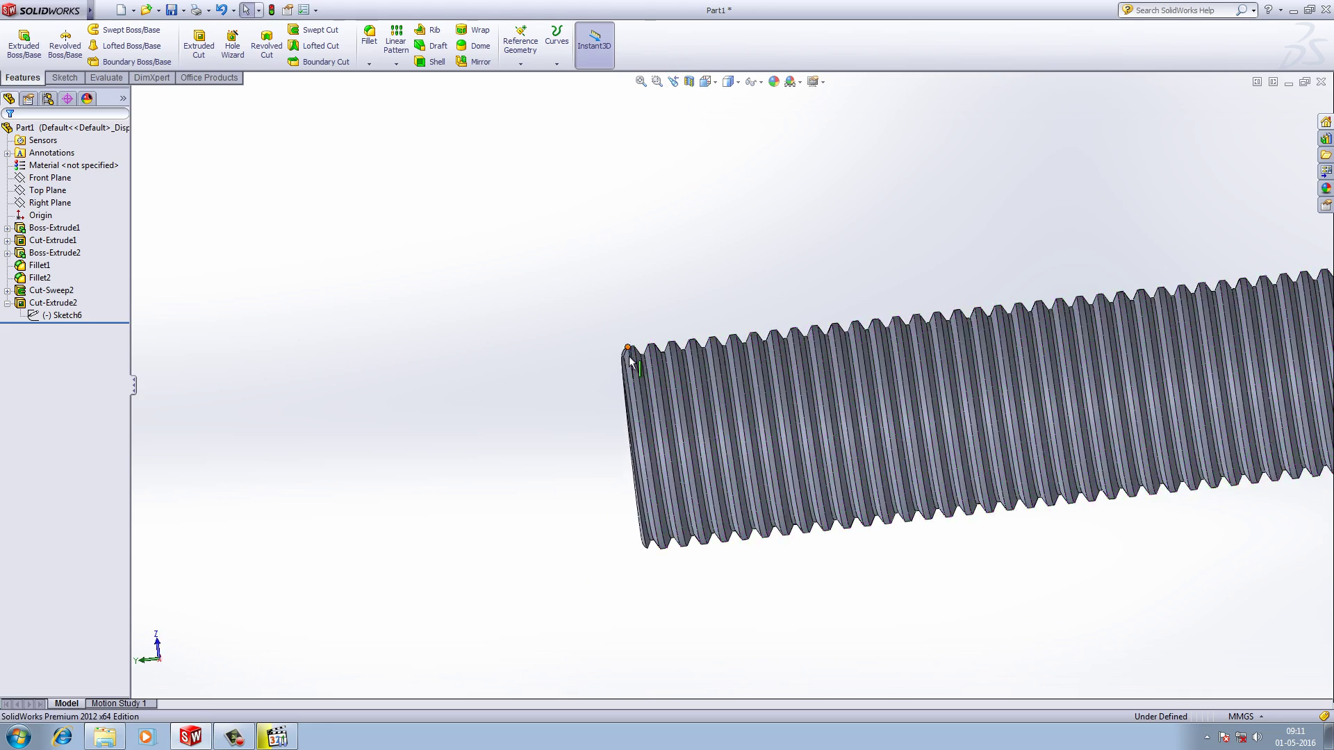
pyautogui.scroll(-6, 631, 360)
# Start a sketch on the bolt's flat end face, then abandon it
pyautogui.click(690, 344)
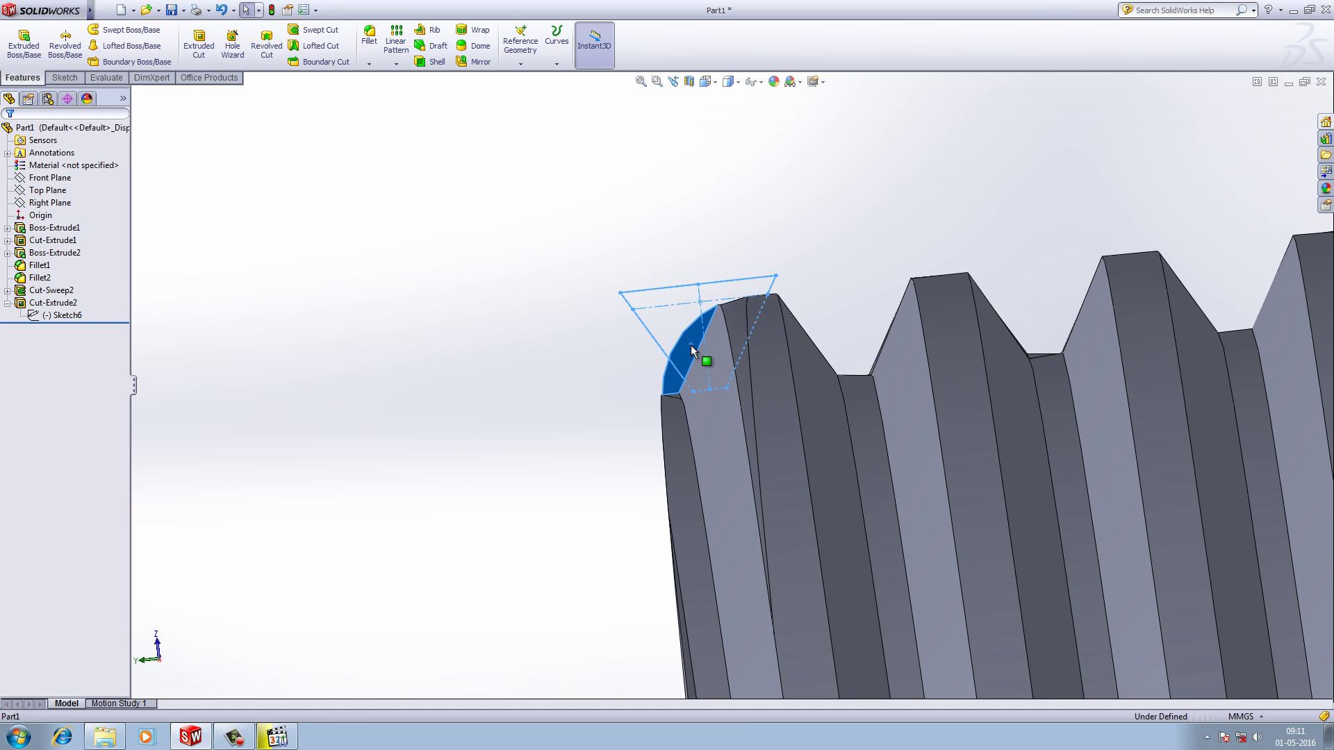
pyautogui.click(741, 300)
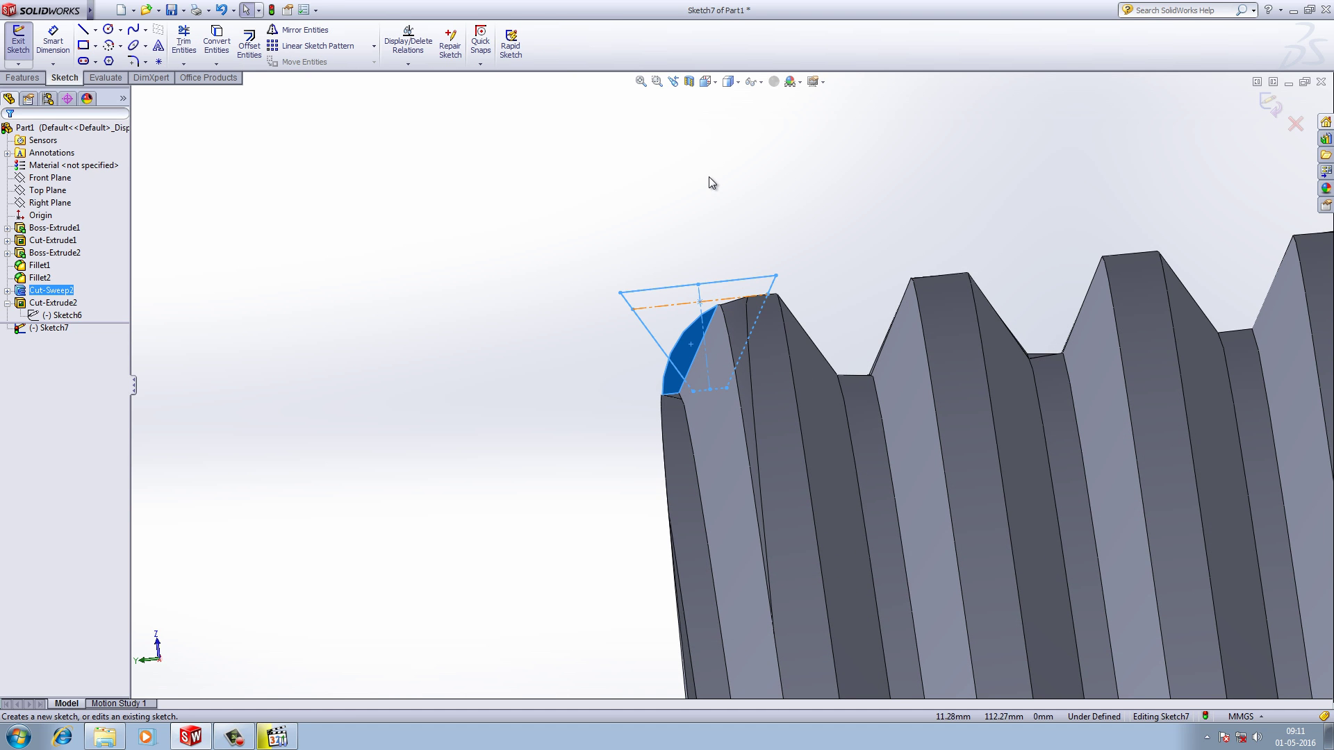
pyautogui.press('Escape')
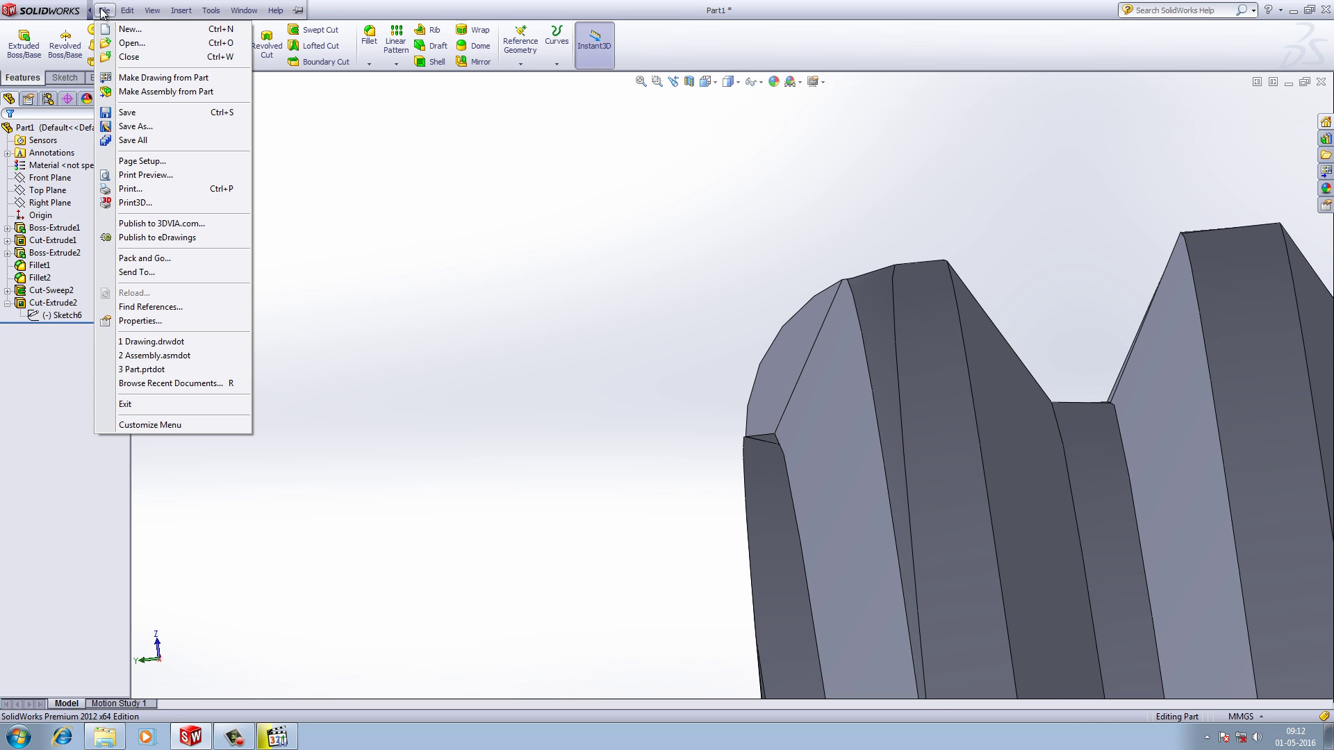
# Save the bolt as Part1 in a new Desktop folder named 'nut'
pyautogui.click(144, 128)
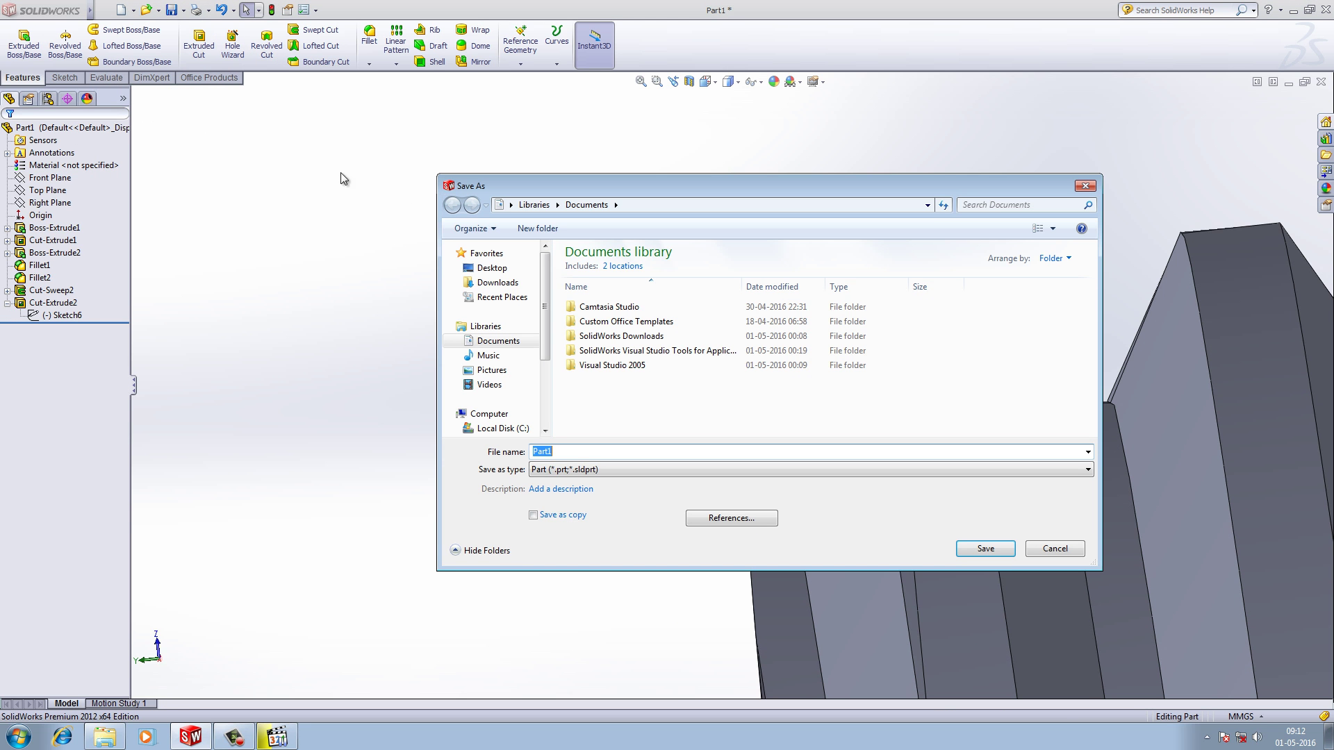
pyautogui.click(504, 271)
pyautogui.click(534, 230)
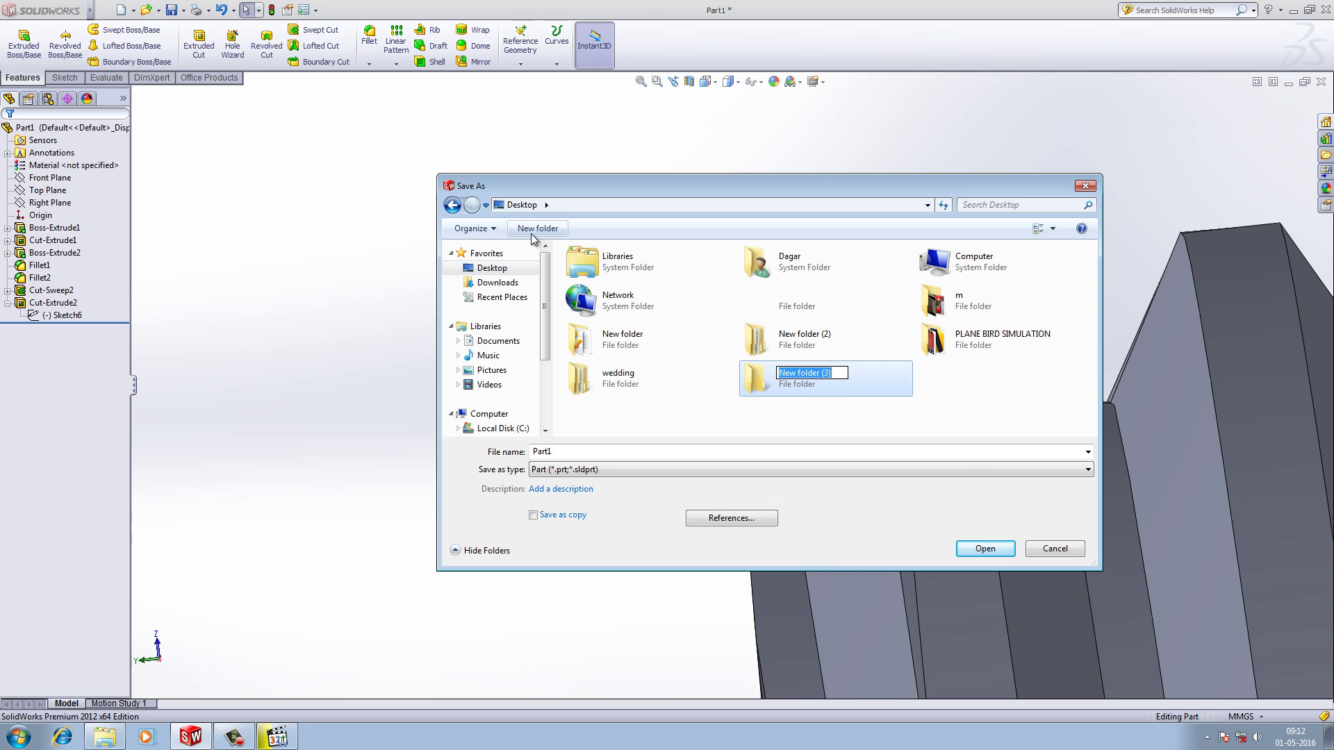
pyautogui.write('nut')
pyautogui.press('Return')
pyautogui.press('Return')
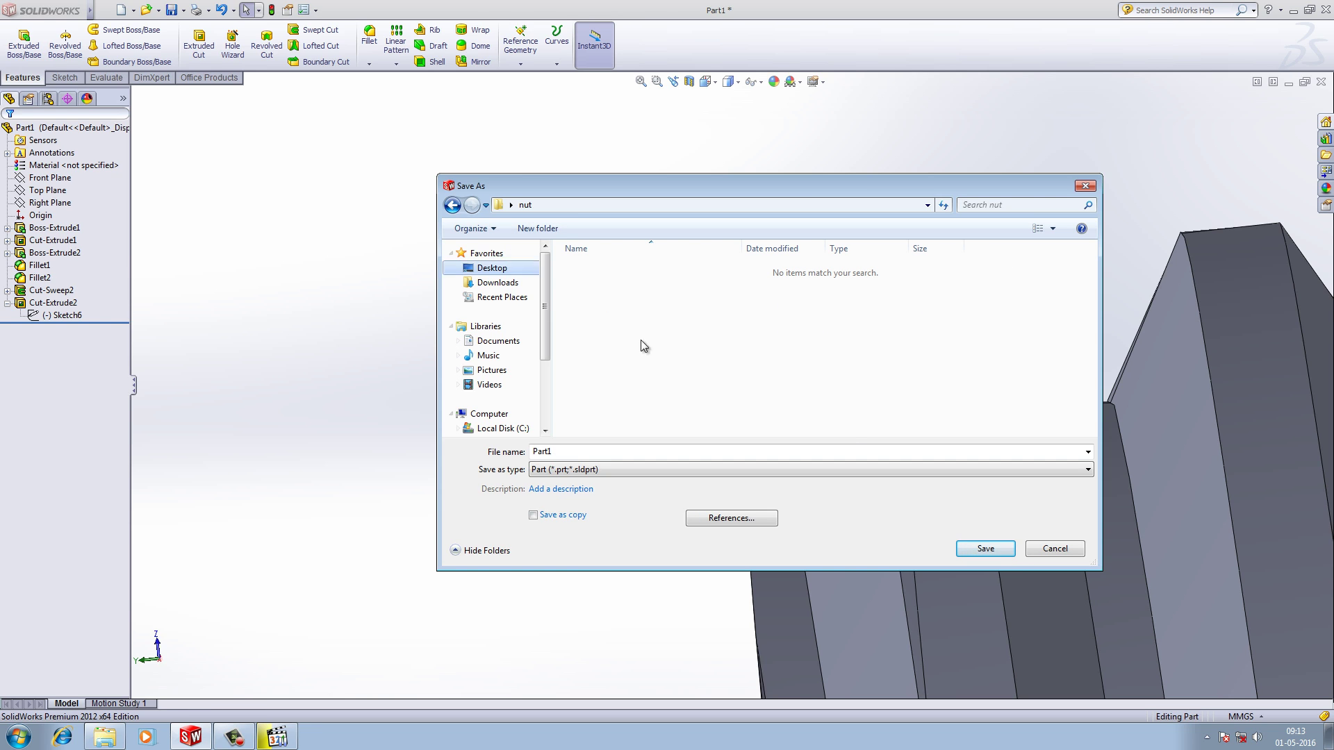
pyautogui.click(989, 547)
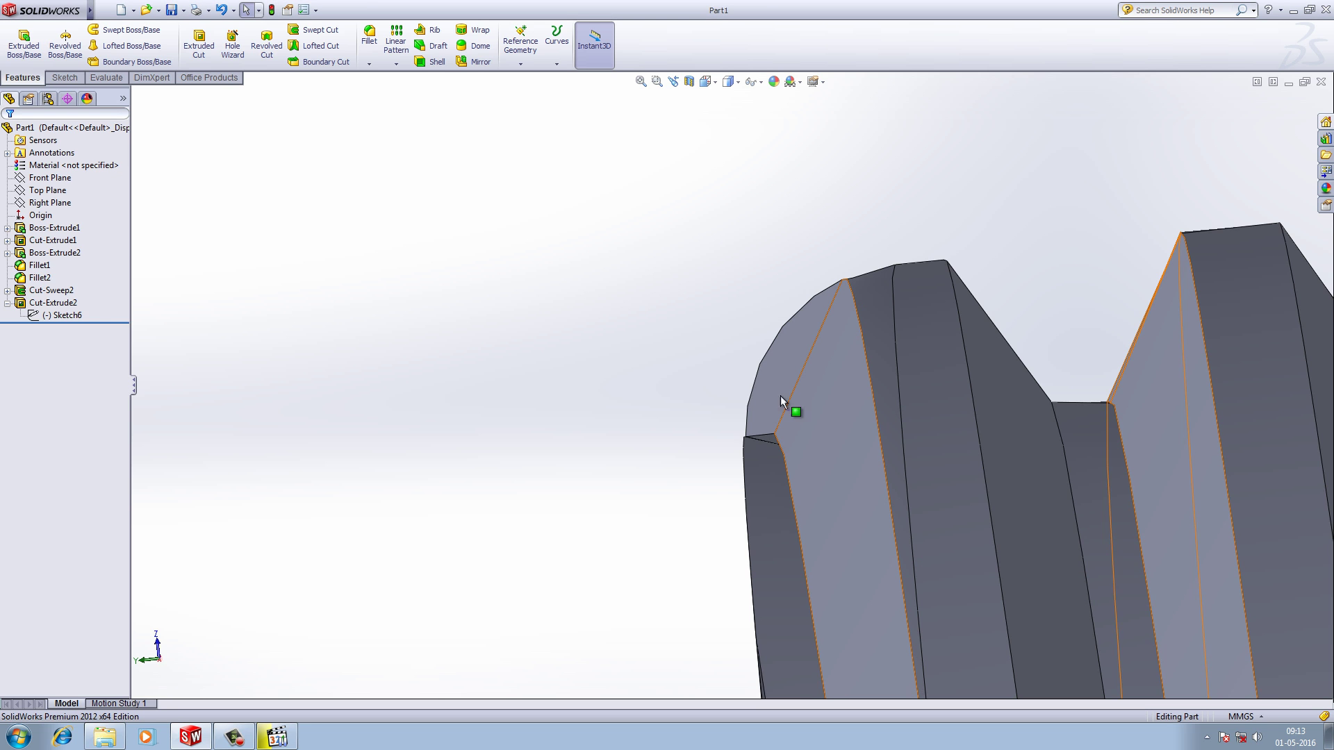
pyautogui.scroll(6, 590, 332)
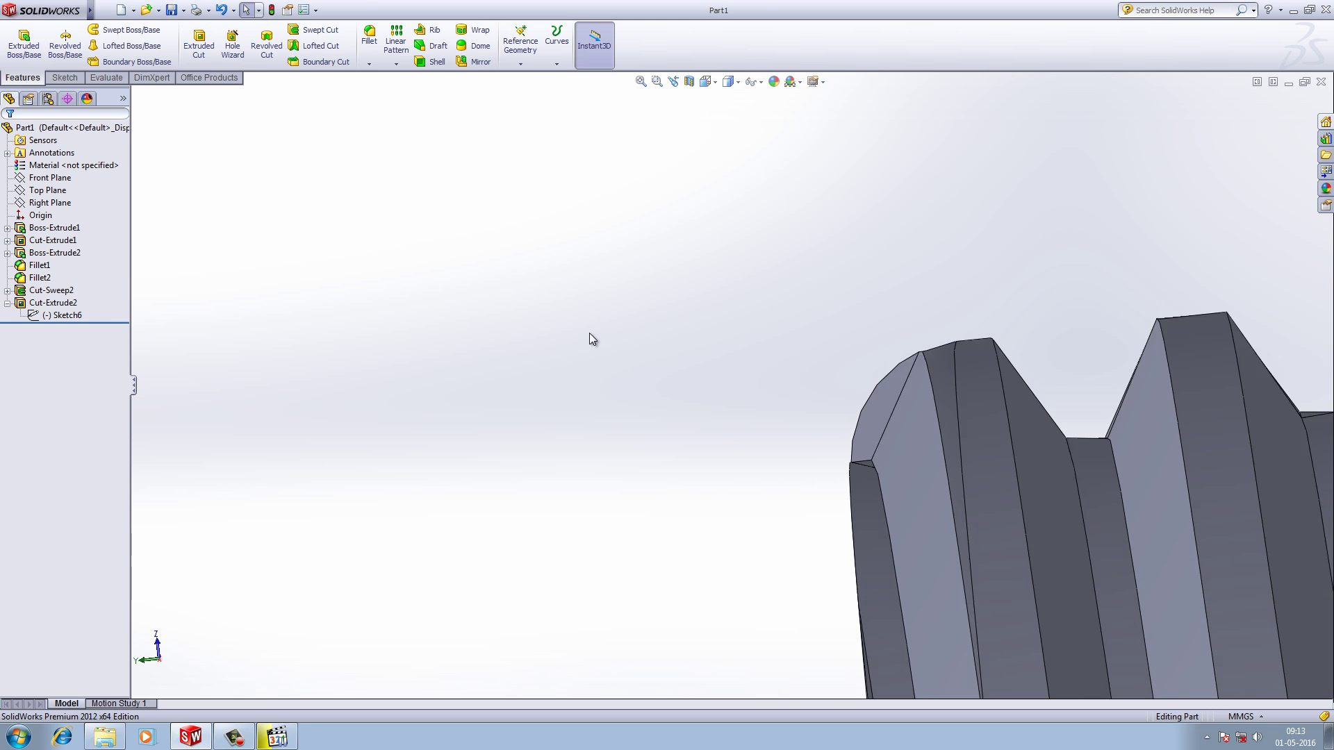
pyautogui.scroll(4, 585, 323)
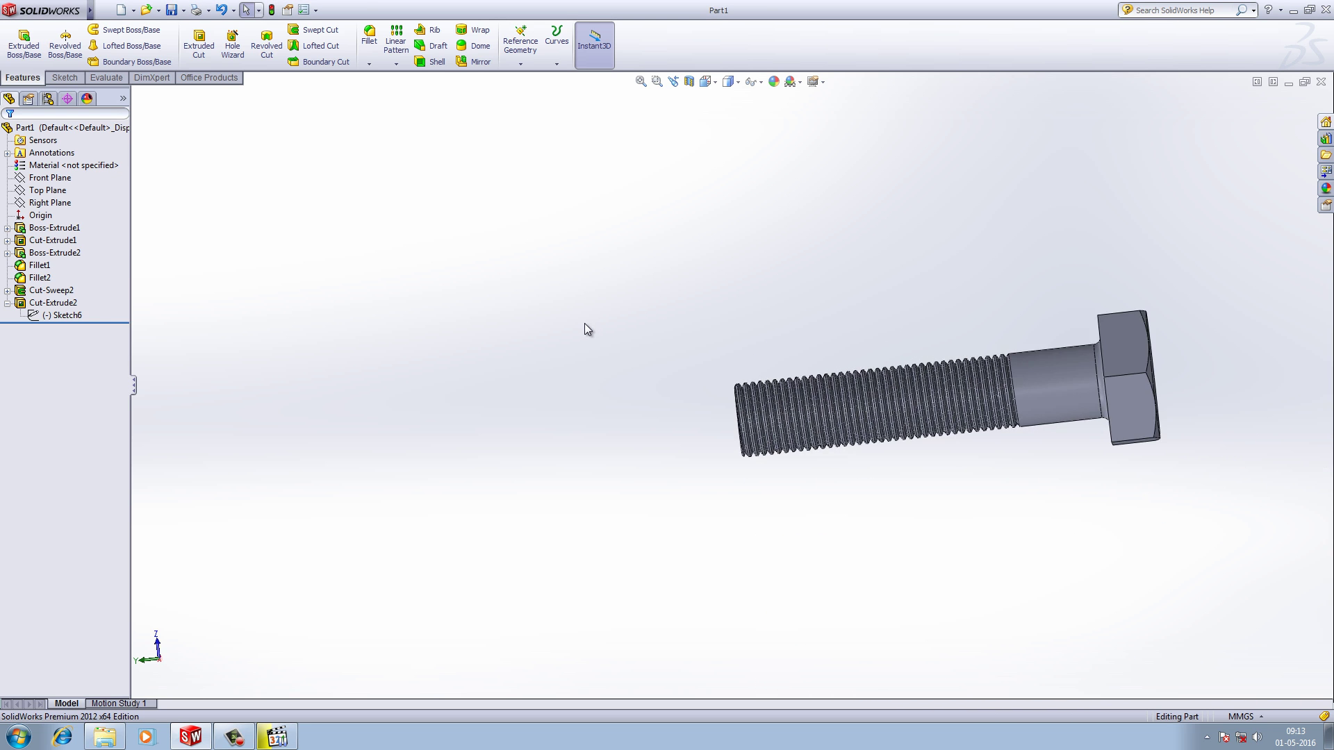
pyautogui.scroll(-5, 1198, 401)
pyautogui.scroll(1, 1208, 429)
pyautogui.scroll(-3, 467, 367)
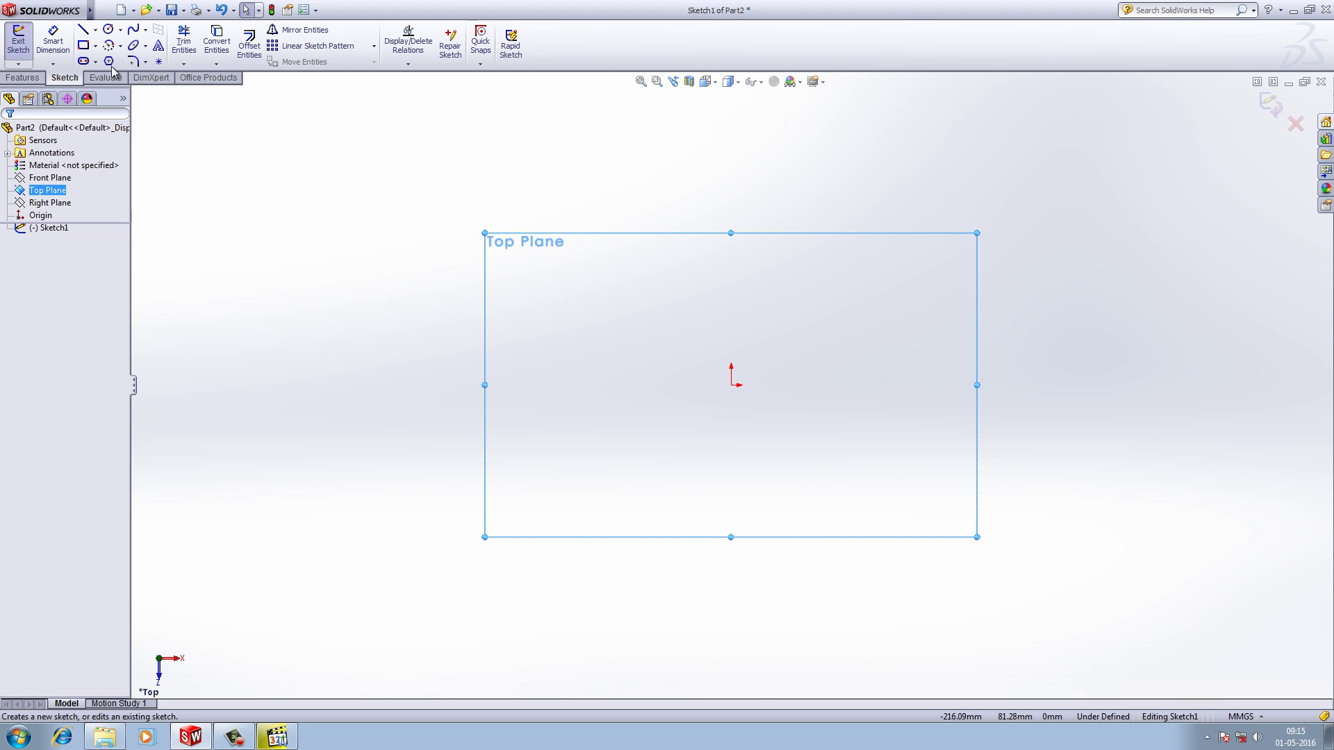
# Draw a hexagon centred on the sketch origin with the Polygon tool
pyautogui.click(107, 31)
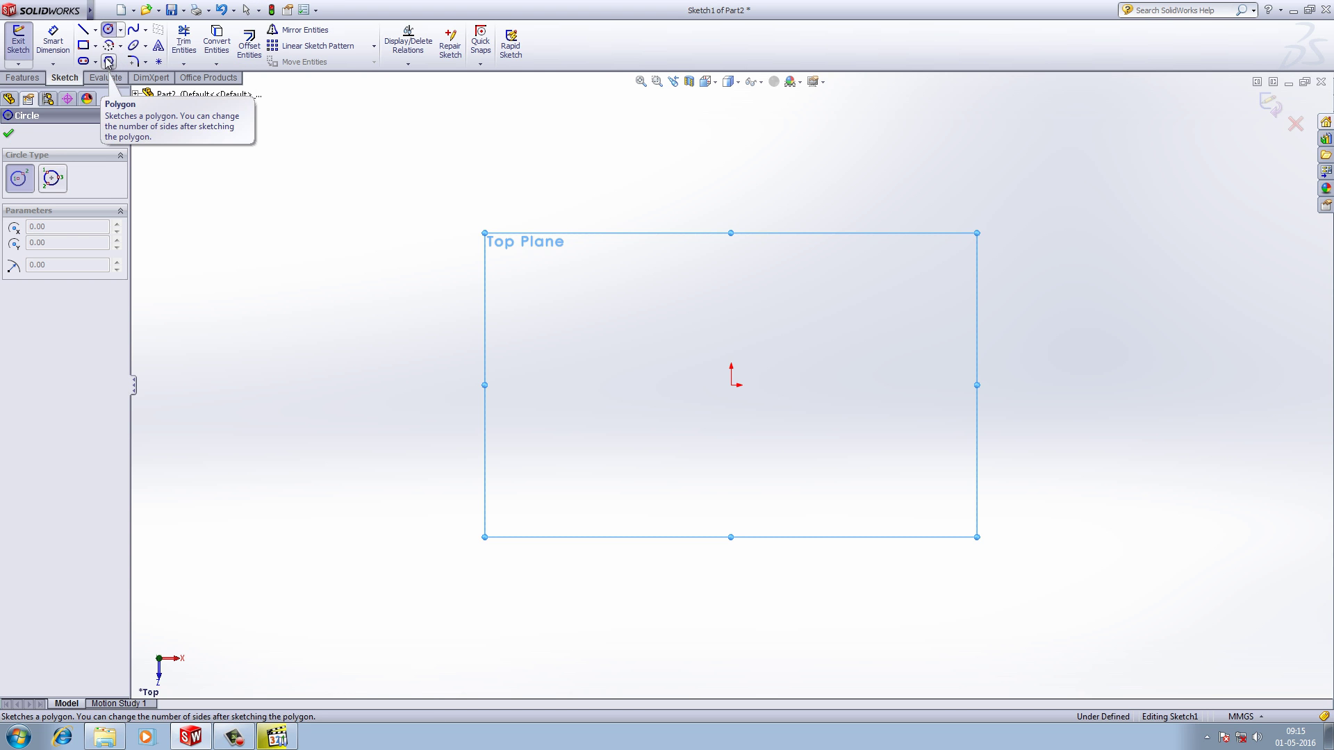
pyautogui.click(109, 61)
pyautogui.moveTo(732, 384); pyautogui.dragTo(732, 256)
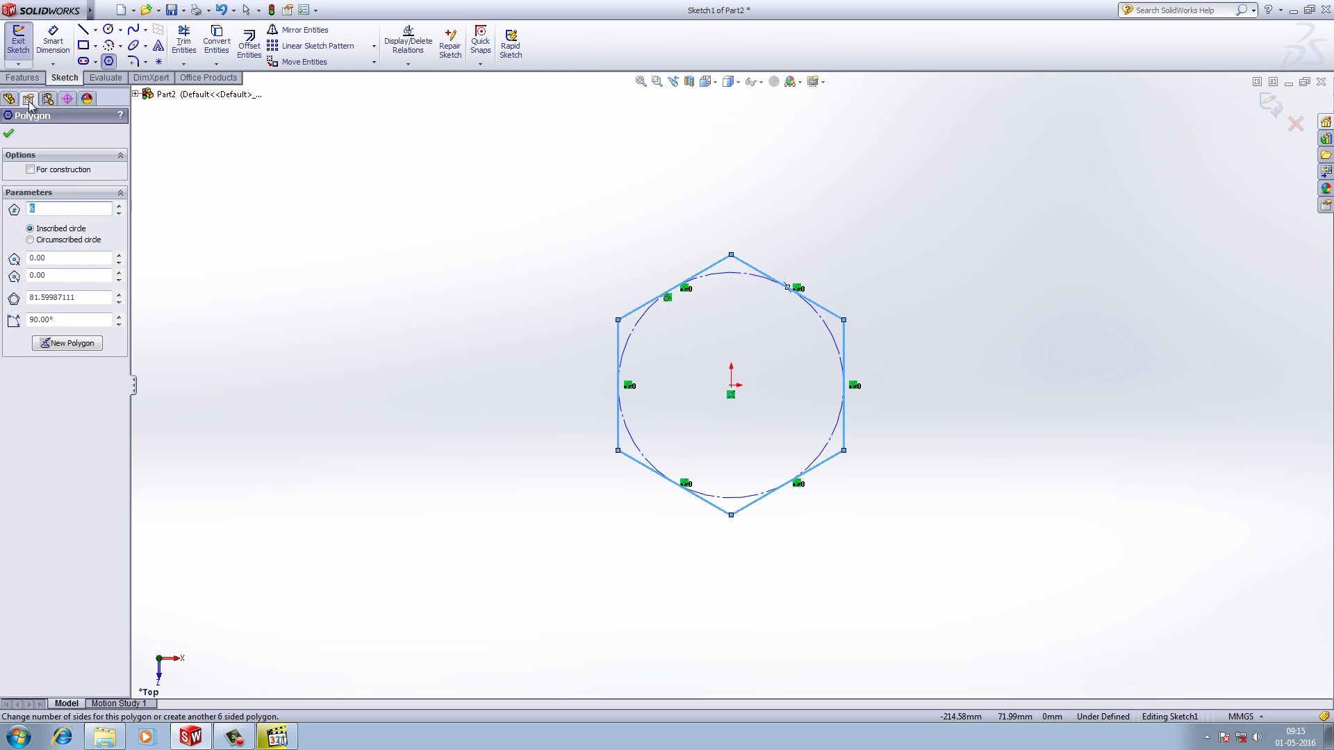
# Dimension the hexagon's left vertical edge to 20 mm
pyautogui.click(51, 52)
pyautogui.click(618, 351)
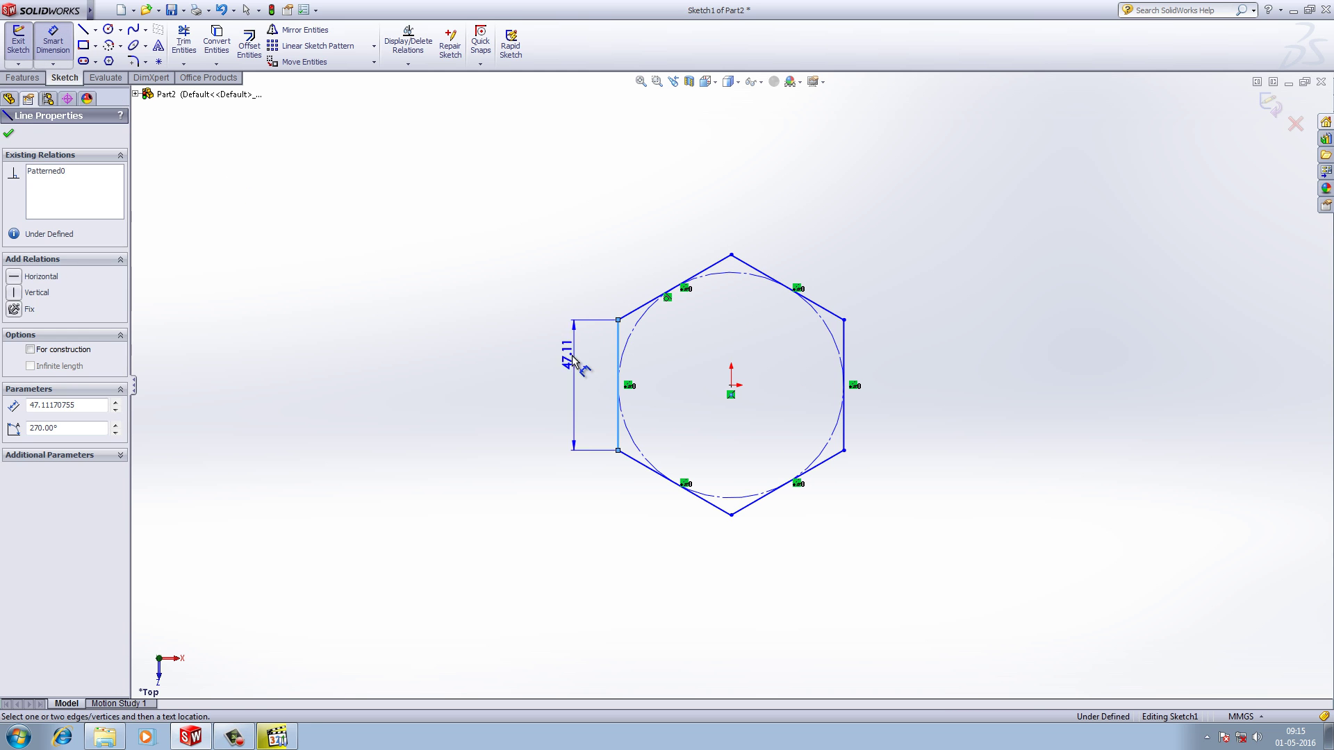
pyautogui.click(573, 355)
pyautogui.write('20')
pyautogui.press('Return')
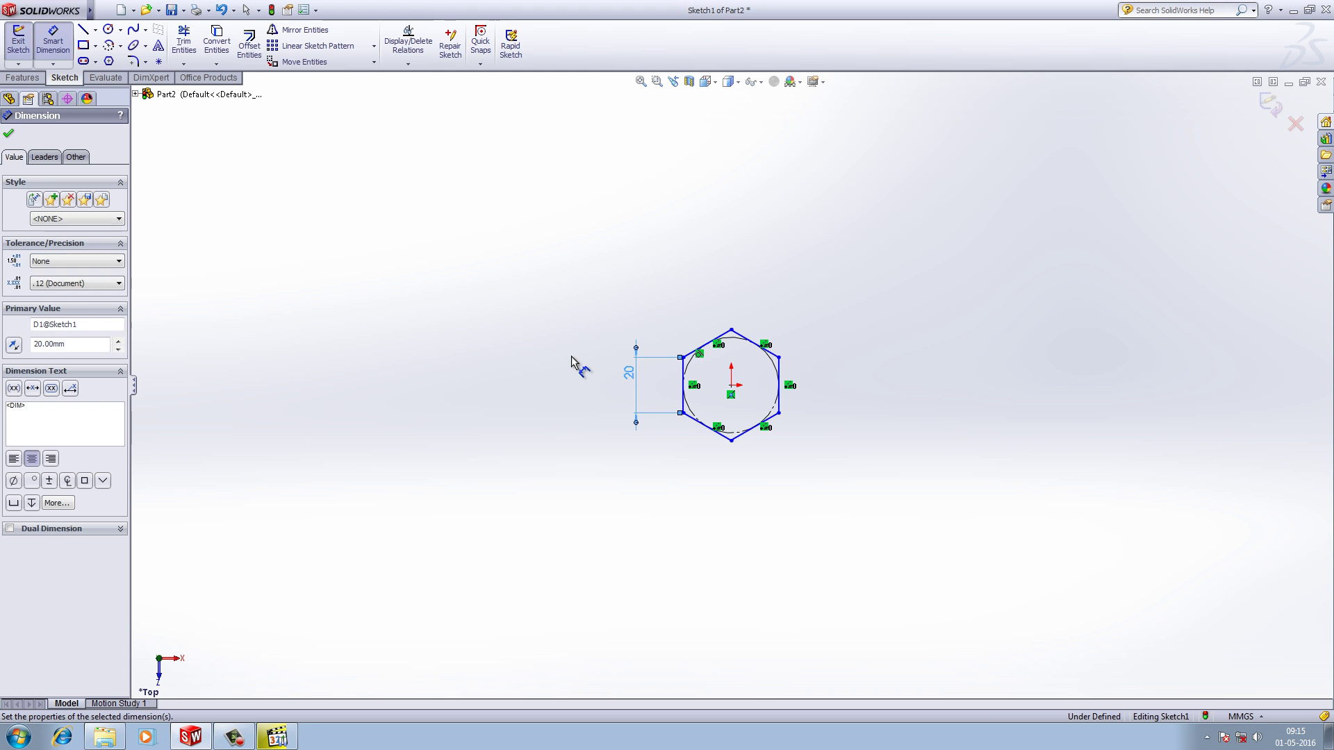
pyautogui.scroll(-5, 772, 406)
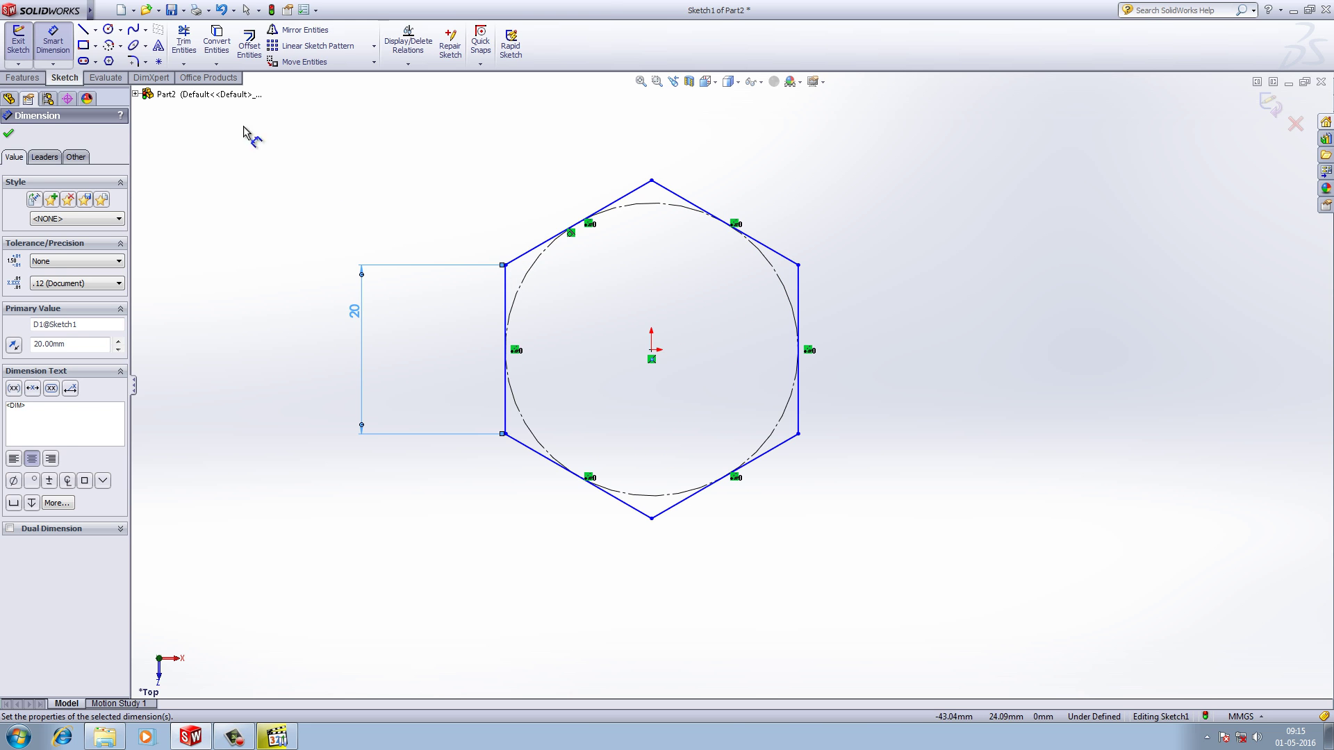
pyautogui.click(8, 134)
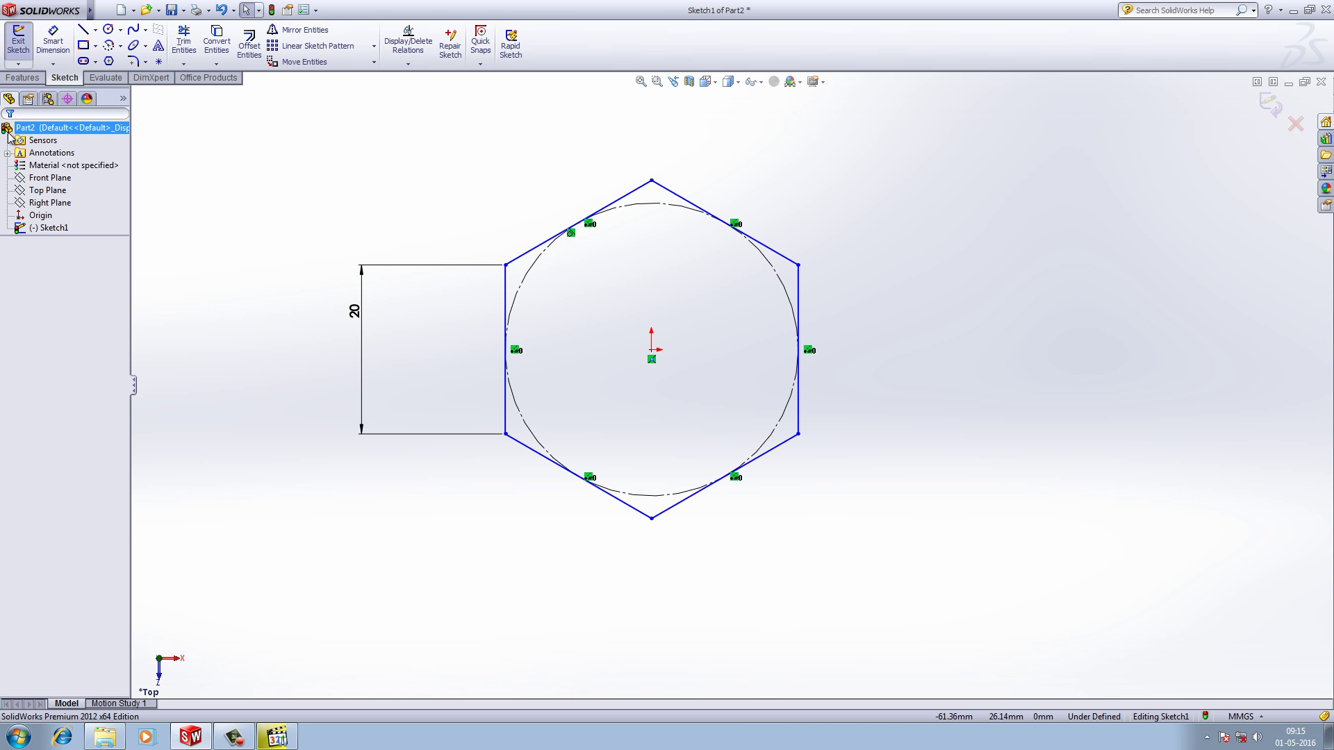
pyautogui.click(39, 81)
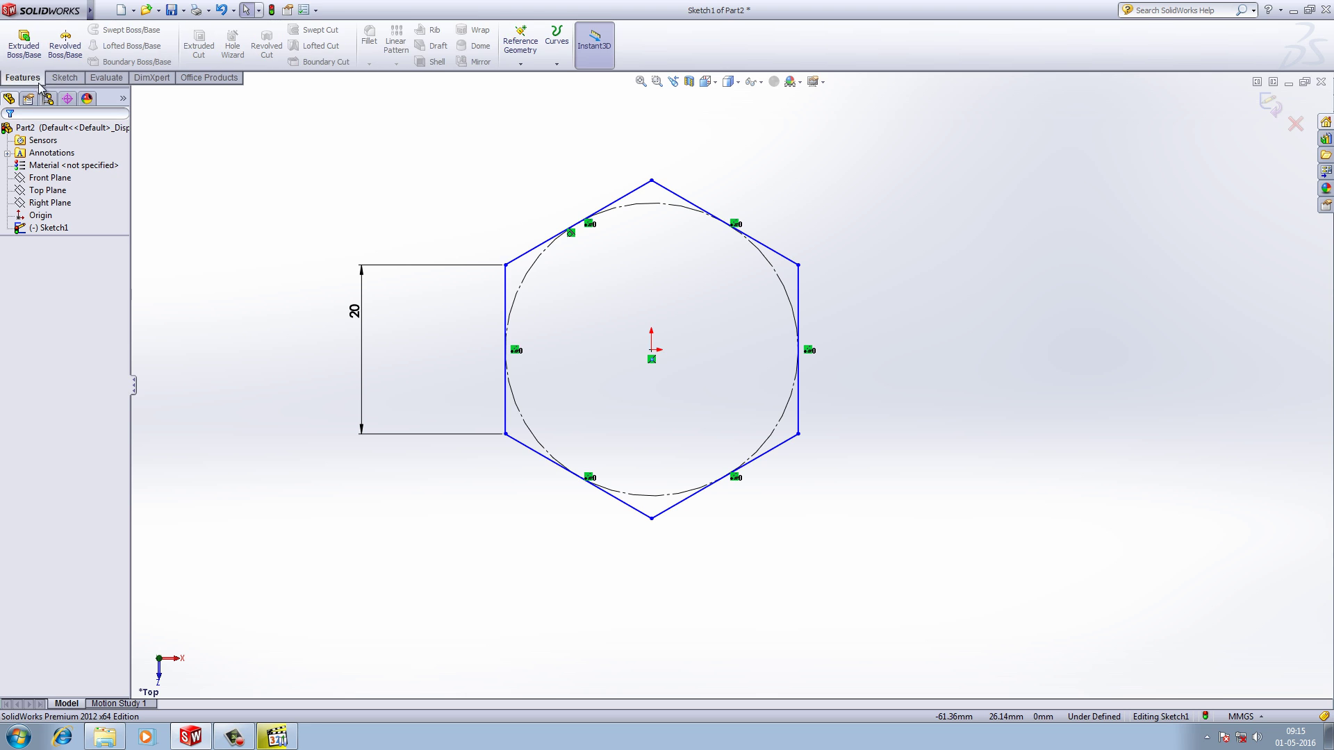
# Extrude the hexagon into a solid block 16 mm deep, after trying 13 and 20 mm
pyautogui.click(24, 40)
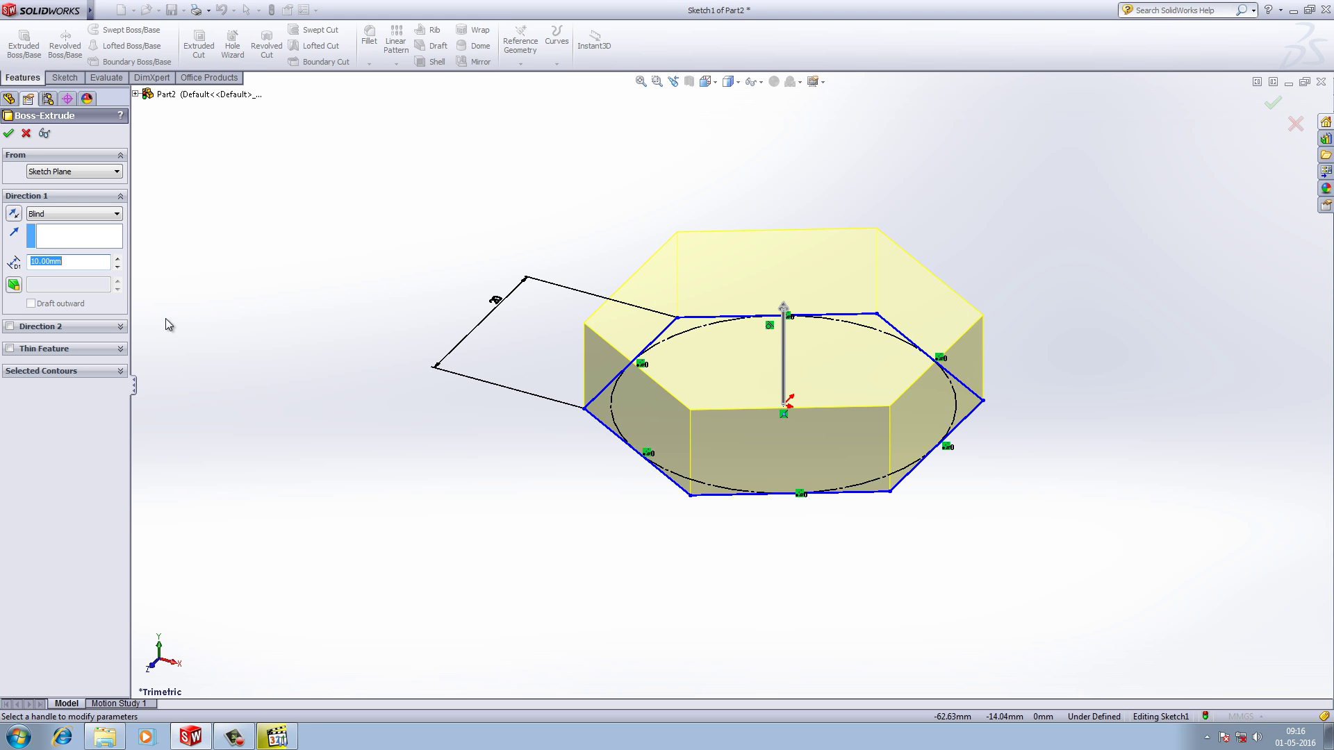
pyautogui.write('13')
pyautogui.press('Return')
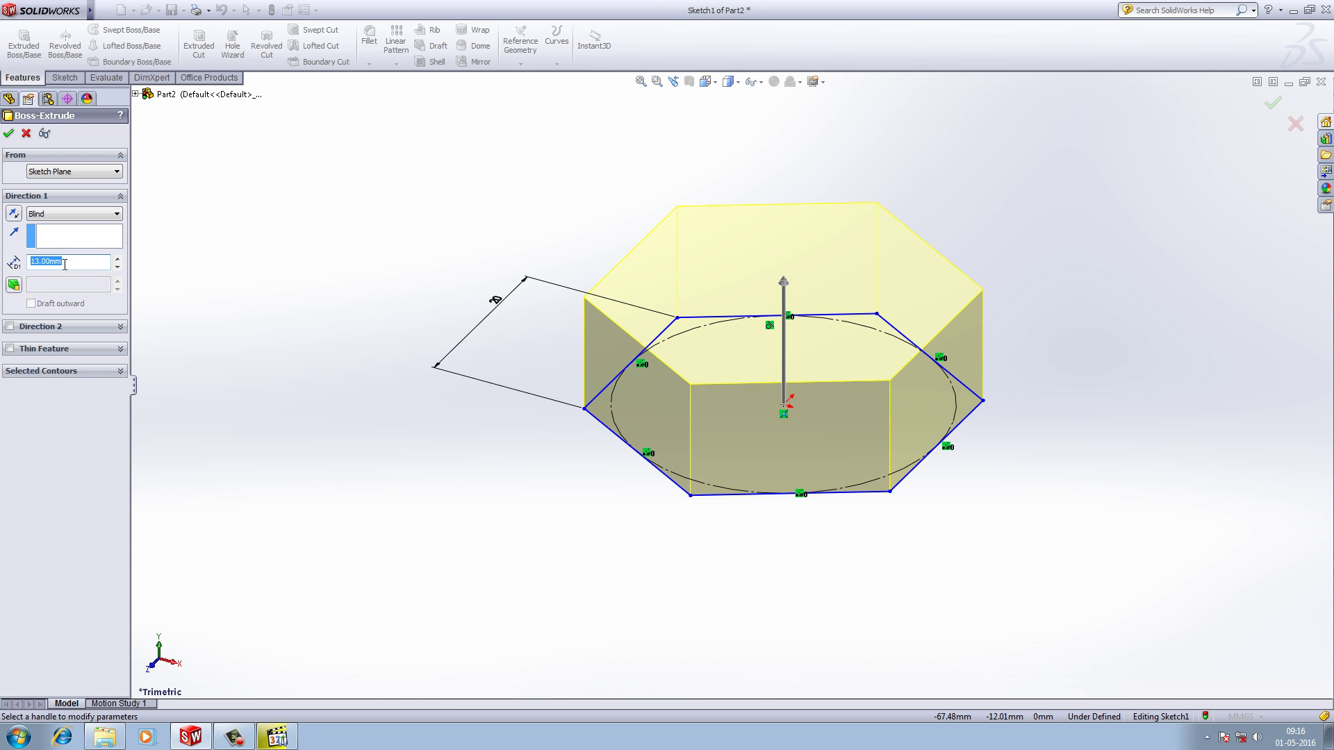
pyautogui.write('20')
pyautogui.press('Return')
pyautogui.moveTo(489, 518)
pyautogui.mouseDown(button='middle')
pyautogui.moveTo(494, 476)
pyautogui.moveTo(490, 528)
pyautogui.mouseUp(button='middle')
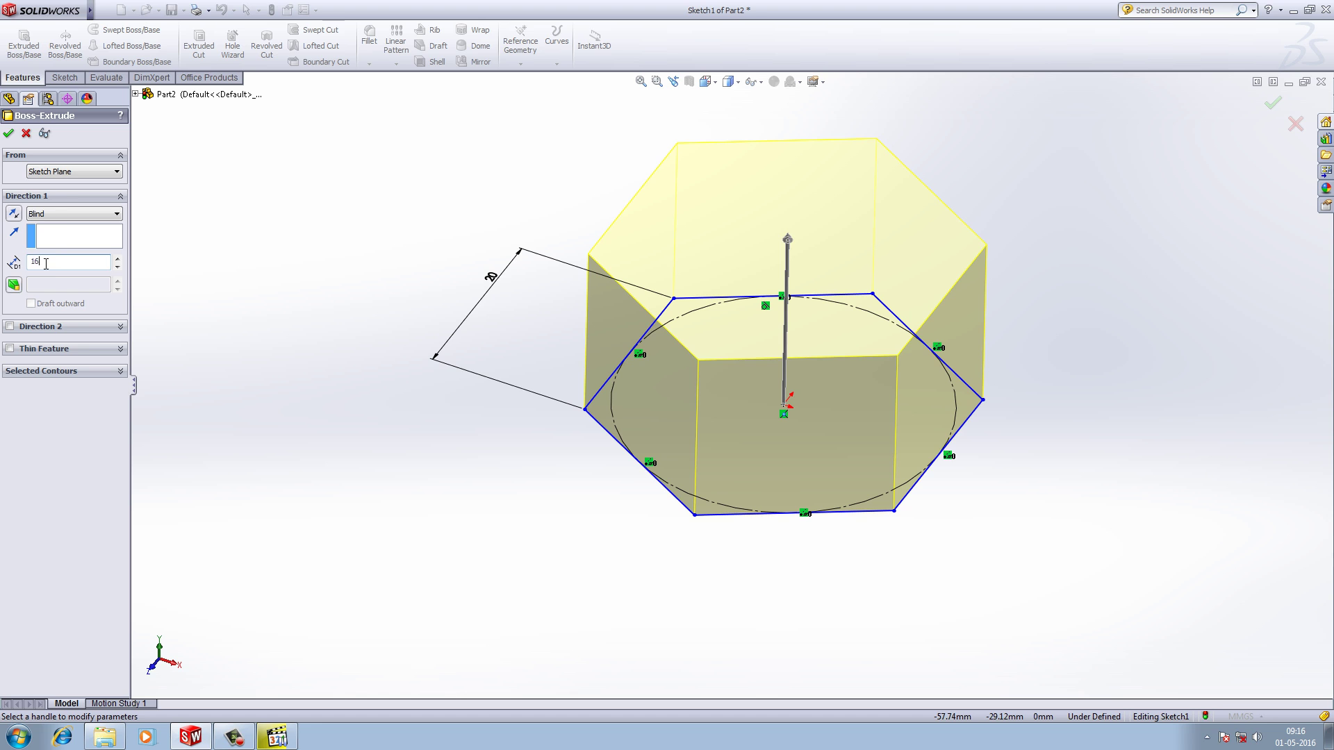
pyautogui.write('16')
pyautogui.press('Return')
pyautogui.click(9, 134)
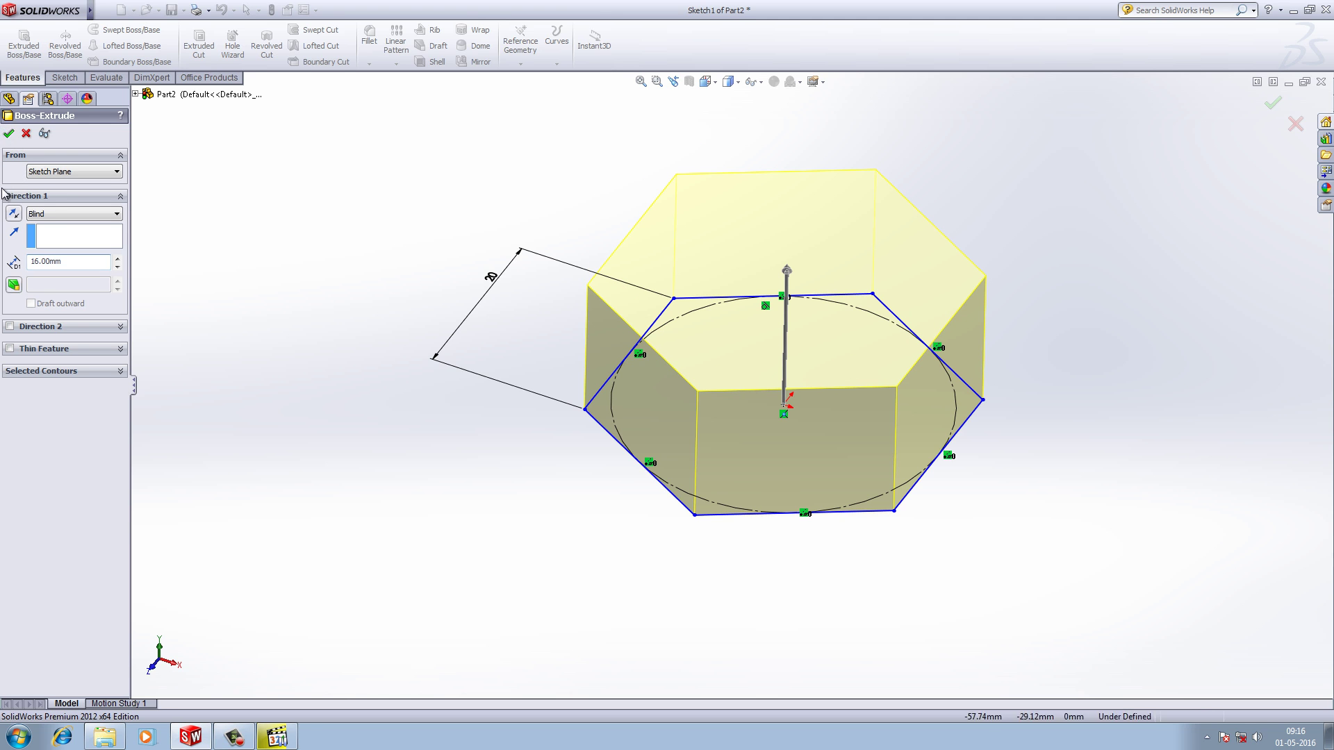
# Start a new sketch on the hexagonal block's top face
pyautogui.click(703, 240)
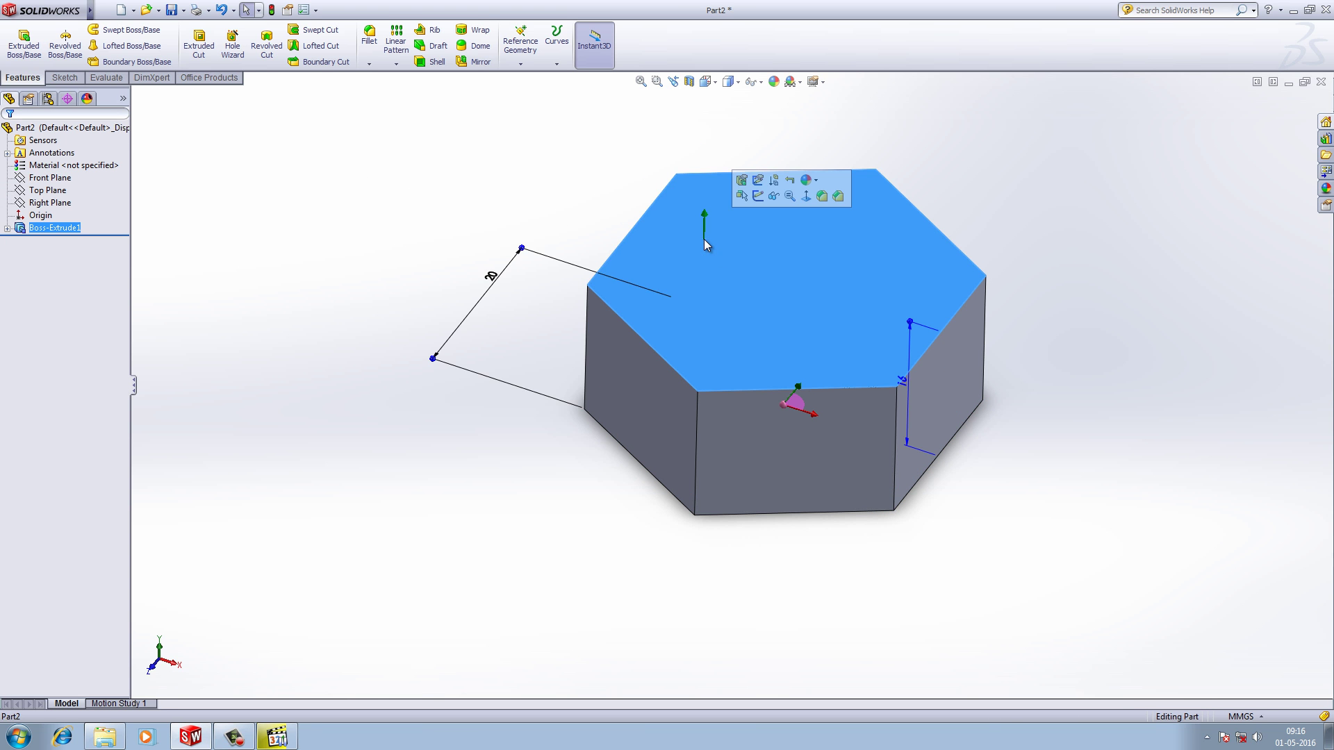
pyautogui.click(467, 208)
pyautogui.click(776, 284)
pyautogui.click(826, 243)
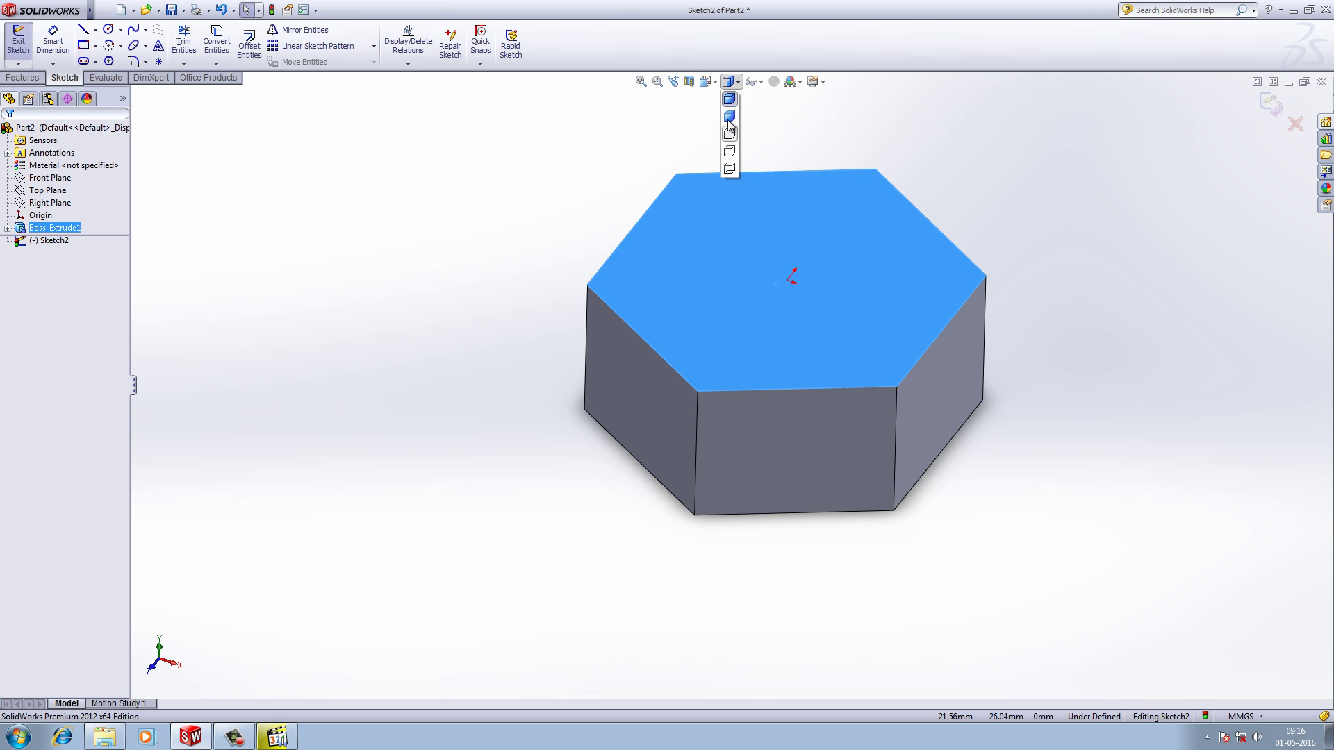
# Viewing the top face head-on, sketch a circle at the origin touching the hexagon's sides
pyautogui.click(710, 79)
pyautogui.click(769, 139)
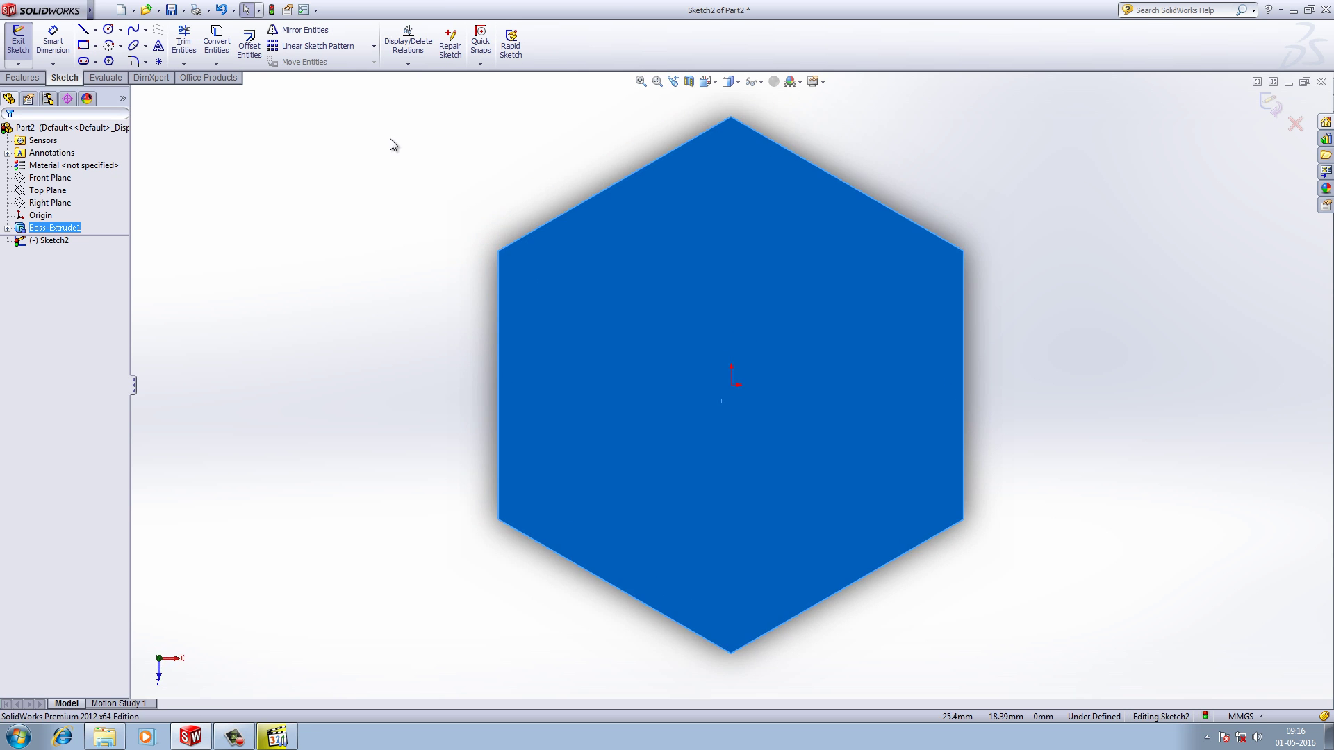
pyautogui.click(390, 139)
pyautogui.click(107, 35)
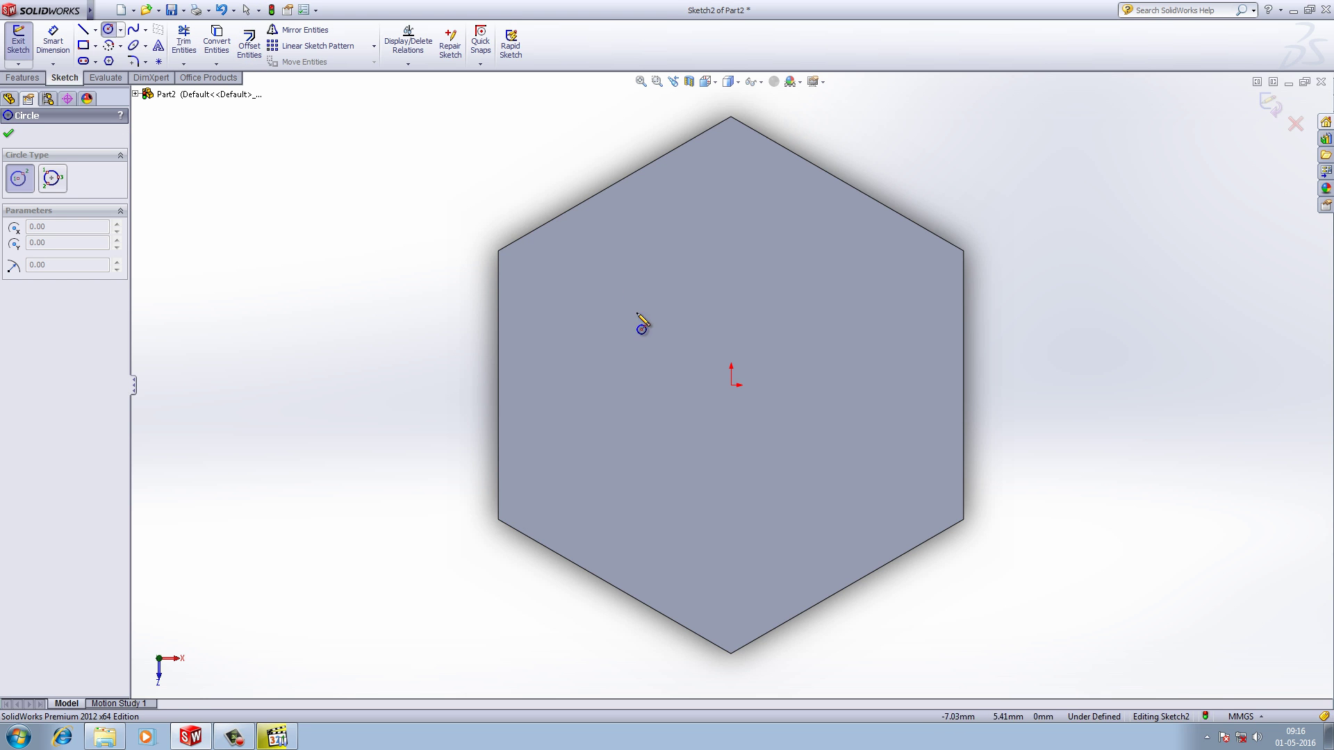
pyautogui.click(731, 384)
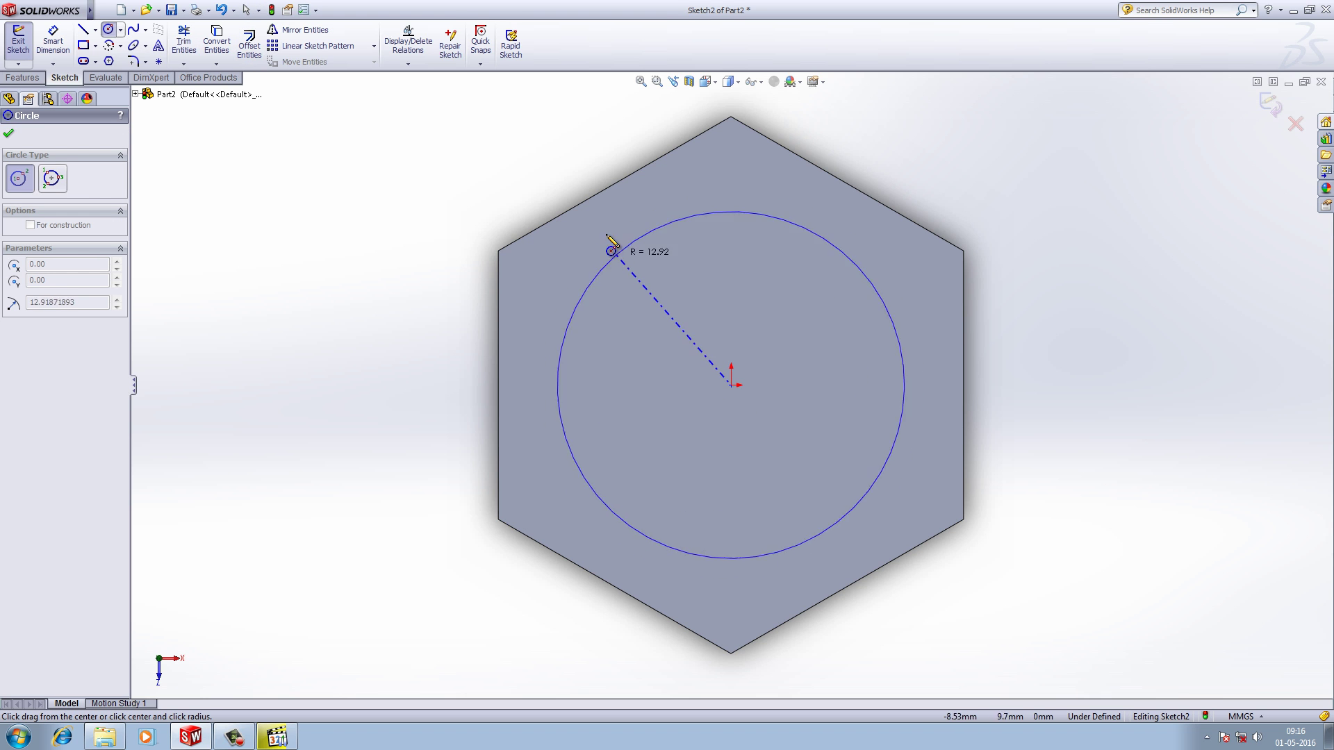
pyautogui.click(605, 209)
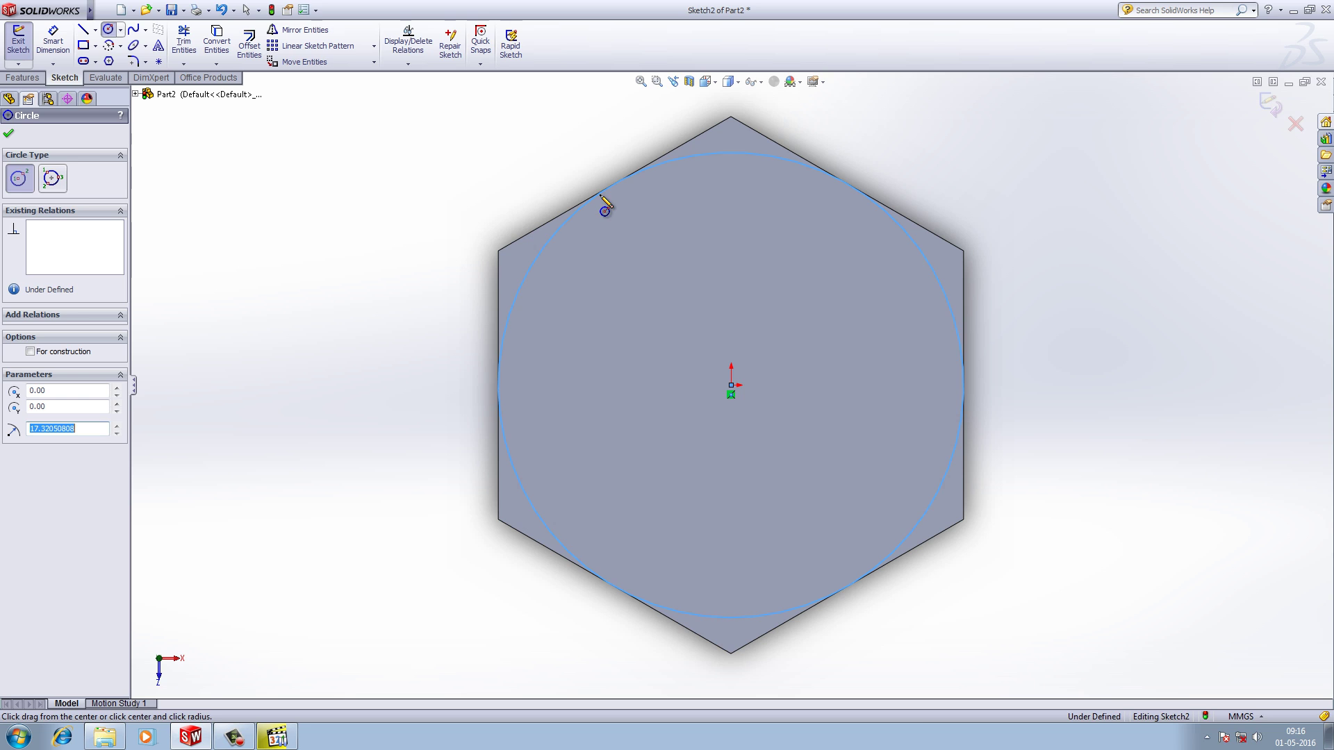
pyautogui.click(10, 136)
# Extruded-cut outside the circle with Flip side and a draft angle to chamfer the corners
pyautogui.click(19, 78)
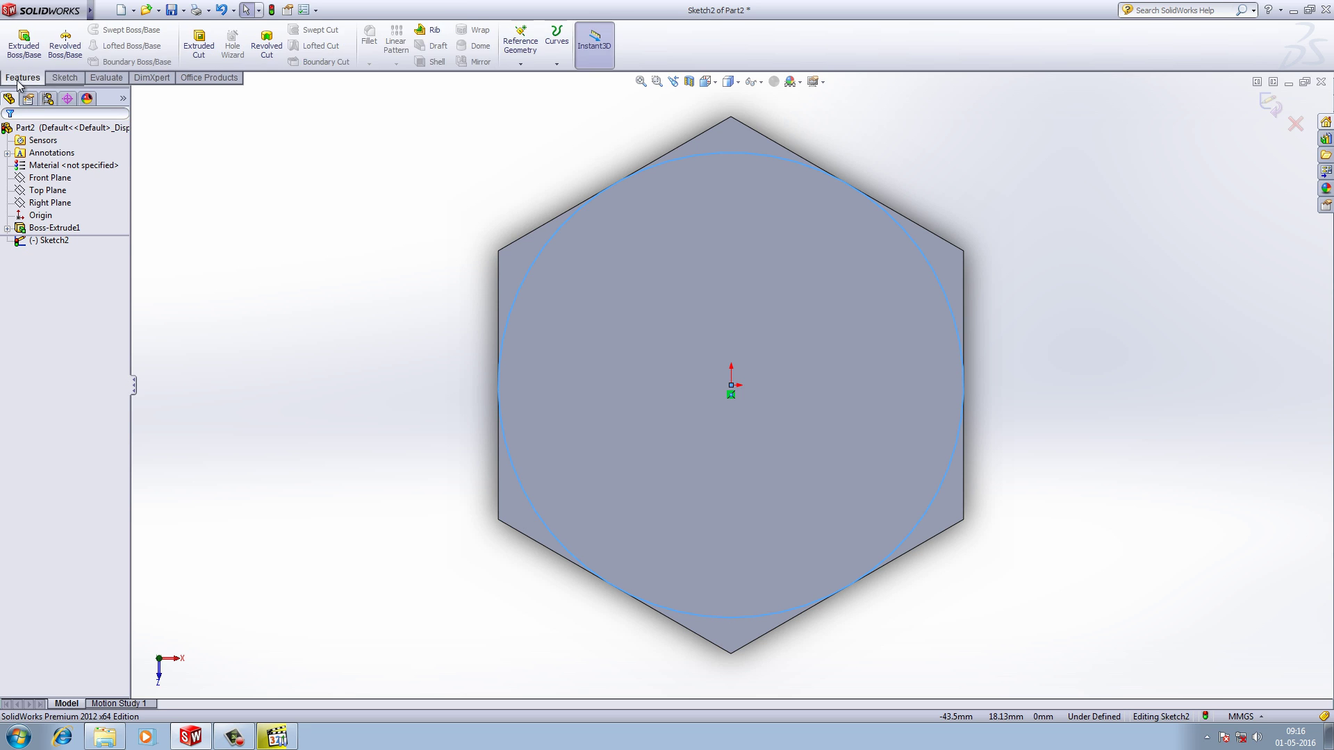
pyautogui.click(196, 52)
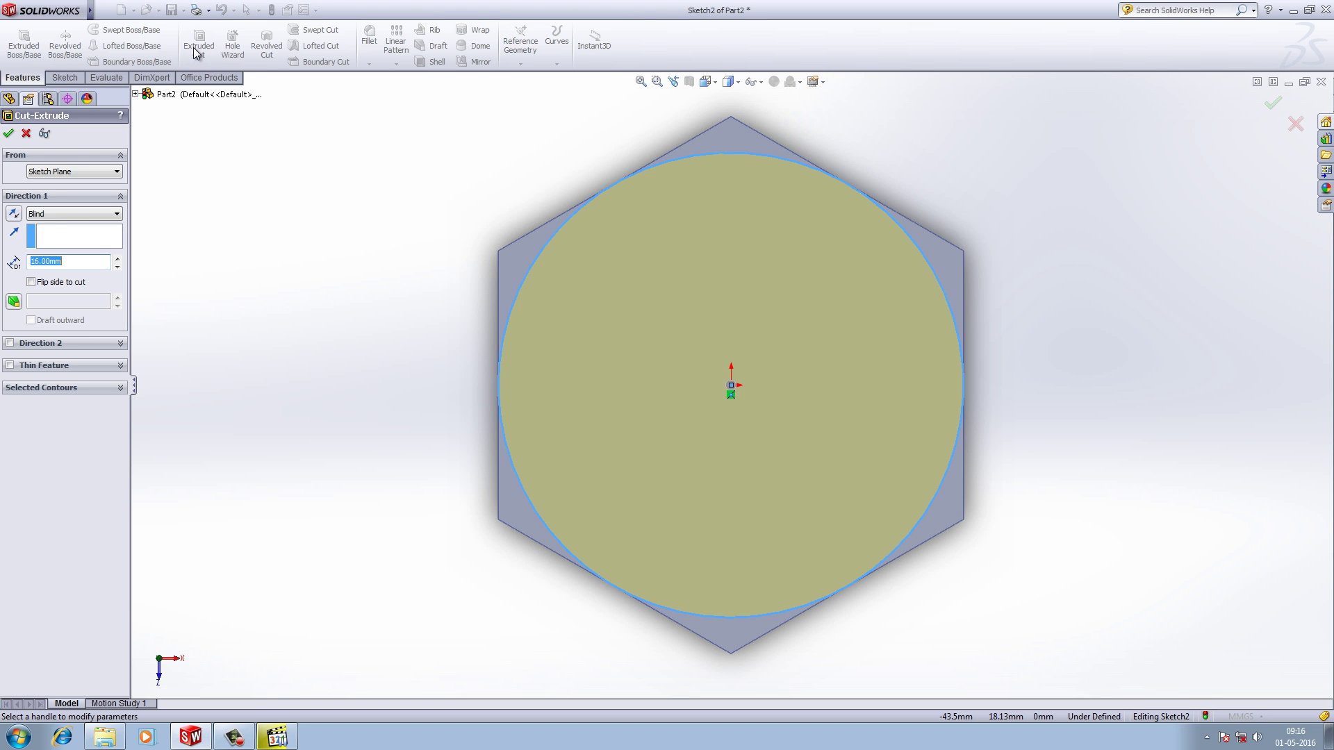
pyautogui.click(31, 282)
pyautogui.click(13, 301)
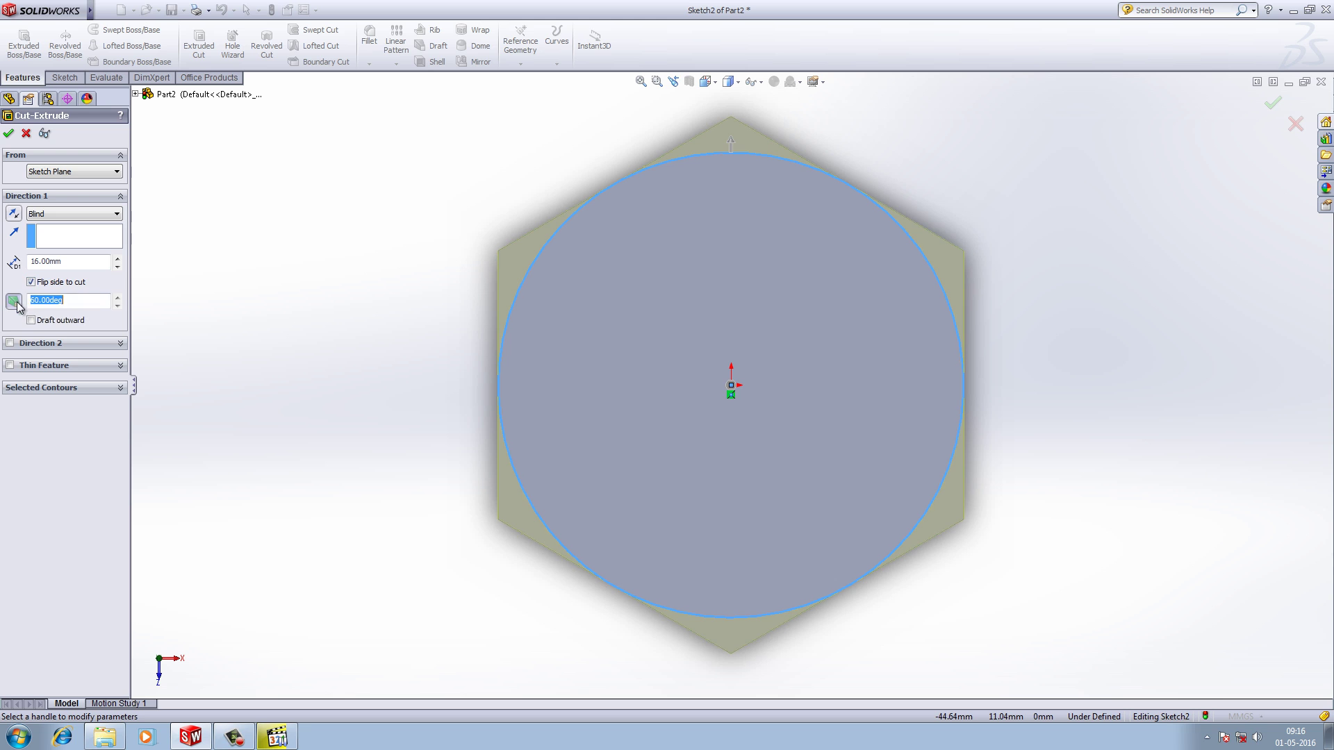
pyautogui.click(9, 133)
pyautogui.moveTo(311, 265); pyautogui.dragTo(609, 280, button='middle')
pyautogui.rightClick(609, 281)
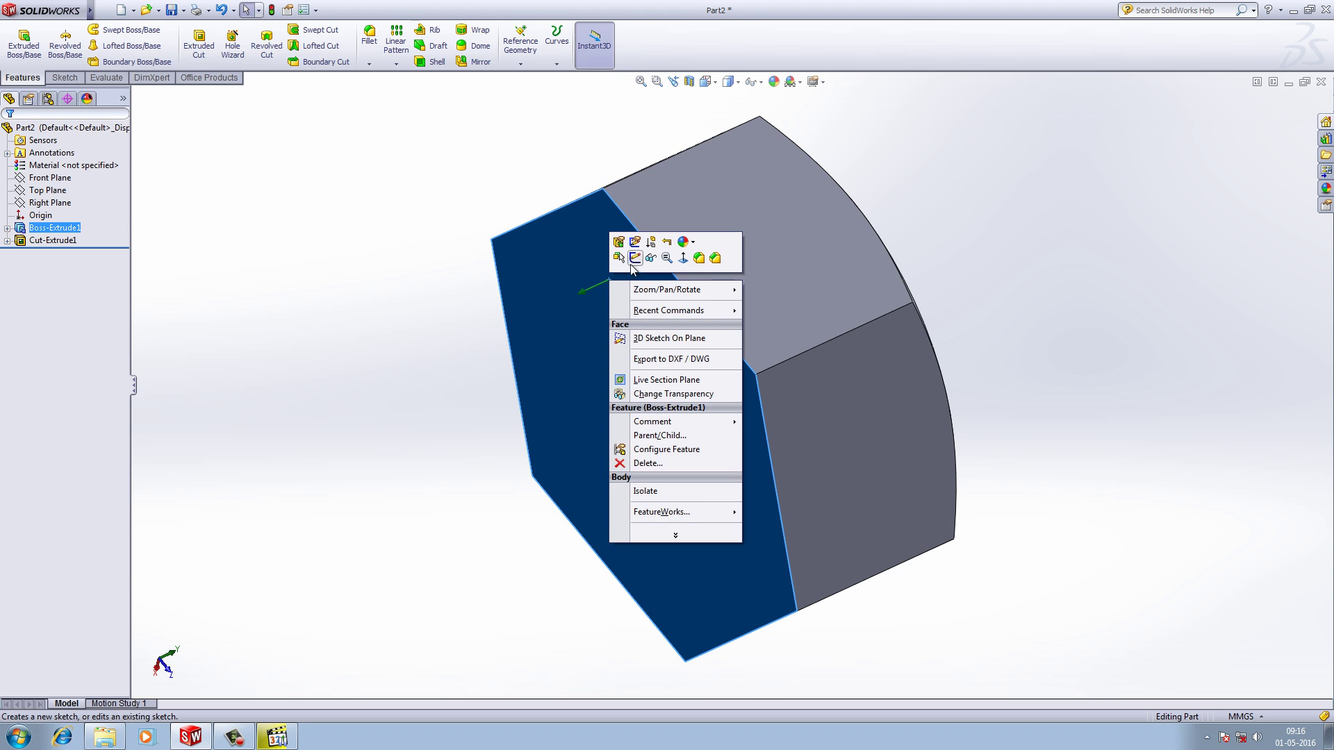
# On the bottom face, sketch a circle at the origin inscribed in the hexagon
pyautogui.click(635, 258)
pyautogui.click(706, 84)
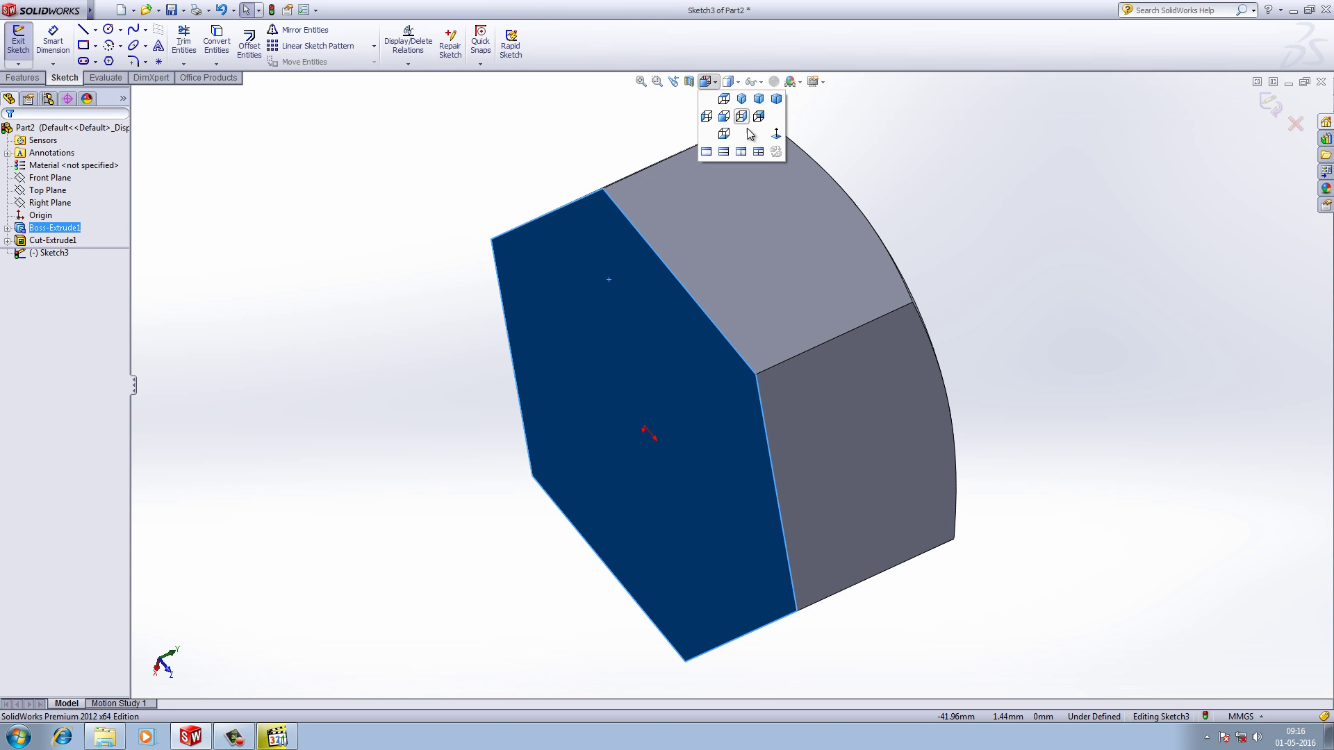
pyautogui.click(770, 138)
pyautogui.click(110, 30)
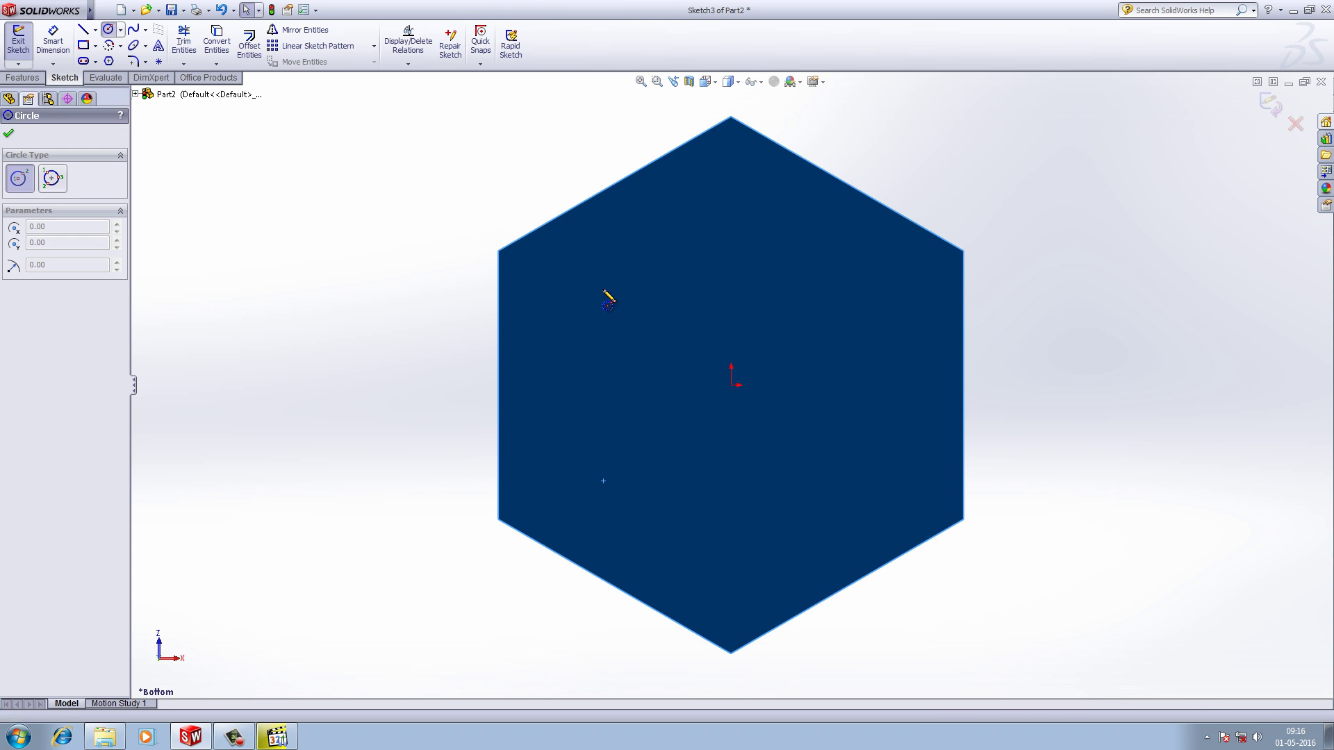
pyautogui.click(731, 384)
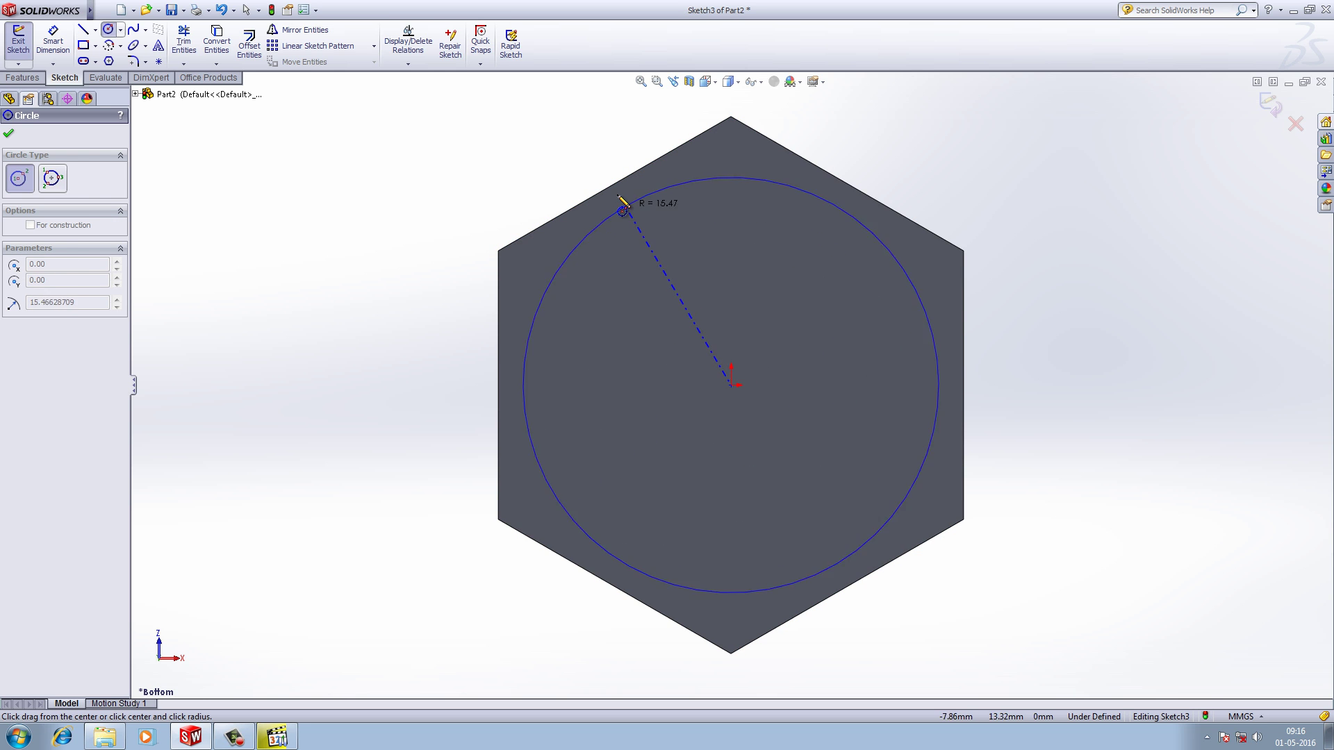
pyautogui.click(605, 185)
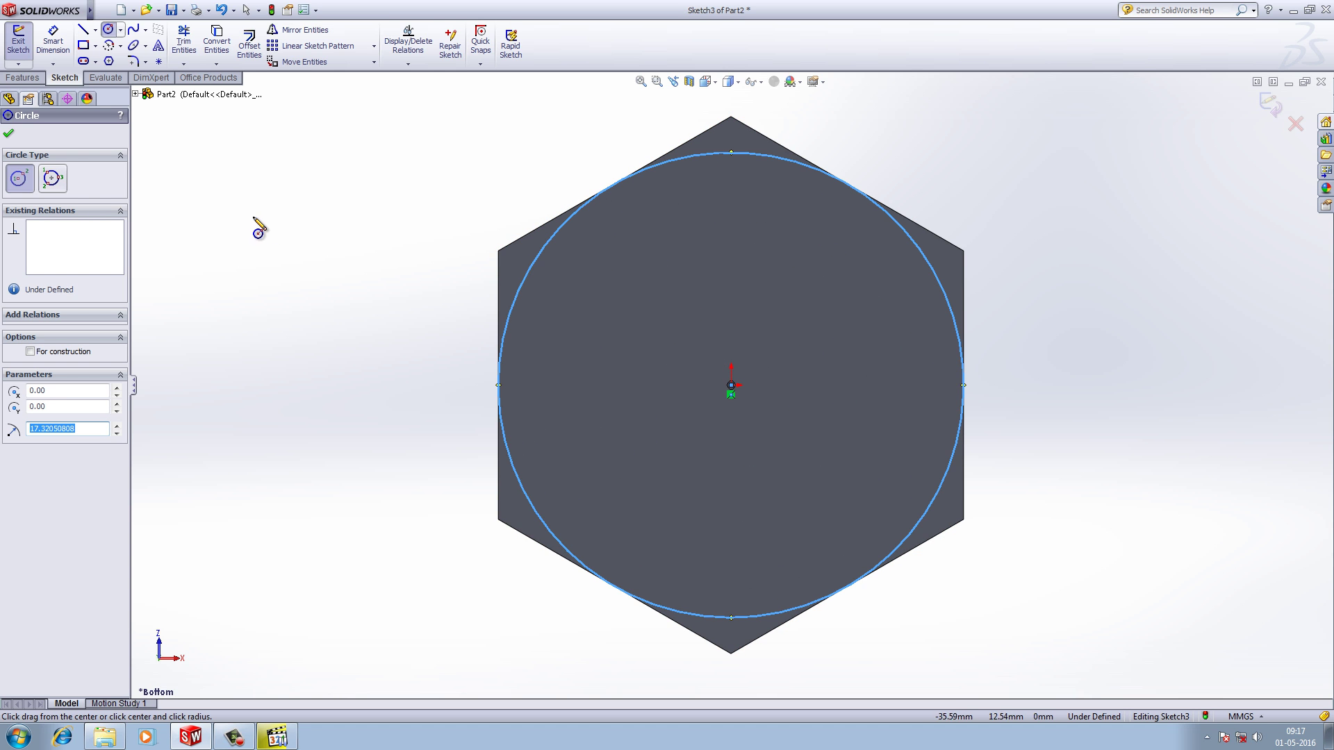
pyautogui.click(10, 135)
# Cut outside the circle with Flip side and a 60° draft to chamfer the bottom corners
pyautogui.click(23, 77)
pyautogui.click(199, 41)
pyautogui.click(13, 300)
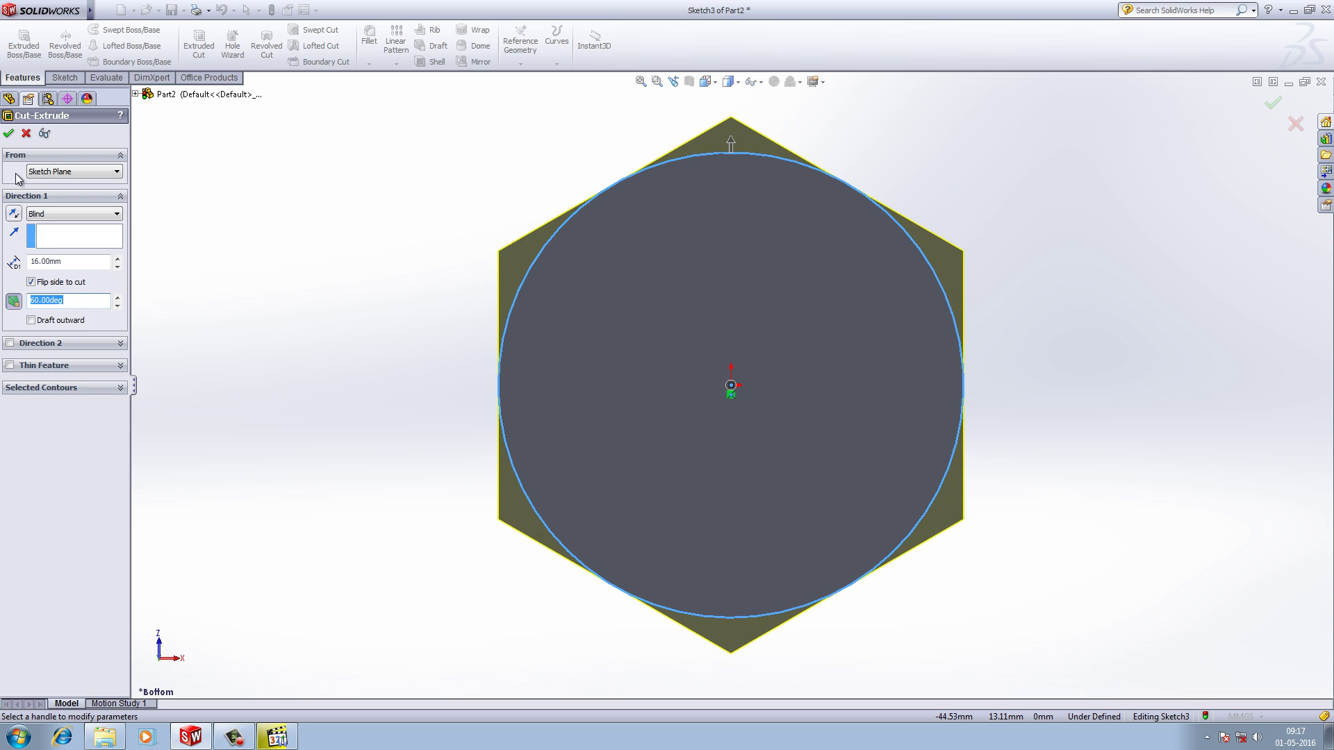
pyautogui.click(9, 134)
pyautogui.moveTo(634, 322); pyautogui.dragTo(619, 402, button='middle')
pyautogui.click(649, 354)
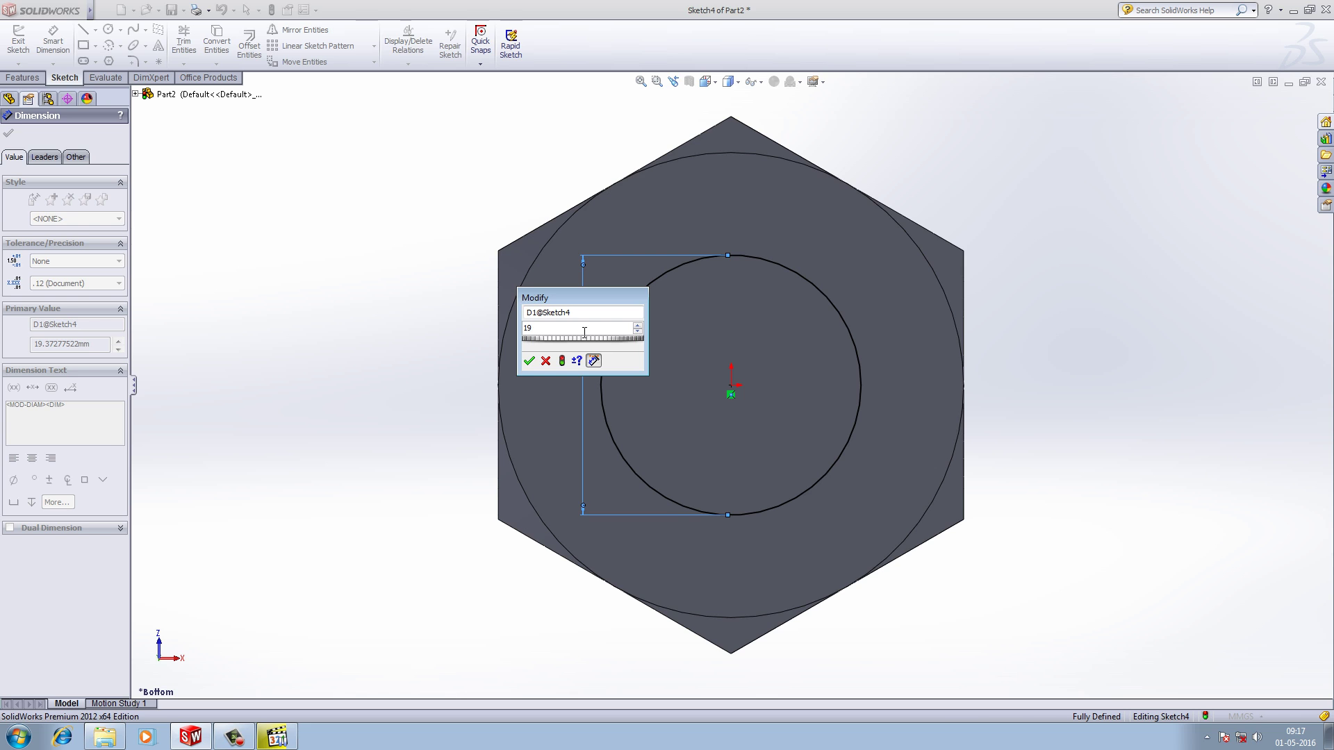
# Set the centre circle's diameter to 18.50 mm and extrude-cut it through the nut
pyautogui.press('Return')
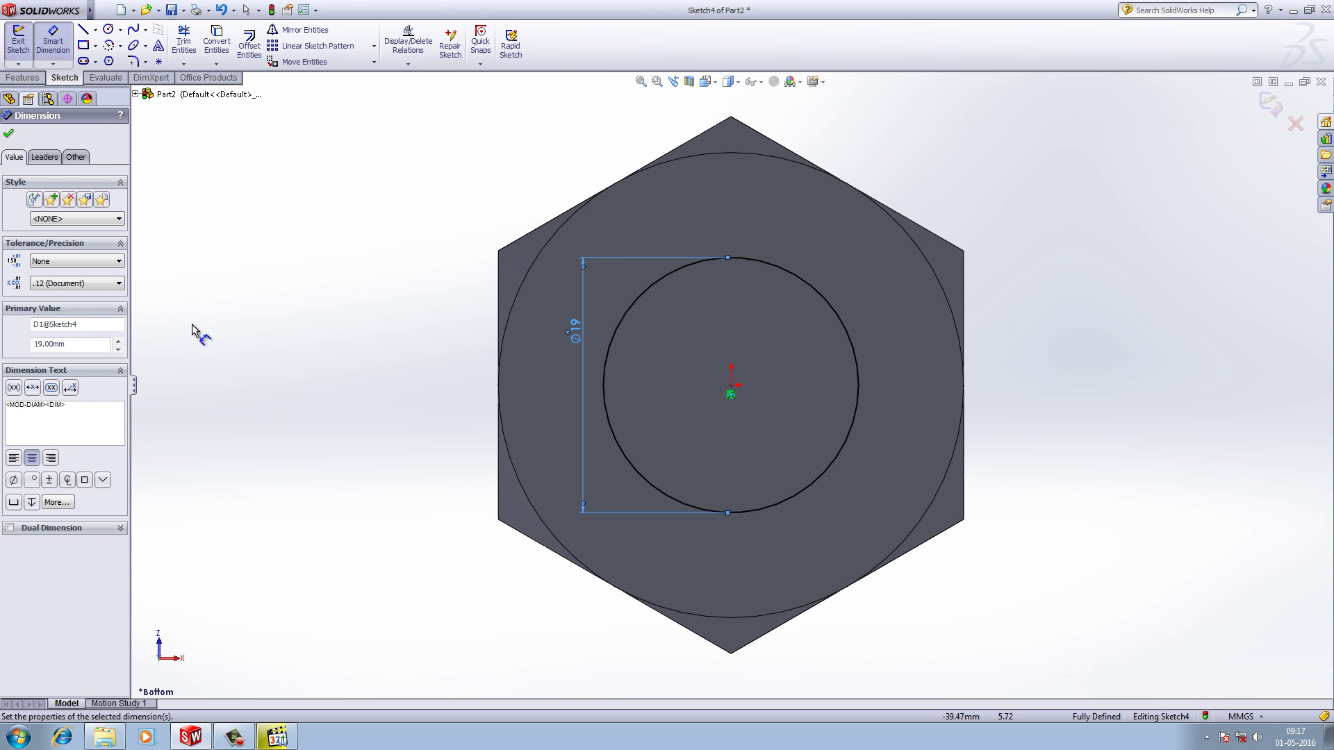
pyautogui.doubleClick(82, 344)
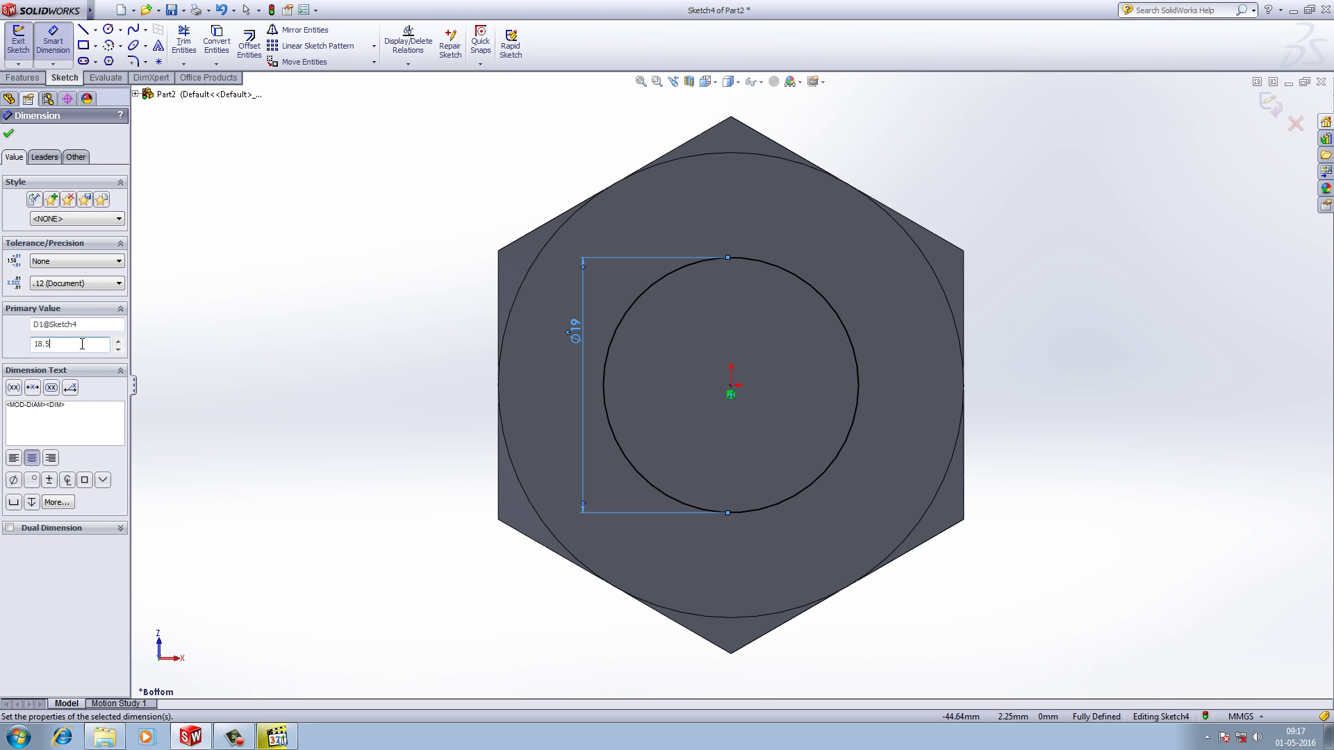
pyautogui.press('Return')
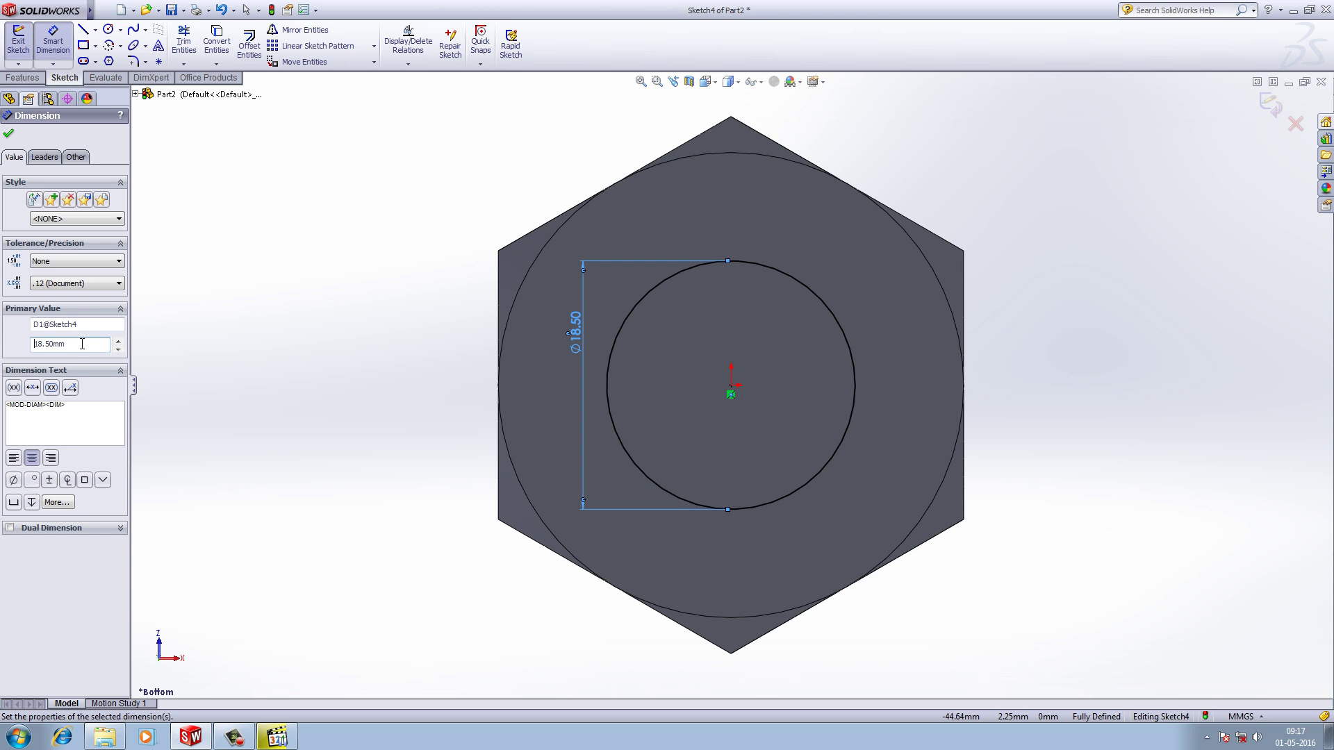
pyautogui.click(9, 136)
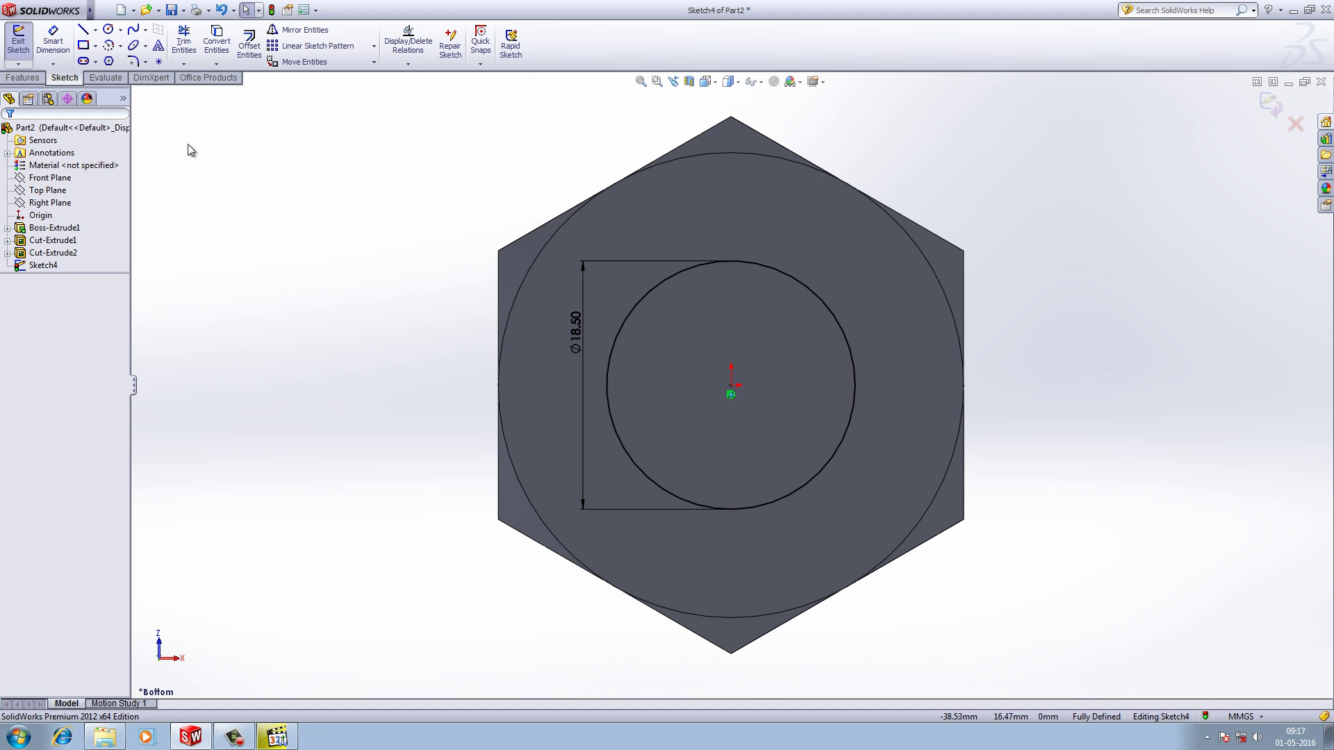
pyautogui.click(28, 77)
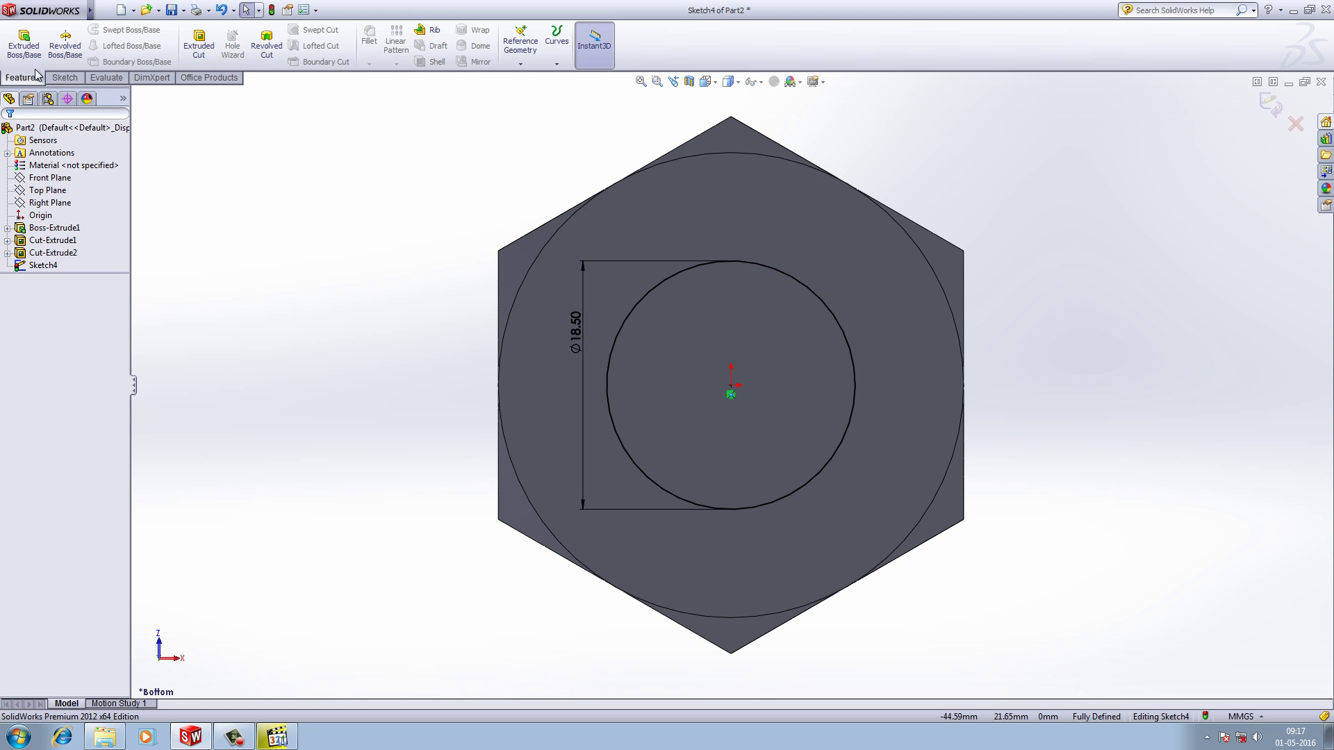
pyautogui.click(189, 45)
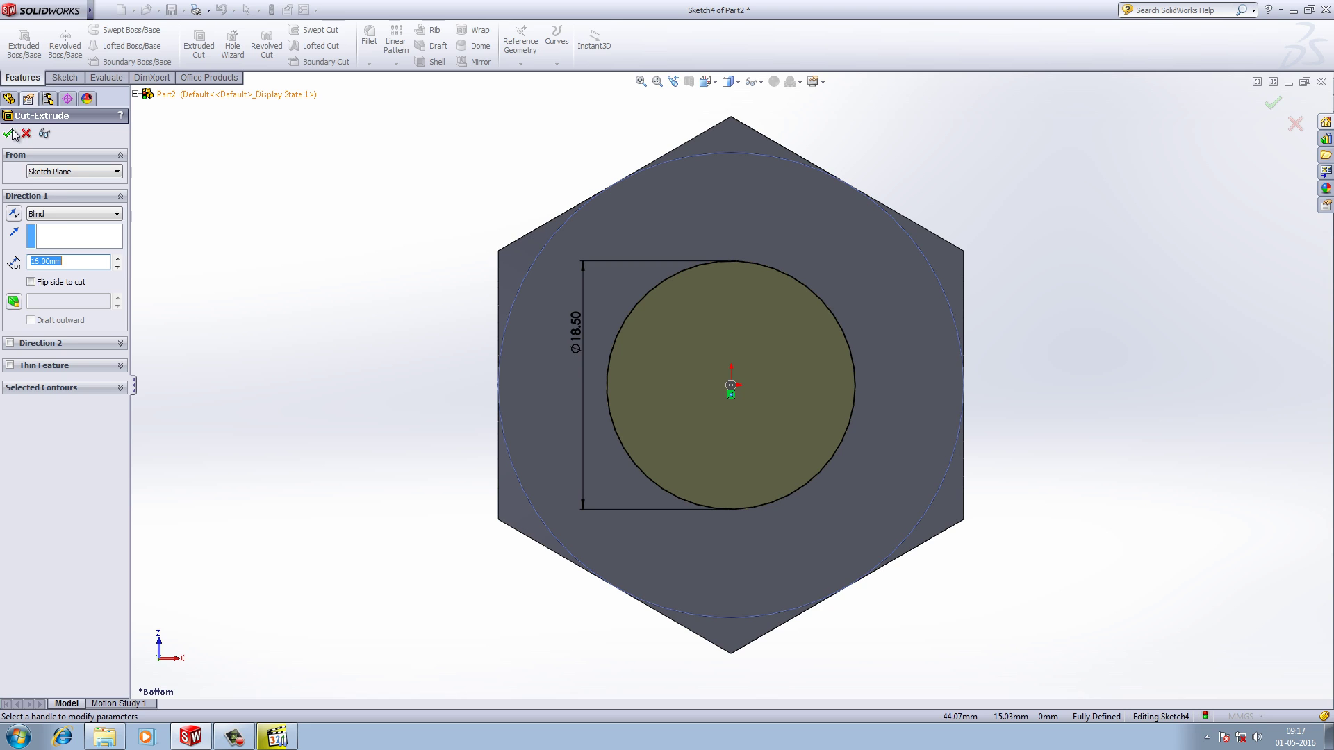
pyautogui.click(10, 133)
pyautogui.moveTo(385, 255); pyautogui.dragTo(330, 220, button='middle')
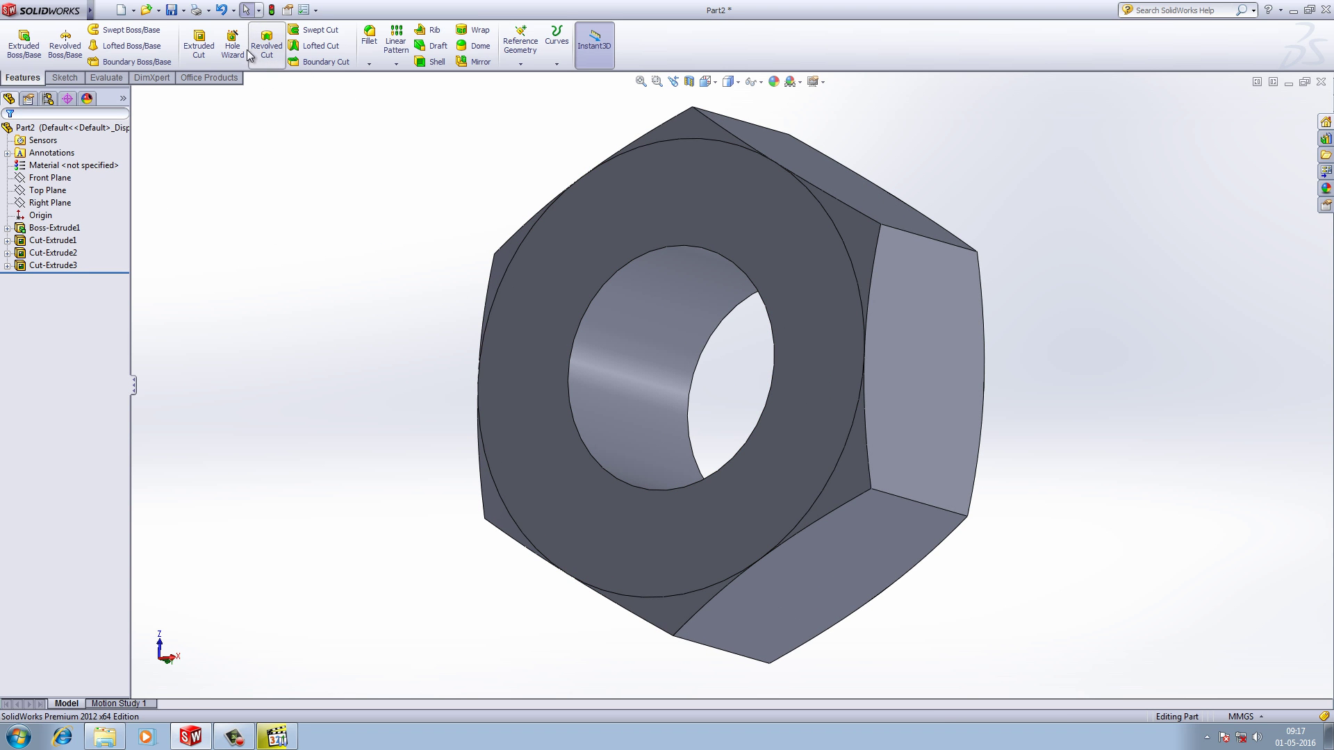
# Fillet the front and back edges of the nut's hole with a 2 mm radius
pyautogui.click(369, 35)
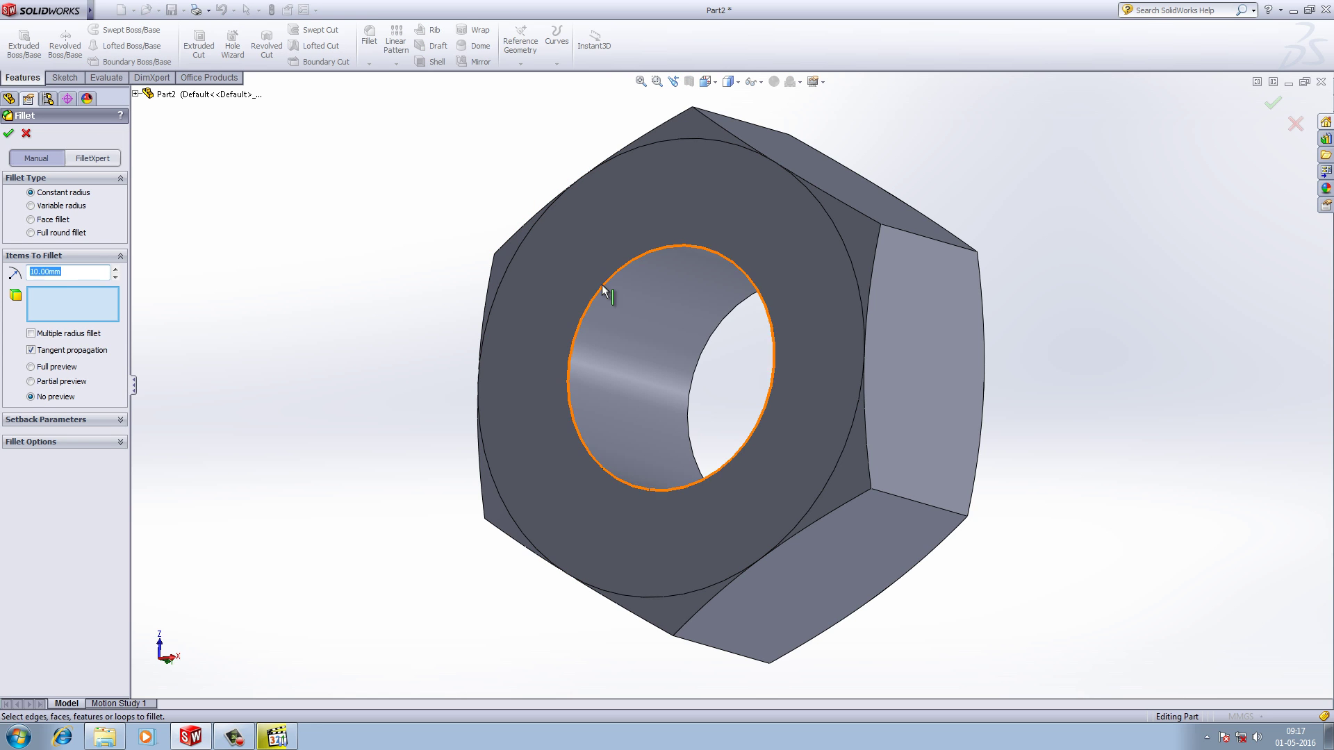
pyautogui.click(603, 290)
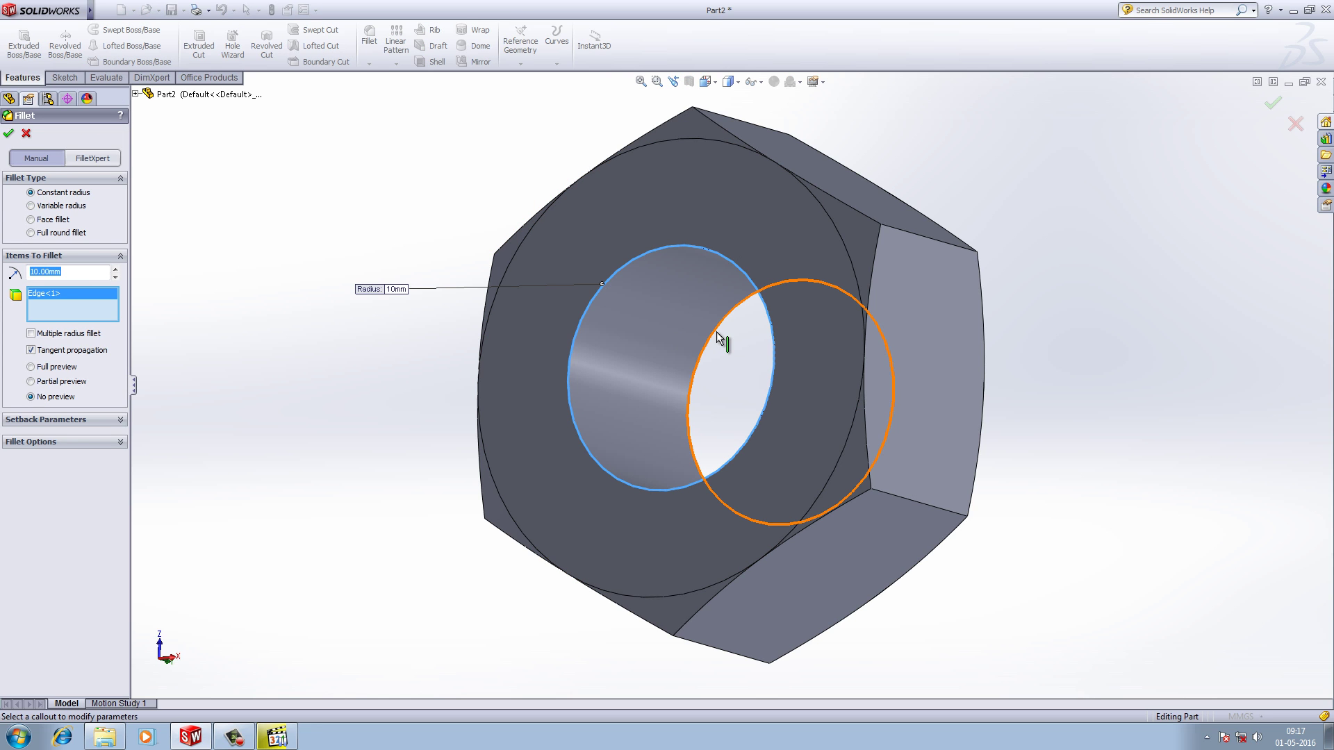
pyautogui.click(716, 331)
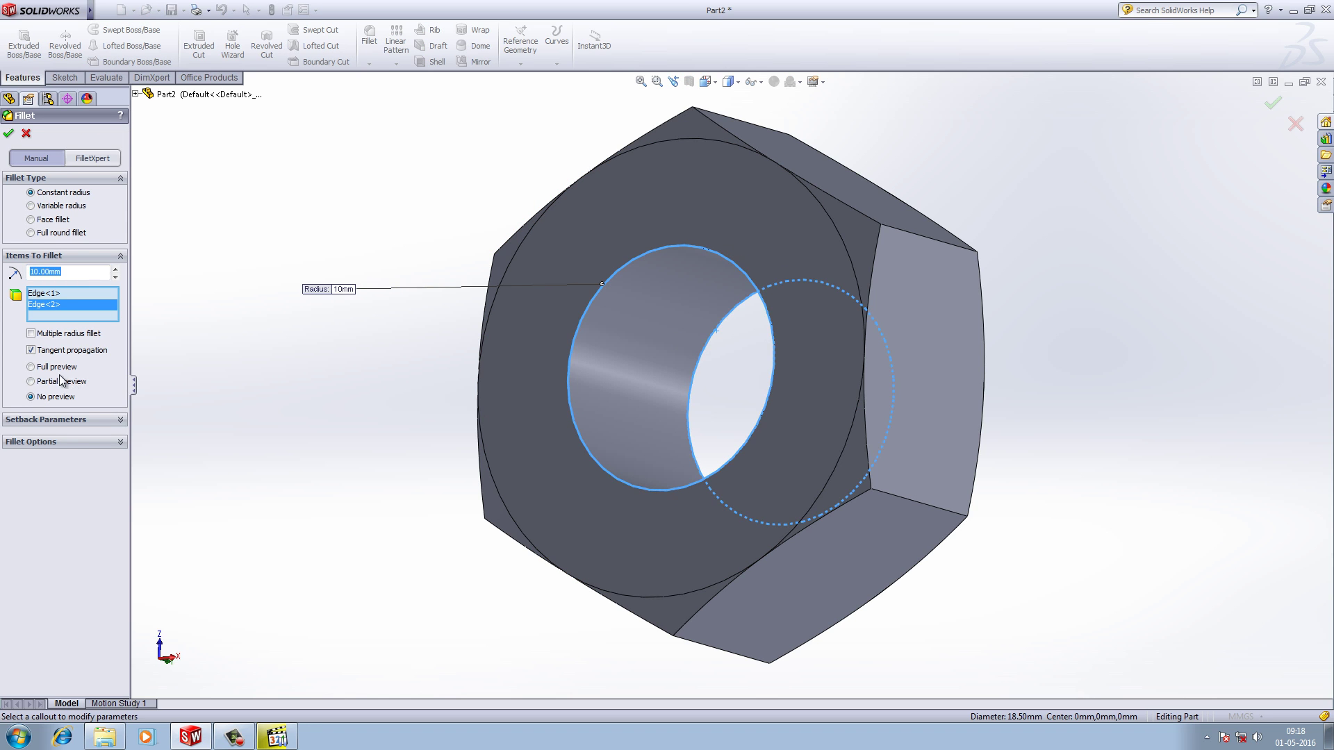
pyautogui.click(44, 273)
pyautogui.write('2')
pyautogui.press('Return')
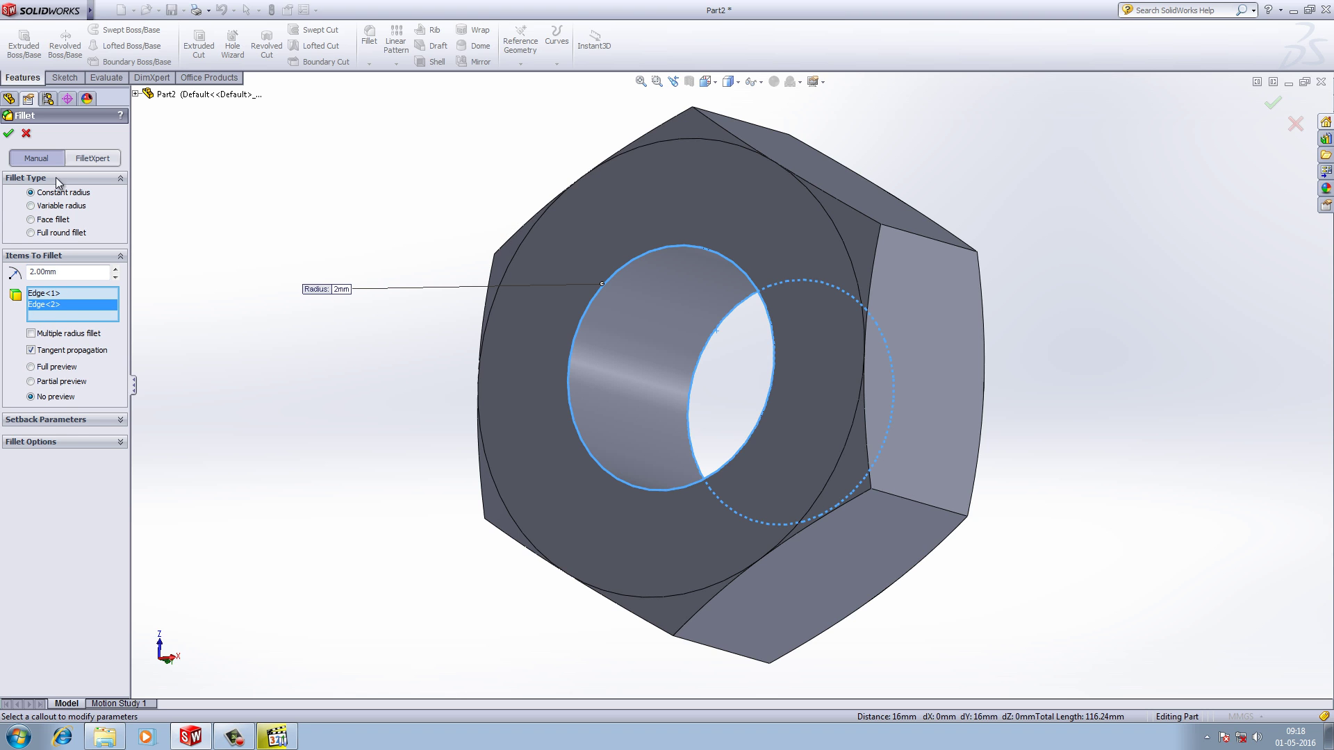
pyautogui.click(9, 134)
pyautogui.moveTo(292, 244); pyautogui.dragTo(125, 524, button='middle')
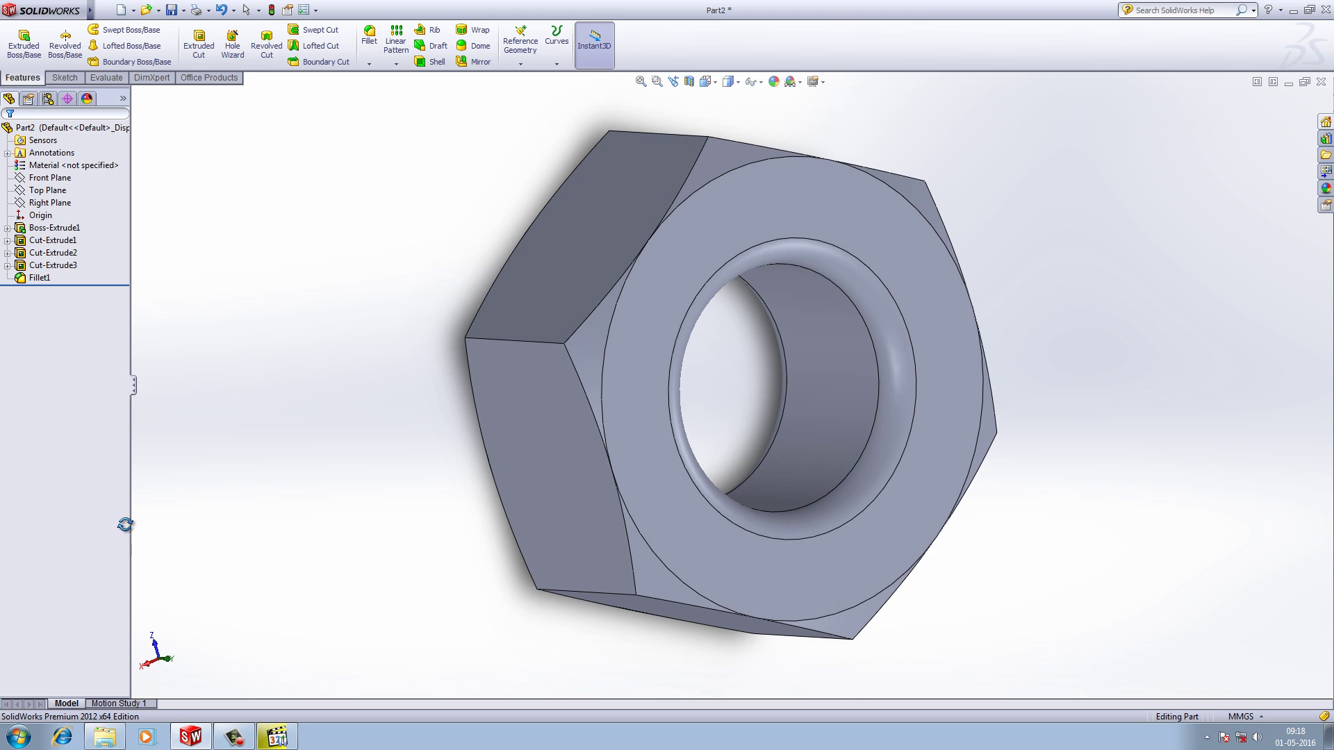
# Edit Fillet1 to reduce its radius to 1 mm
pyautogui.click(40, 278)
pyautogui.click(55, 239)
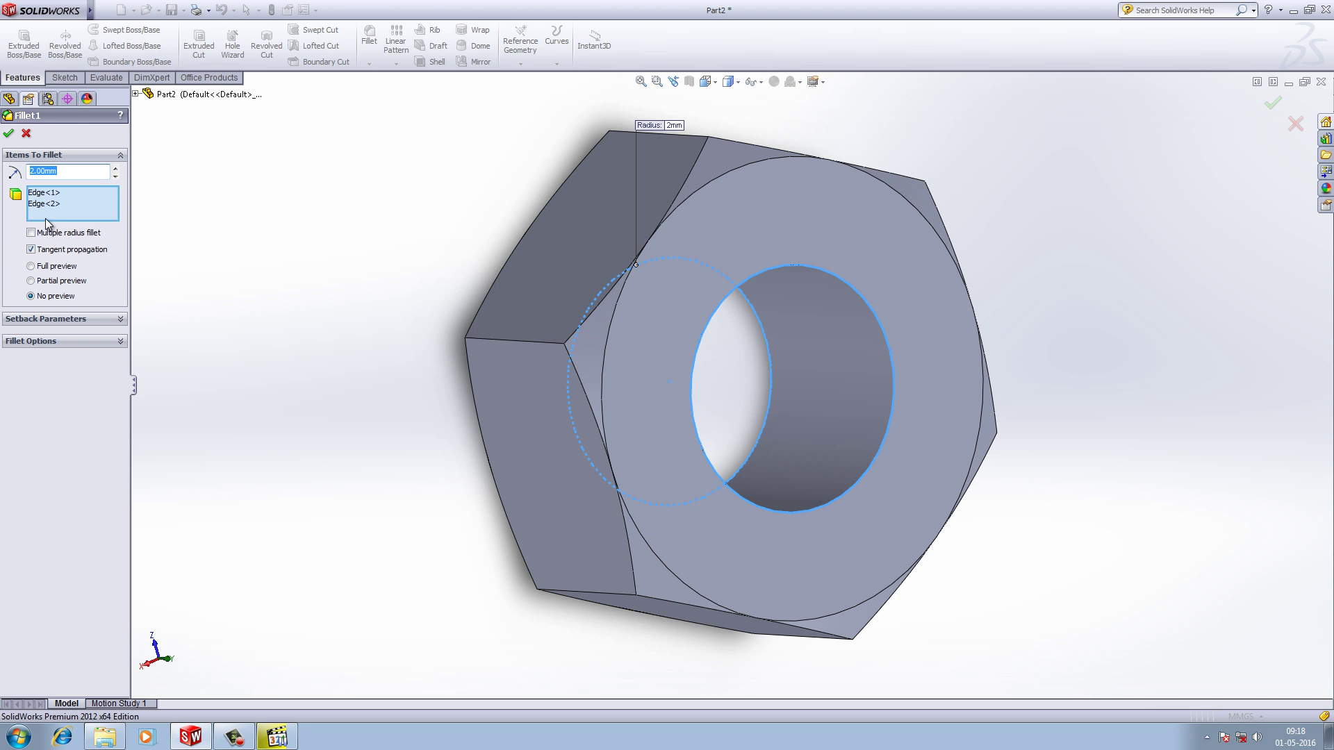
pyautogui.press('Return')
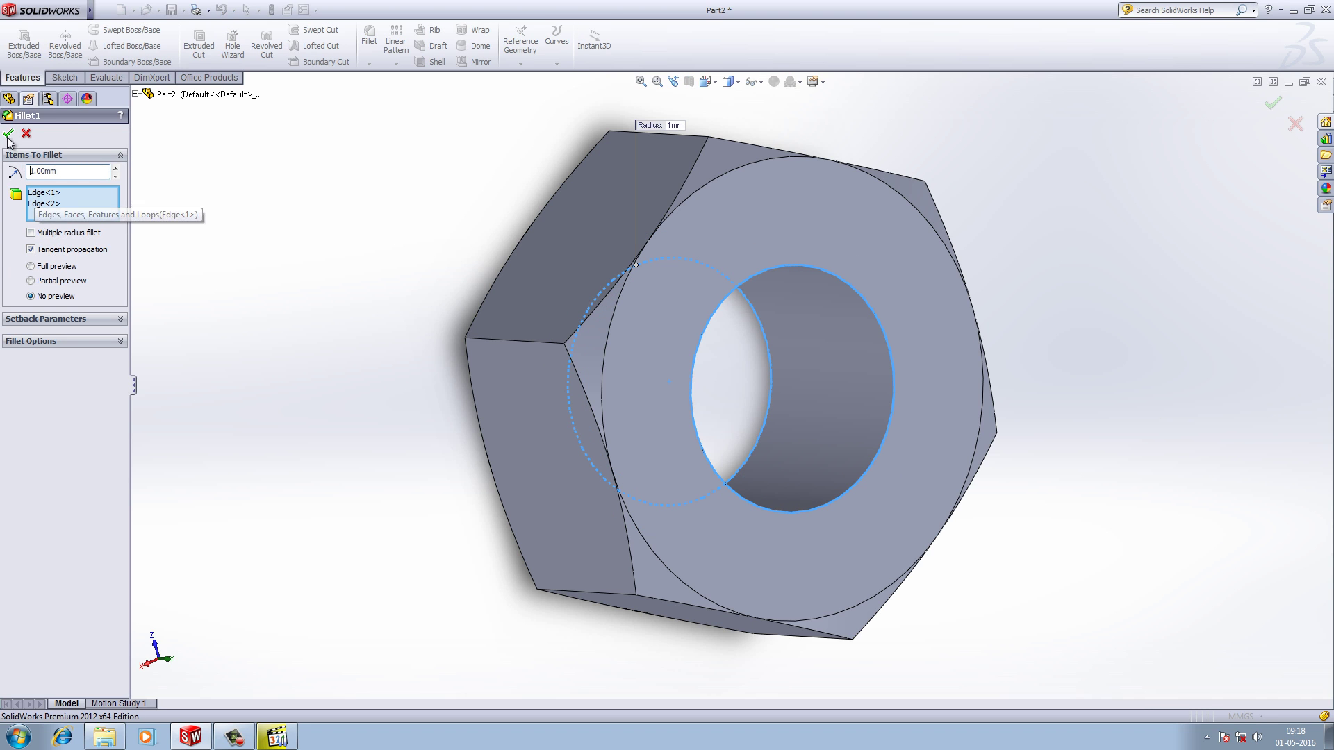
pyautogui.press('Return')
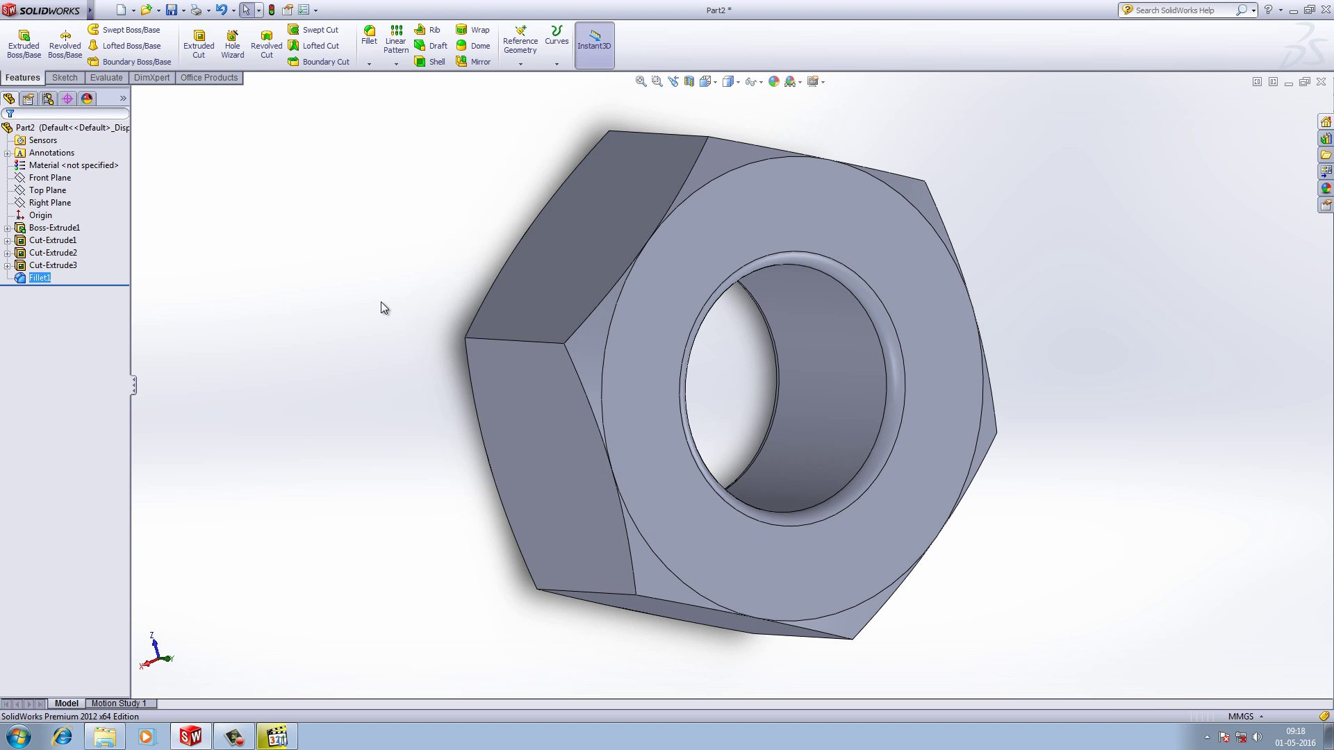
# Save the nut part with Save As, keeping the name Part2 in the nut folder
pyautogui.moveTo(1069, 300); pyautogui.dragTo(691, 285, button='middle')
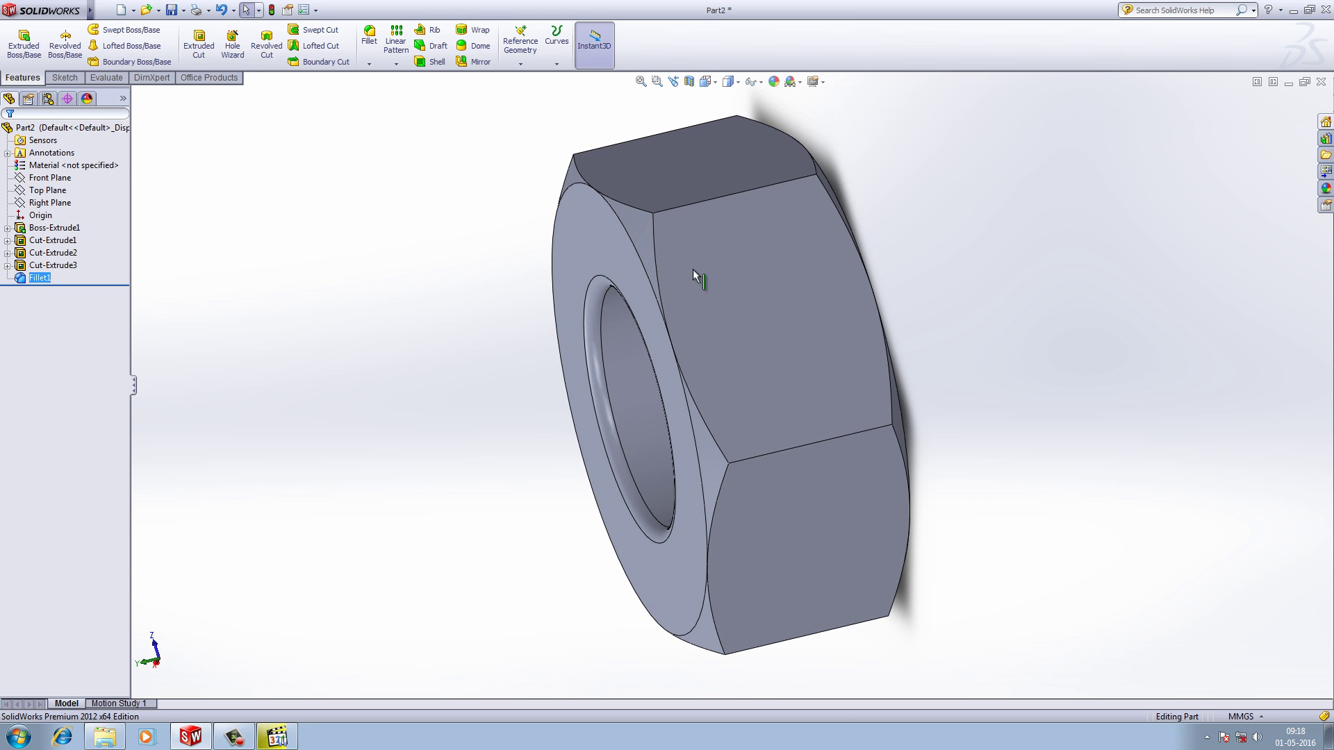
pyautogui.click(104, 9)
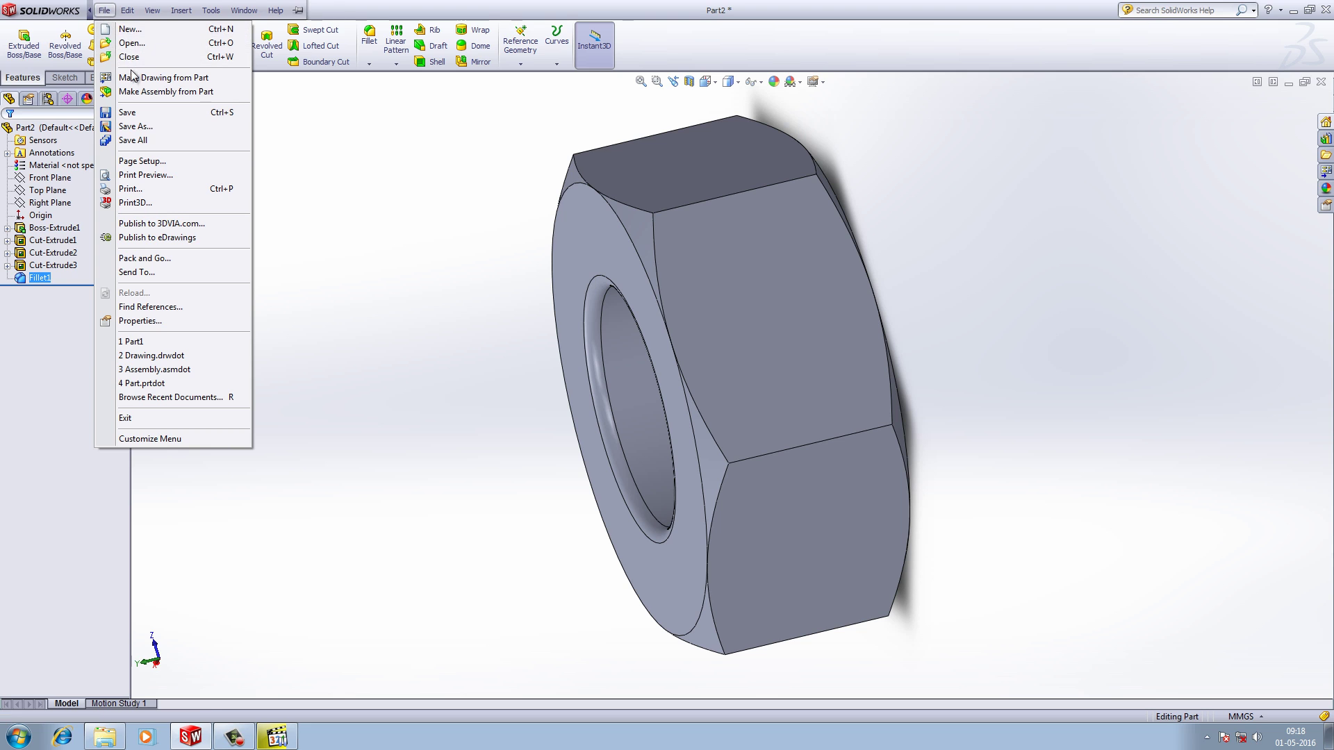
pyautogui.click(137, 128)
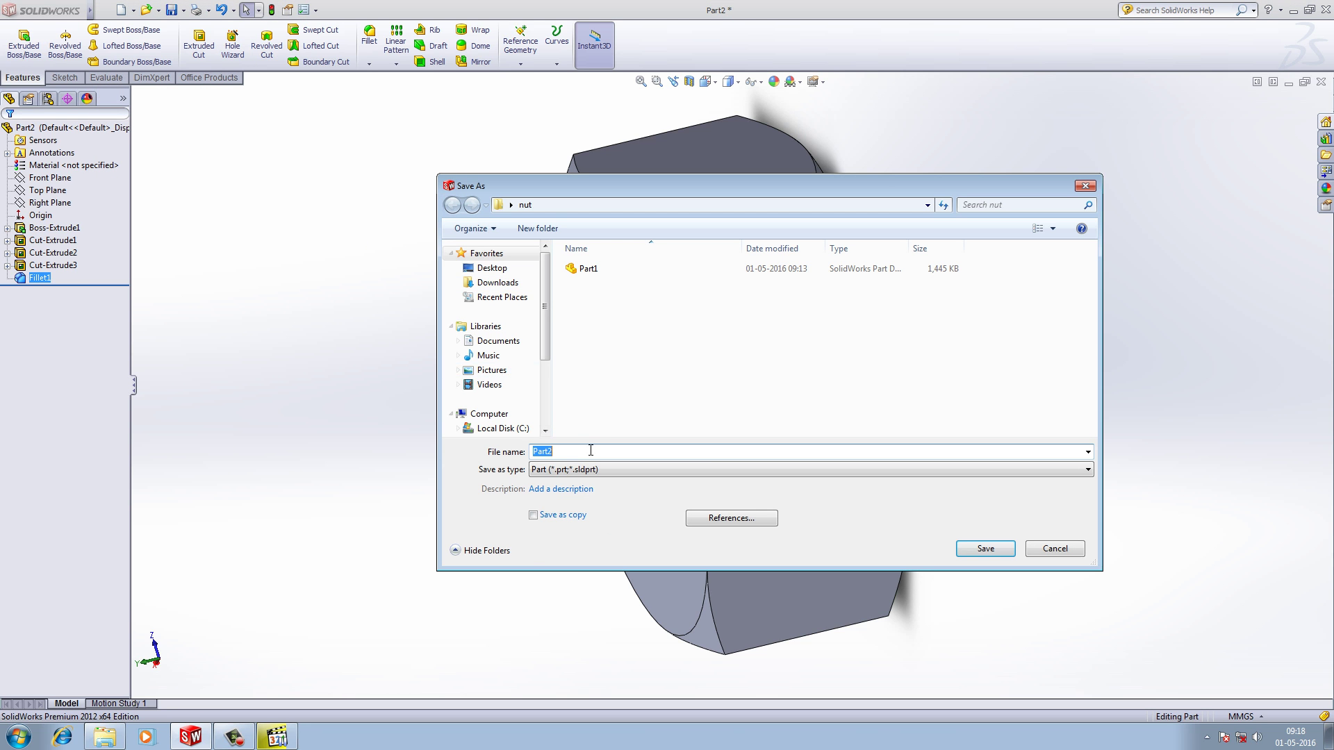
pyautogui.click(986, 548)
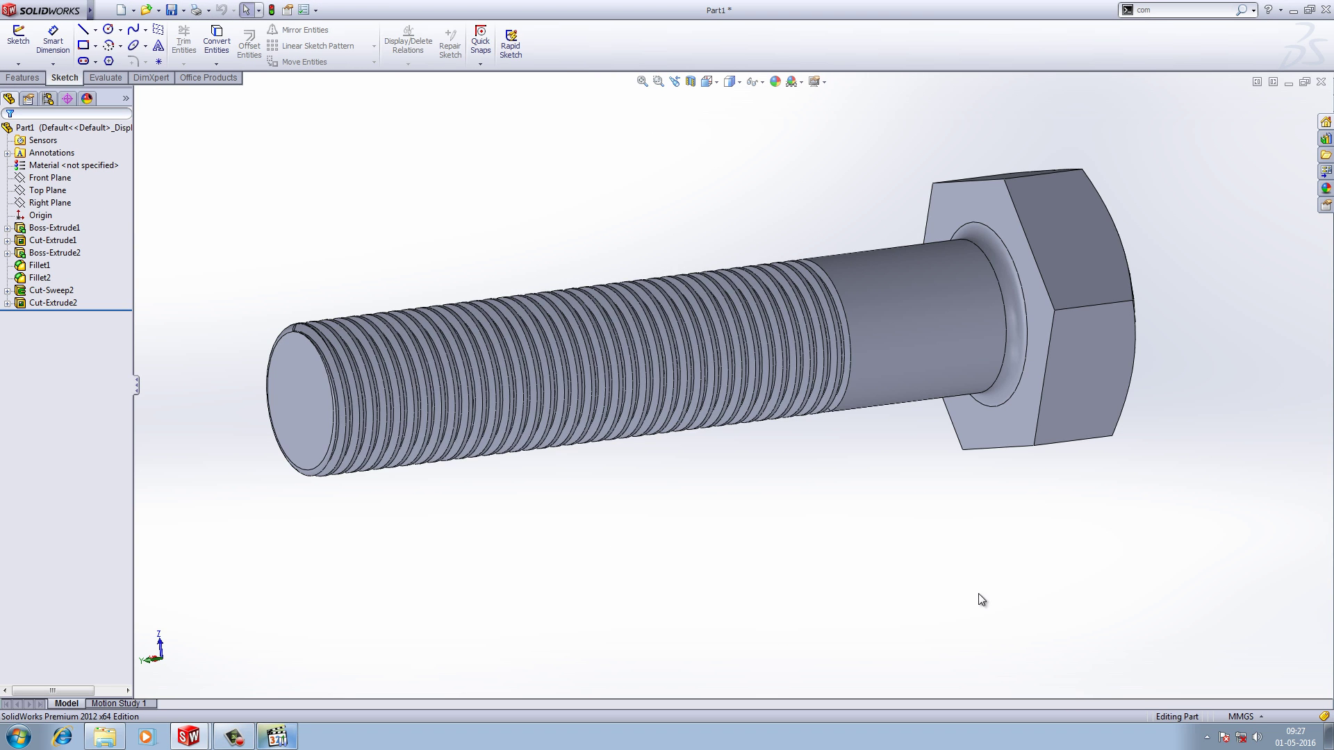
# Insert the Part2 nut into the bolt part, offset 70.00 mm along Y onto the shank
pyautogui.moveTo(90, 9)
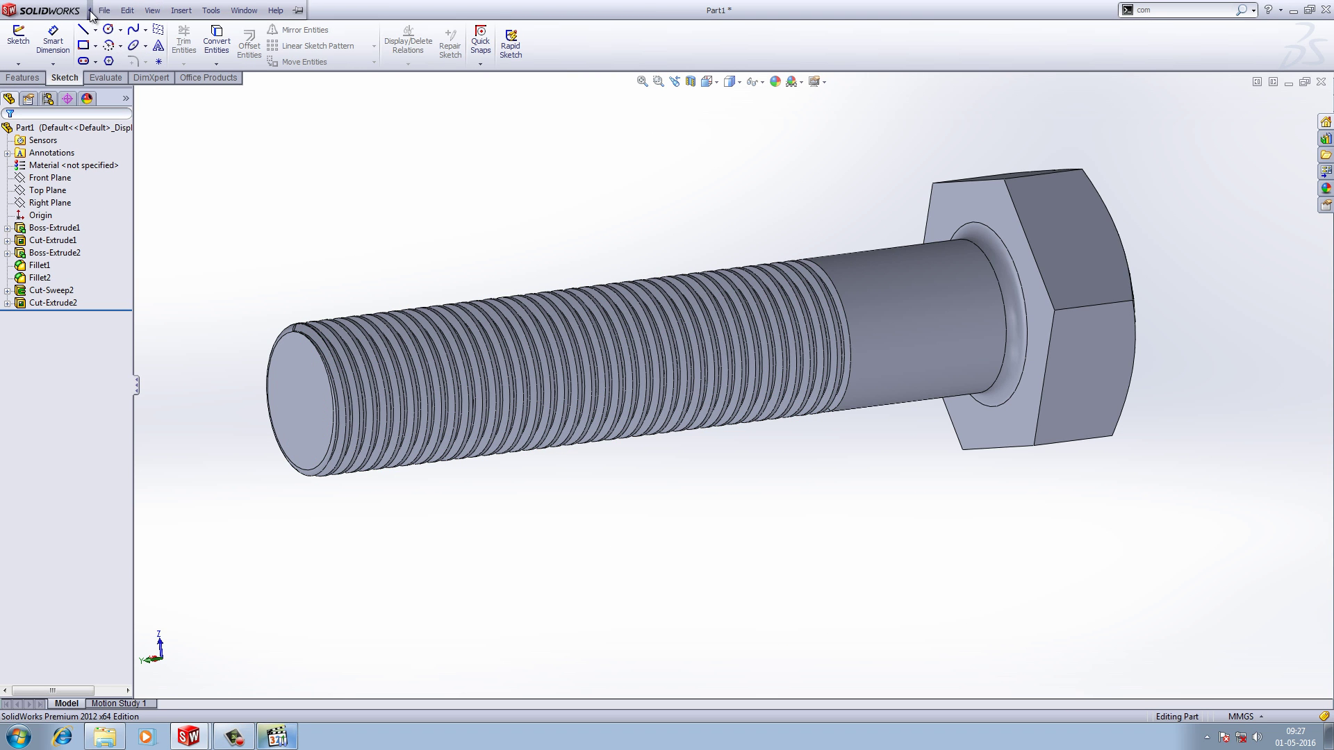
pyautogui.click(181, 11)
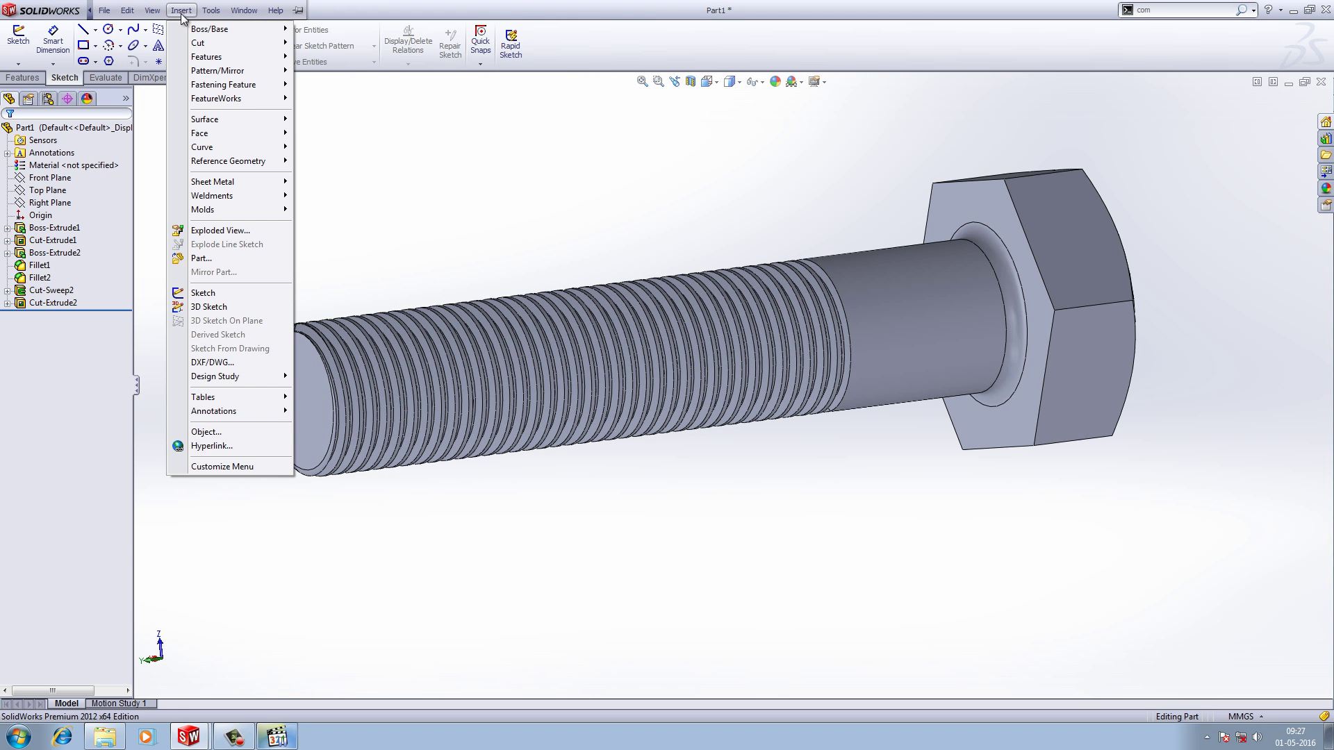
pyautogui.click(200, 257)
pyautogui.click(602, 271)
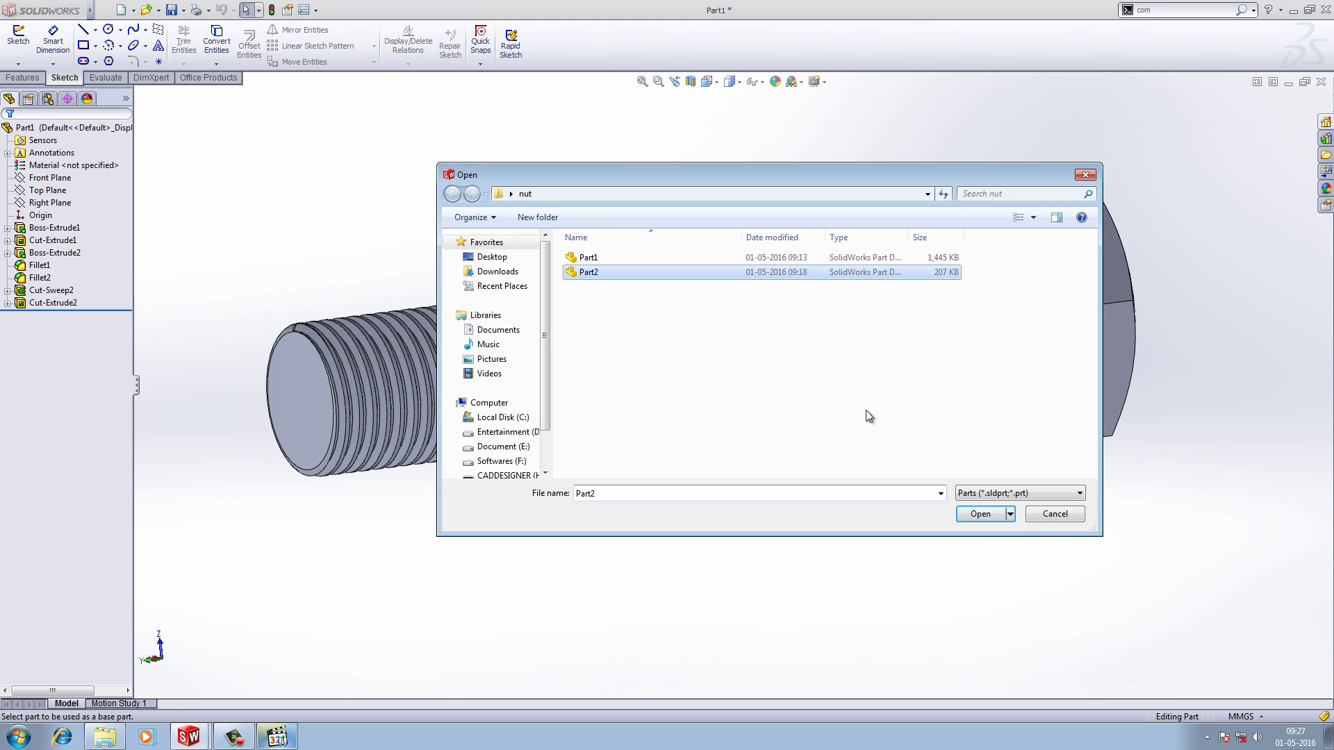
pyautogui.click(987, 514)
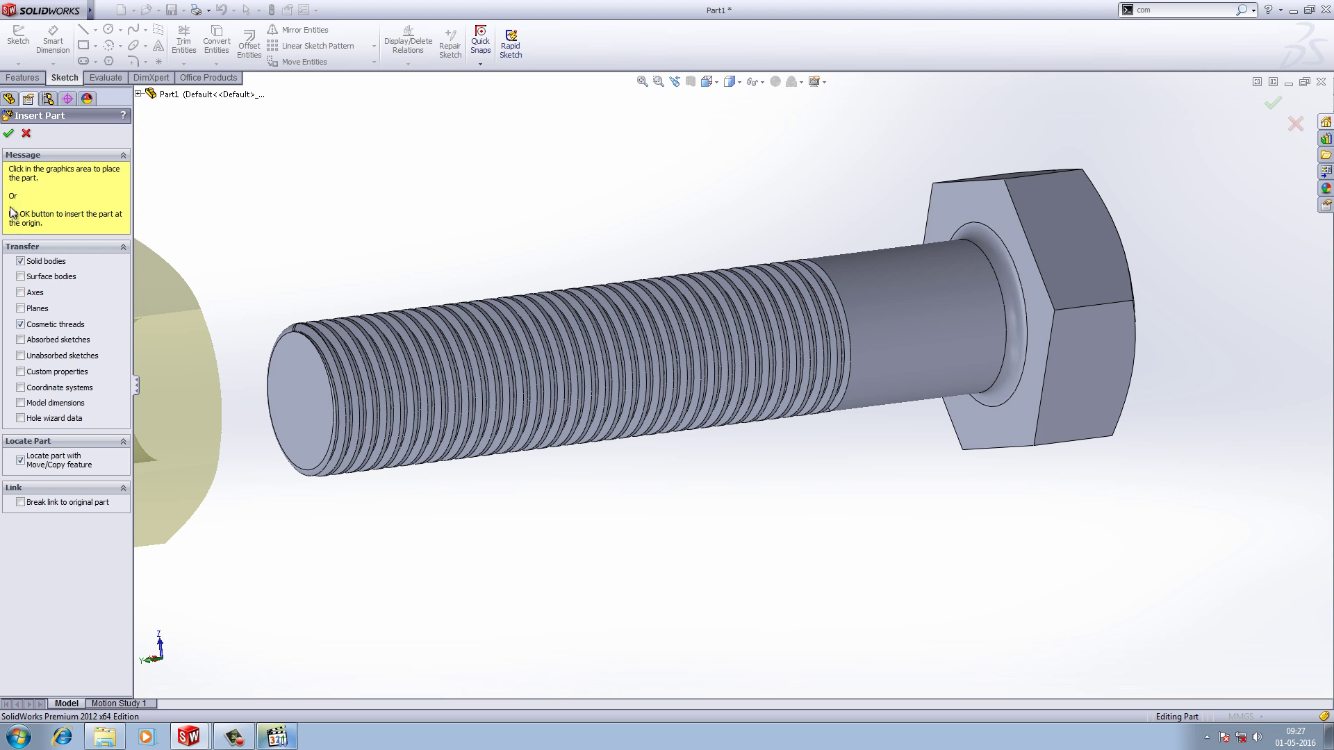
pyautogui.click(1022, 326)
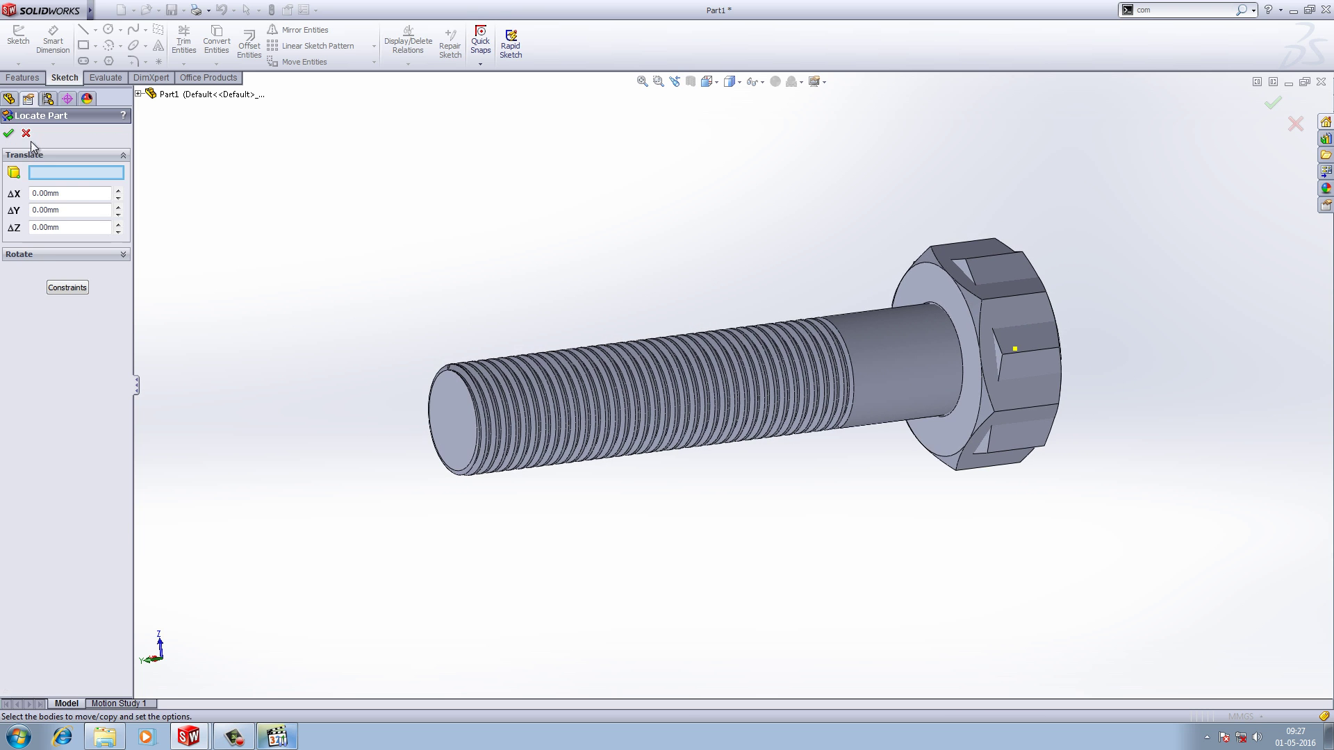
pyautogui.click(117, 207)
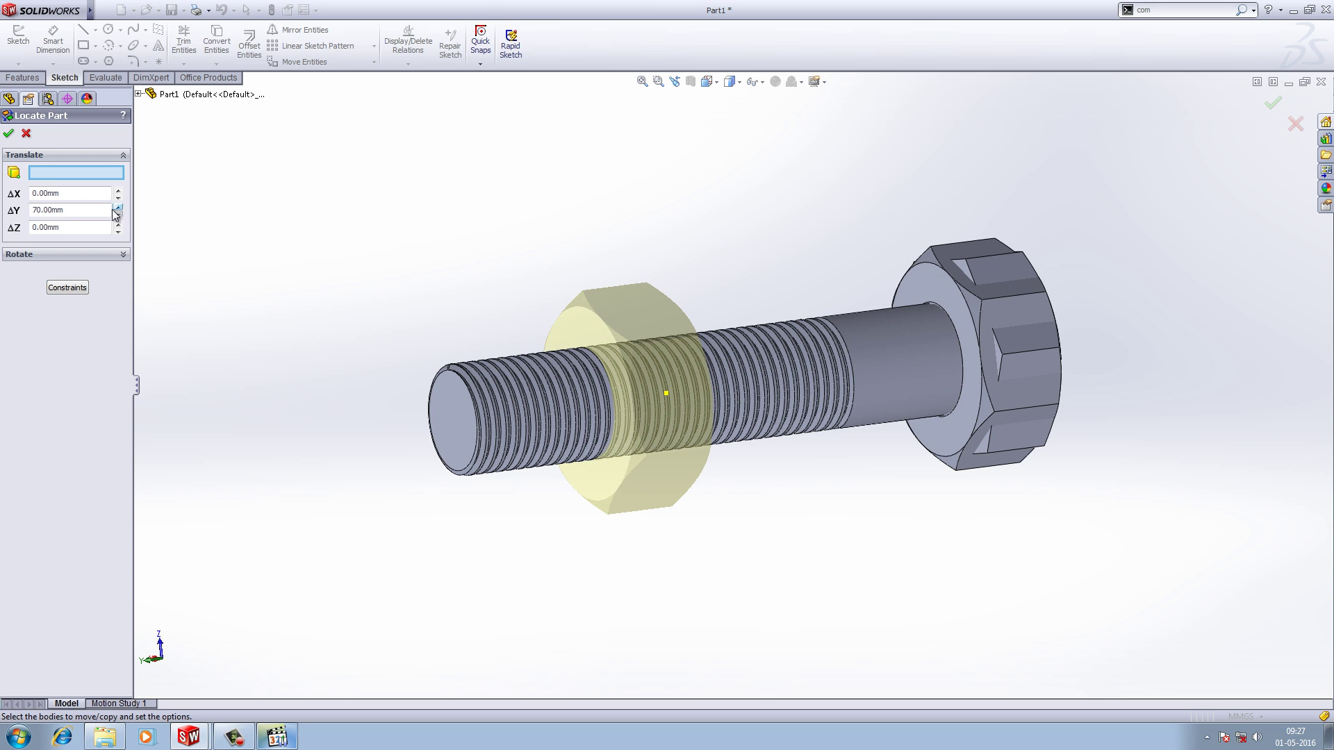
pyautogui.click(9, 134)
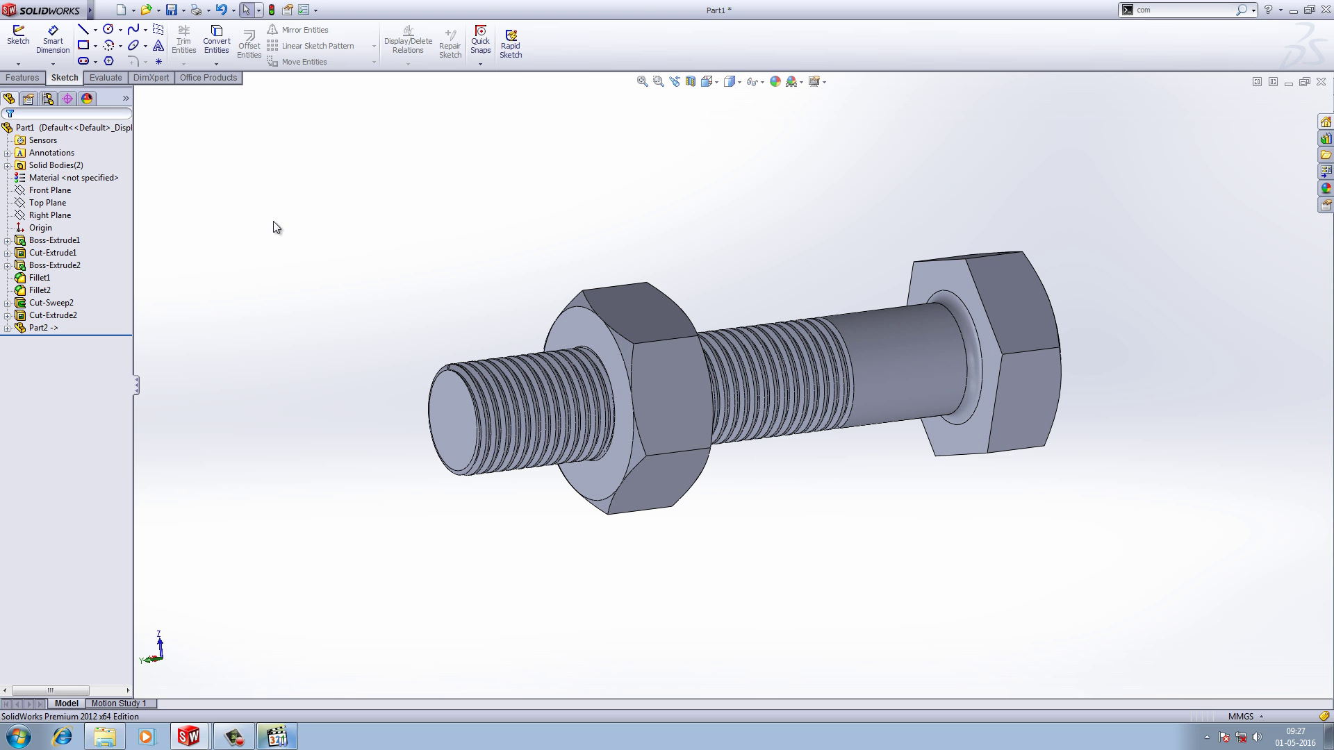
# Run a Combine Subtract with the nut as main body and the bolt as the body removed
pyautogui.click(1194, 10)
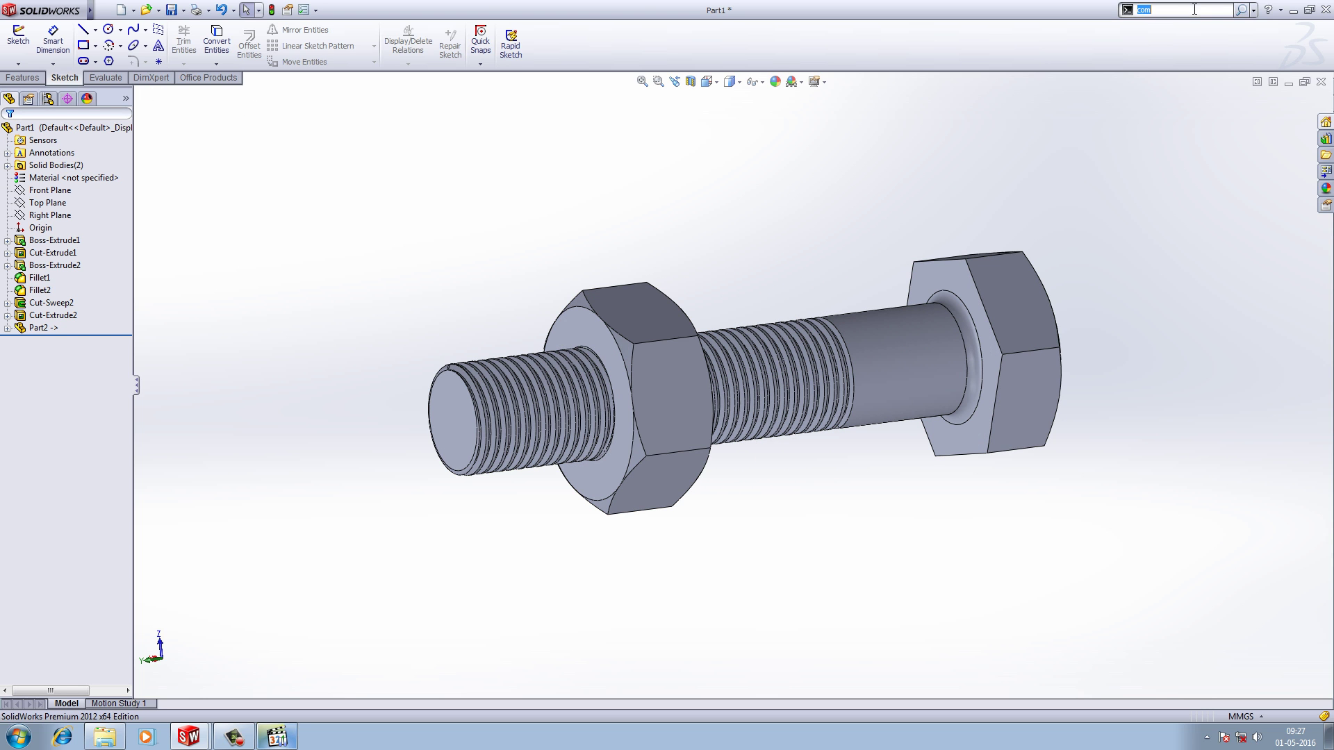
pyautogui.write('com')
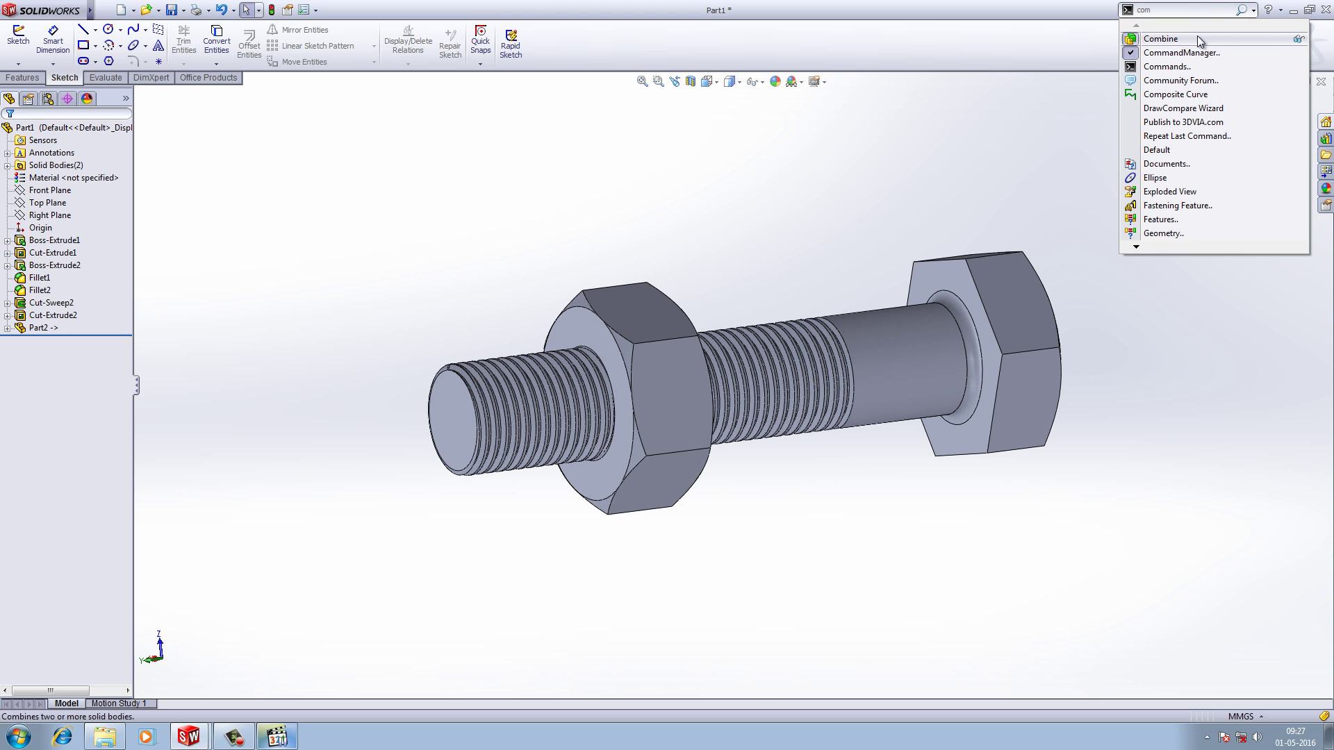
pyautogui.click(1167, 36)
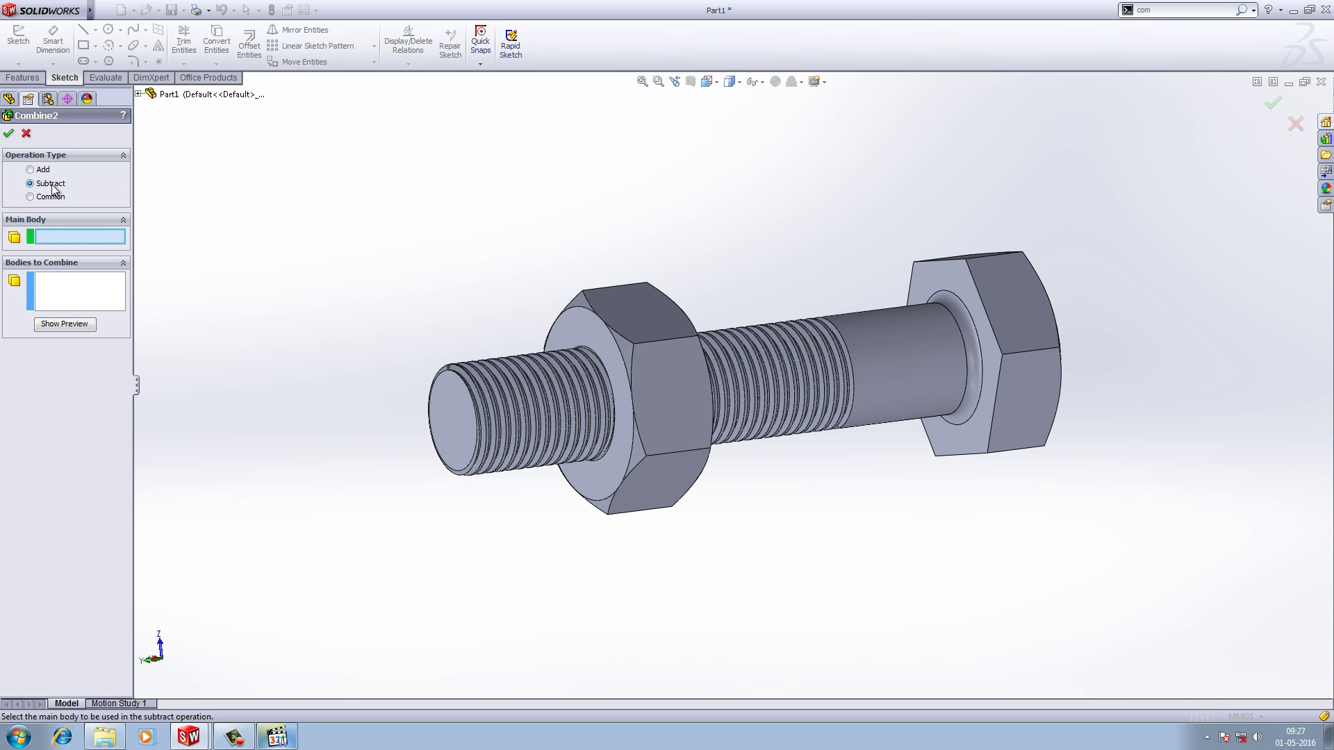
pyautogui.click(586, 299)
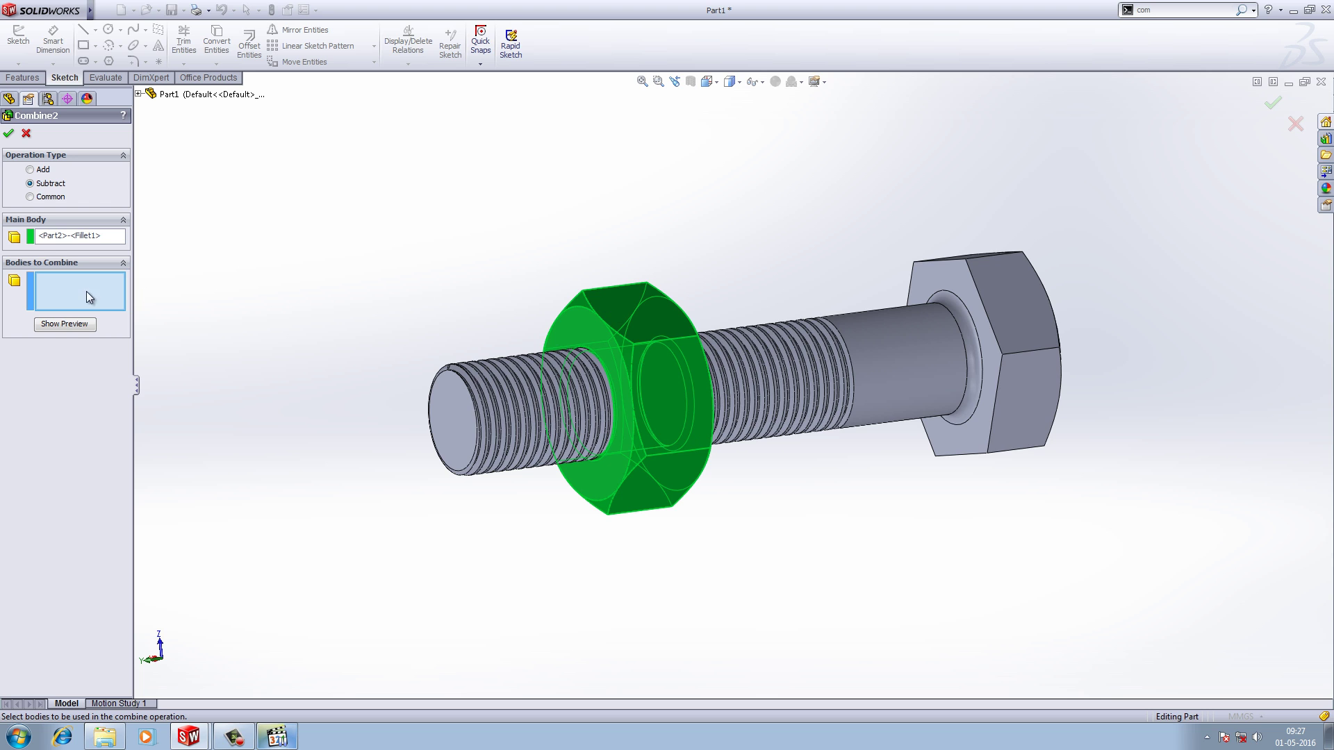
pyautogui.click(497, 411)
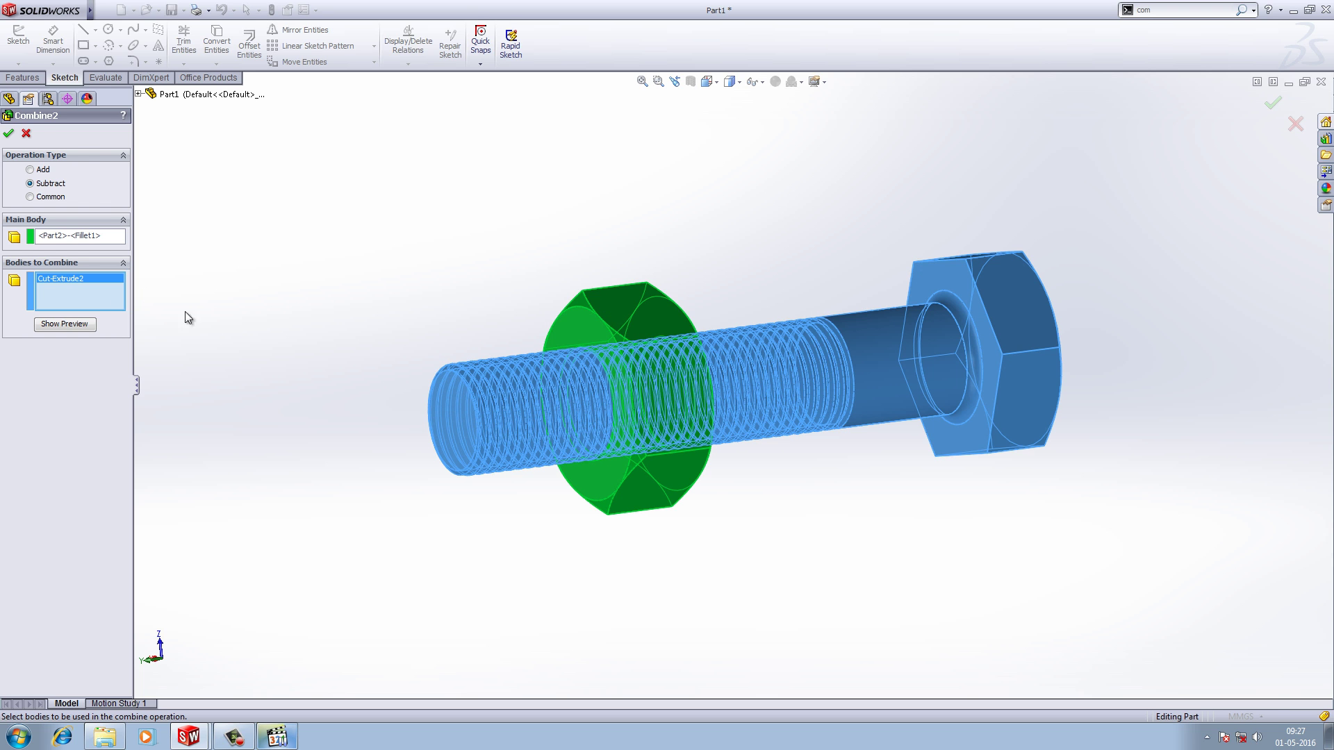
pyautogui.click(8, 134)
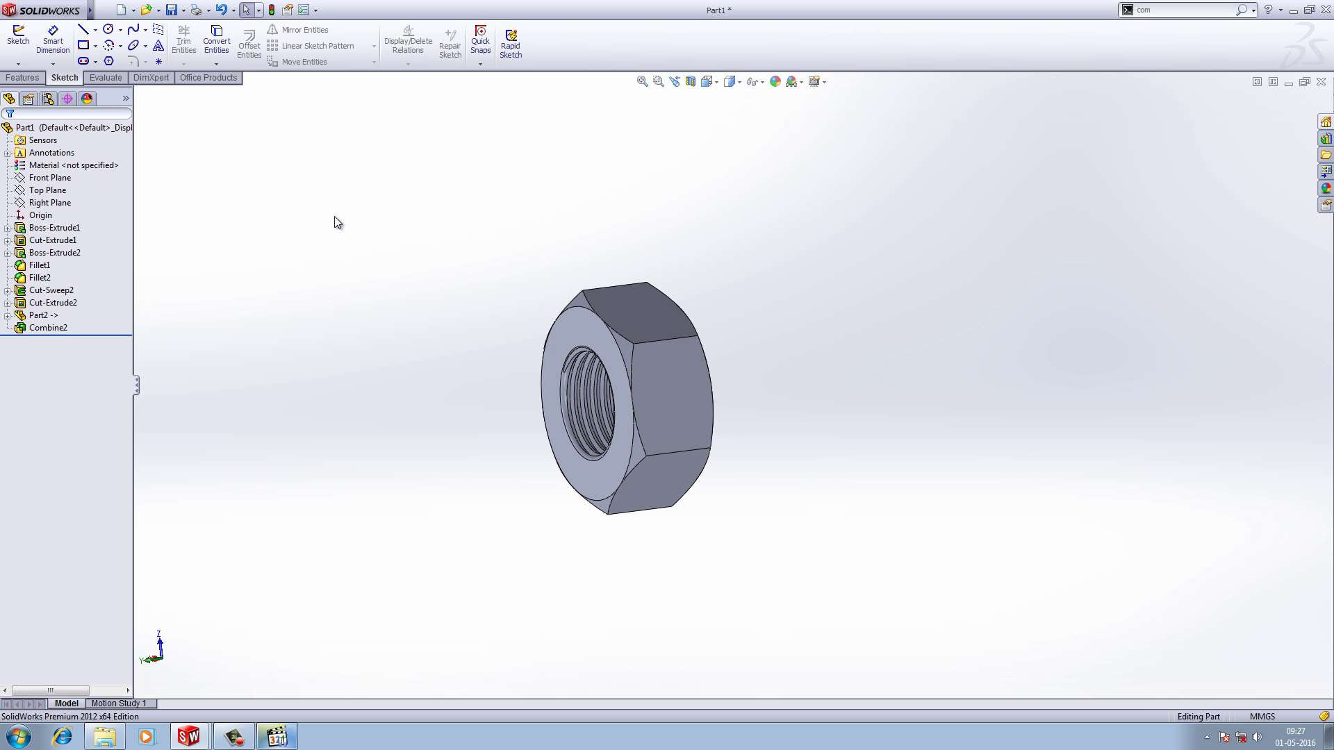
pyautogui.scroll(-5, 545, 376)
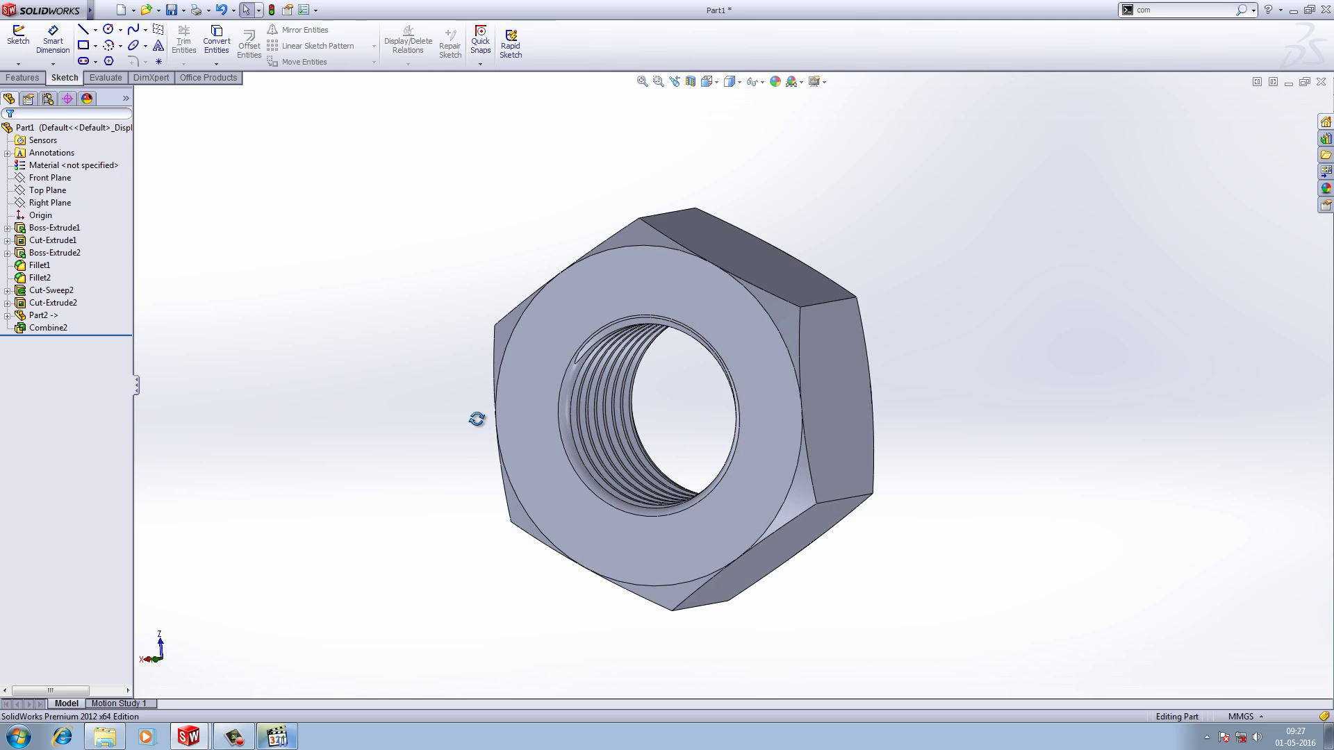
# Try saving under the name Part2, dismissing the replace and file-open warnings
pyautogui.click(104, 10)
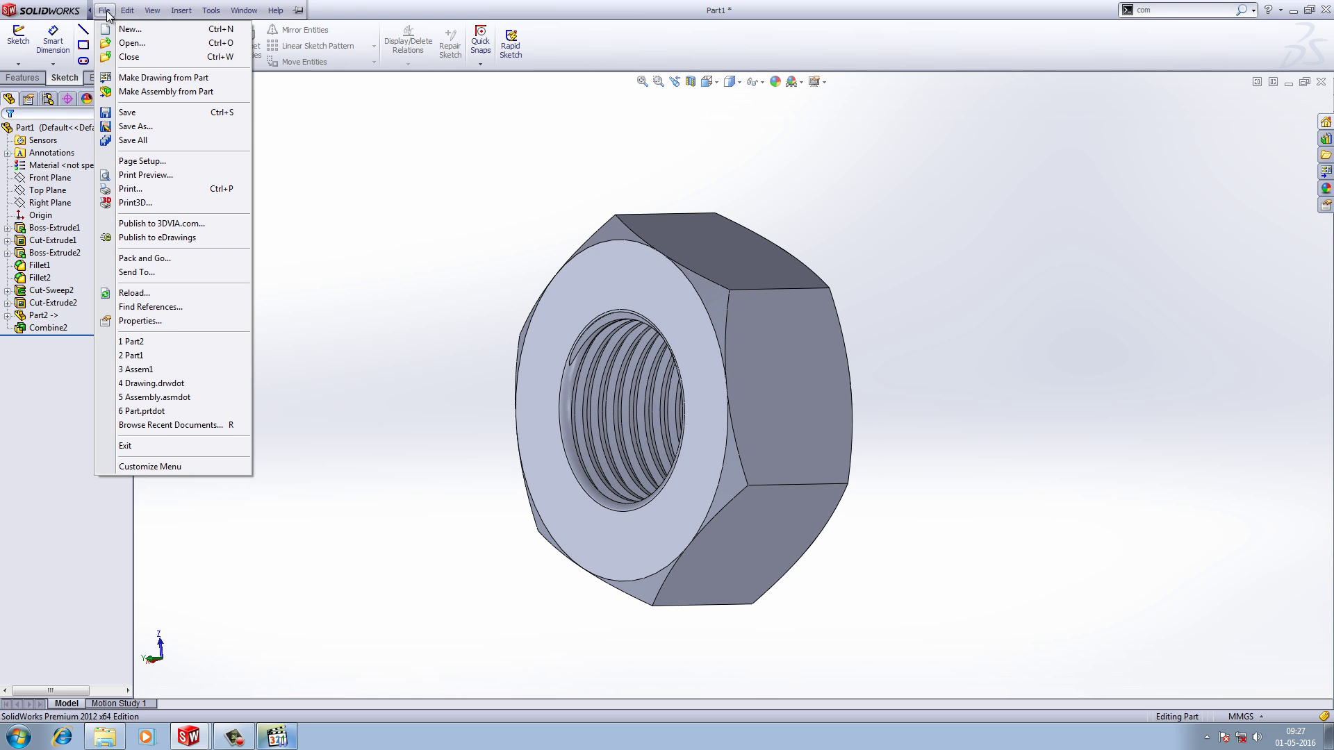
pyautogui.click(134, 126)
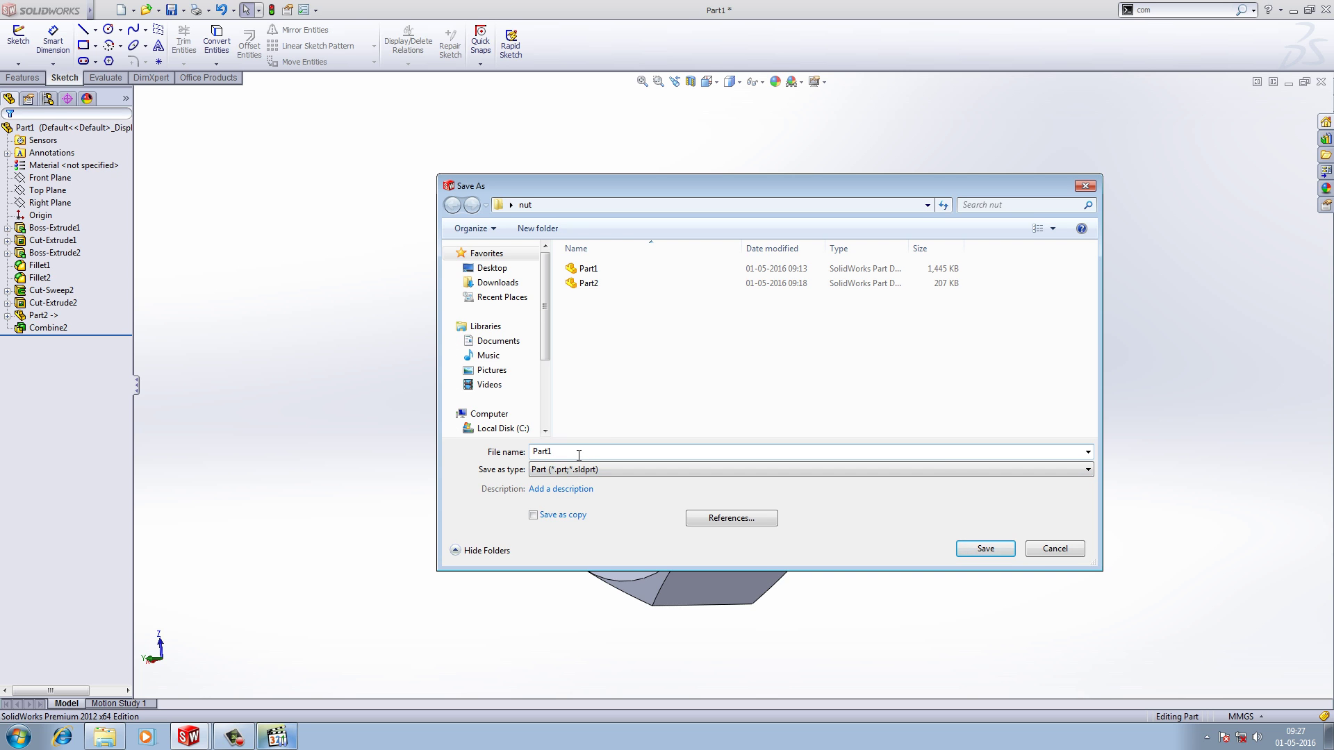
pyautogui.press('BackSpace')
pyautogui.write('2')
pyautogui.press('Return')
pyautogui.click(699, 373)
pyautogui.click(759, 372)
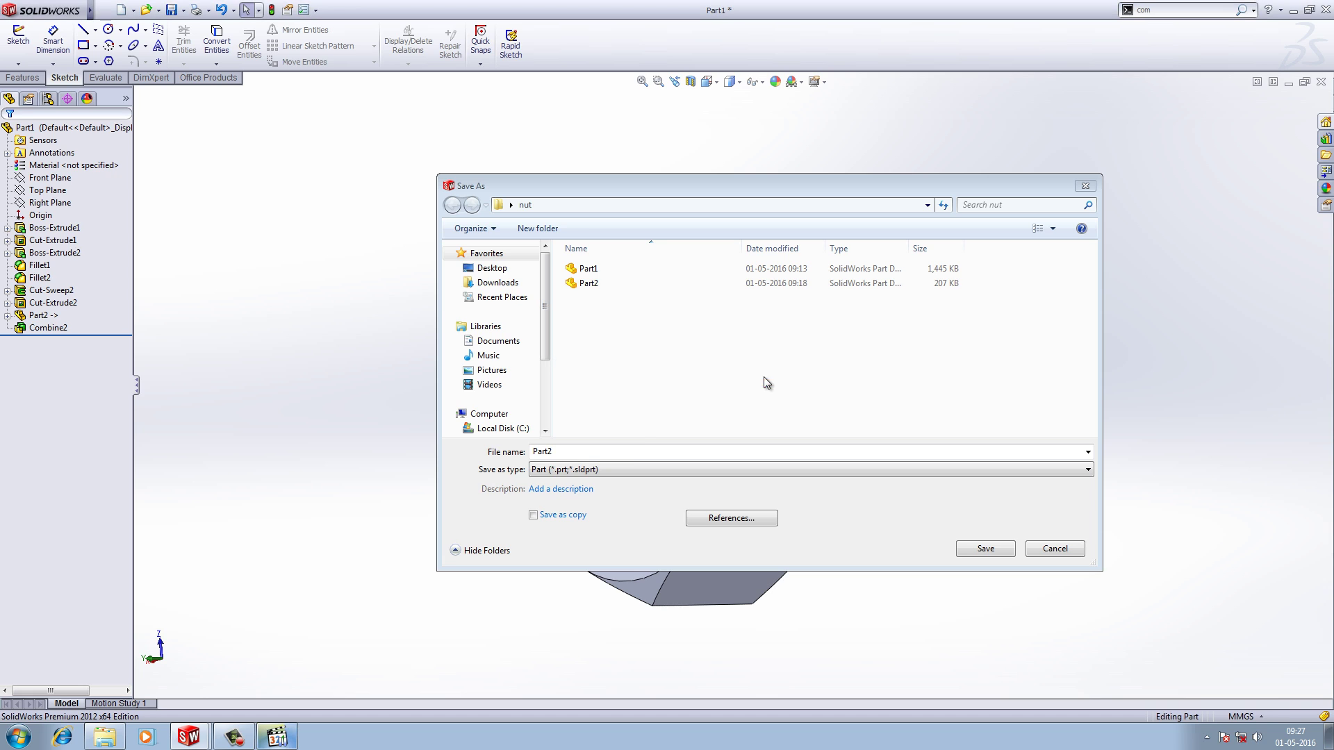
# Change the file name to Part3 and save it in the nut folder
pyautogui.click(629, 453)
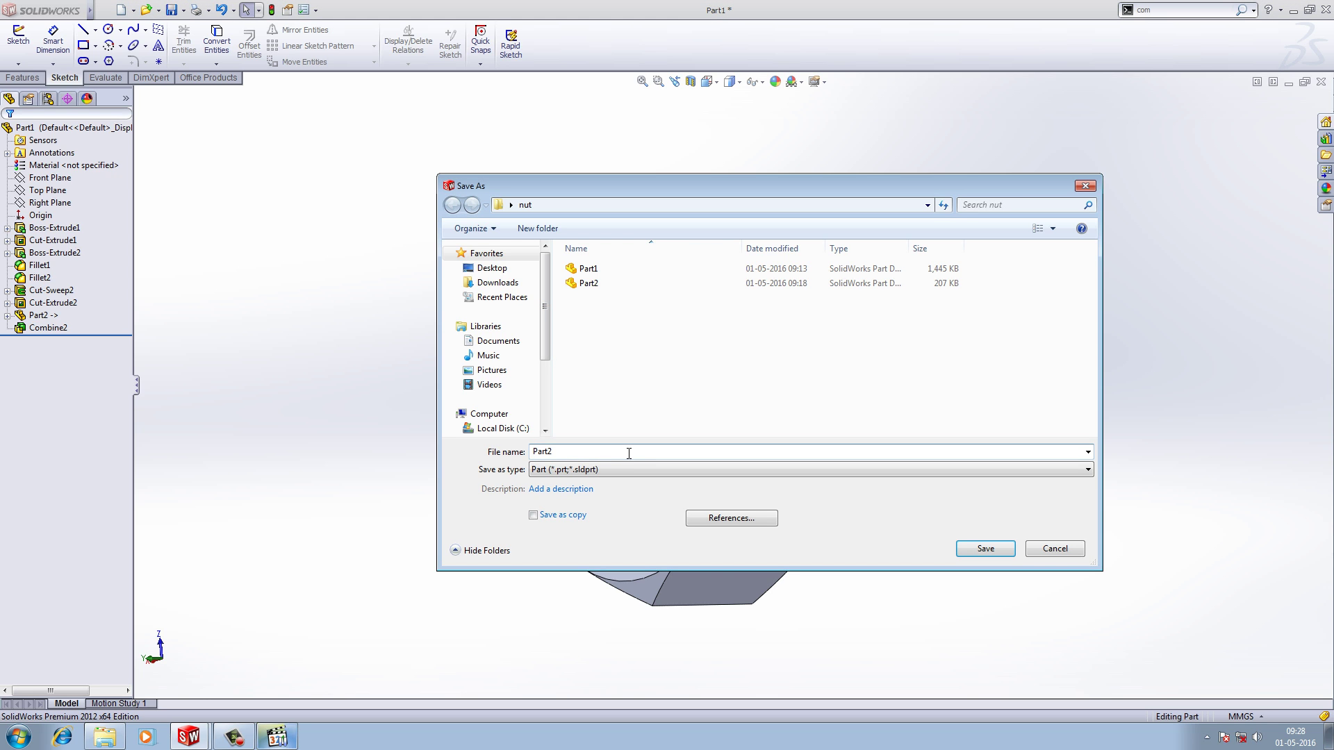
pyautogui.press('BackSpace')
pyautogui.write('3')
pyautogui.click(985, 548)
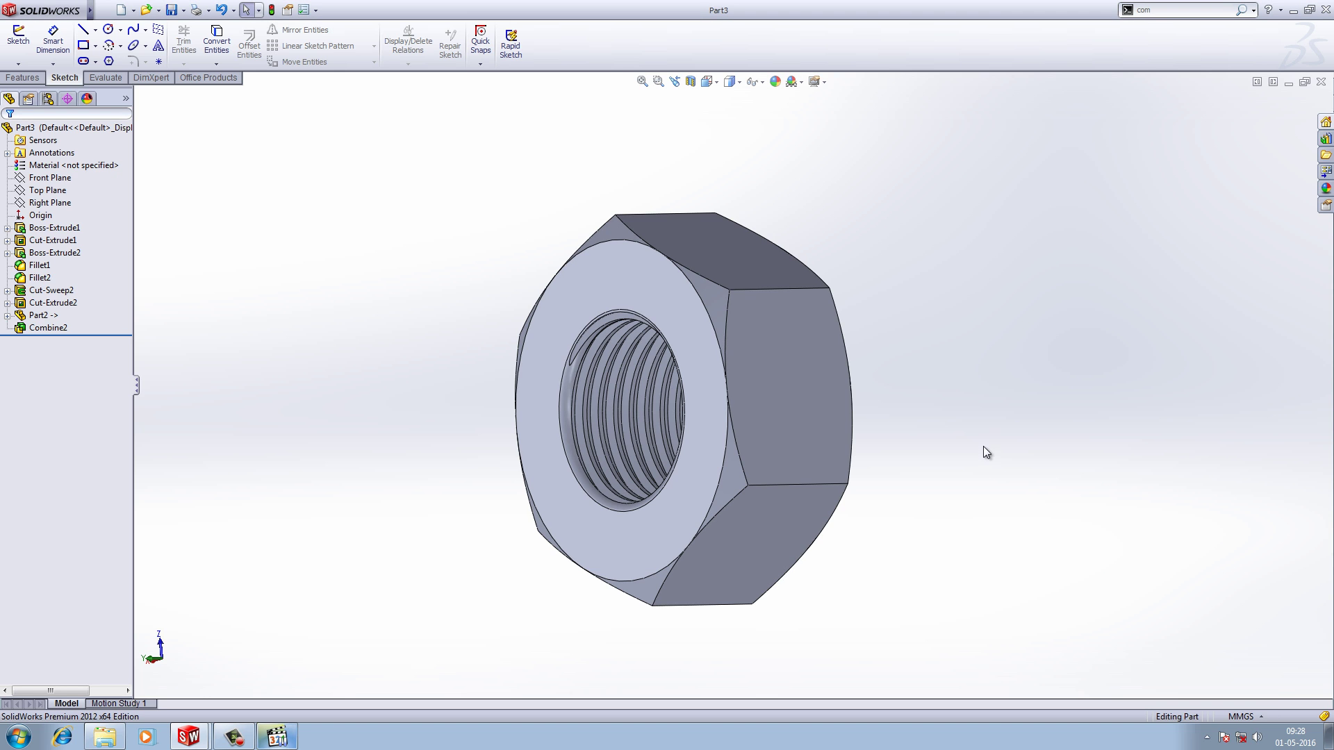
# Close Part2 and start a new assembly with the bolt Part1 at the origin
pyautogui.moveTo(1012, 318); pyautogui.dragTo(979, 431, button='middle')
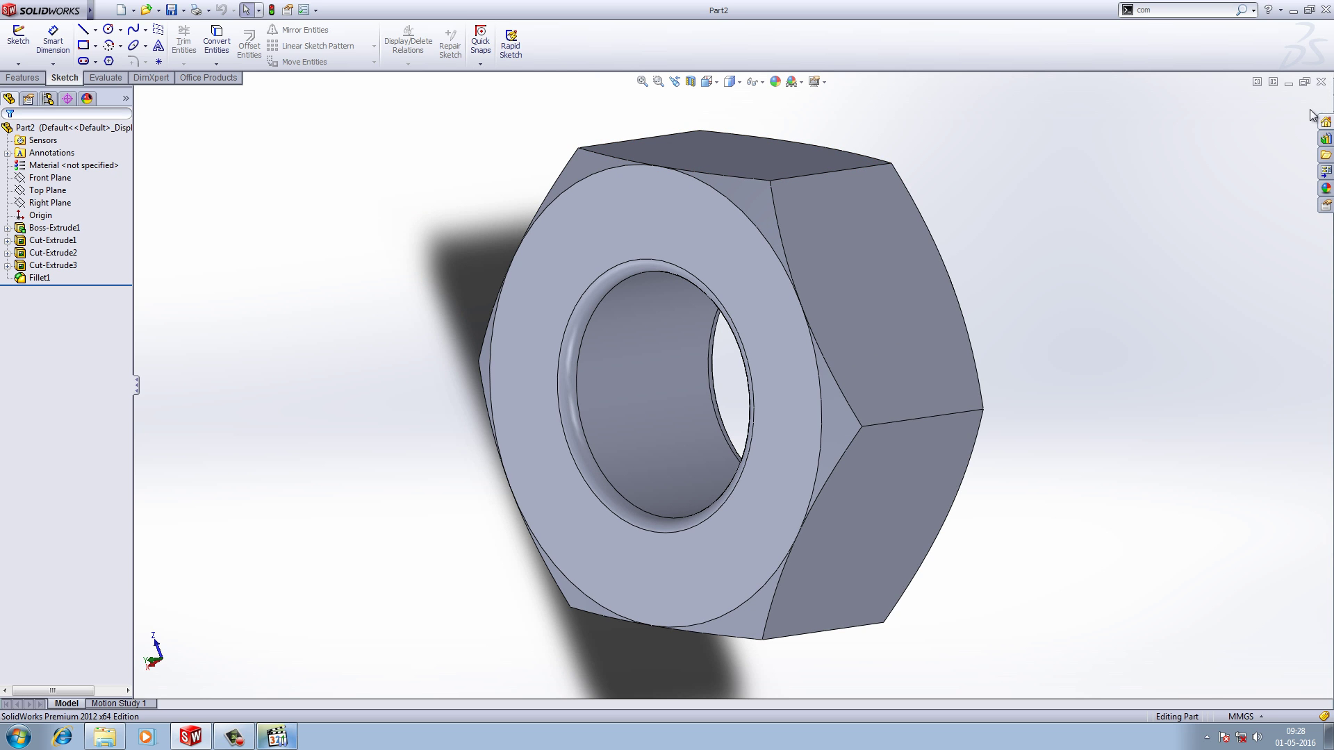
pyautogui.click(1322, 81)
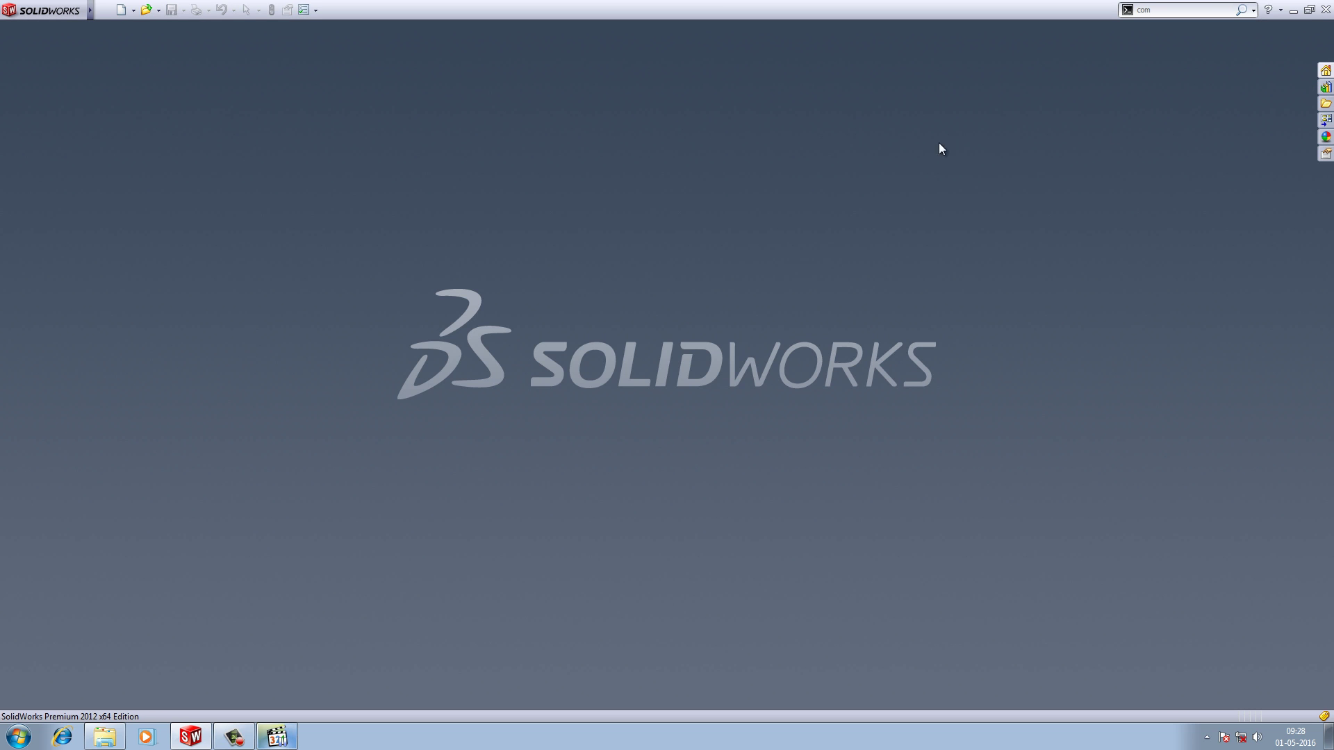
pyautogui.click(121, 9)
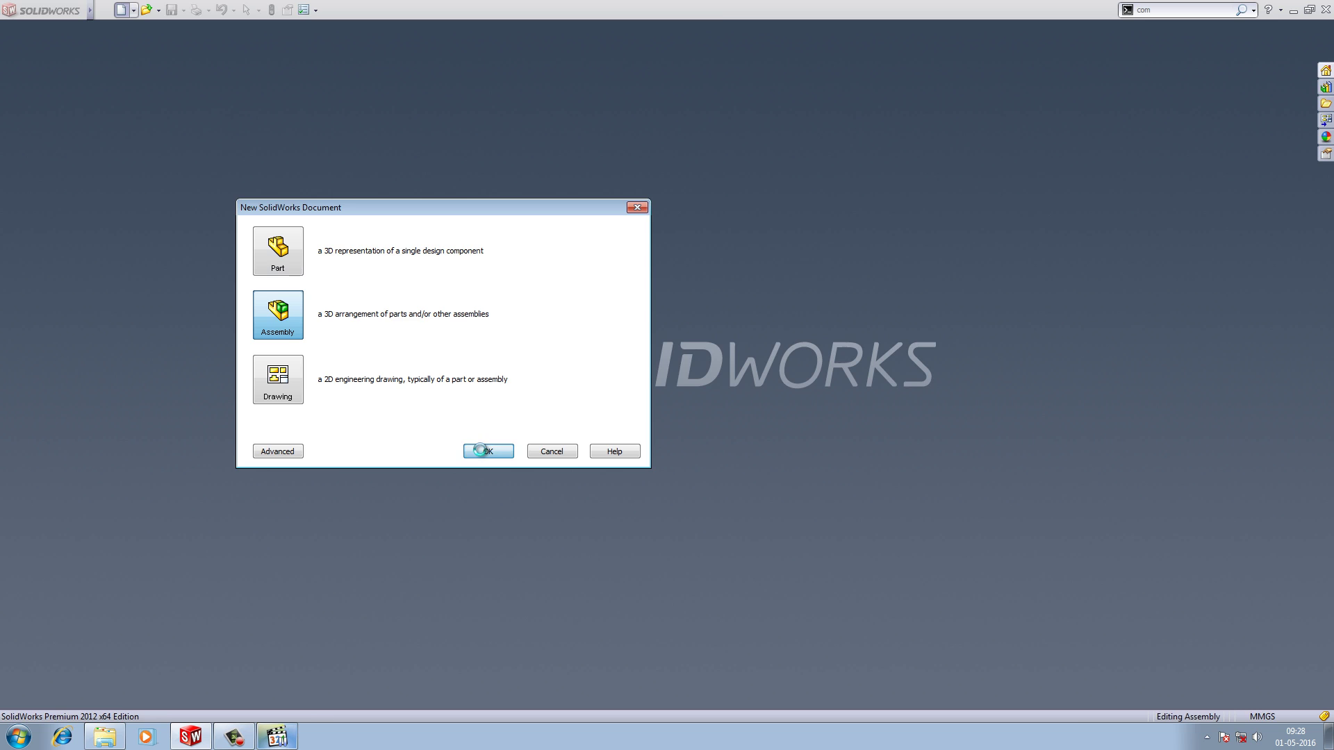
pyautogui.click(481, 449)
pyautogui.click(97, 384)
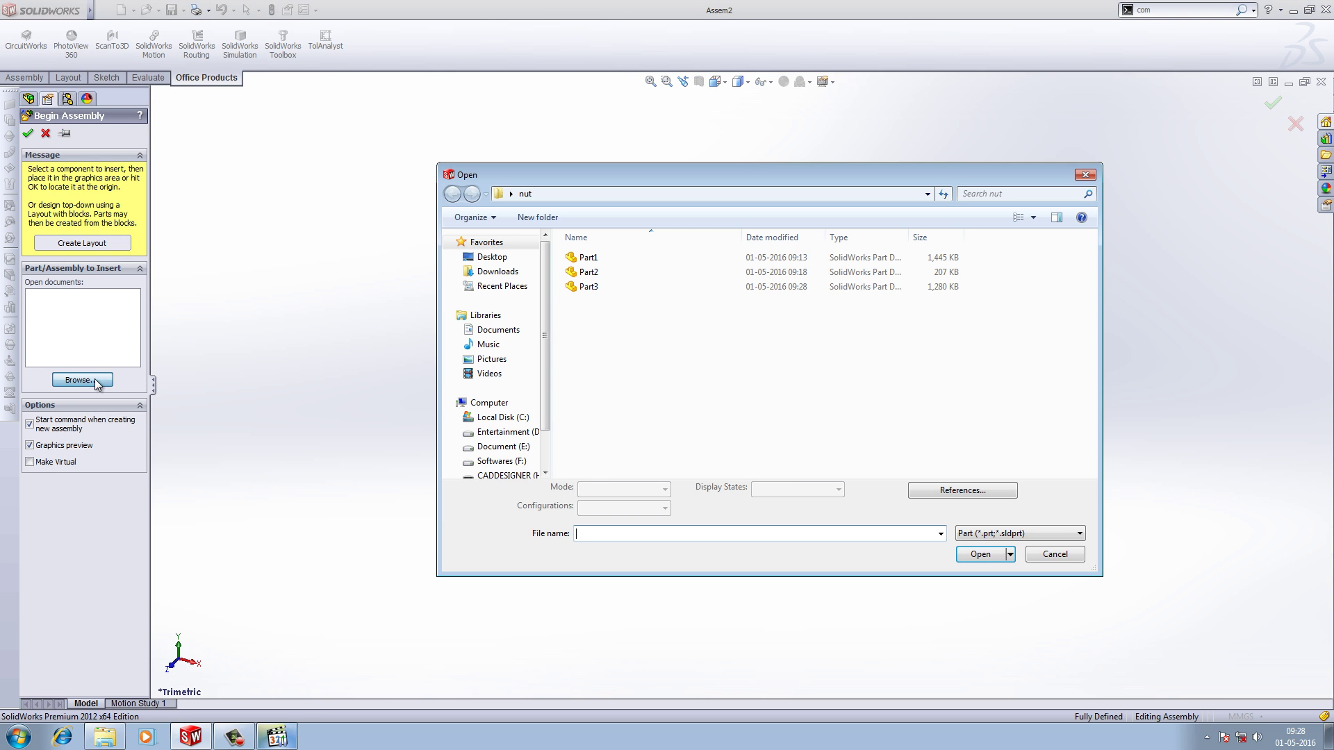
pyautogui.click(588, 257)
pyautogui.click(980, 554)
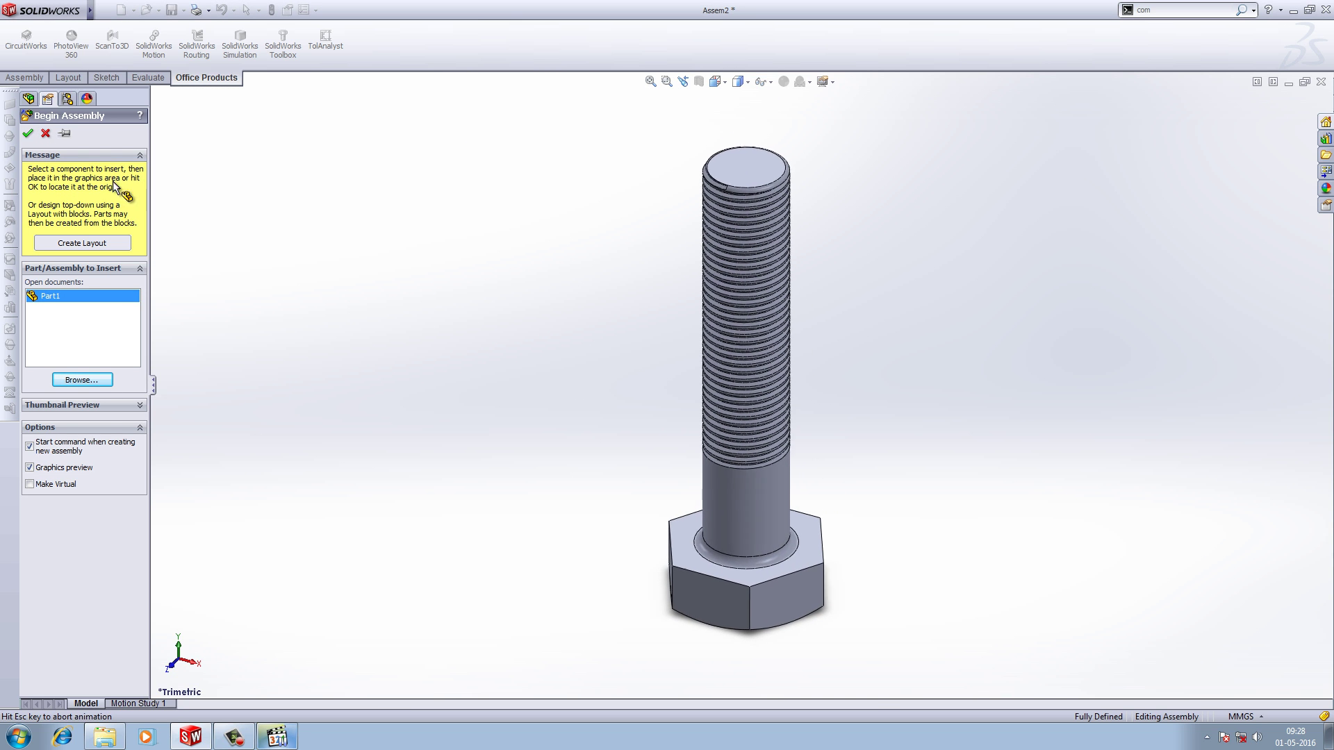
pyautogui.click(29, 134)
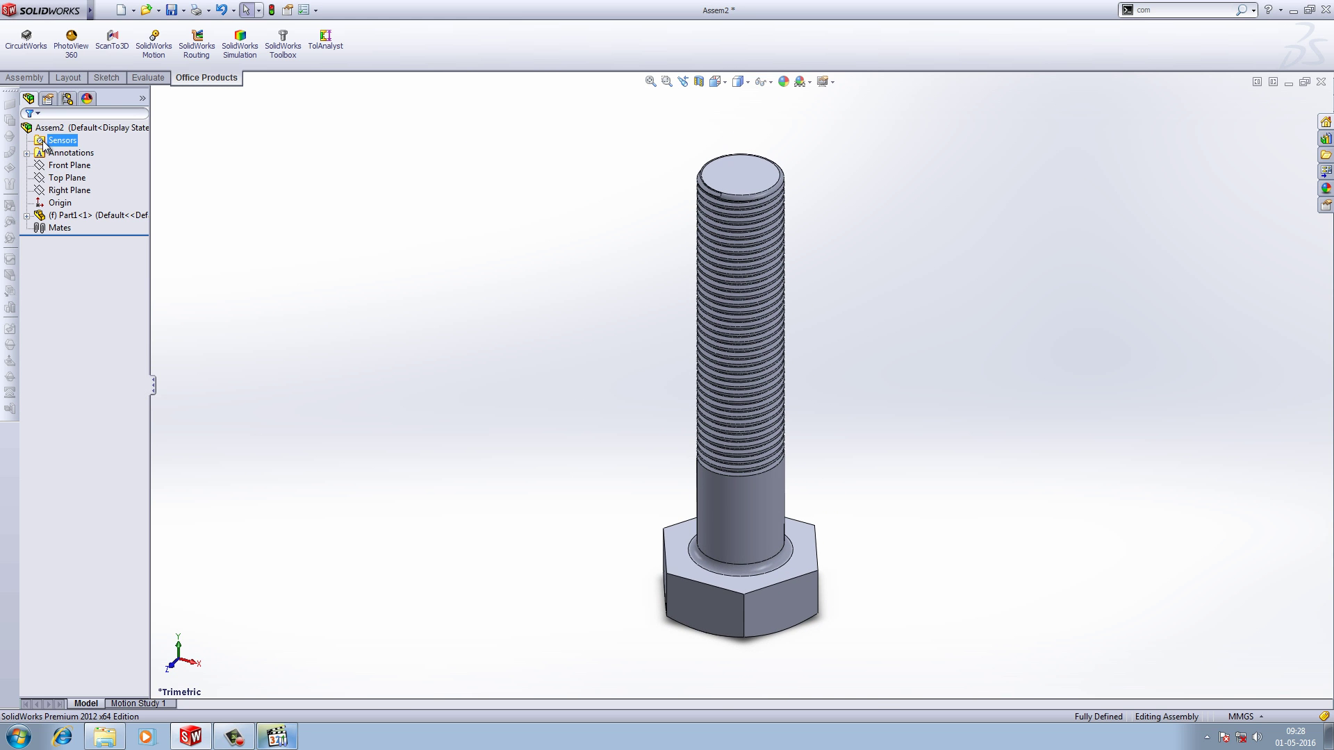
# Insert the threaded nut Part3 and place it beside the bolt
pyautogui.click(24, 77)
pyautogui.click(70, 47)
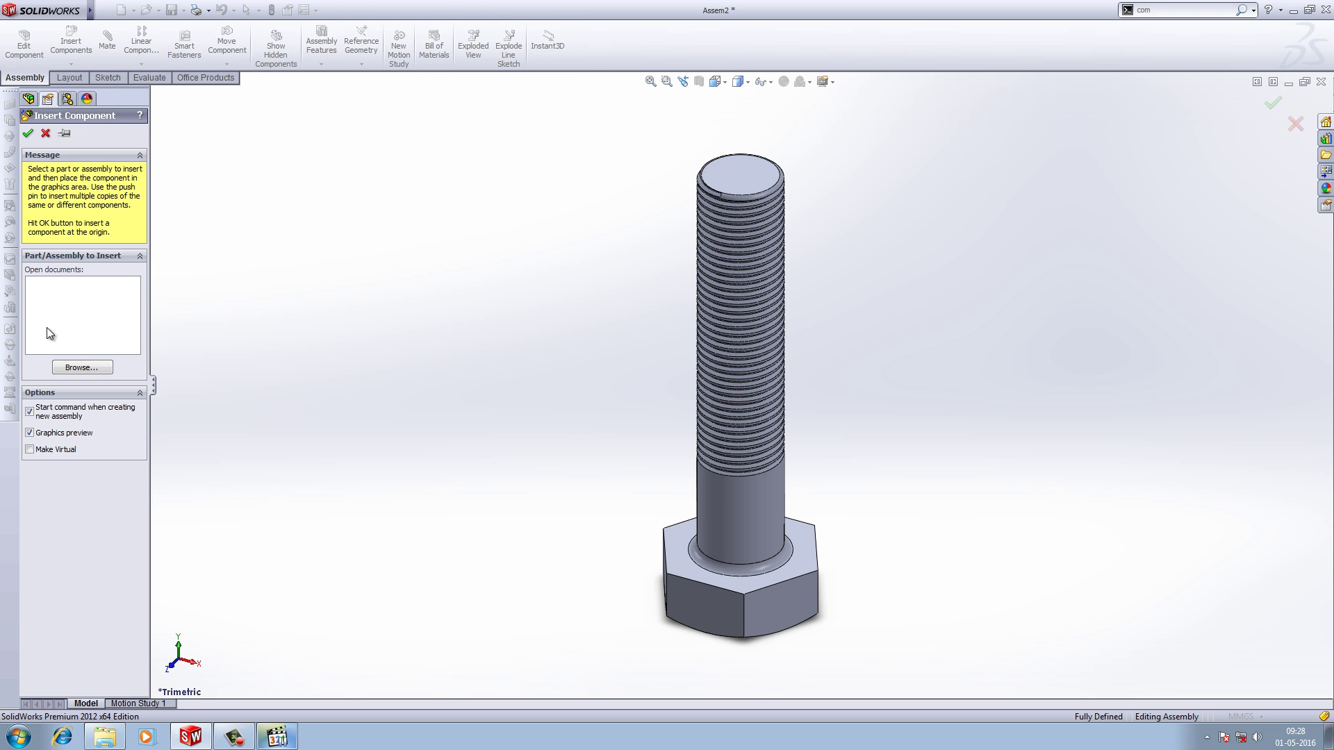
pyautogui.click(72, 369)
pyautogui.click(584, 287)
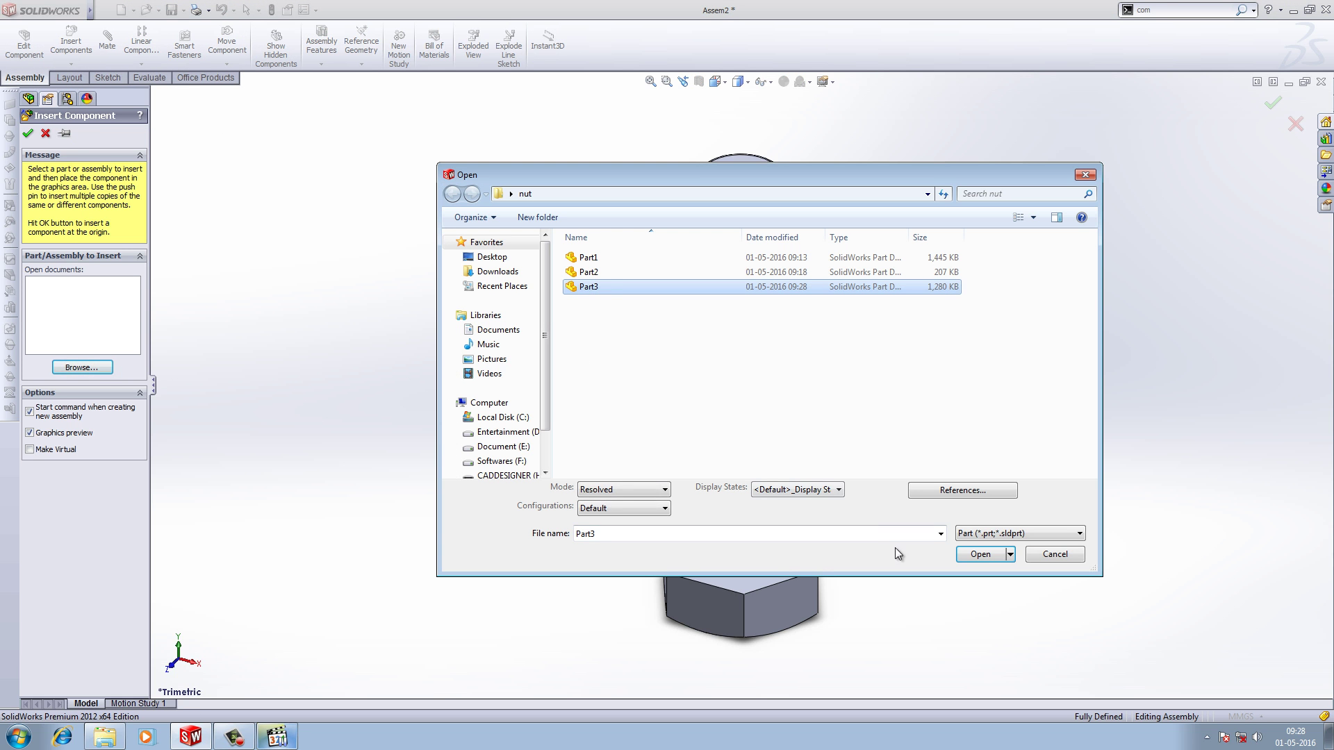
pyautogui.click(979, 556)
pyautogui.click(895, 372)
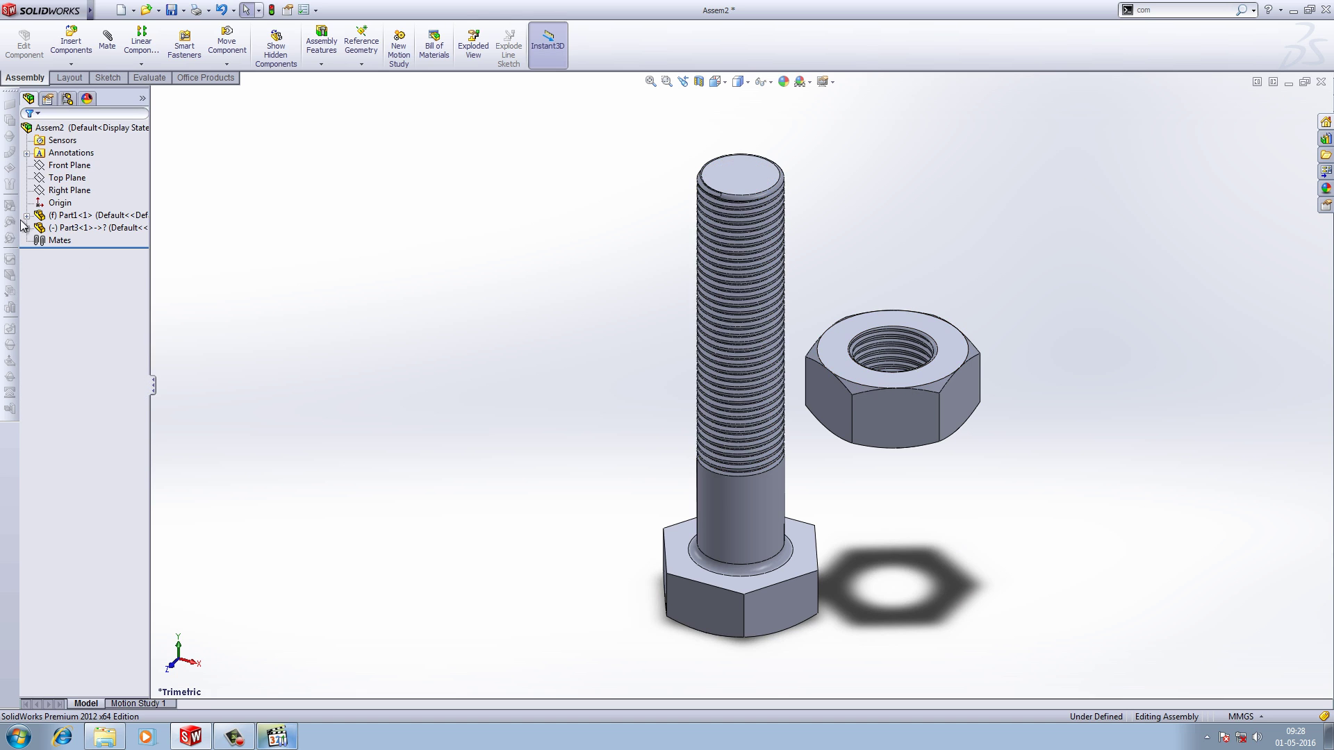
pyautogui.click(107, 41)
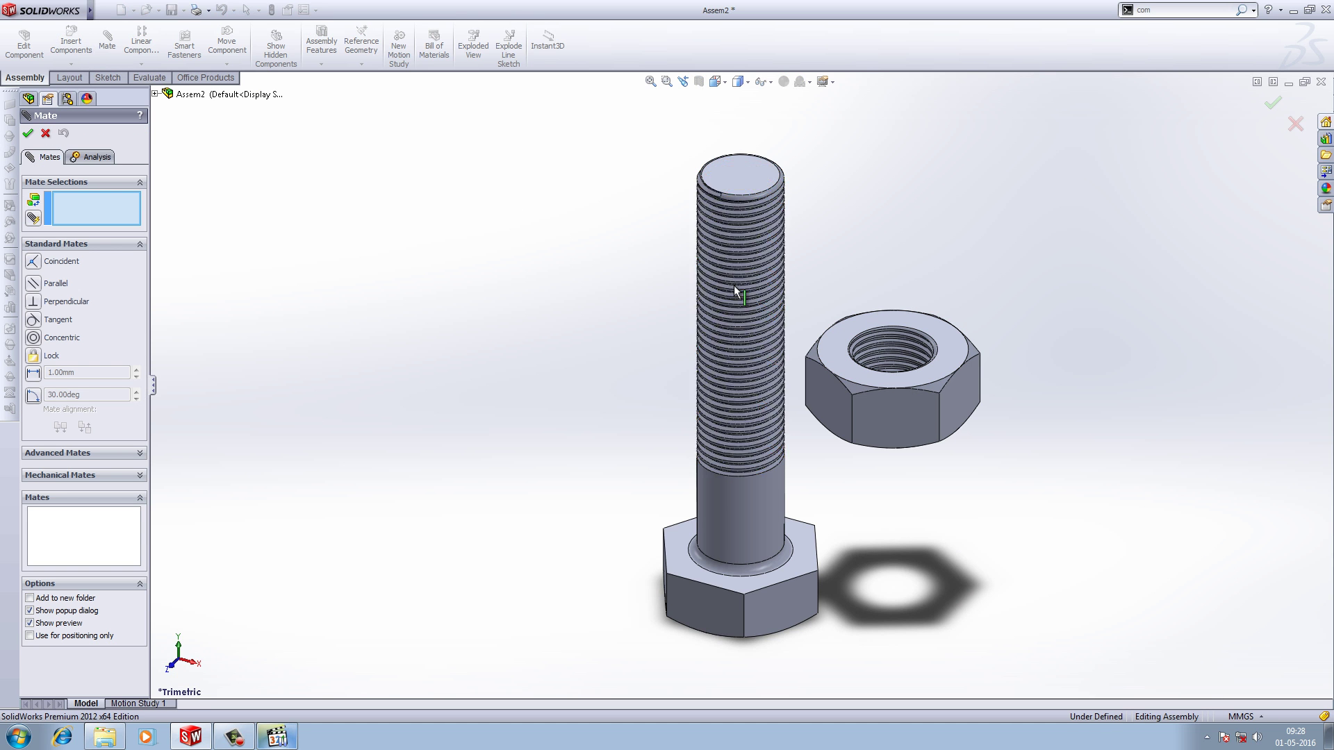
# Show the axes and mate the nut's axis coincident with the bolt's axis
pyautogui.moveTo(524, 227); pyautogui.dragTo(471, 396, button='middle')
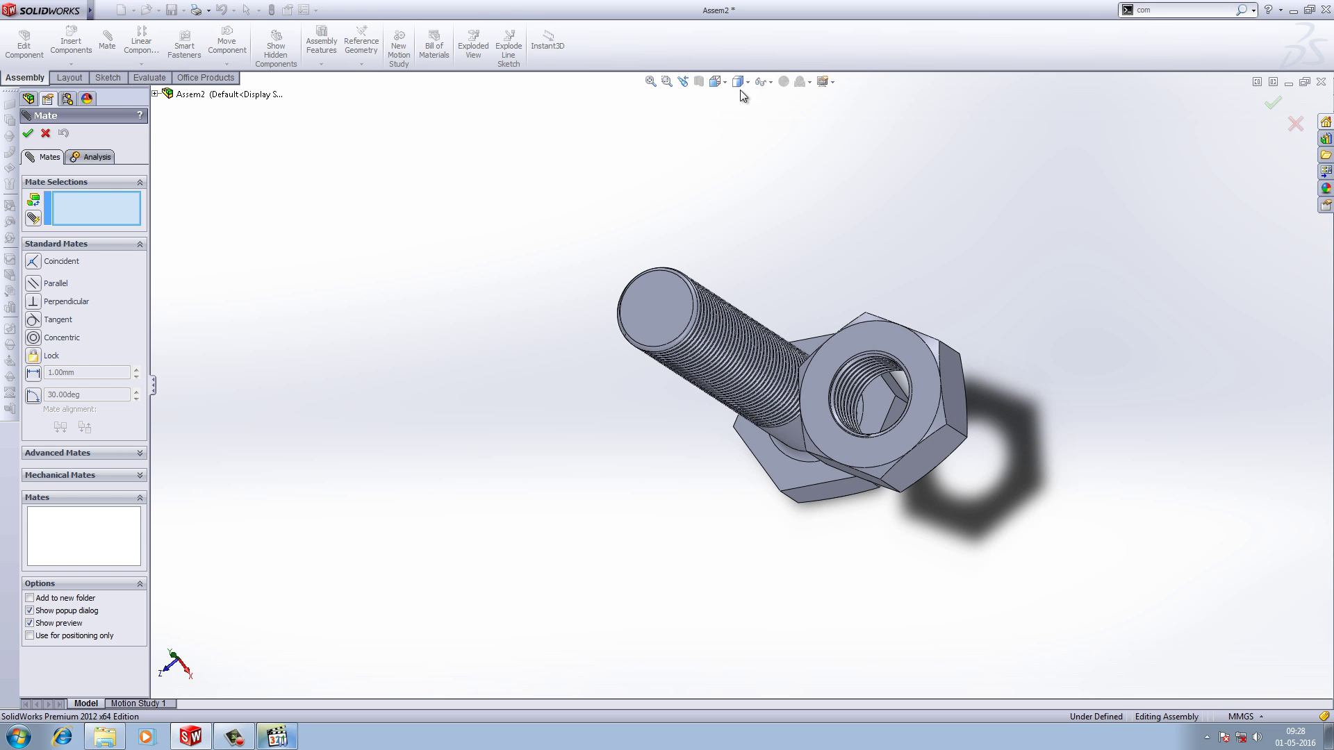
pyautogui.click(762, 83)
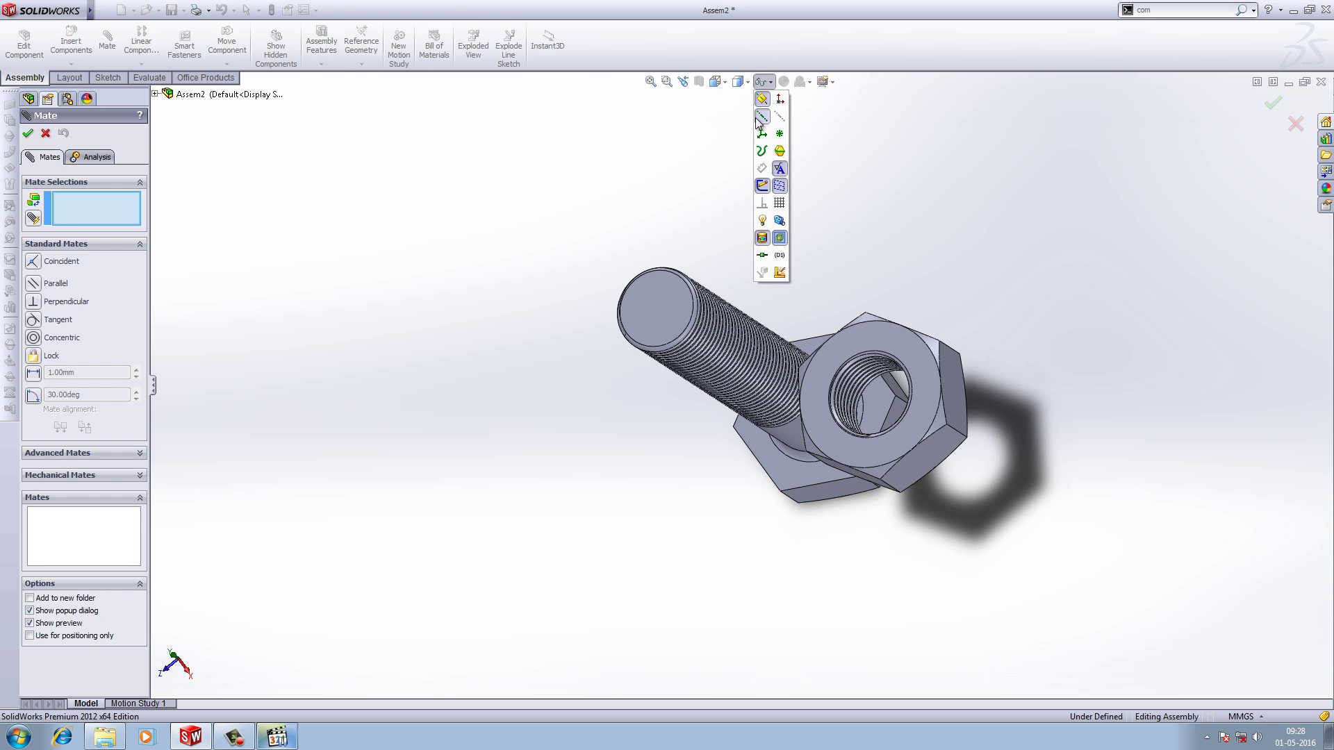
pyautogui.click(780, 119)
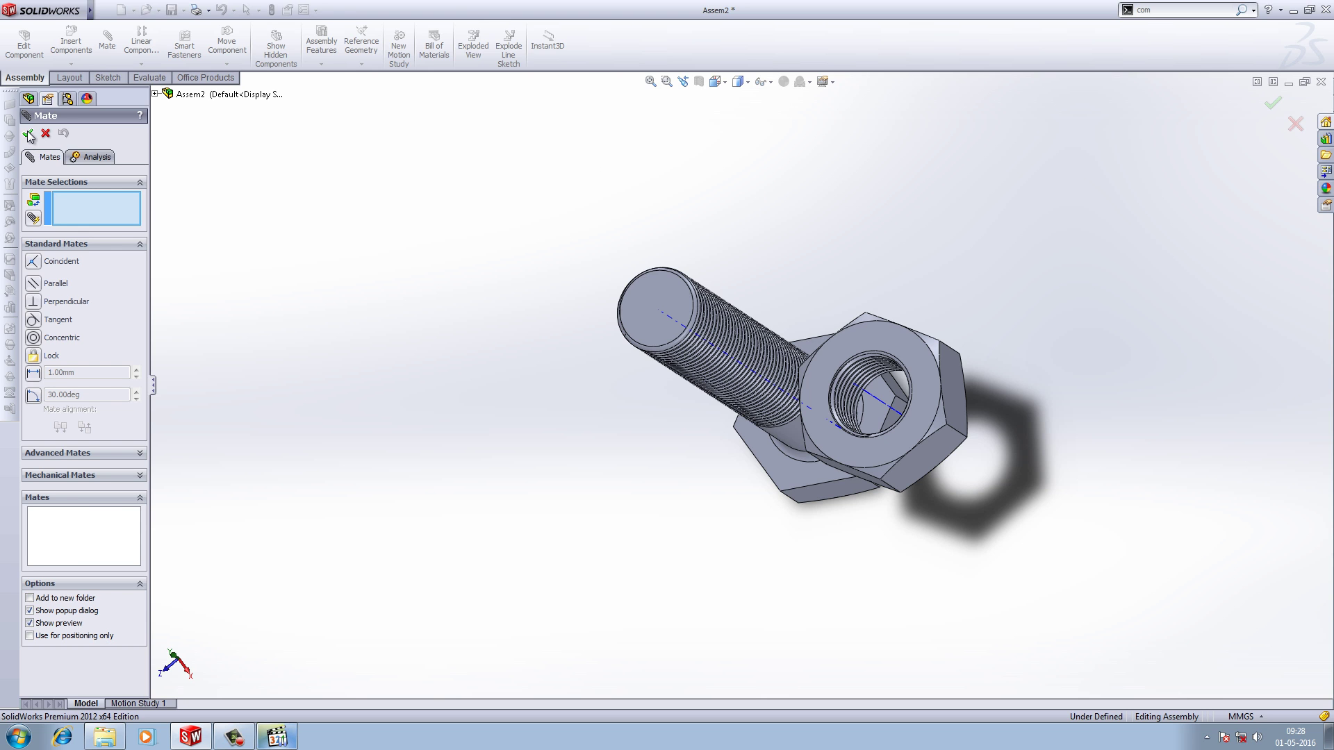
pyautogui.click(877, 403)
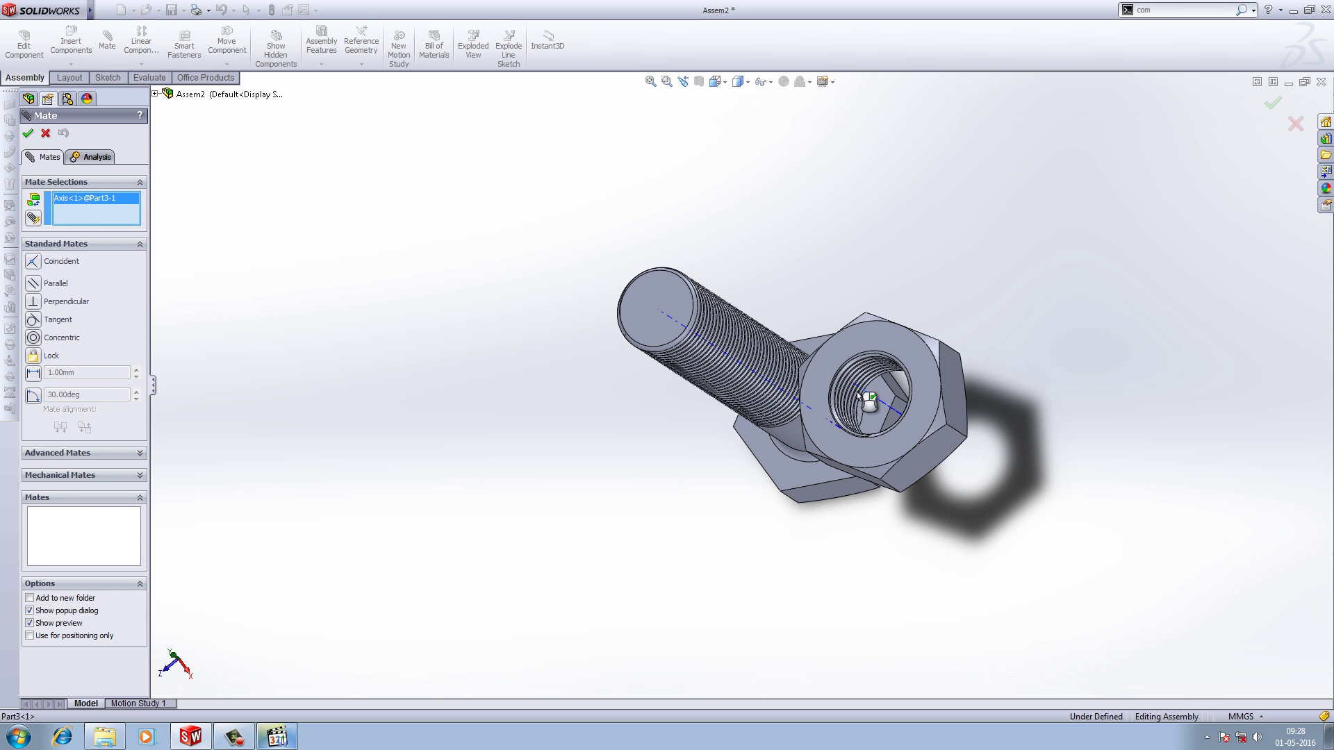
pyautogui.click(677, 325)
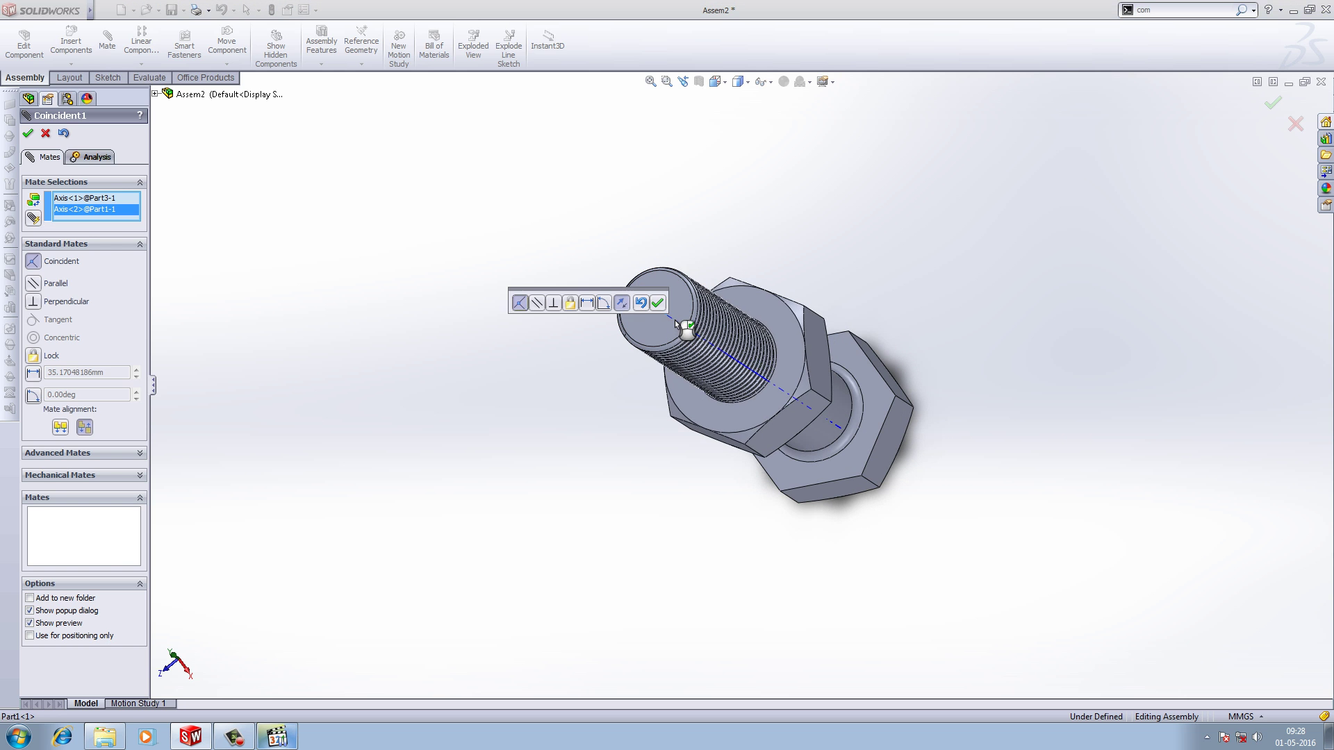
pyautogui.moveTo(506, 310); pyautogui.dragTo(360, 328, button='middle')
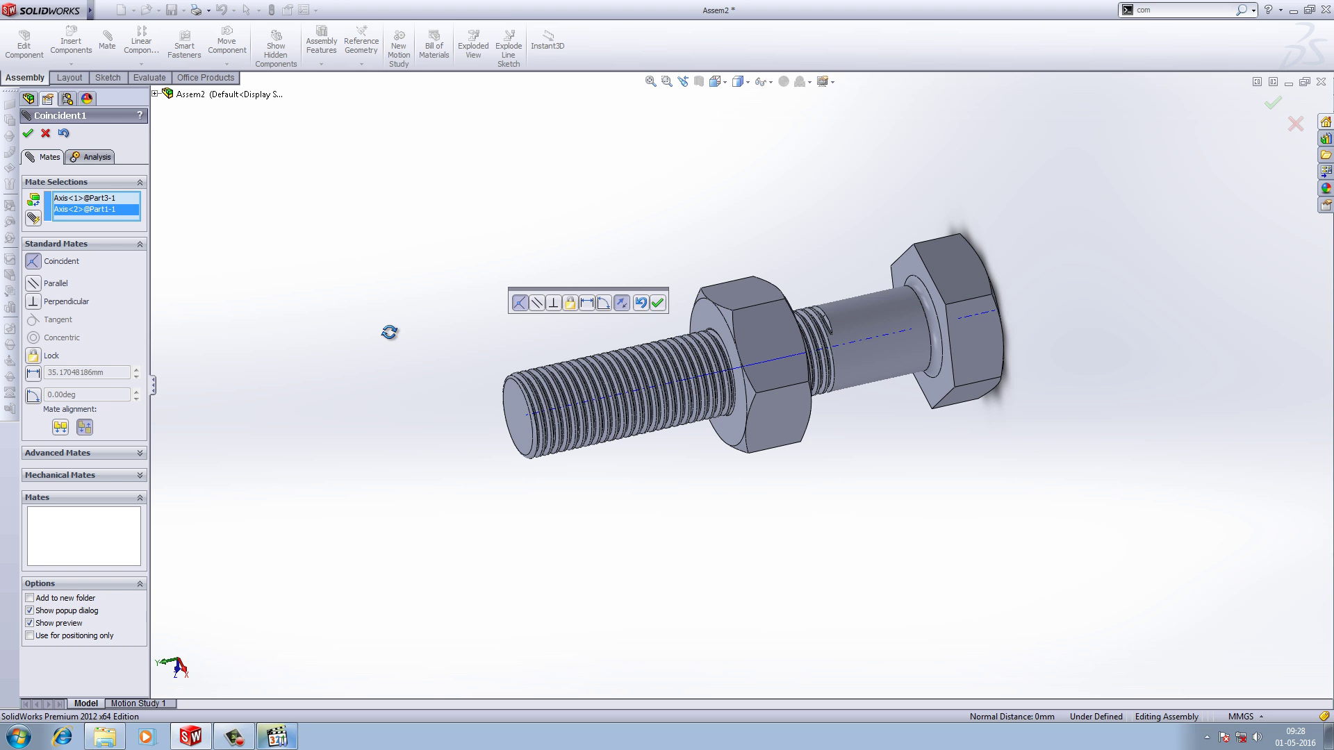
pyautogui.click(27, 134)
# Slide the nut along the shank onto the bolt threads and expand Mechanical Mates
pyautogui.moveTo(748, 323); pyautogui.dragTo(406, 379)
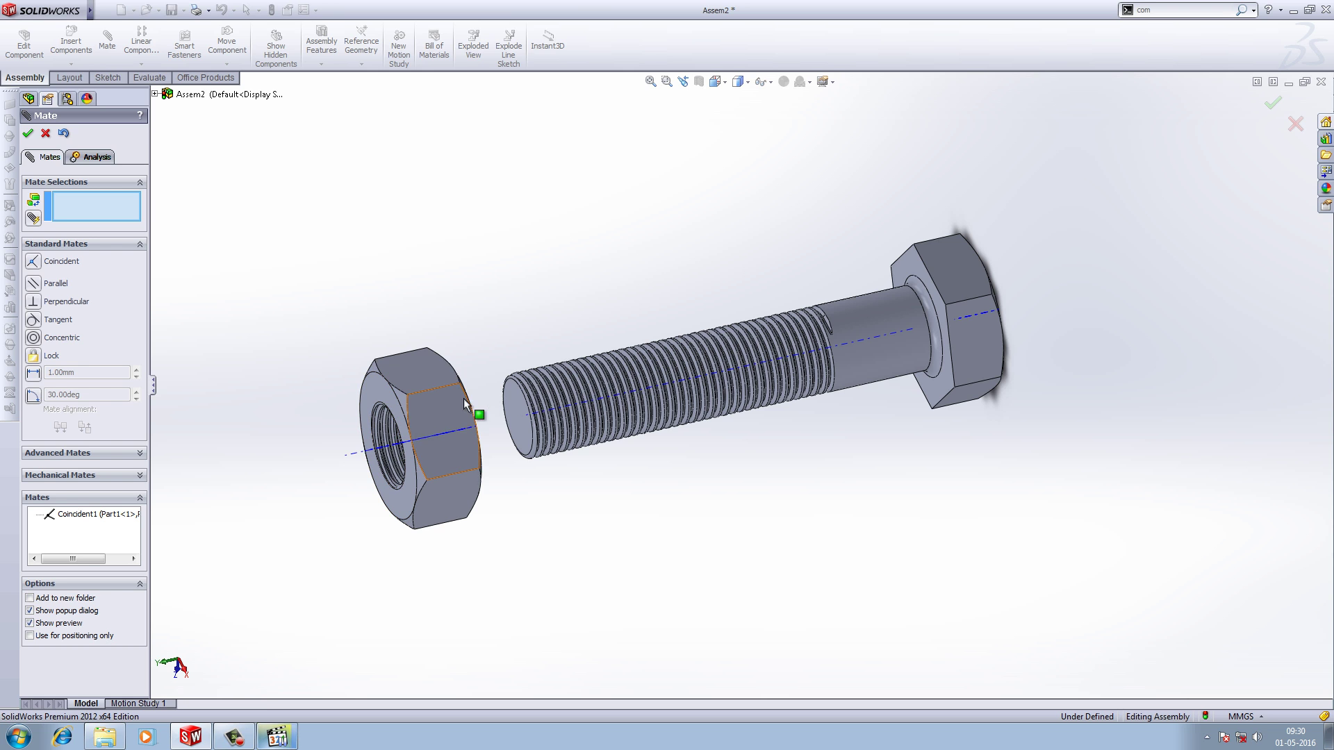
pyautogui.moveTo(465, 403); pyautogui.dragTo(702, 361)
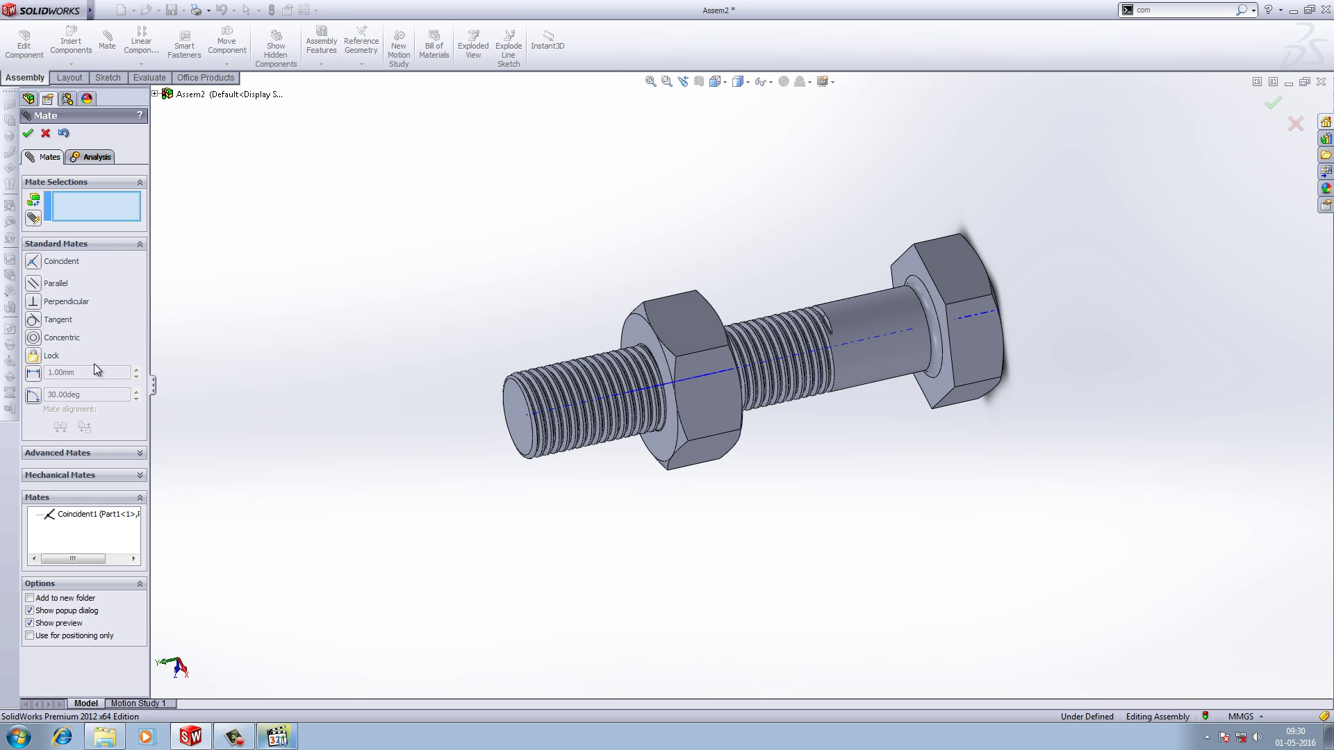
pyautogui.click(77, 478)
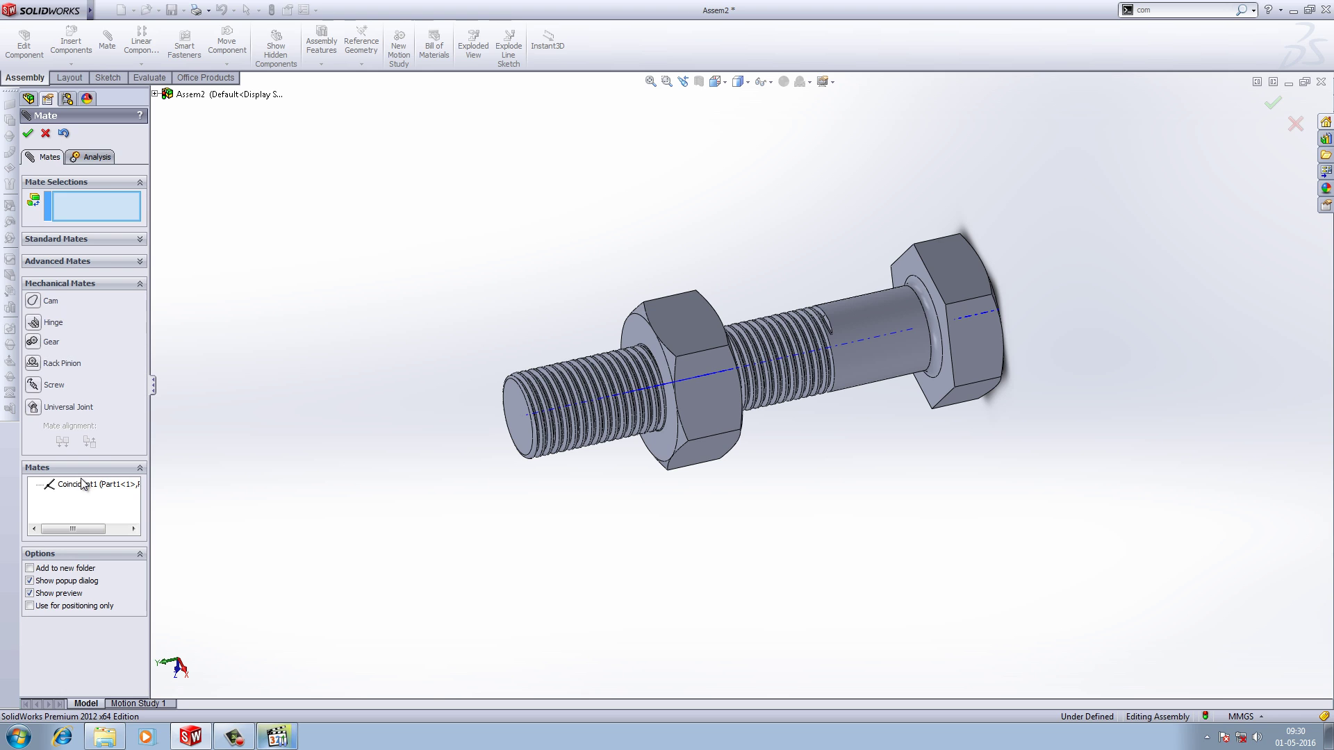
# Choose a Screw mate, hide the bolt, and select the nut's inner thread face
pyautogui.click(33, 387)
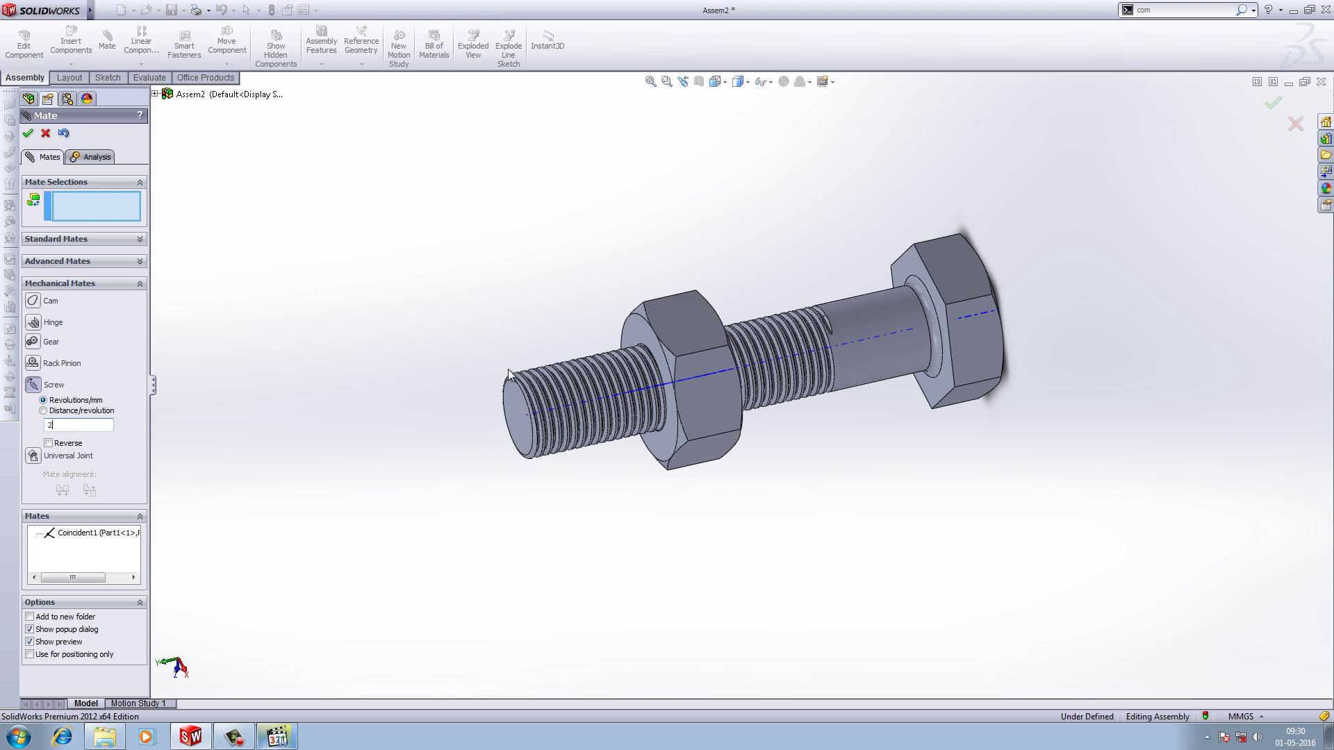
pyautogui.rightClick(543, 384)
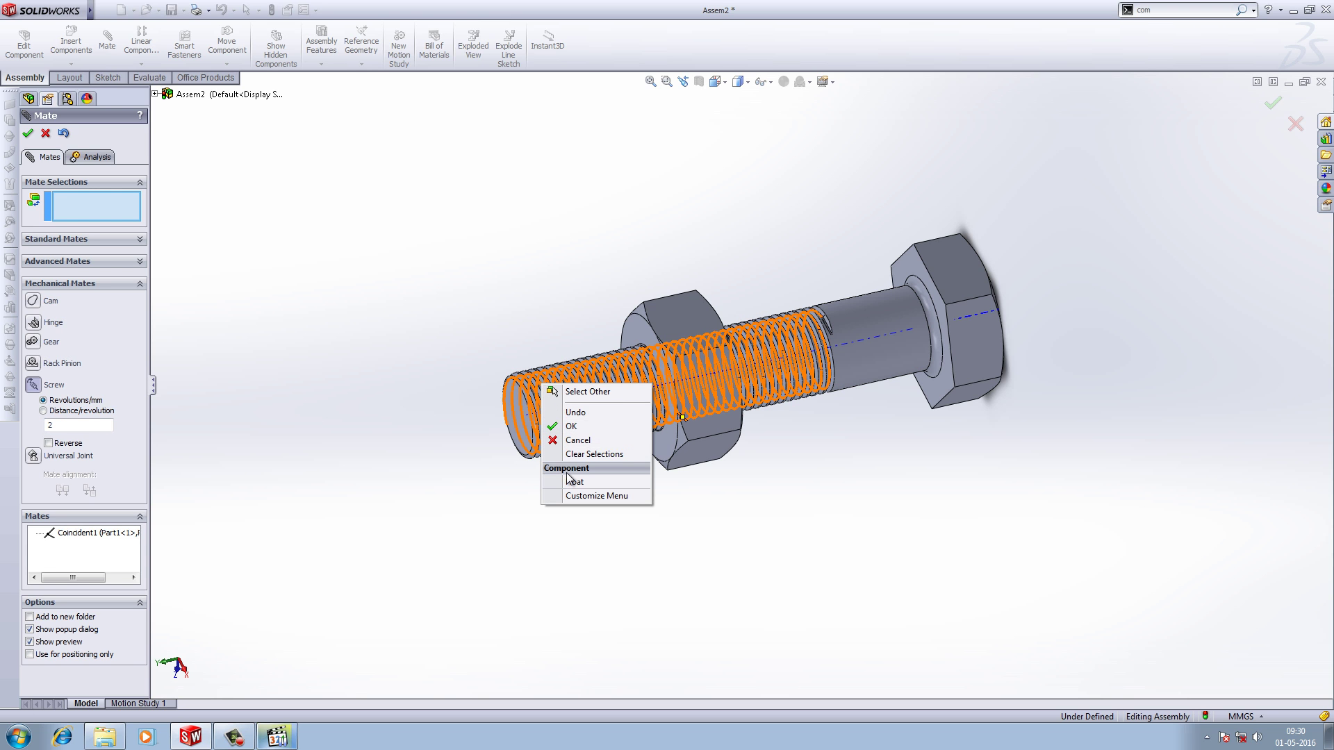
pyautogui.click(439, 438)
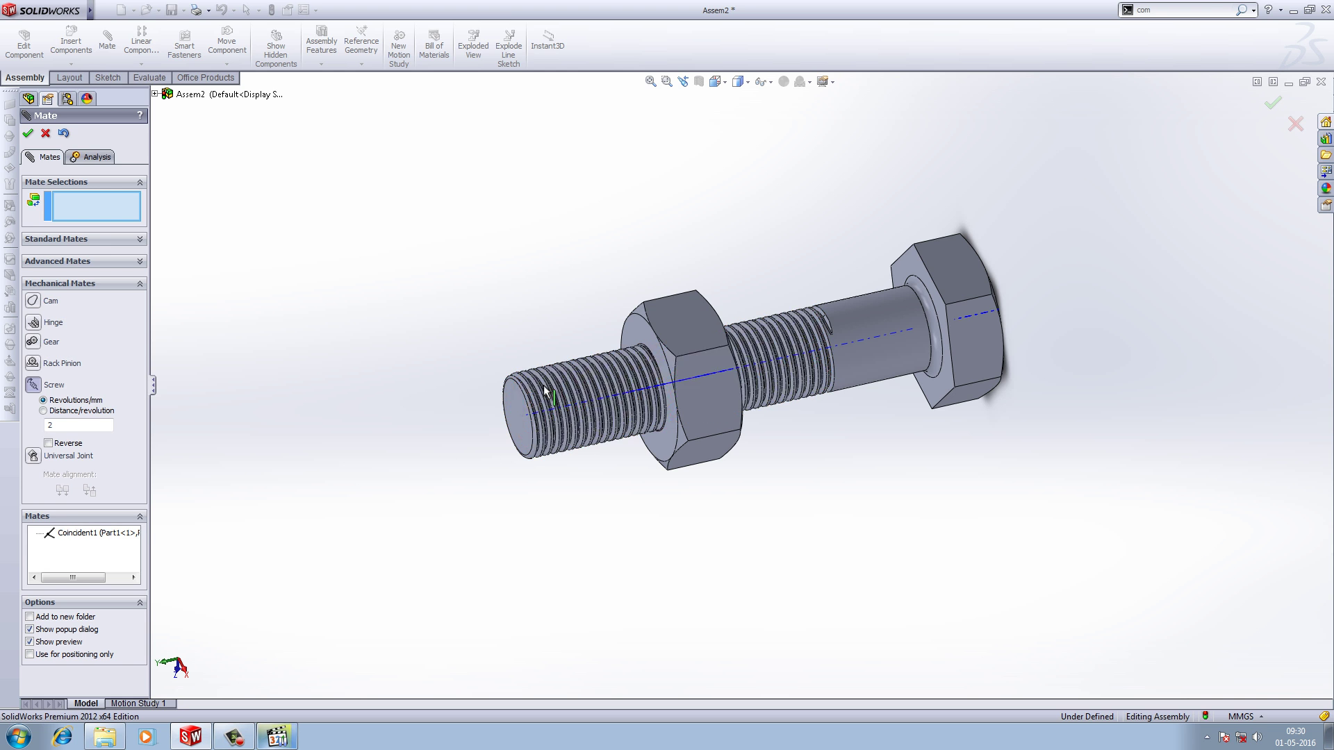
pyautogui.rightClick(861, 328)
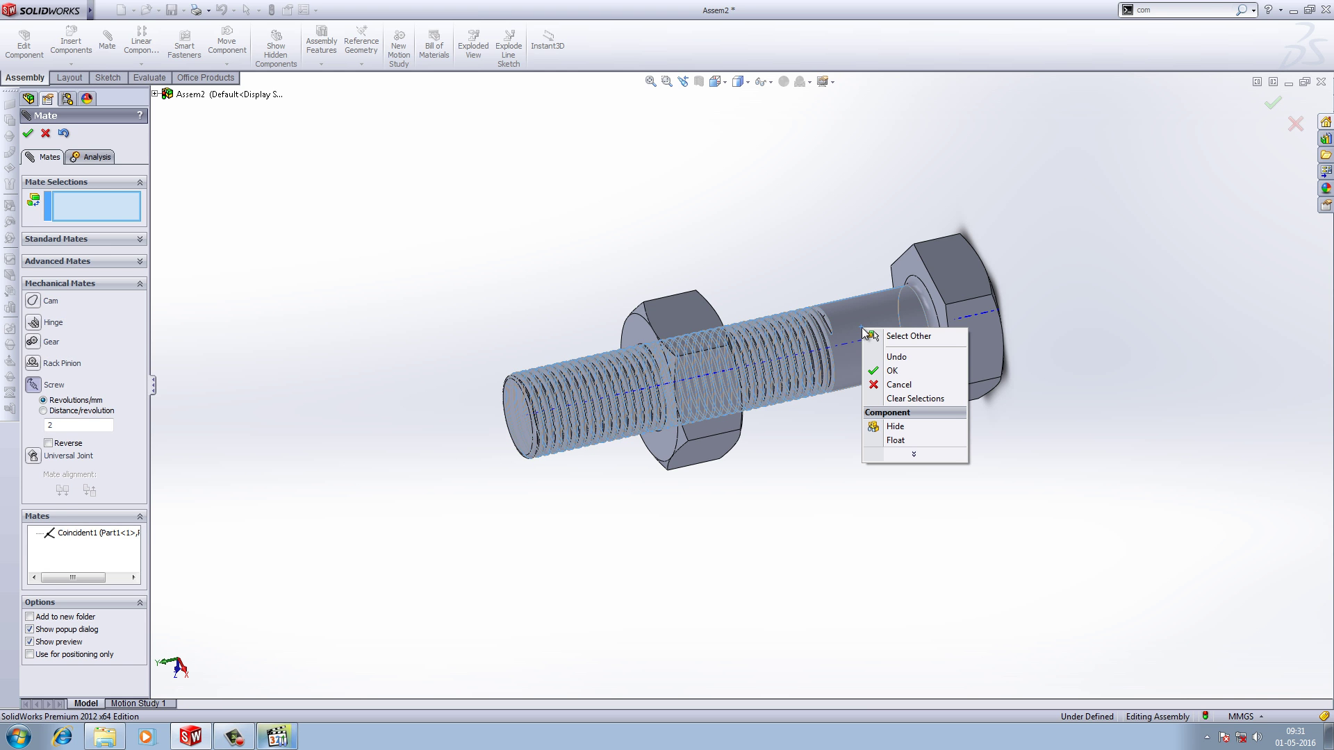
pyautogui.click(895, 426)
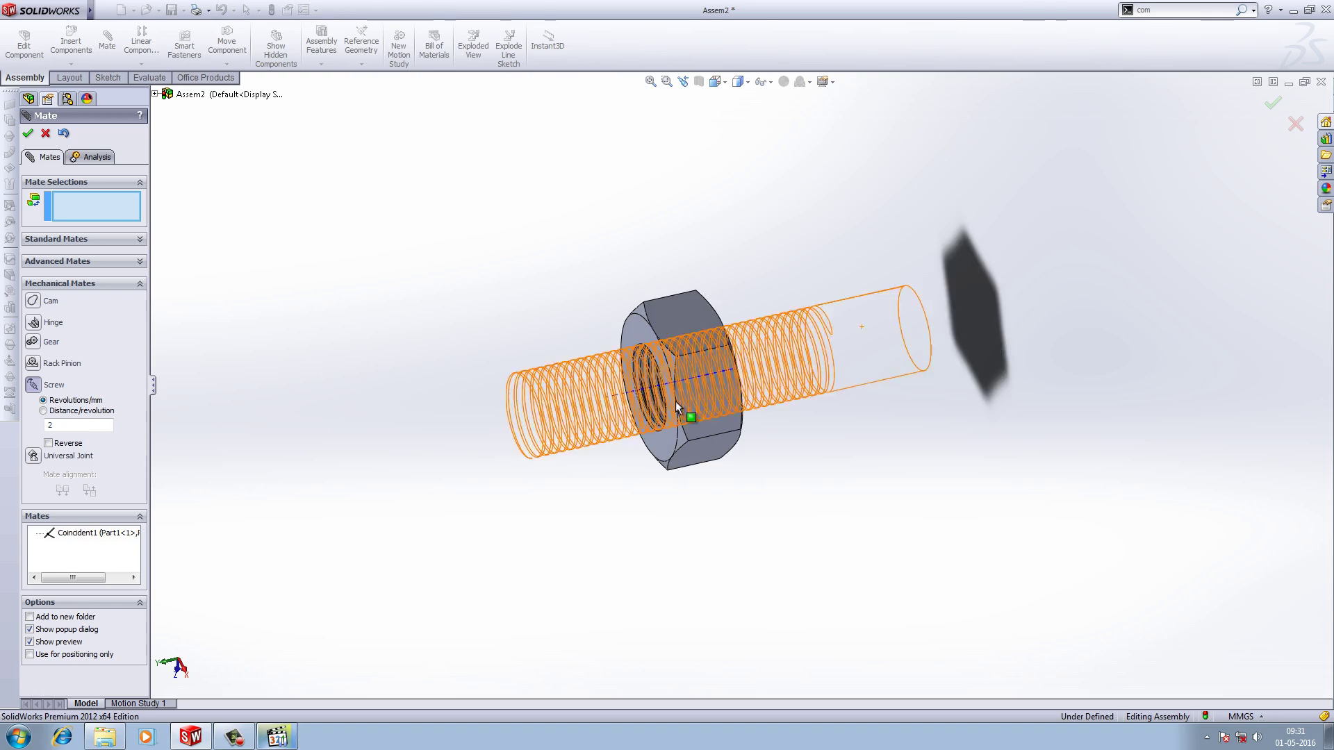
pyautogui.moveTo(585, 366); pyautogui.dragTo(594, 366, button='middle')
pyautogui.scroll(-10, 643, 372)
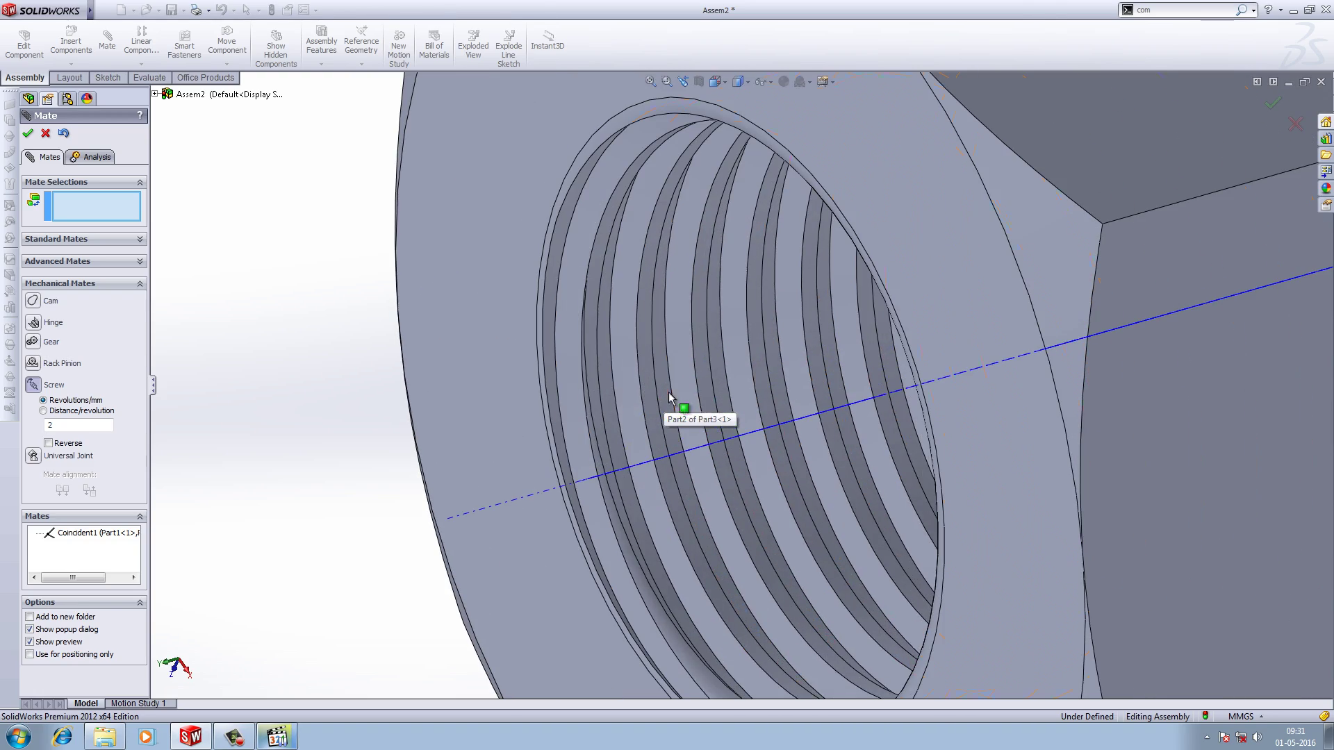
pyautogui.moveTo(706, 379); pyautogui.dragTo(562, 245, button='middle')
pyautogui.click(561, 245)
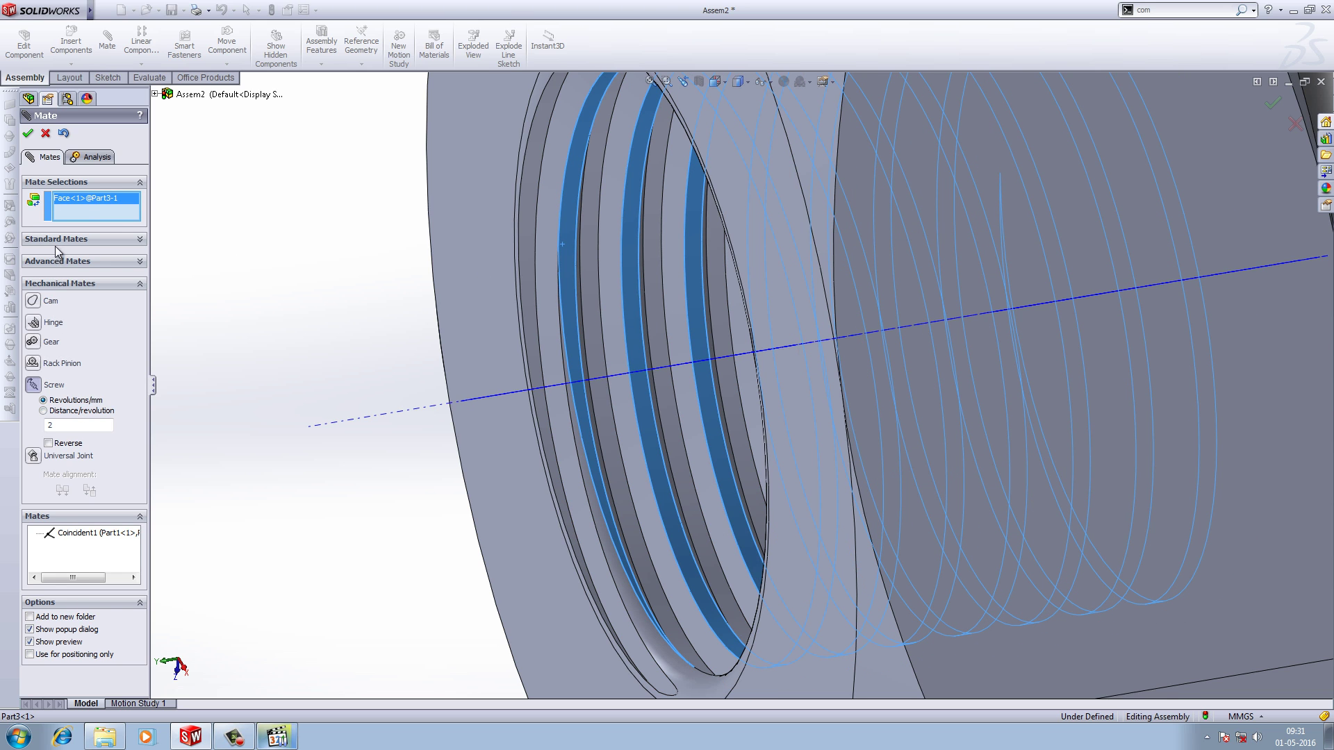
# Show the bolt again, select its thread face, and accept the reversed Screw1 mate
pyautogui.click(154, 94)
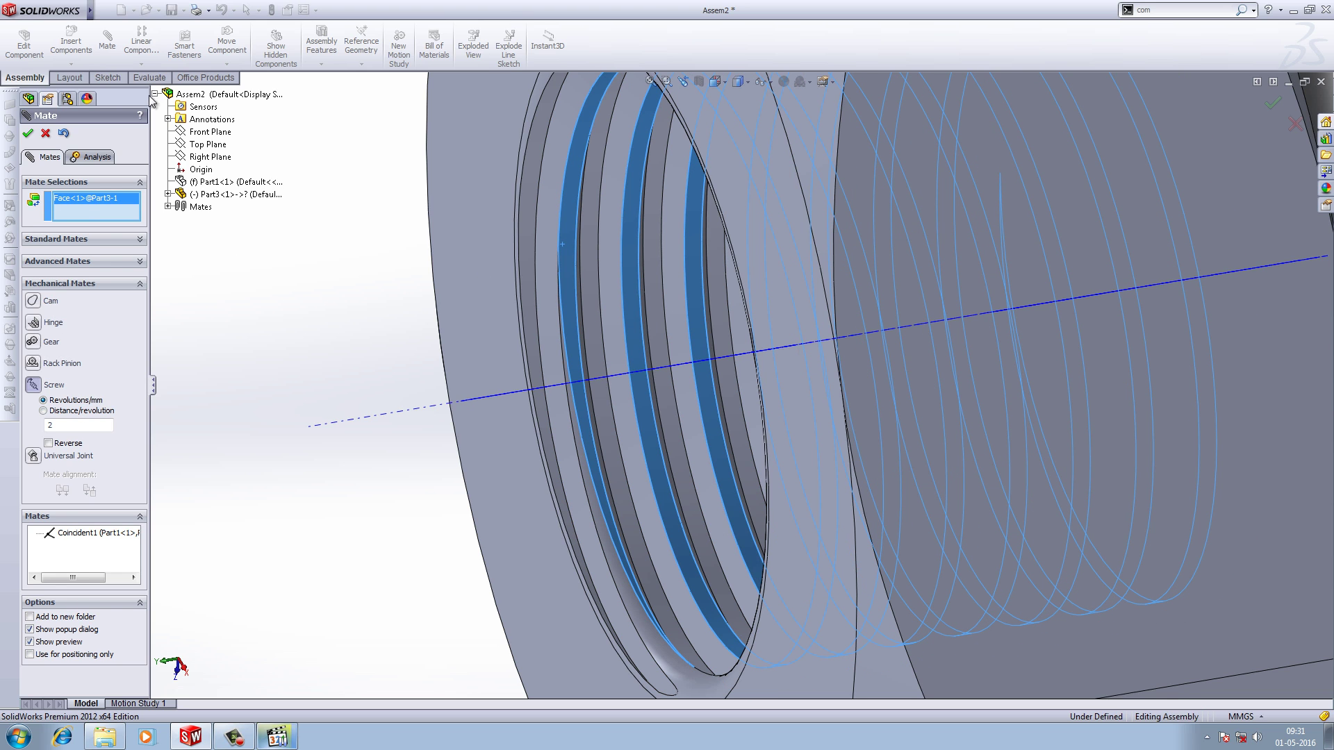
pyautogui.rightClick(205, 185)
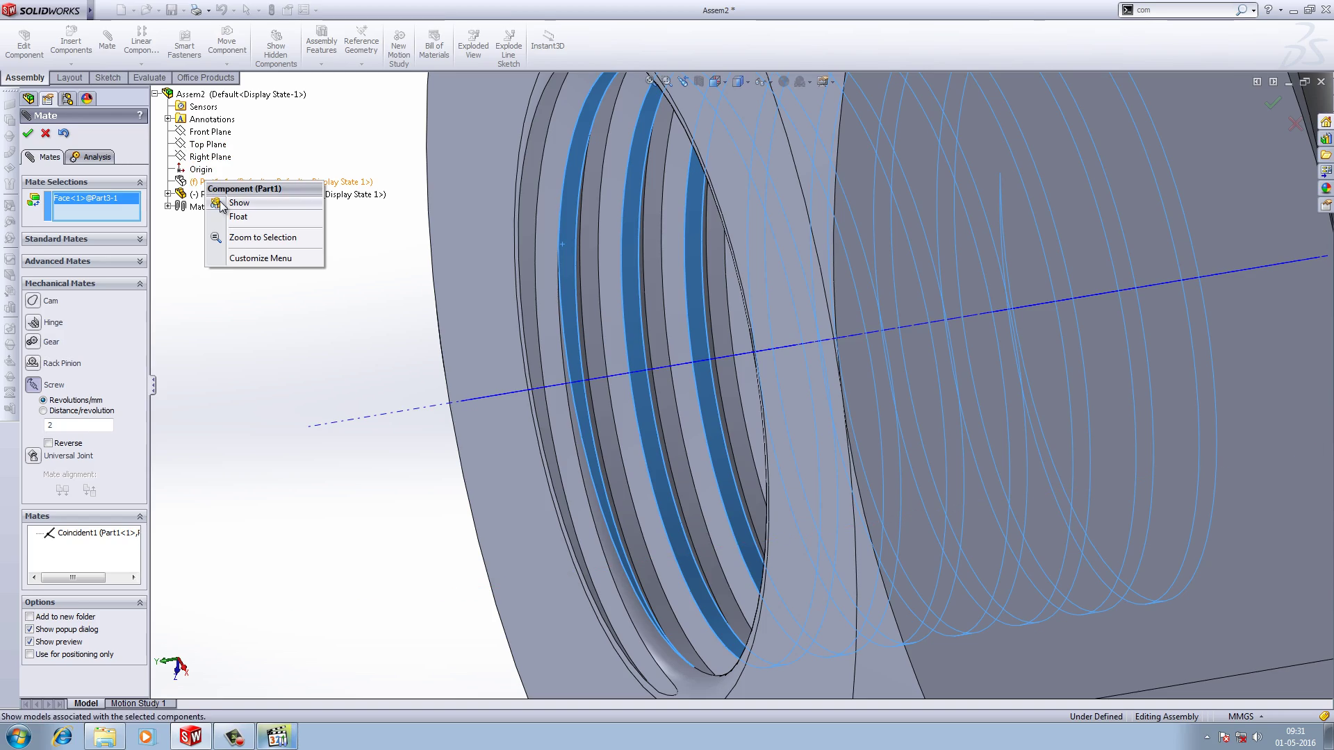
pyautogui.click(240, 204)
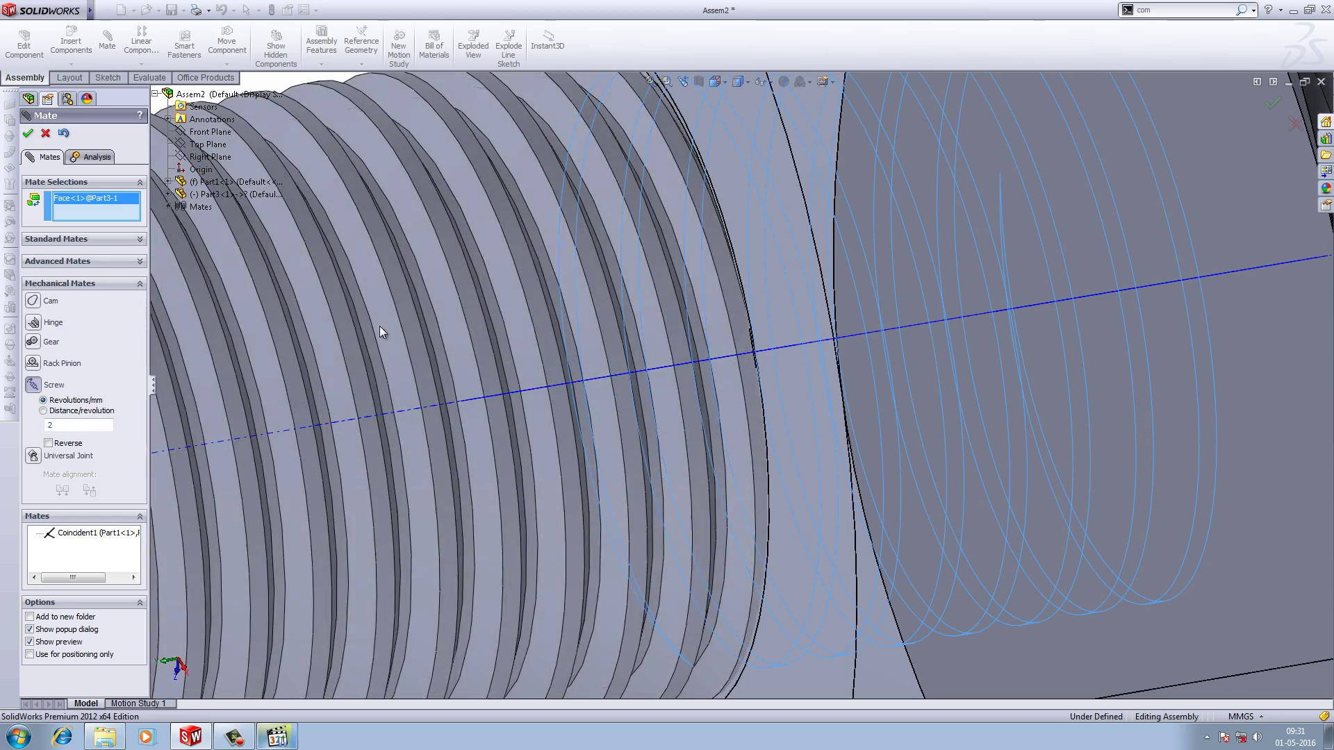
pyautogui.scroll(-5, 741, 405)
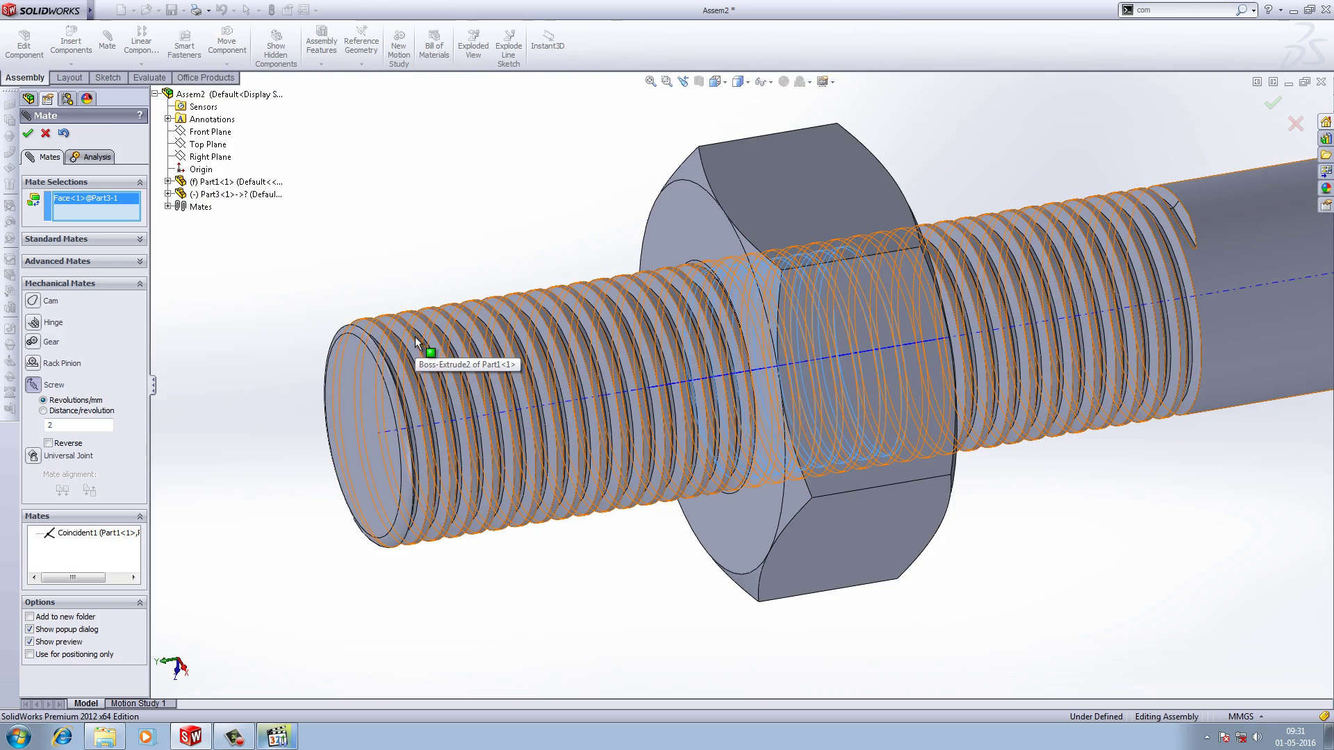
pyautogui.click(416, 341)
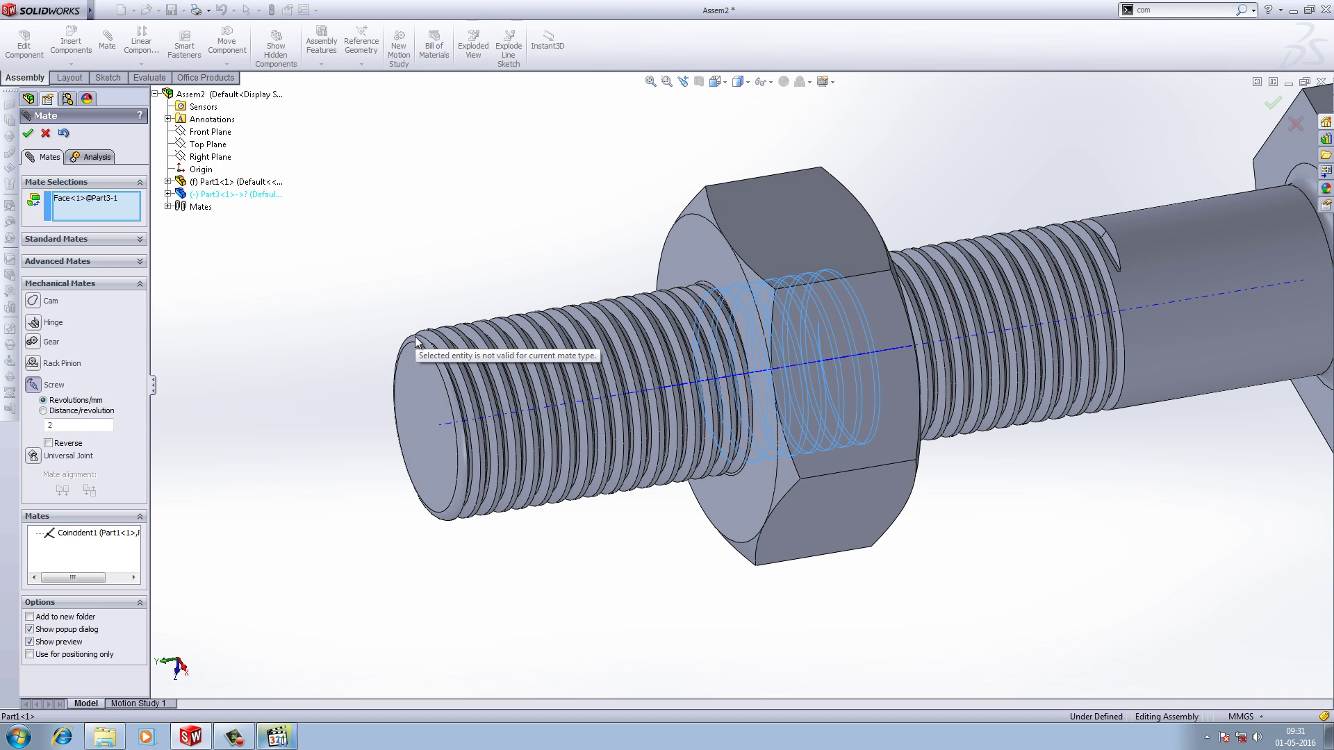
pyautogui.click(481, 335)
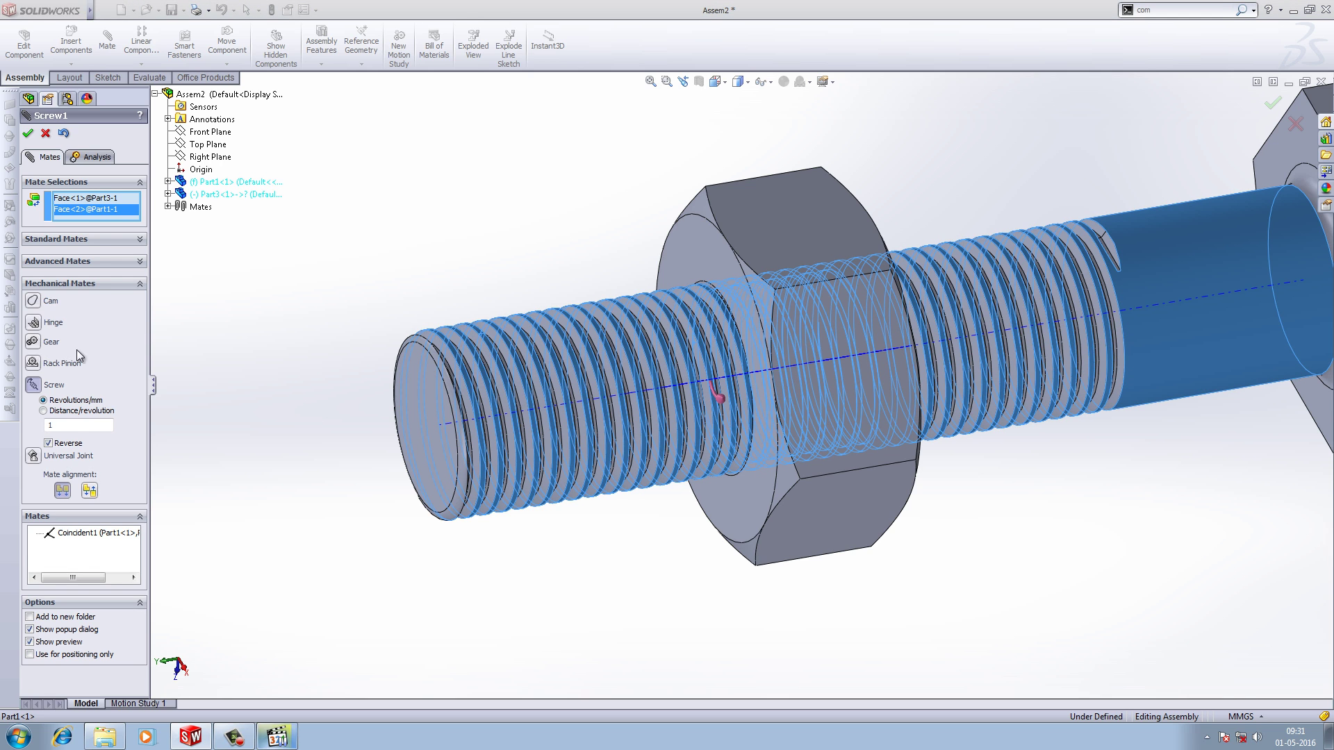
pyautogui.doubleClick(65, 422)
pyautogui.click(28, 132)
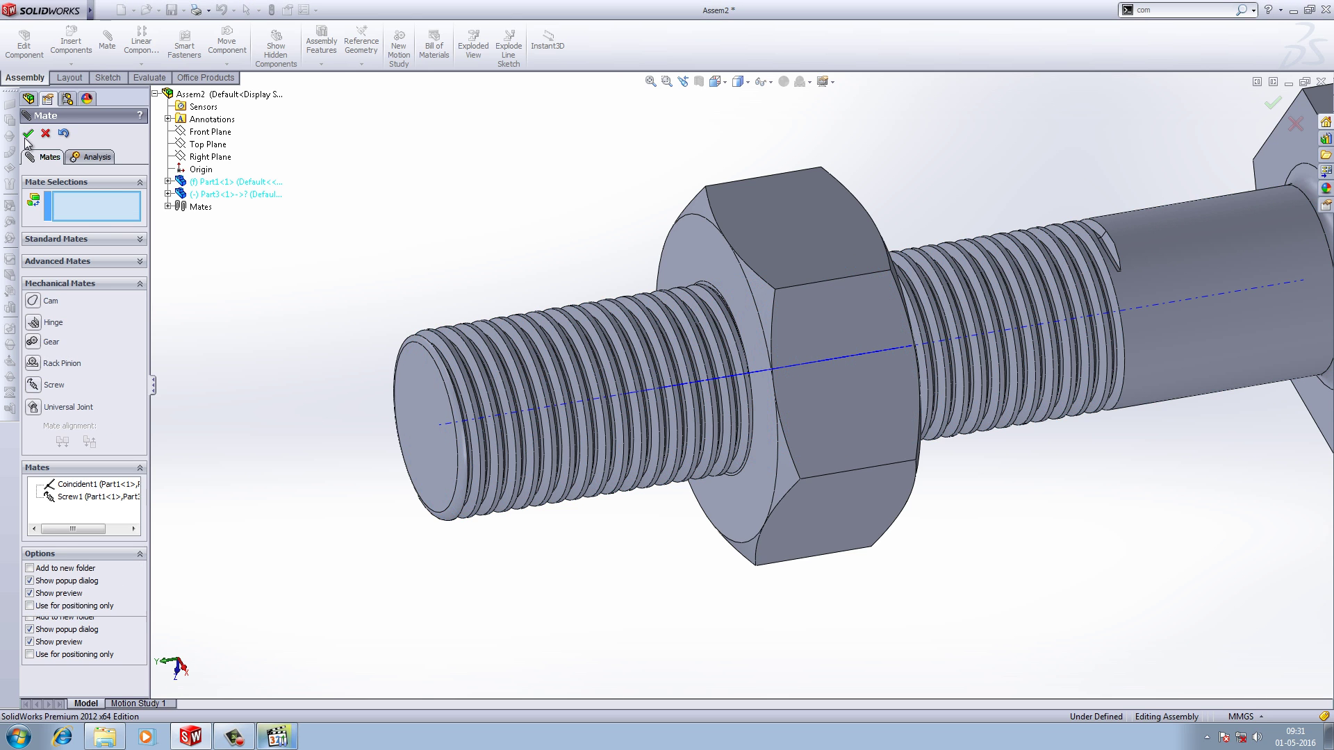
pyautogui.moveTo(744, 216); pyautogui.dragTo(834, 487)
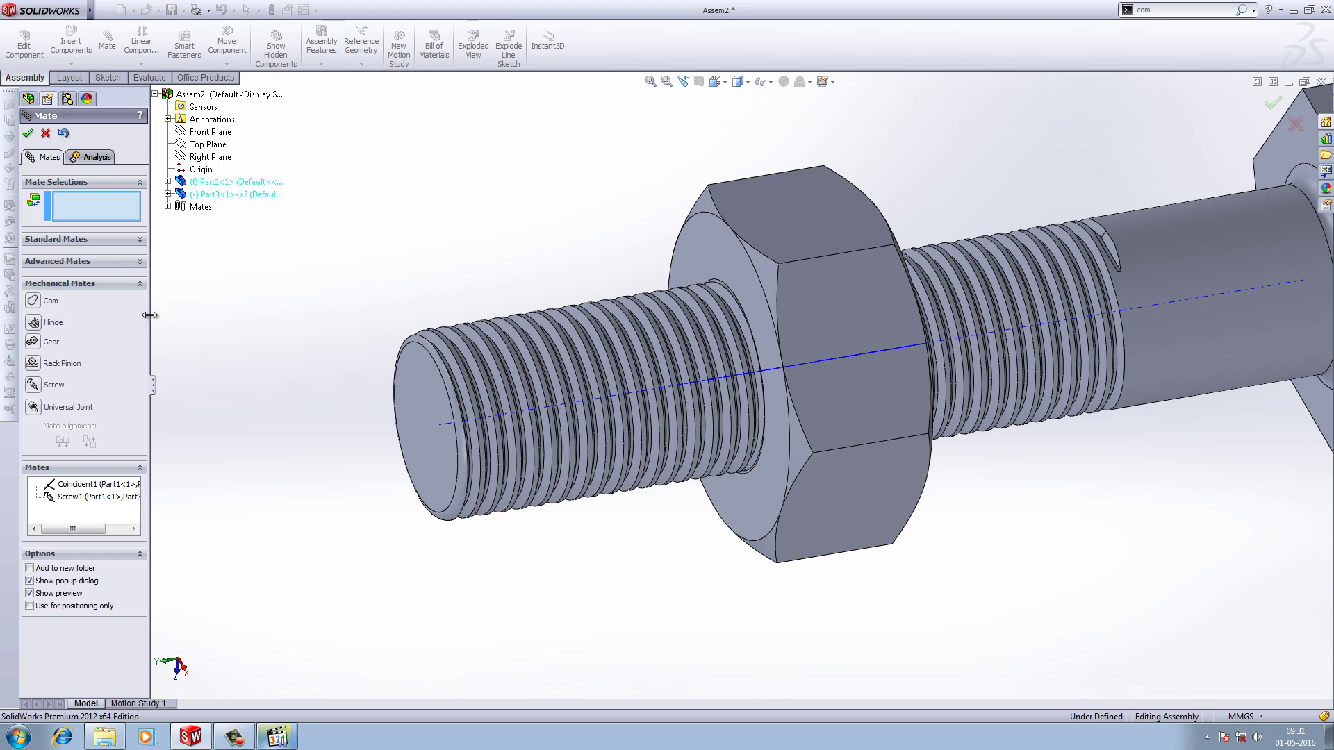
# Review Screw1's two selected thread faces, accept, and turn the nut to test
pyautogui.click(78, 498)
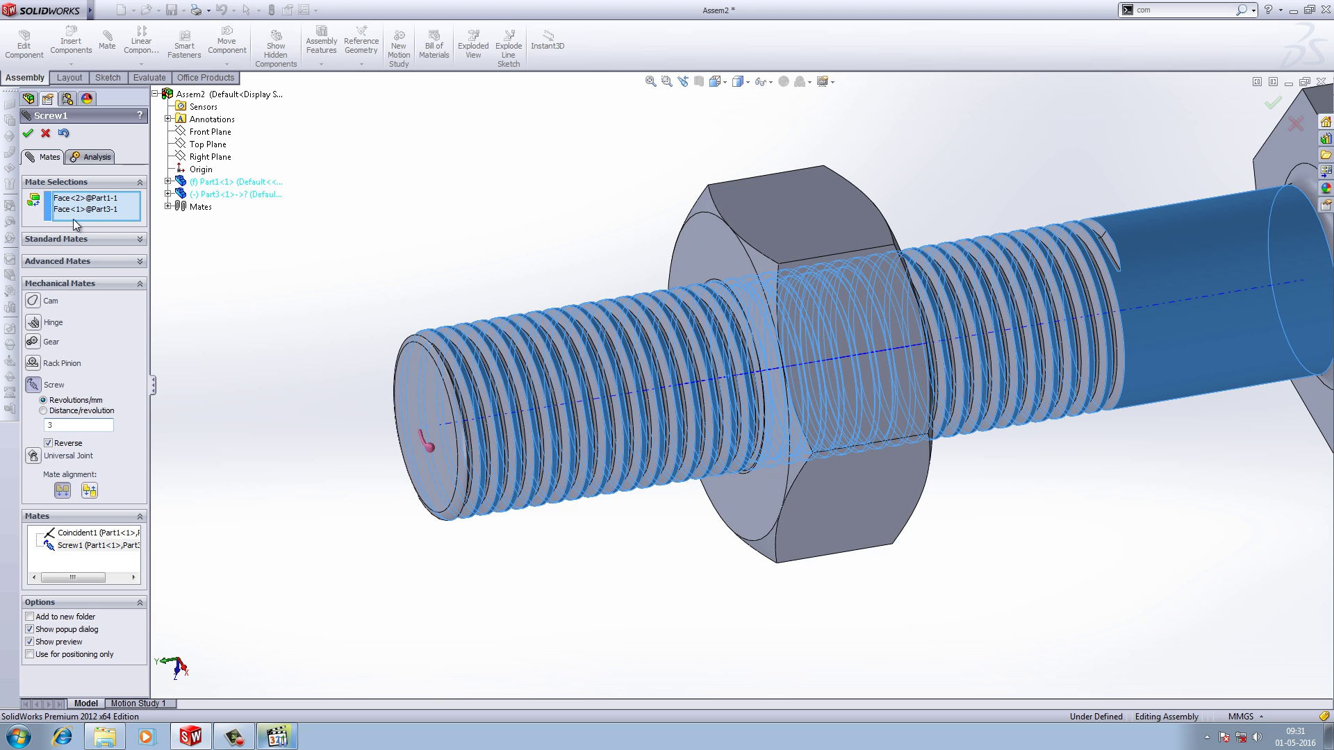
pyautogui.click(76, 202)
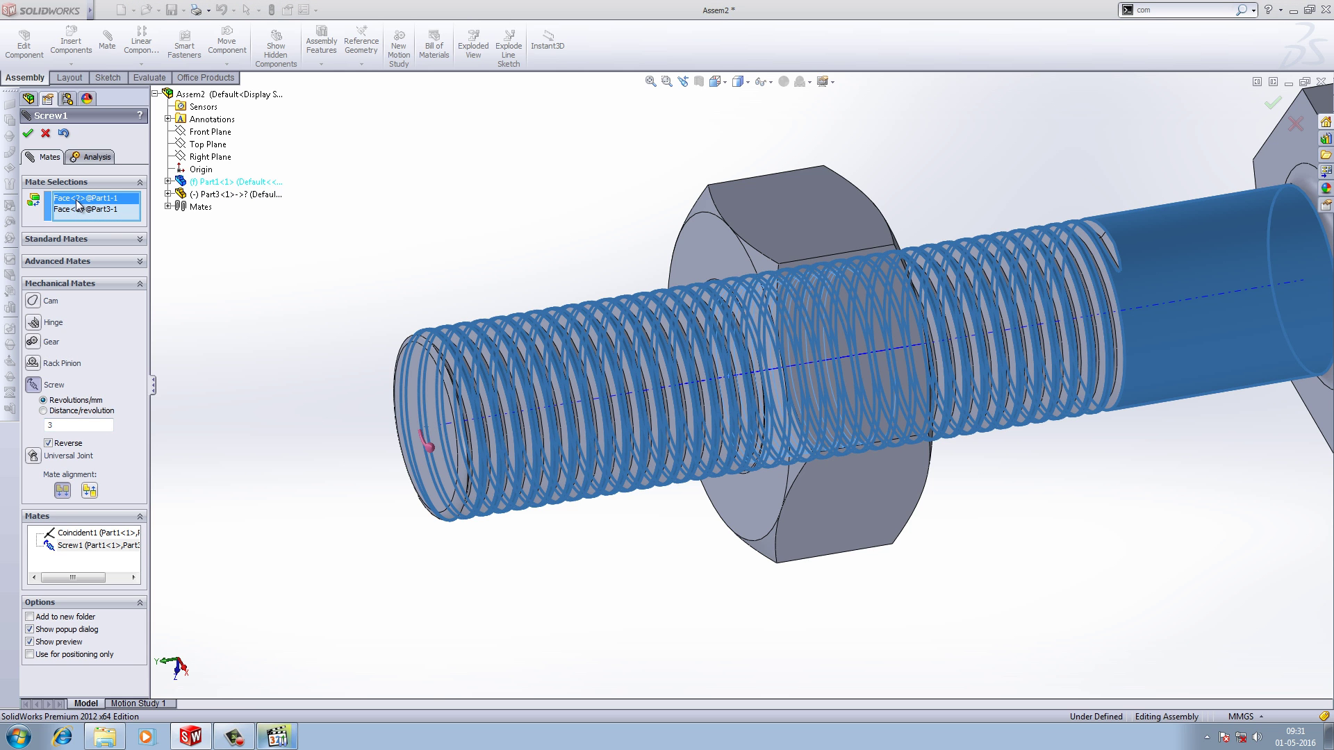
pyautogui.click(76, 210)
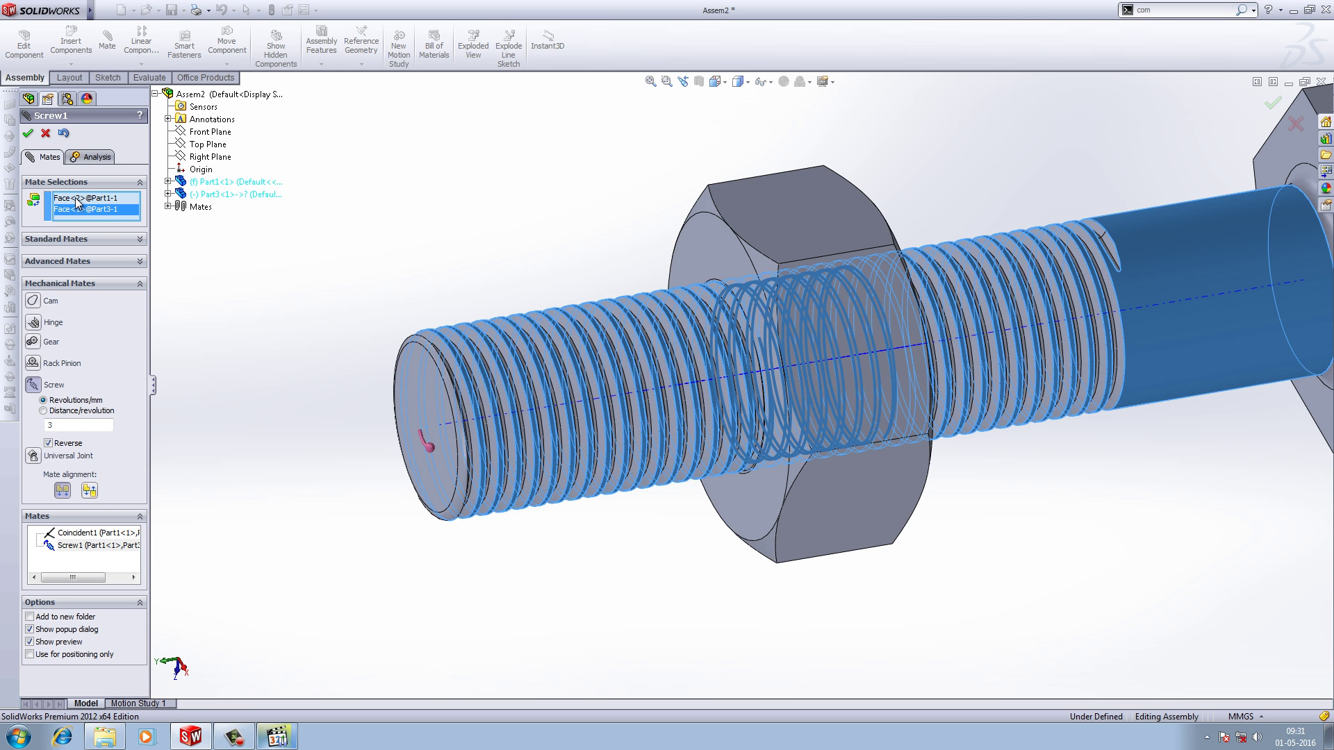
pyautogui.click(76, 202)
pyautogui.click(78, 210)
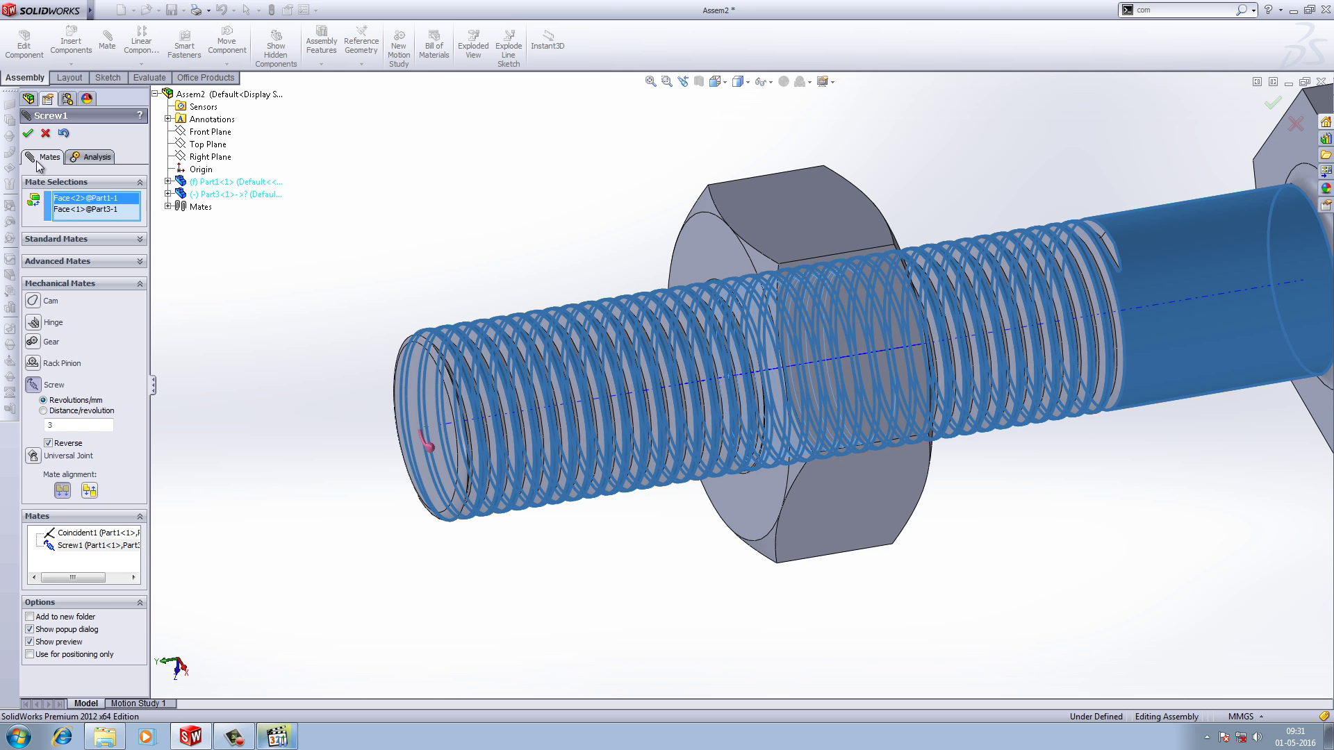
pyautogui.click(28, 133)
pyautogui.moveTo(754, 219); pyautogui.dragTo(626, 332)
pyautogui.moveTo(626, 332); pyautogui.dragTo(674, 336, button='middle')
pyautogui.moveTo(674, 336); pyautogui.dragTo(793, 378)
pyautogui.moveTo(793, 378); pyautogui.dragTo(719, 415, button='middle')
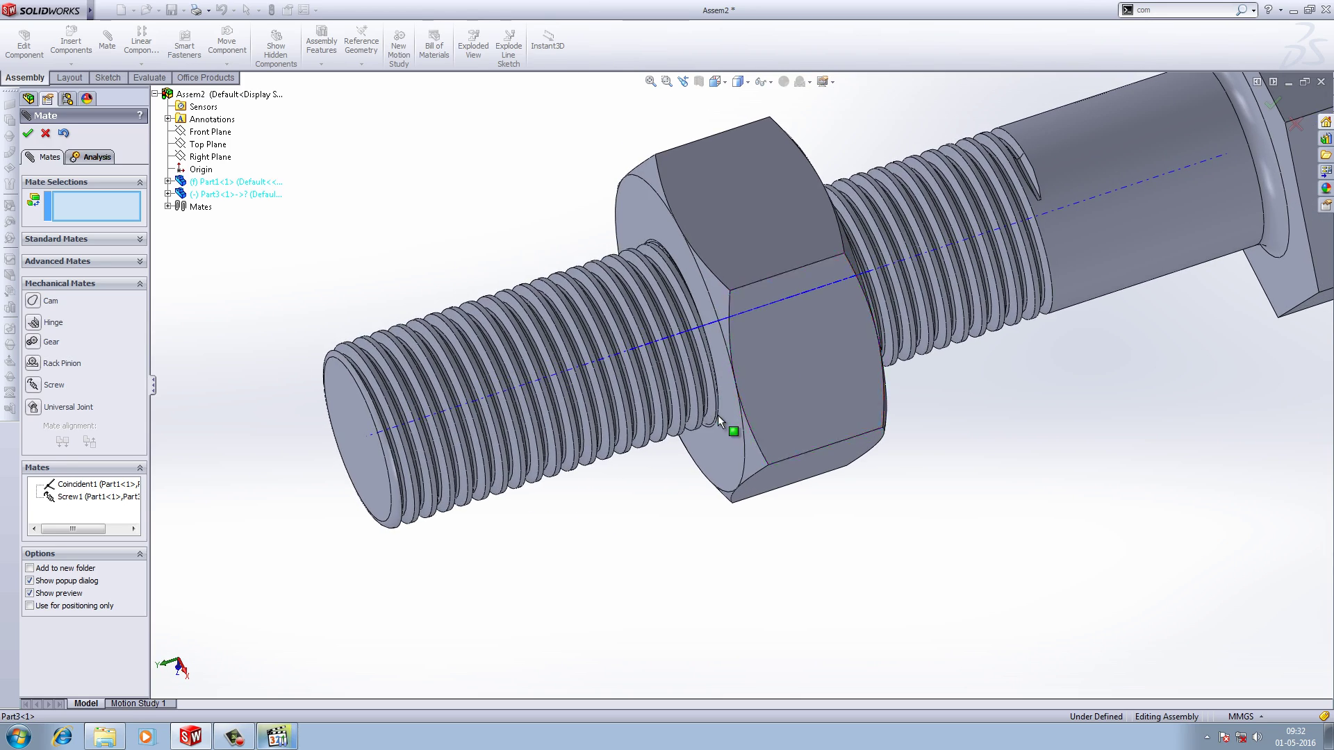
# Flip Screw1's mate alignment and flip it back, dismissing each warning
pyautogui.click(67, 498)
pyautogui.click(67, 492)
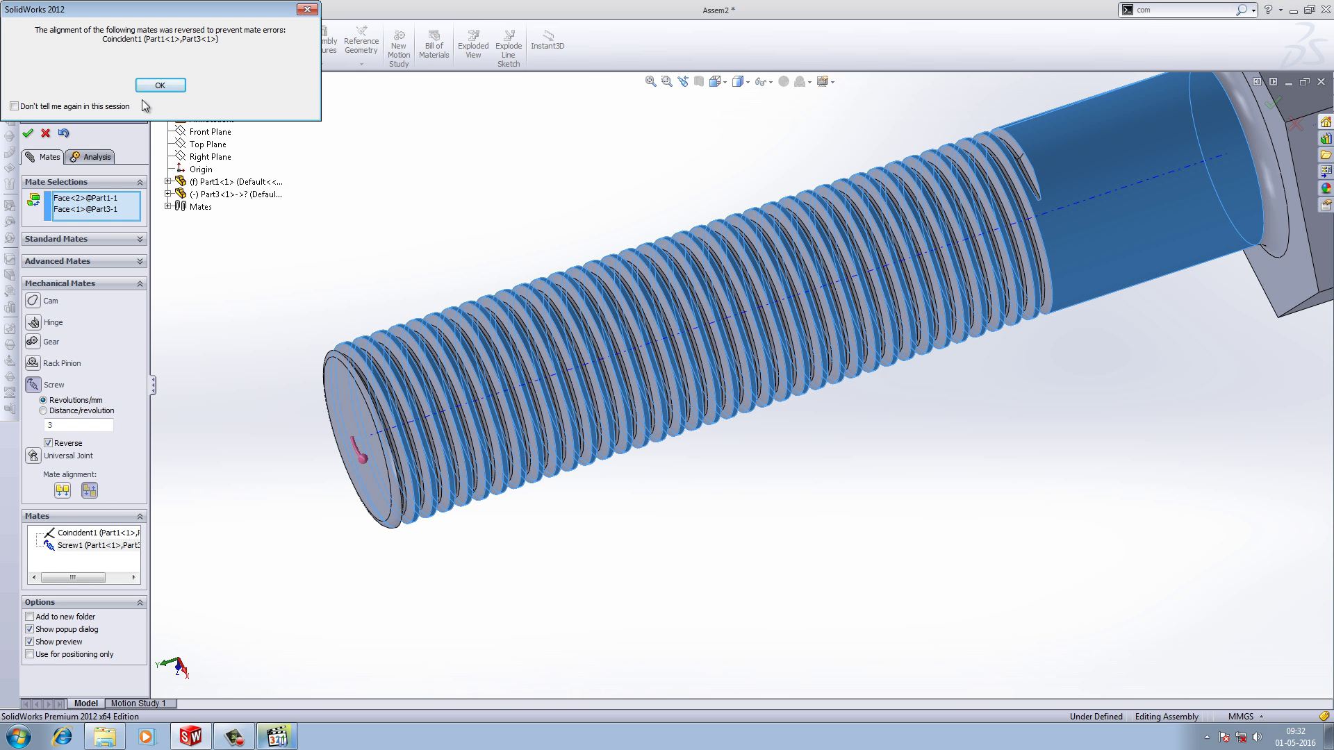
pyautogui.click(156, 86)
pyautogui.click(62, 492)
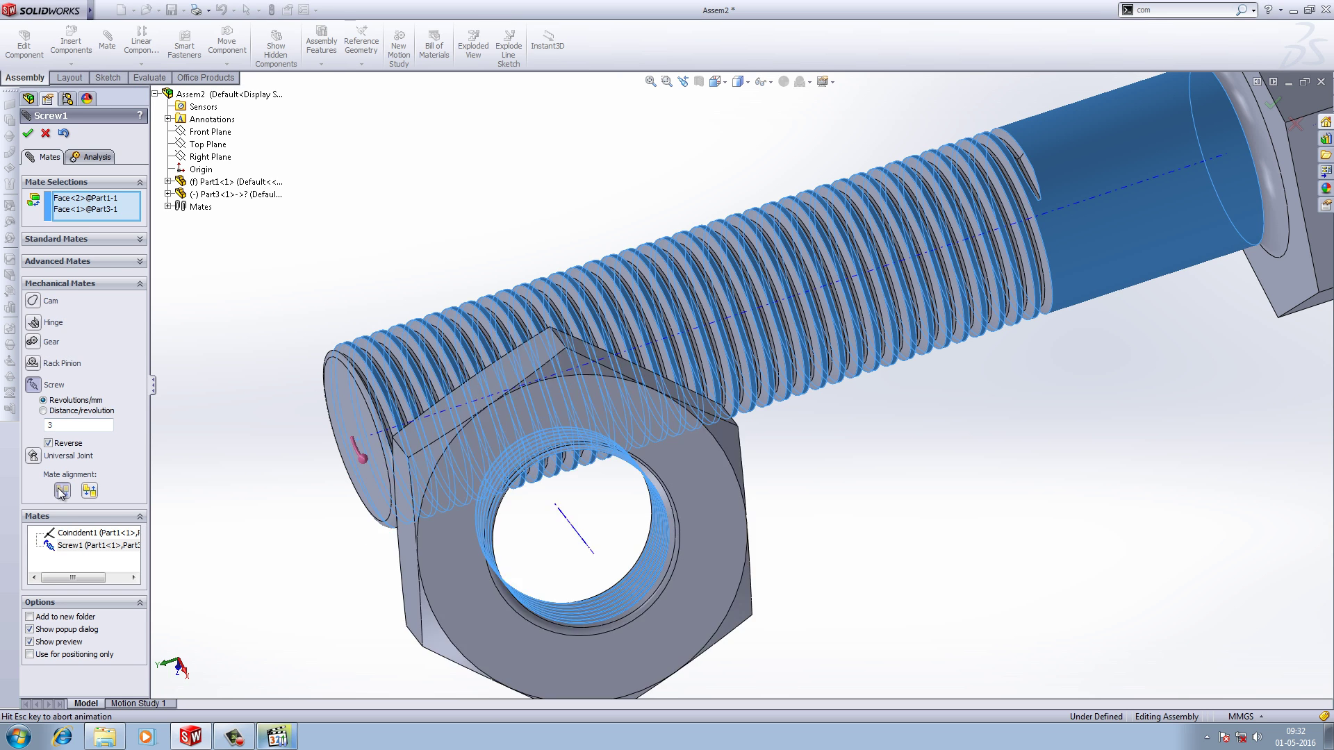
pyautogui.click(162, 88)
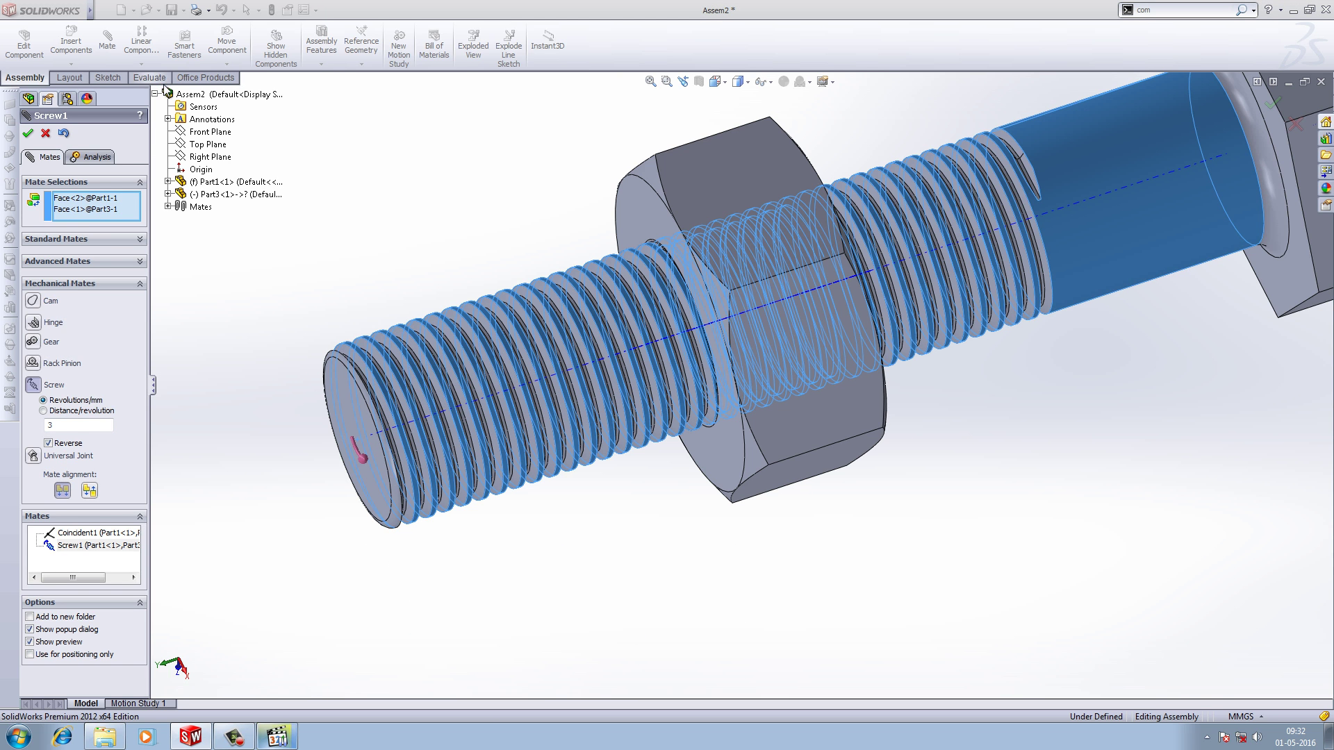
# Set Screw1 to 2.00 mm distance per revolution, accept, and turn the nut to test
pyautogui.click(65, 424)
pyautogui.click(56, 412)
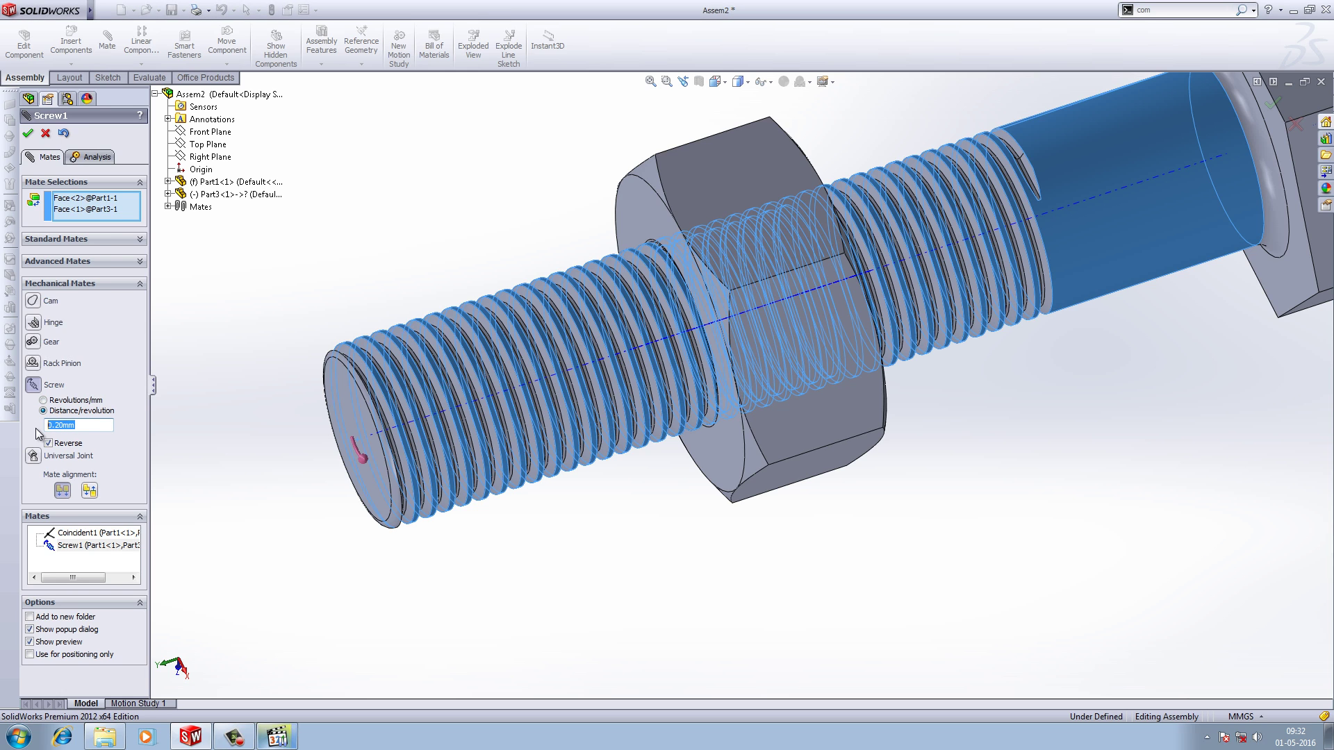
pyautogui.write('2')
pyautogui.click(99, 203)
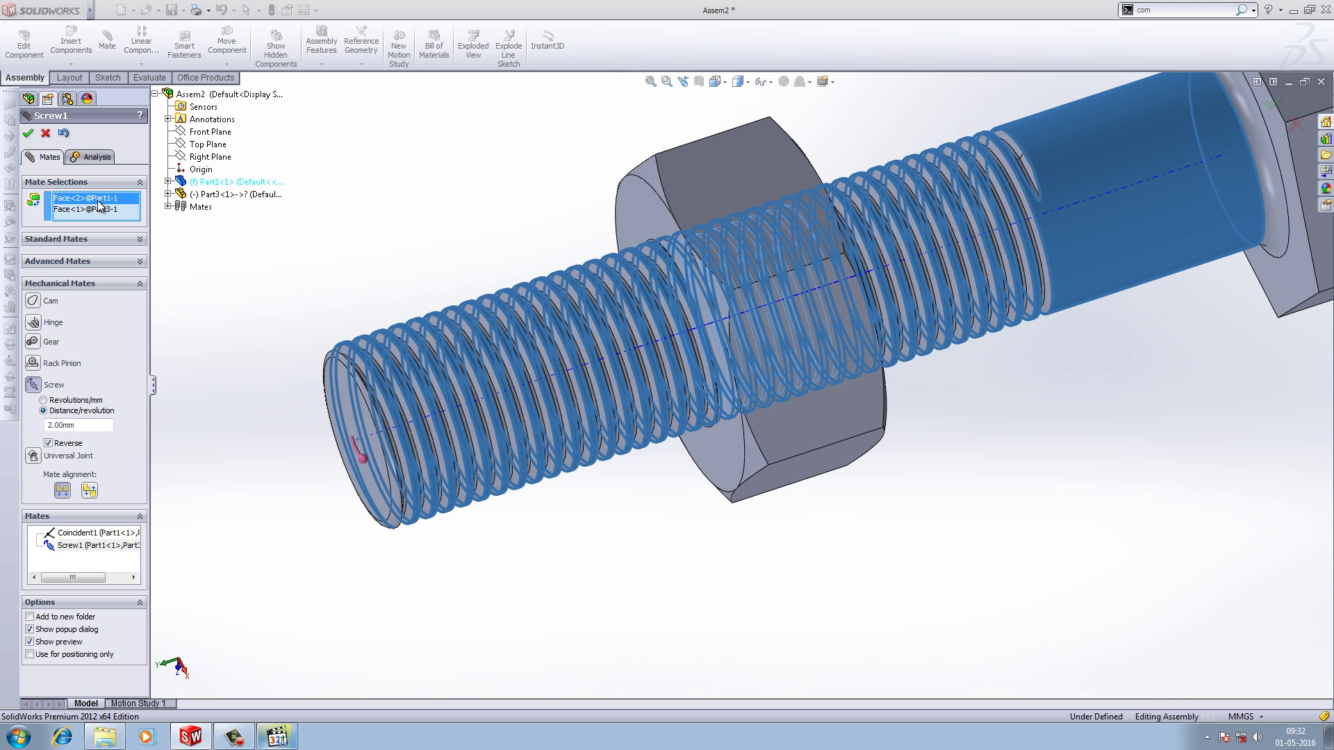
pyautogui.click(99, 210)
pyautogui.click(95, 202)
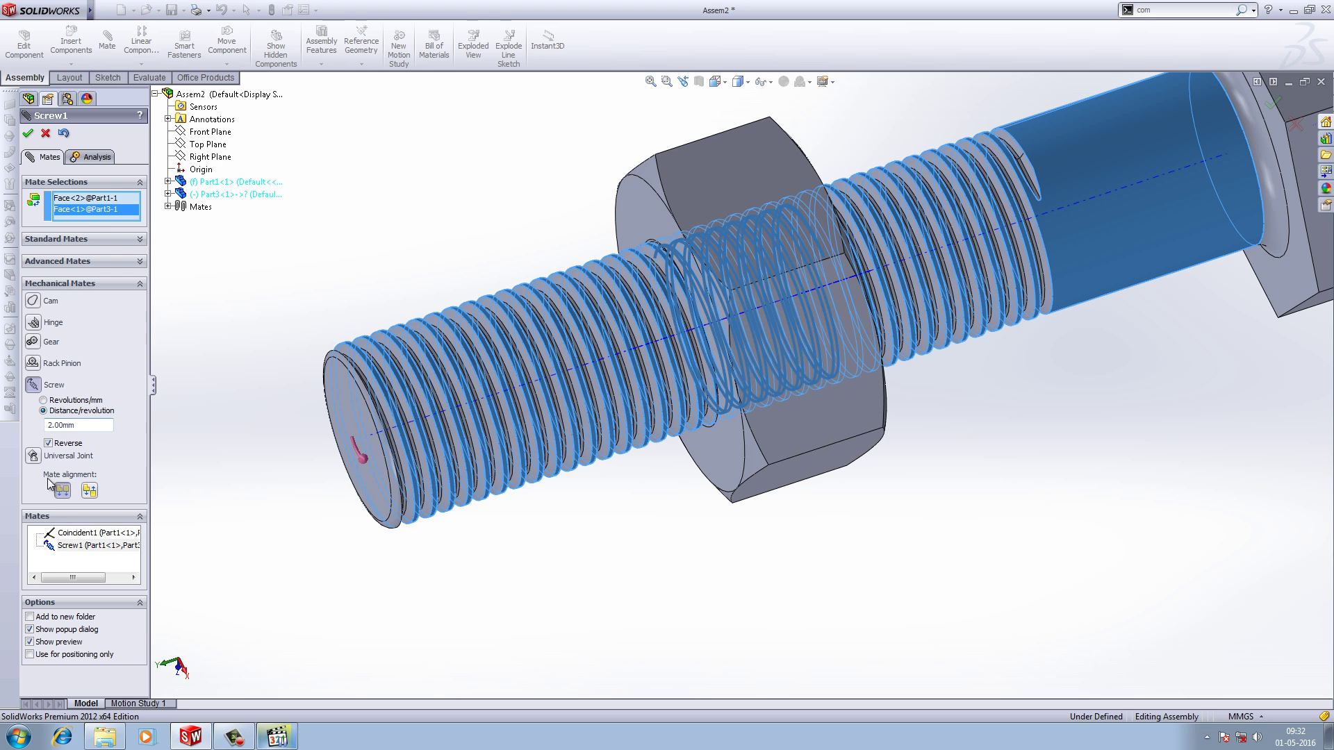
pyautogui.click(28, 134)
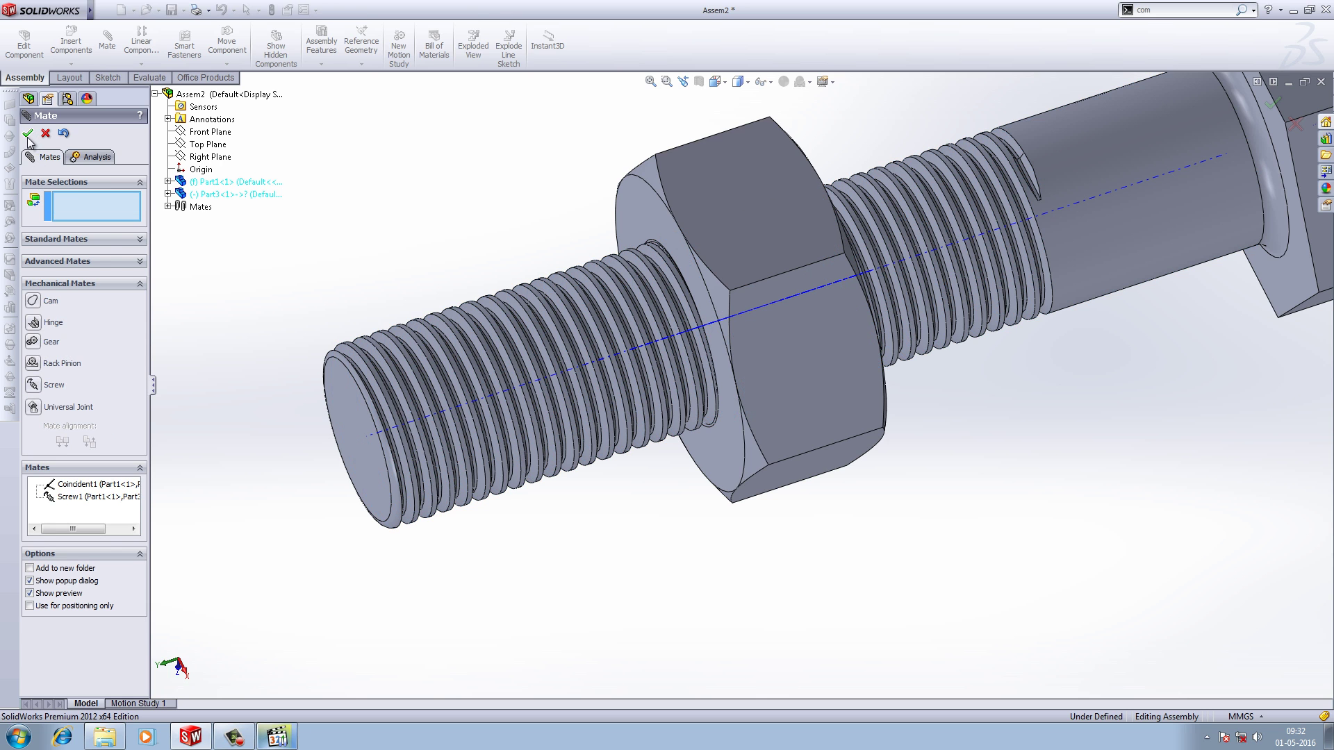
pyautogui.click(715, 228)
pyautogui.moveTo(751, 428); pyautogui.dragTo(864, 360)
# Edit Screw1, flip its mate alignment, and change the pitch to 3.00 mm per revolution
pyautogui.scroll(-3, 768, 298)
pyautogui.moveTo(800, 290); pyautogui.dragTo(407, 217)
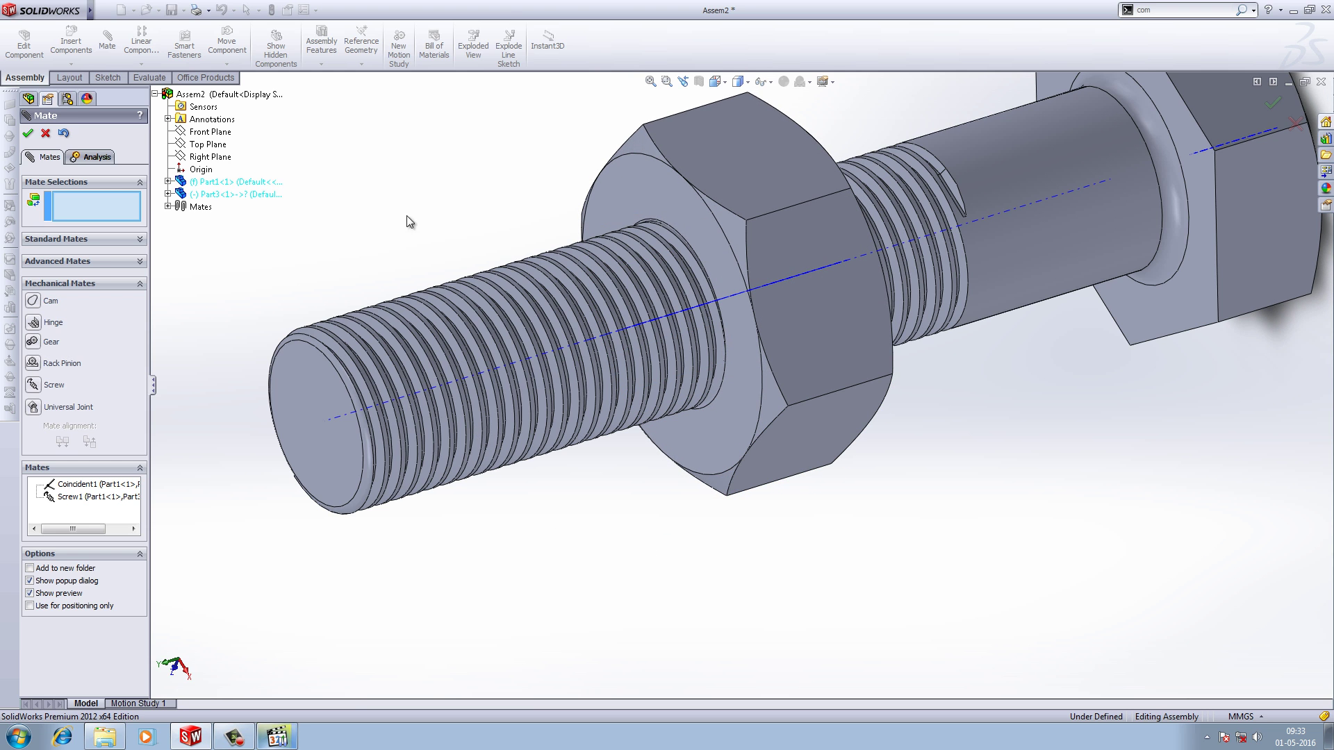
pyautogui.click(83, 497)
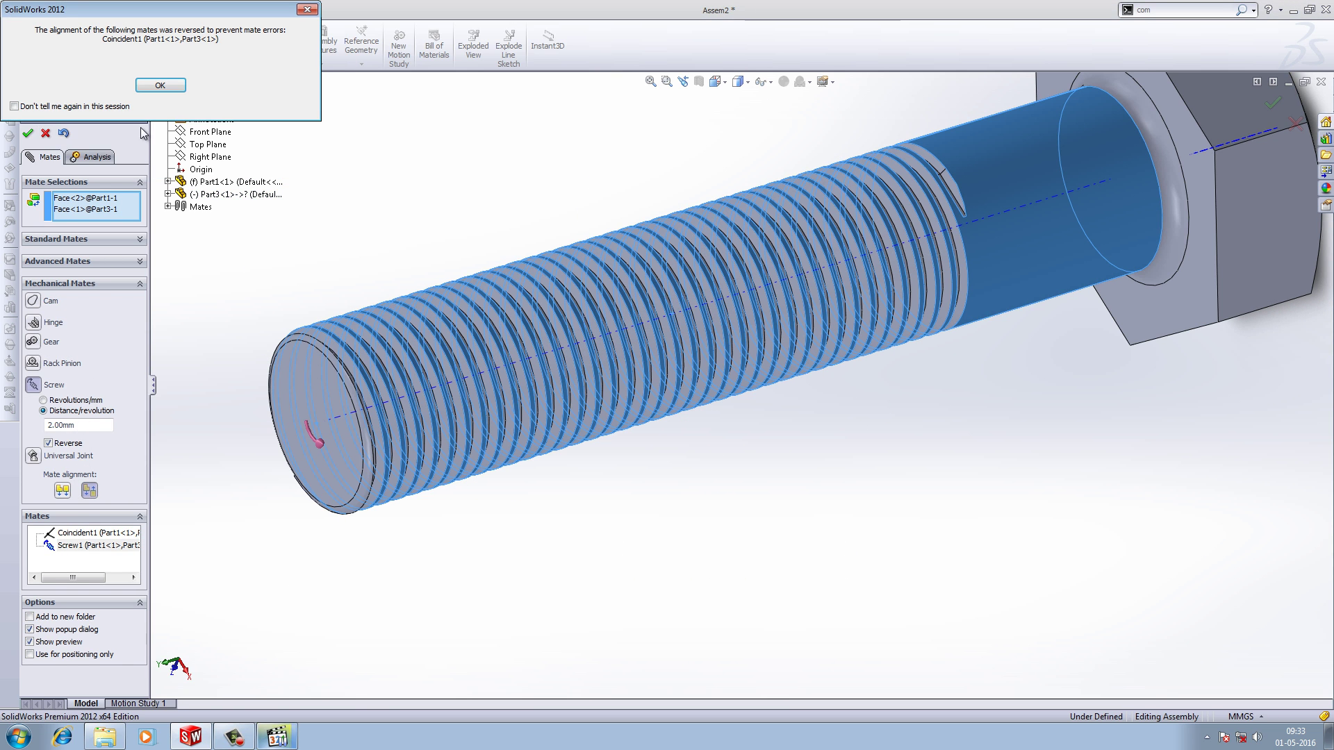
pyautogui.press('Return')
pyautogui.click(62, 492)
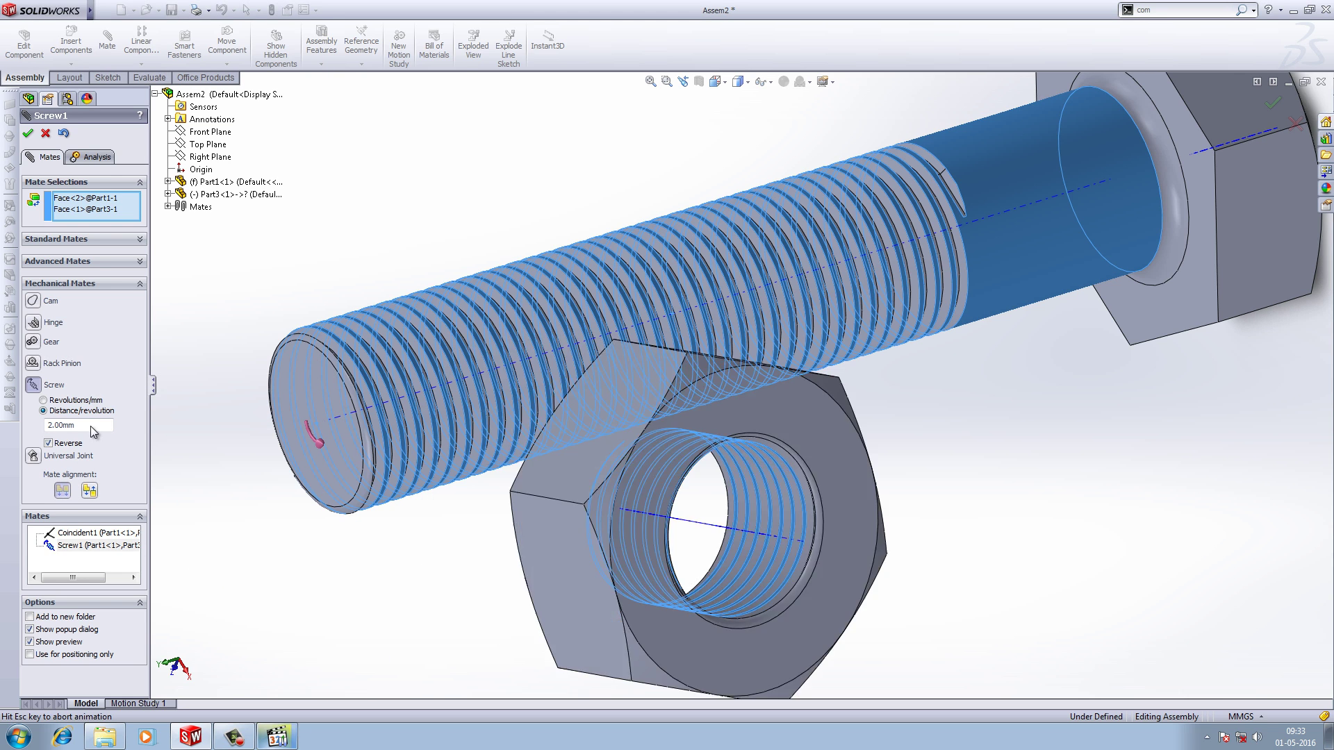
pyautogui.click(160, 86)
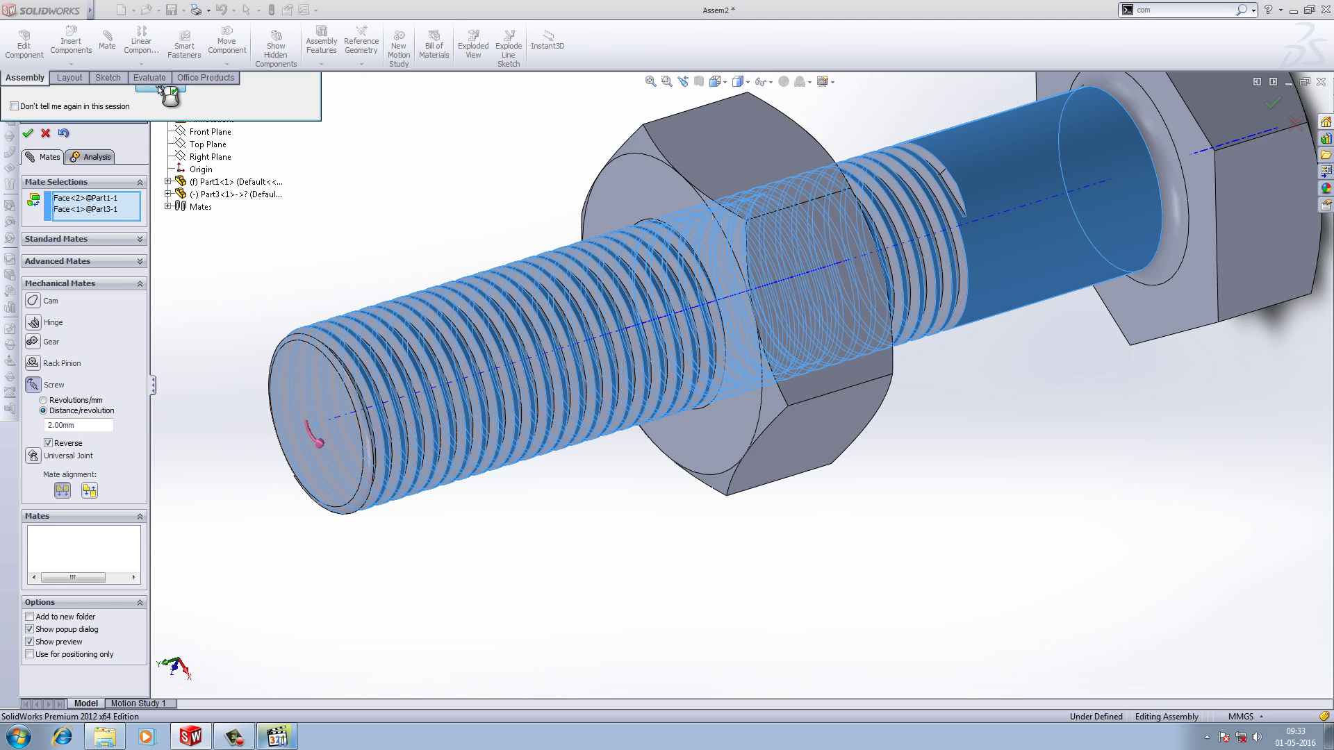
pyautogui.moveTo(80, 426); pyautogui.dragTo(37, 425)
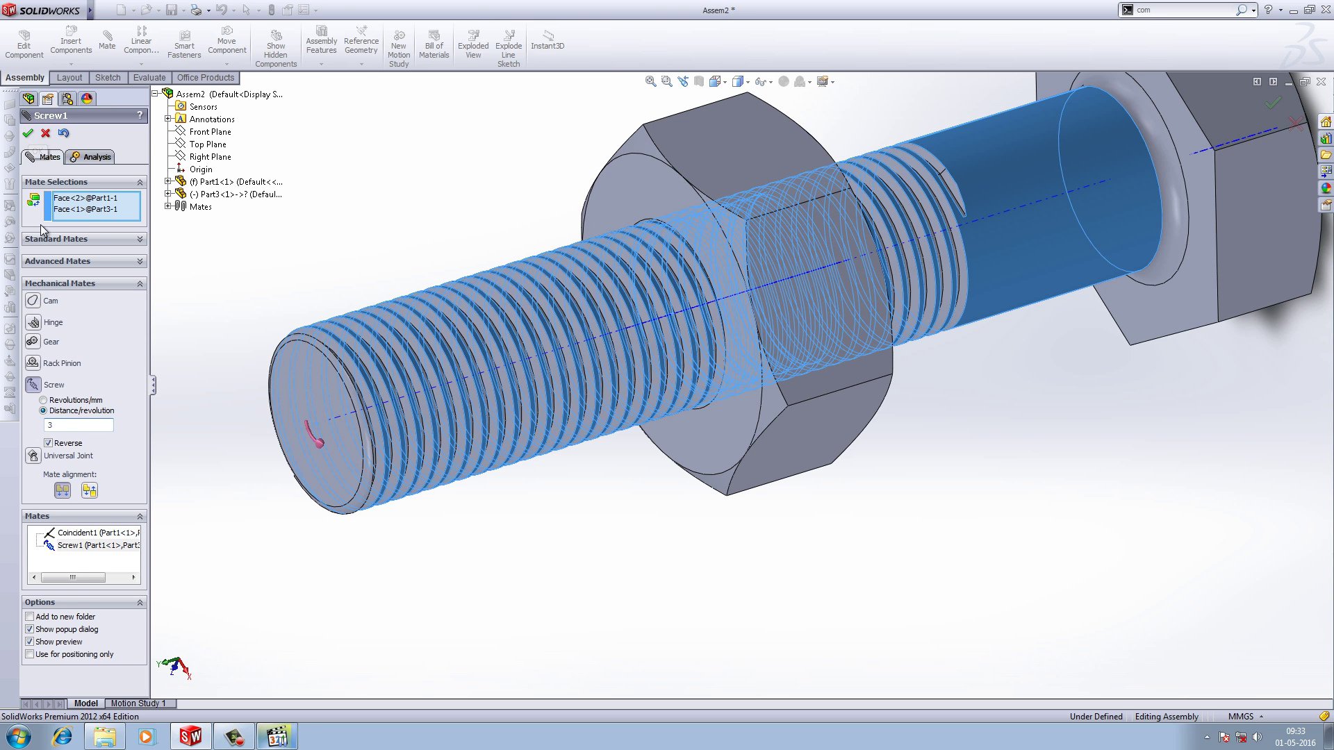
pyautogui.click(70, 202)
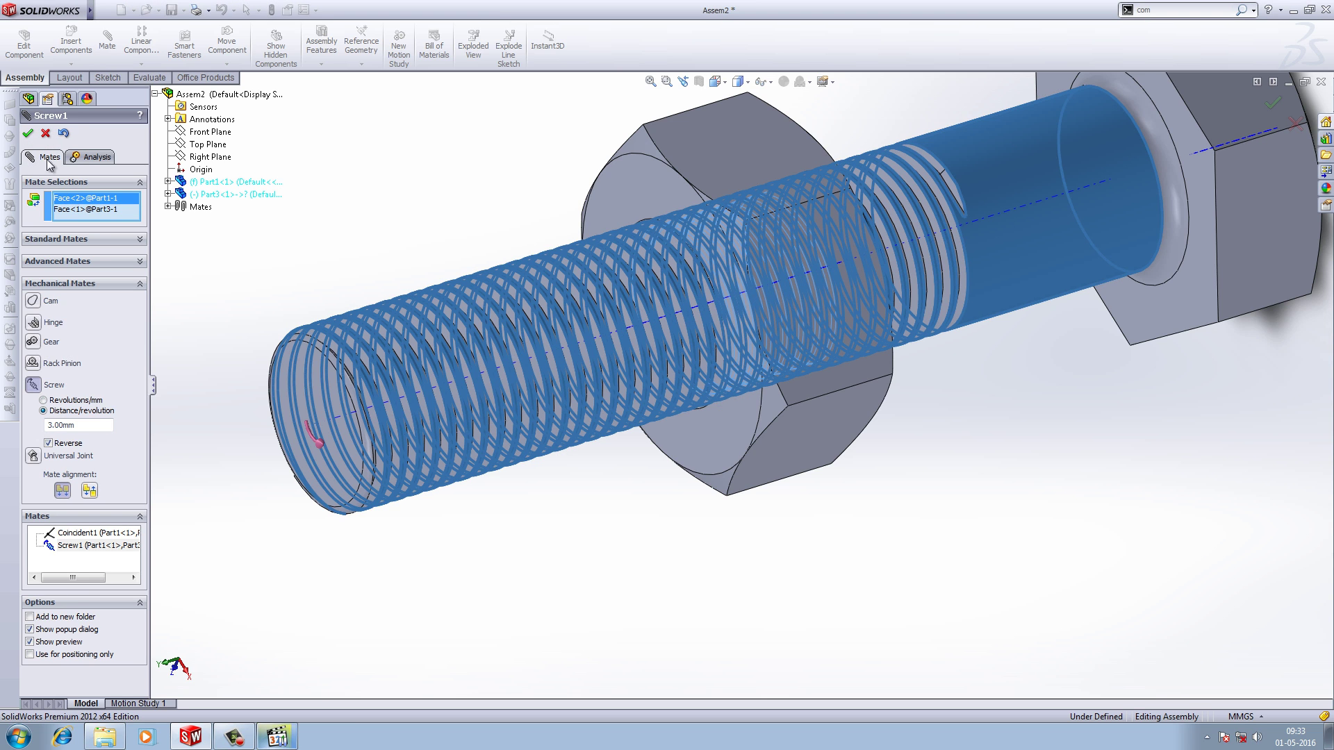
pyautogui.click(28, 134)
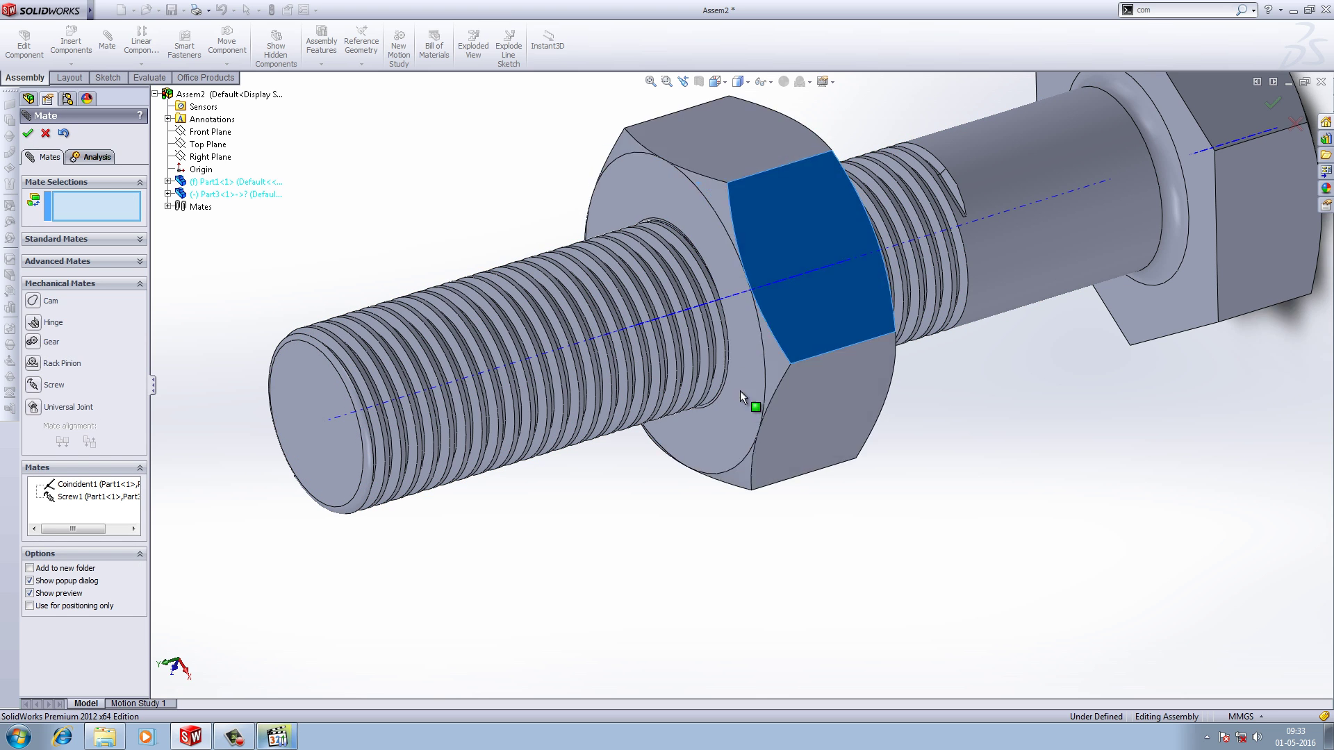
# Spin the nut along the bolt to test the mate and close the Mate manager
pyautogui.moveTo(684, 478); pyautogui.dragTo(456, 158)
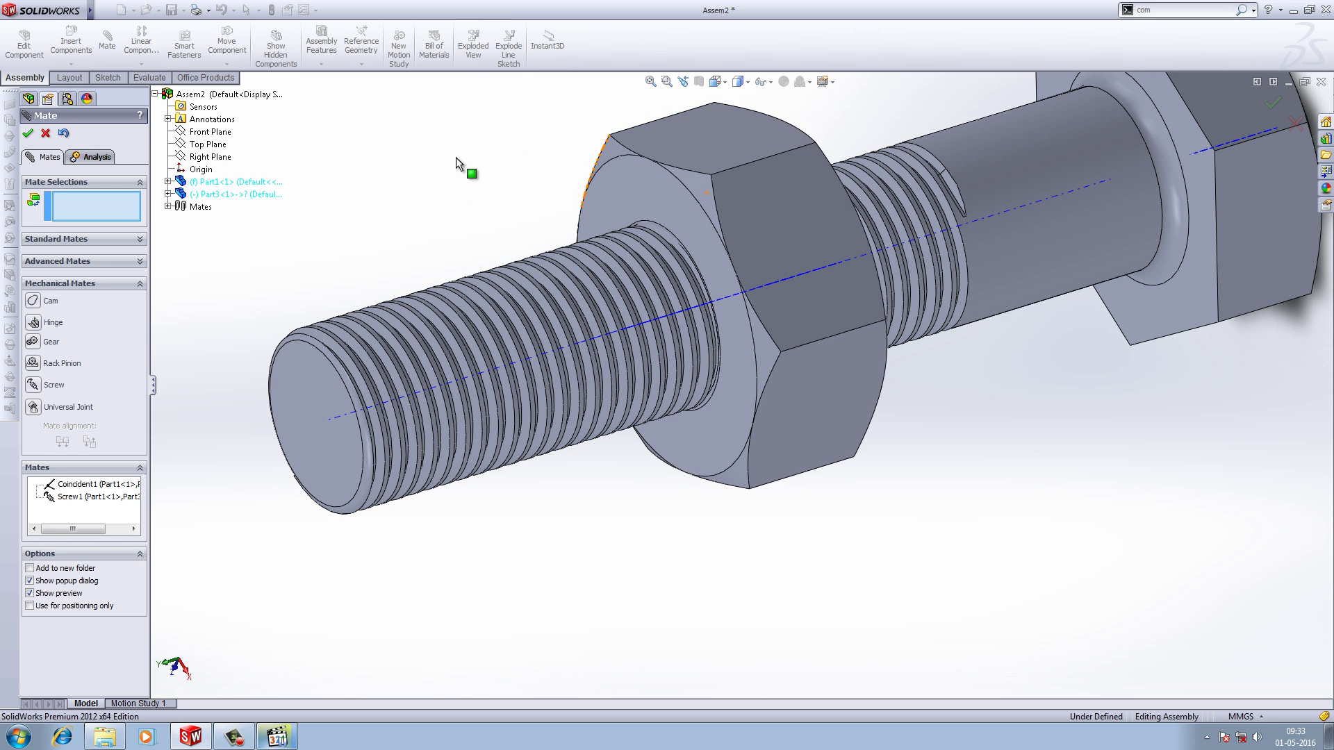
pyautogui.click(27, 135)
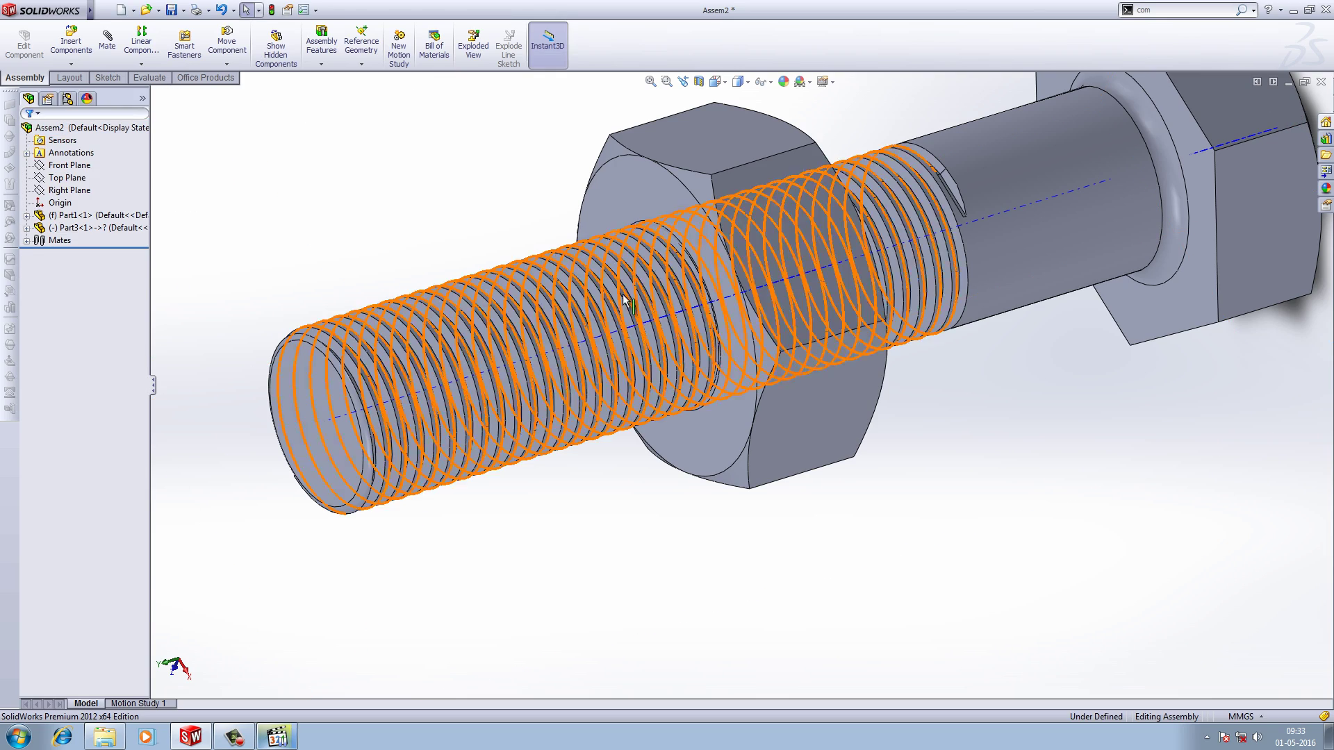
pyautogui.scroll(6, 622, 294)
# Rebuild and save the assembly as Assem2, then bring up the Motion Study 1 timeline
pyautogui.moveTo(533, 327); pyautogui.dragTo(495, 305, button='middle')
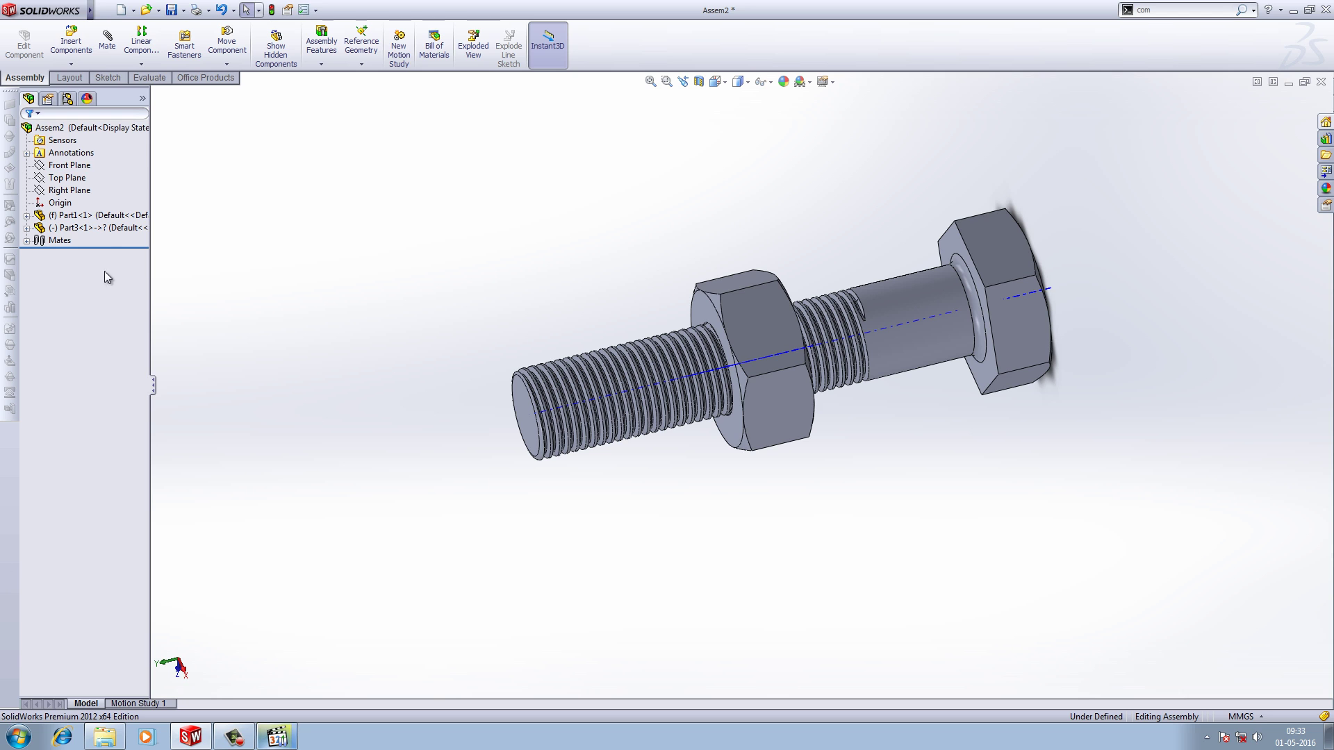
pyautogui.click(104, 10)
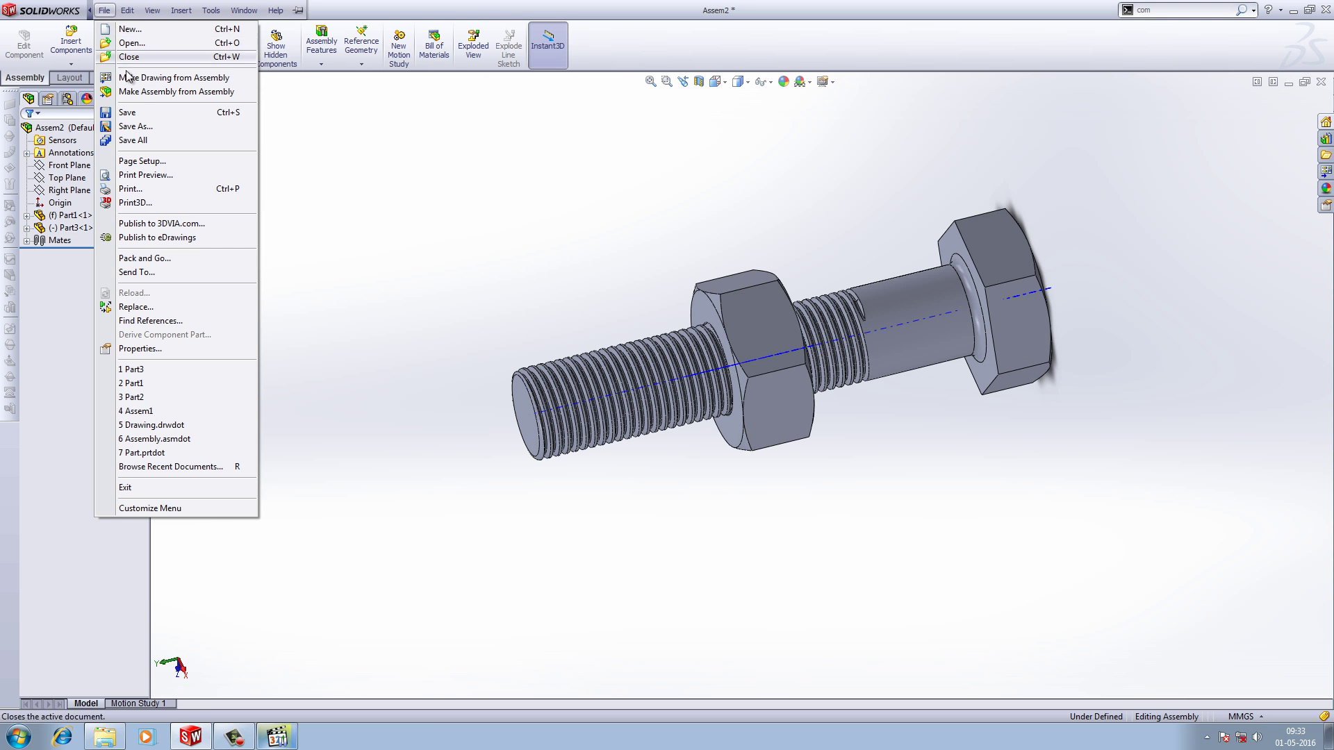
pyautogui.click(137, 127)
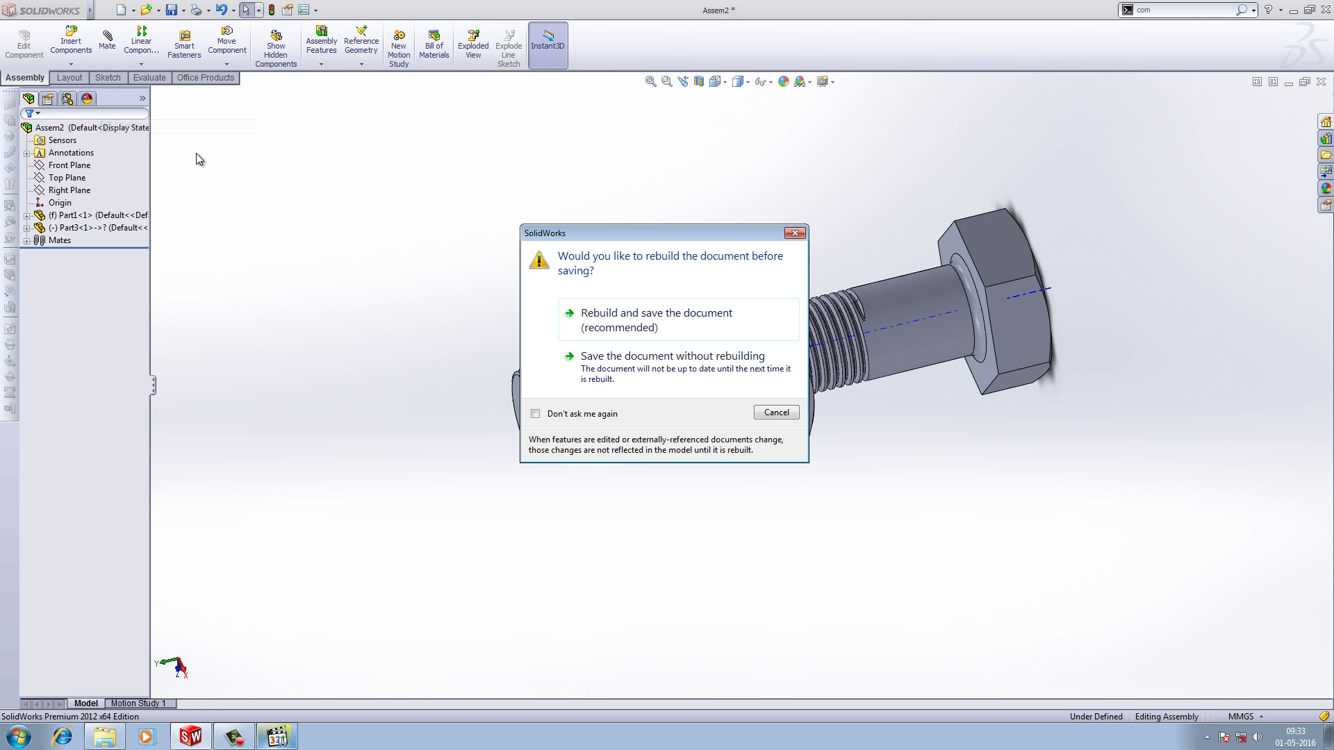
pyautogui.click(603, 336)
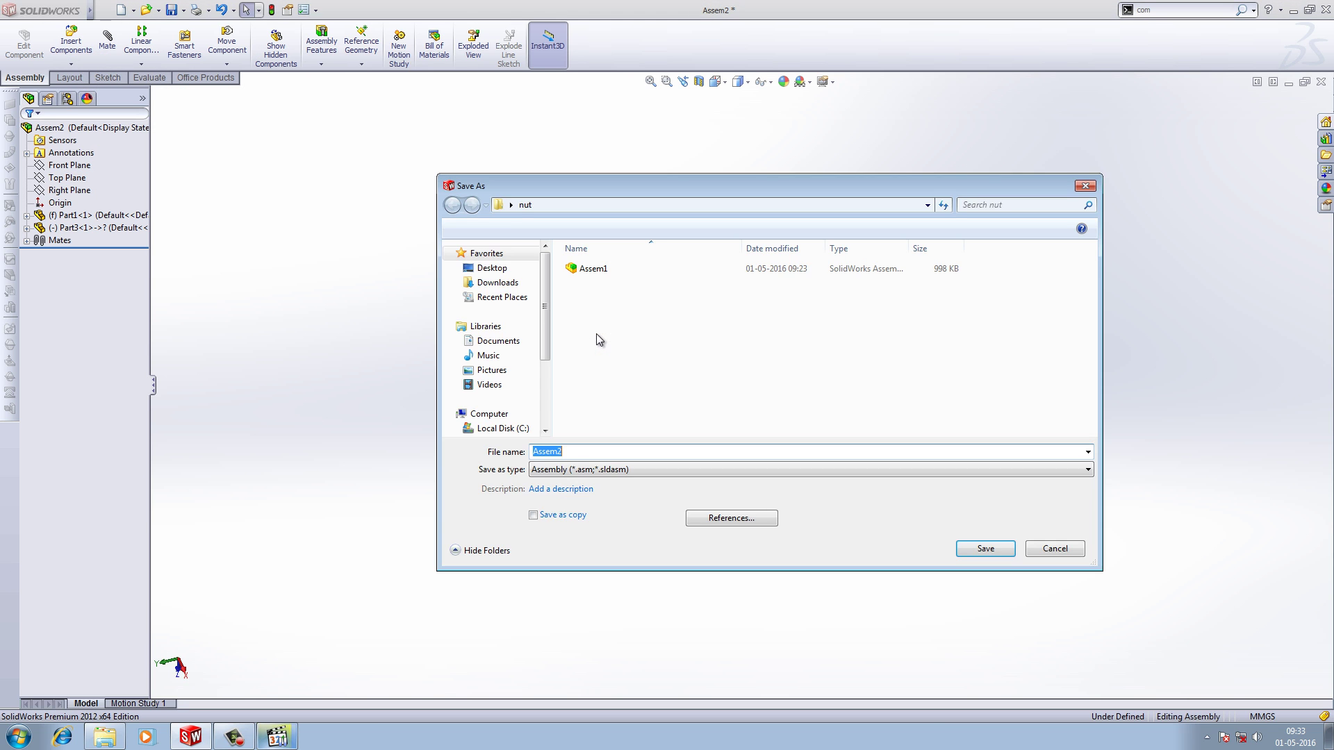
pyautogui.click(1004, 546)
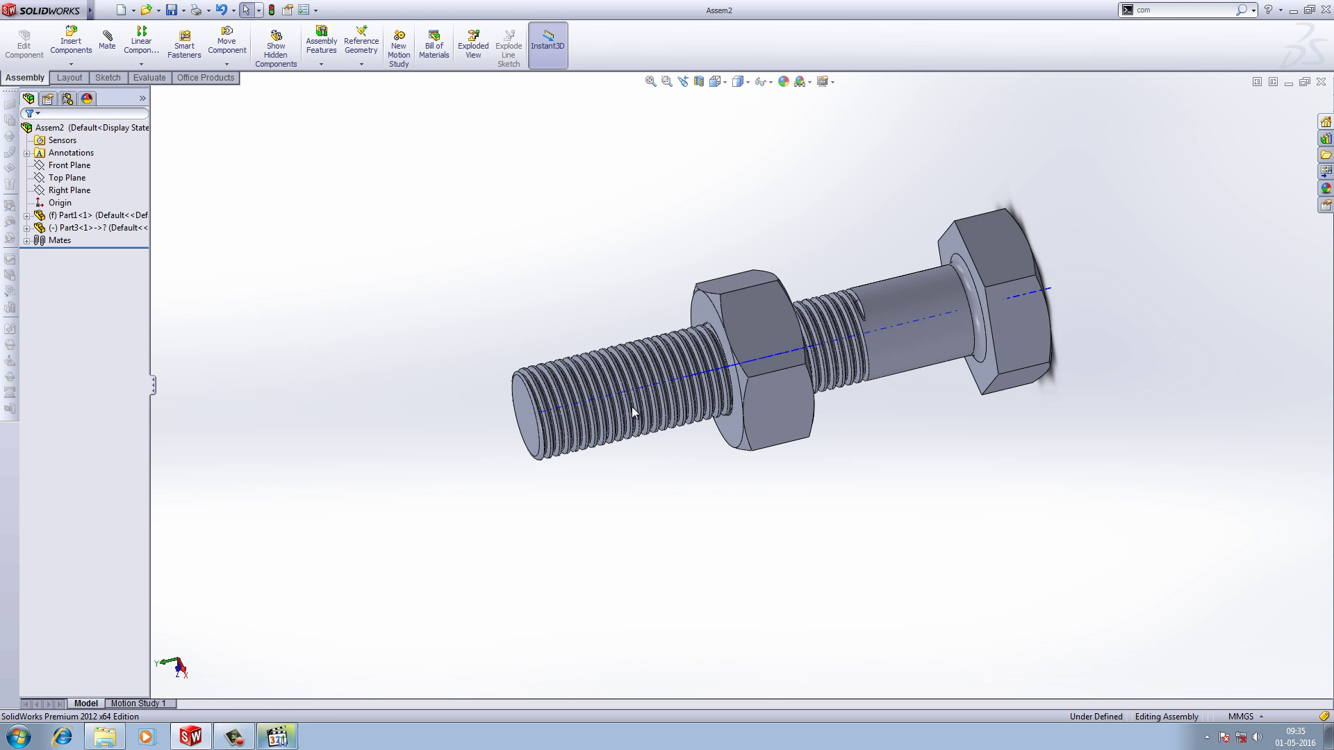
pyautogui.moveTo(634, 413); pyautogui.dragTo(798, 297, button='middle')
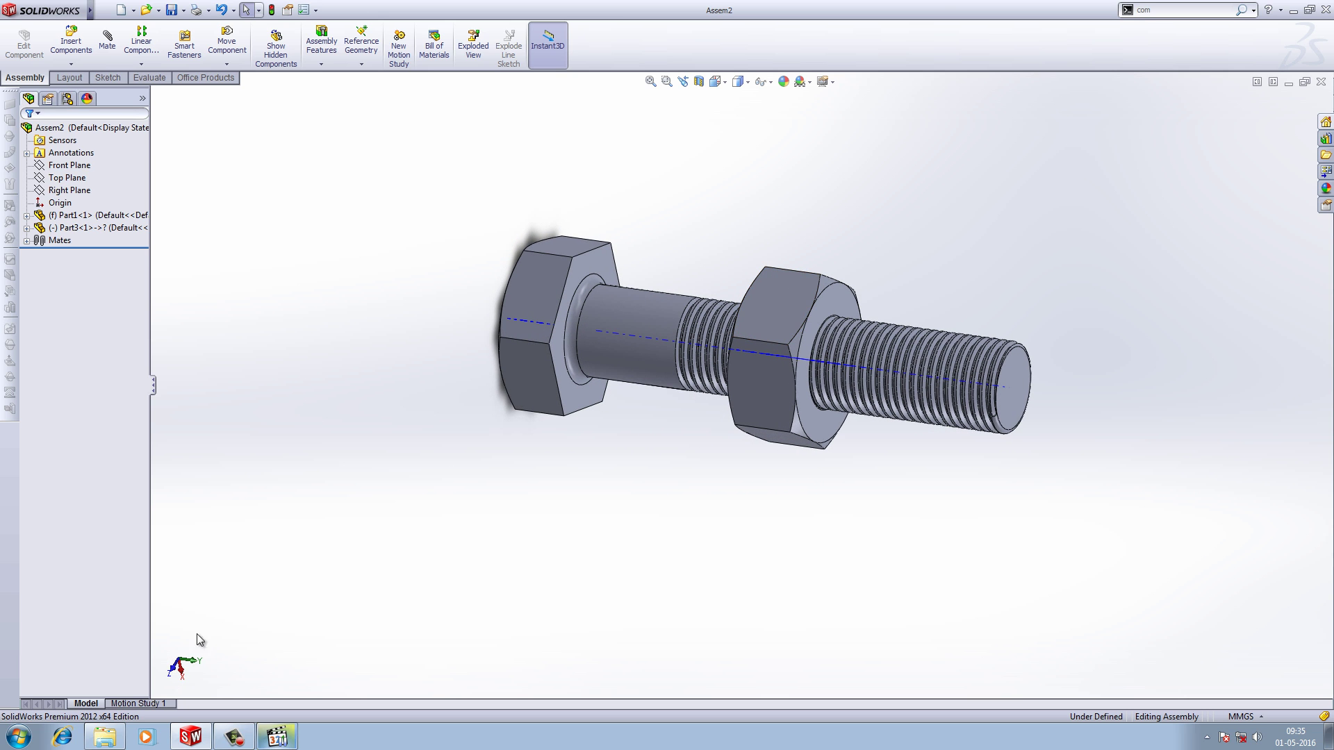
pyautogui.click(152, 704)
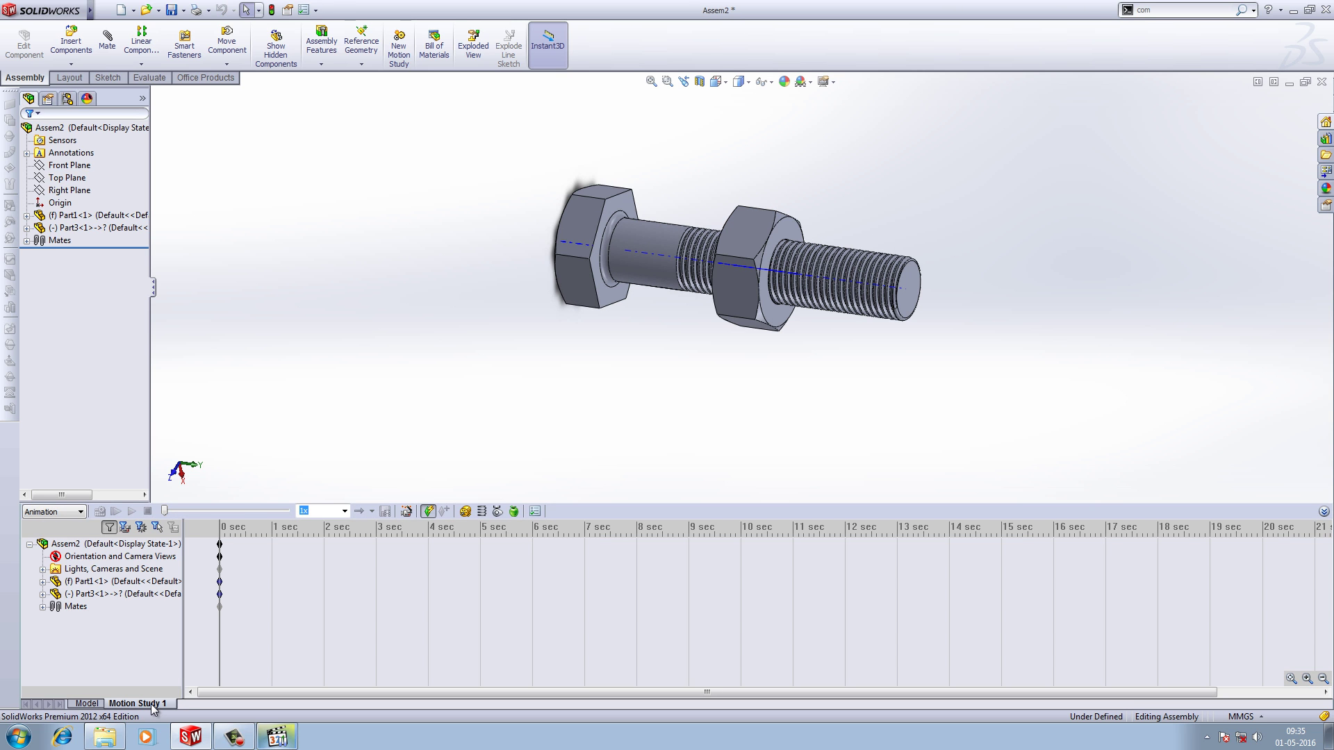
# Turn off recording of Orientation and Camera Views in the motion study
pyautogui.click(102, 560)
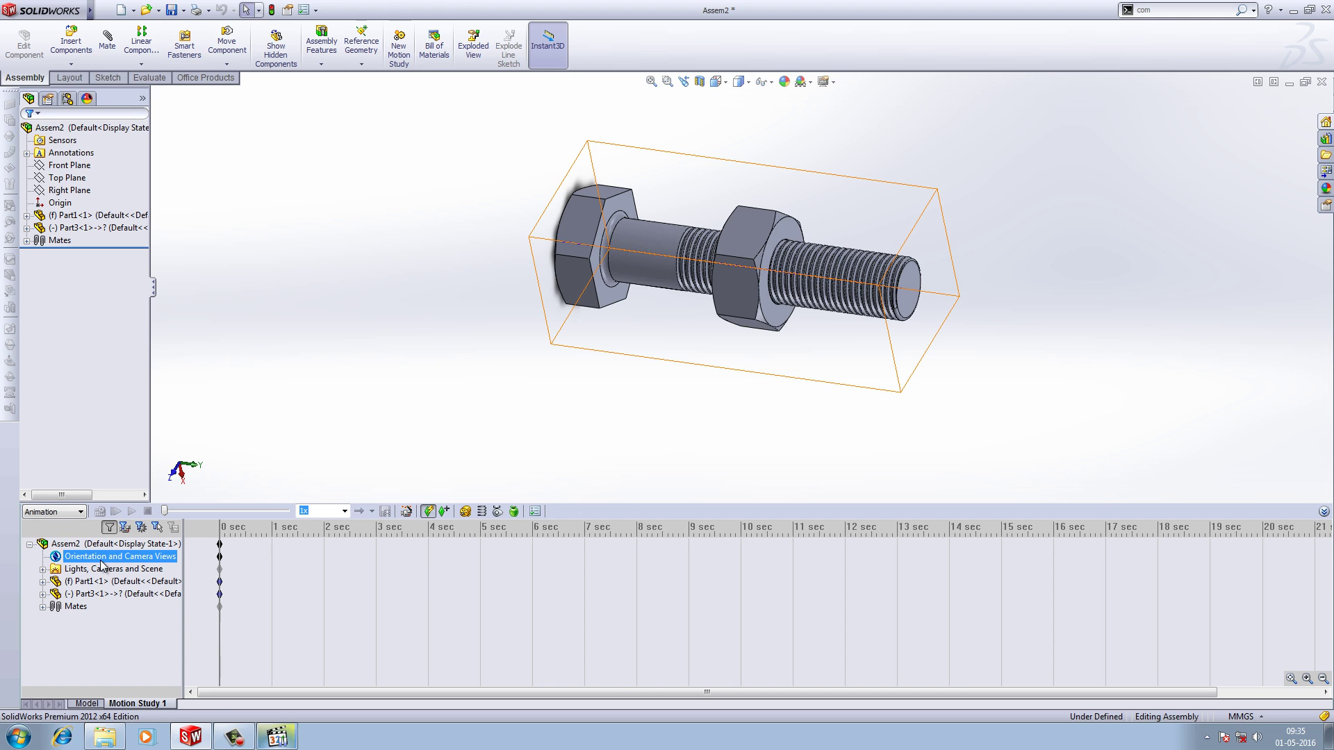
pyautogui.rightClick(102, 565)
pyautogui.click(139, 568)
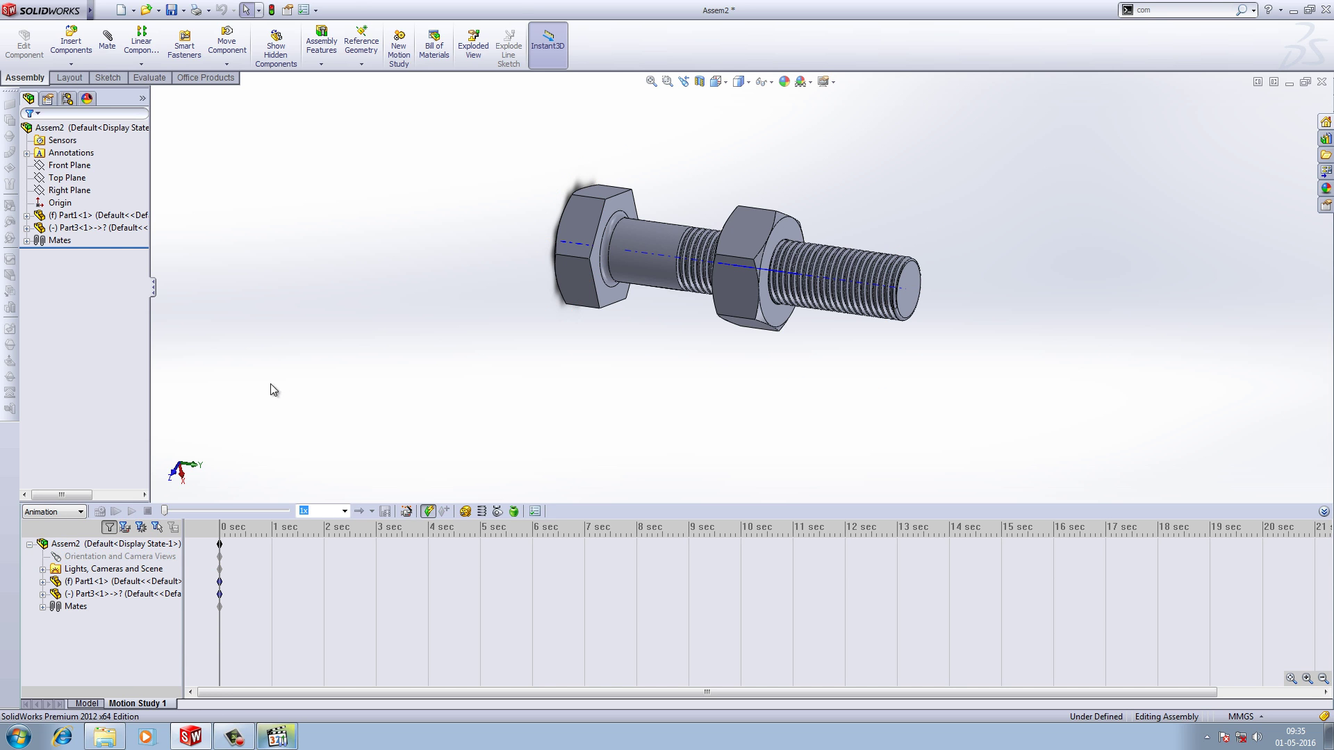
# Start a linear motor (actuator) and pick the nut's face as its location and direction
pyautogui.click(464, 513)
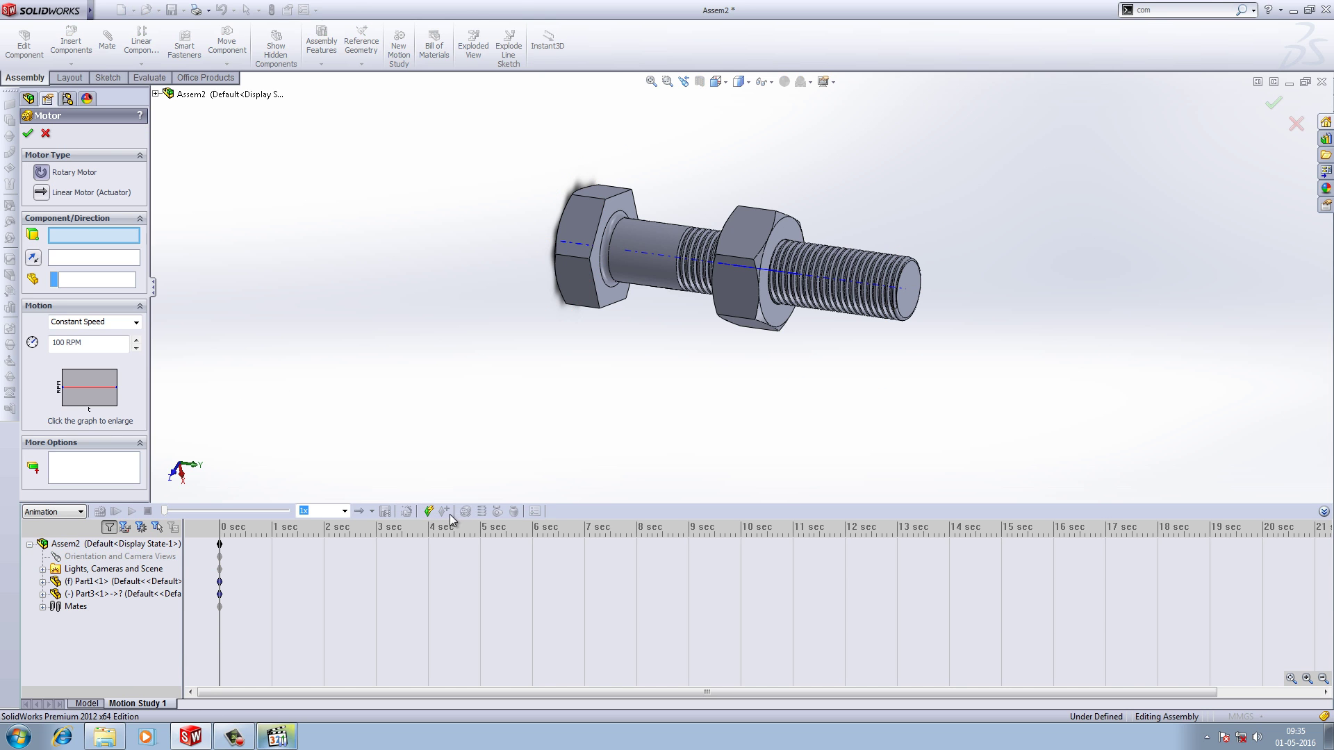
pyautogui.click(42, 193)
pyautogui.moveTo(370, 255); pyautogui.dragTo(383, 246, button='middle')
pyautogui.moveTo(388, 230)
pyautogui.mouseDown(button='middle')
pyautogui.moveTo(372, 229)
pyautogui.moveTo(383, 219)
pyautogui.mouseUp(button='middle')
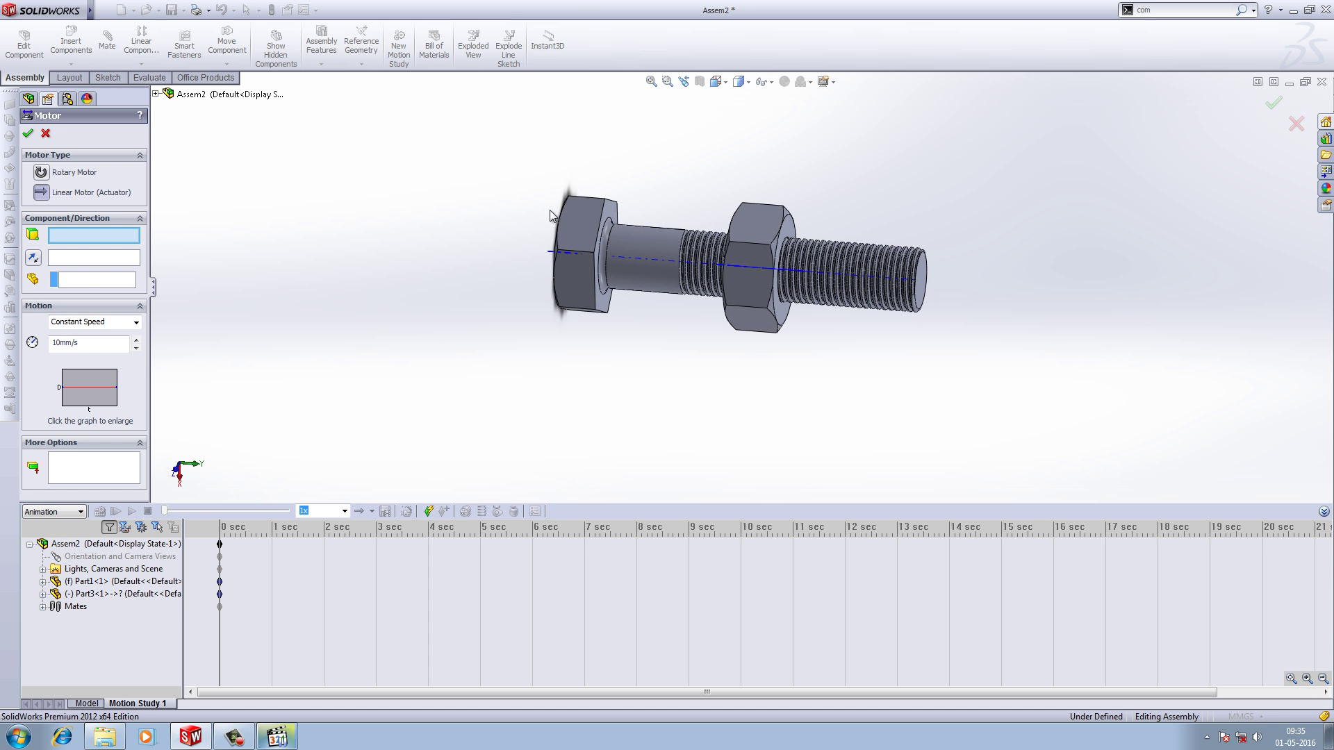
pyautogui.click(757, 223)
pyautogui.click(721, 208)
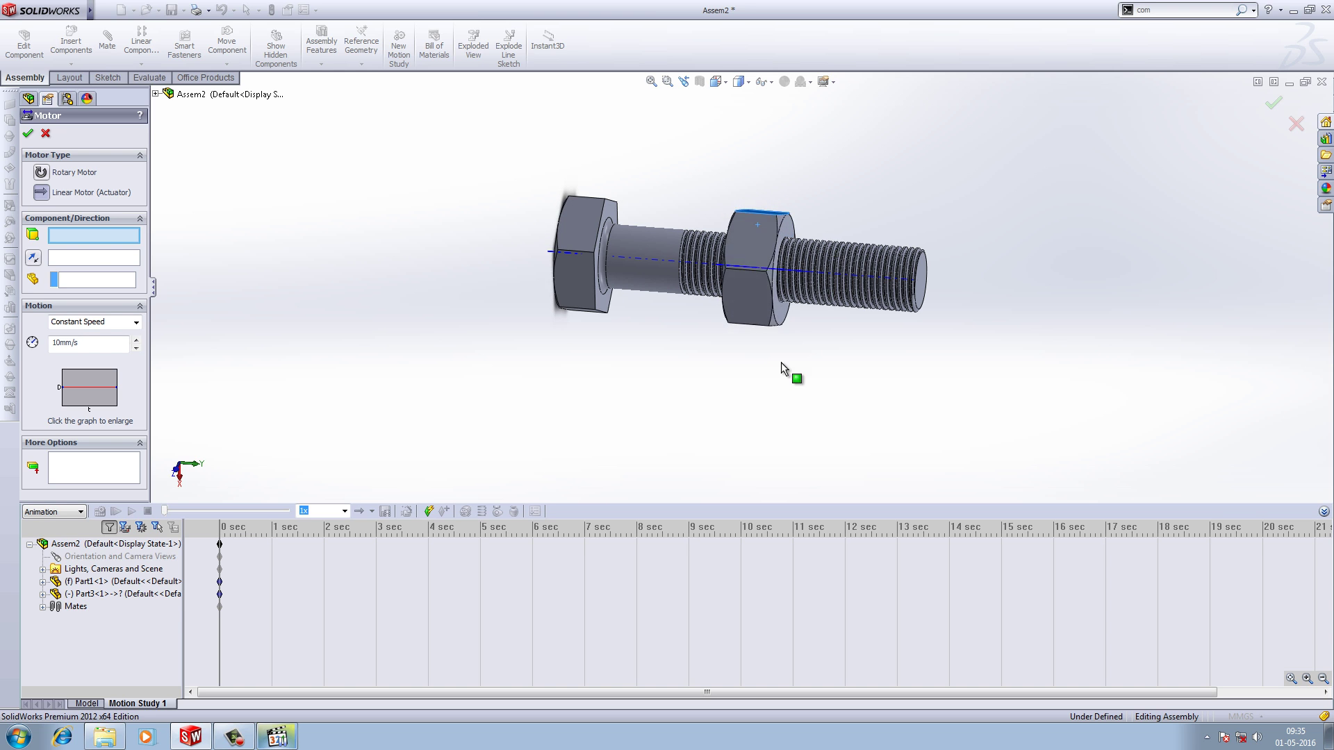
pyautogui.click(720, 327)
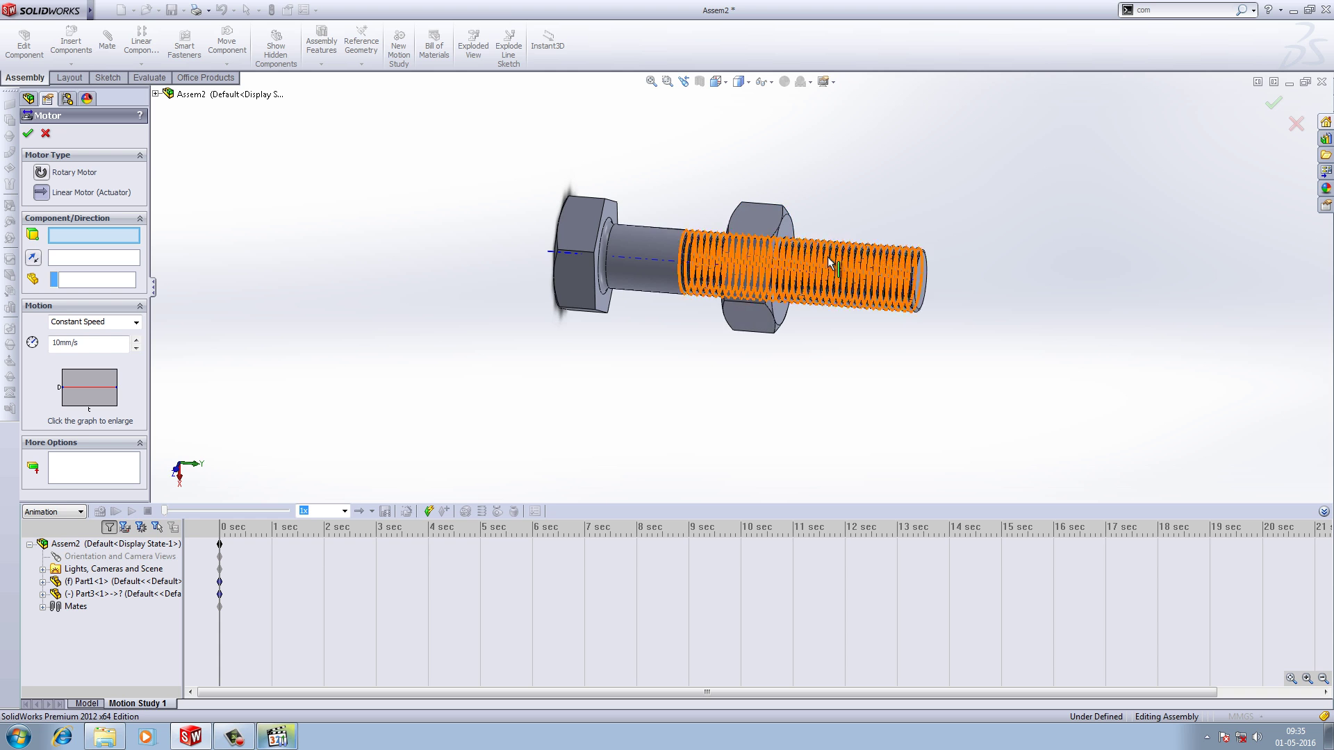
pyautogui.moveTo(808, 226); pyautogui.dragTo(779, 275, button='middle')
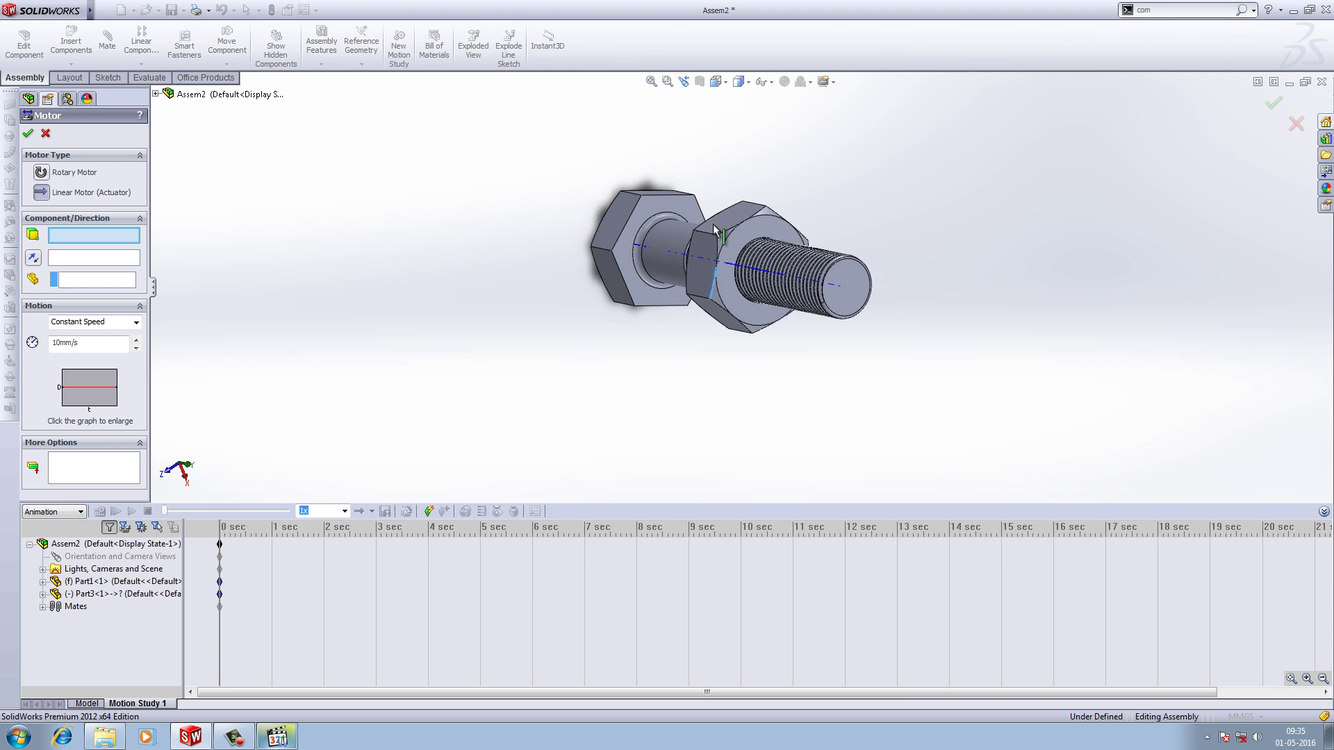
pyautogui.moveTo(738, 327); pyautogui.dragTo(869, 390)
pyautogui.moveTo(870, 389); pyautogui.dragTo(803, 334, button='middle')
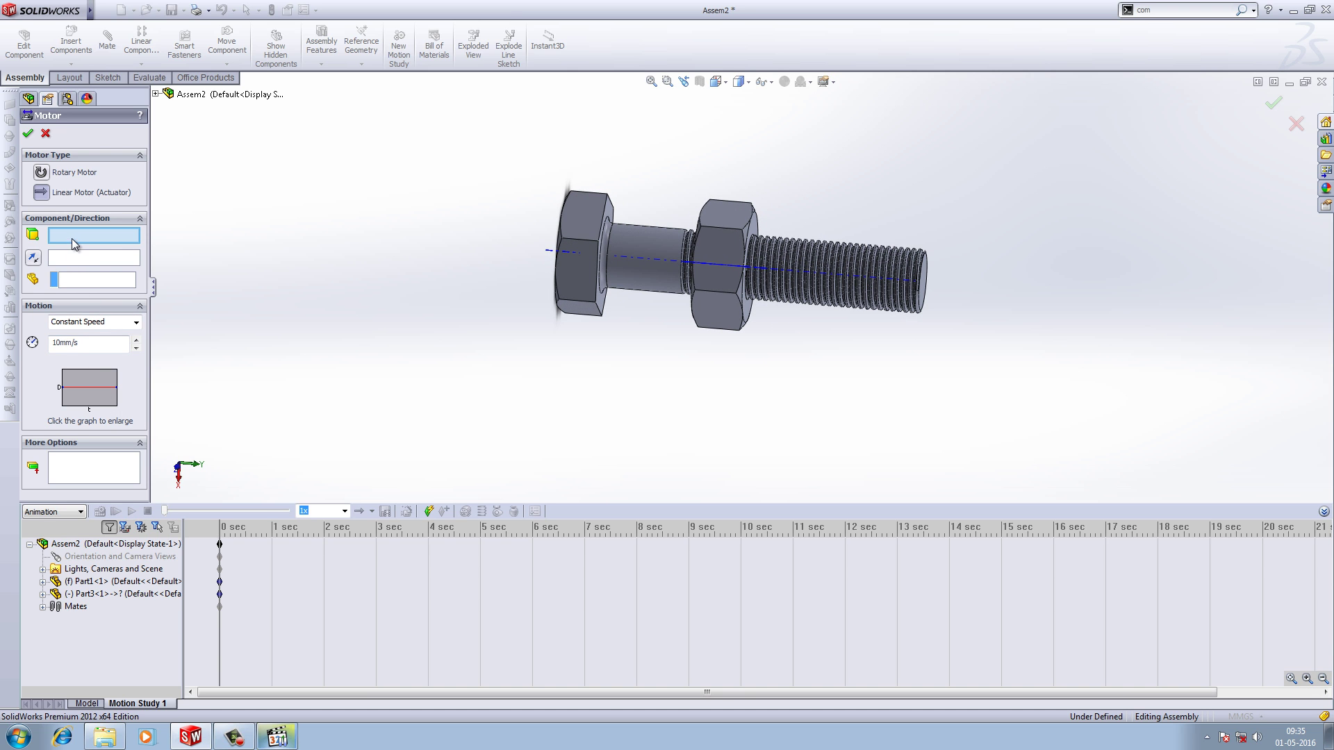
pyautogui.moveTo(820, 229); pyautogui.dragTo(748, 221, button='middle')
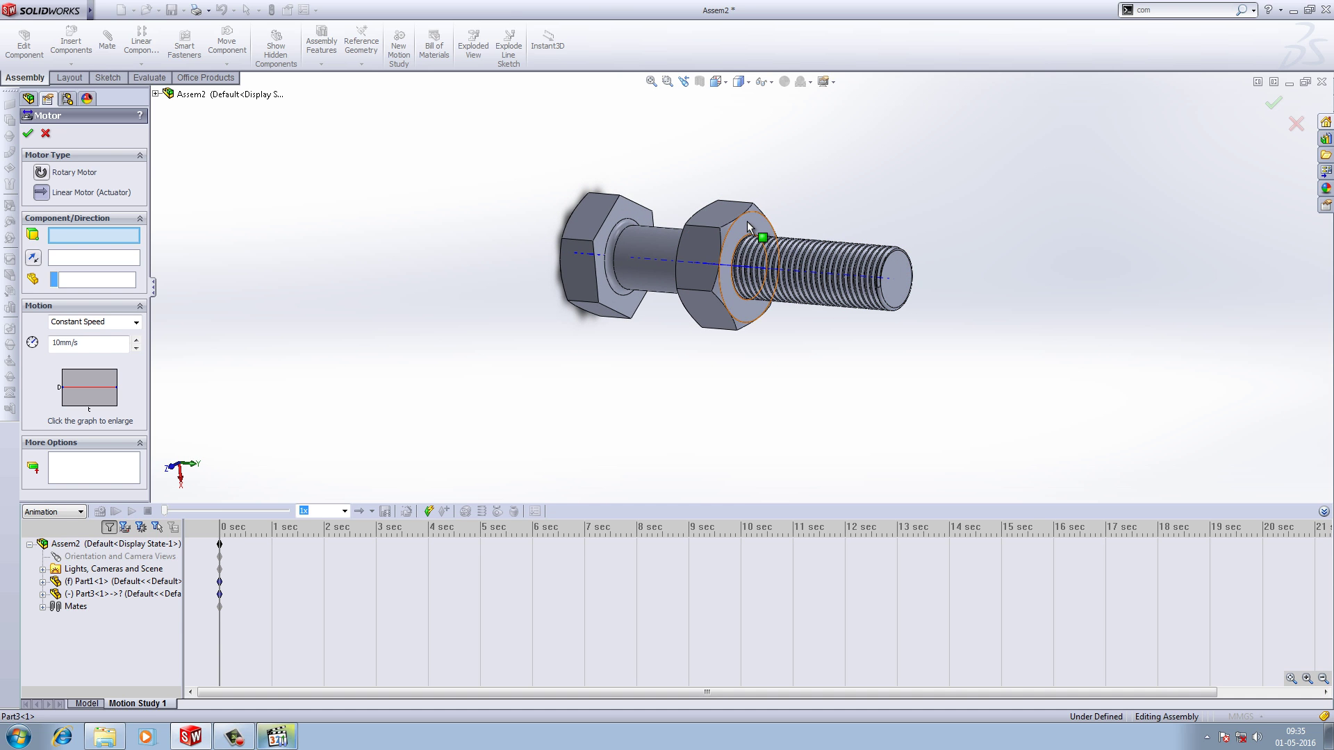
pyautogui.click(748, 221)
pyautogui.moveTo(505, 327); pyautogui.dragTo(491, 334, button='middle')
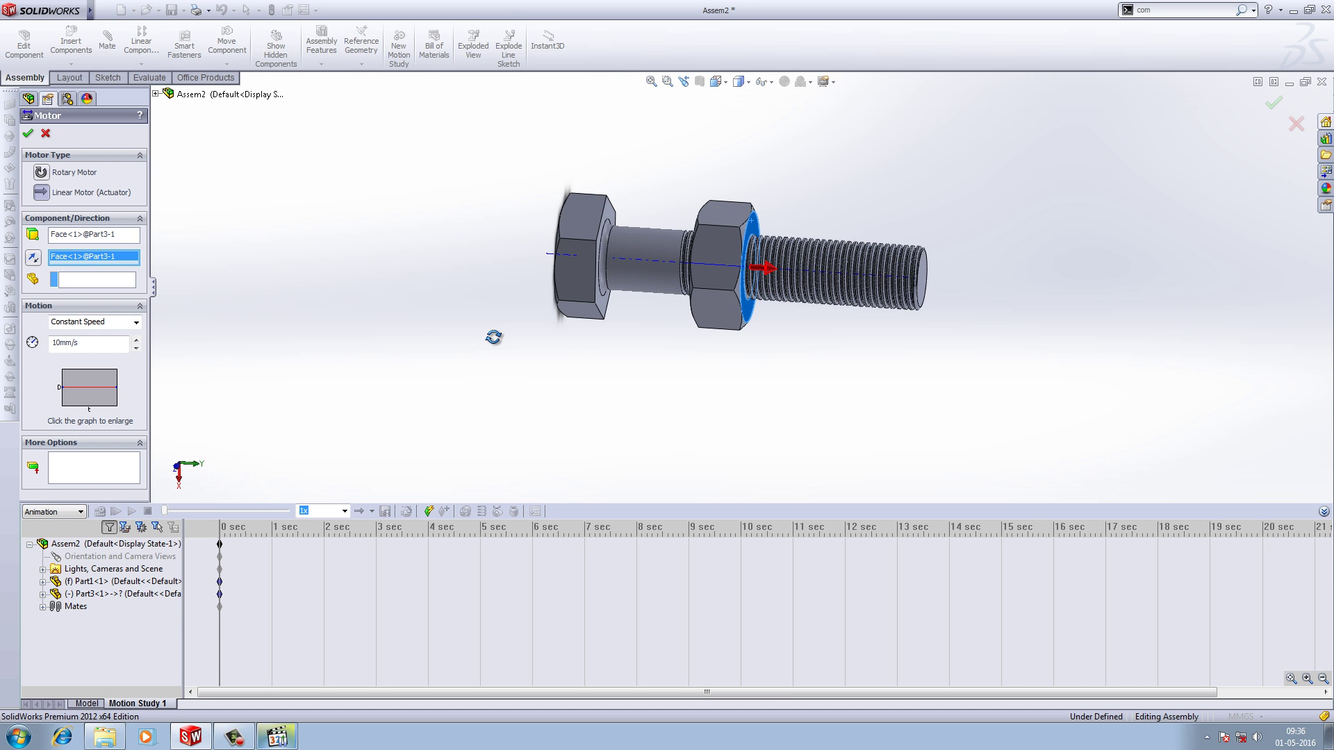
# Set the bolt as reference and constant speed 1mm/s, then cancel the motor
pyautogui.click(93, 282)
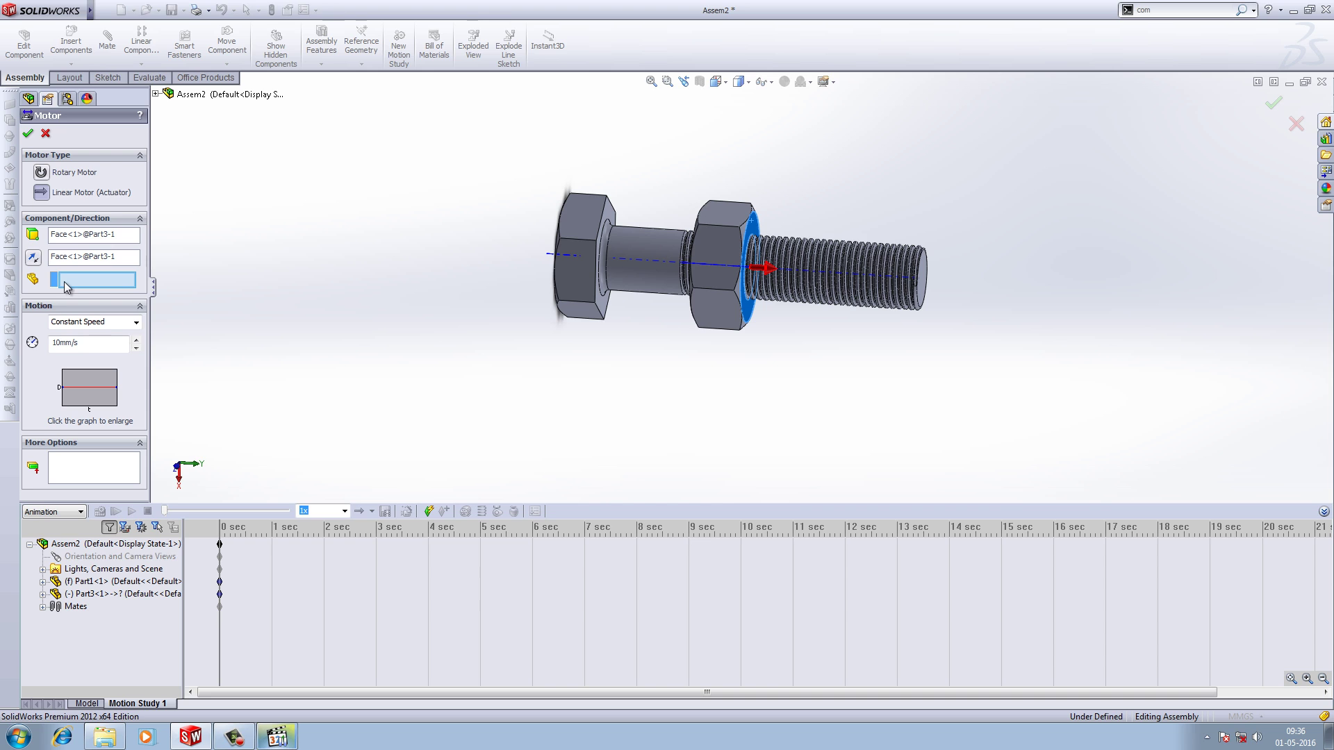
pyautogui.click(627, 245)
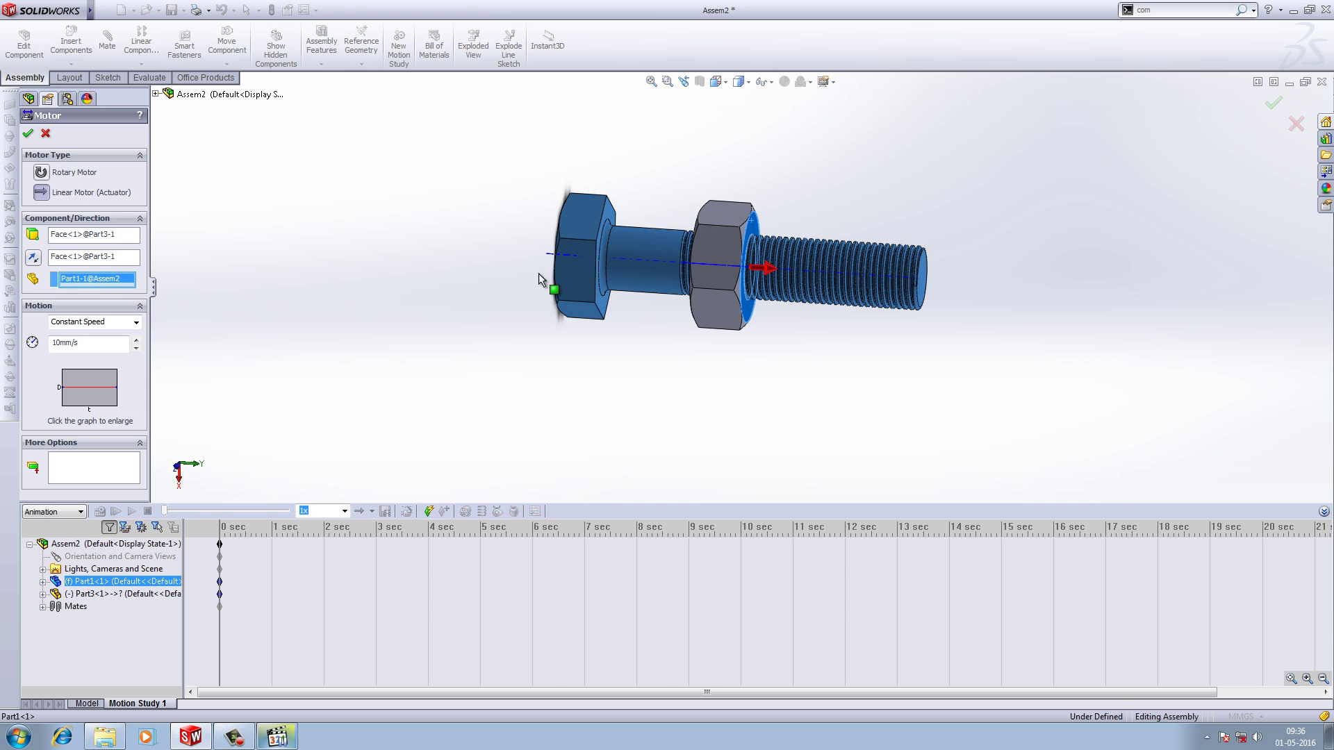
pyautogui.click(99, 329)
pyautogui.click(90, 338)
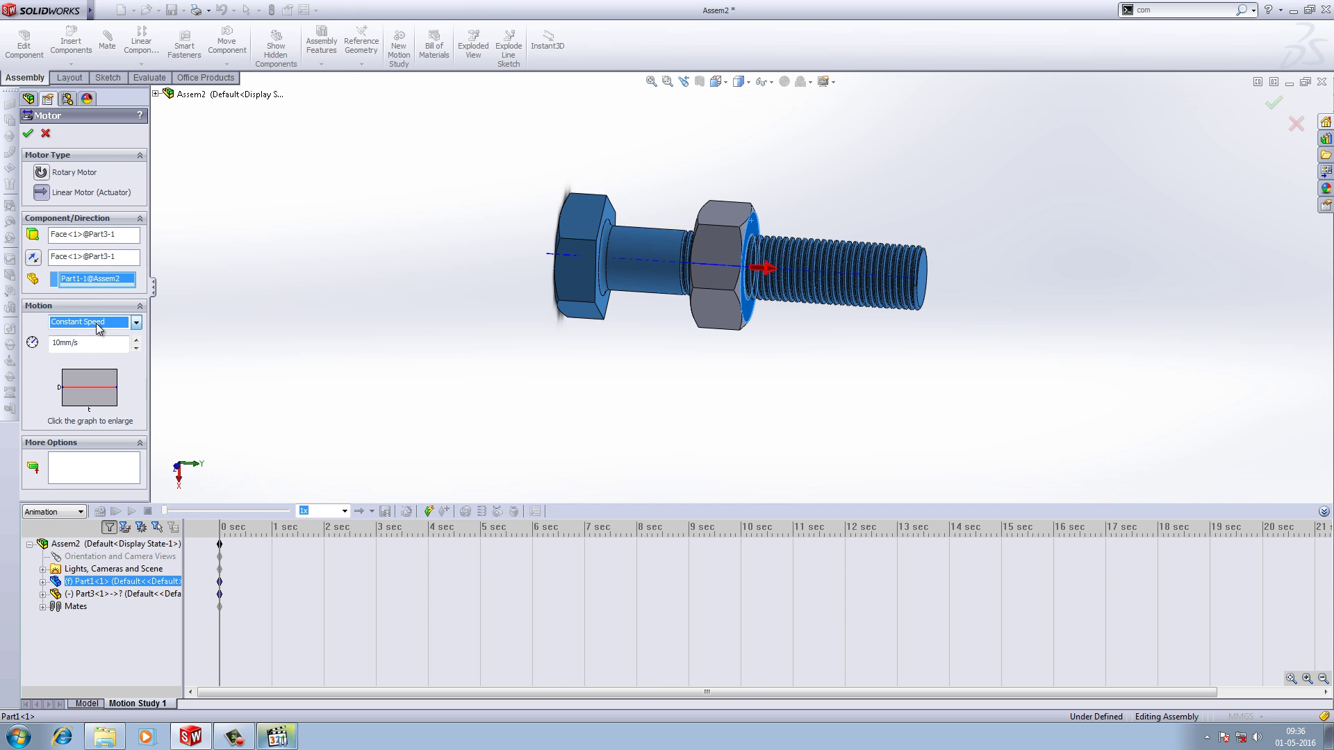
pyautogui.doubleClick(86, 344)
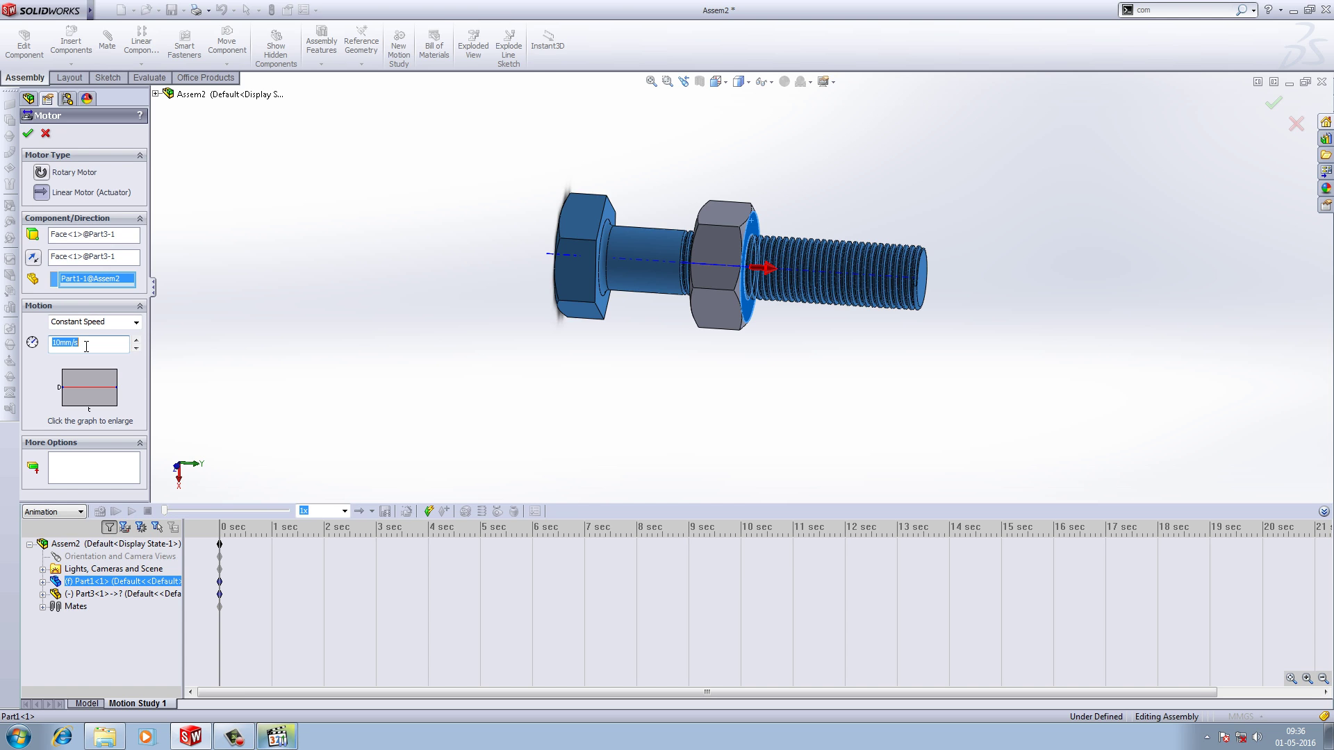
pyautogui.write('1')
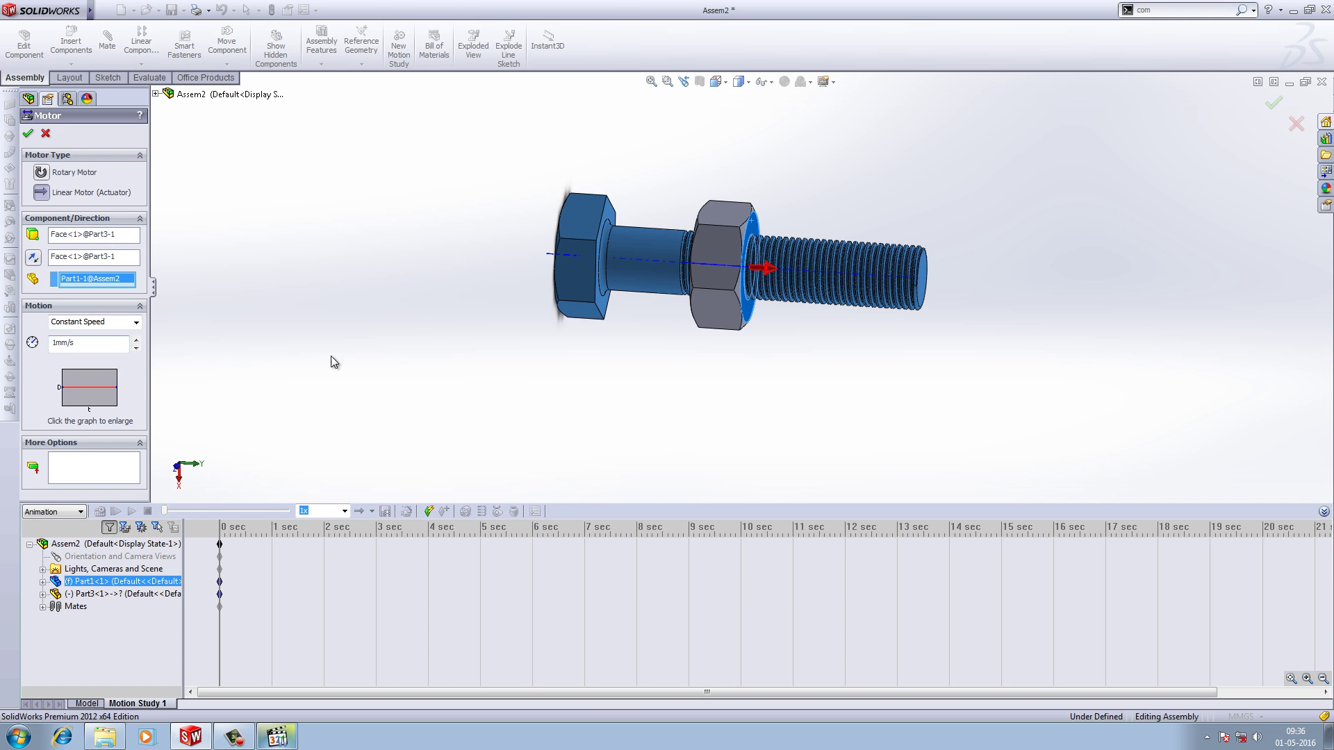
pyautogui.click(46, 135)
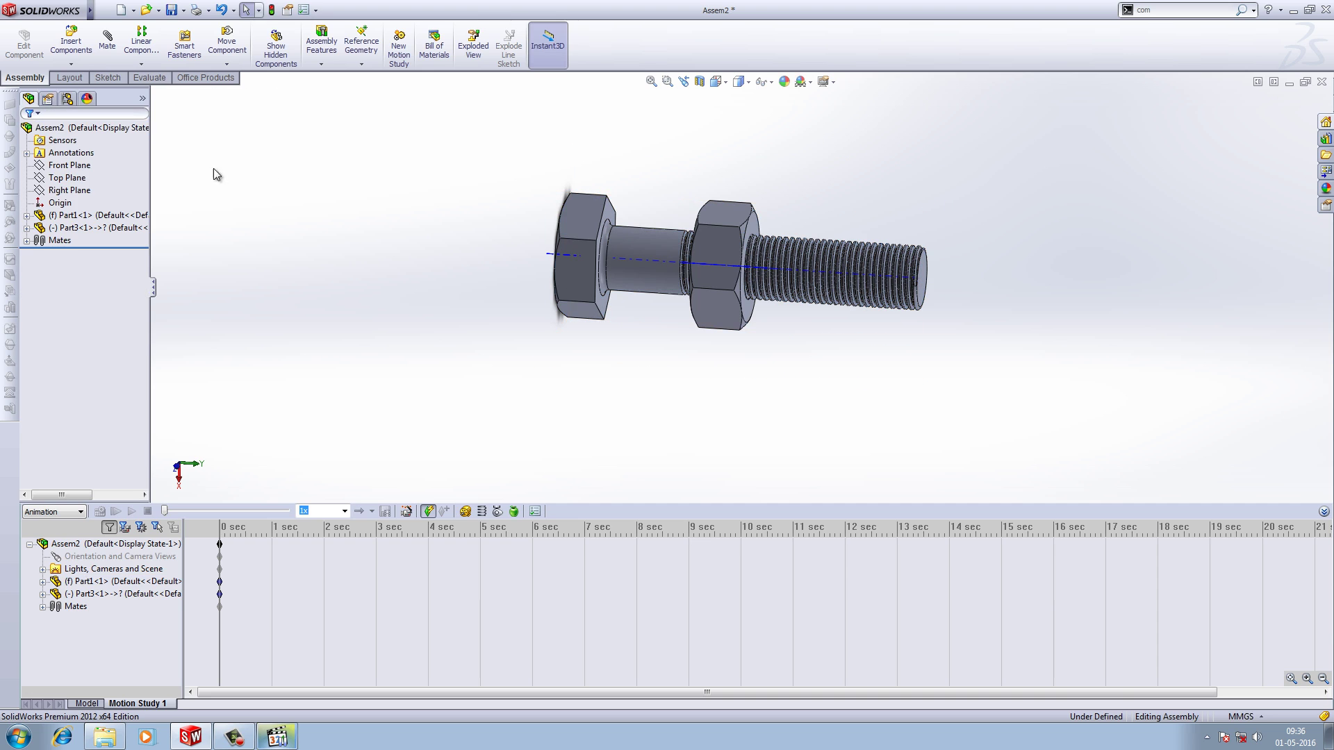
# Run Interference Detection on Assem2 and ignore the single nut–bolt thread overlap found
pyautogui.click(142, 81)
pyautogui.click(57, 43)
pyautogui.click(74, 213)
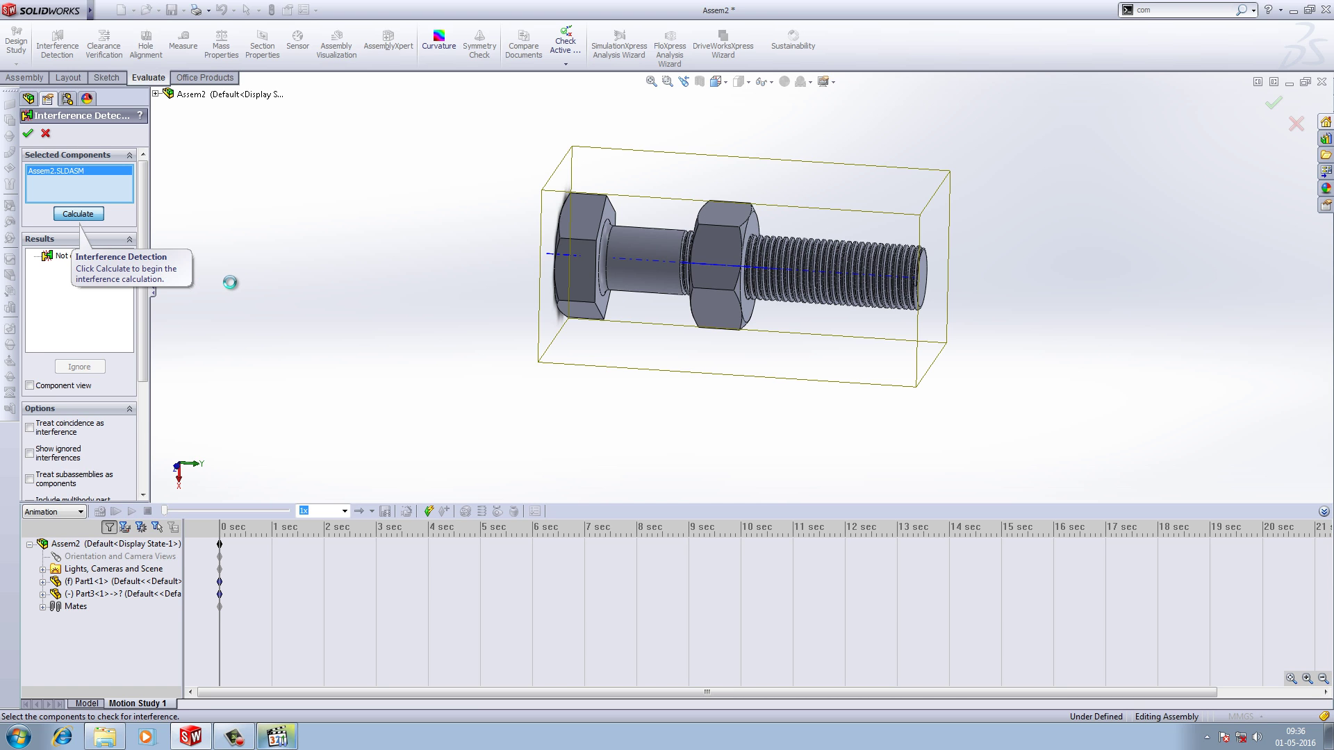
pyautogui.click(80, 365)
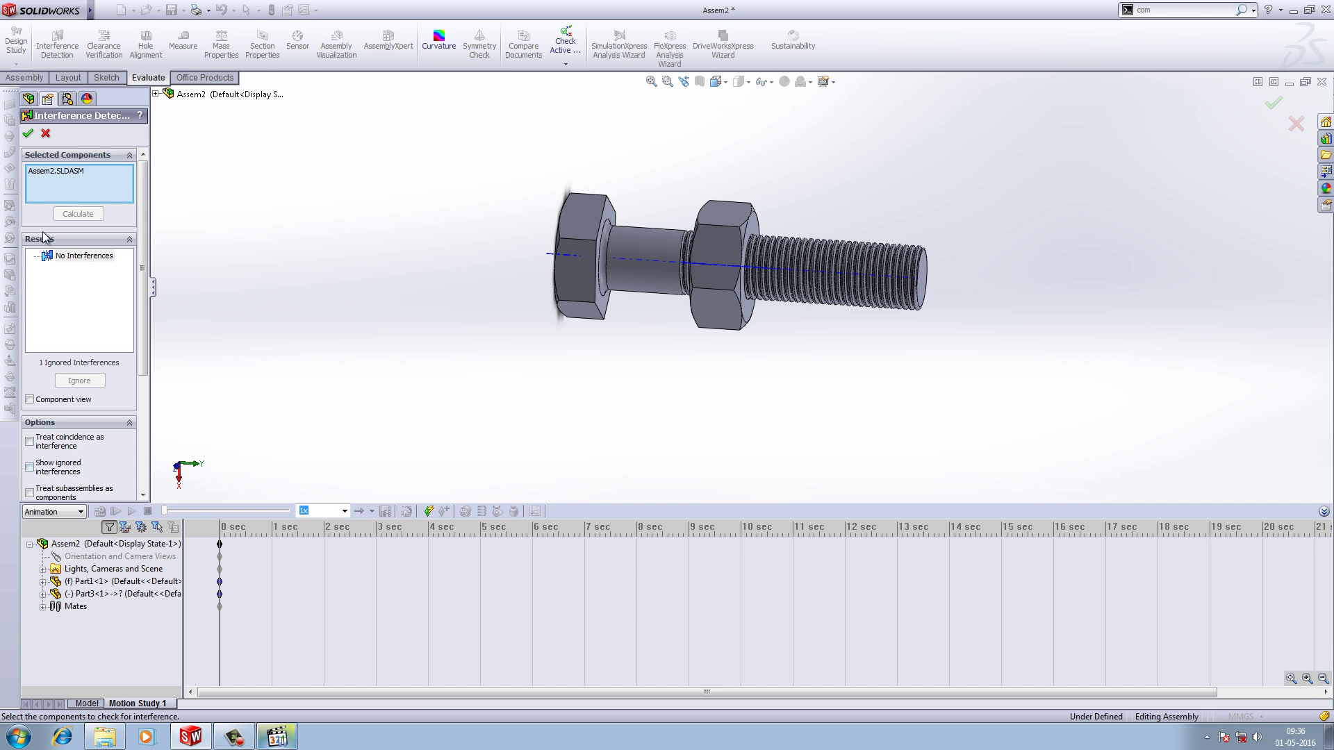
pyautogui.click(28, 133)
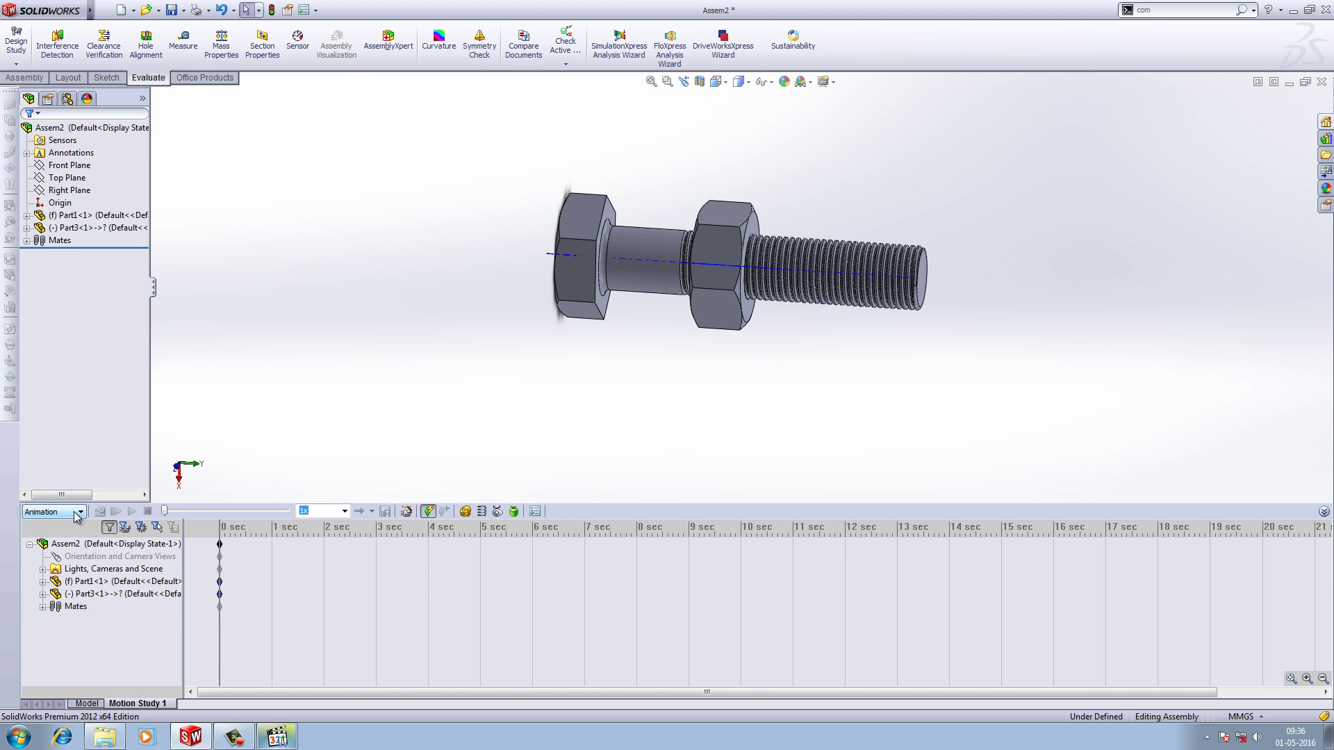
# Create LinearMotor1 as an actuator on the nut's end face, relative to the bolt, at constant 1mm/s
pyautogui.click(466, 511)
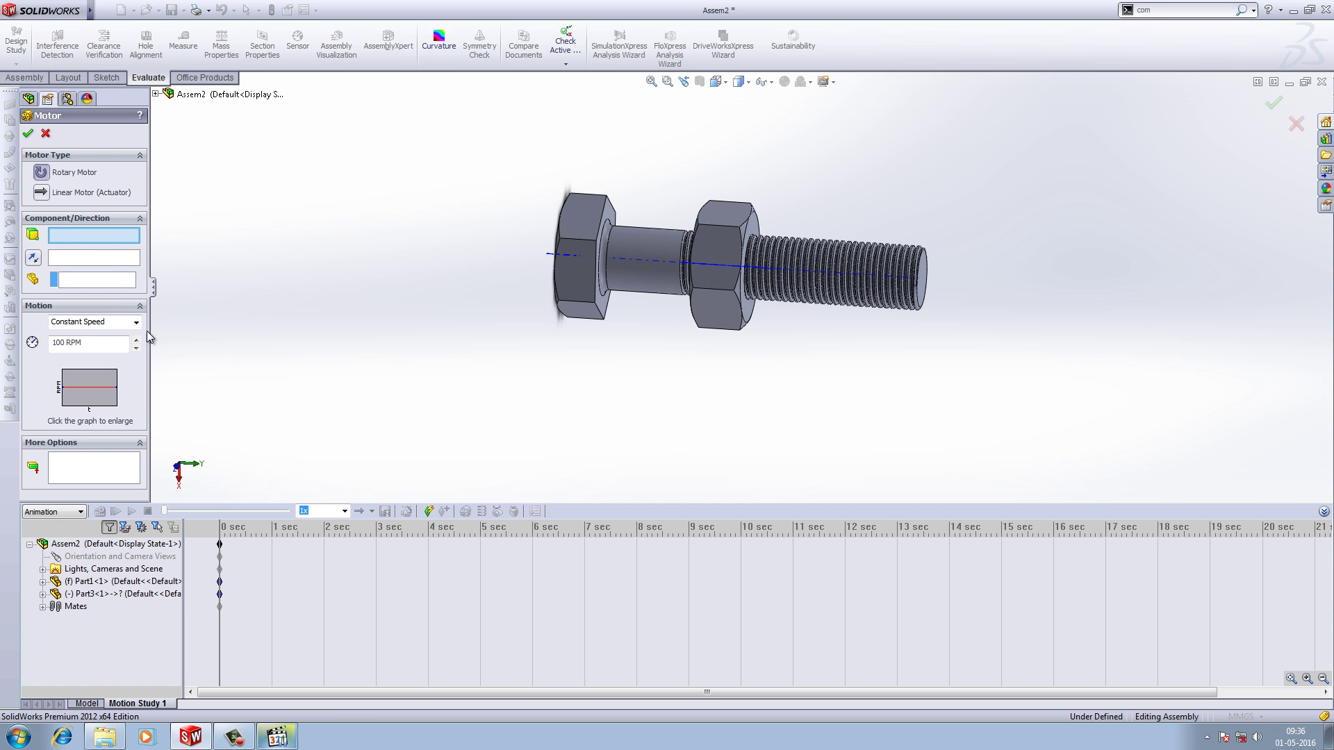
pyautogui.click(40, 193)
pyautogui.click(762, 236)
pyautogui.click(94, 279)
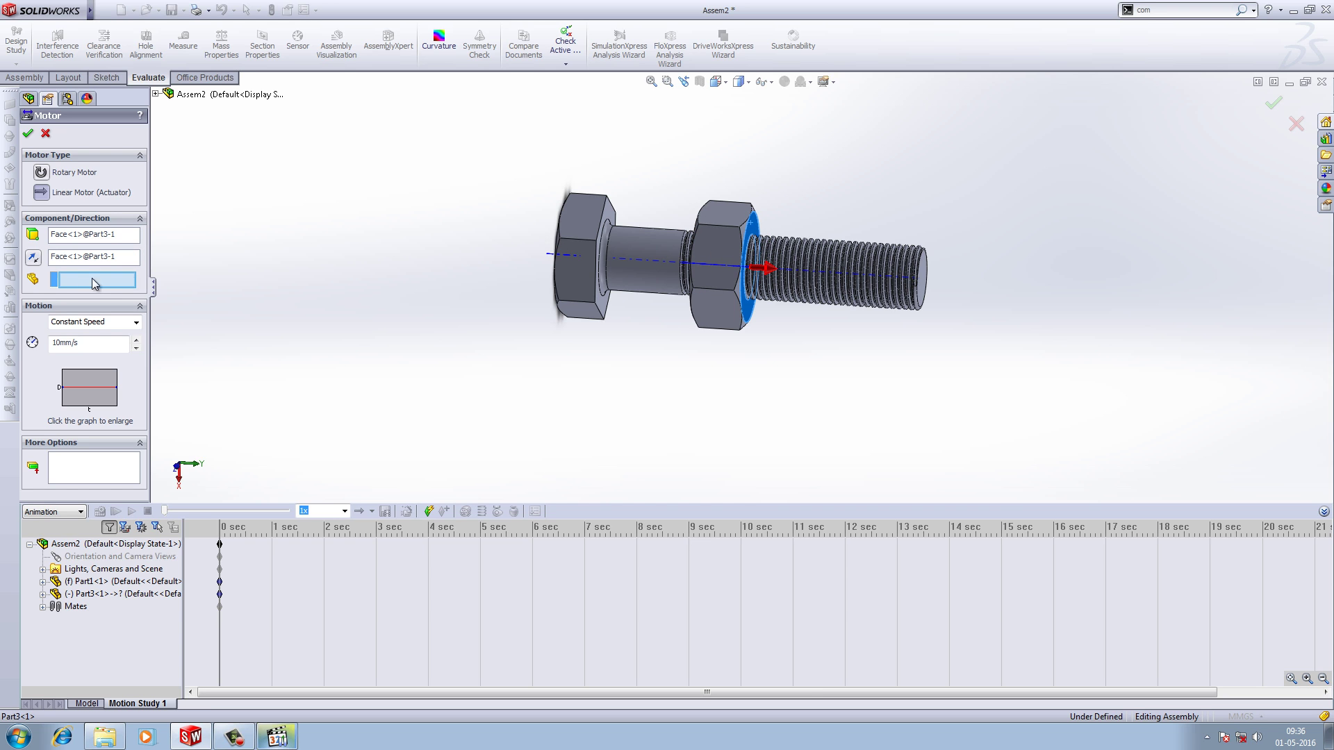
pyautogui.click(649, 242)
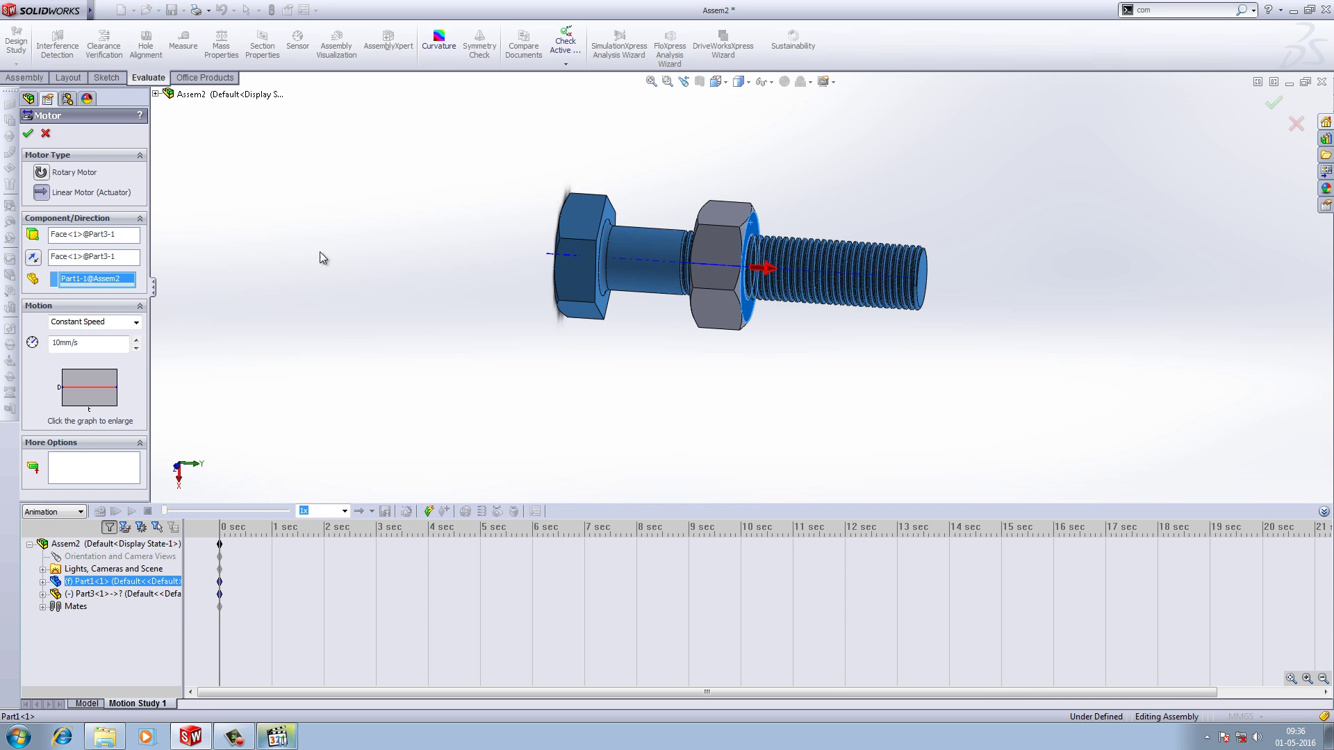
pyautogui.doubleClick(91, 342)
pyautogui.write('1')
pyautogui.press('Return')
pyautogui.click(96, 557)
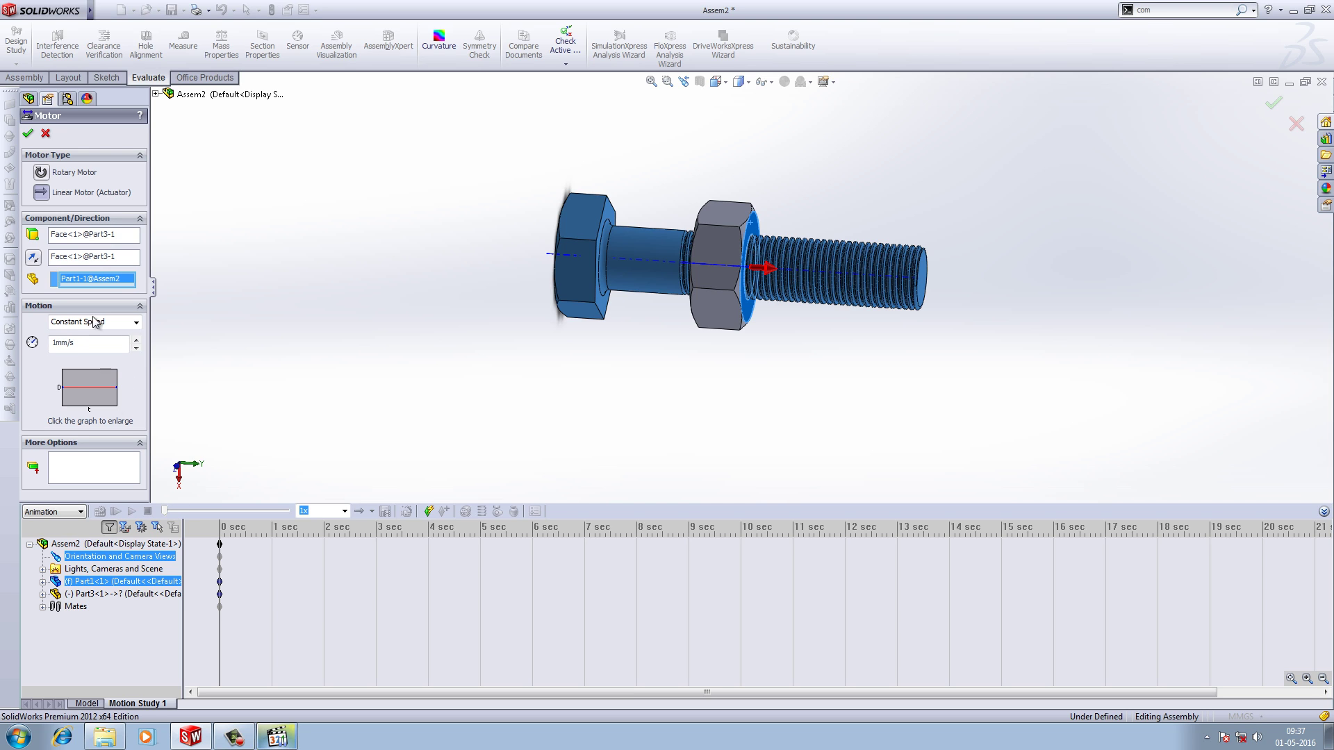
pyautogui.click(27, 134)
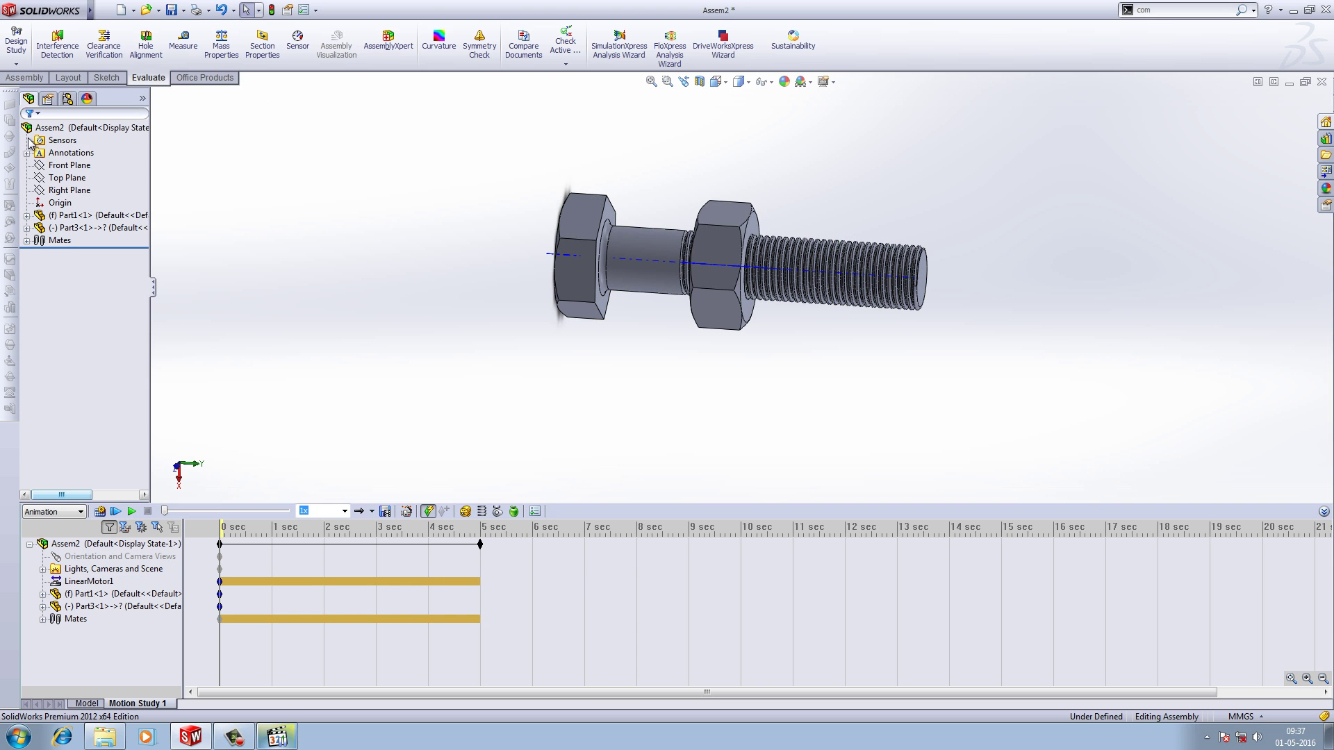
# Play the study, drag its end key out to about 18.5 seconds, and replay it
pyautogui.click(116, 515)
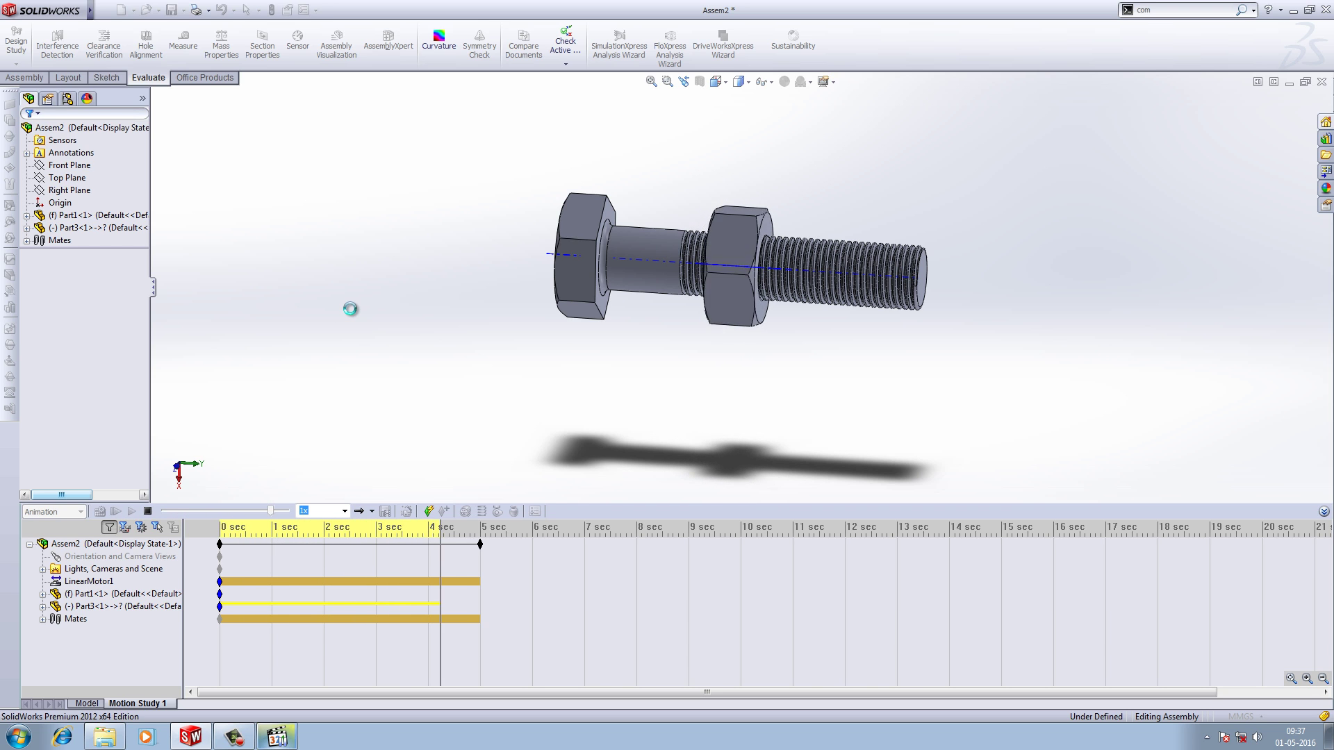
pyautogui.click(487, 602)
pyautogui.moveTo(480, 544); pyautogui.dragTo(795, 594)
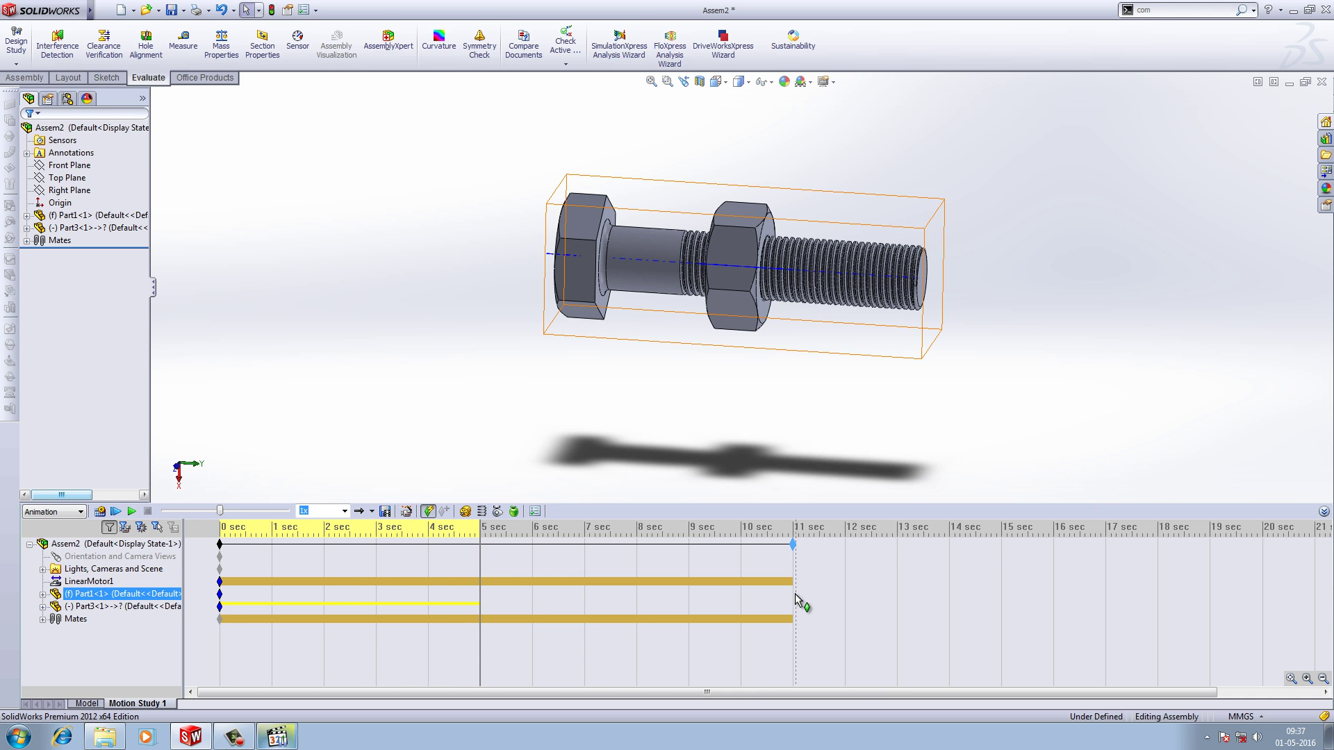
pyautogui.click(481, 602)
pyautogui.click(240, 545)
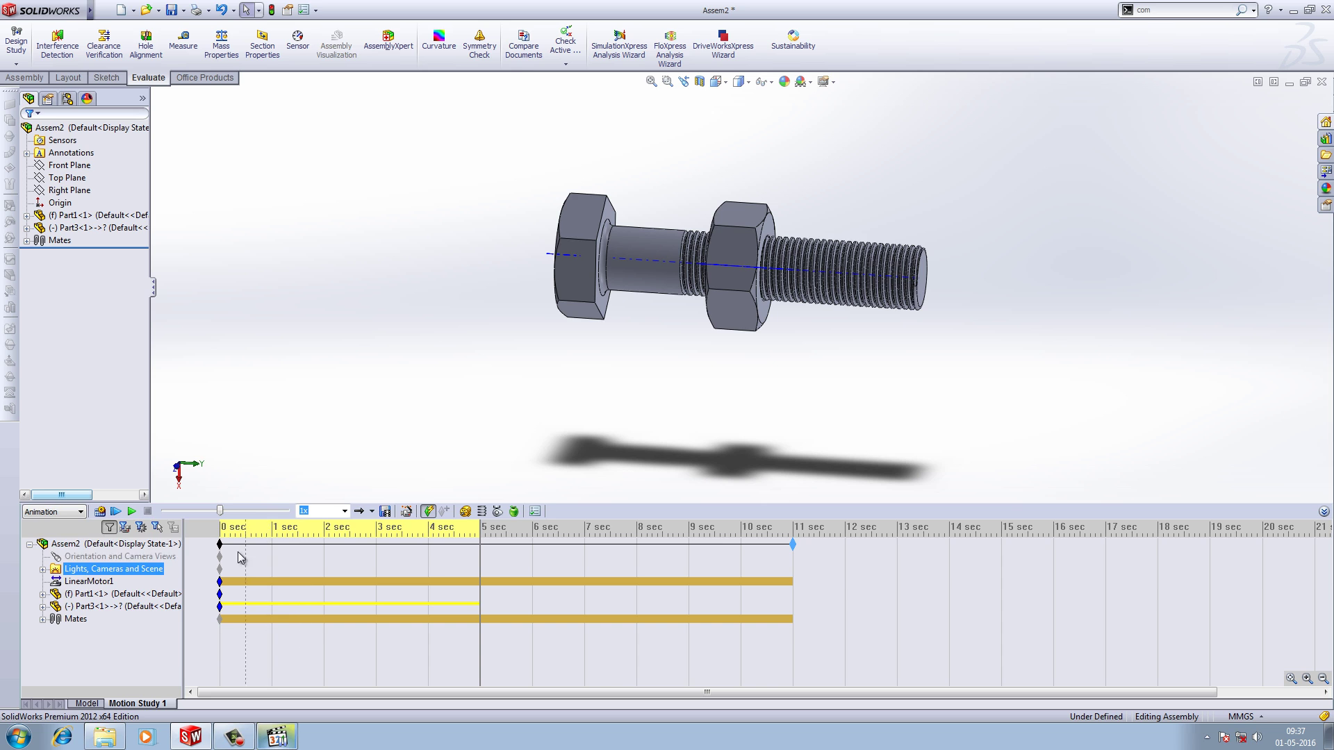
pyautogui.click(132, 512)
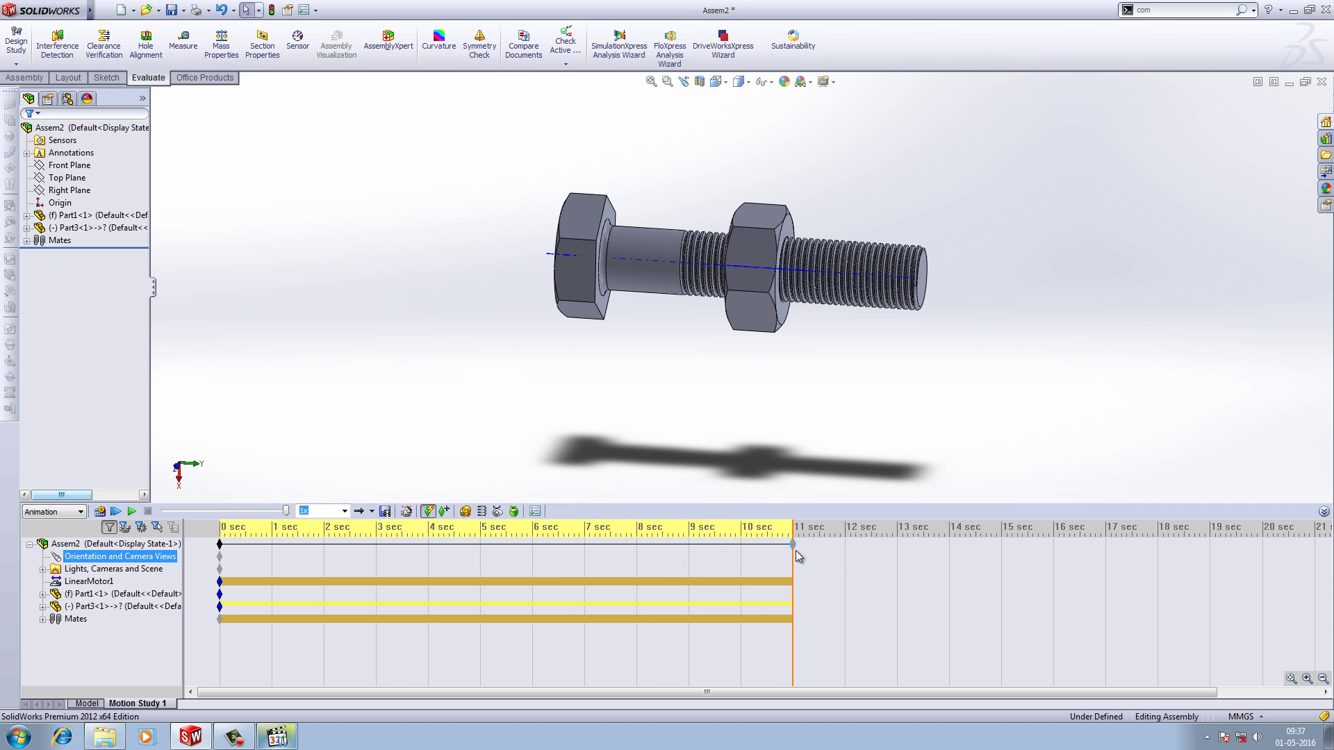
pyautogui.moveTo(795, 546); pyautogui.dragTo(1191, 545)
pyautogui.click(132, 513)
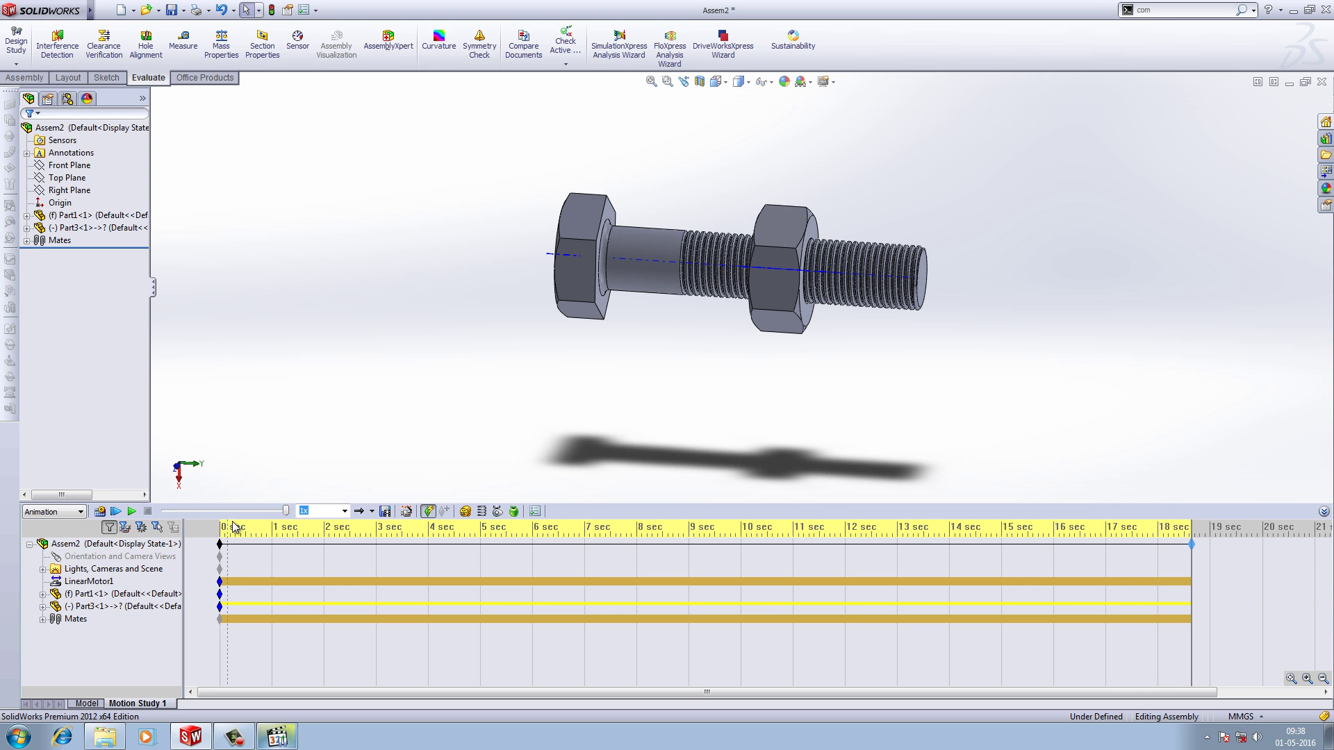
# Save the animation as an AVI file in the nut folder on the Desktop
pyautogui.click(385, 512)
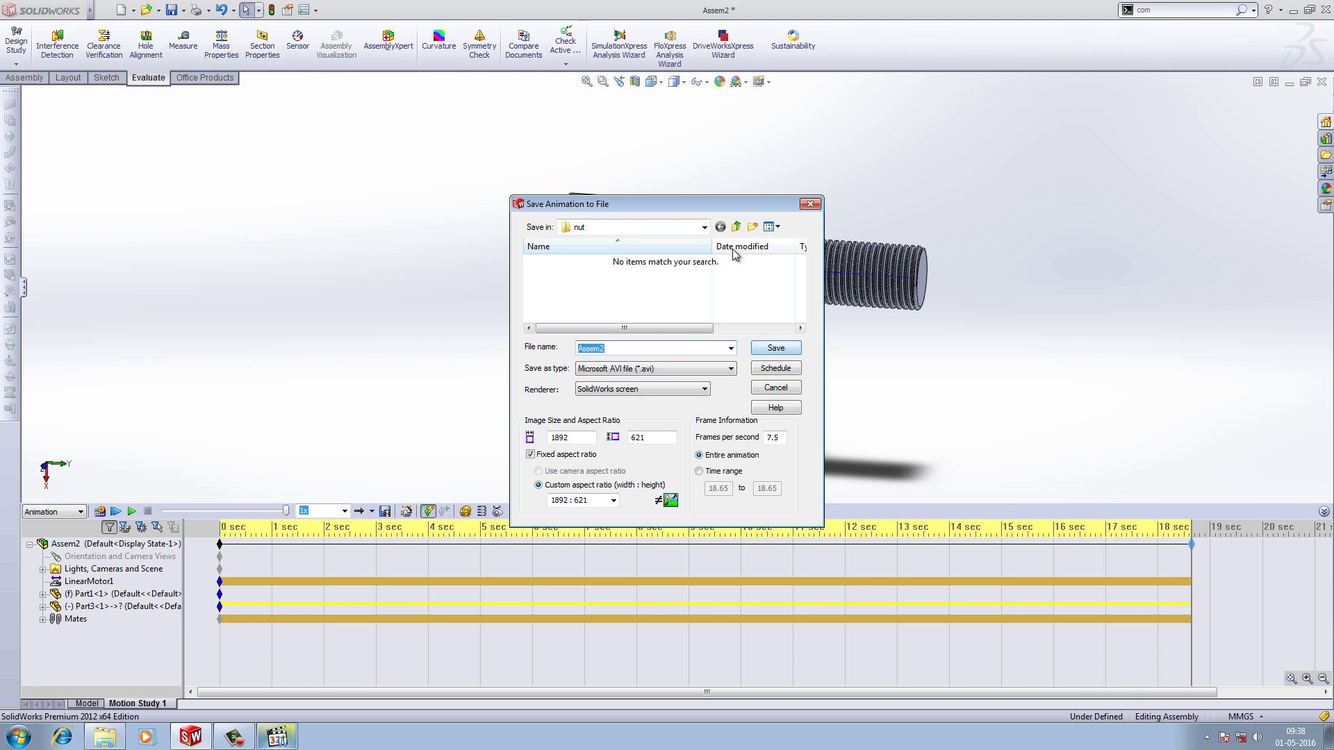
pyautogui.click(736, 227)
pyautogui.click(635, 270)
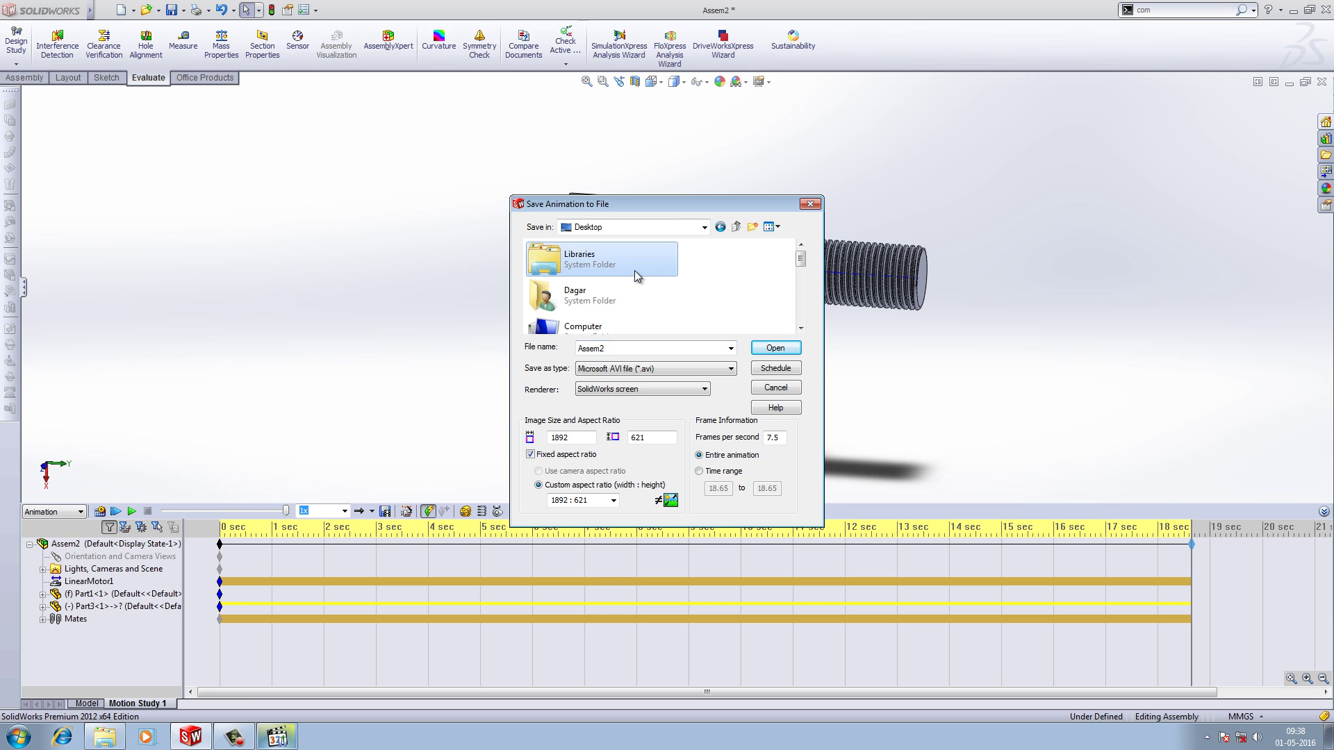
pyautogui.scroll(-3, 634, 273)
pyautogui.scroll(-5, 632, 275)
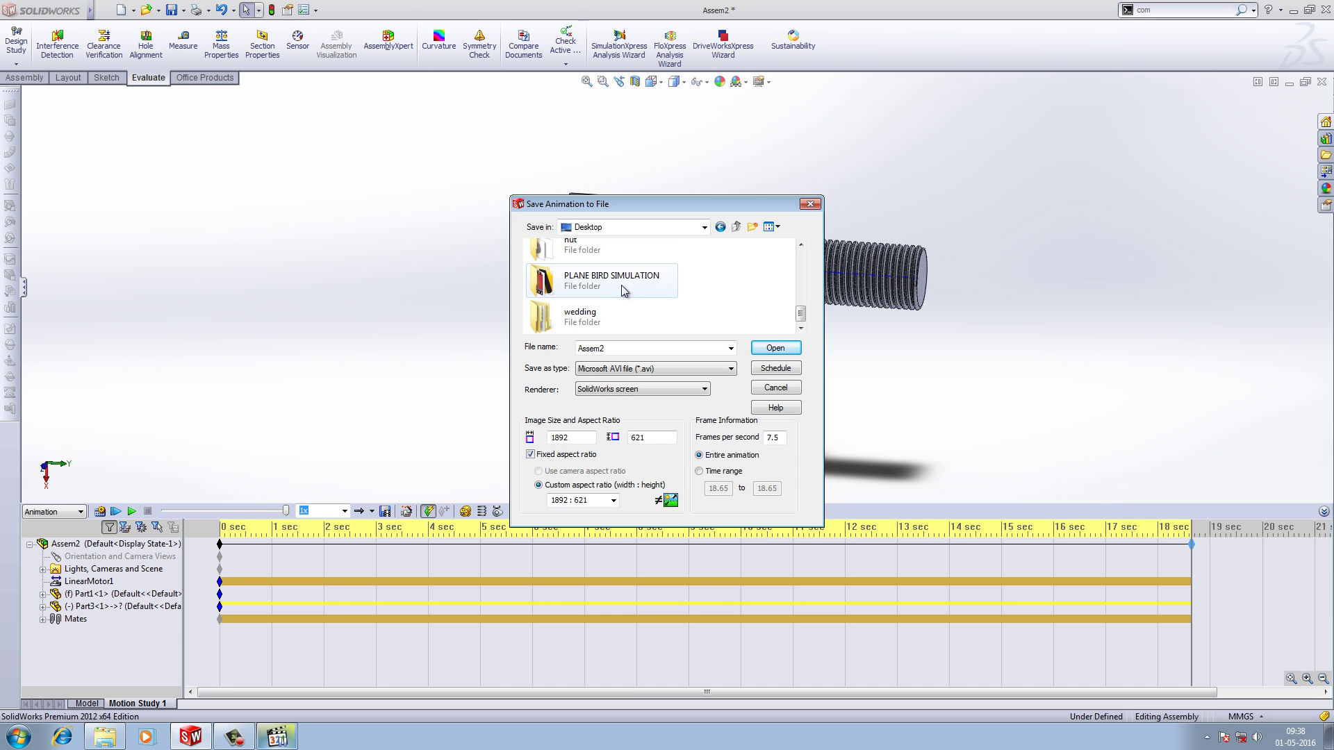
pyautogui.click(624, 289)
pyautogui.scroll(2, 611, 296)
pyautogui.doubleClick(609, 300)
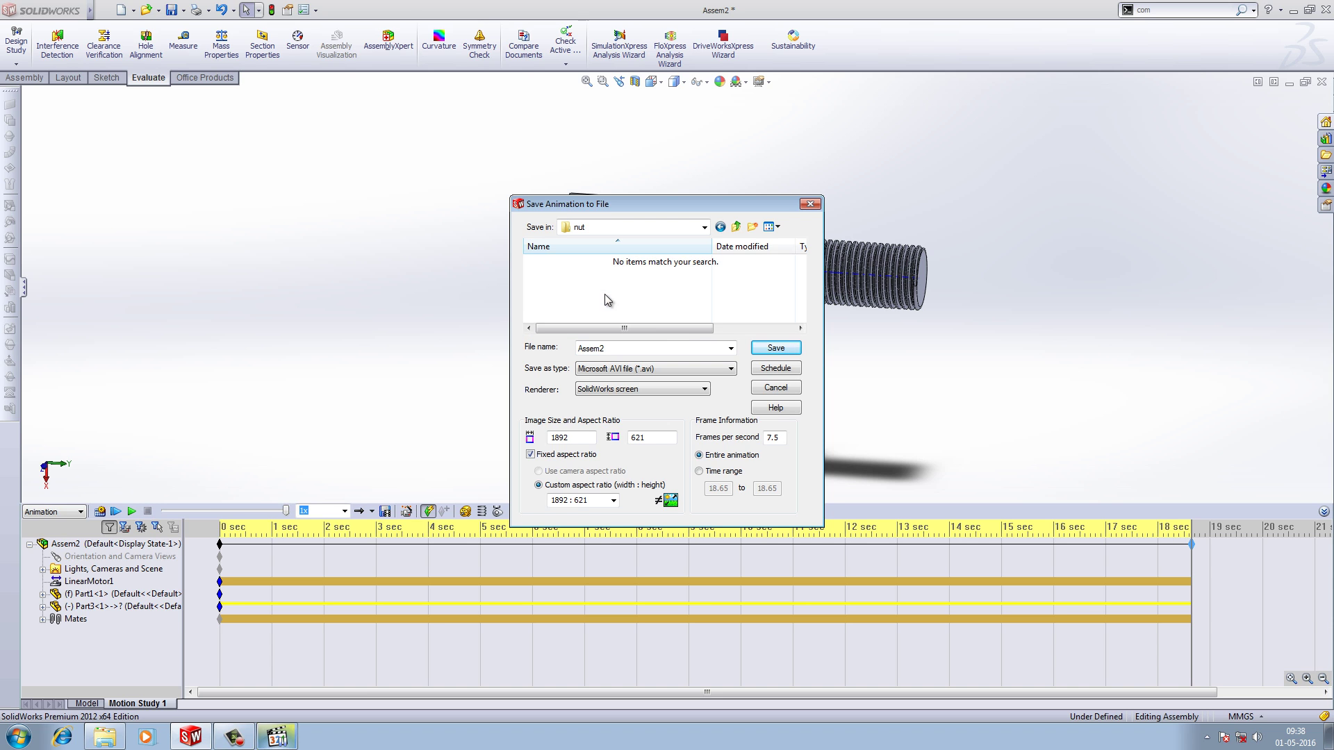
pyautogui.click(765, 355)
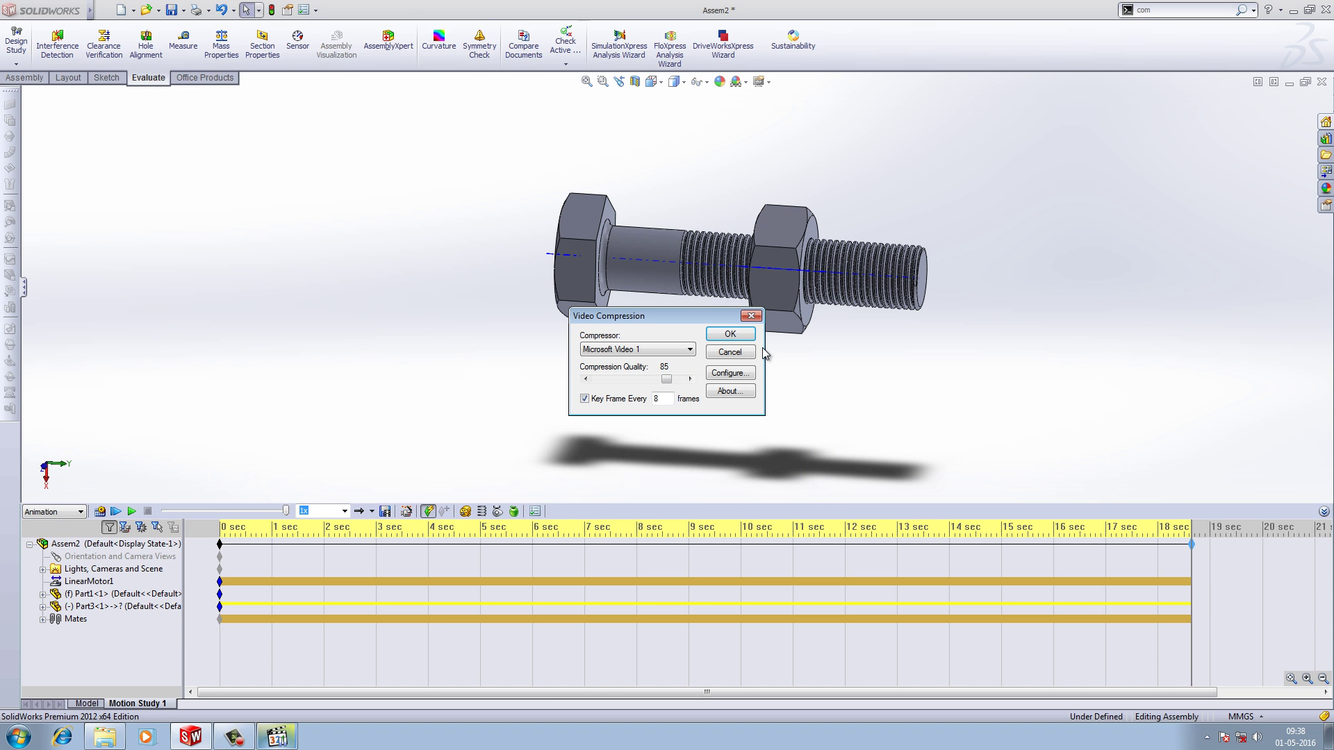
# Keep Microsoft Video 1 as the compressor and confirm the Video Compression dialog to record
pyautogui.click(733, 337)
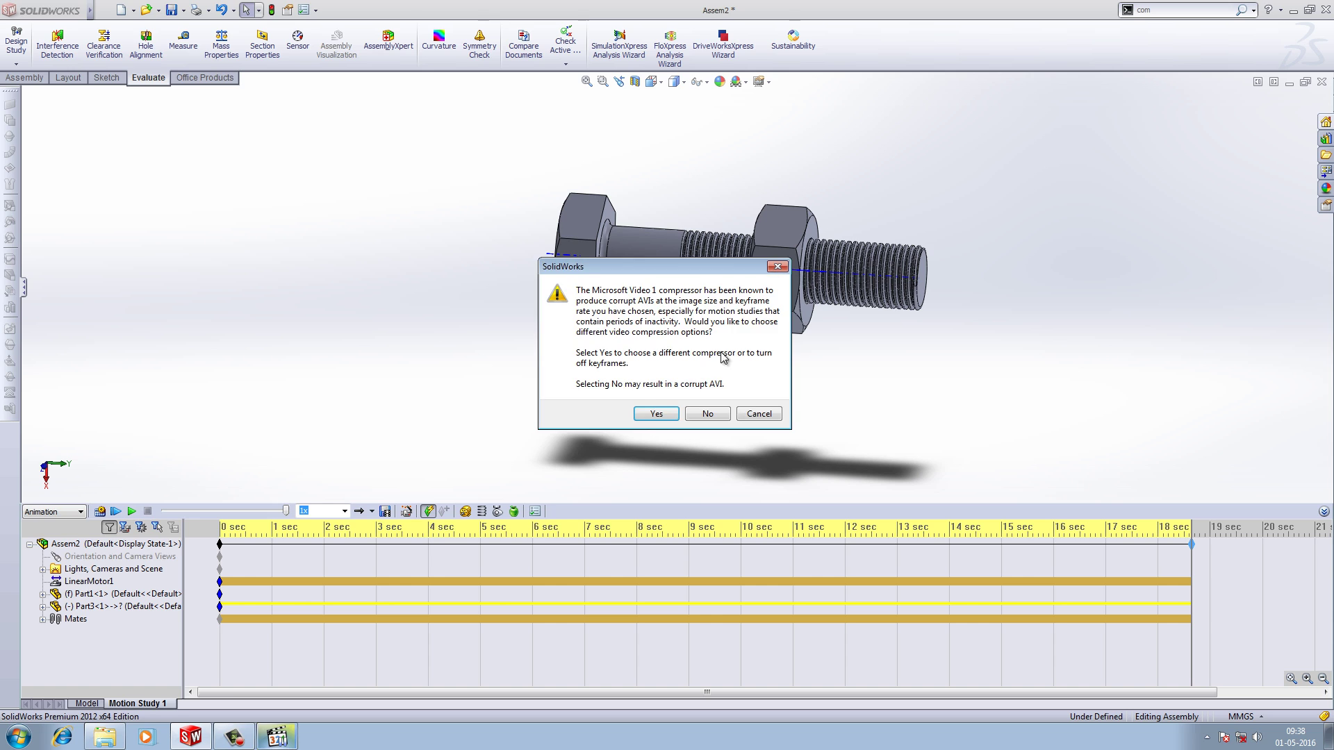
pyautogui.click(664, 417)
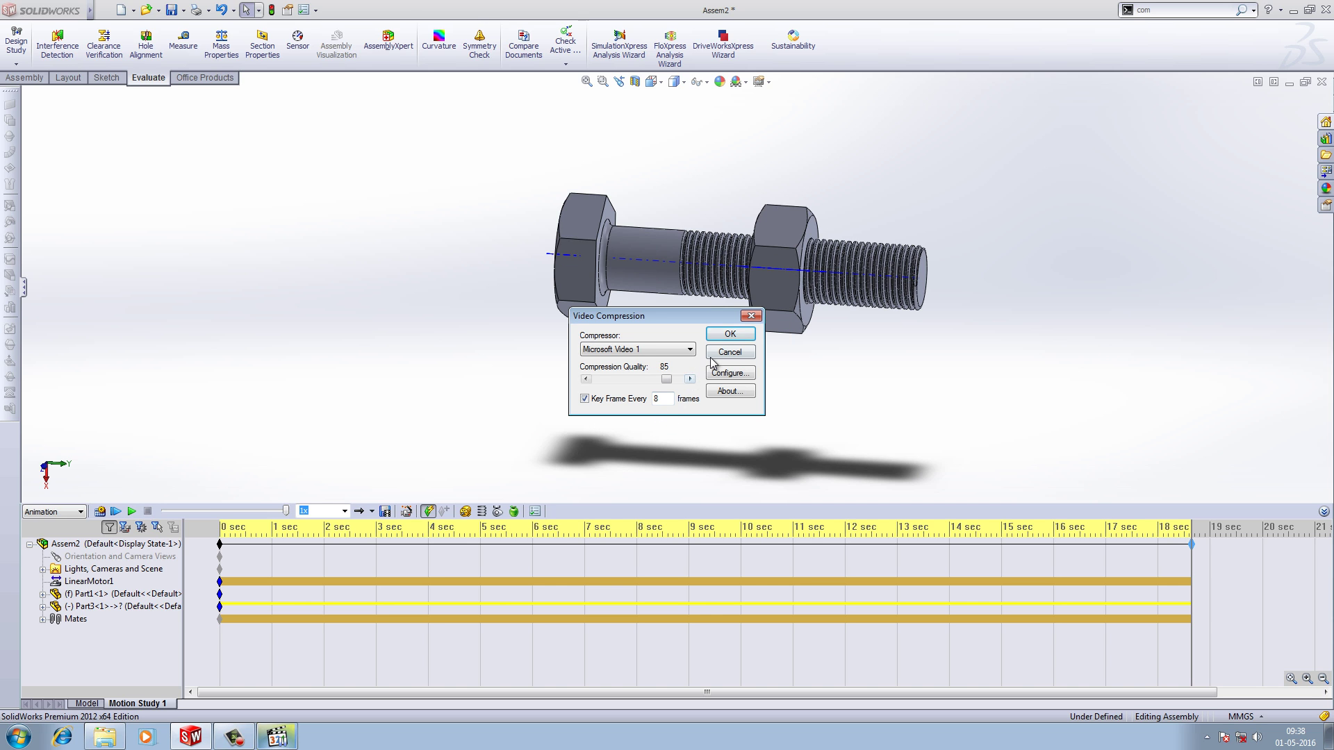
pyautogui.click(641, 351)
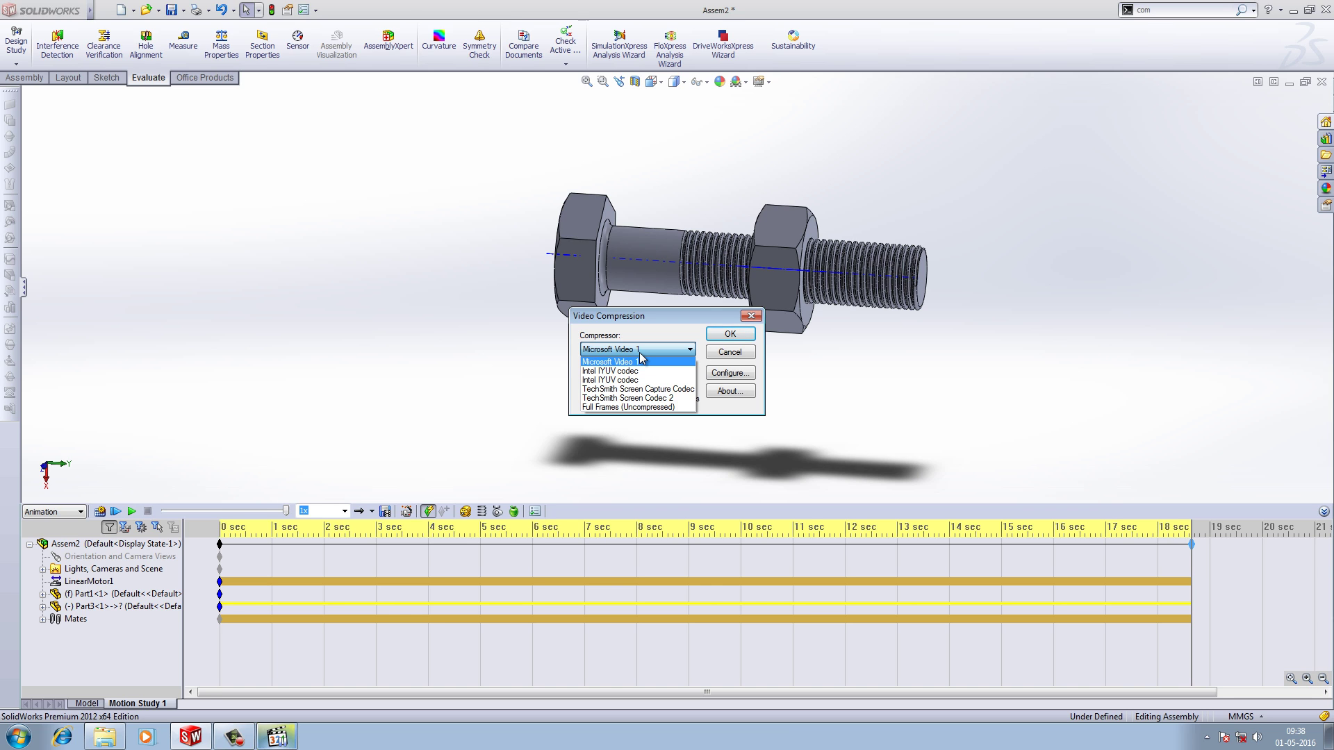
pyautogui.click(641, 360)
pyautogui.click(730, 335)
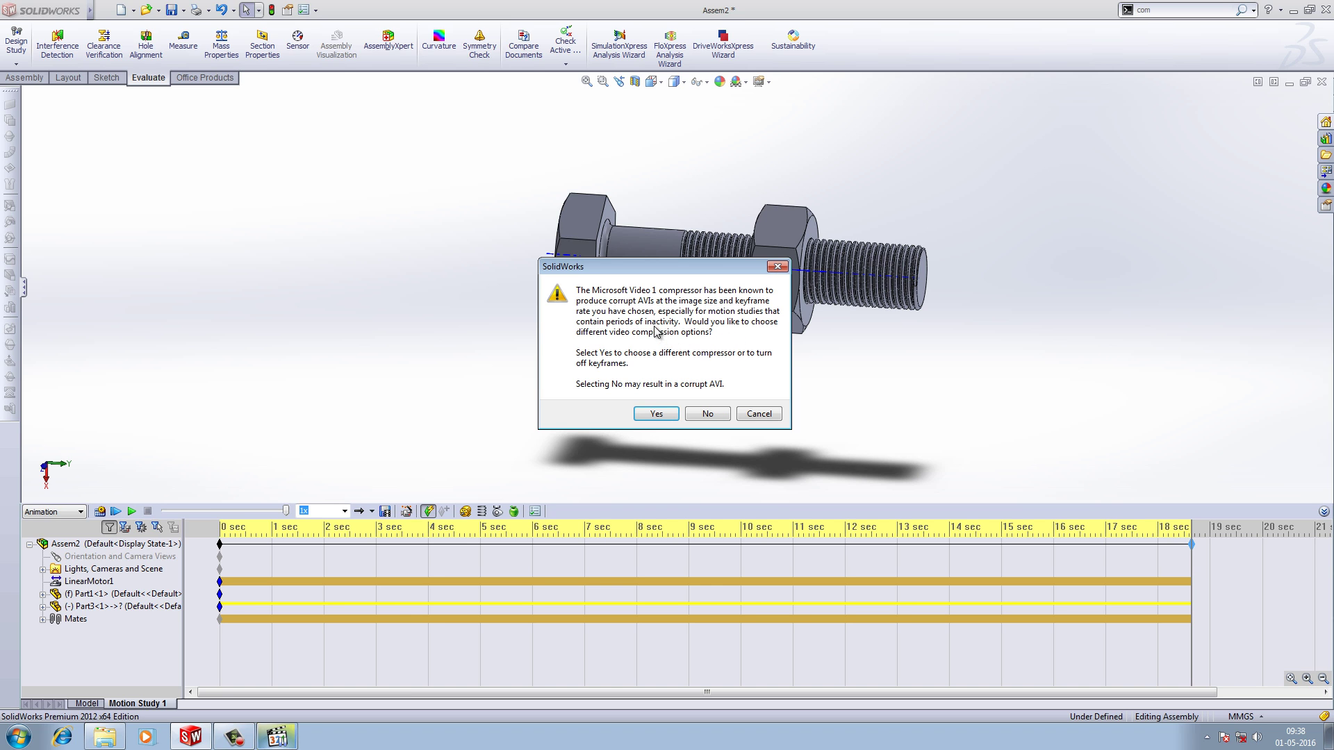
pyautogui.click(656, 414)
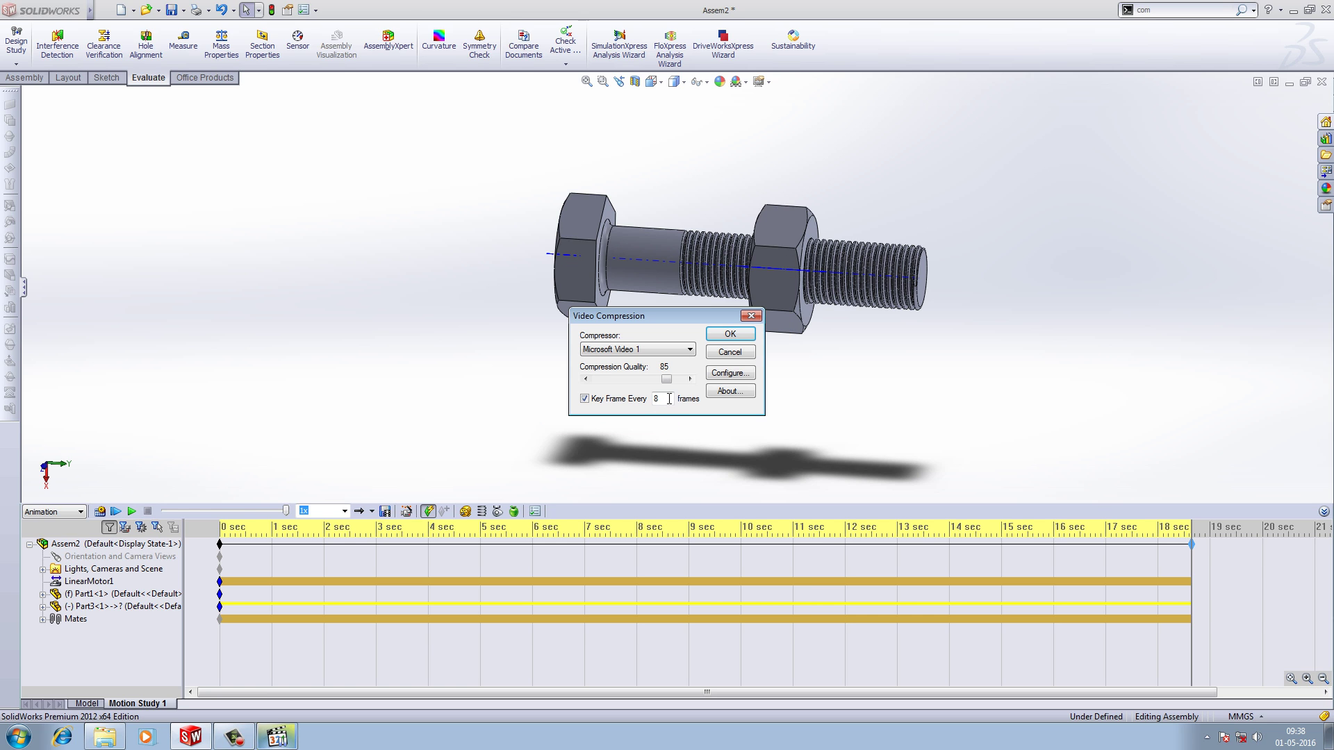
pyautogui.click(725, 377)
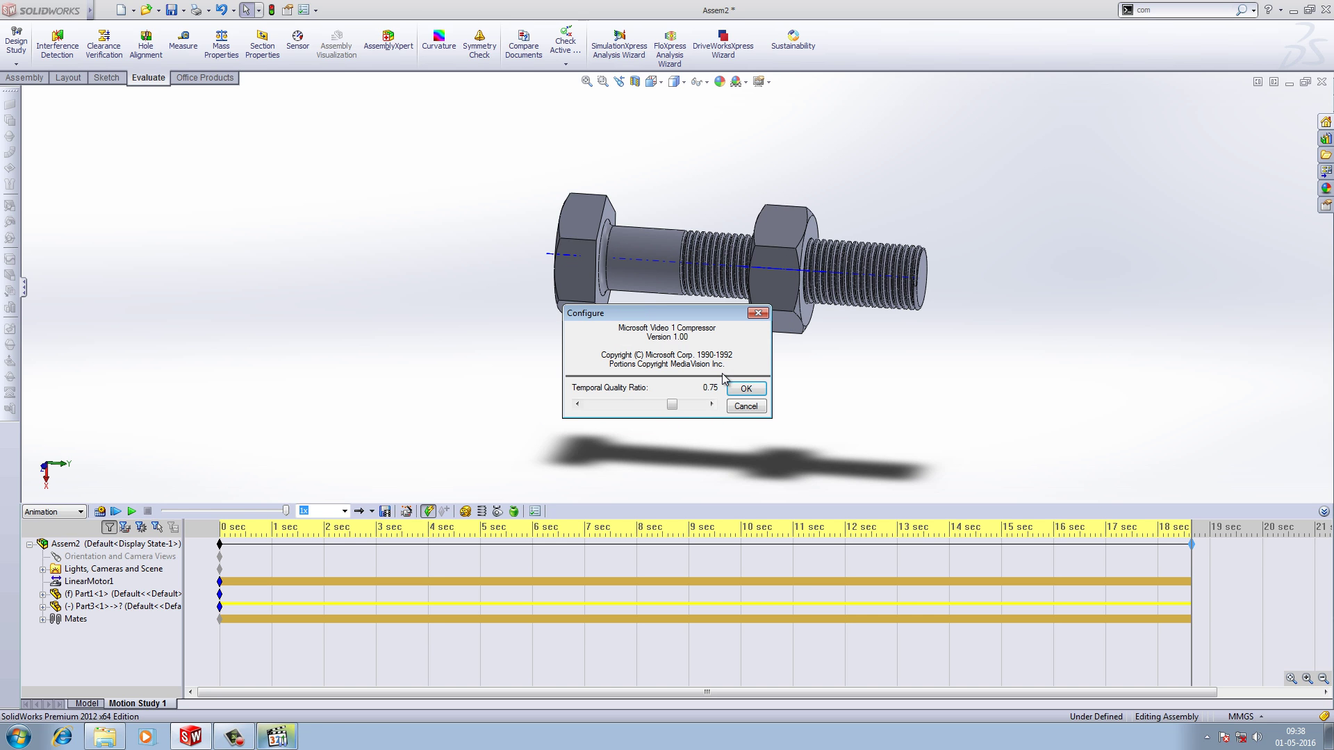
pyautogui.click(738, 395)
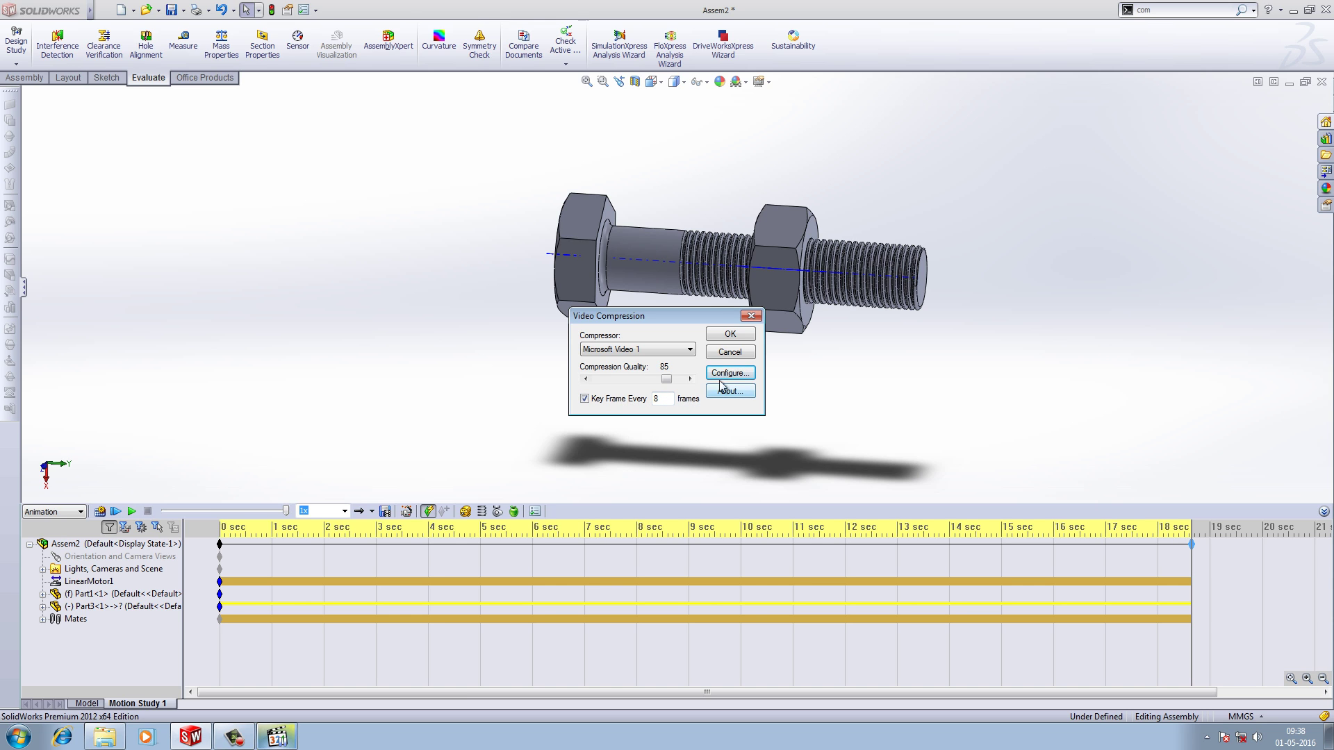
pyautogui.click(727, 339)
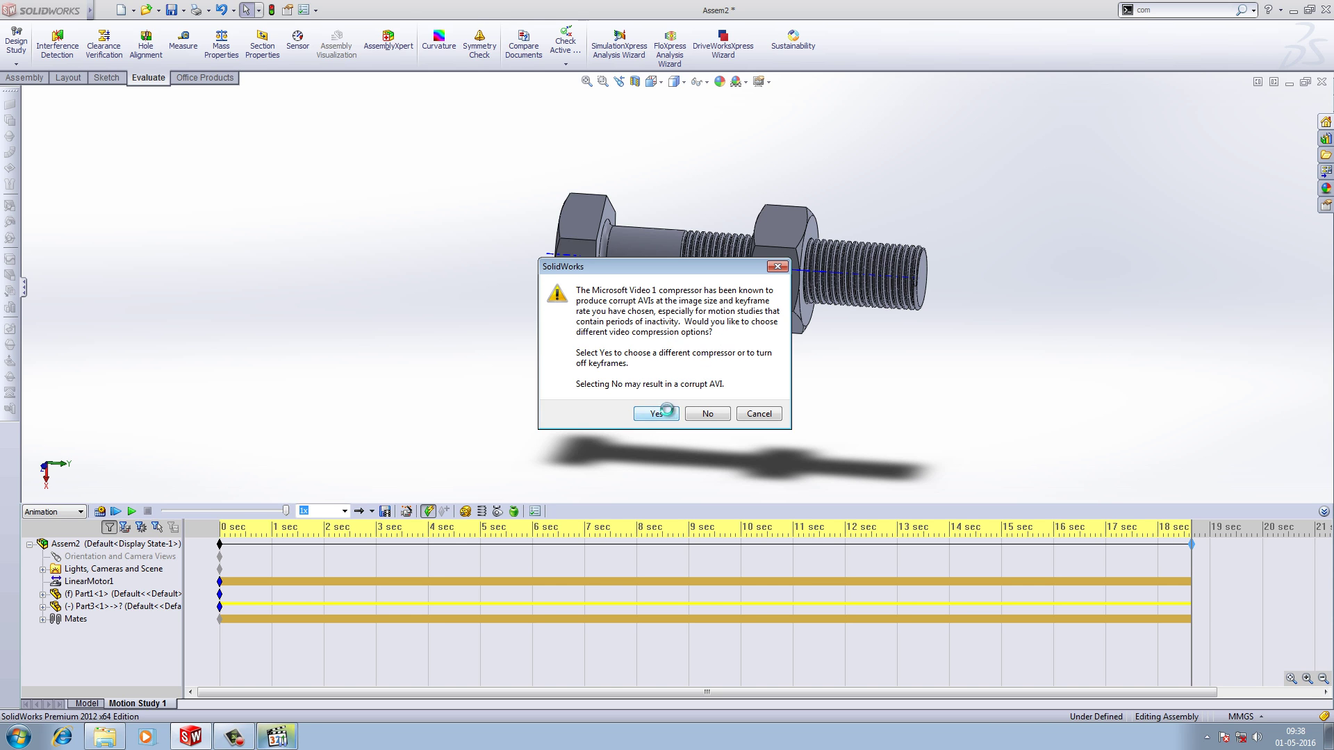
pyautogui.click(656, 414)
pyautogui.click(744, 314)
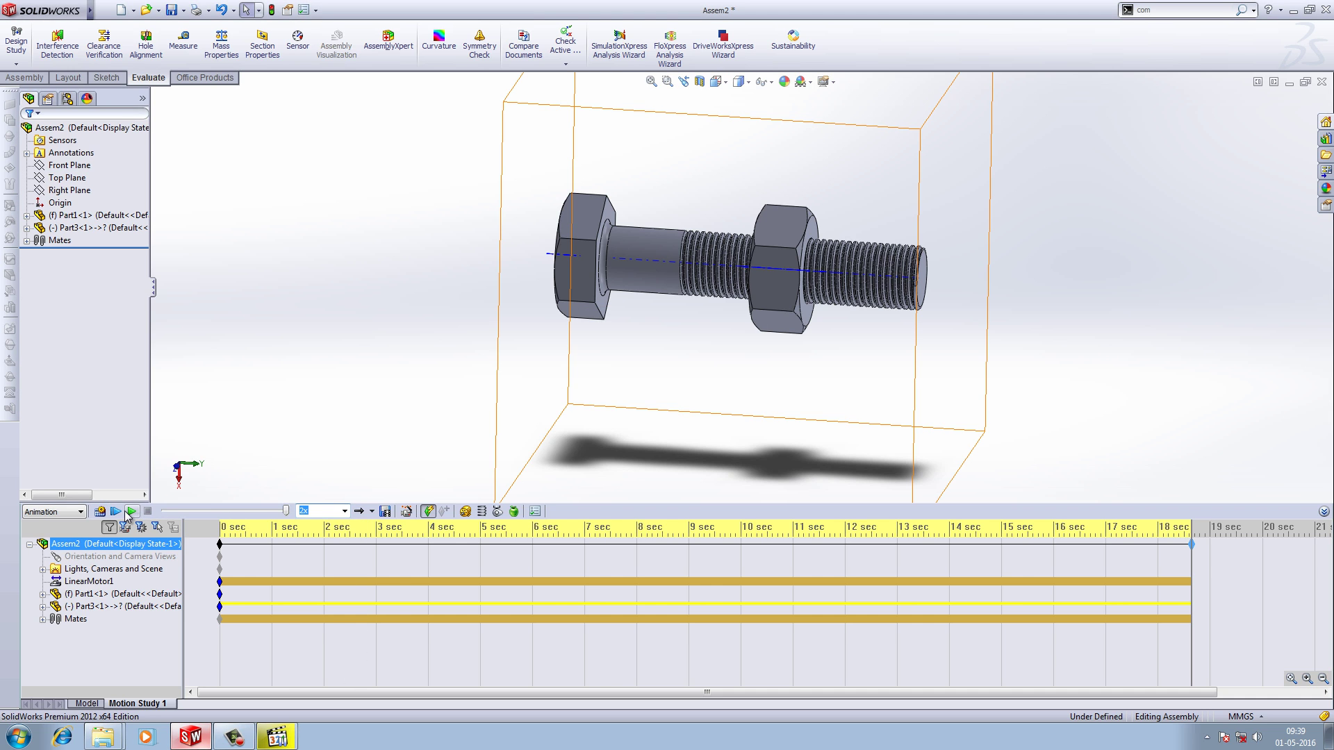
# Edit LinearMotor1 to change its speed from 1mm/s to 2mm/s
pyautogui.click(465, 511)
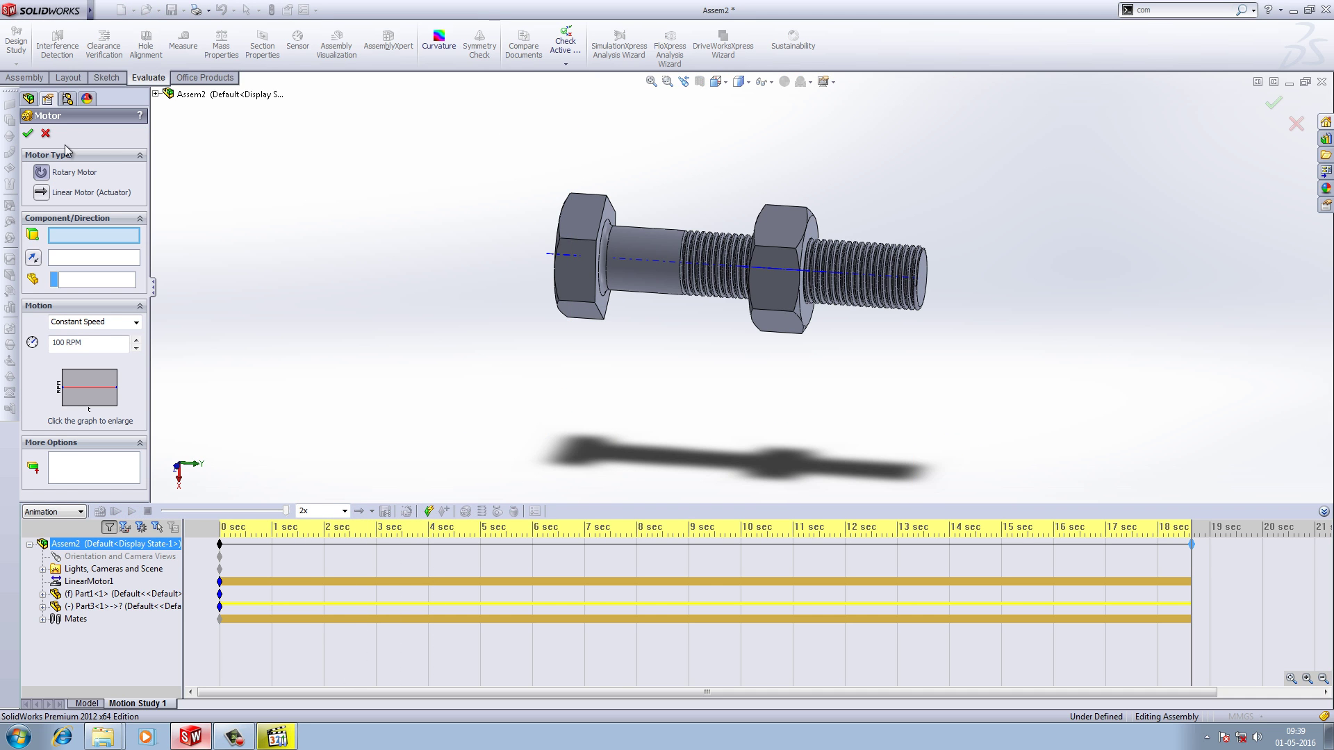
pyautogui.click(46, 133)
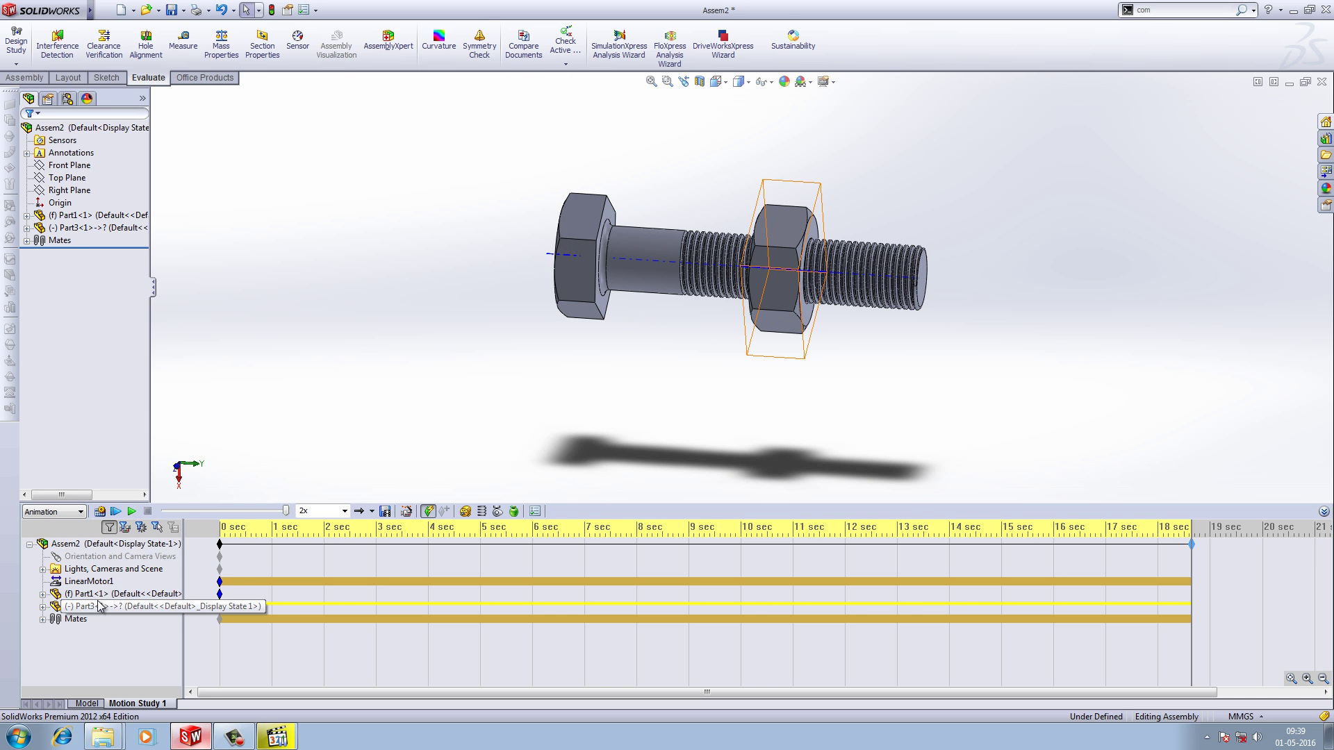
pyautogui.click(76, 619)
pyautogui.click(77, 582)
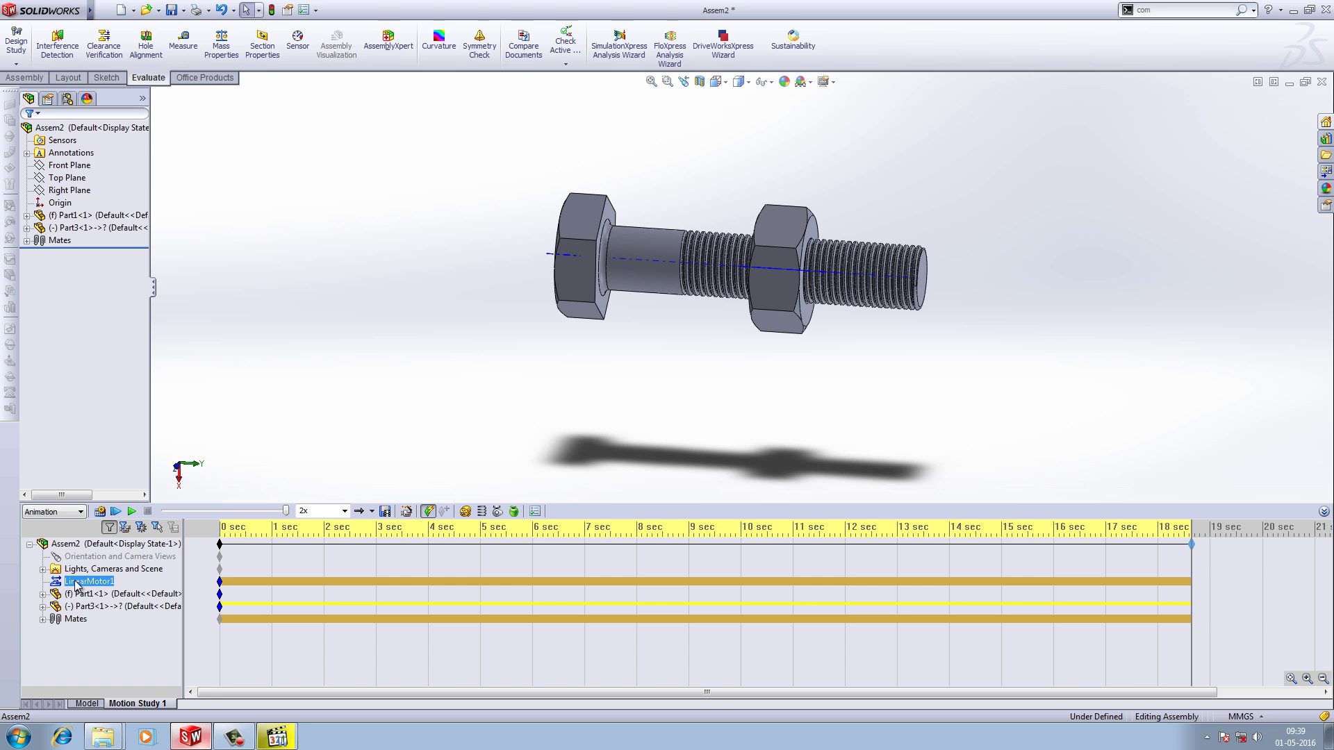
pyautogui.rightClick(76, 588)
pyautogui.click(98, 595)
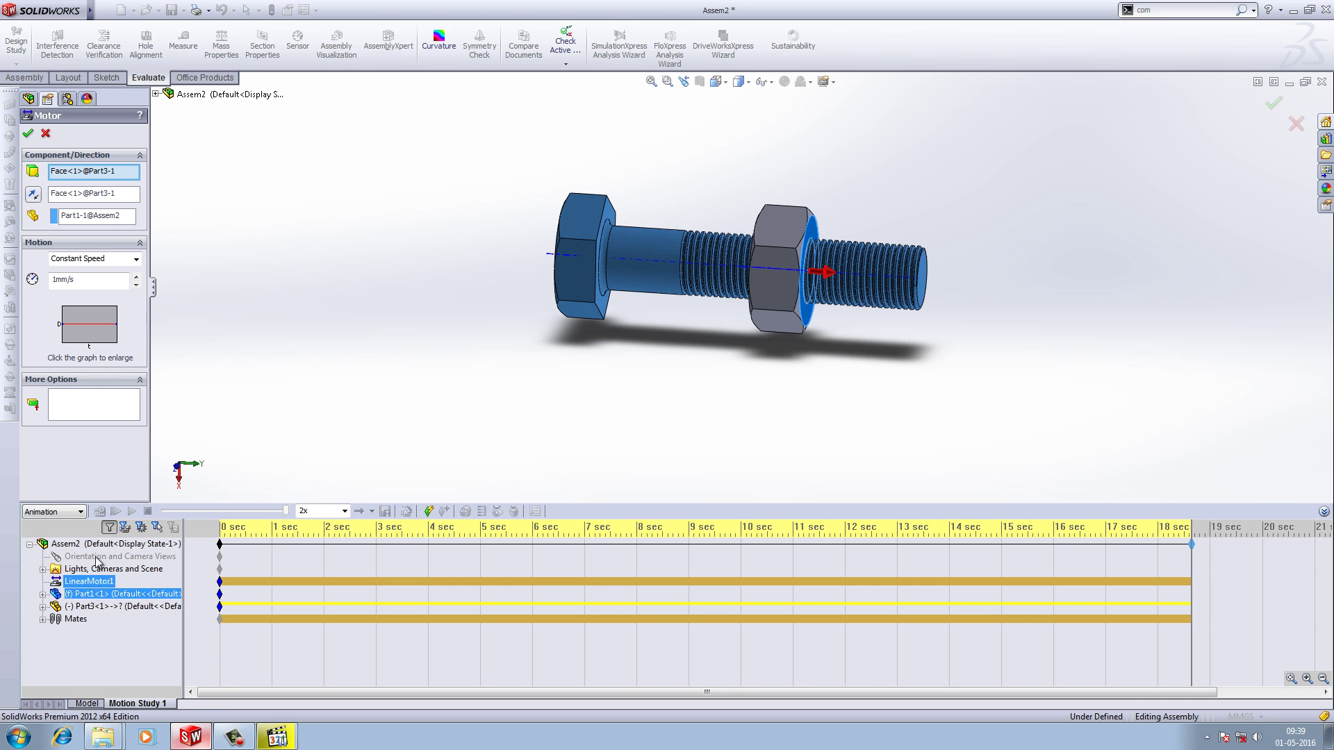
pyautogui.doubleClick(82, 279)
pyautogui.write('2mm/s')
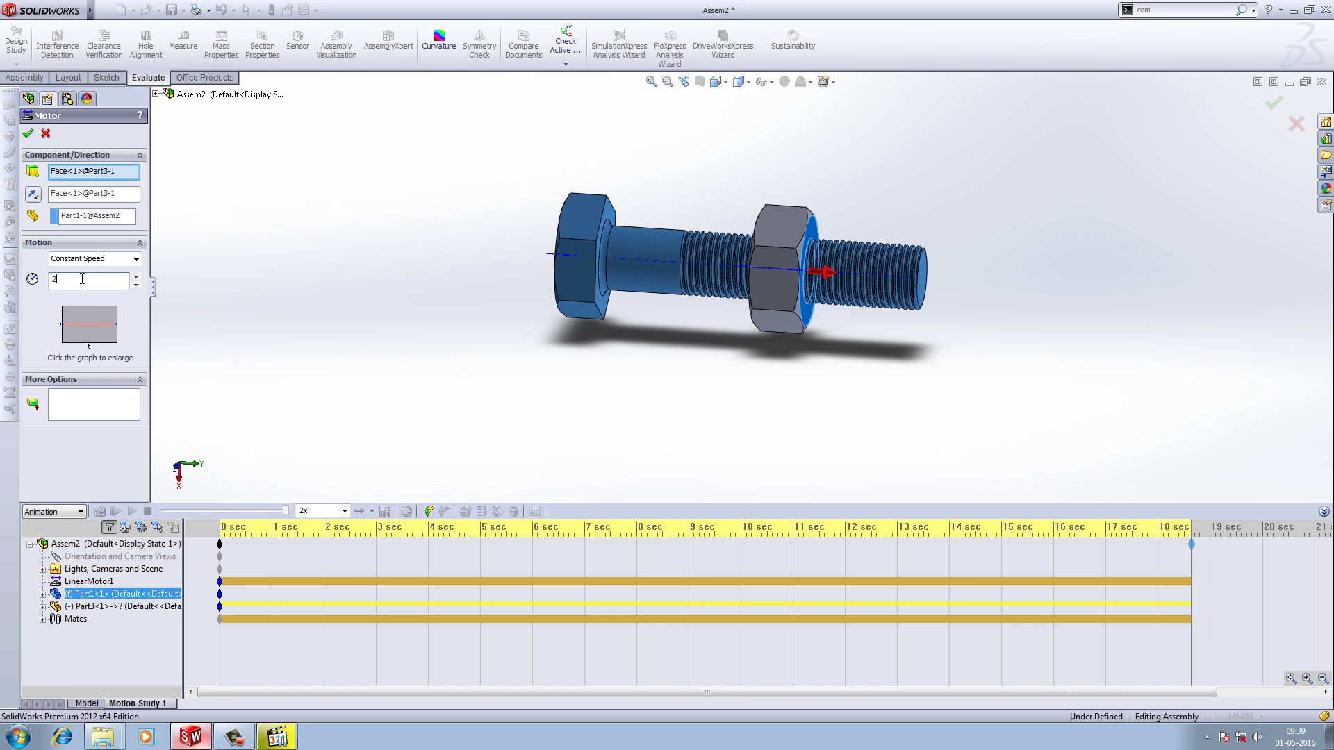
pyautogui.click(28, 134)
# Play the motion study with the faster motor, rotating the view as it runs
pyautogui.click(1050, 587)
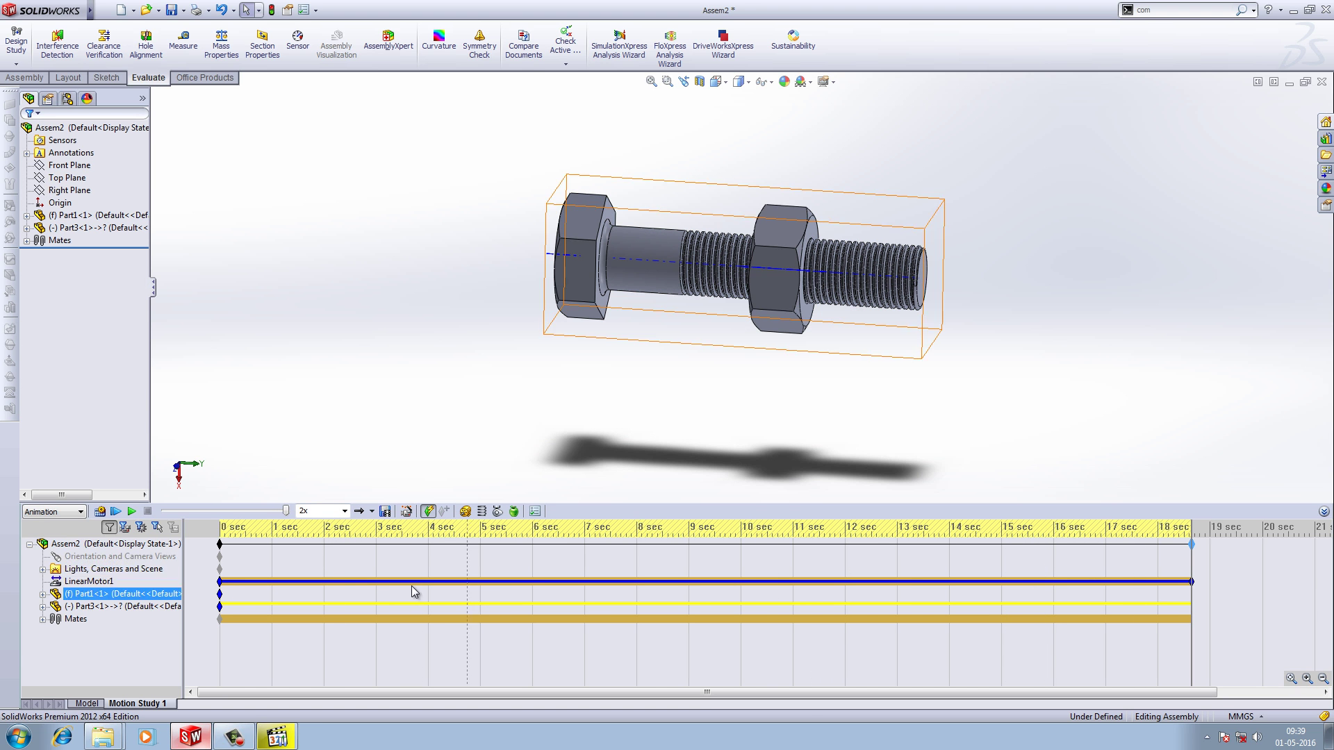
pyautogui.click(131, 513)
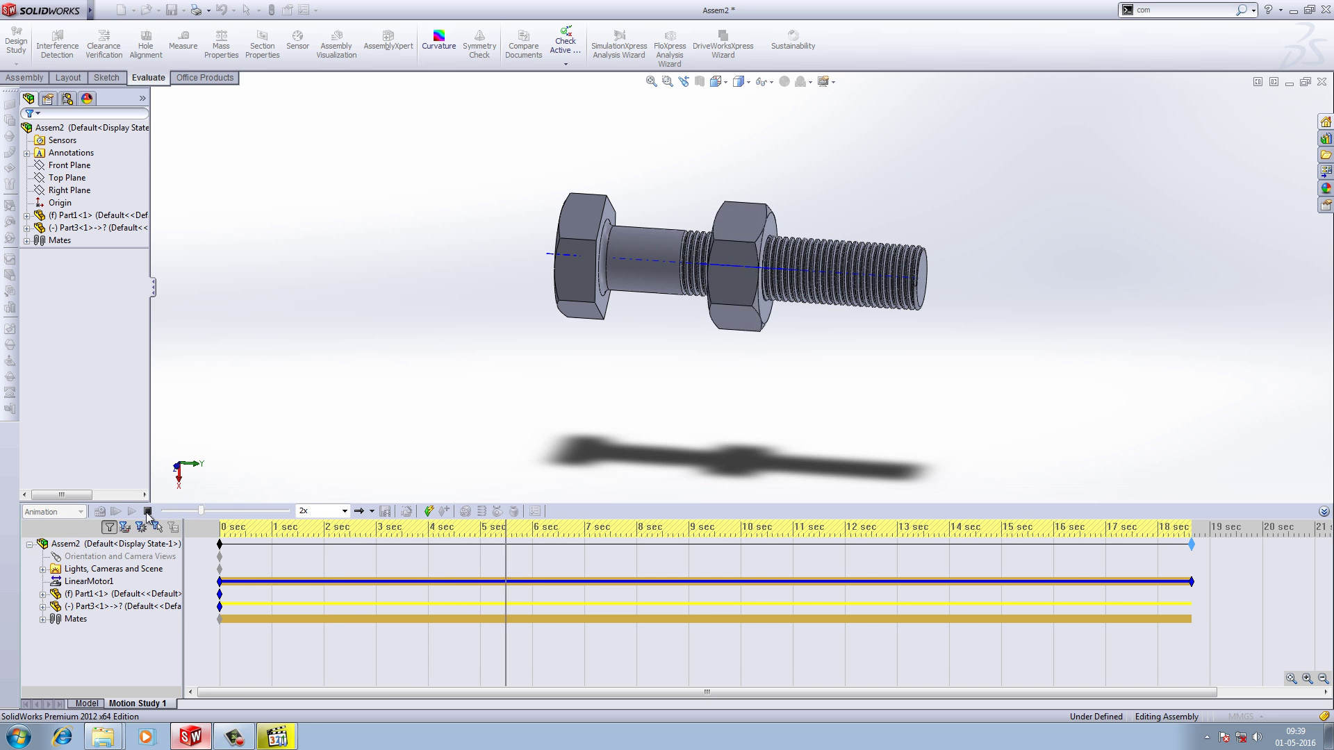
pyautogui.moveTo(893, 411); pyautogui.dragTo(857, 406, button='middle')
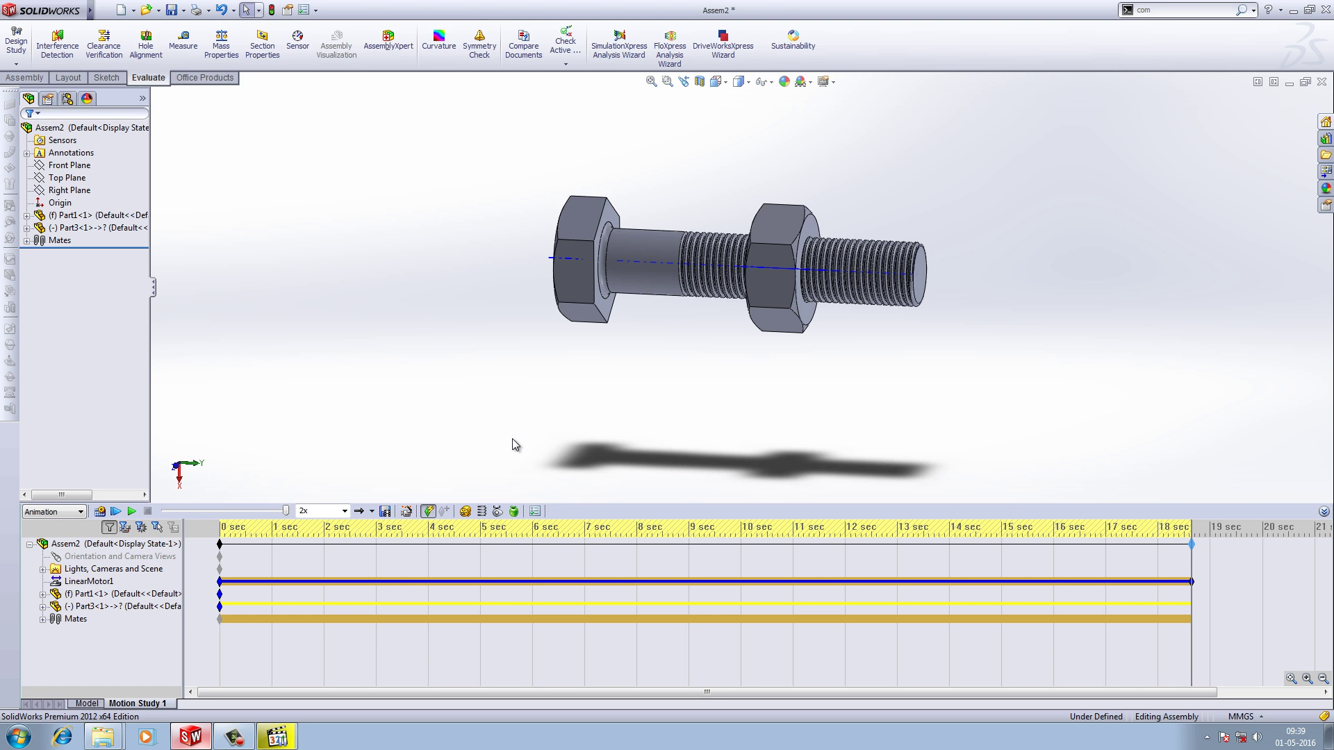
# Save the animation as Assem2.avi compressed with the Intel IYUV codec
pyautogui.click(385, 512)
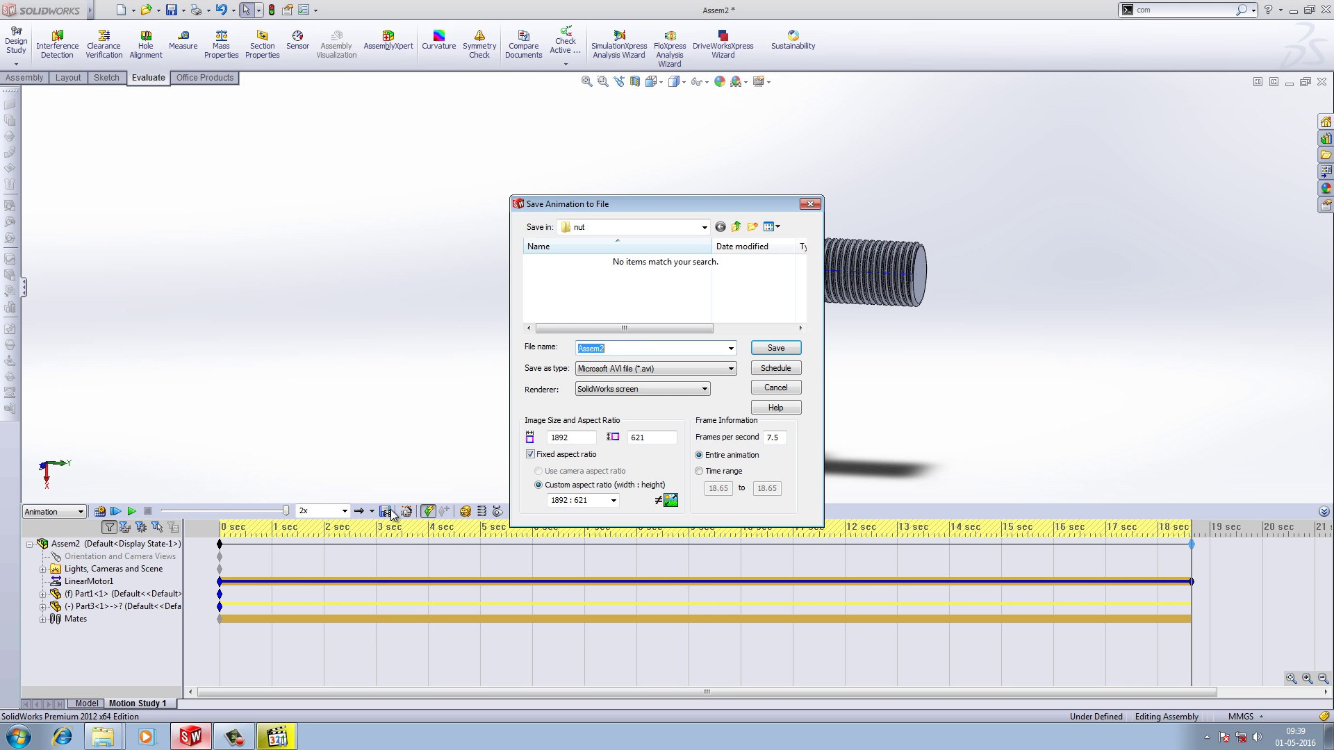
pyautogui.click(641, 269)
pyautogui.click(761, 351)
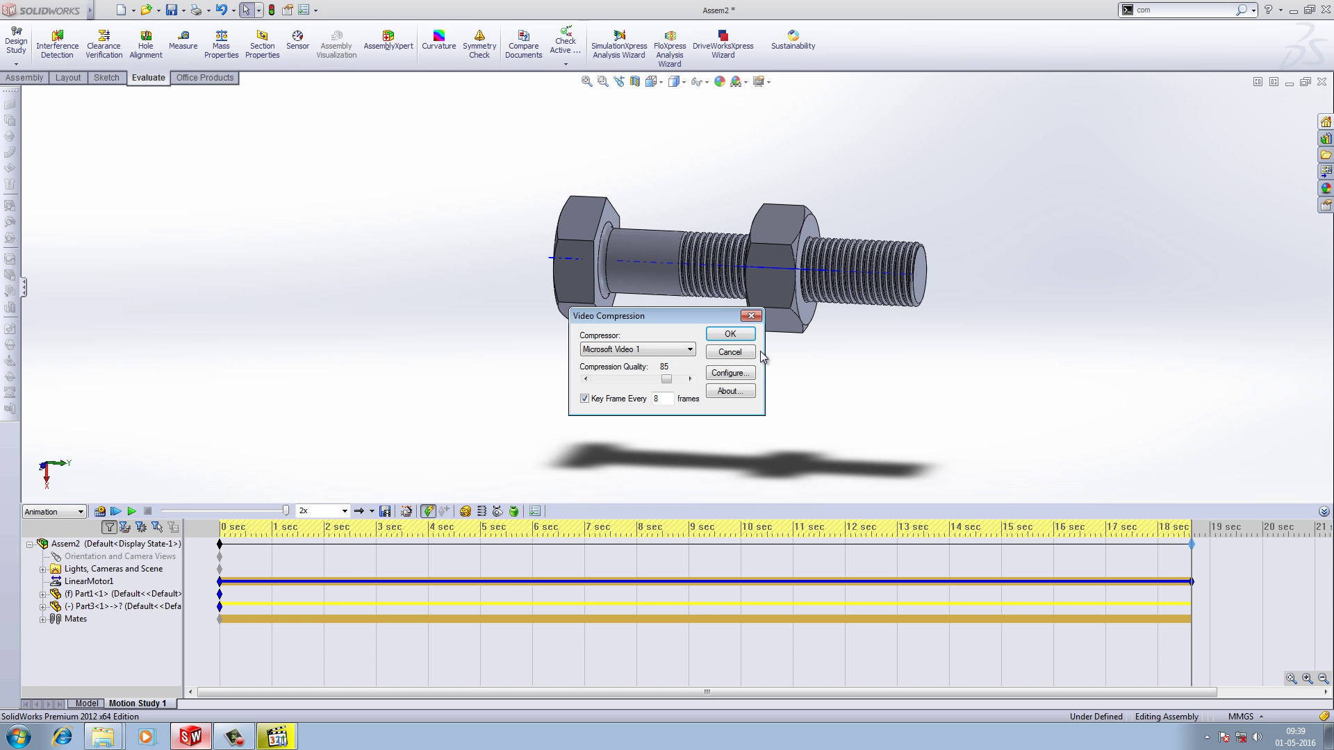
pyautogui.click(689, 349)
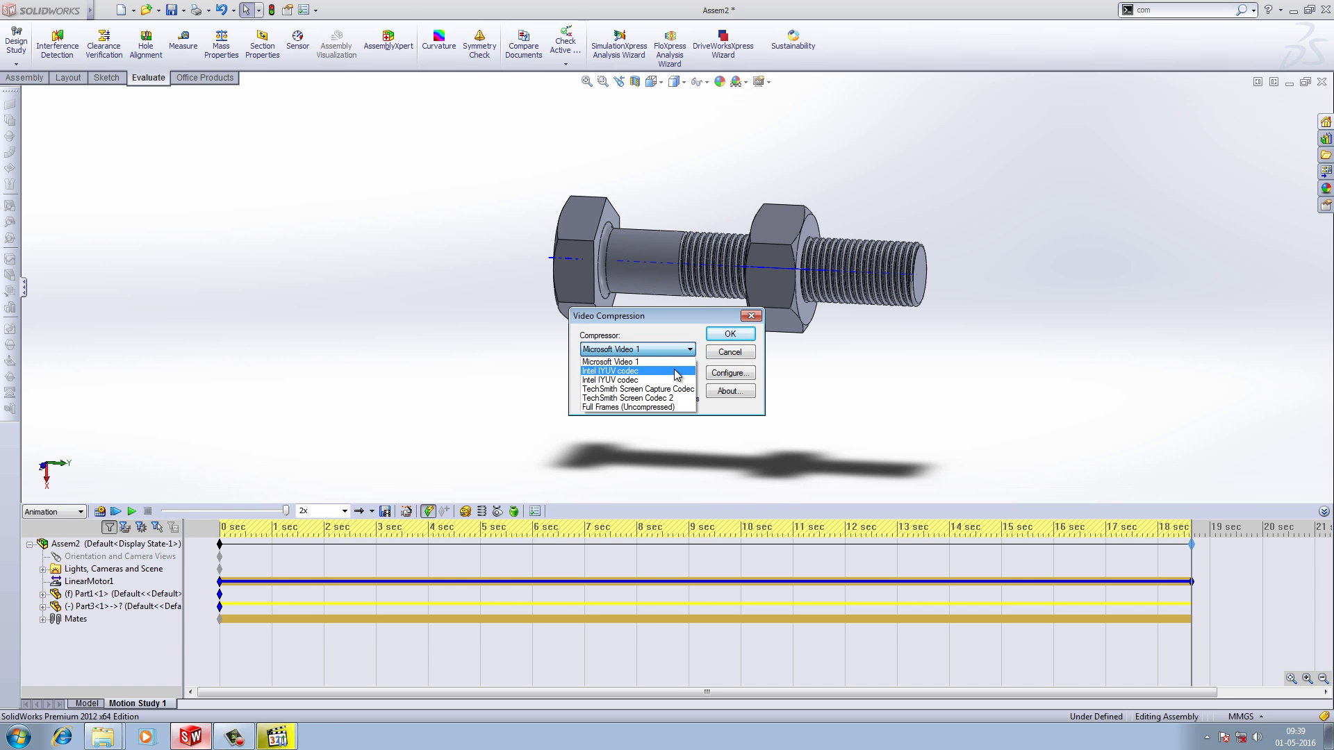
pyautogui.click(675, 371)
pyautogui.click(723, 334)
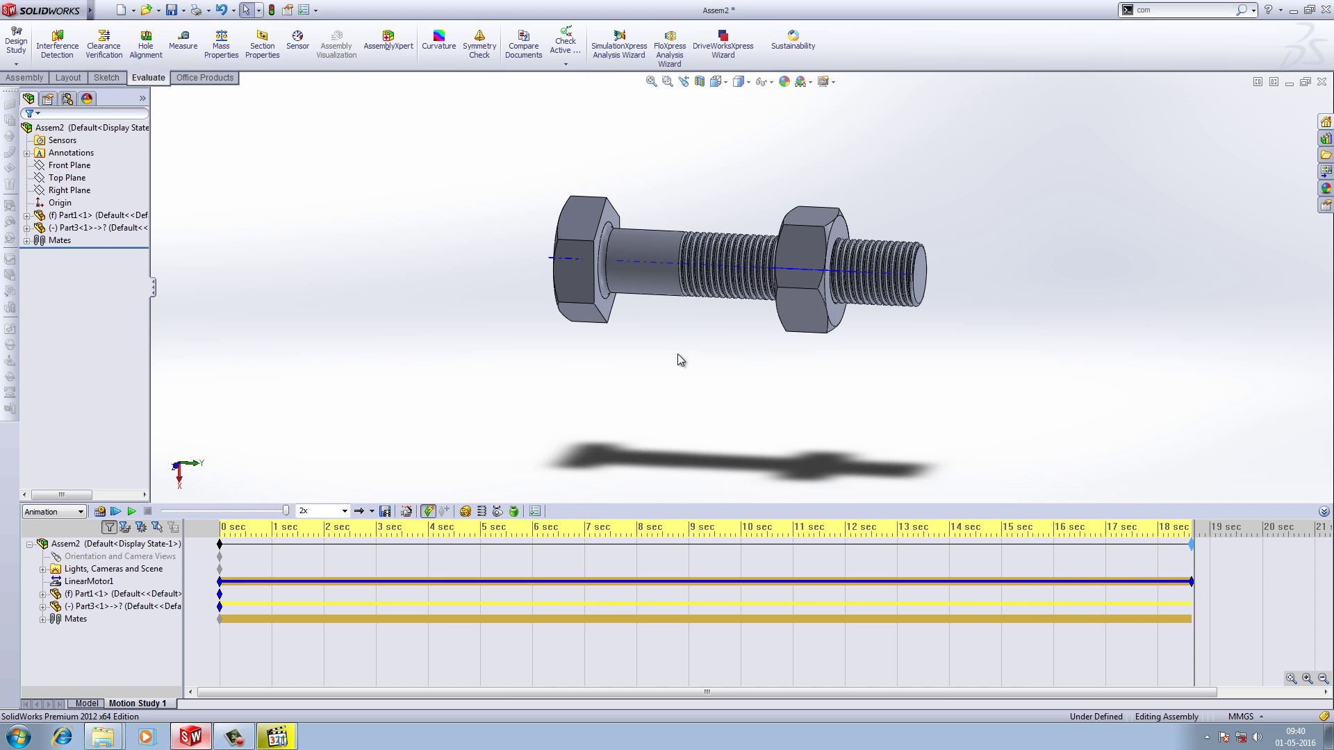
pyautogui.click(83, 544)
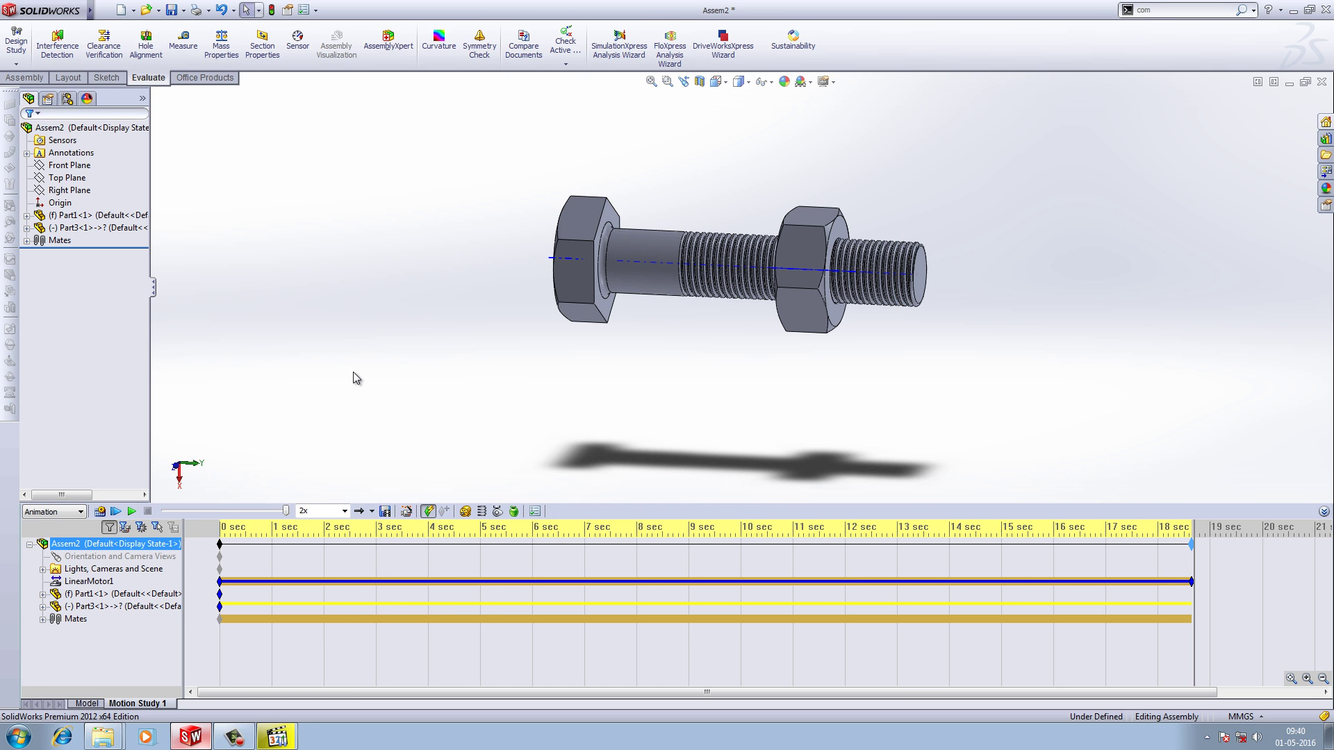
# Save the animation under the new name Assem5.avi instead of replacing Assem2.avi
pyautogui.click(385, 512)
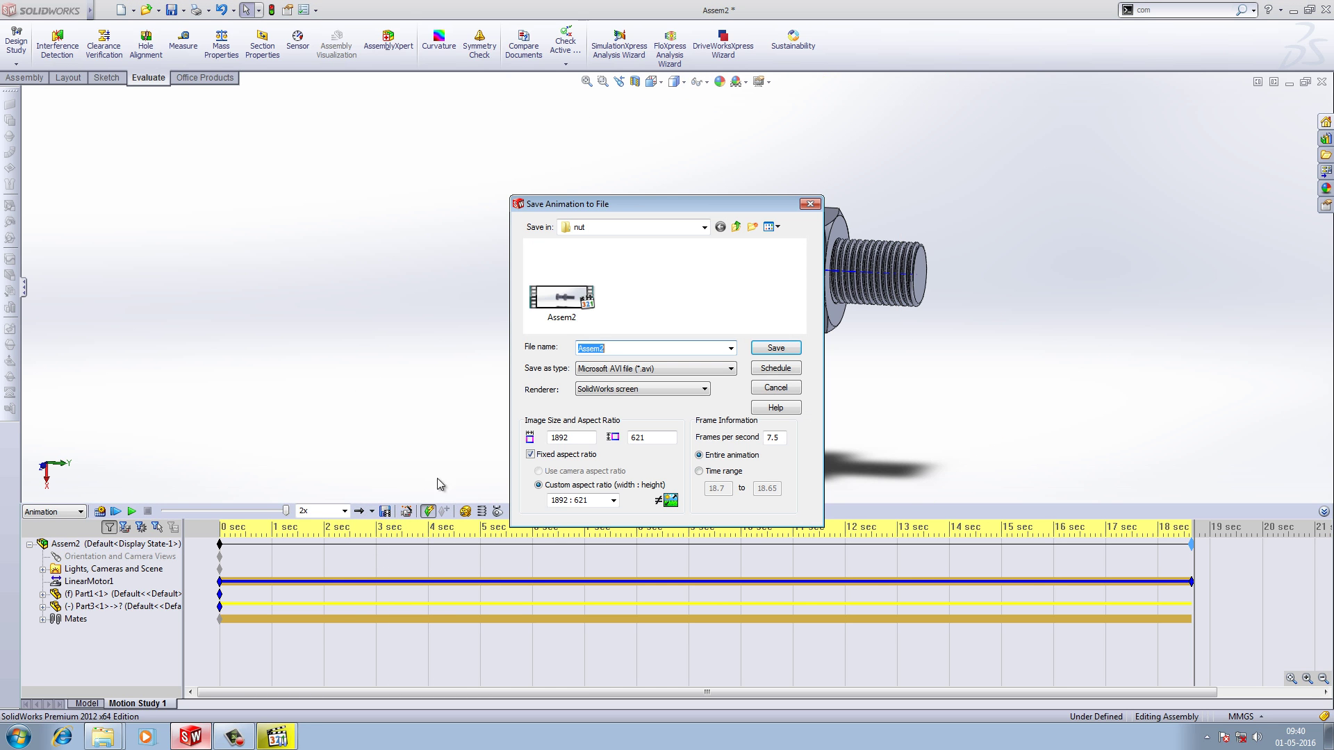
pyautogui.click(625, 374)
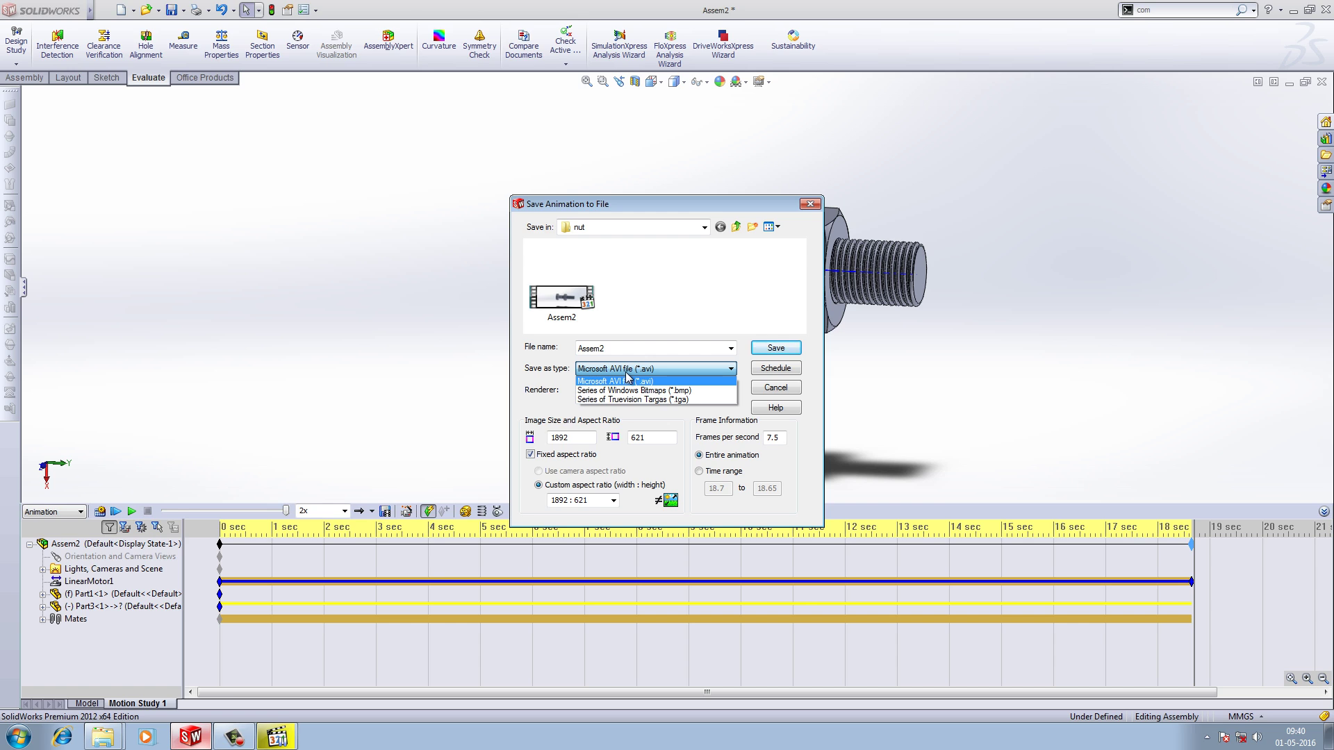
pyautogui.click(628, 381)
pyautogui.click(635, 390)
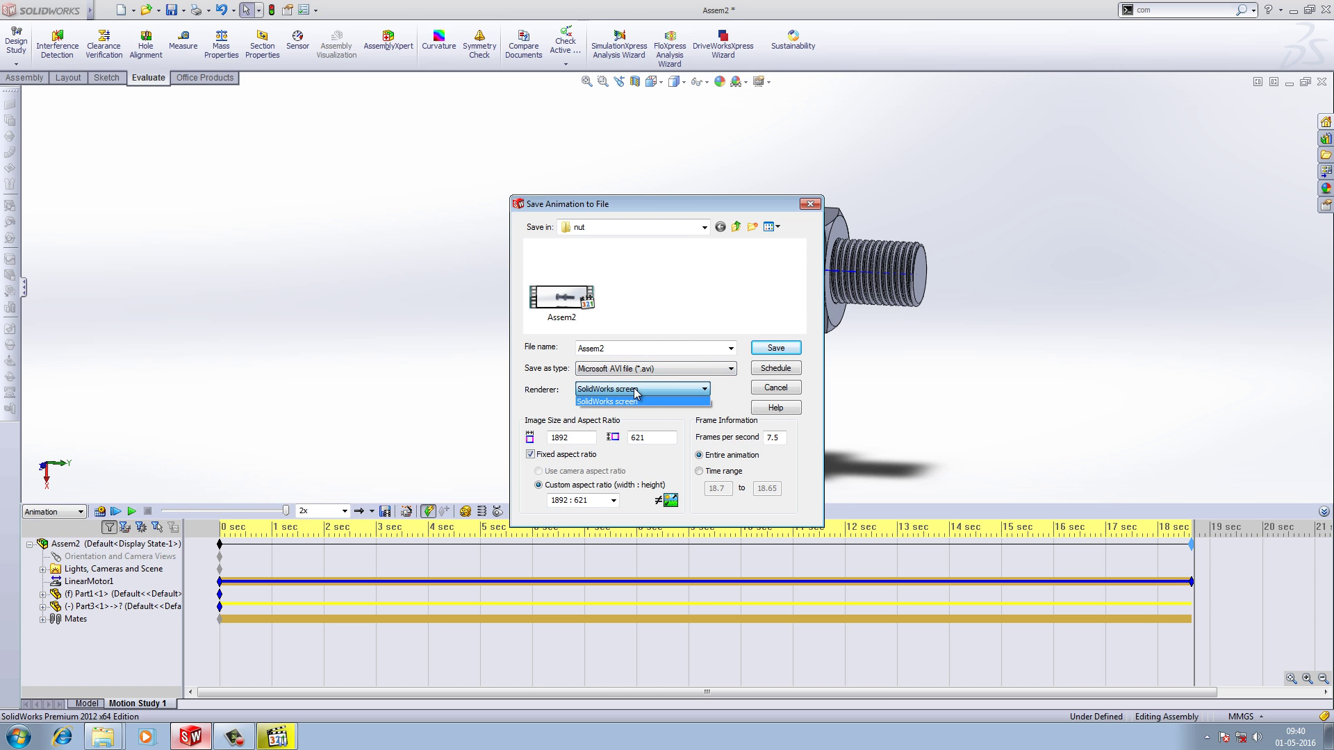
pyautogui.click(635, 391)
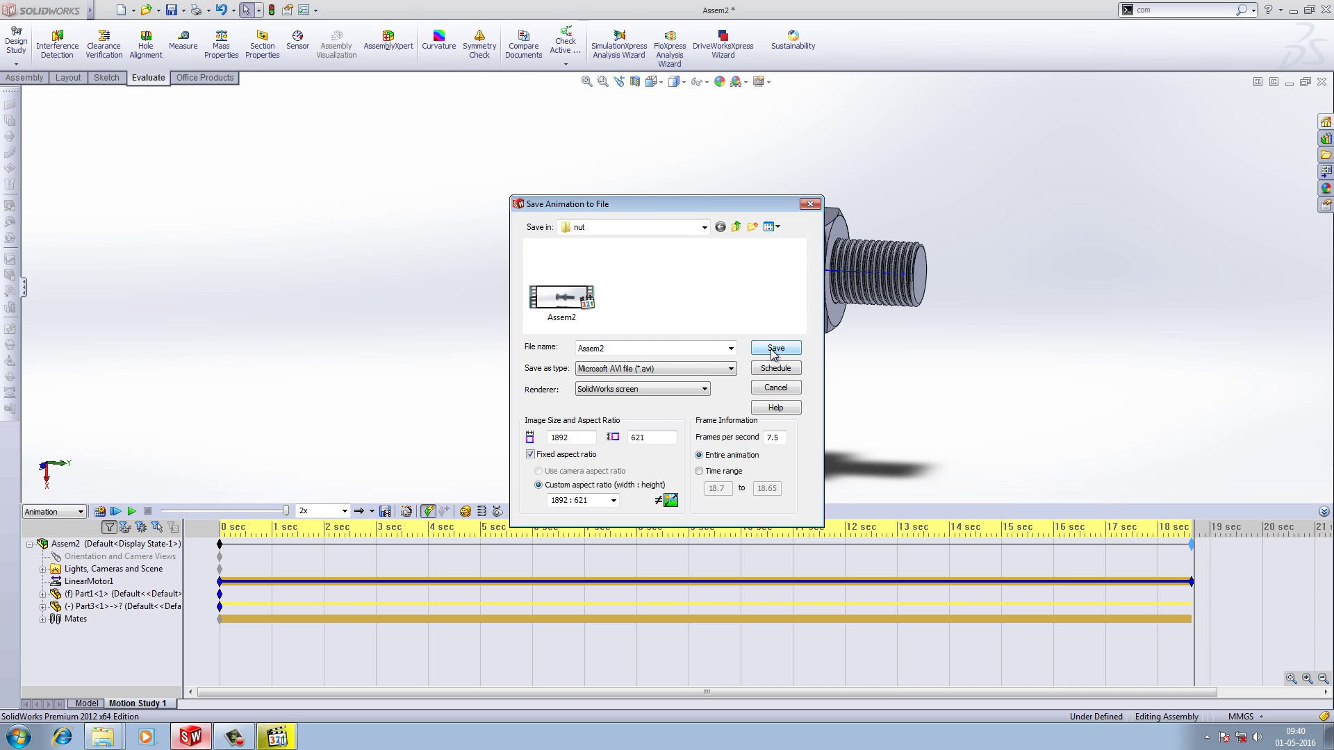
pyautogui.click(772, 353)
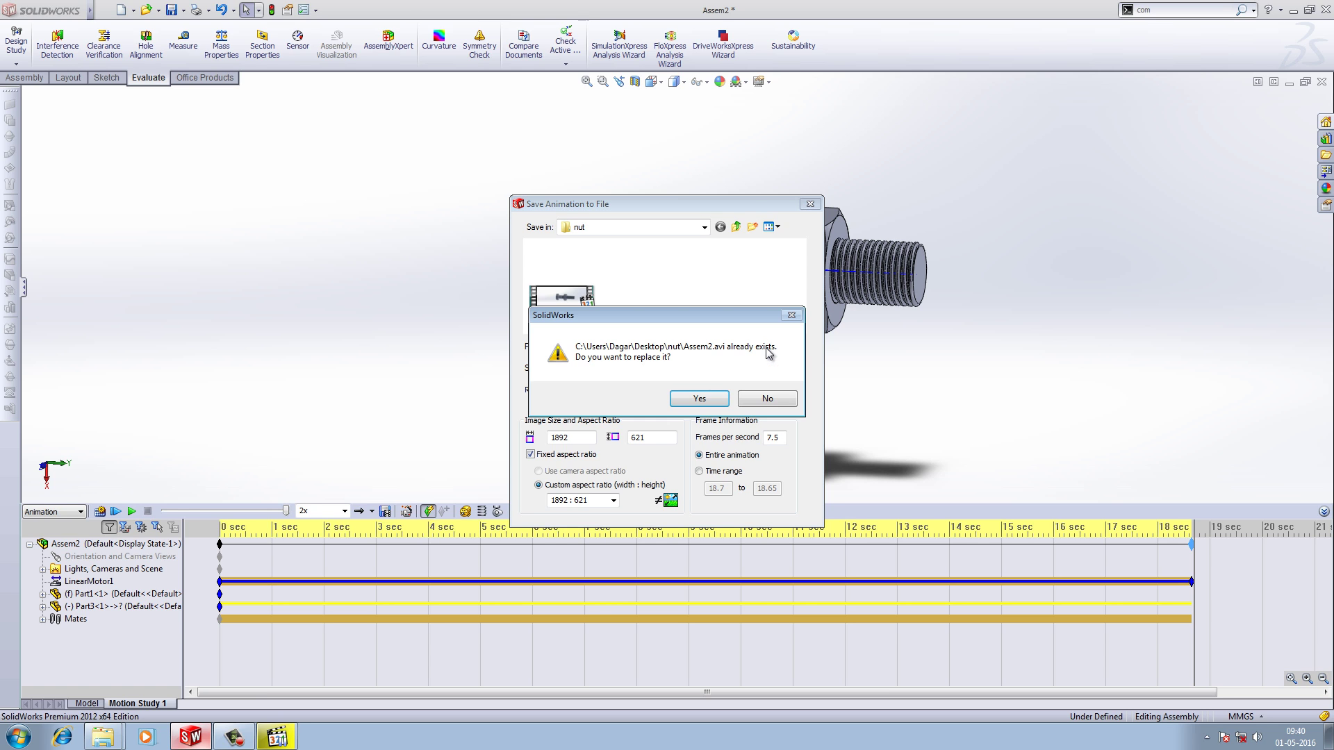
pyautogui.click(756, 398)
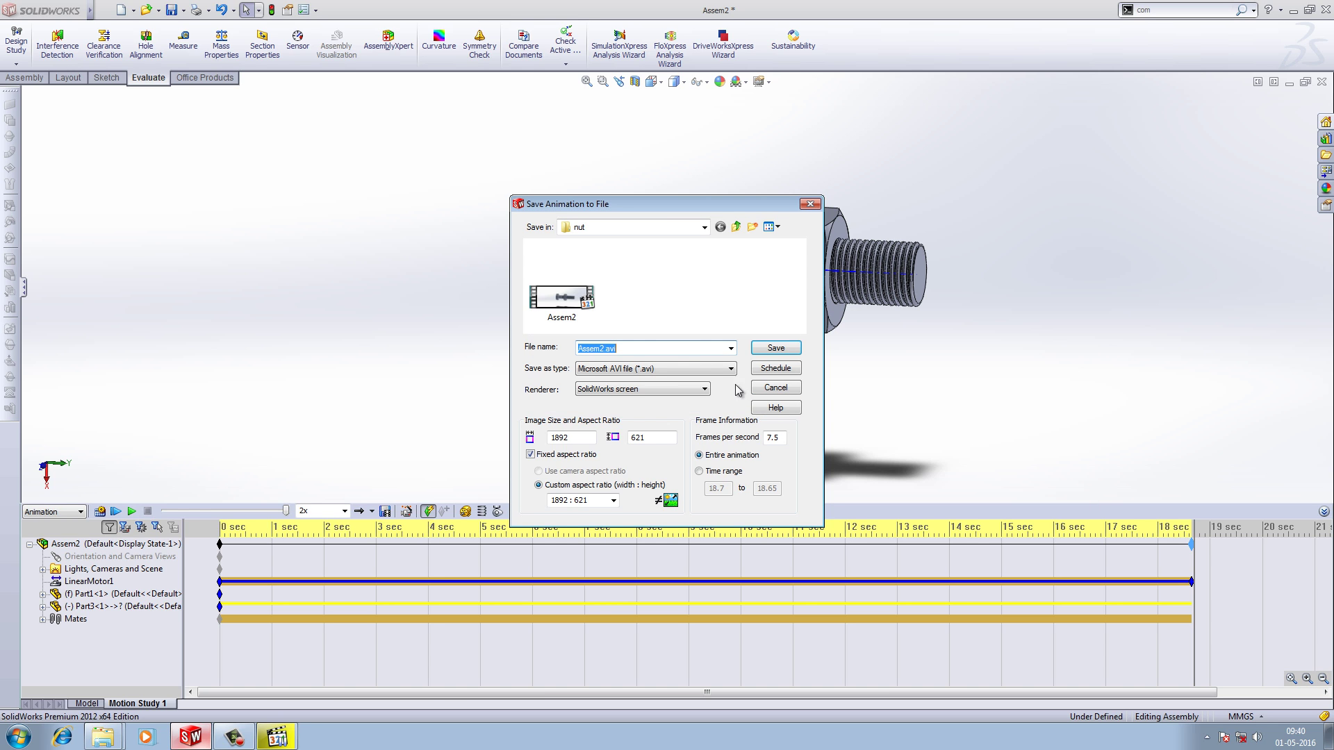
pyautogui.click(609, 349)
pyautogui.press('BackSpace')
pyautogui.write('5')
pyautogui.click(763, 351)
# Choose Full Frames (Uncompressed) as the video compressor and start recording
pyautogui.click(690, 350)
pyautogui.click(626, 359)
pyautogui.click(718, 339)
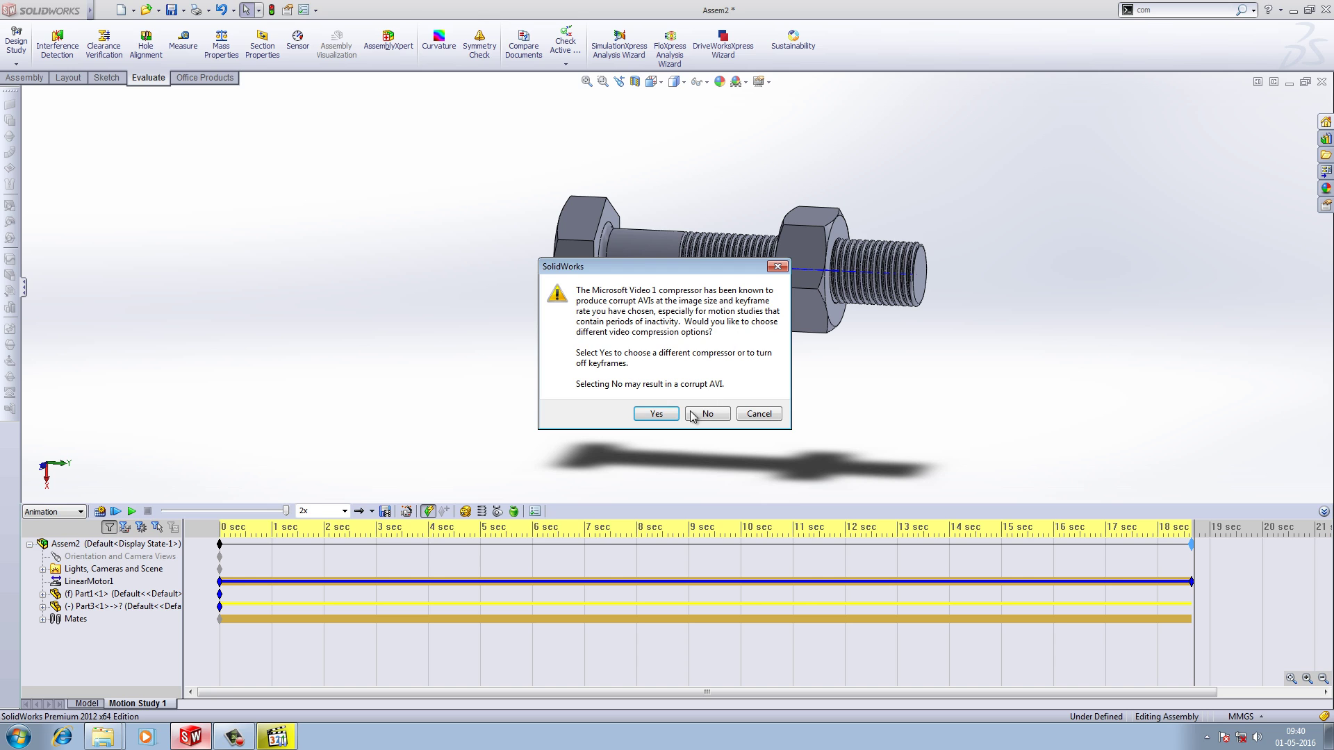
pyautogui.click(660, 417)
pyautogui.click(659, 351)
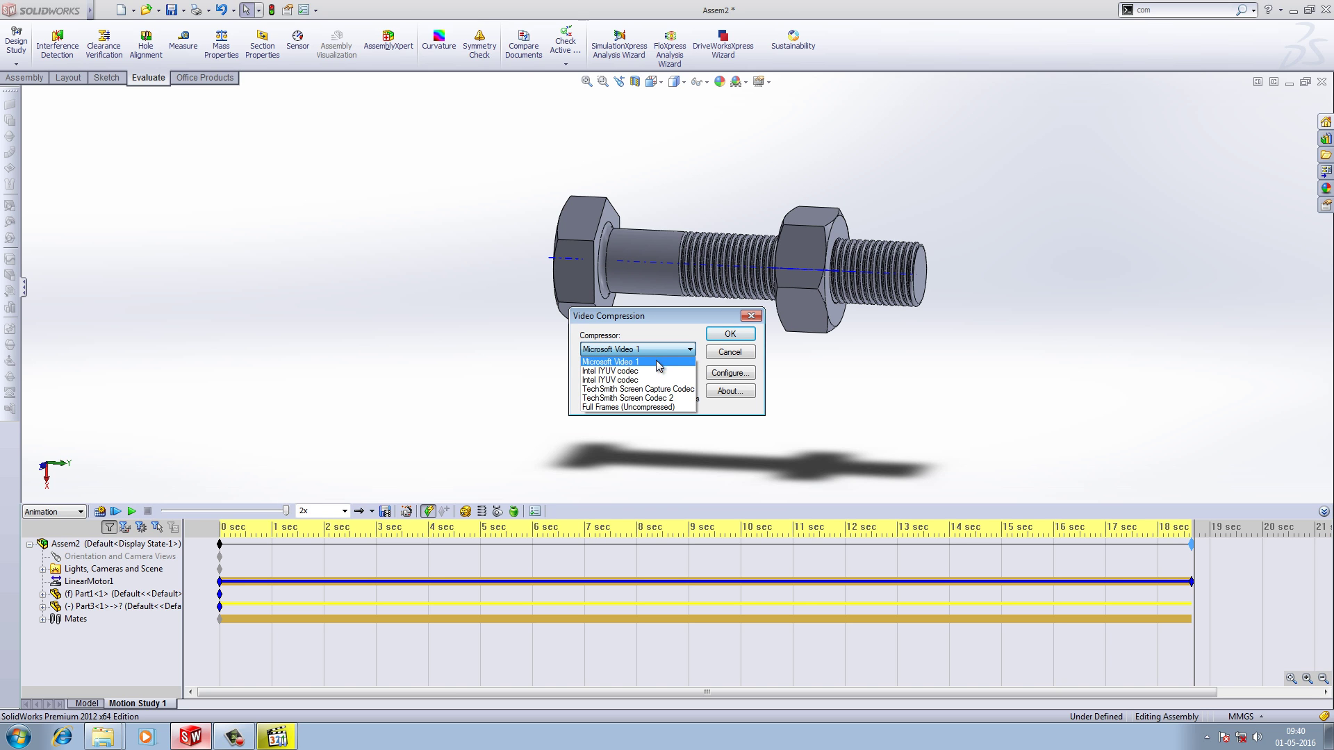
pyautogui.click(660, 407)
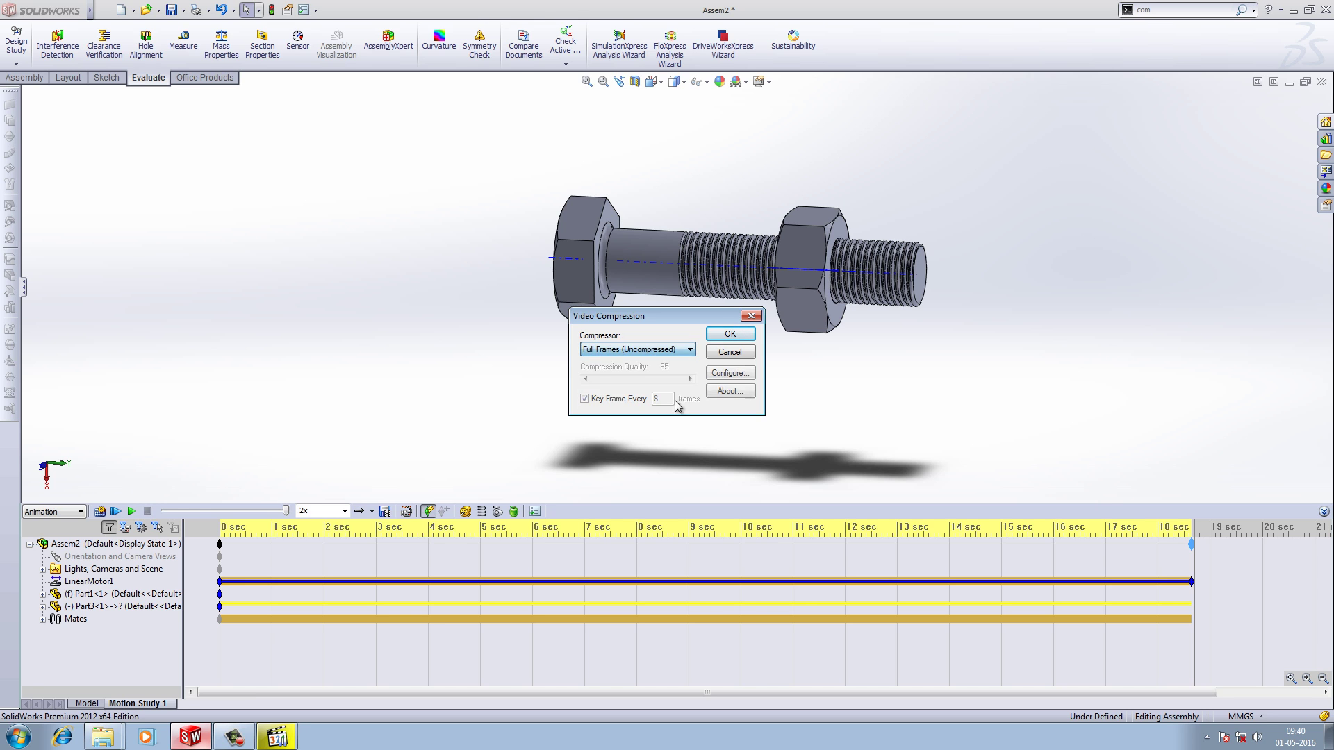
pyautogui.click(716, 336)
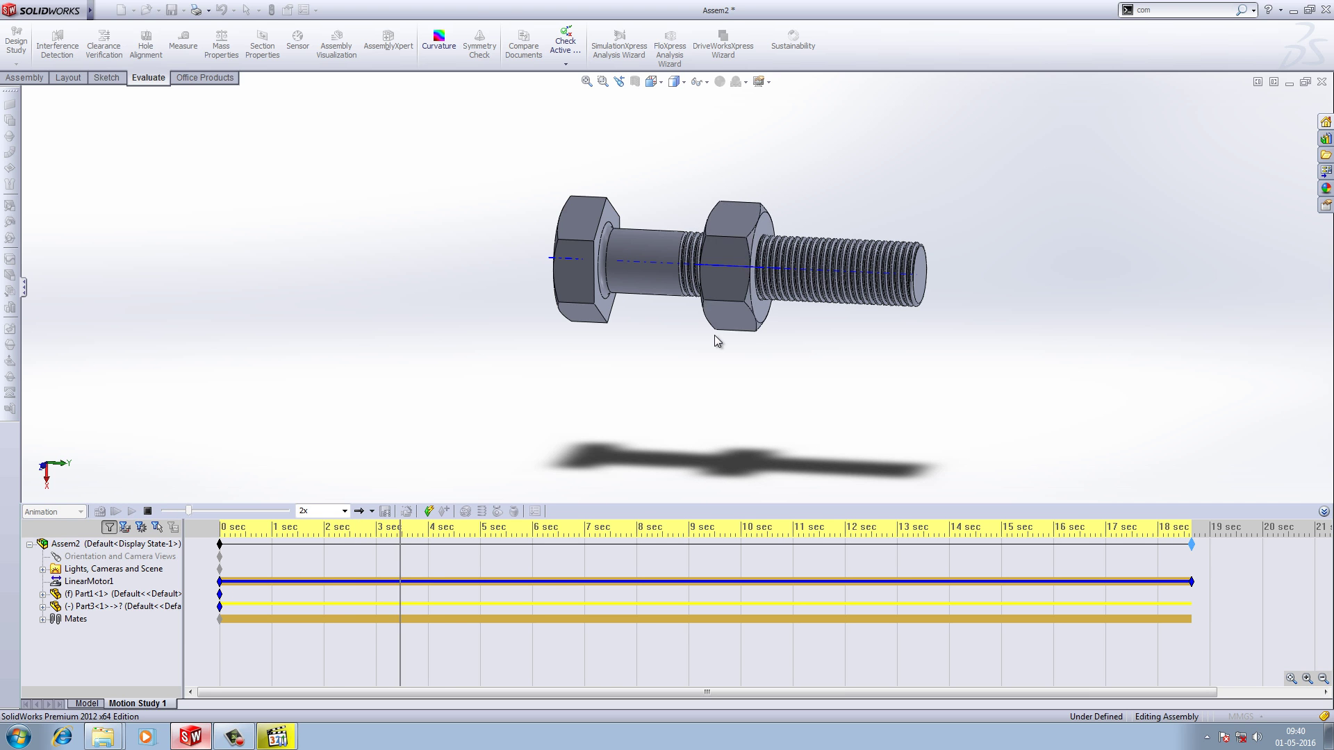
# Close SolidWorks, rebuilding and saving Assem2, and restore the paused tutorial video player
pyautogui.moveTo(870, 381); pyautogui.dragTo(835, 357, button='middle')
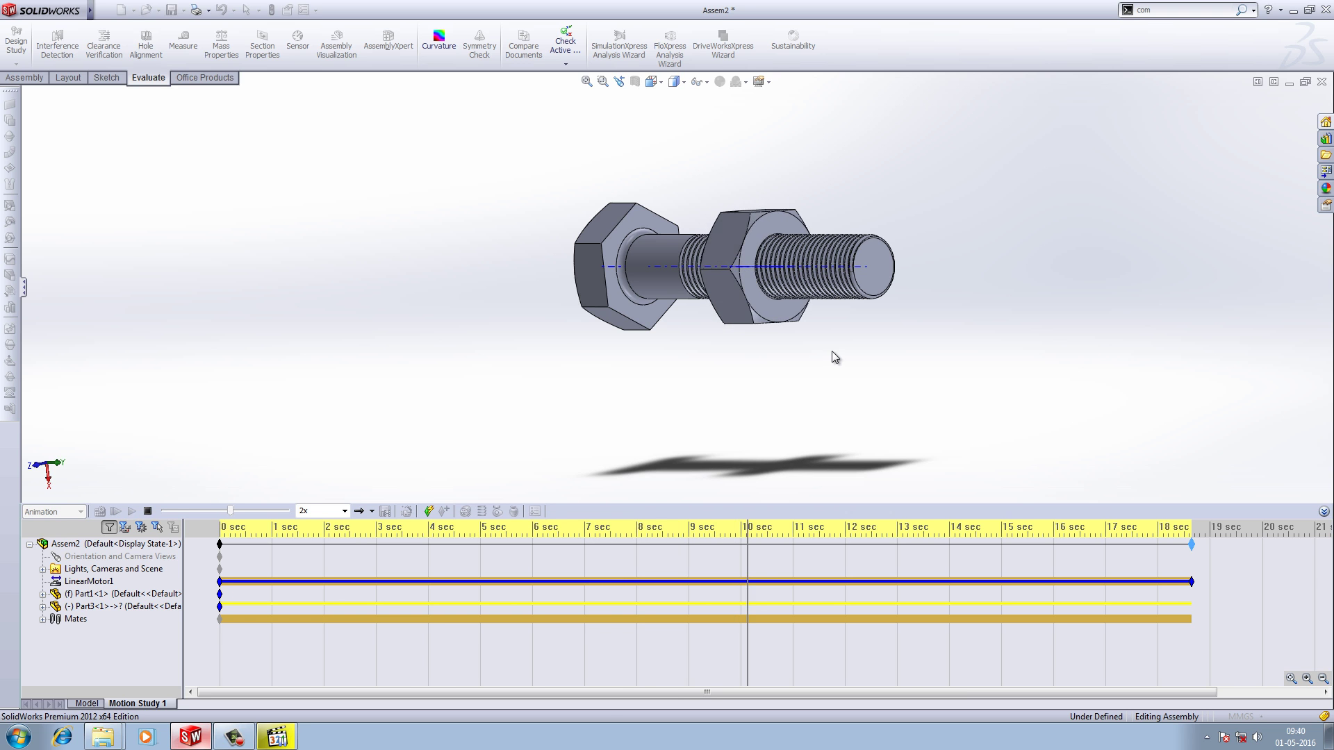
pyautogui.scroll(3, 837, 322)
pyautogui.press('f')
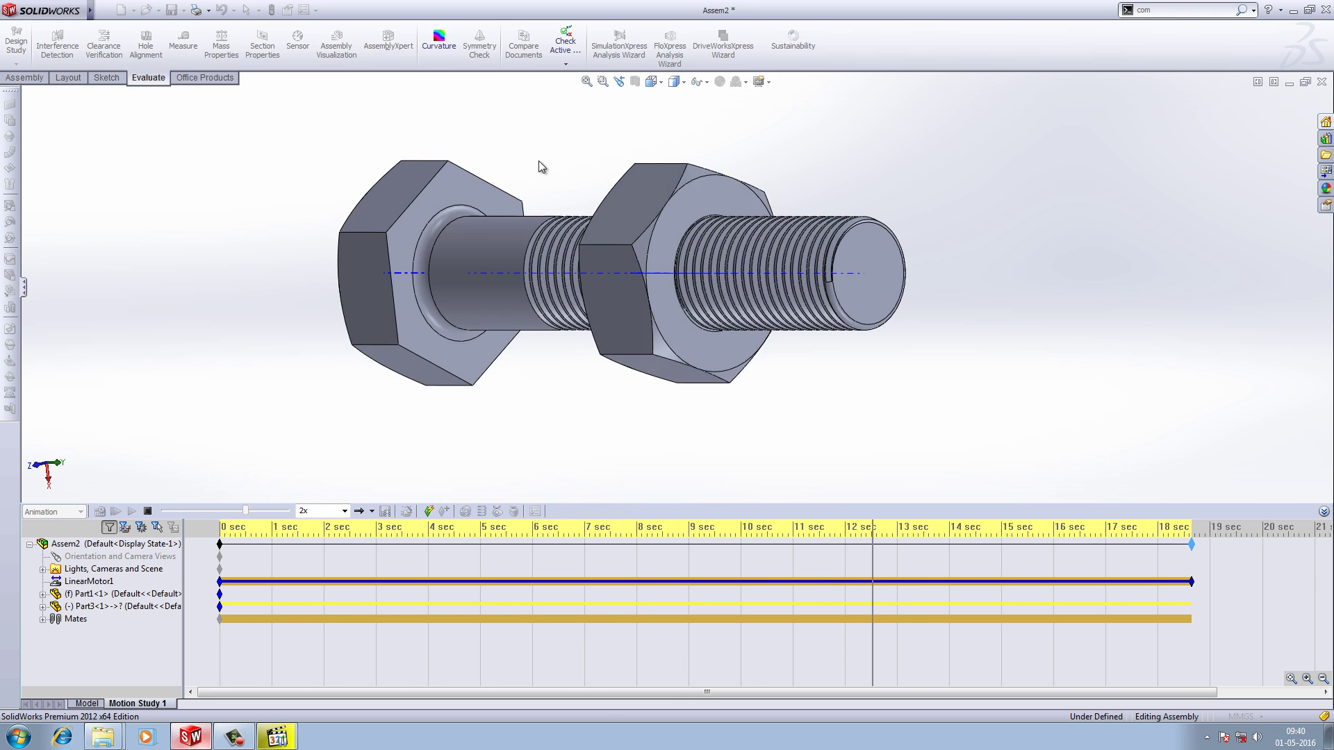
pyautogui.scroll(-2, 539, 161)
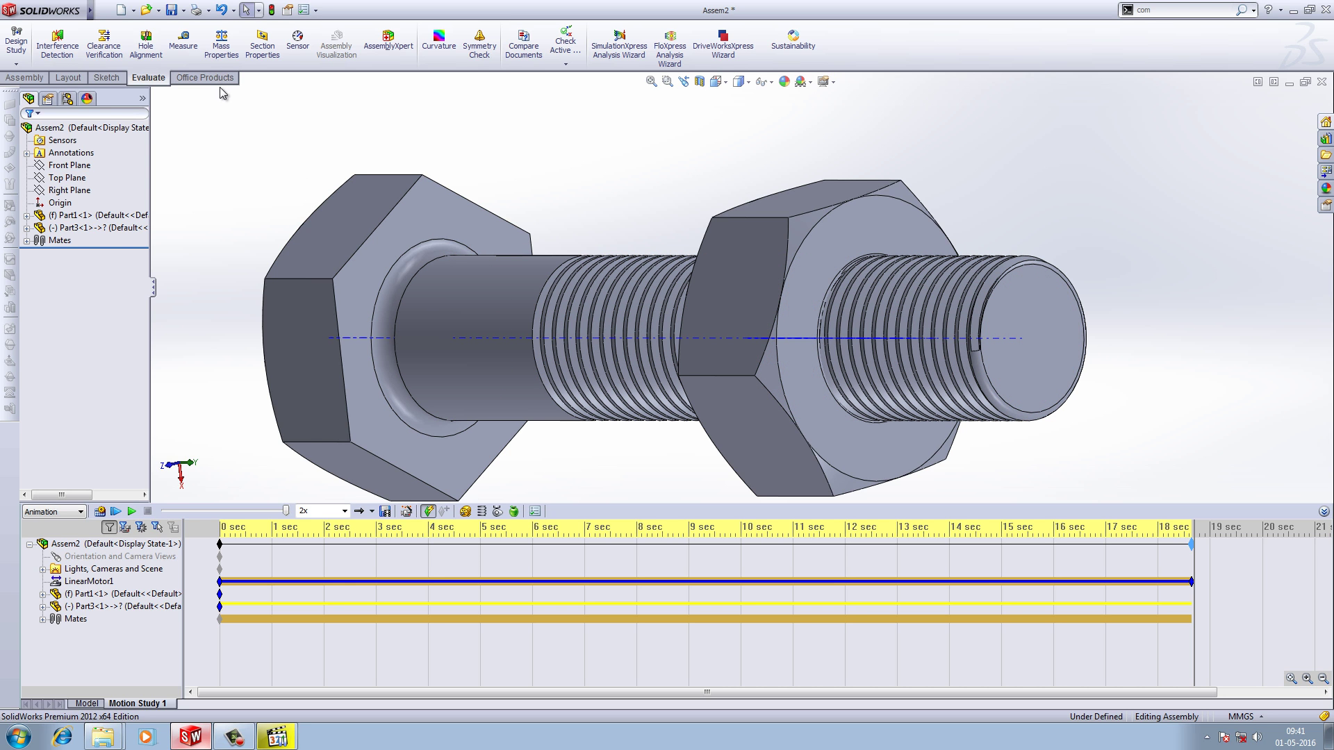
pyautogui.click(1325, 9)
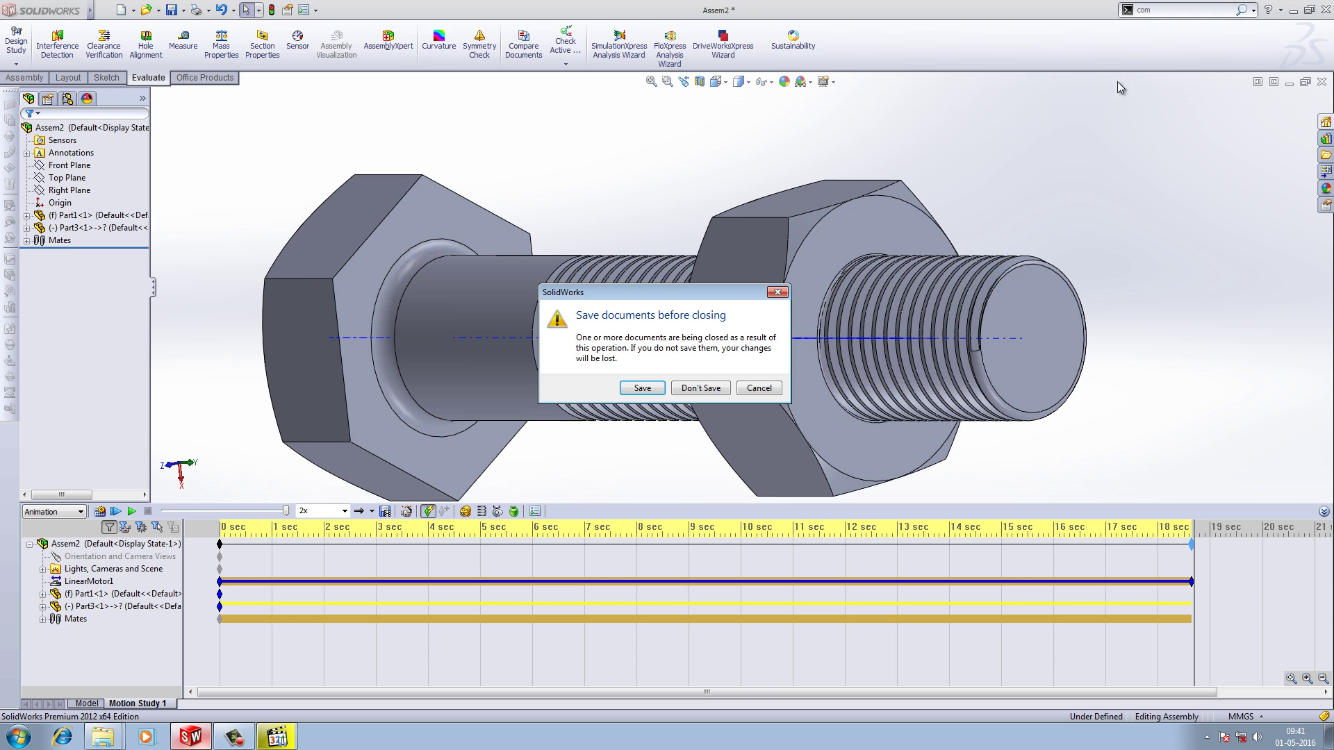
pyautogui.click(643, 388)
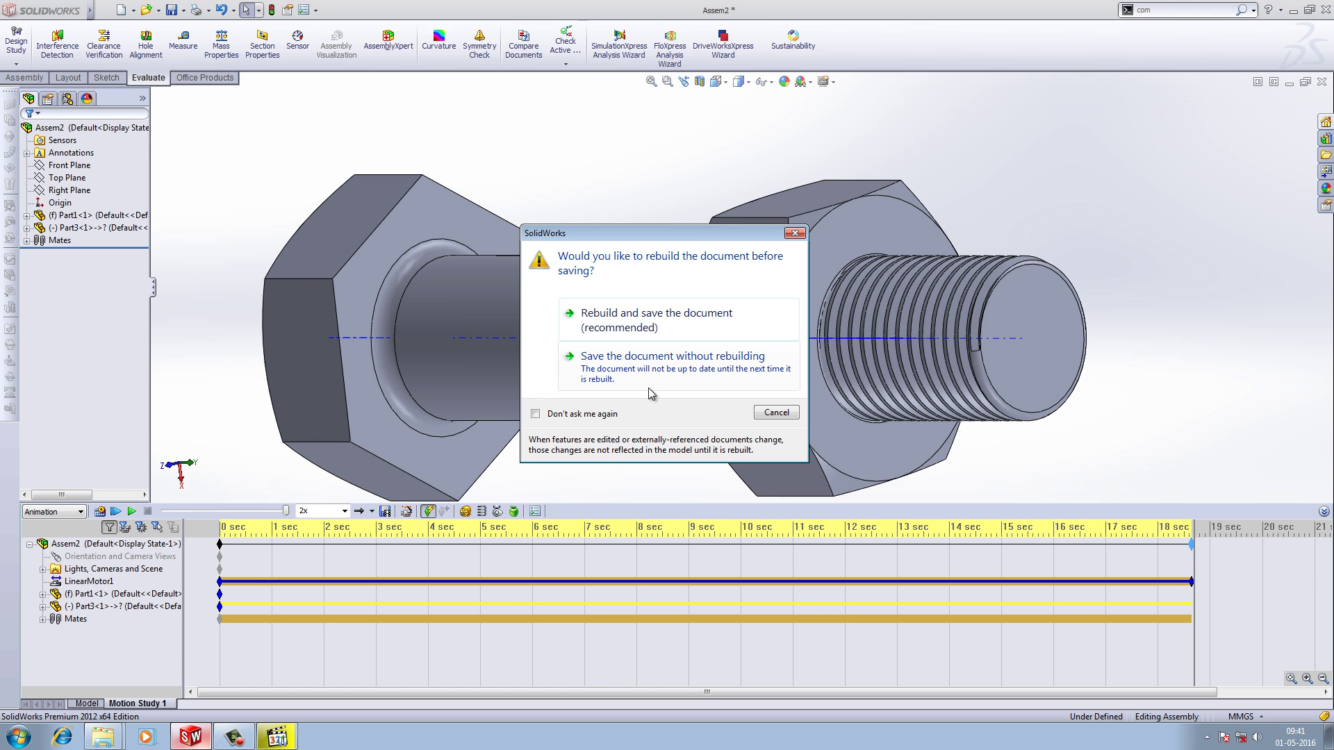
pyautogui.click(639, 323)
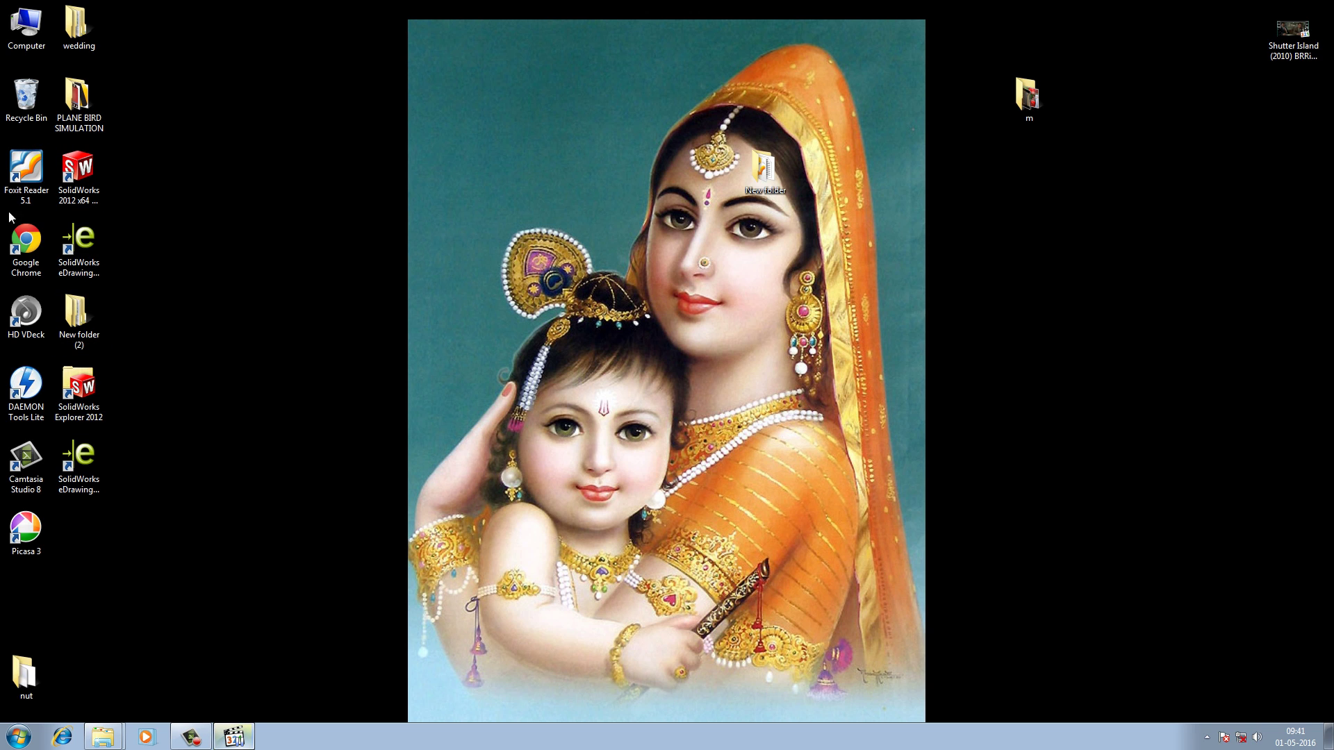
pyautogui.click(192, 738)
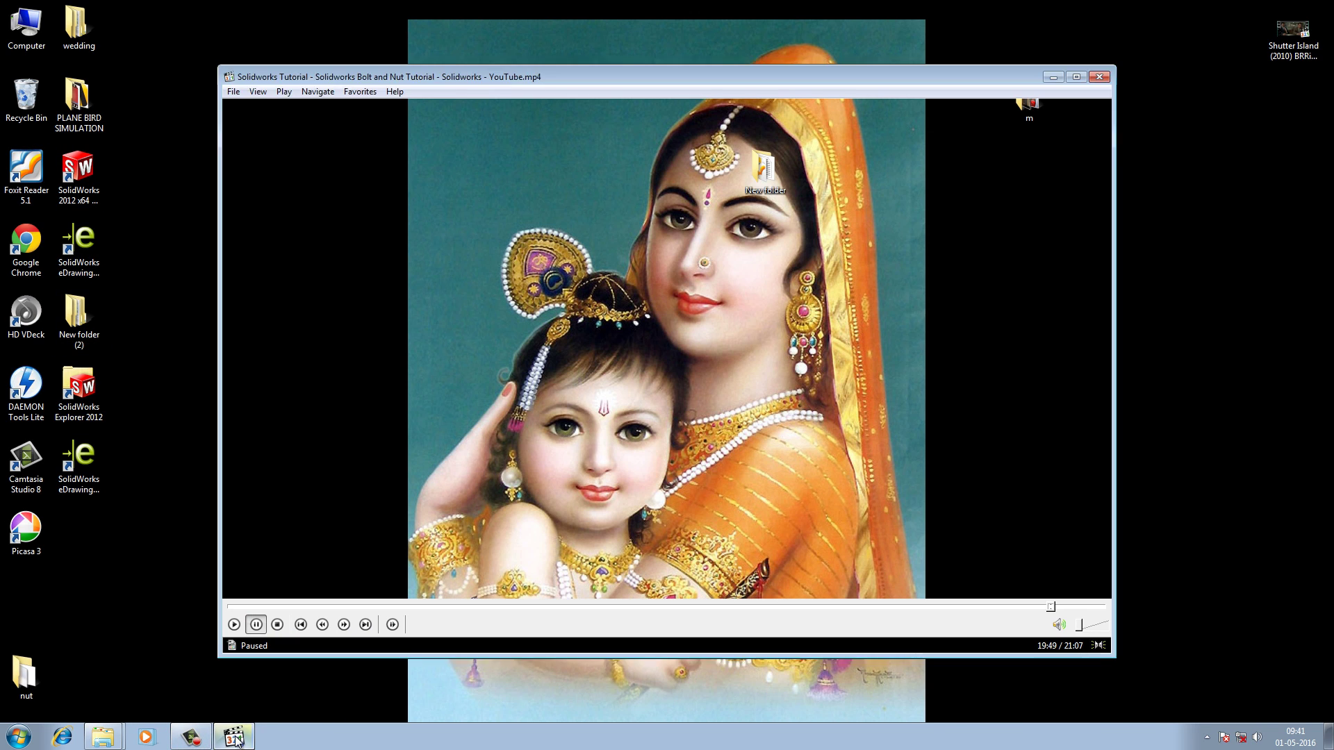